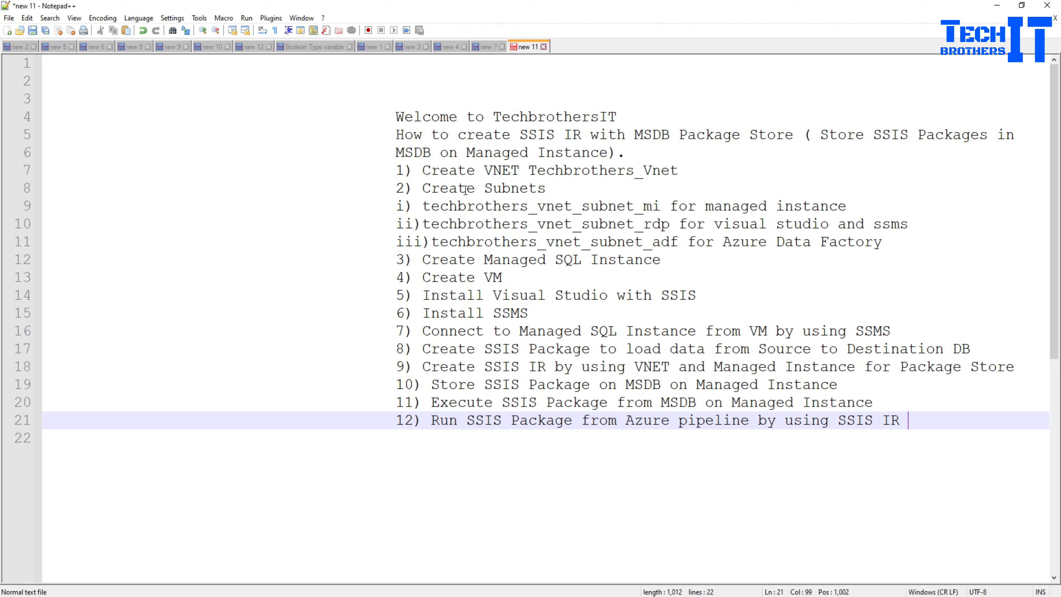
# - Review the plan's early steps: VNet, subnets, Managed SQL Instance, VM and SSMS install
pyautogui.doubleClick(407, 156)
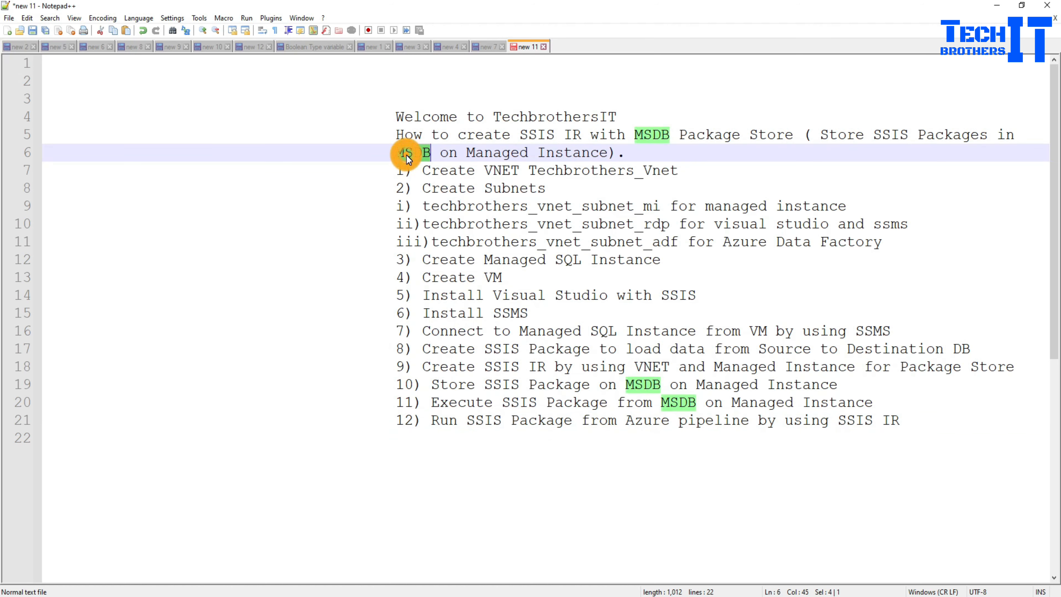
pyautogui.click(413, 156)
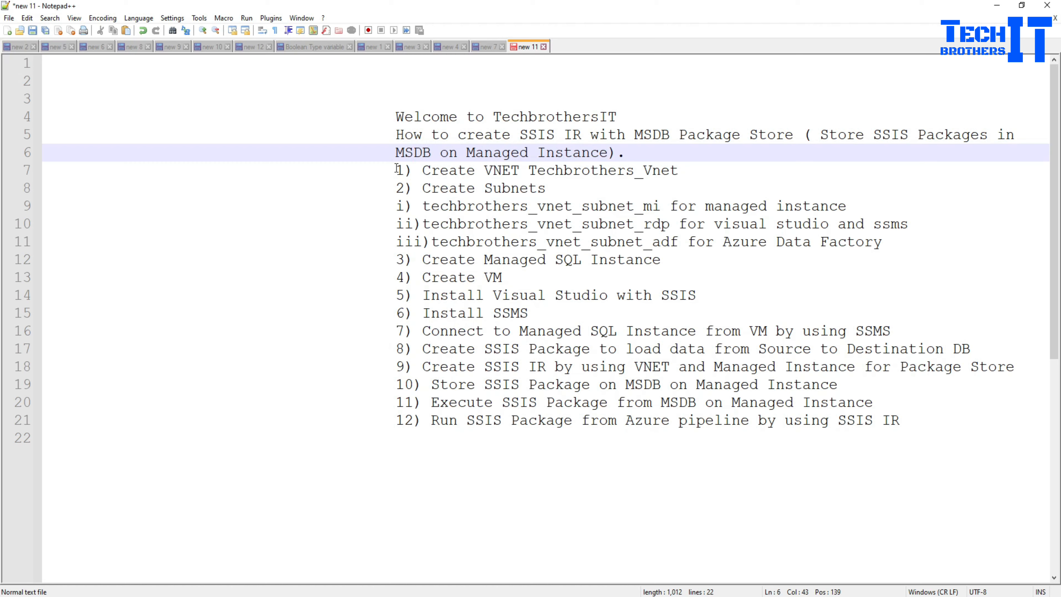
pyautogui.moveTo(397, 168); pyautogui.dragTo(905, 426)
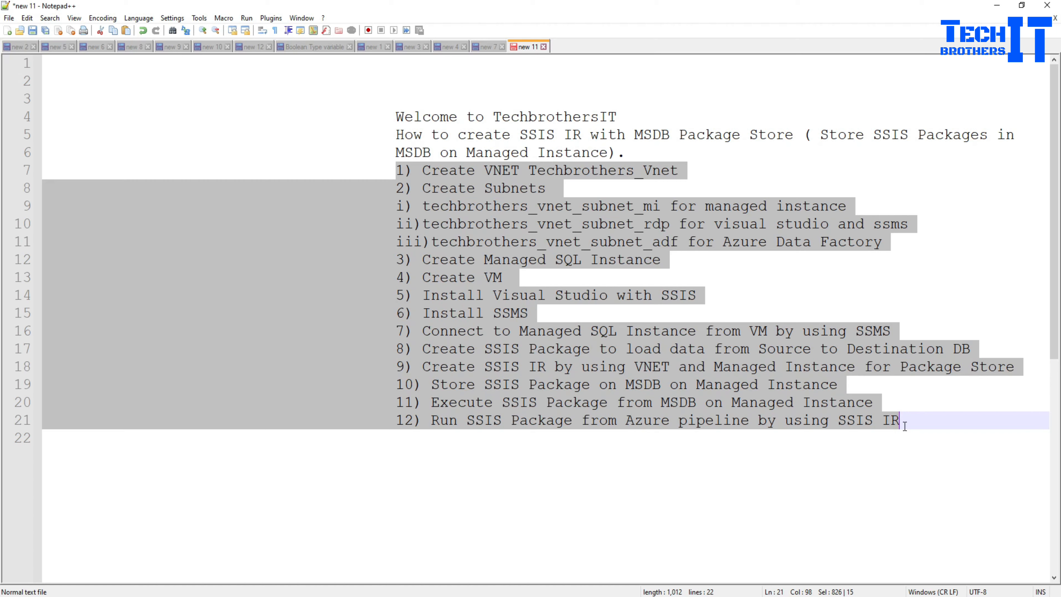
pyautogui.click(503, 172)
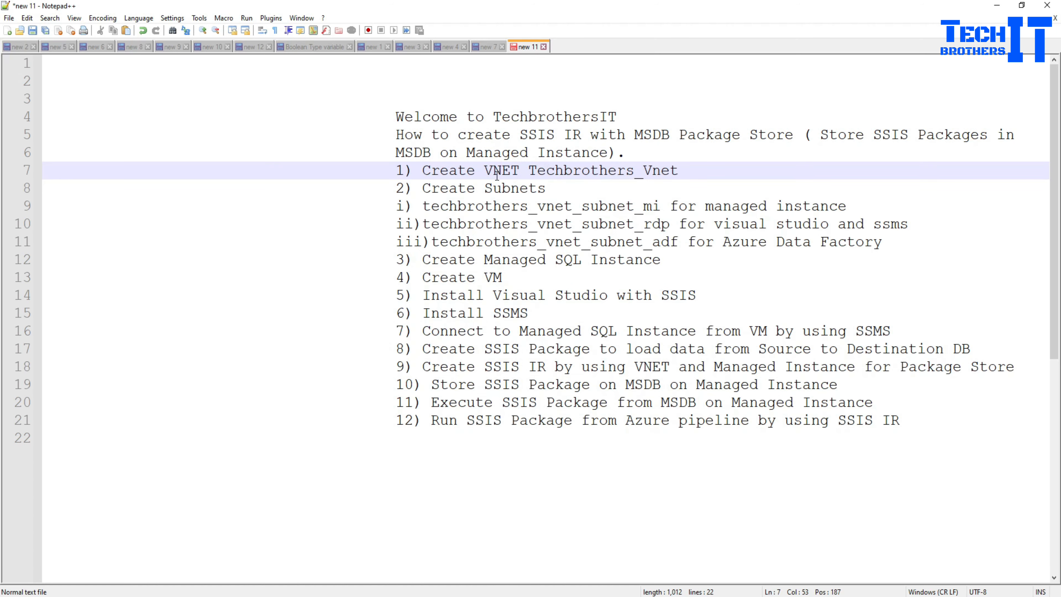
pyautogui.click(439, 190)
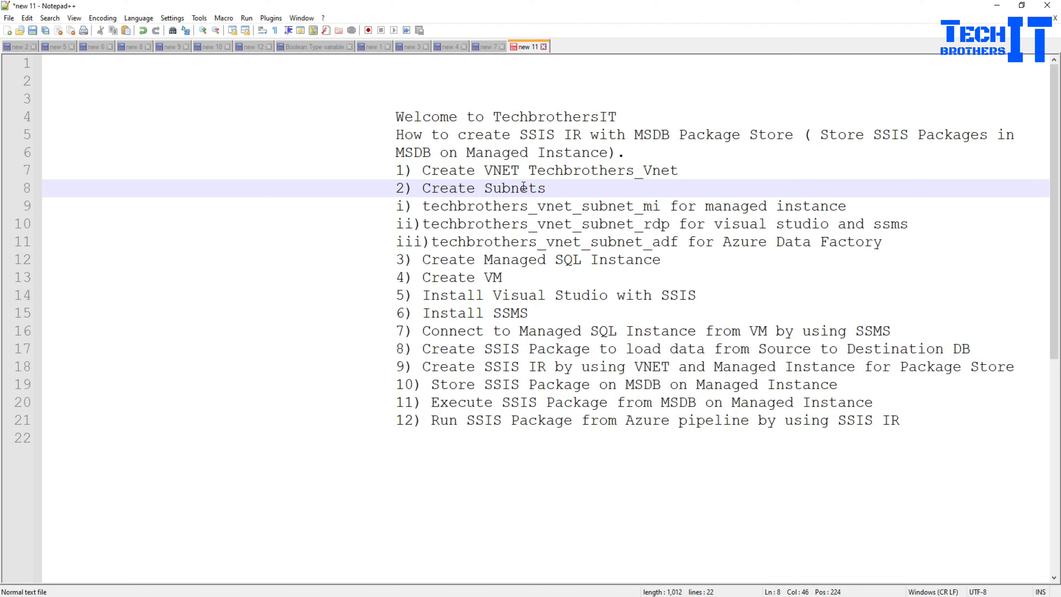
pyautogui.click(530, 211)
pyautogui.click(536, 225)
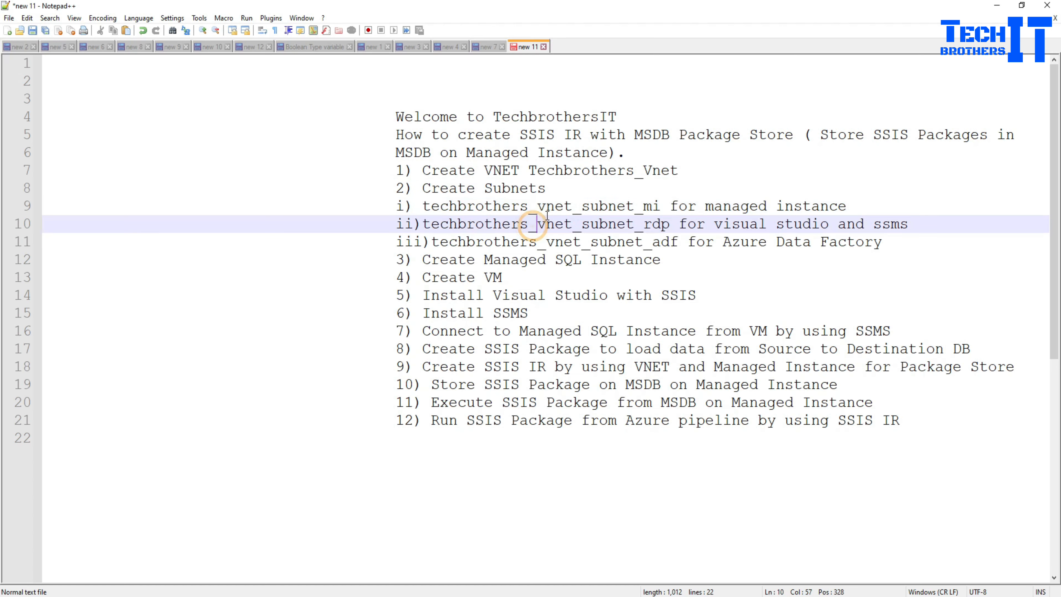
pyautogui.moveTo(659, 208); pyautogui.dragTo(656, 244)
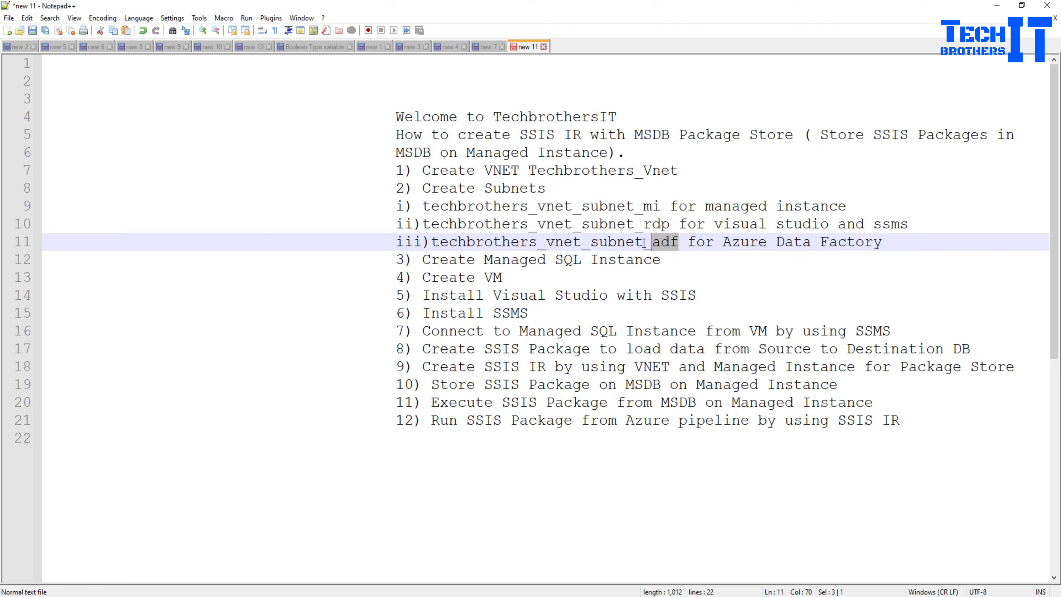
pyautogui.click(520, 259)
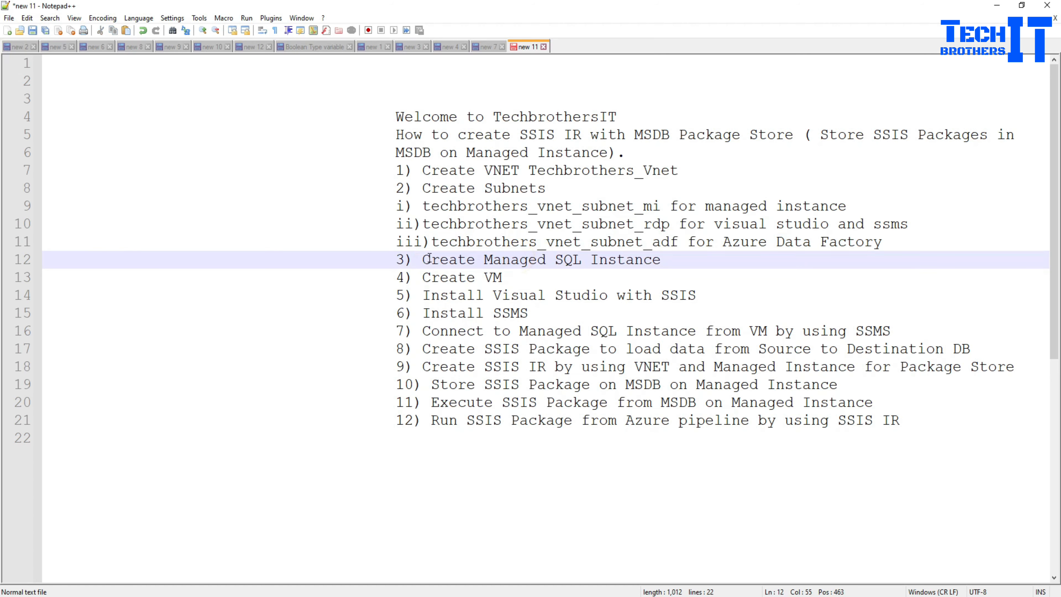
pyautogui.moveTo(422, 259); pyautogui.dragTo(670, 262)
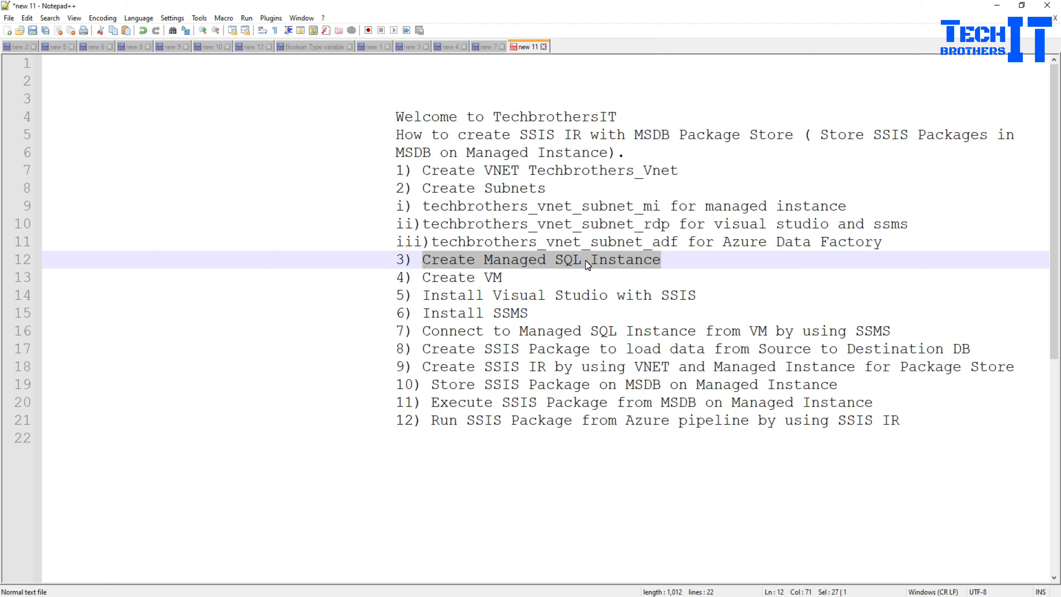
pyautogui.moveTo(504, 278); pyautogui.dragTo(413, 279)
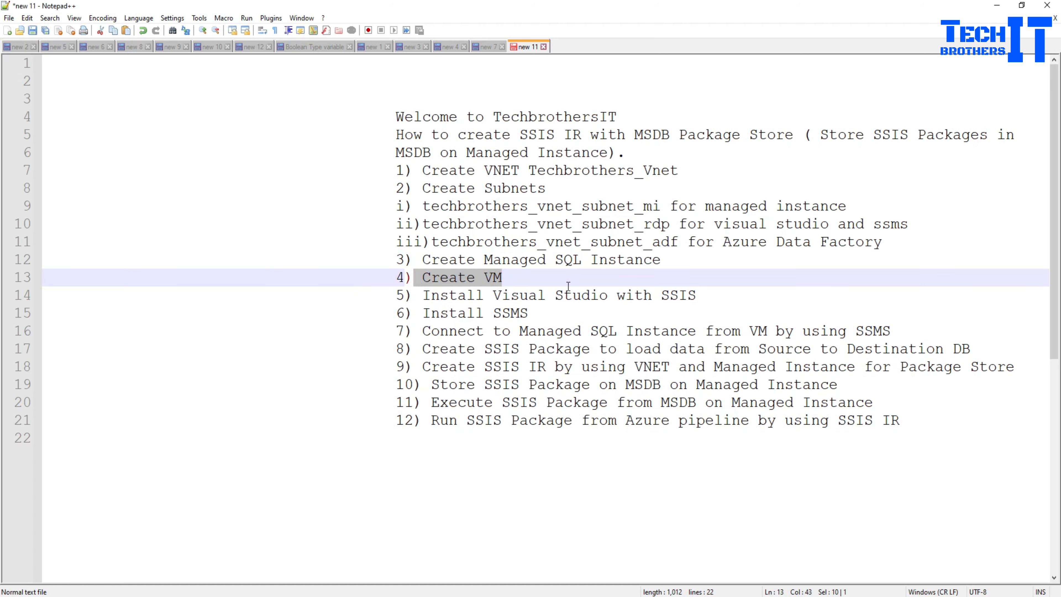
pyautogui.click(528, 313)
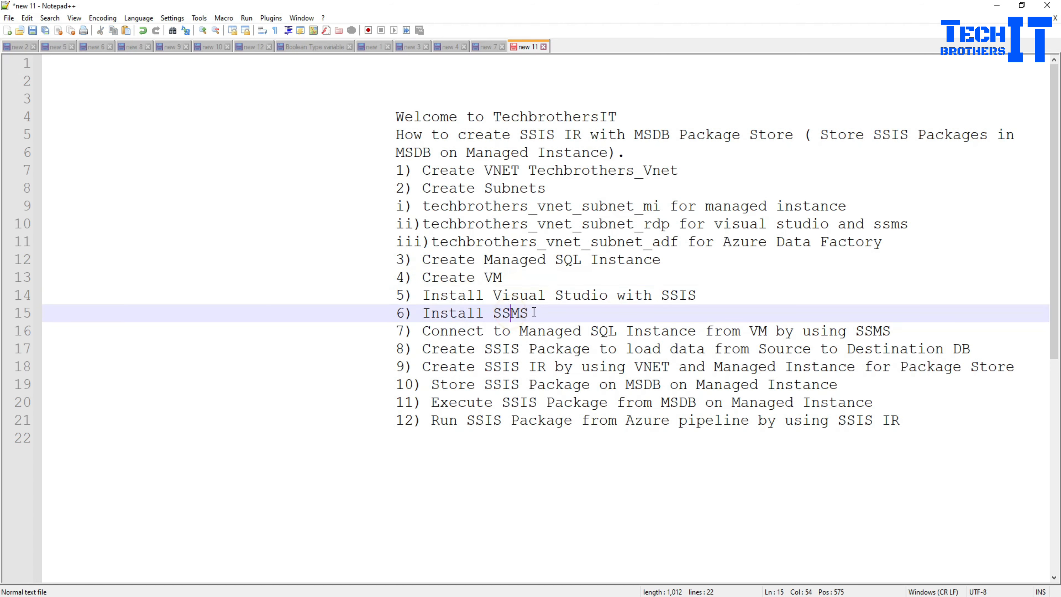
pyautogui.moveTo(530, 313); pyautogui.dragTo(421, 296)
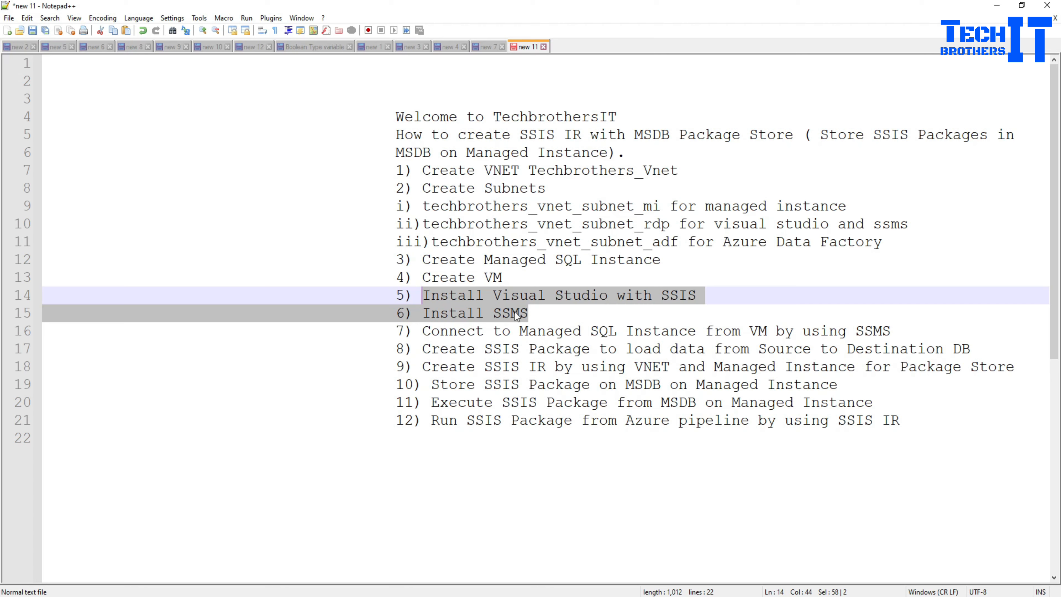
pyautogui.click(486, 312)
pyautogui.click(492, 295)
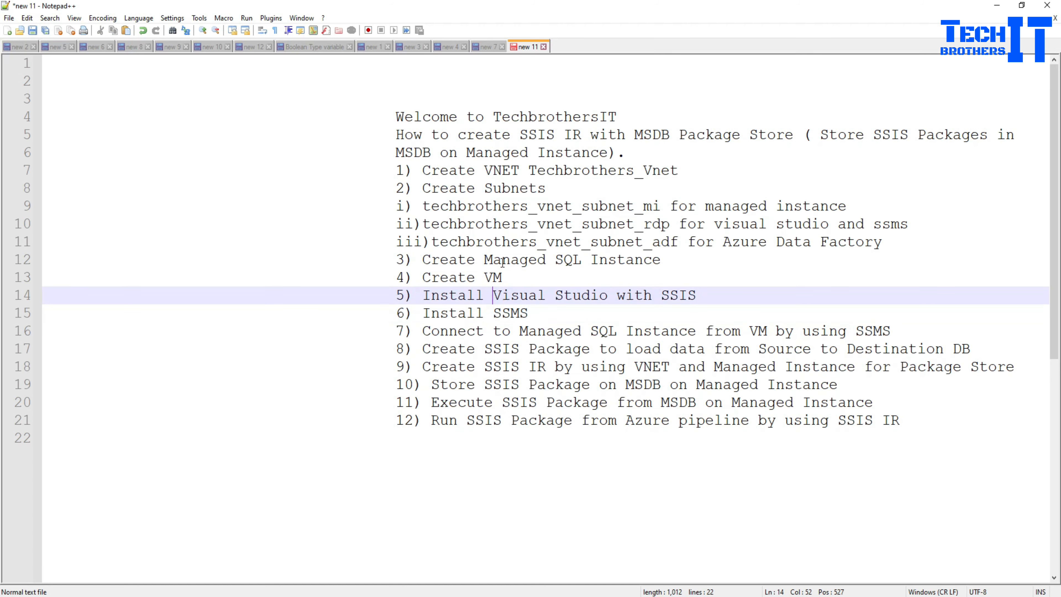
# - Review the later plan steps, highlighting the SSMS, SSIS IR, VNET and MSDB mentions
pyautogui.doubleClick(424, 154)
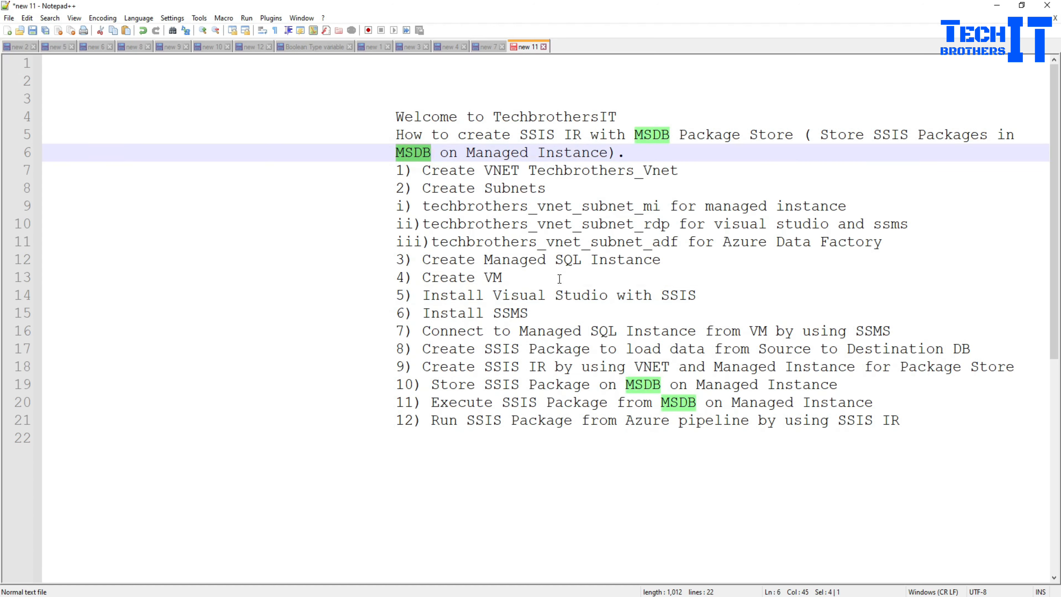
pyautogui.click(627, 260)
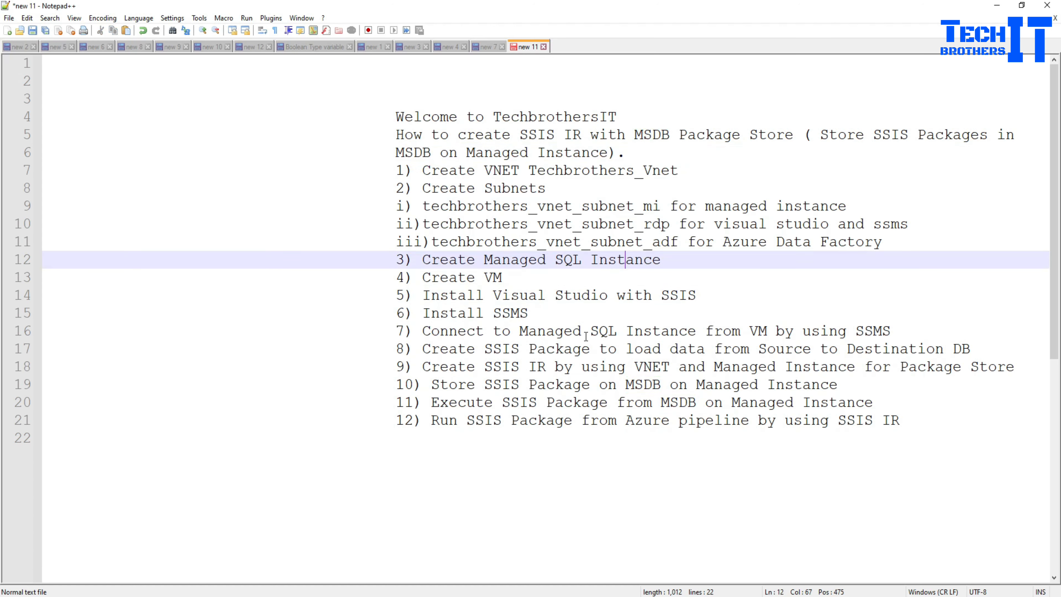
pyautogui.click(611, 331)
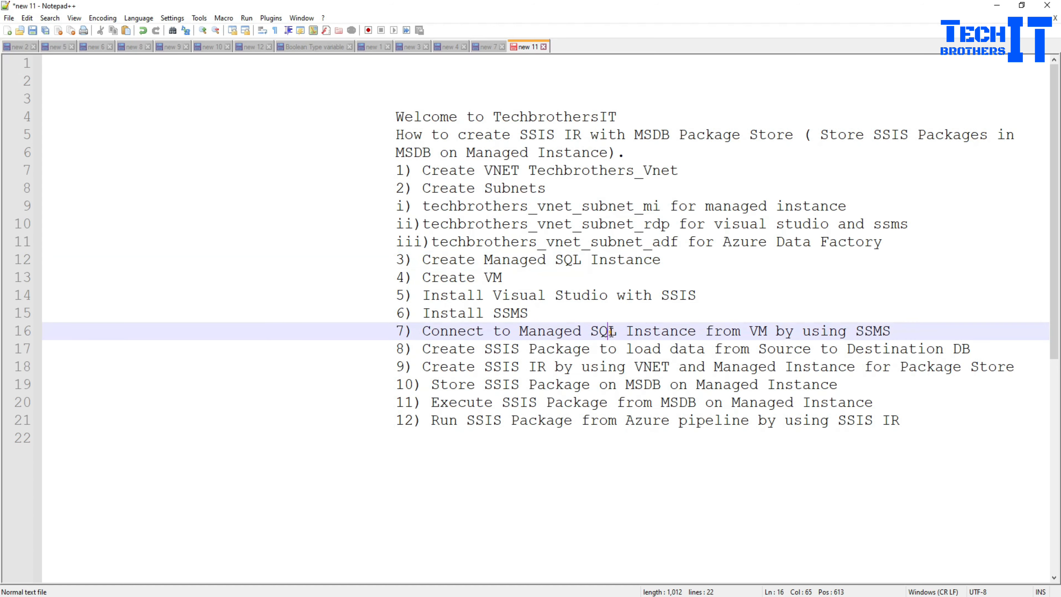
pyautogui.doubleClick(875, 331)
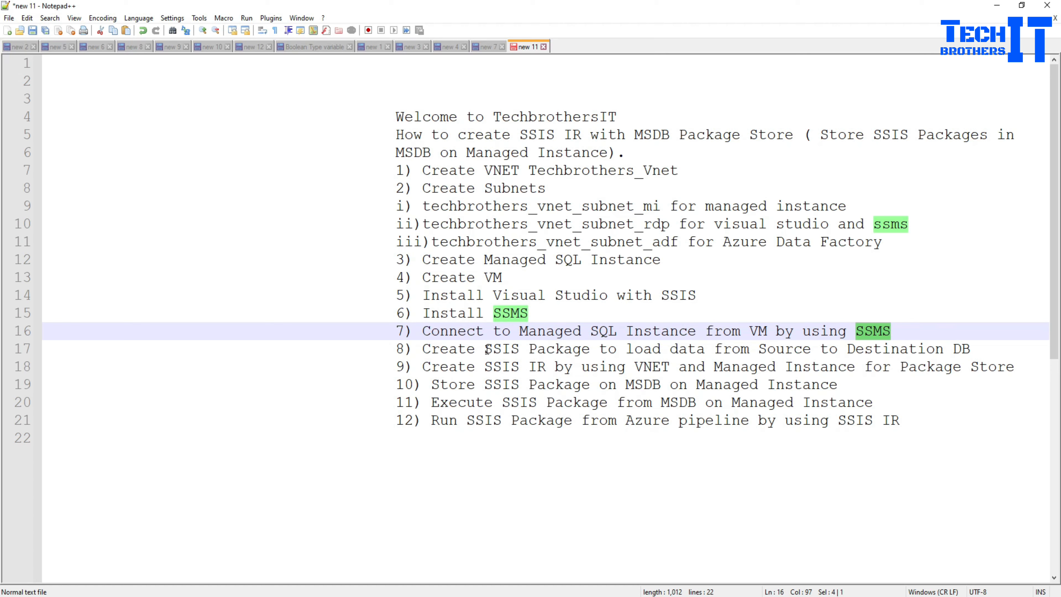
pyautogui.click(446, 368)
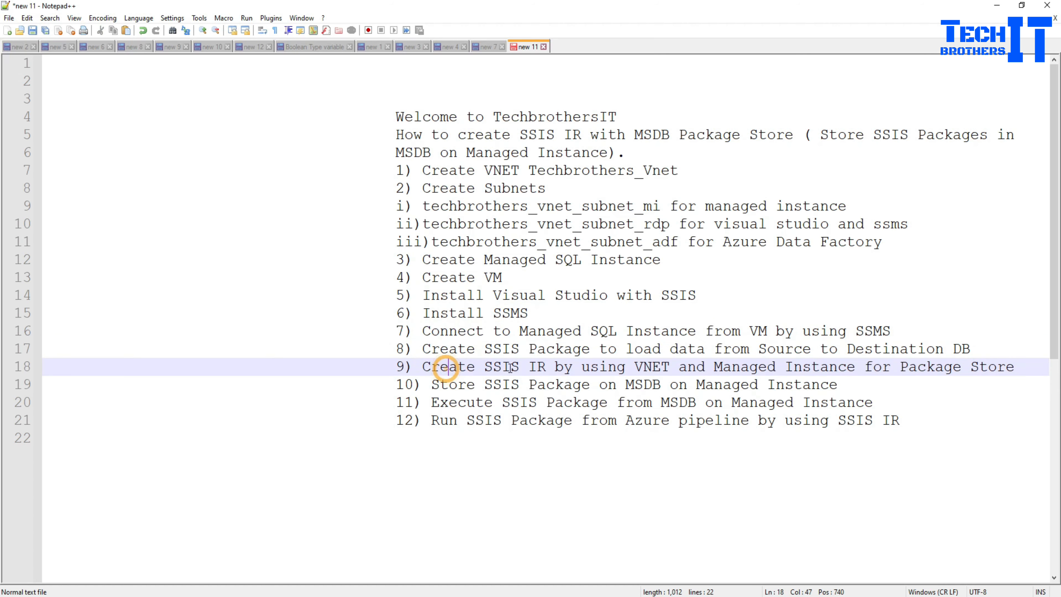
pyautogui.moveTo(486, 366); pyautogui.dragTo(543, 364)
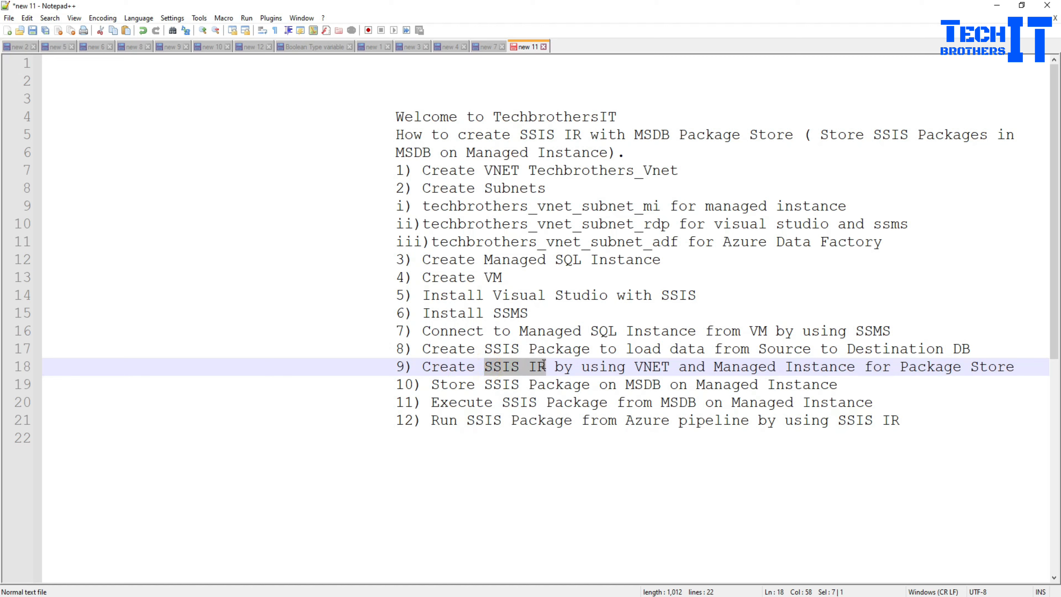
pyautogui.doubleClick(652, 367)
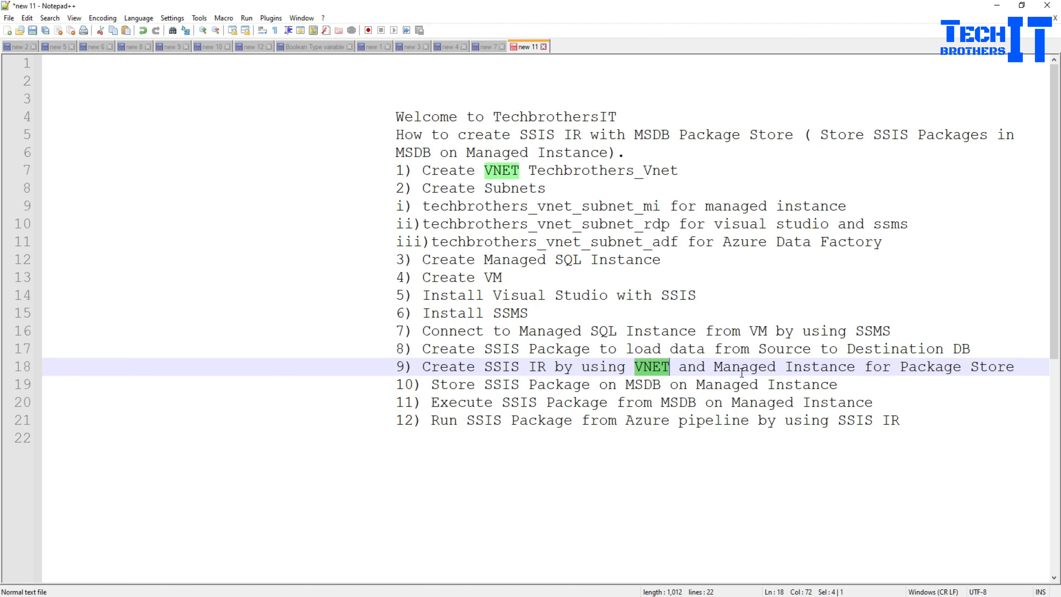
pyautogui.doubleClick(414, 153)
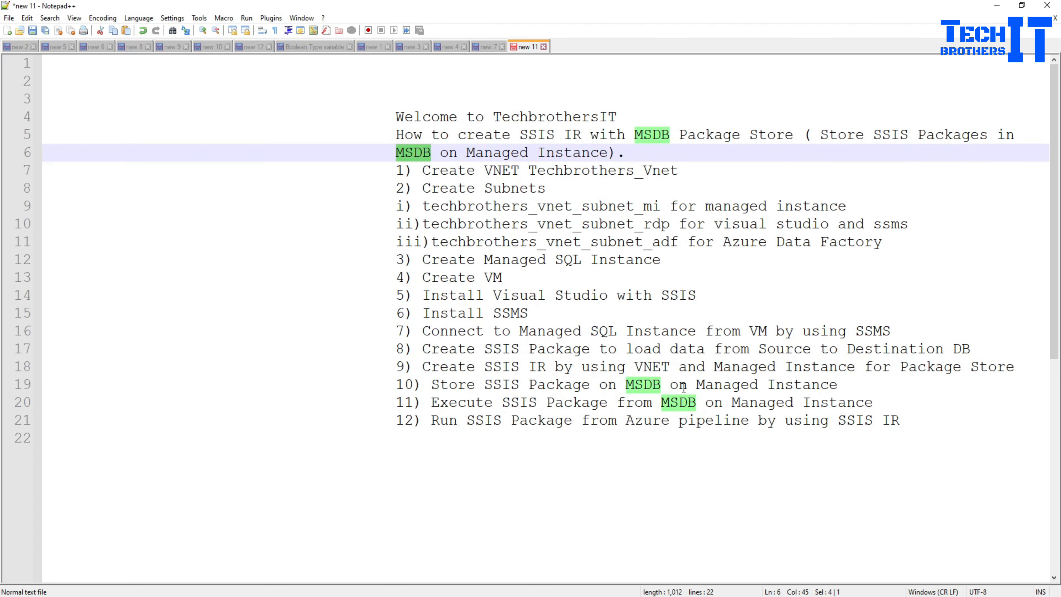
pyautogui.click(566, 403)
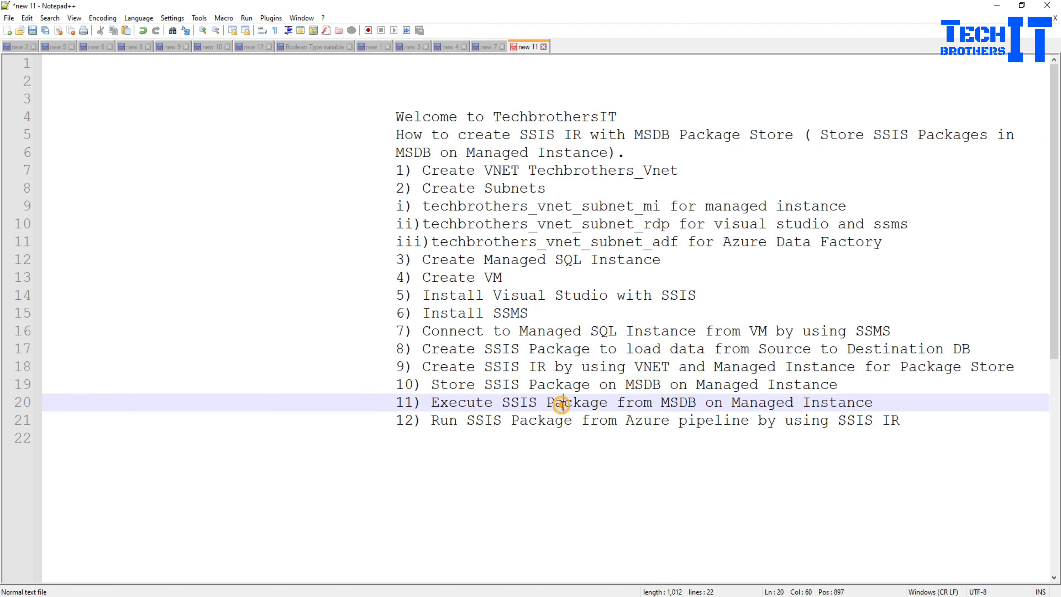
pyautogui.doubleClick(671, 402)
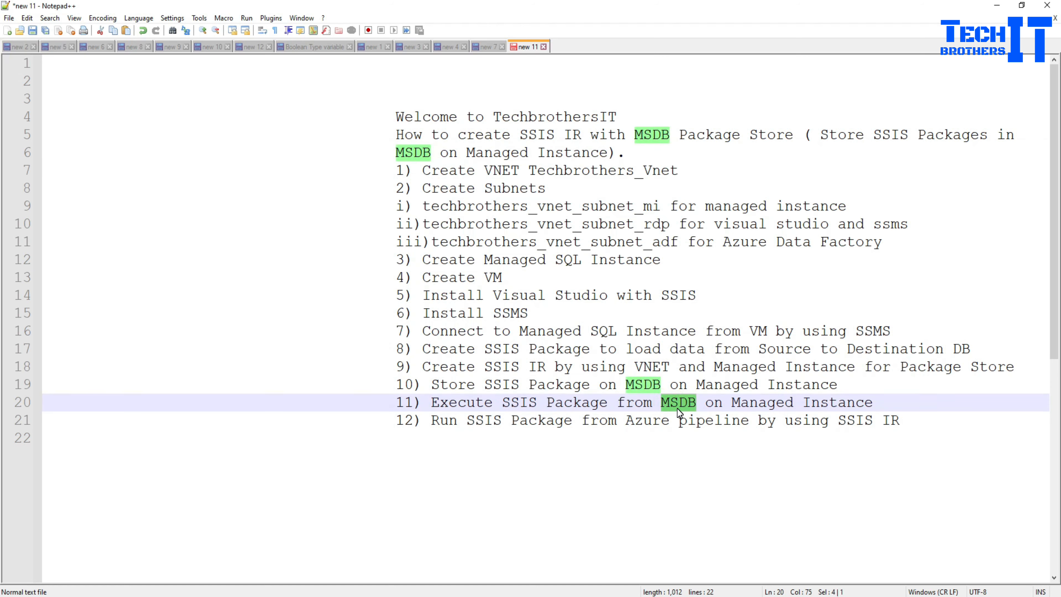
pyautogui.click(455, 423)
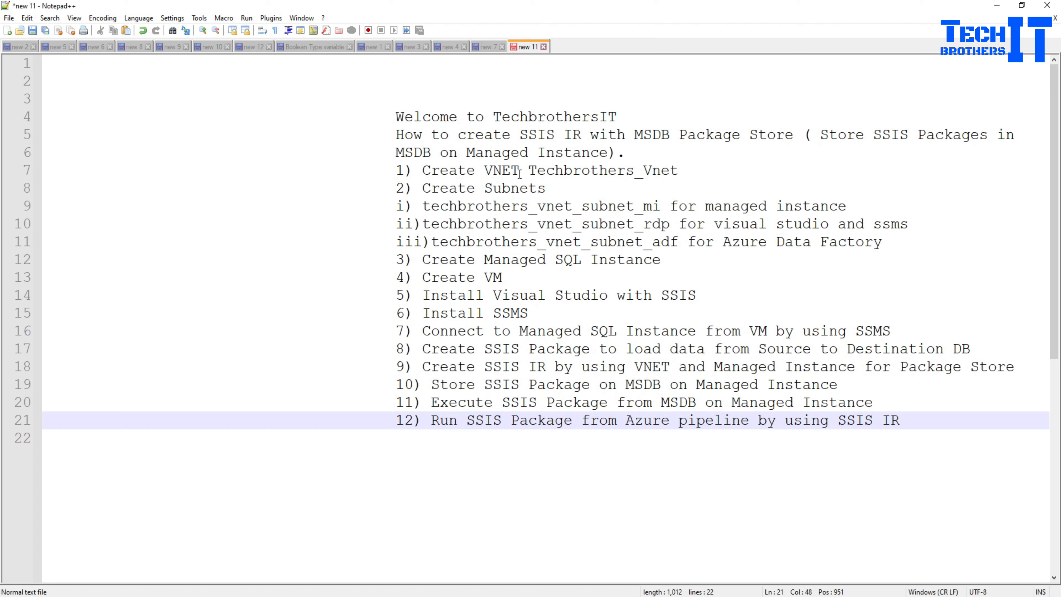
# - Copy the VNet name Techbrothers_Vnet from line 7 and bring up the Azure portal
pyautogui.doubleClick(498, 168)
pyautogui.click(642, 169)
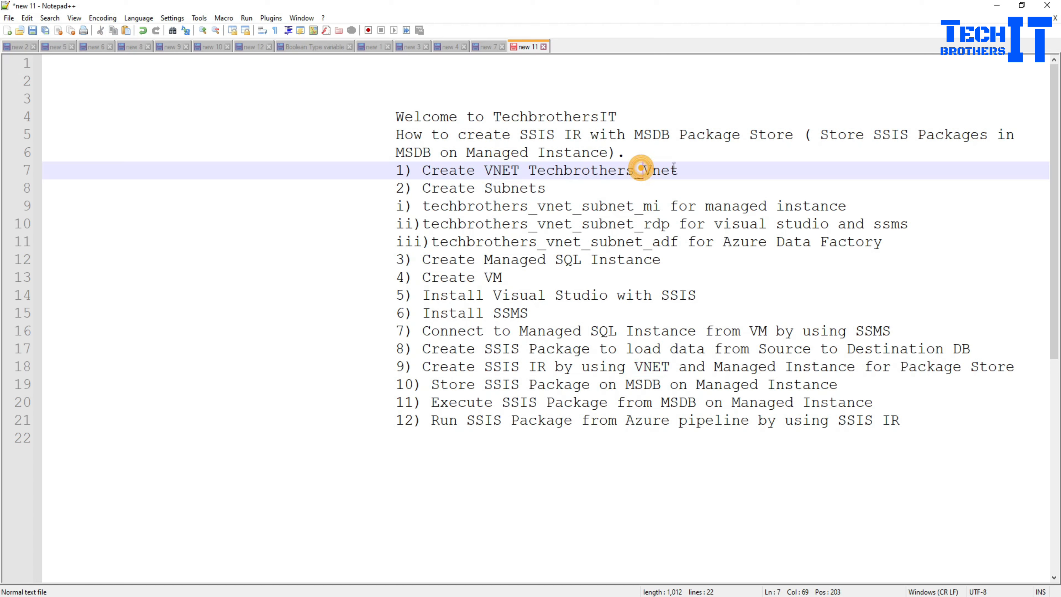
pyautogui.click(680, 169)
pyautogui.doubleClick(666, 169)
pyautogui.rightClick(538, 173)
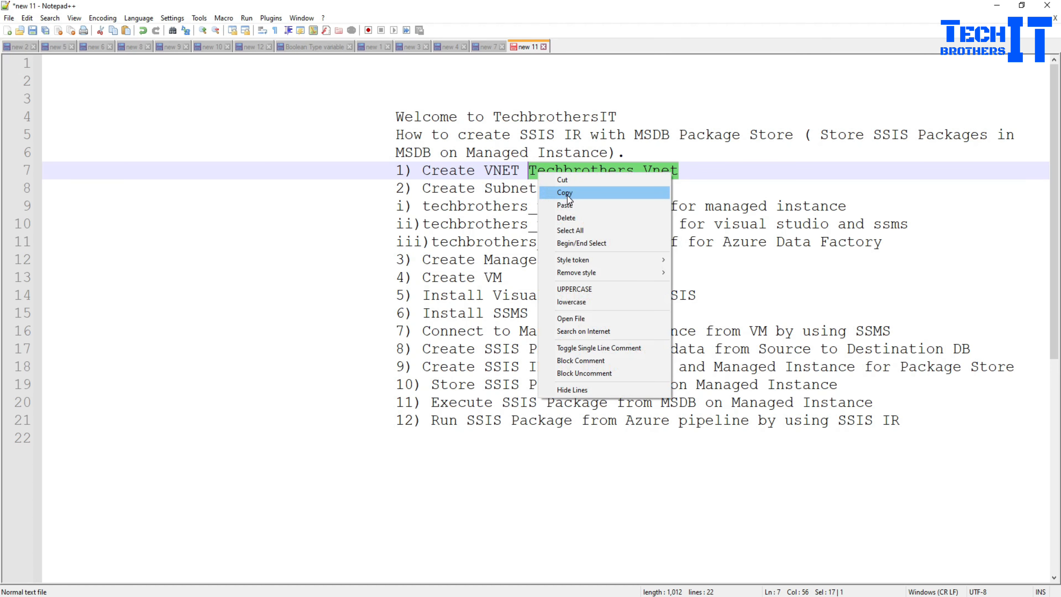
pyautogui.click(566, 193)
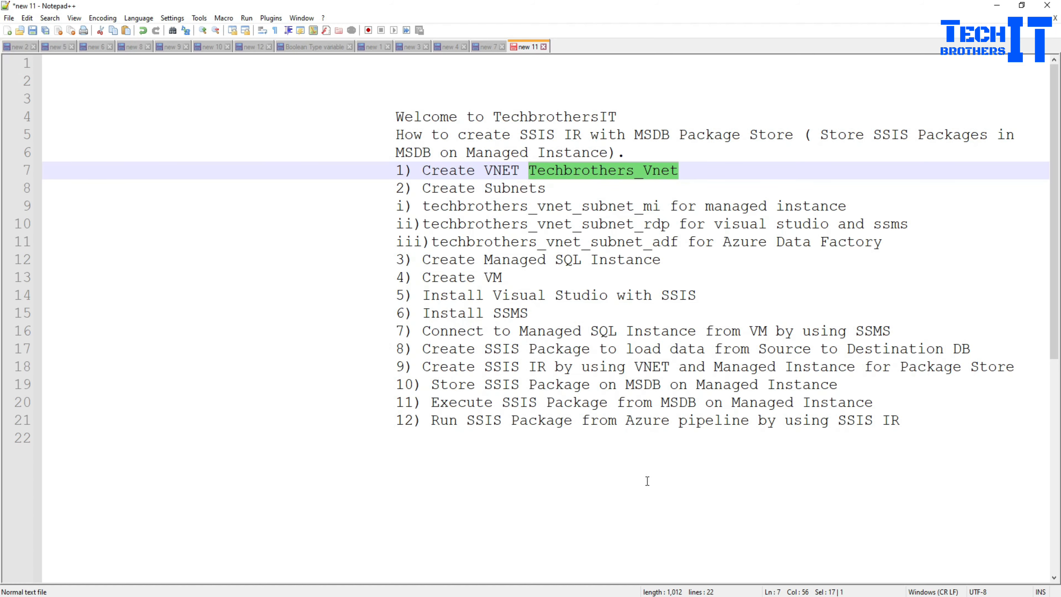
pyautogui.hotkey('alt', 'Tab')
pyautogui.click(183, 199)
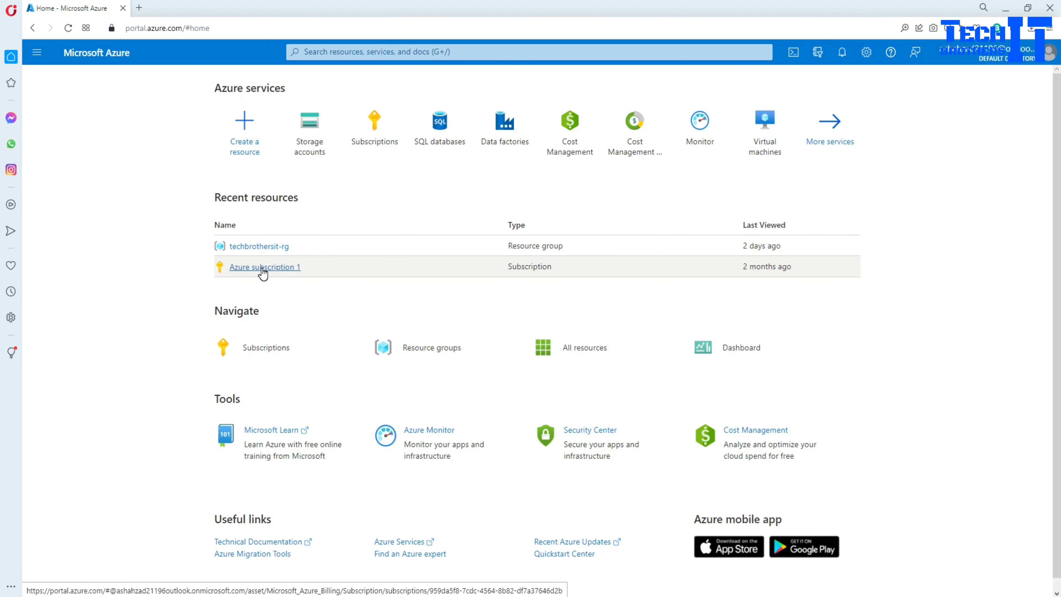
# - Search 'vi' to reach Virtual networks and start a new virtual network
pyautogui.click(253, 247)
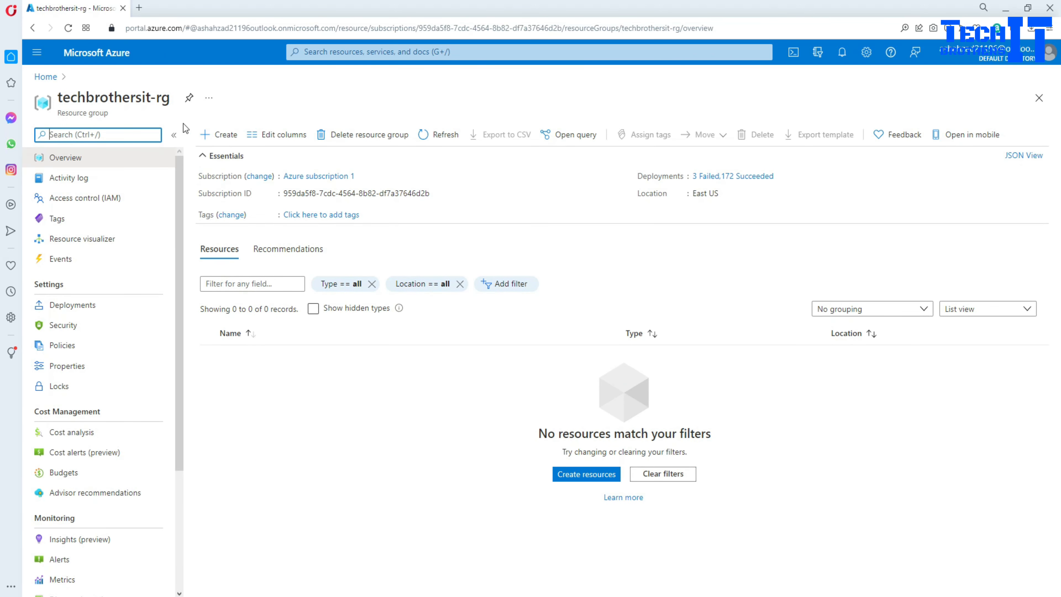
pyautogui.click(363, 54)
pyautogui.write('vi')
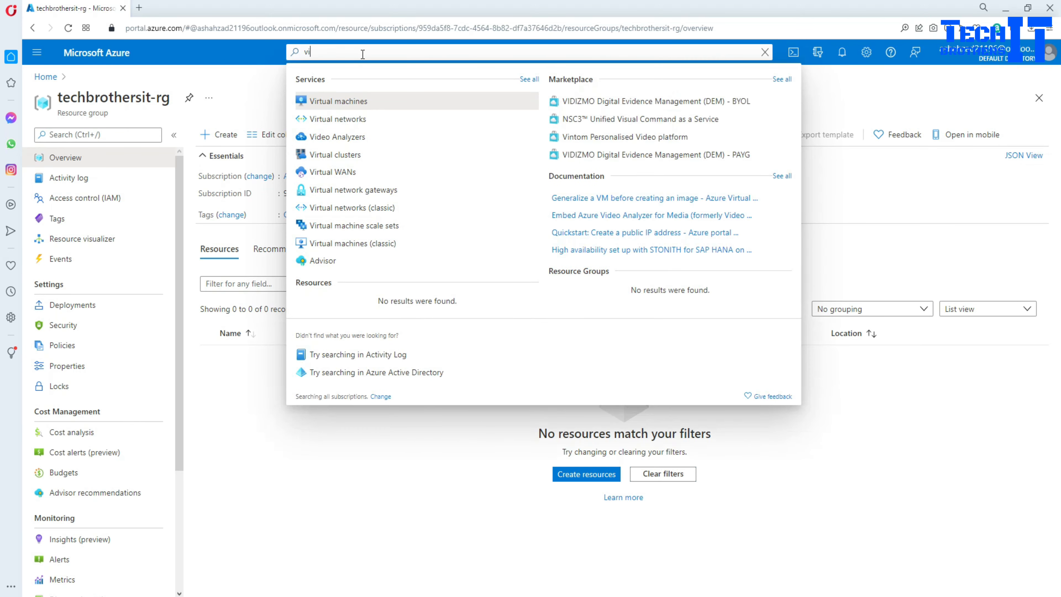
pyautogui.click(351, 120)
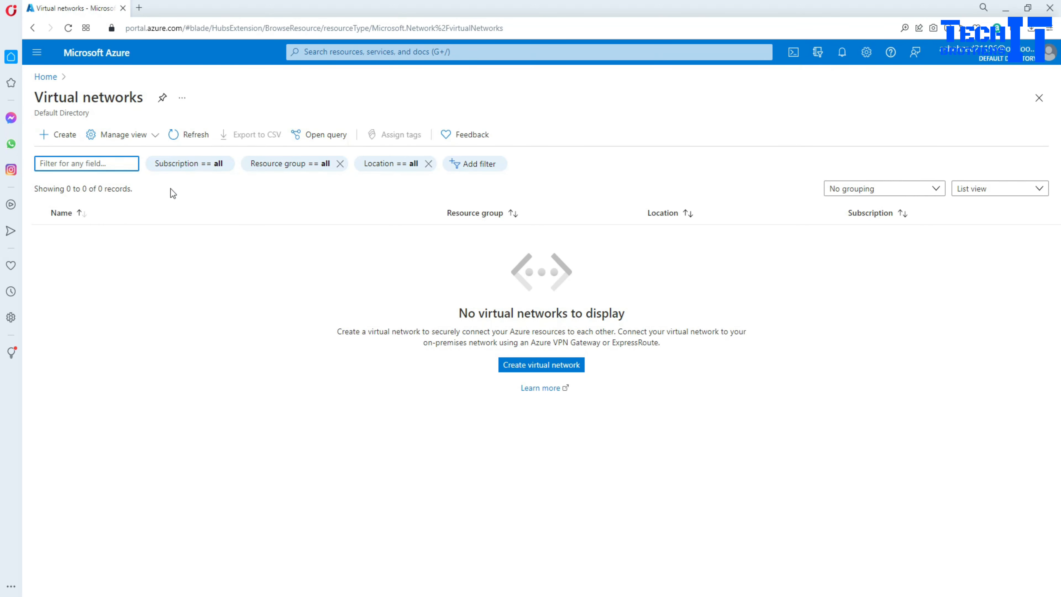
pyautogui.click(69, 139)
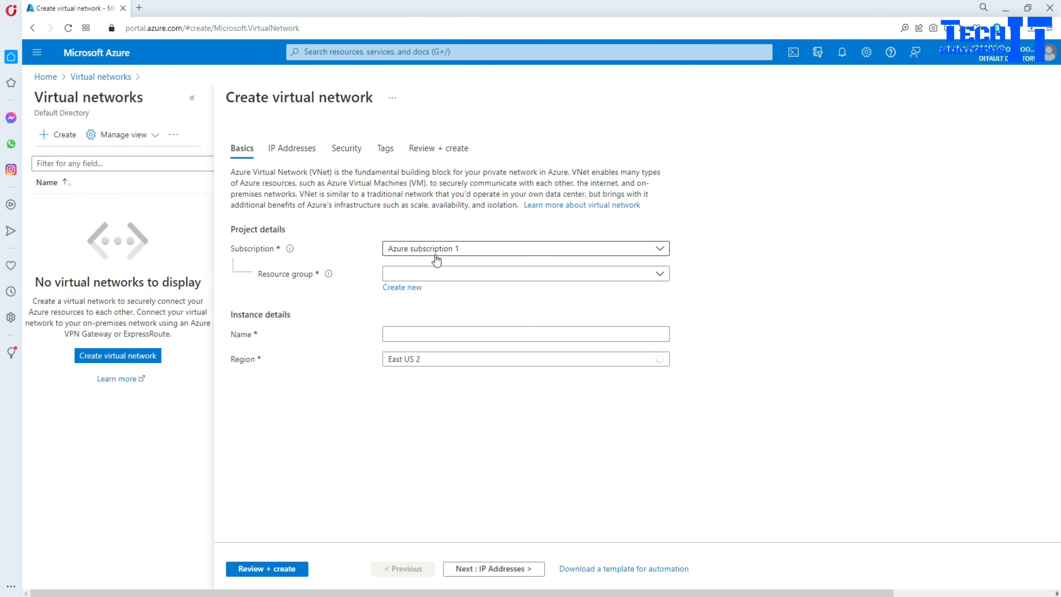
# - Choose resource group techbrothersit-rg and paste Techbrothers_Vnet as the network name
pyautogui.click(450, 274)
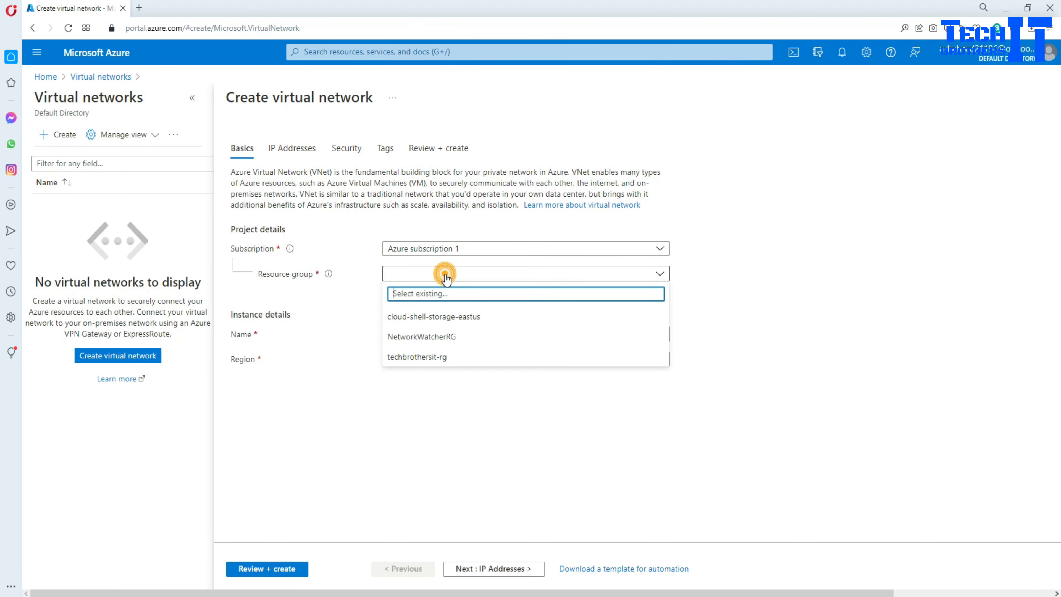
pyautogui.click(460, 362)
pyautogui.click(427, 334)
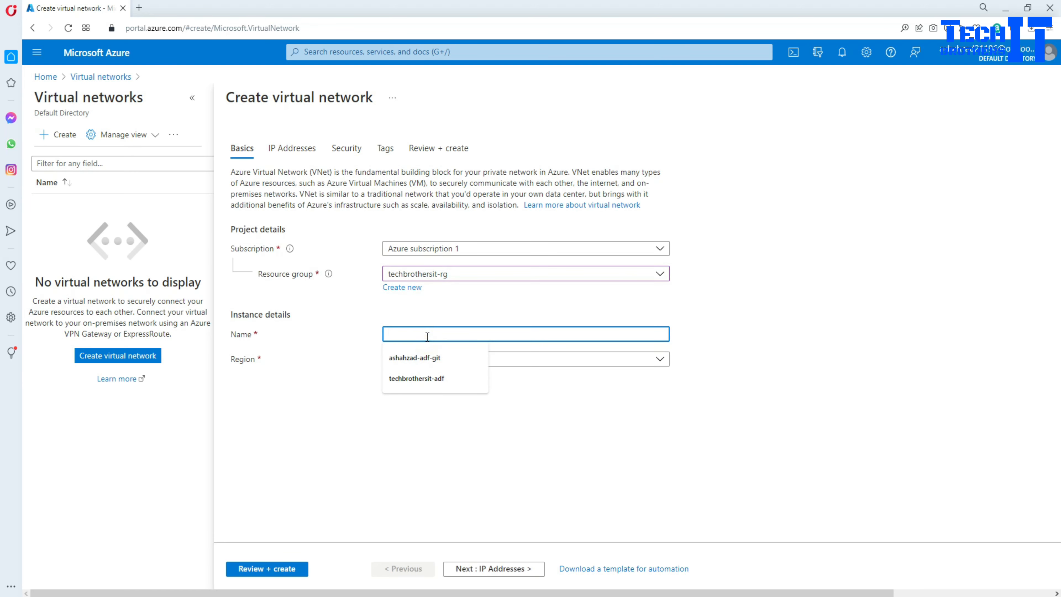
pyautogui.hotkey('ctrl', 'v')
pyautogui.click(506, 314)
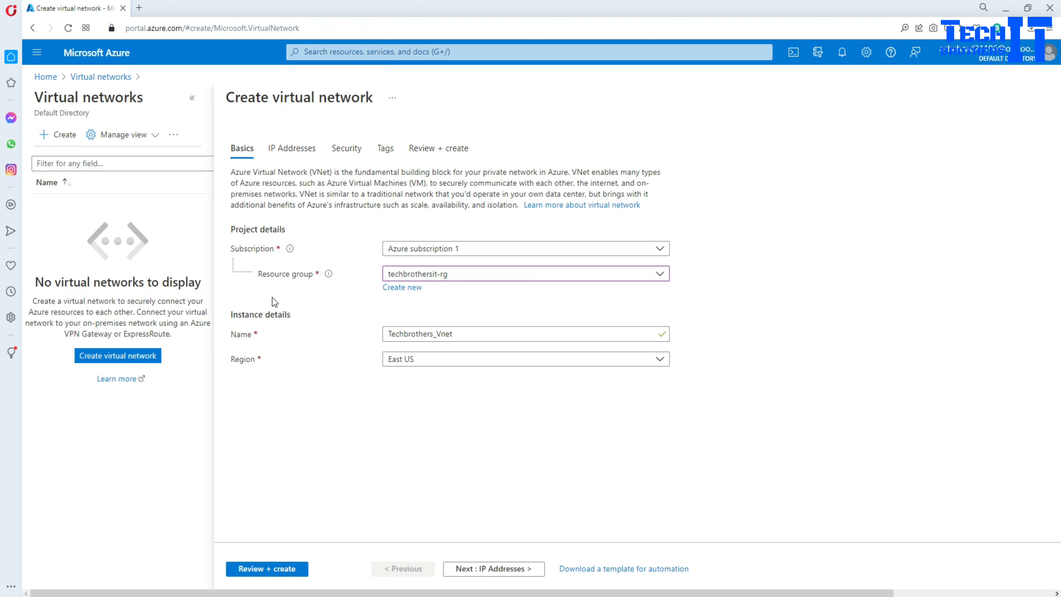
# - Keep the 10.0.0.0/16 address space, validate, and create the virtual network
pyautogui.click(292, 149)
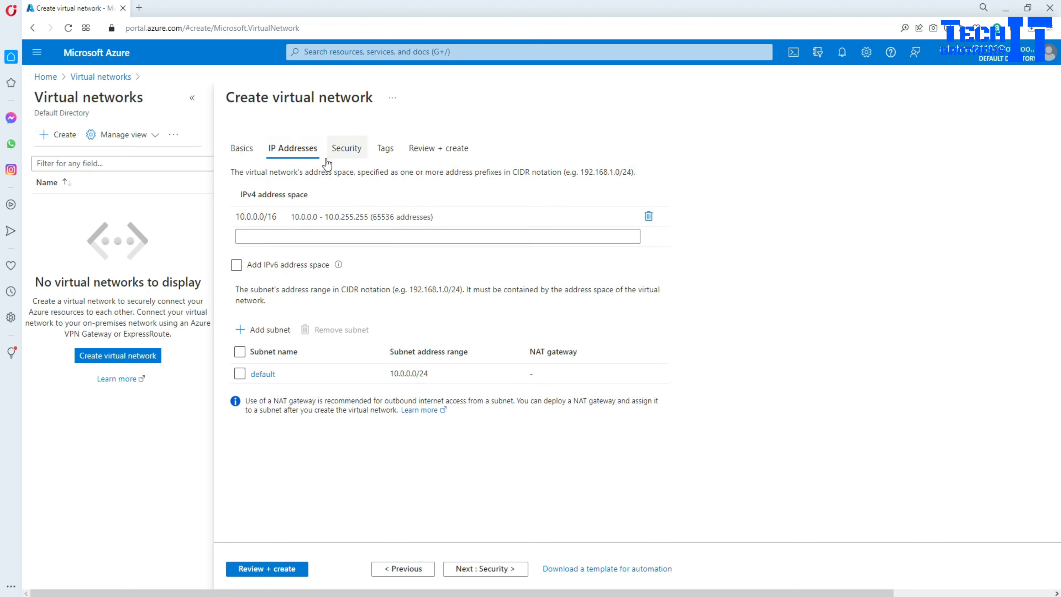
pyautogui.click(237, 218)
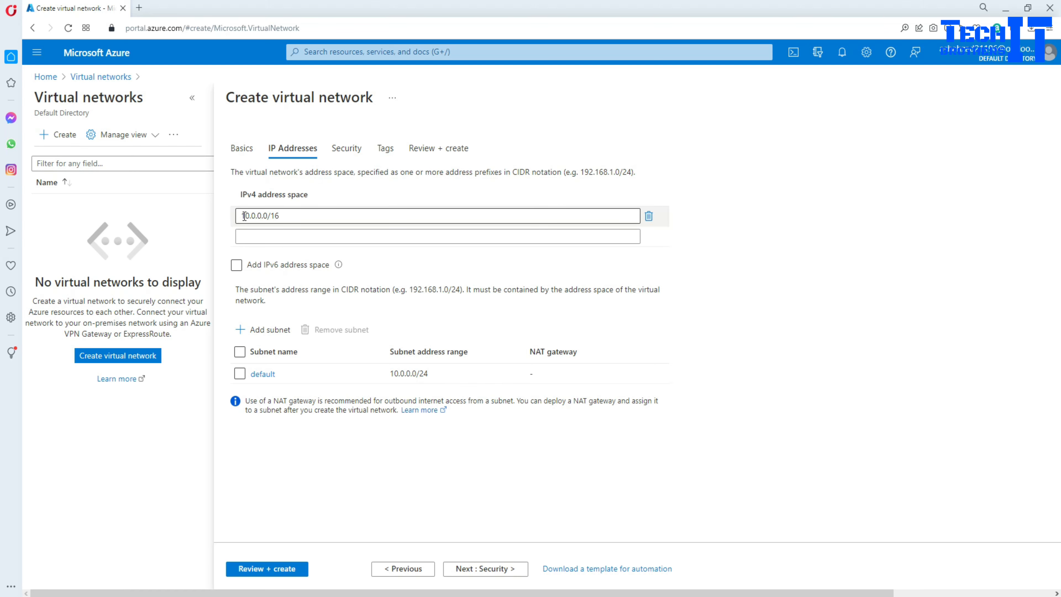
pyautogui.click(285, 268)
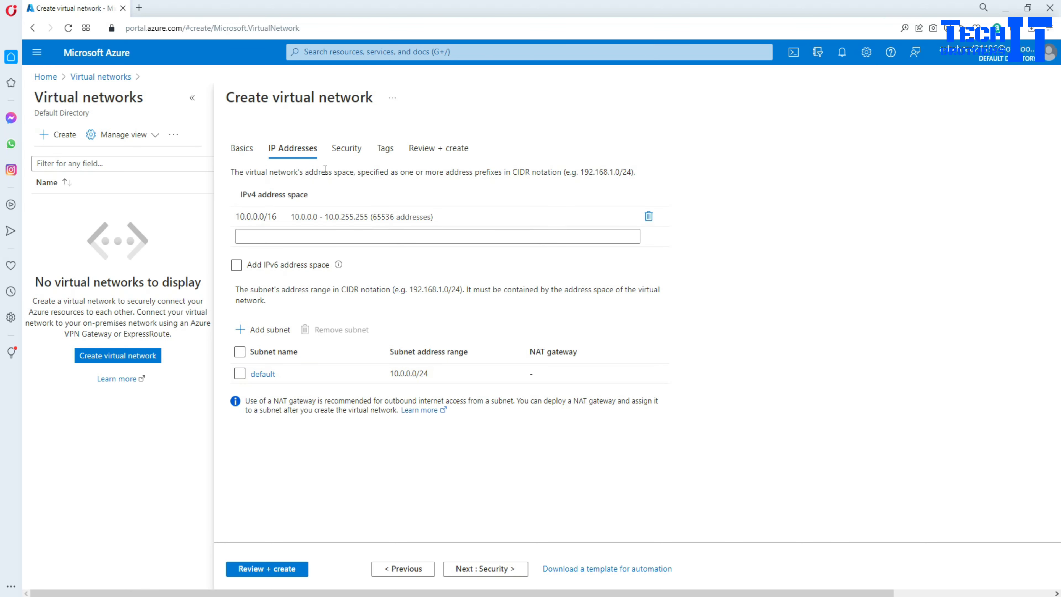
pyautogui.click(242, 148)
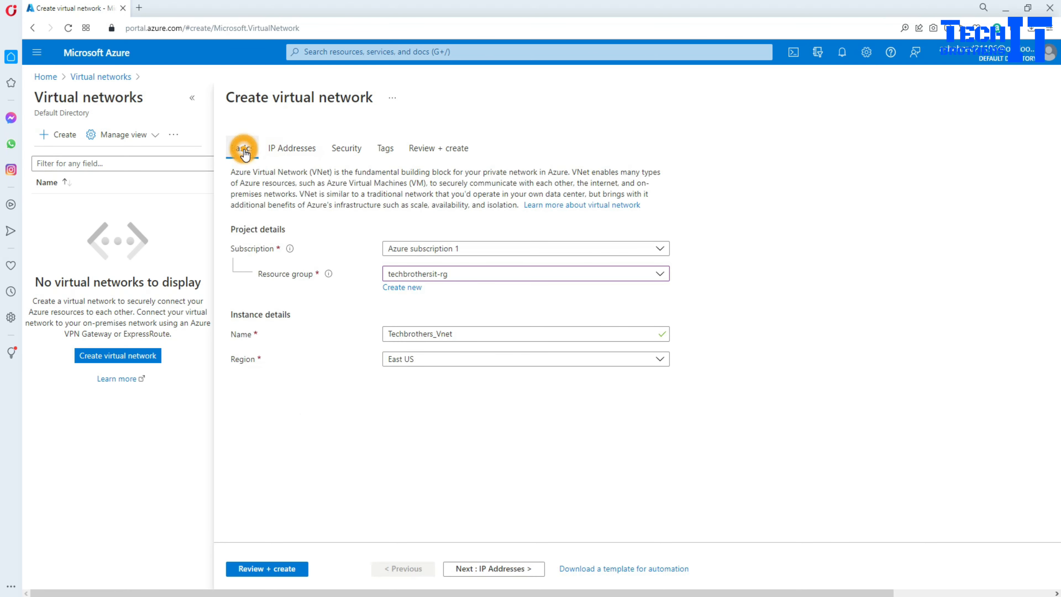
pyautogui.click(290, 575)
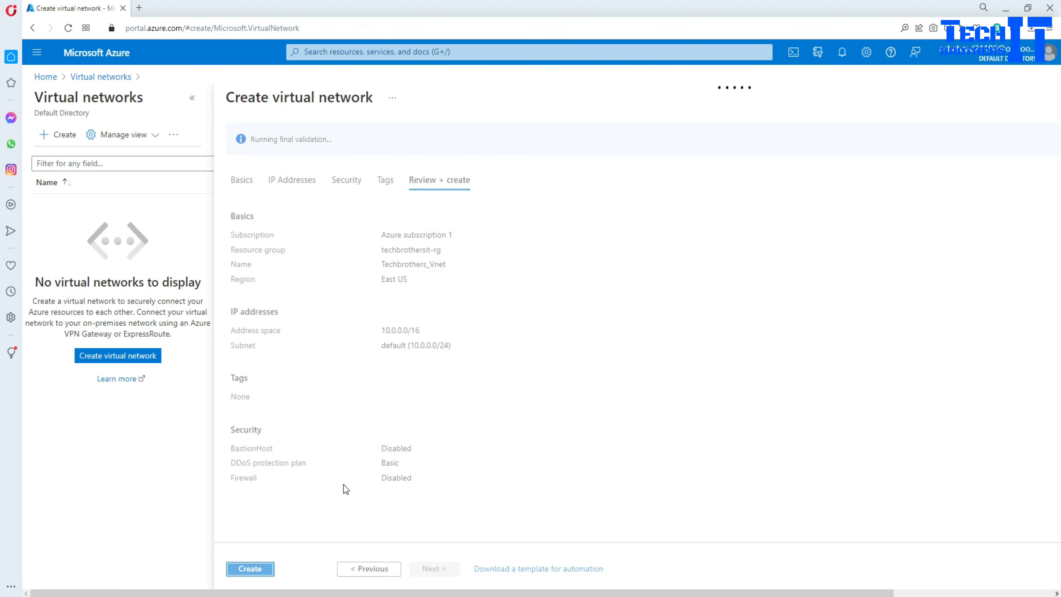
pyautogui.click(259, 576)
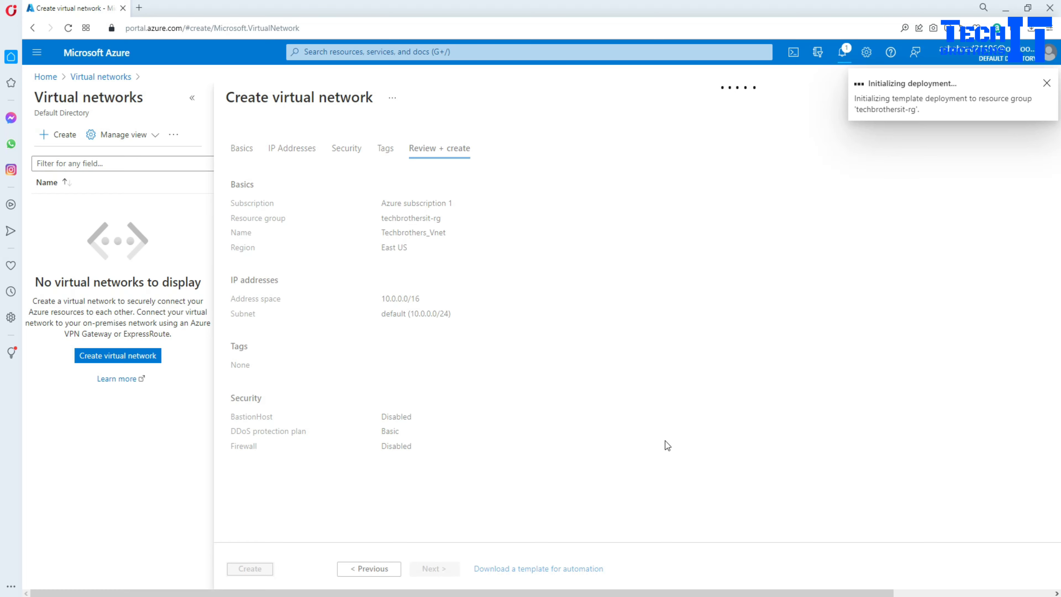
# - Copy techbrothers_vnet_subnet_mi from line 9 of the notes and return to the browser
pyautogui.click(767, 596)
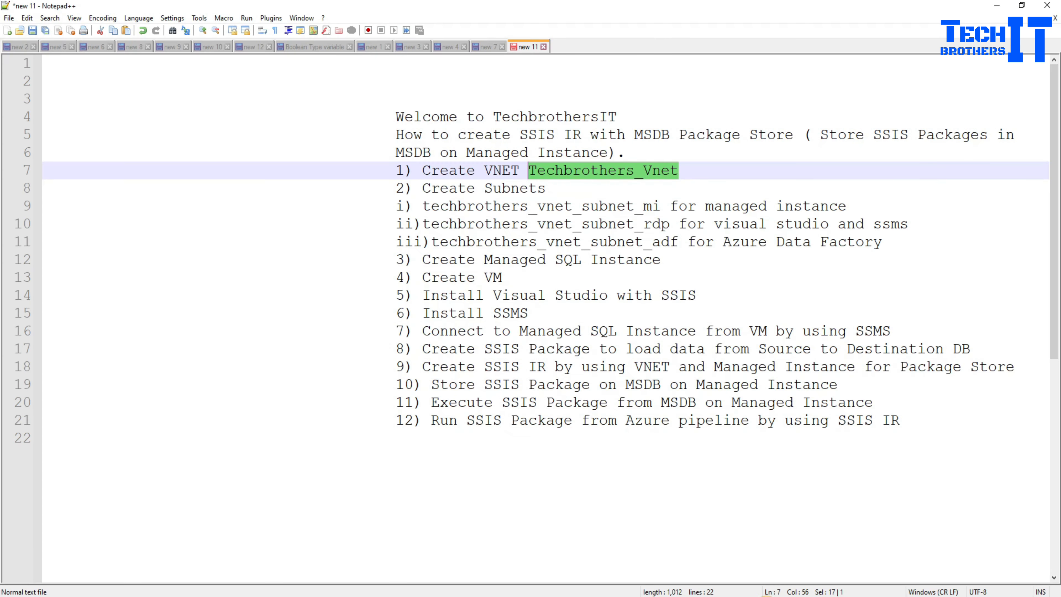
pyautogui.click(515, 207)
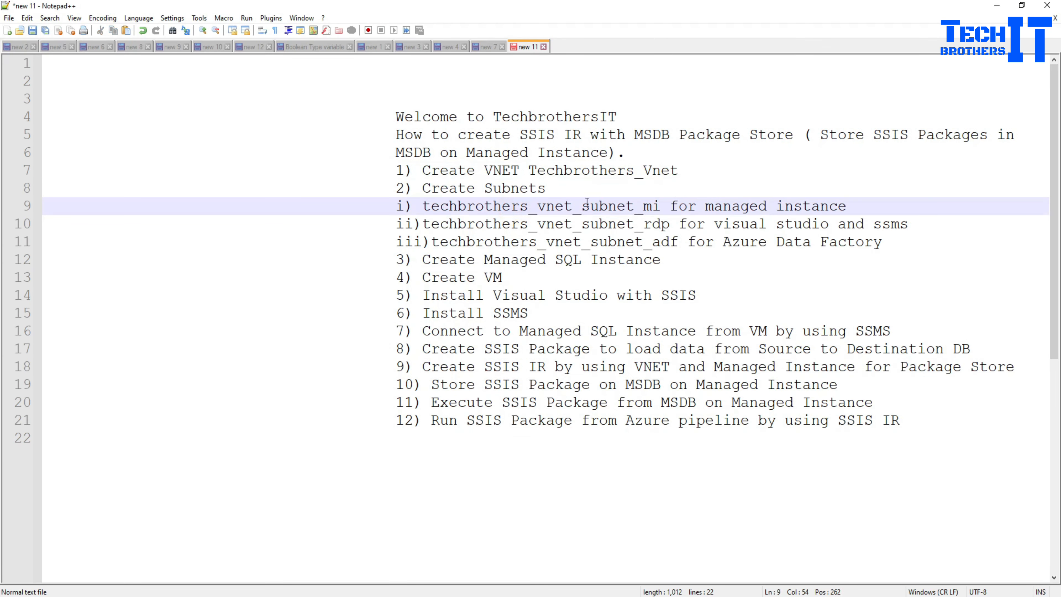
pyautogui.doubleClick(525, 189)
pyautogui.click(644, 206)
pyautogui.click(658, 206)
pyautogui.moveTo(658, 207); pyautogui.dragTo(424, 206)
pyautogui.rightClick(433, 205)
pyautogui.click(454, 224)
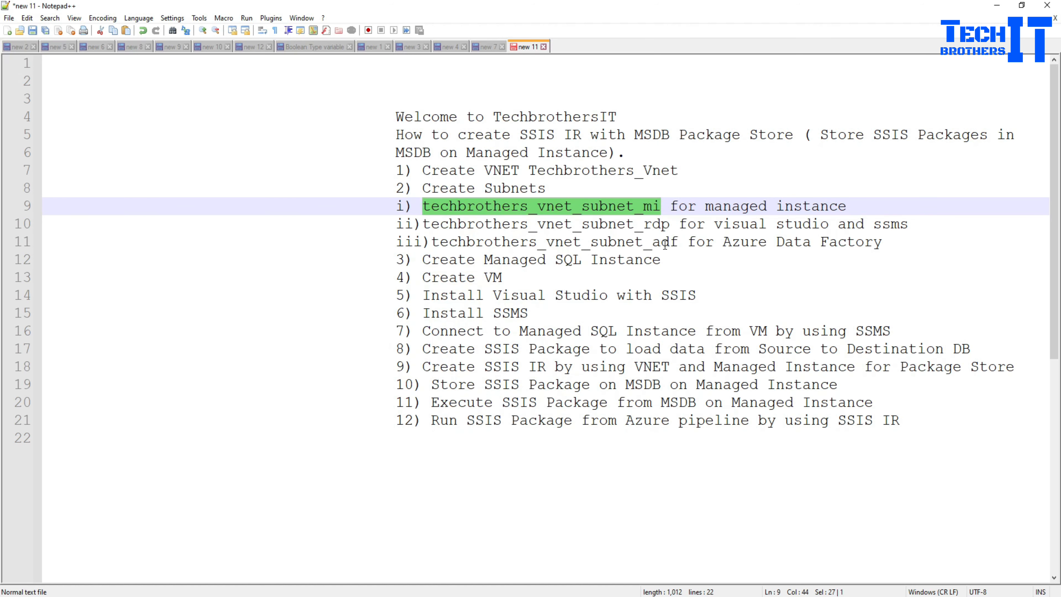
pyautogui.hotkey('alt', 'Tab')
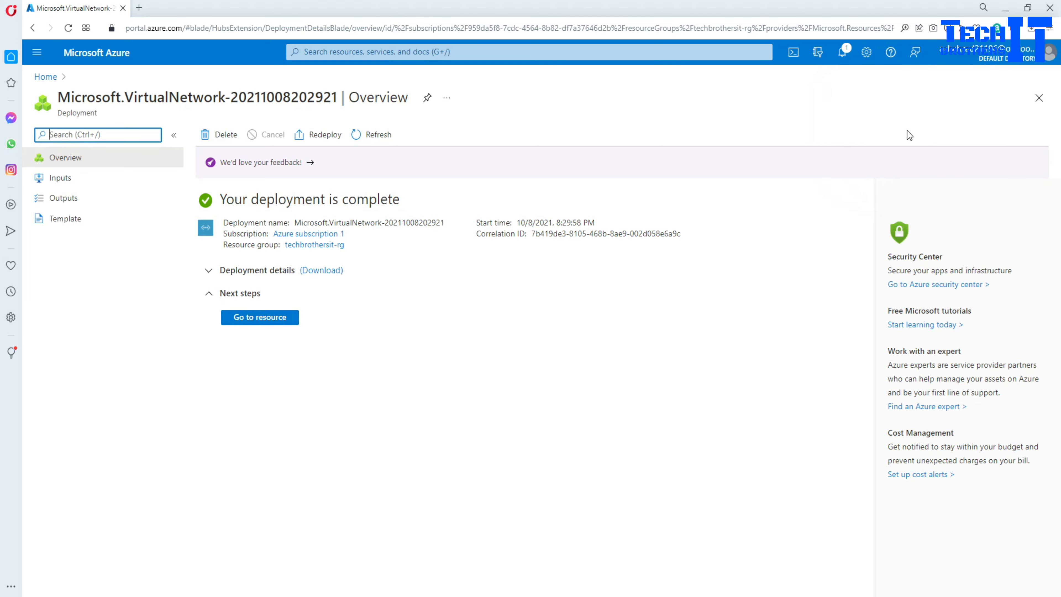
# - In Techbrothers_Vnet's subnets, add techbrothers_vnet_subnet_mi with range 10.0.1.0/24
pyautogui.click(290, 317)
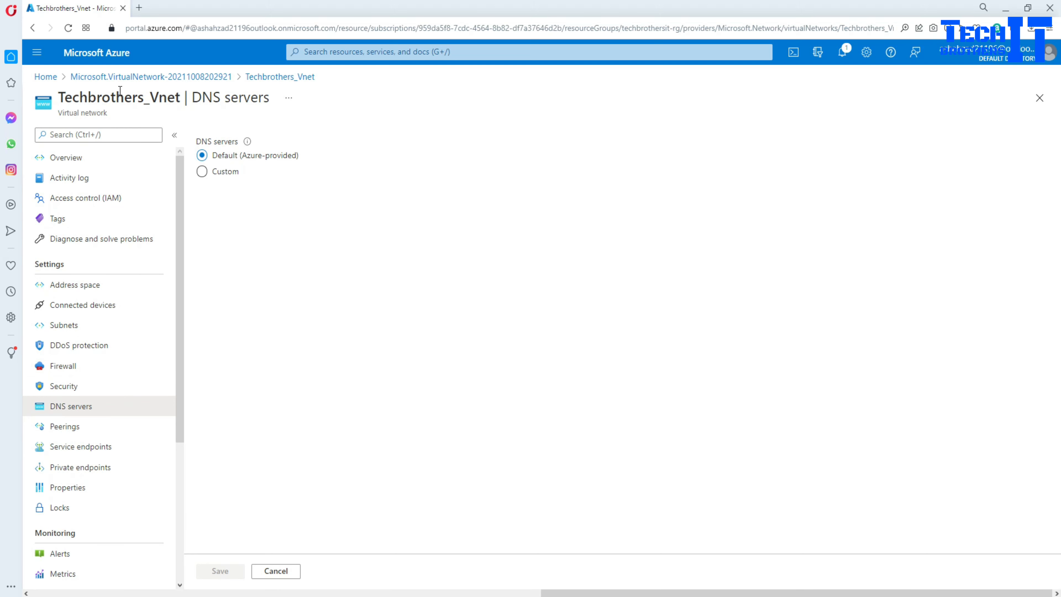
pyautogui.click(67, 331)
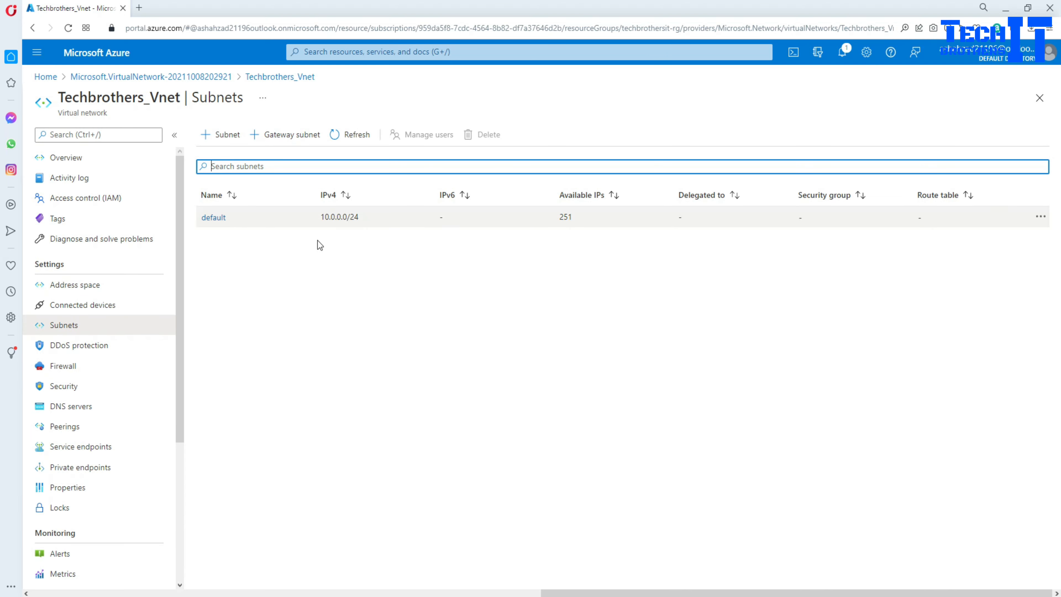
pyautogui.click(219, 136)
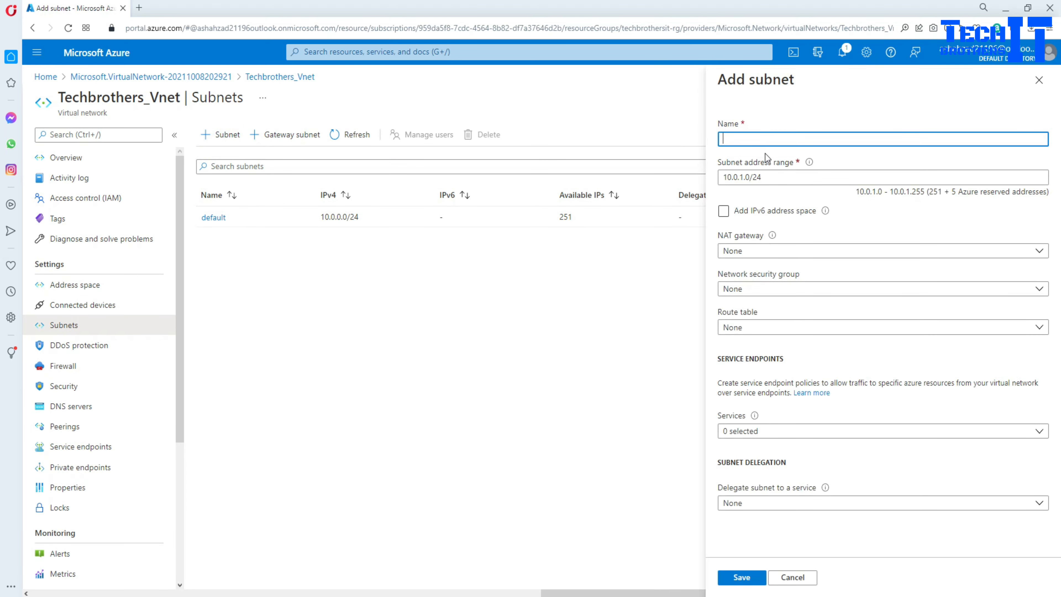
pyautogui.click(766, 141)
pyautogui.write('techbrothers_vnet_subnet_mi')
pyautogui.moveTo(830, 137)
pyautogui.mouseDown()
pyautogui.moveTo(793, 139)
pyautogui.moveTo(831, 140)
pyautogui.mouseUp()
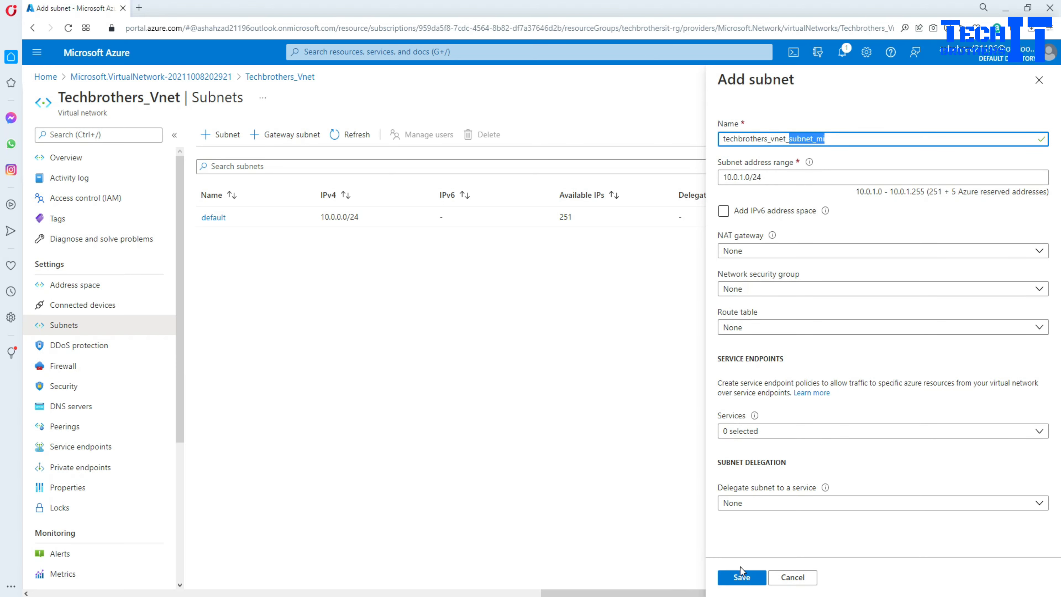
pyautogui.click(741, 576)
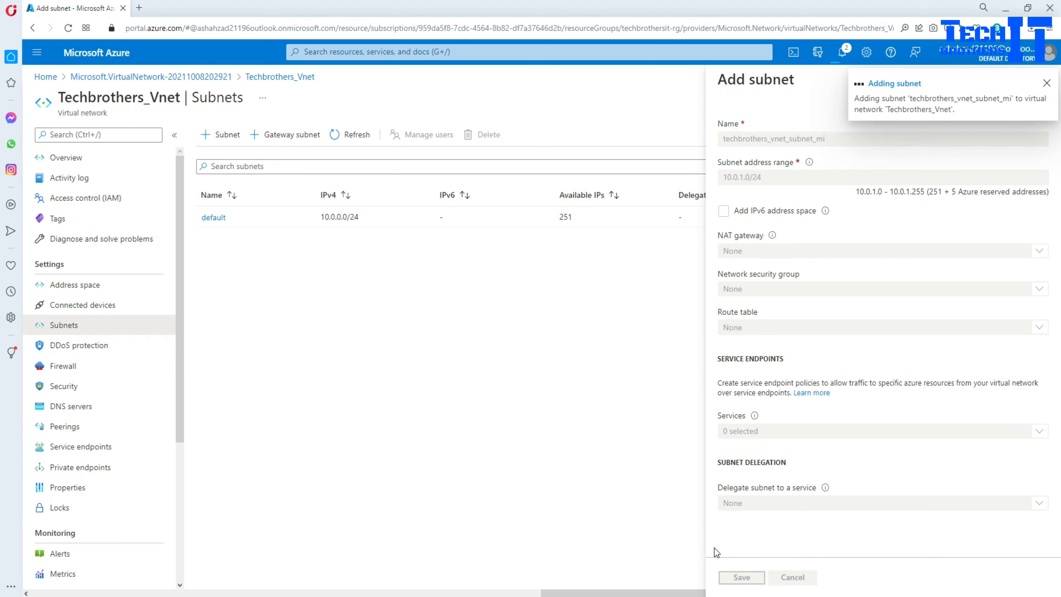
# - Add the techbrothers_vnet_subnet_rdp subnet with range 10.0.2.0/24
pyautogui.click(223, 135)
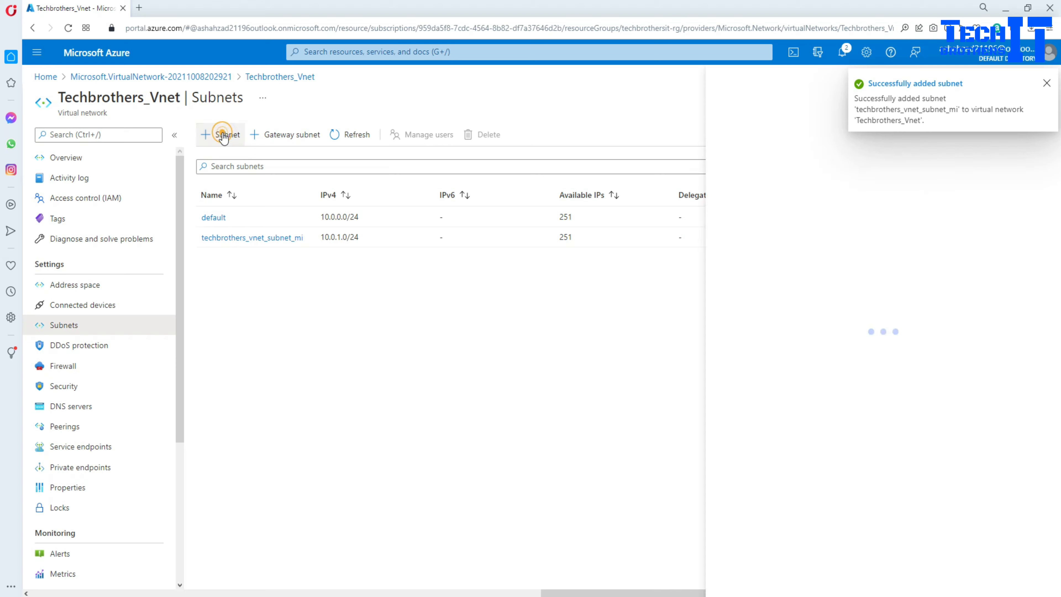
pyautogui.click(763, 138)
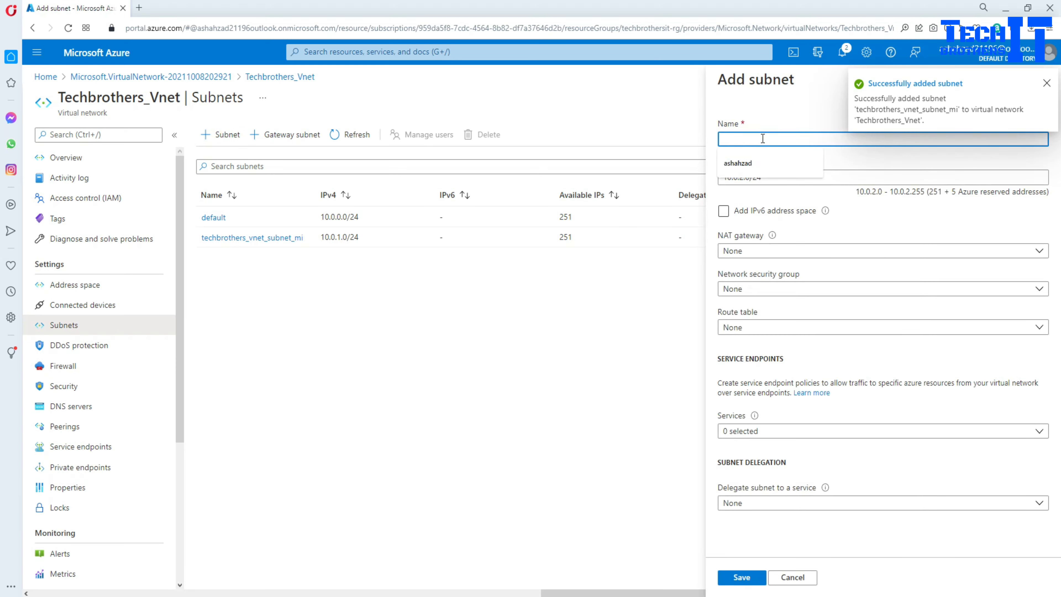
pyautogui.hotkey('ctrl', 'v')
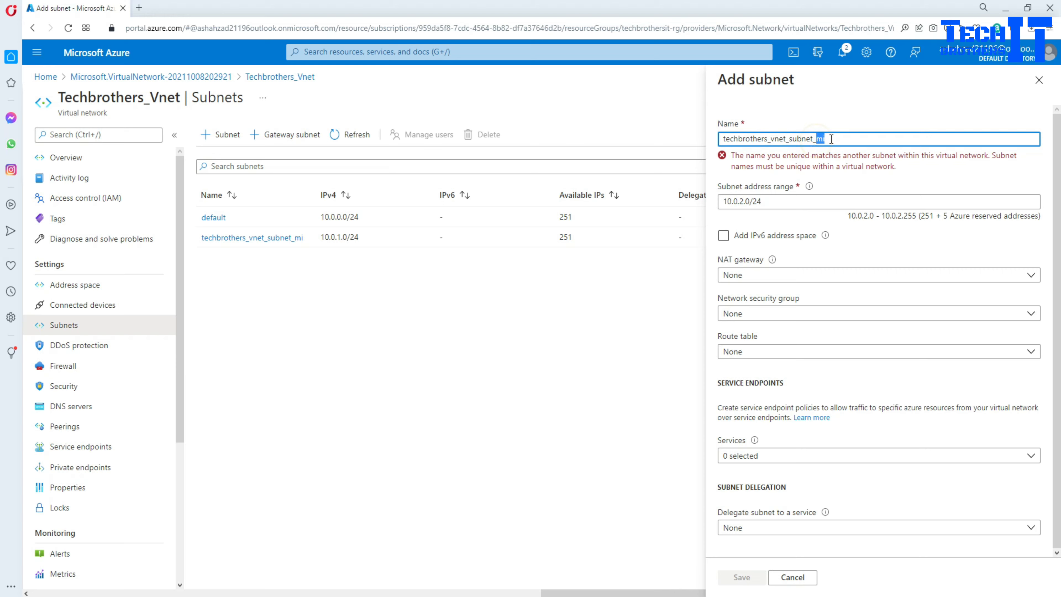
pyautogui.press('BackSpace')
pyautogui.press('BackSpace')
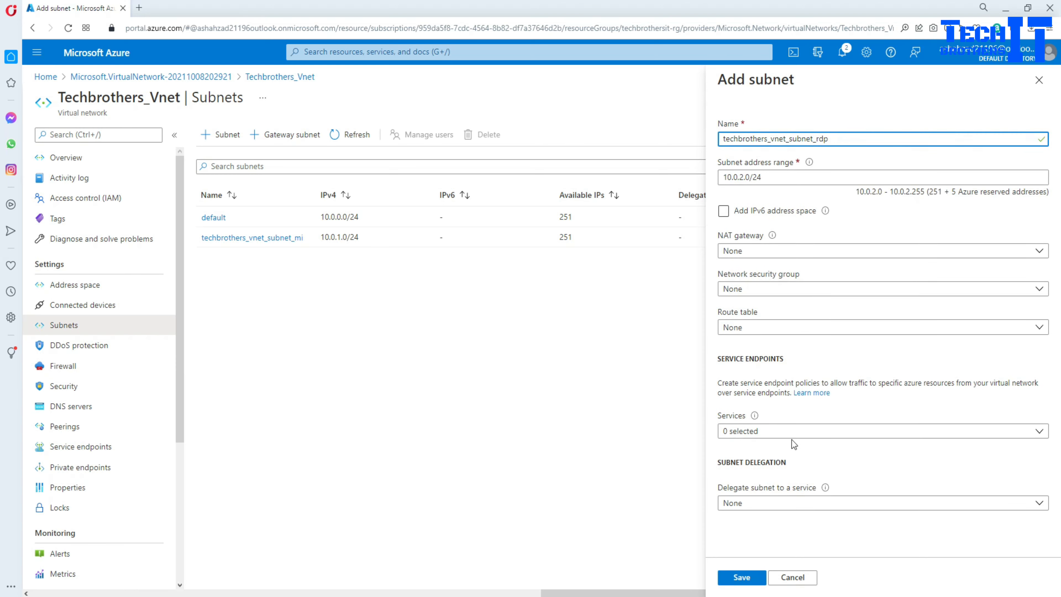
pyautogui.click(740, 578)
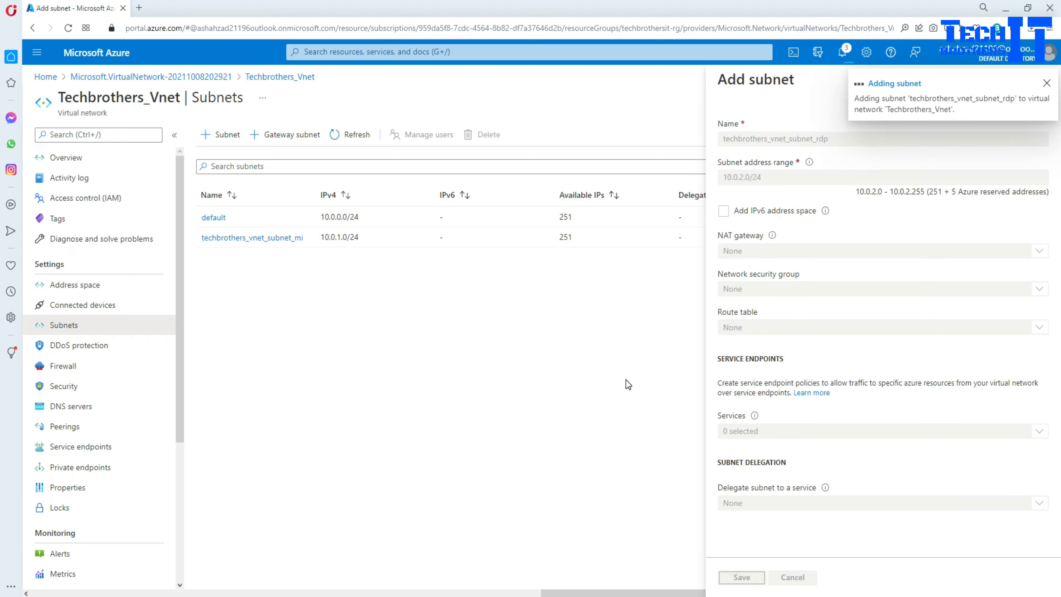
# - Add the techbrothers_vnet_subnet_adf subnet with range 10.0.3.0/24
pyautogui.click(231, 138)
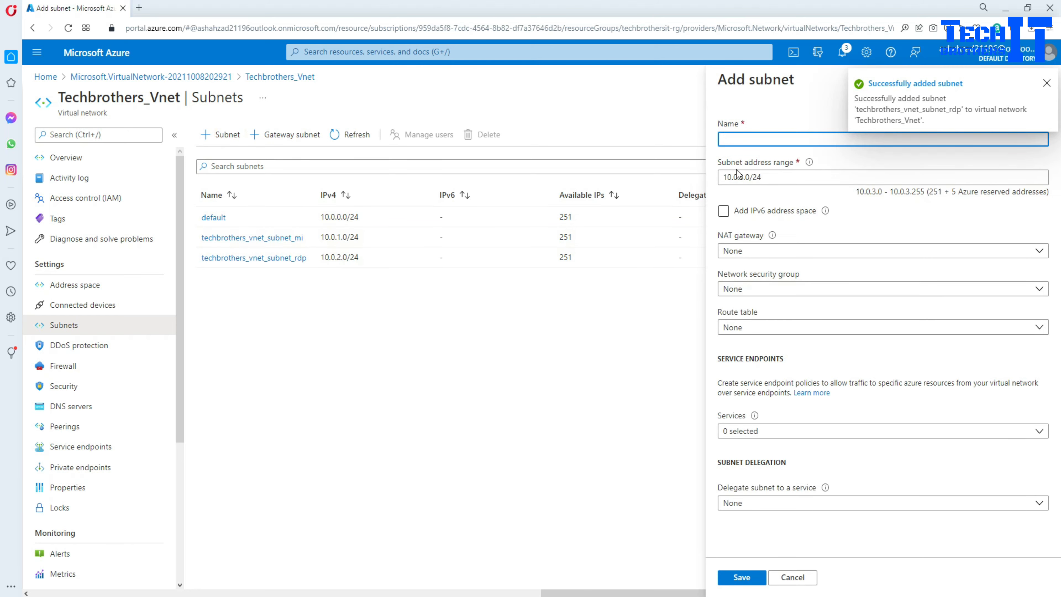
pyautogui.hotkey('ctrl', 'v')
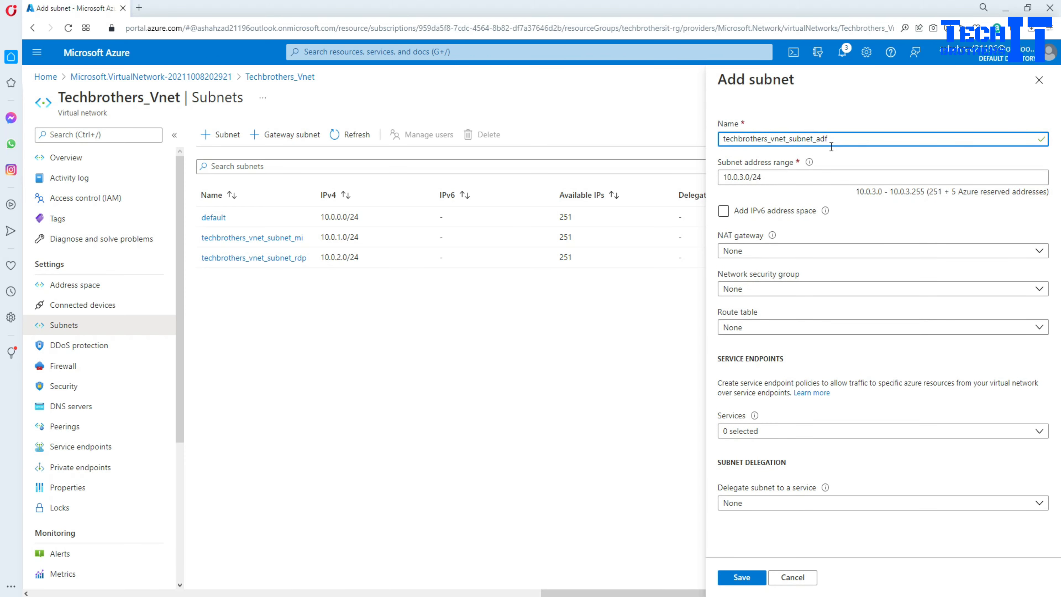
pyautogui.click(741, 577)
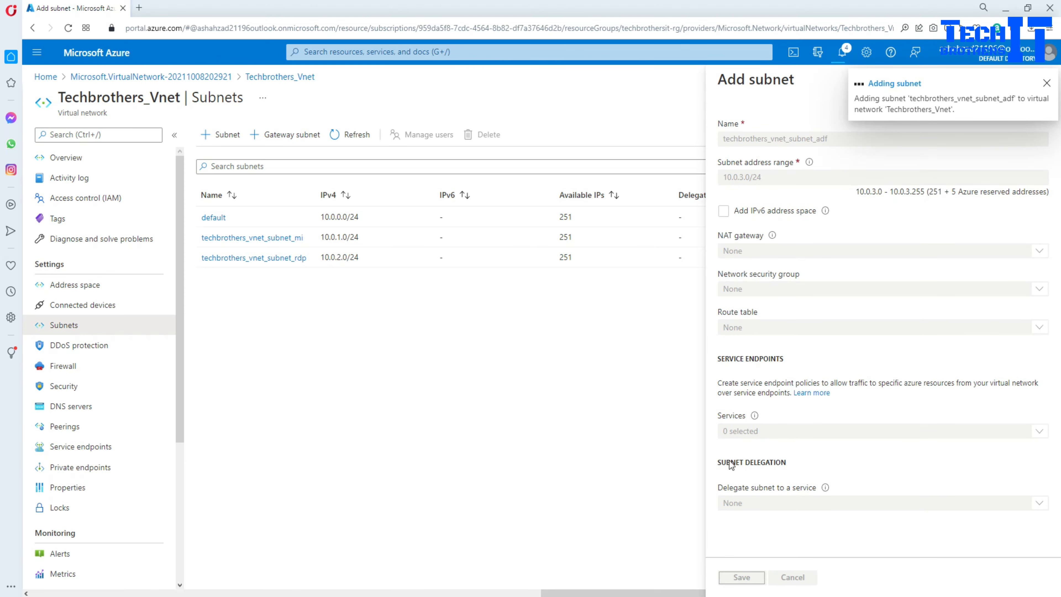
pyautogui.hotkey('alt', 'Tab')
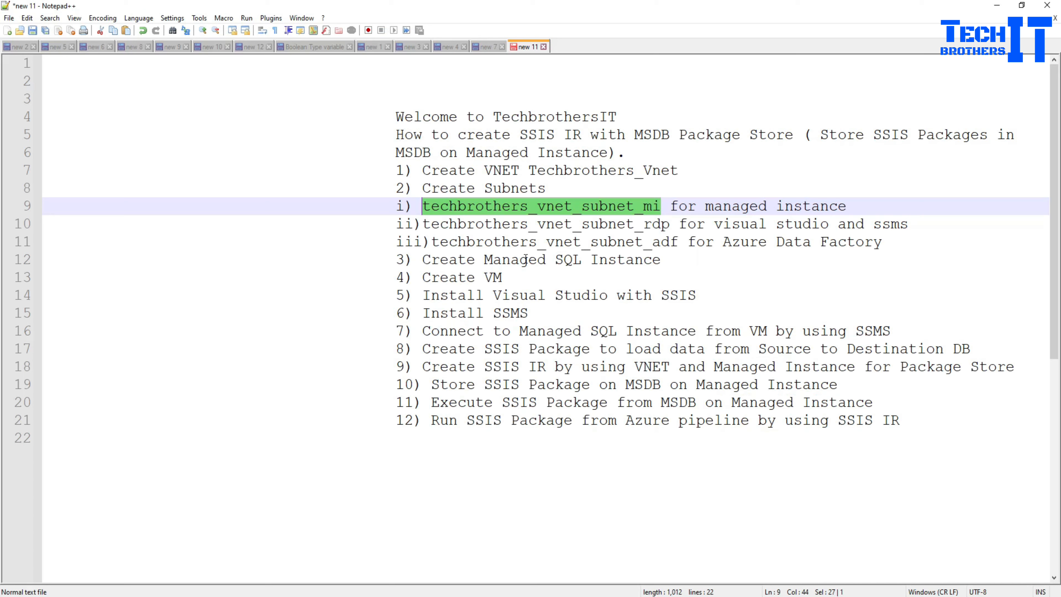
pyautogui.click(598, 253)
pyautogui.click(504, 240)
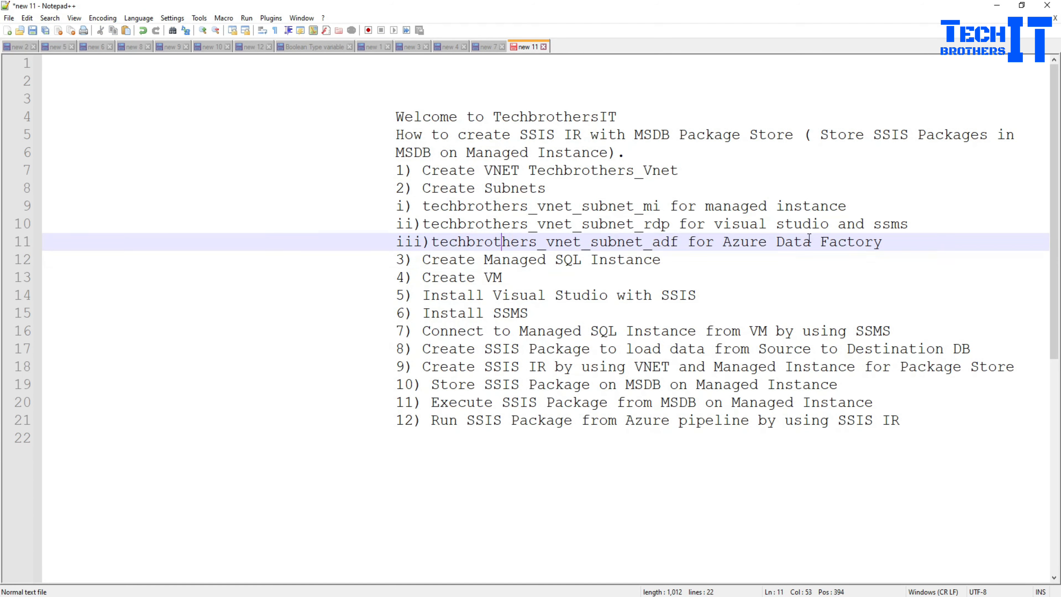
pyautogui.moveTo(891, 243); pyautogui.dragTo(432, 190)
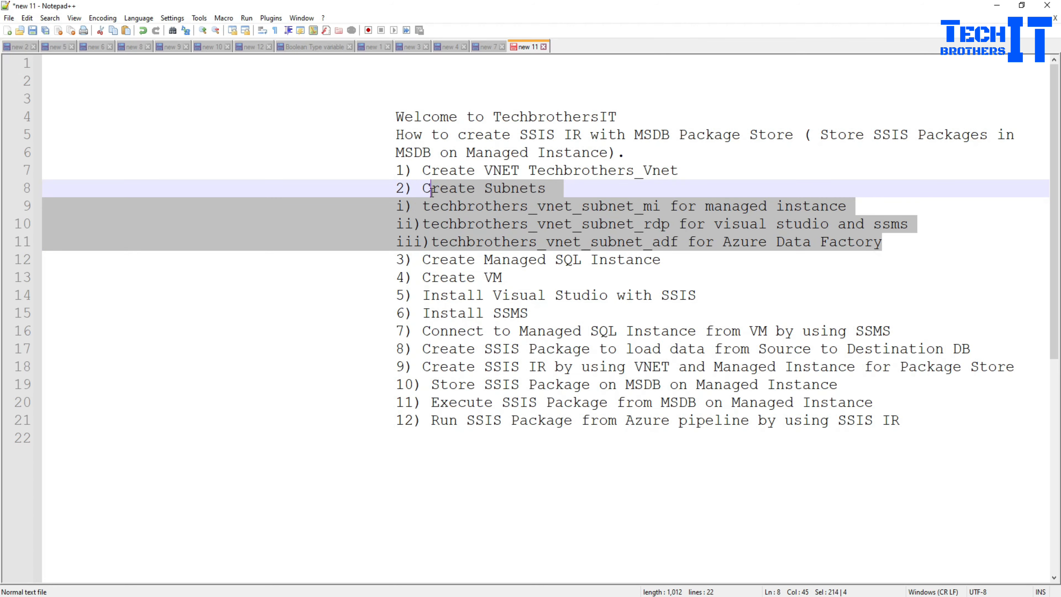
pyautogui.click(511, 262)
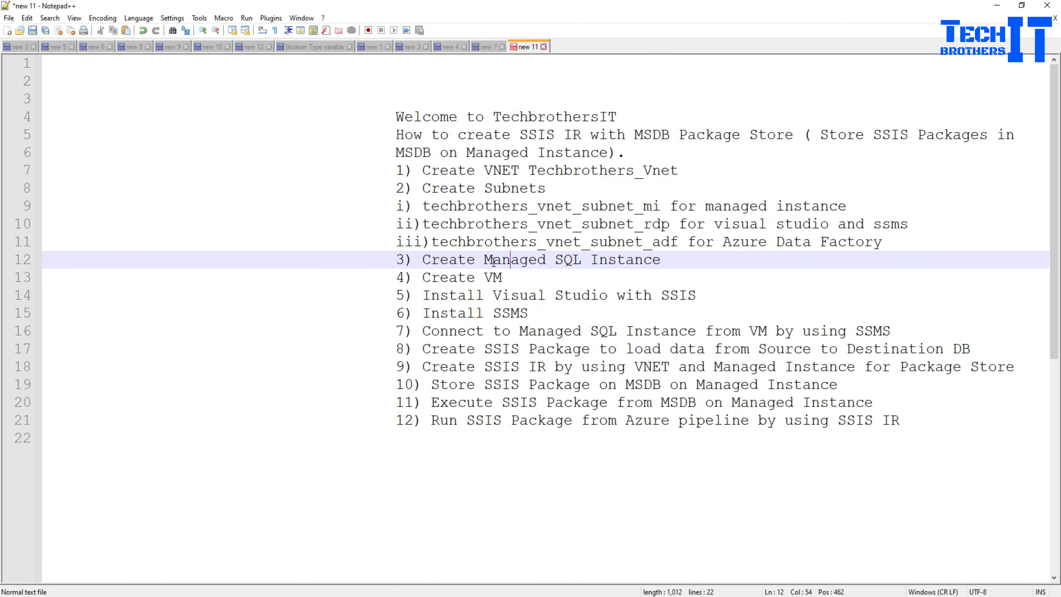
pyautogui.click(652, 260)
pyautogui.moveTo(425, 260); pyautogui.dragTo(663, 255)
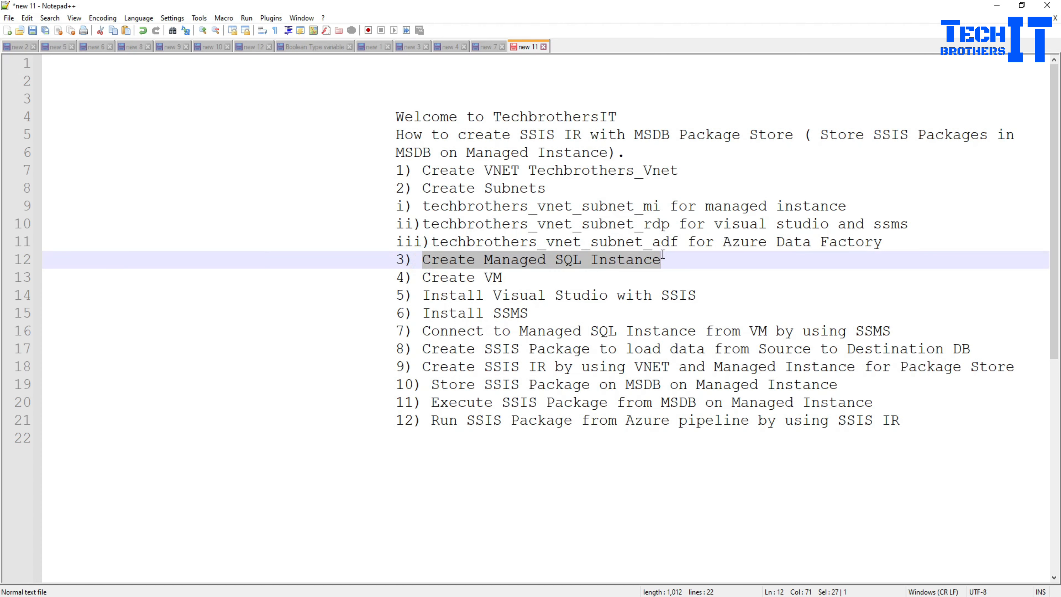
pyautogui.click(556, 260)
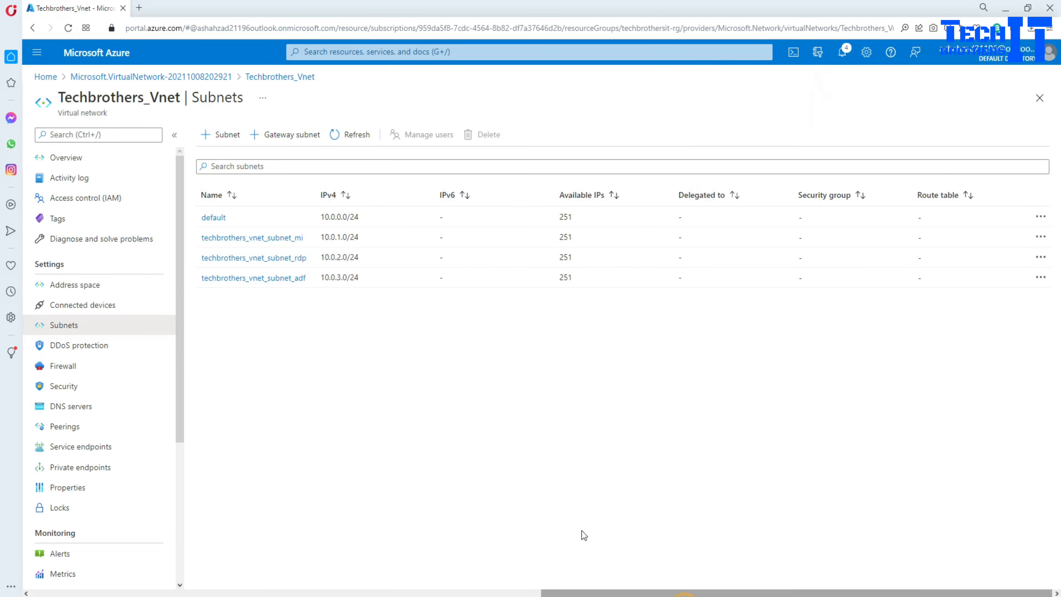
# - Check the subnet list ranges: mi, rdp 10.0.2.0/24 and adf 10.0.3.0/24
pyautogui.click(433, 349)
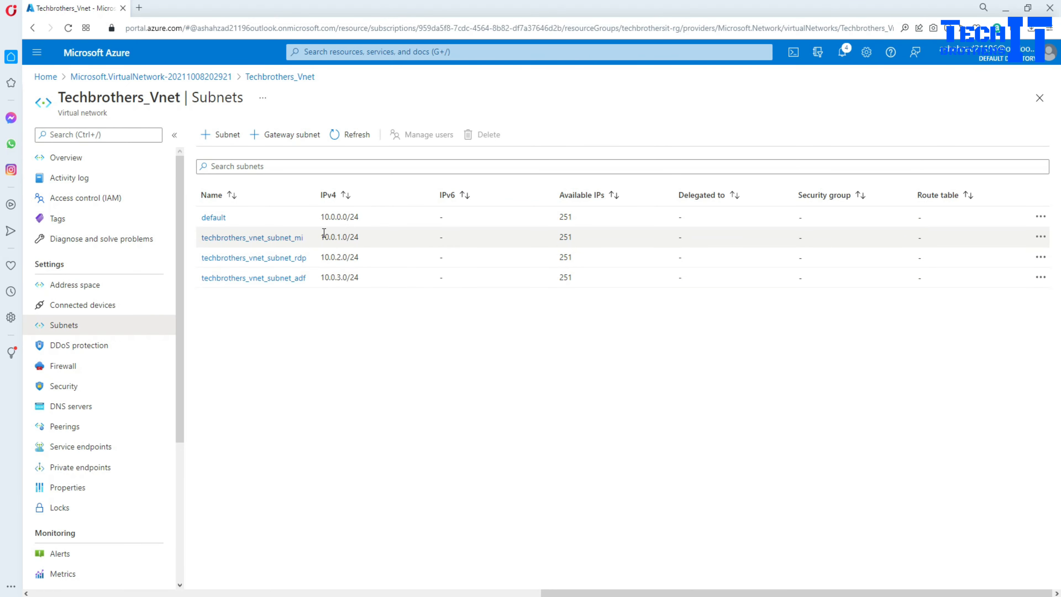
pyautogui.doubleClick(341, 236)
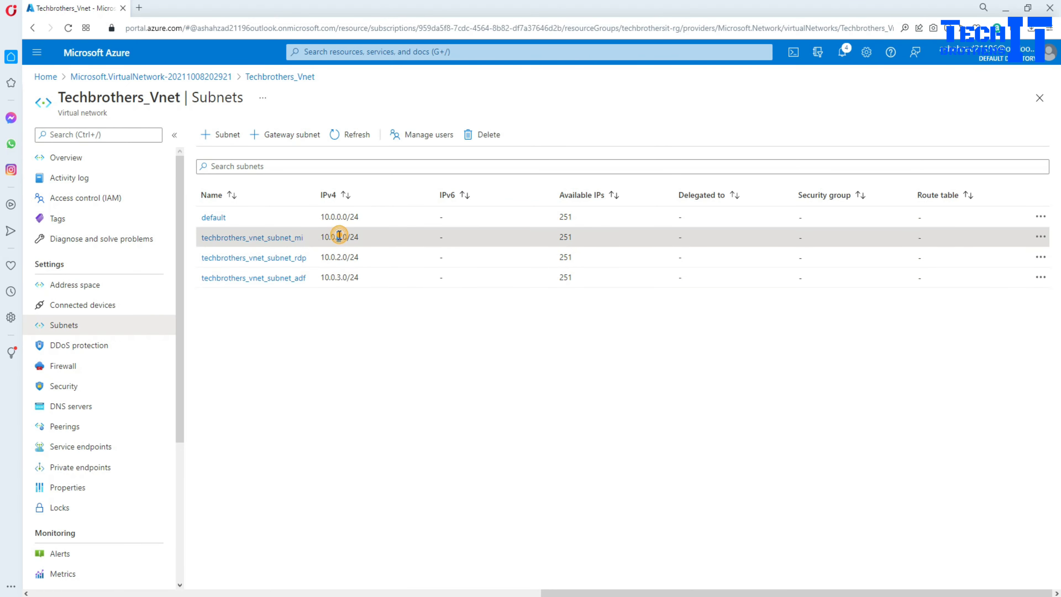
pyautogui.doubleClick(338, 257)
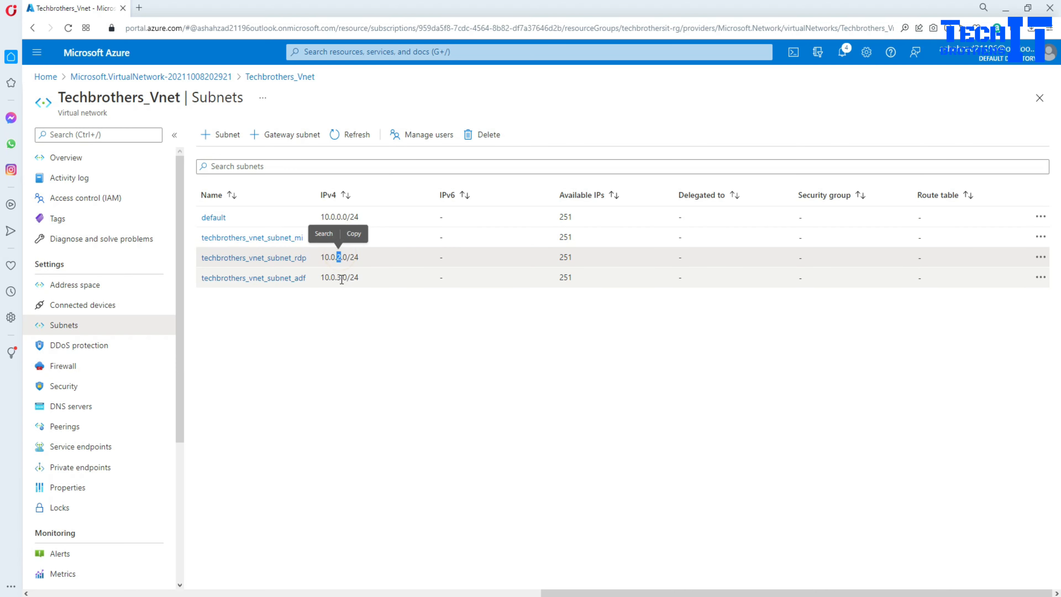
pyautogui.doubleClick(340, 280)
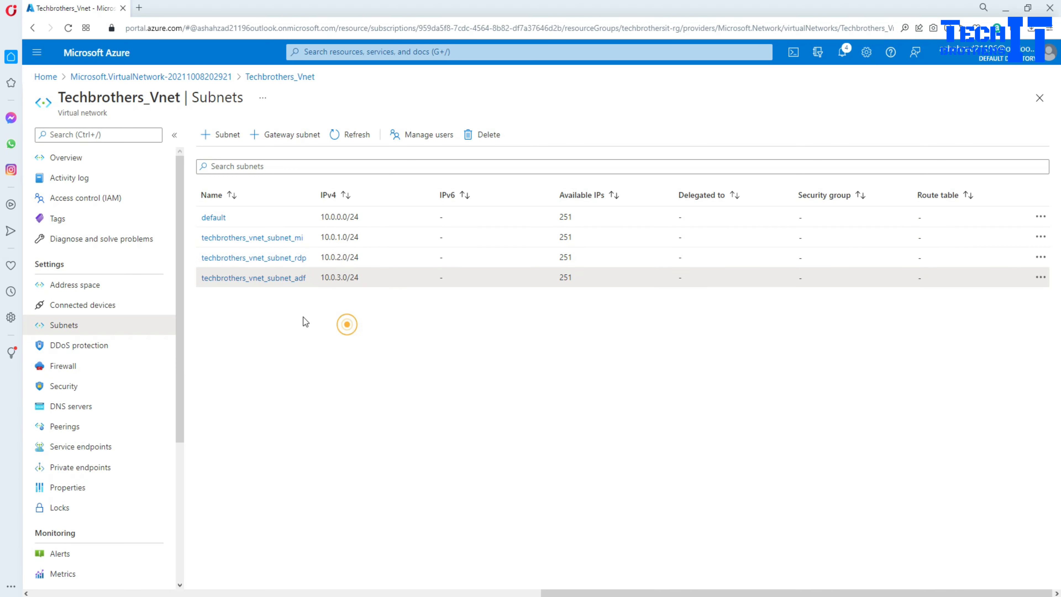
# - From Home, search 'Managed SQL' and open SQL managed instances
pyautogui.click(74, 79)
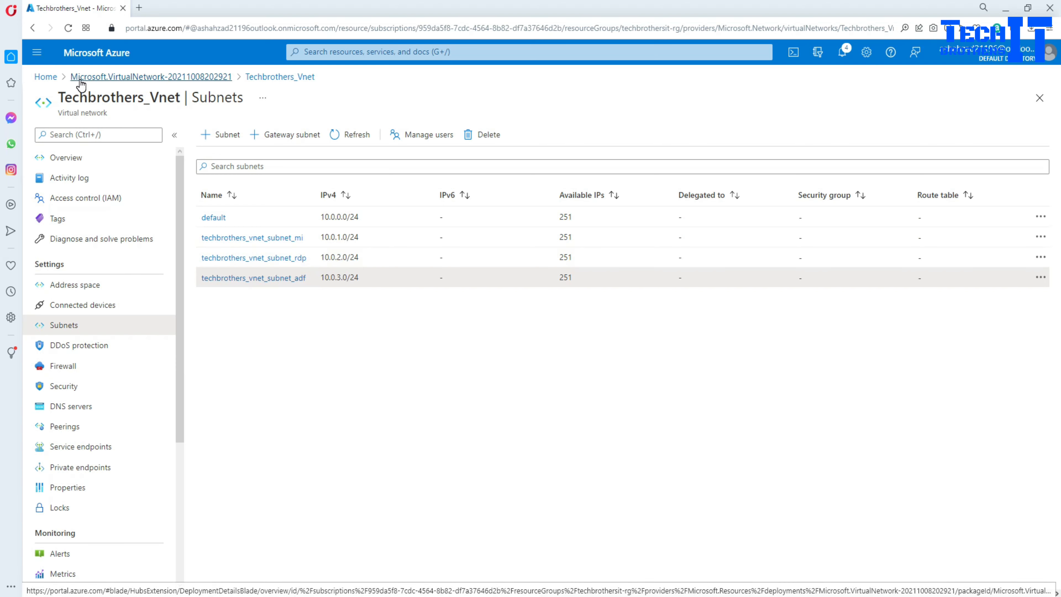
pyautogui.click(46, 76)
pyautogui.click(426, 52)
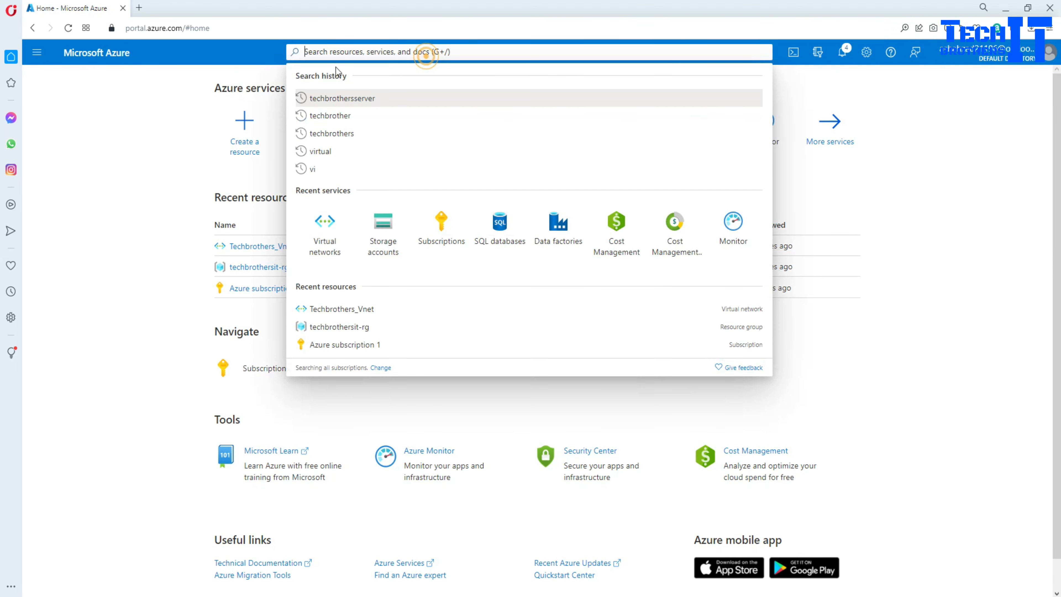
pyautogui.write('Man')
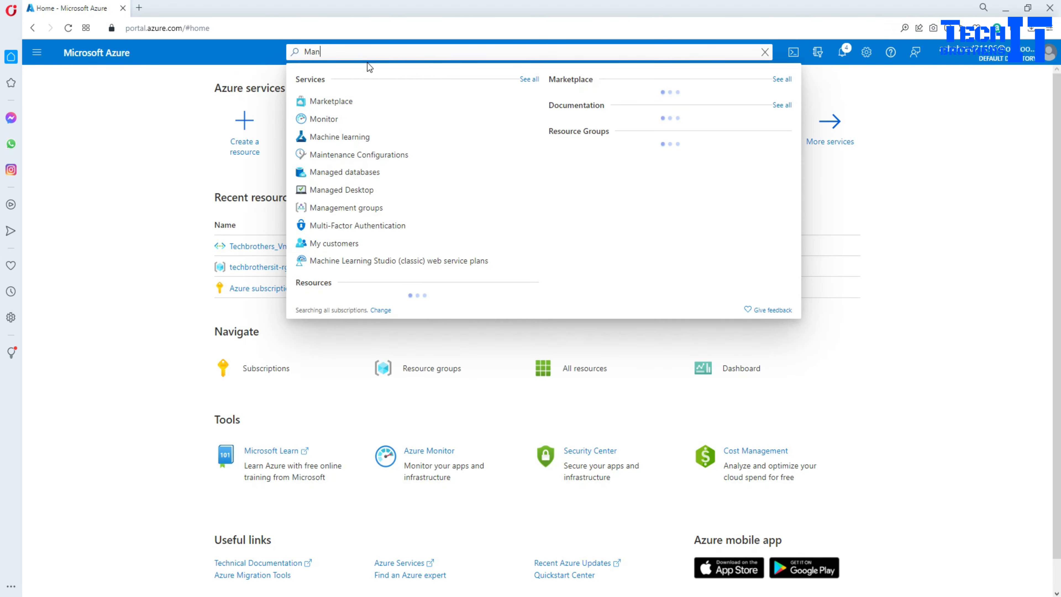
pyautogui.write('aged SQL')
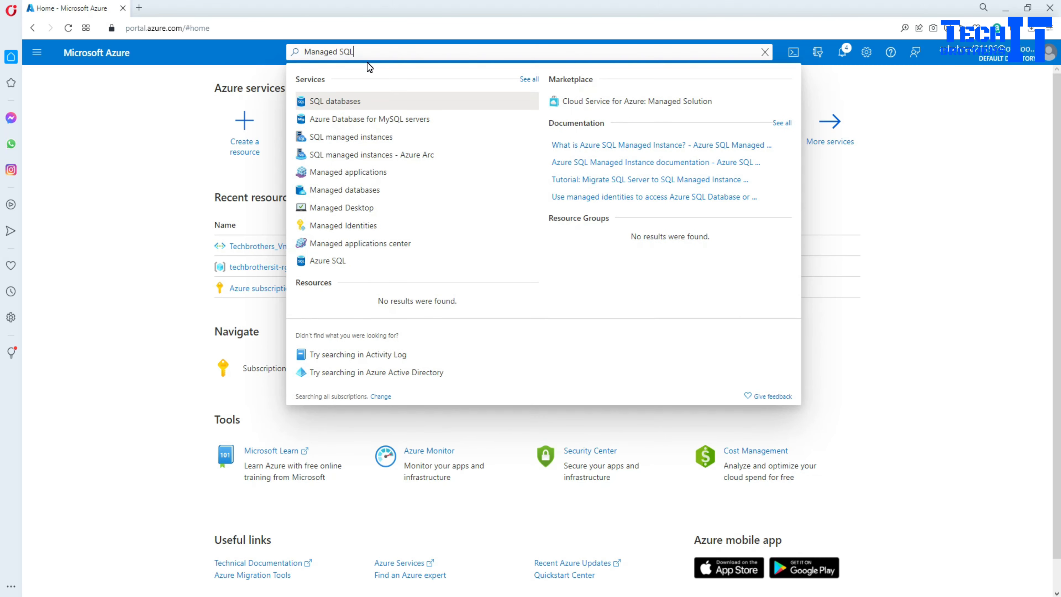
pyautogui.click(351, 138)
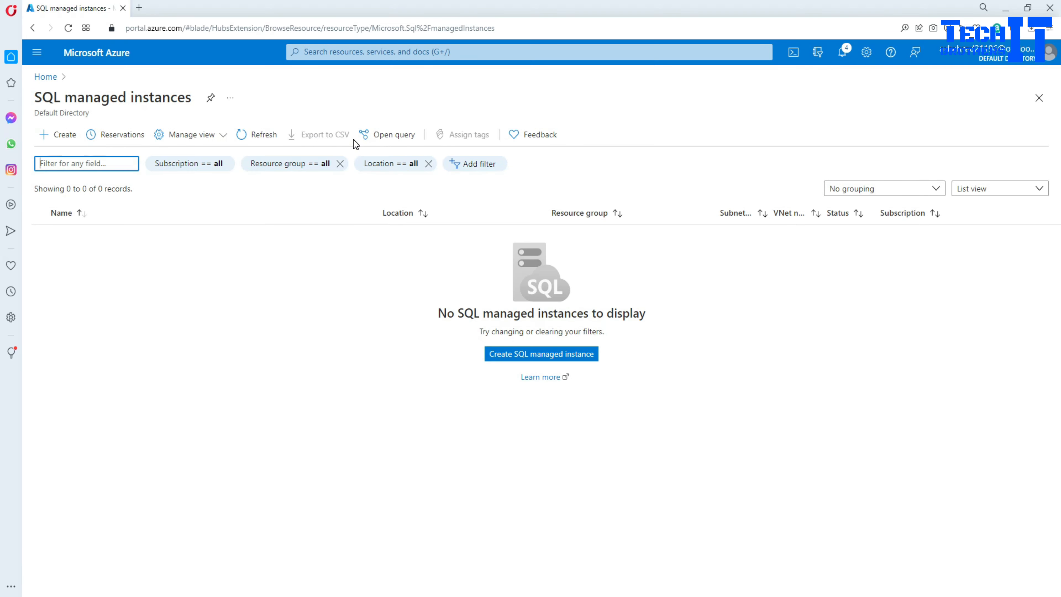
# - Start a managed instance in techbrothersit-rg named techbrothersmi, and copy that name
pyautogui.click(57, 138)
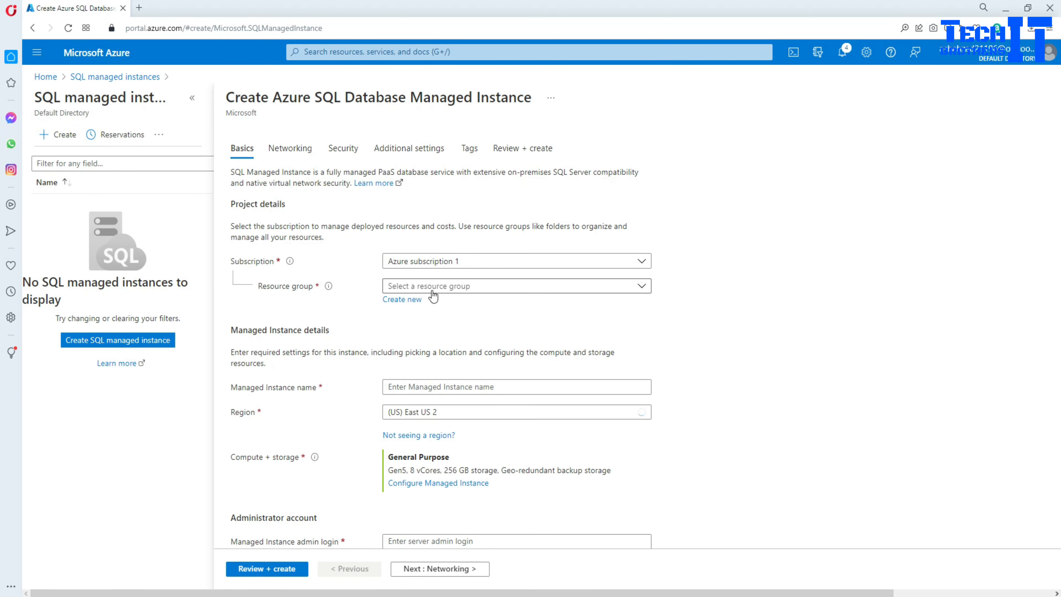
pyautogui.click(408, 285)
pyautogui.click(439, 371)
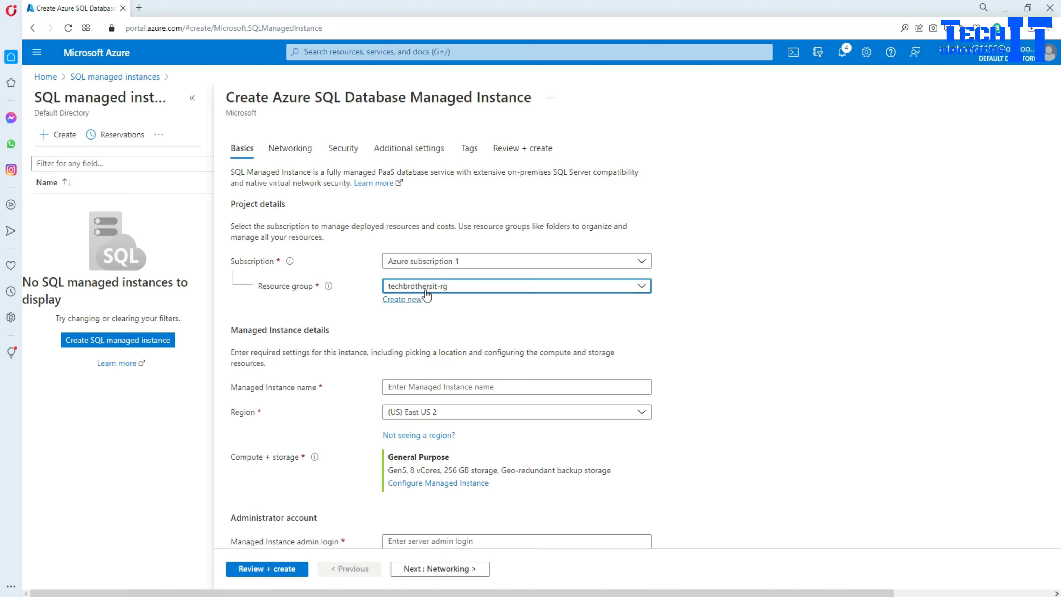
pyautogui.click(431, 391)
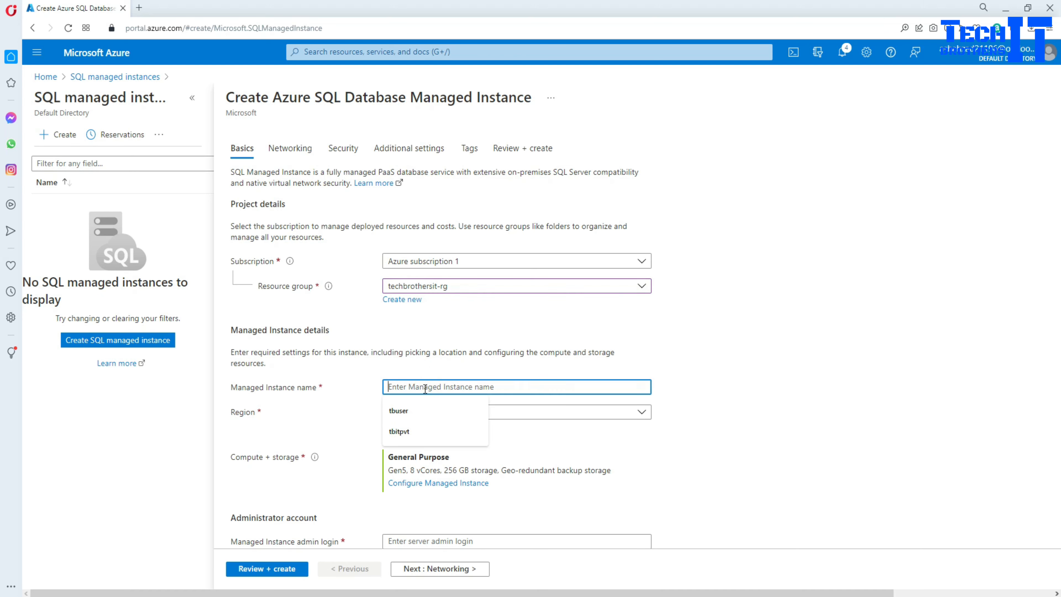
pyautogui.write('techbroth')
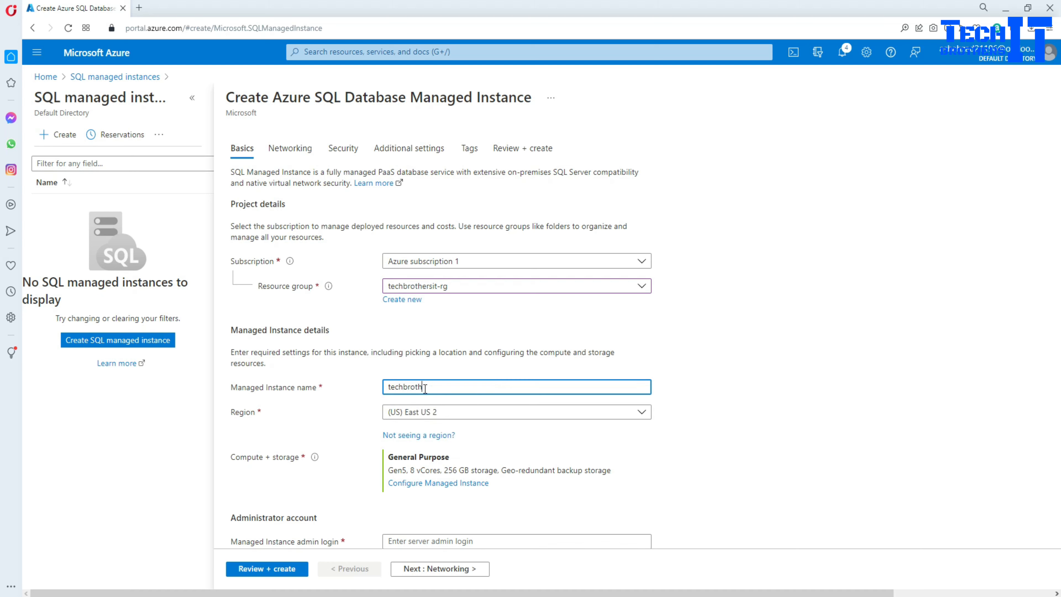
pyautogui.write('ersmi')
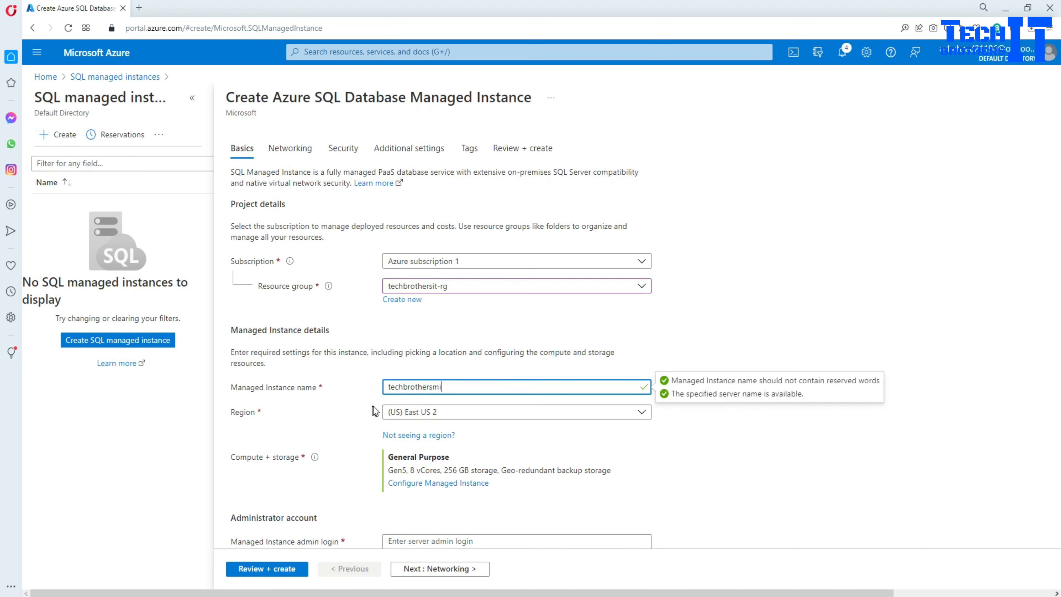
pyautogui.doubleClick(453, 385)
pyautogui.rightClick(398, 386)
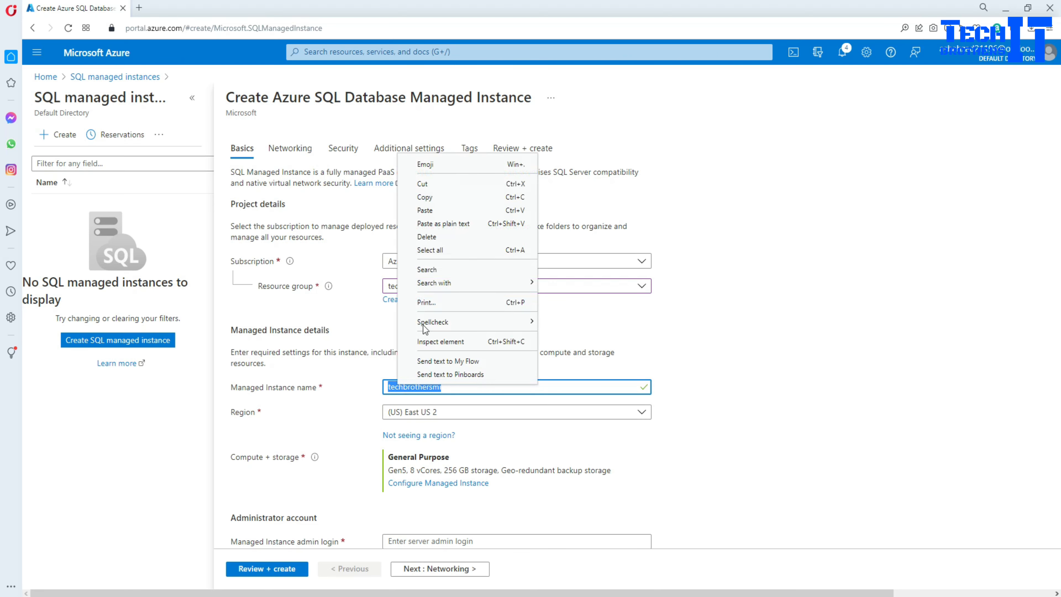
pyautogui.click(446, 199)
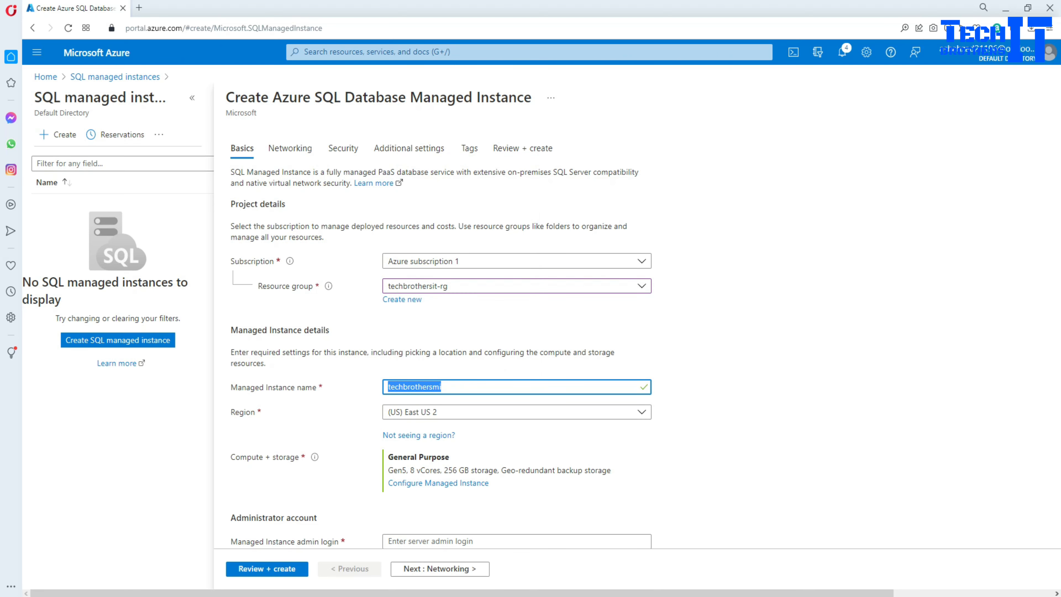
# - In the Notepad++ notes, add a blank line after the last plan step
pyautogui.hotkey('alt', 'Tab')
pyautogui.click(907, 420)
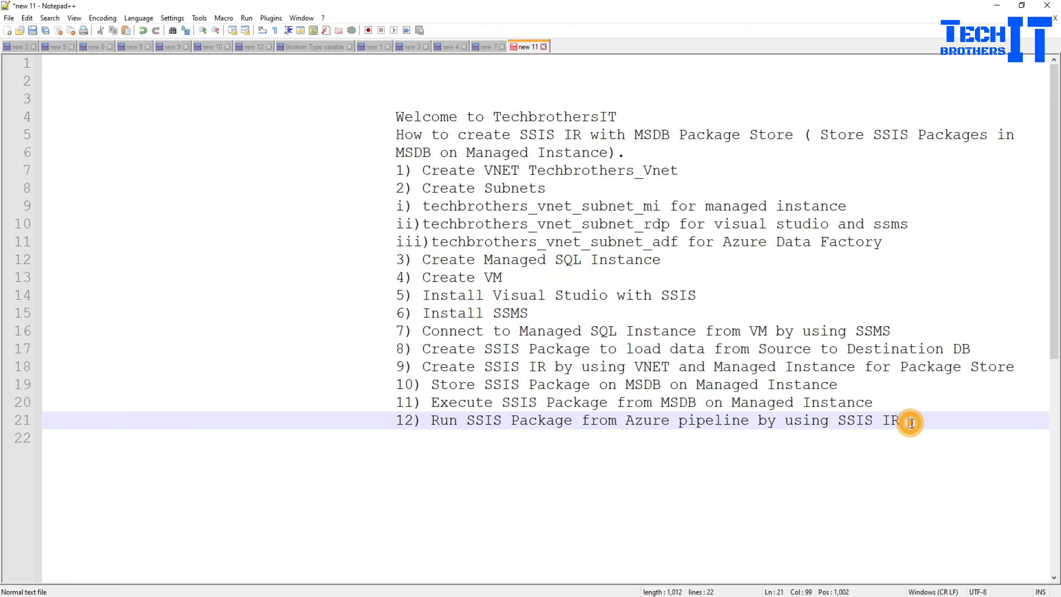
pyautogui.press('Return')
pyautogui.press('Return')
# - Paste techbrothersmi and type the admin login and password on the following lines
pyautogui.hotkey('ctrl', 'v')
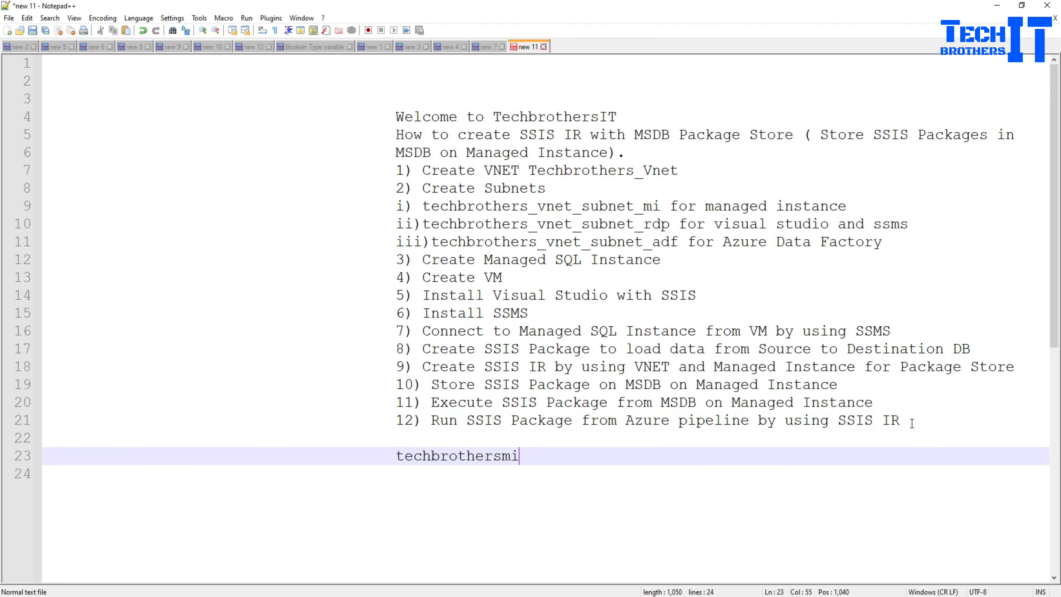
pyautogui.press('Return')
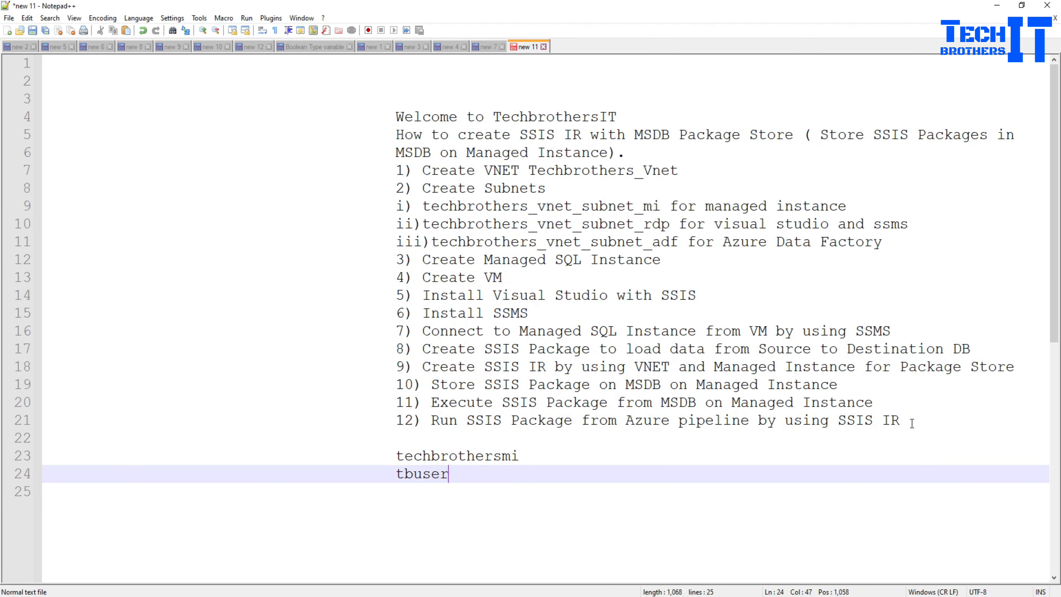
pyautogui.press('Return')
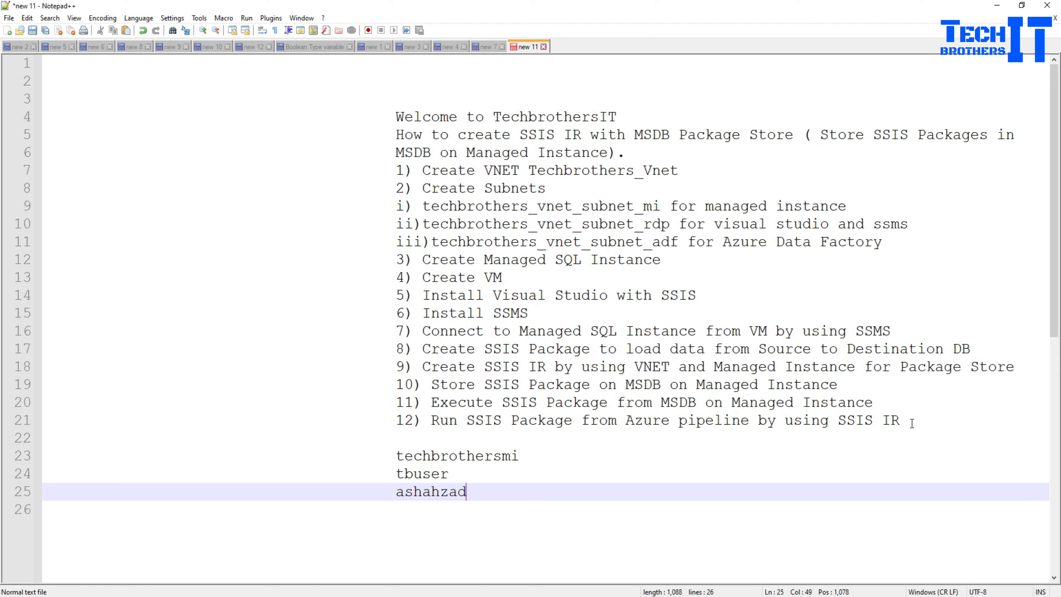
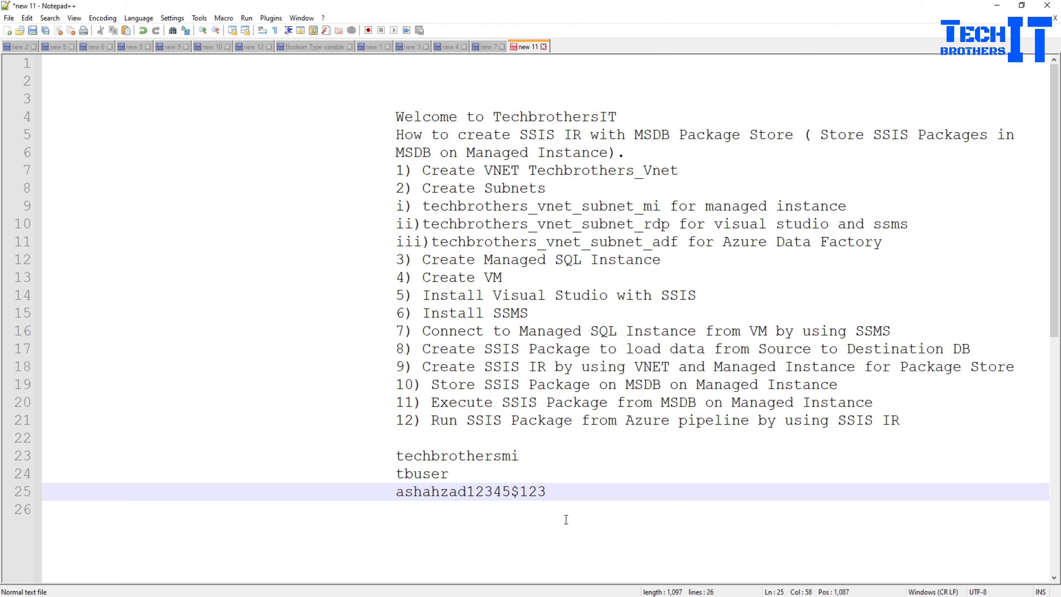
# - Copy the password on line 25 and return to the managed instance form
pyautogui.moveTo(548, 491); pyautogui.dragTo(396, 492)
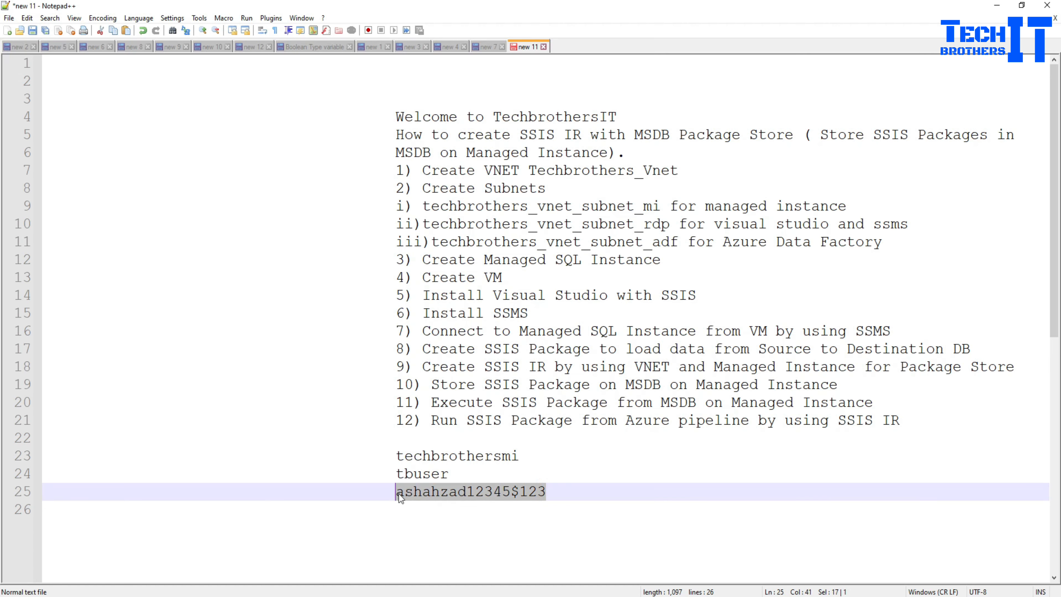
pyautogui.rightClick(398, 494)
pyautogui.click(427, 288)
pyautogui.hotkey('alt', 'Tab')
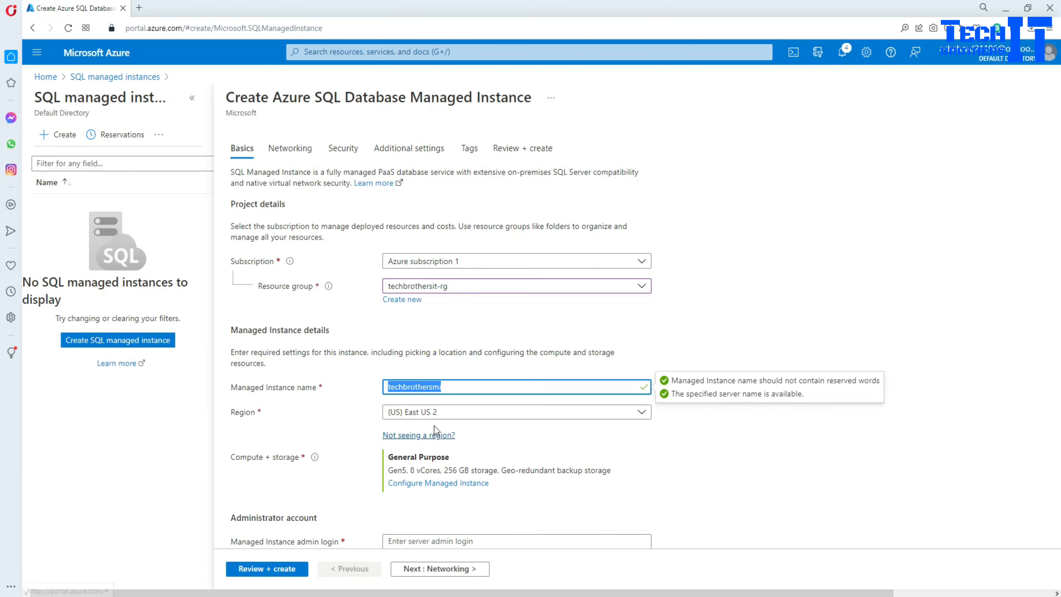
# - Set the managed instance region to (US) East US
pyautogui.click(353, 397)
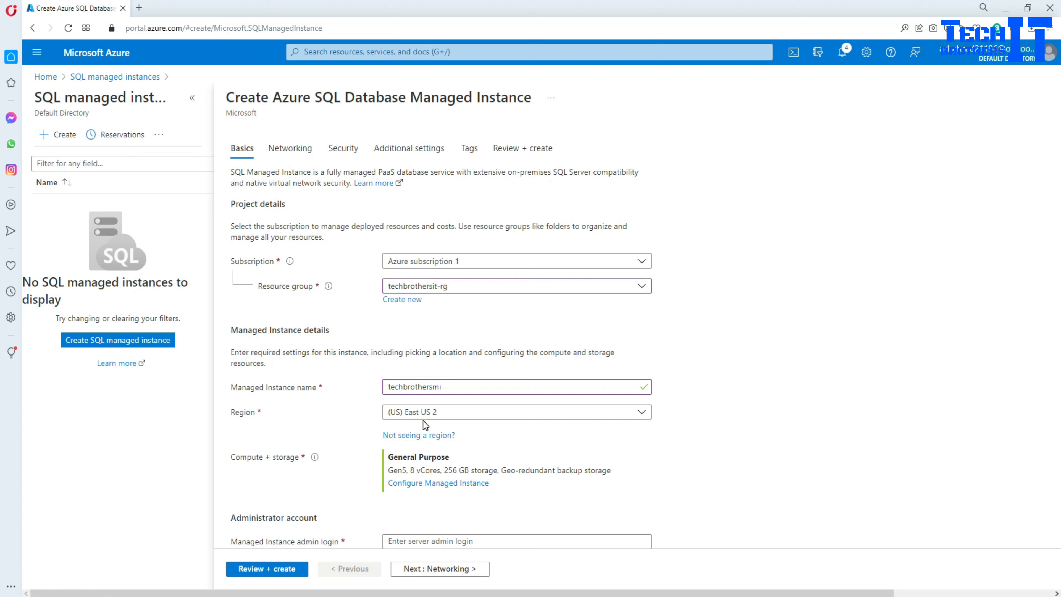
pyautogui.click(428, 414)
pyautogui.scroll(-3, 482, 349)
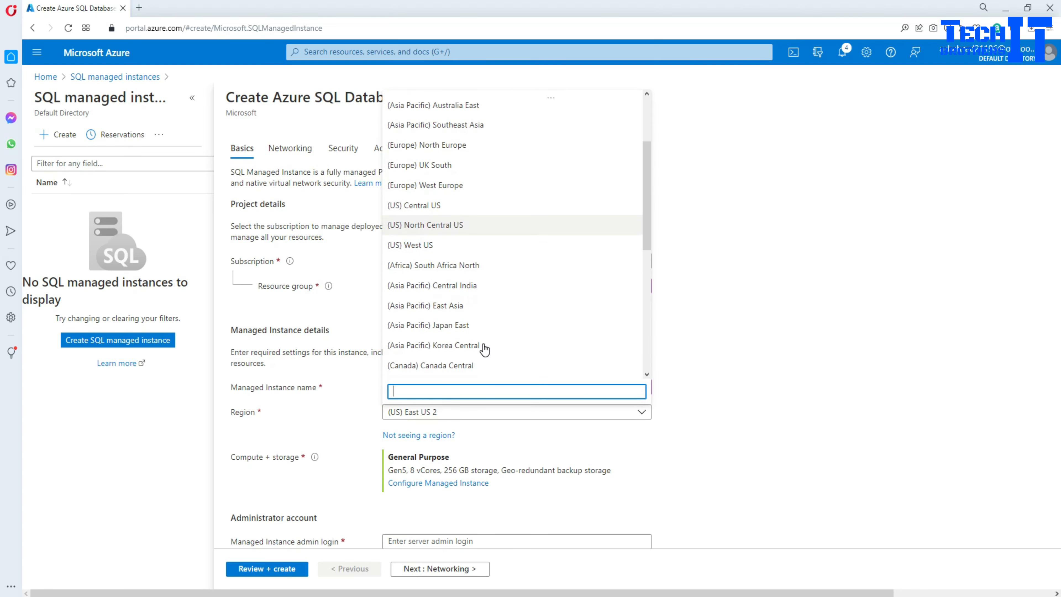
pyautogui.moveTo(645, 240); pyautogui.dragTo(639, 186)
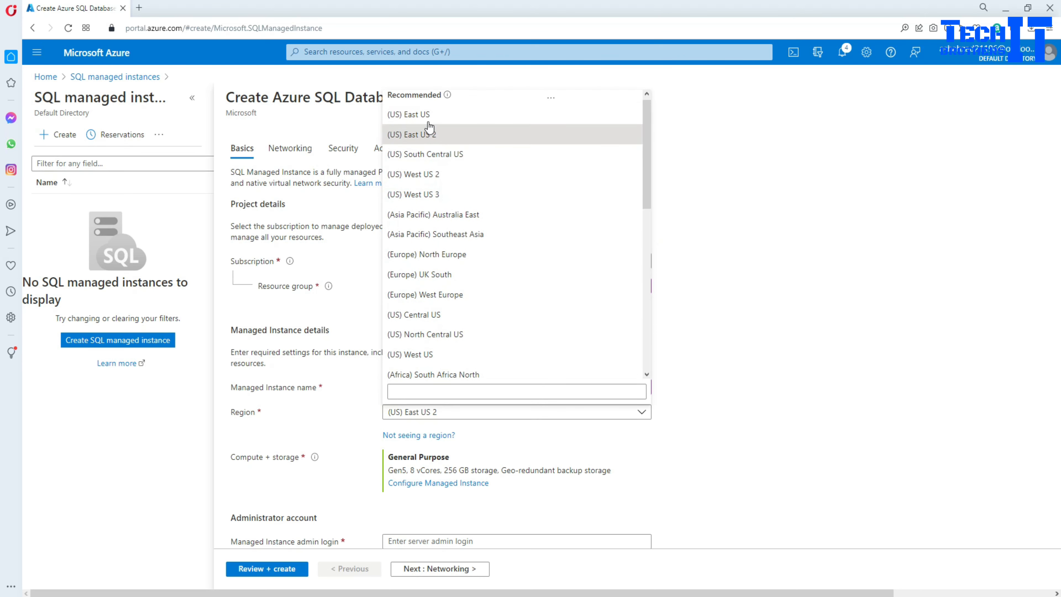
pyautogui.click(481, 114)
# - Open Configure Managed Instance, currently 8 vCores and 256 GB storage
pyautogui.scroll(-2, 339, 420)
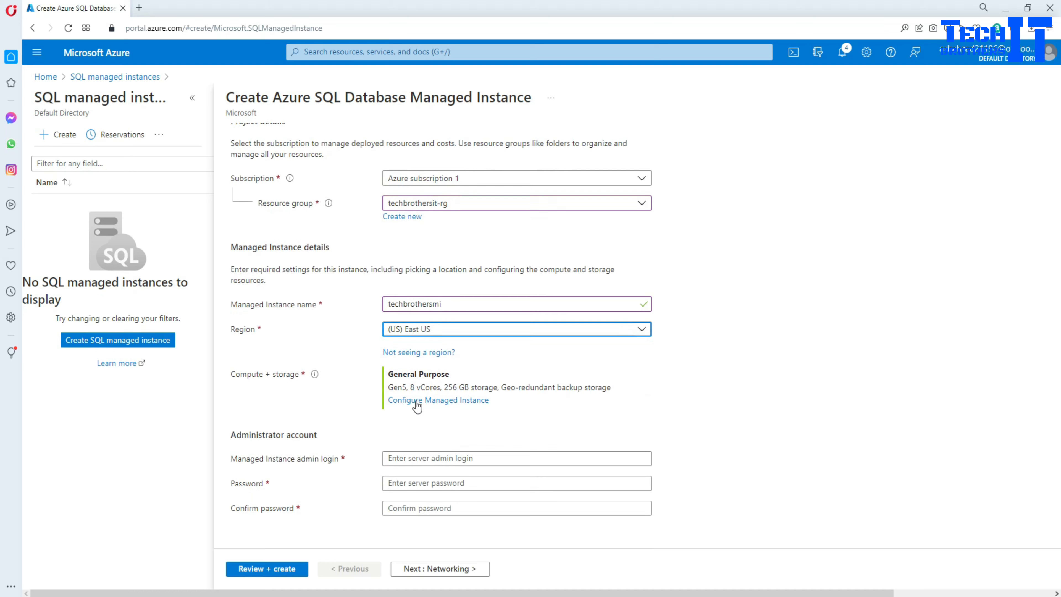
pyautogui.doubleClick(451, 388)
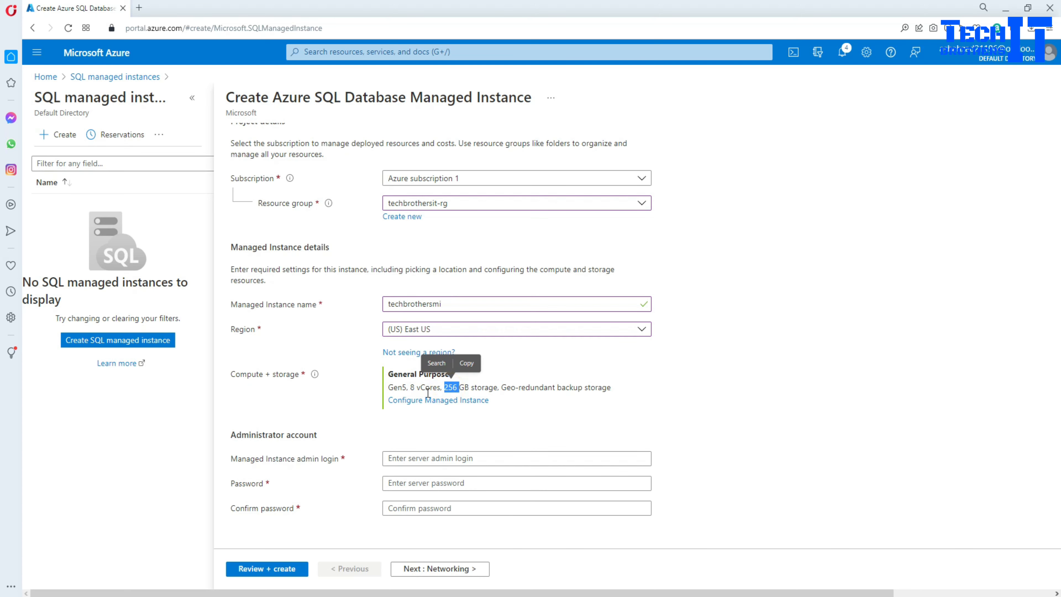
pyautogui.click(431, 400)
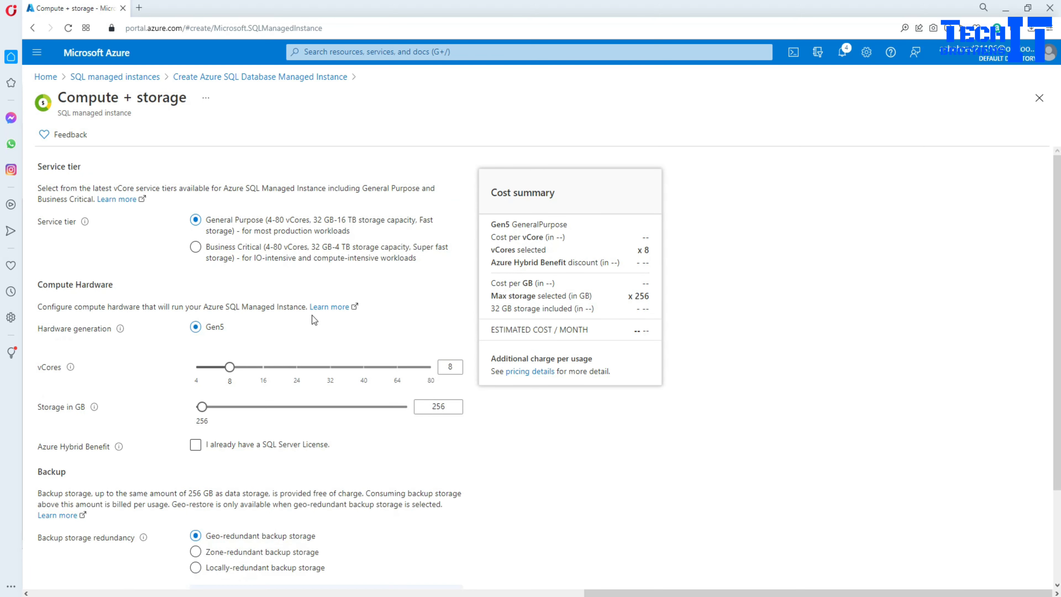
# - Reduce the instance to 4 vCores and 64 GB storage and apply the change
pyautogui.click(198, 368)
pyautogui.click(200, 407)
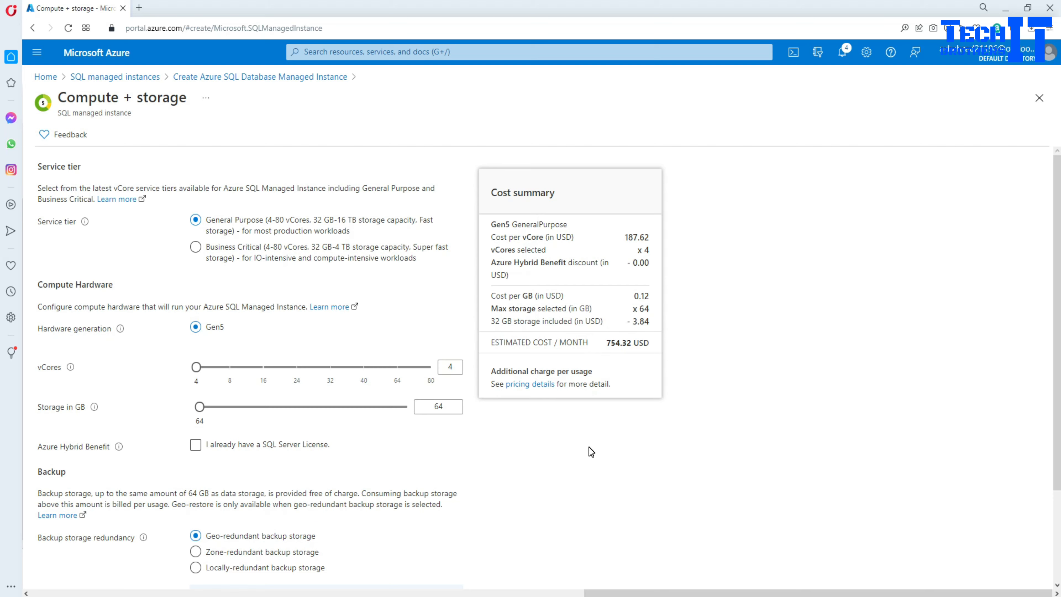
pyautogui.scroll(-3, 587, 431)
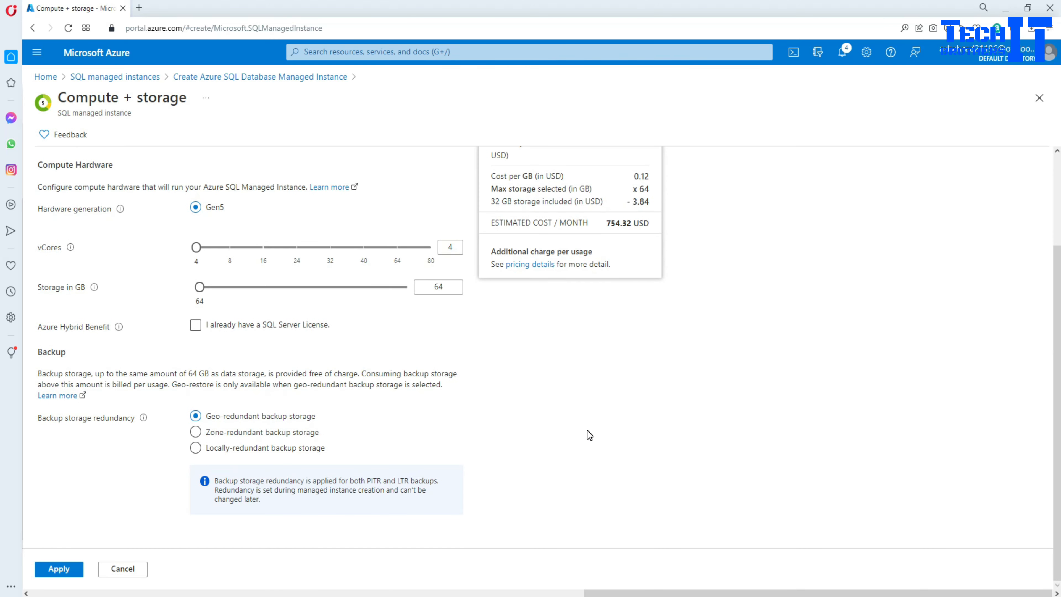
pyautogui.scroll(3, 557, 428)
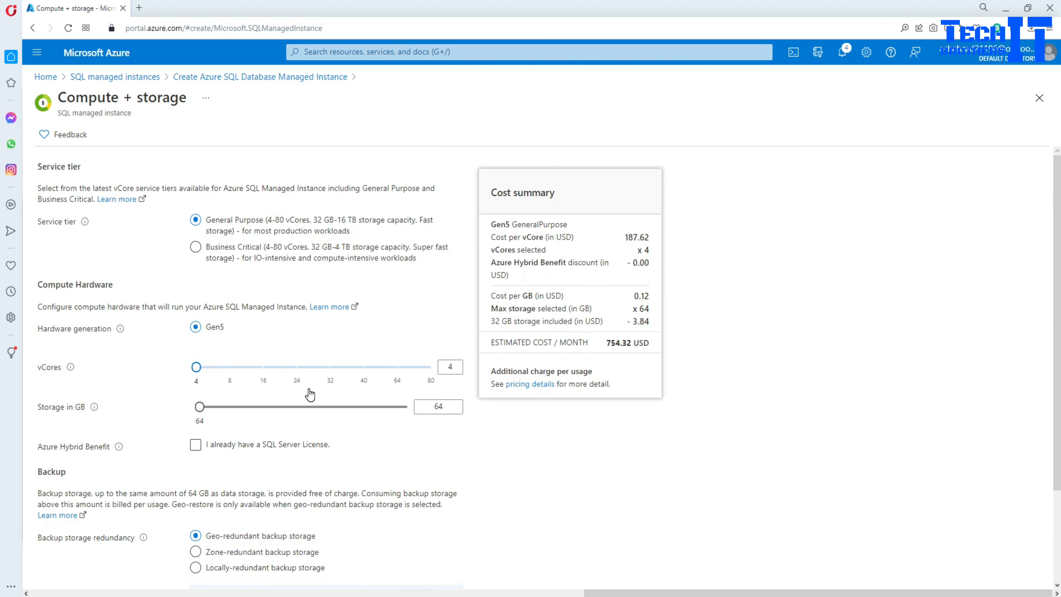
pyautogui.scroll(-3, 149, 408)
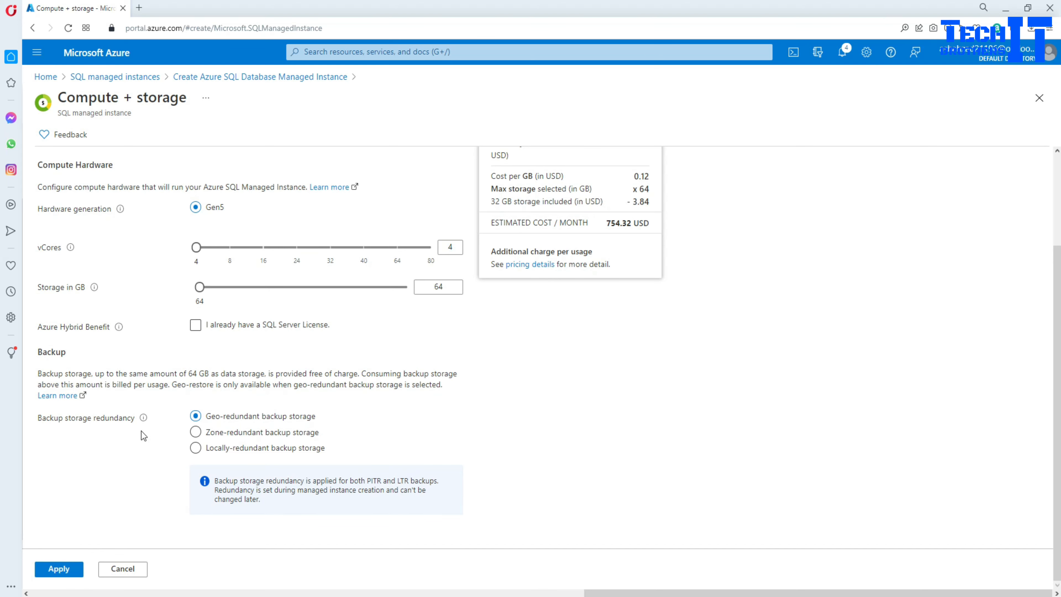
pyautogui.click(65, 571)
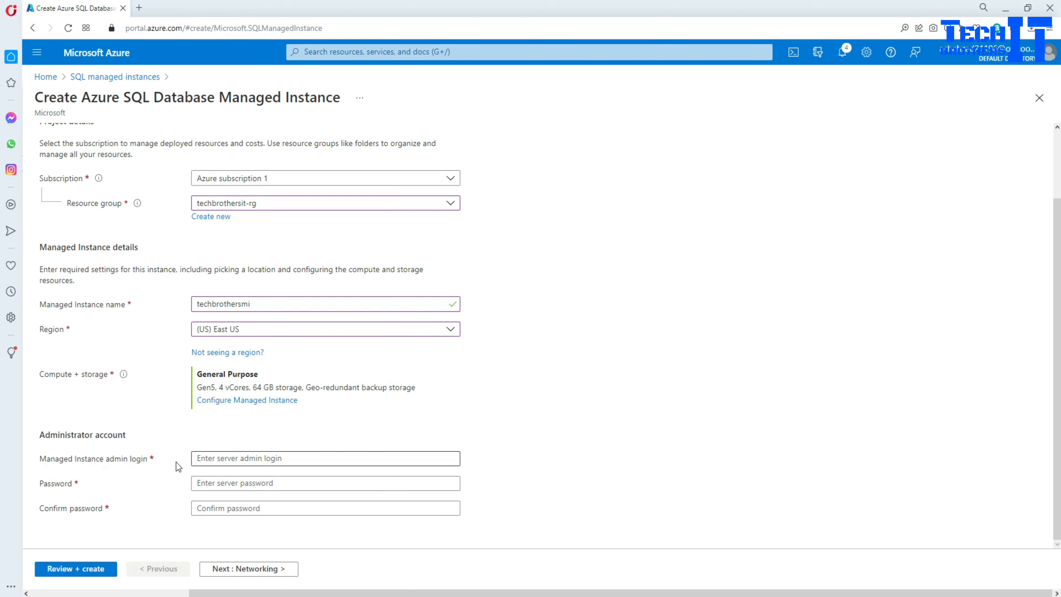
# - Enter the managed instance admin login and paste the same password into Password and Confirm password
pyautogui.click(209, 459)
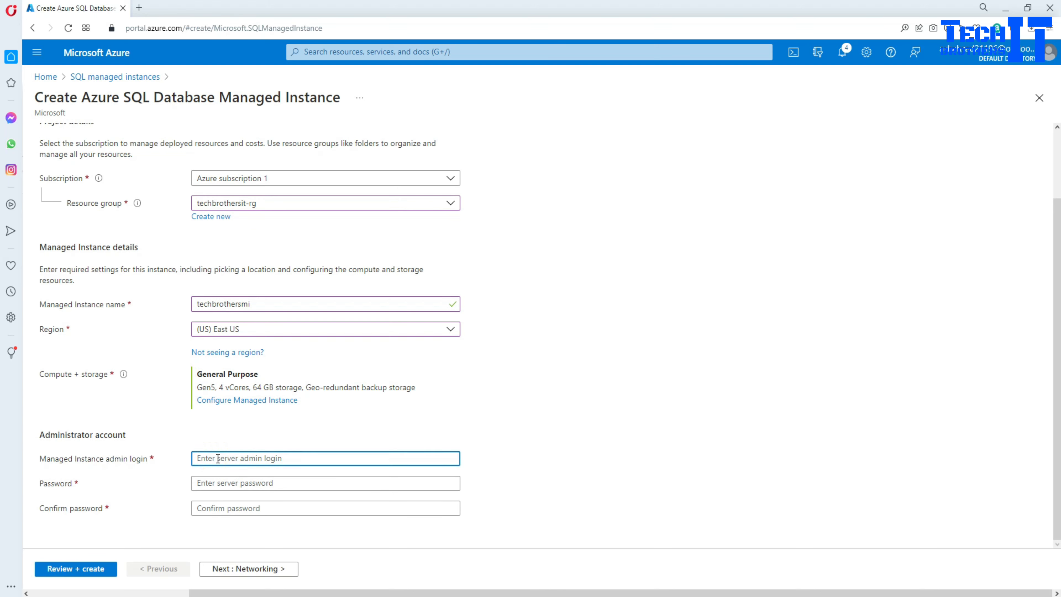
pyautogui.write('tbuser')
pyautogui.click(214, 483)
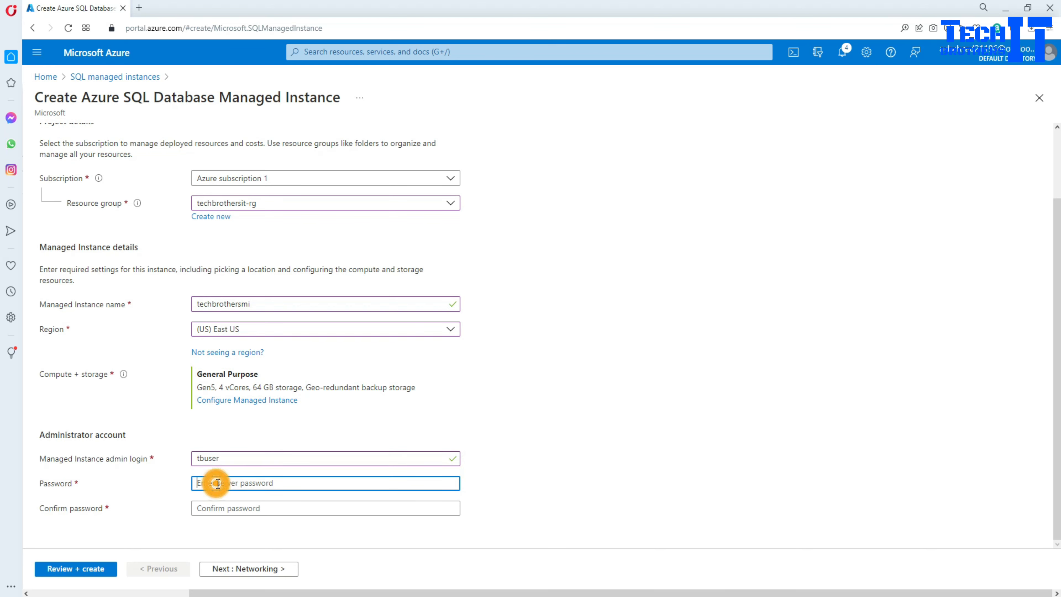
pyautogui.hotkey('ctrl', 'v')
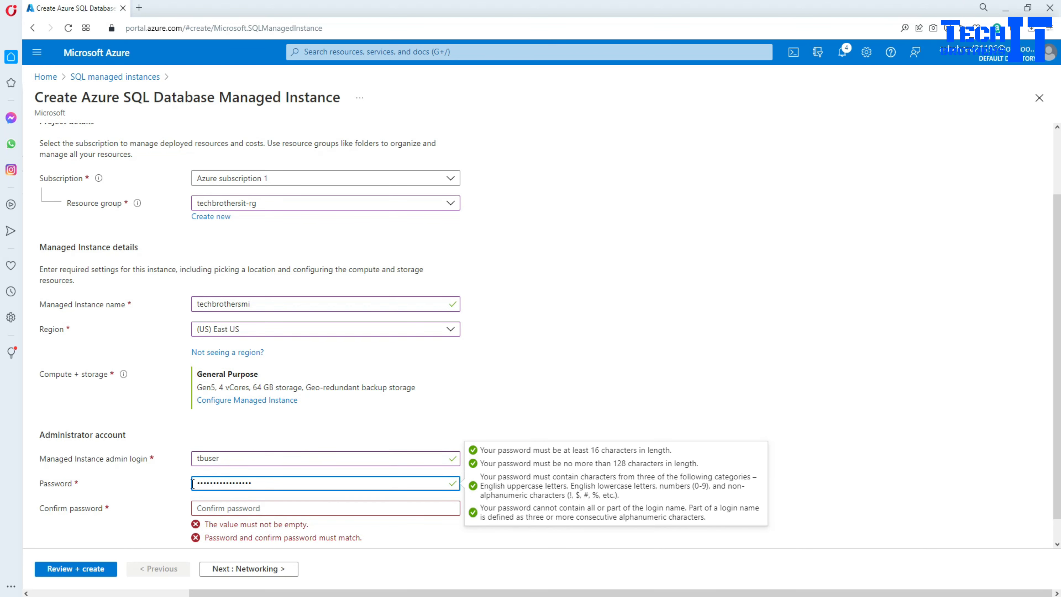
pyautogui.scroll(-1, 215, 477)
pyautogui.hotkey('ctrl', 'v')
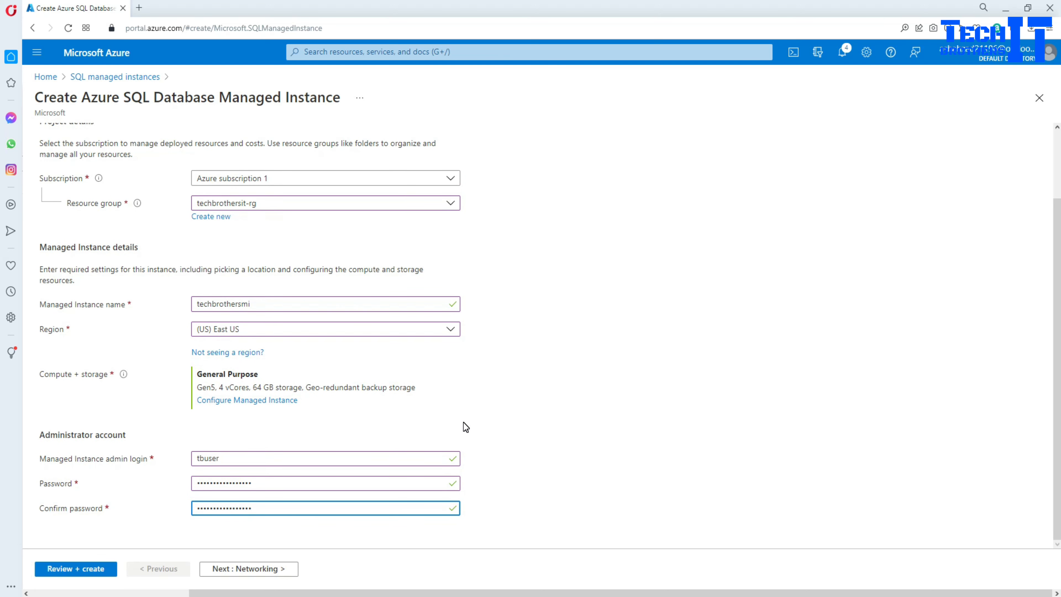
pyautogui.scroll(2, 139, 484)
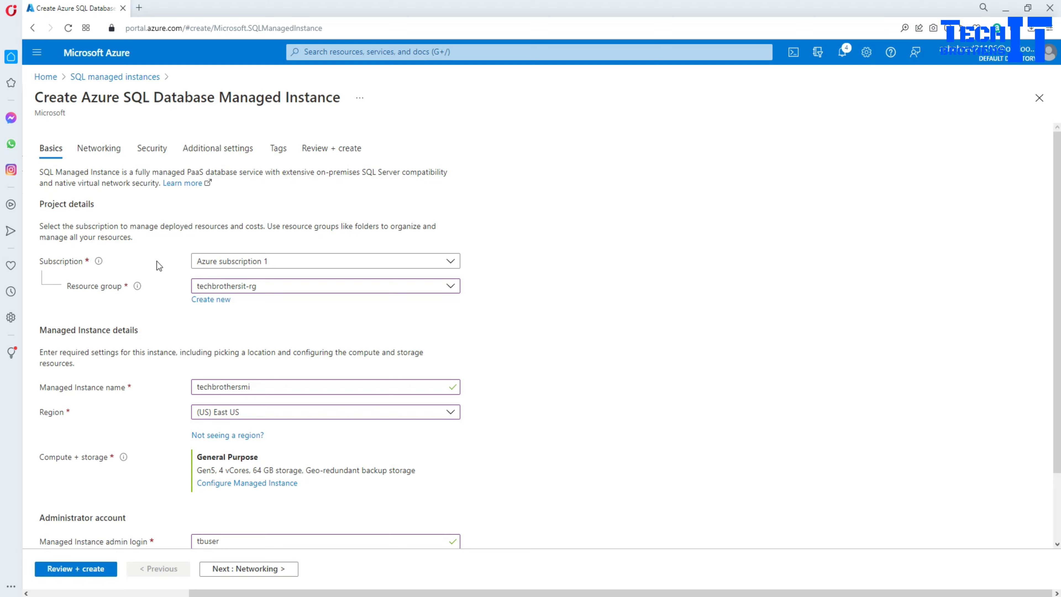
pyautogui.click(105, 151)
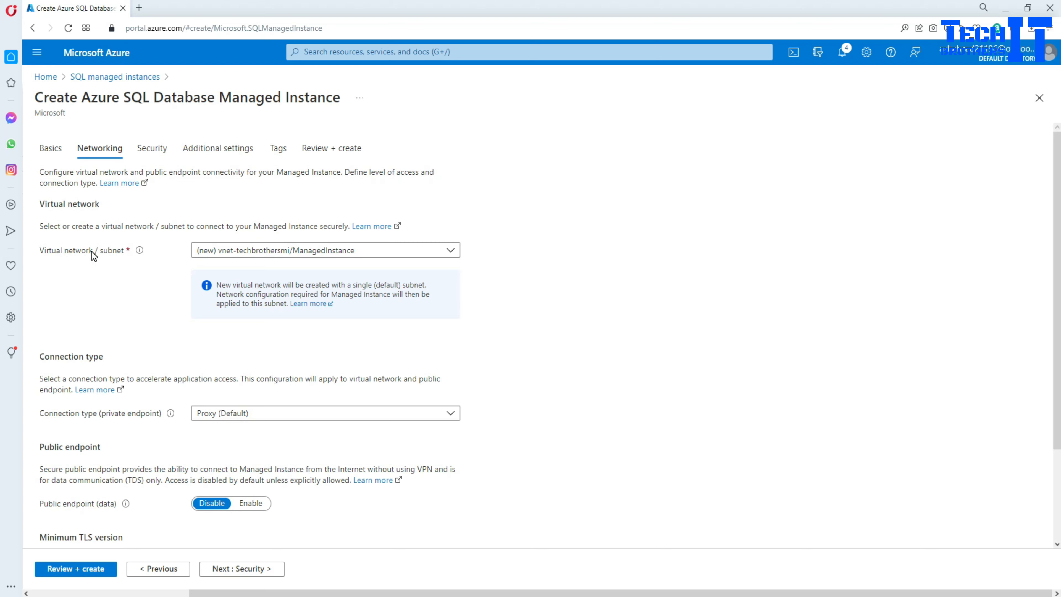
# - Choose Techbrothers_Vnet/techbrothers_vnet_subnet_mi as the managed instance's virtual network and subnet
pyautogui.click(277, 253)
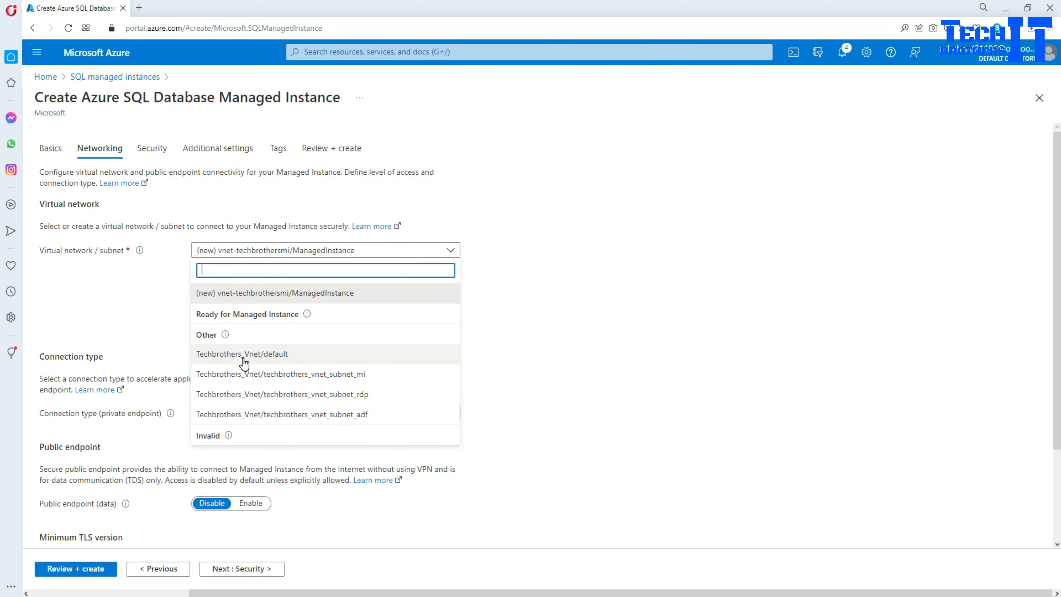
pyautogui.click(256, 374)
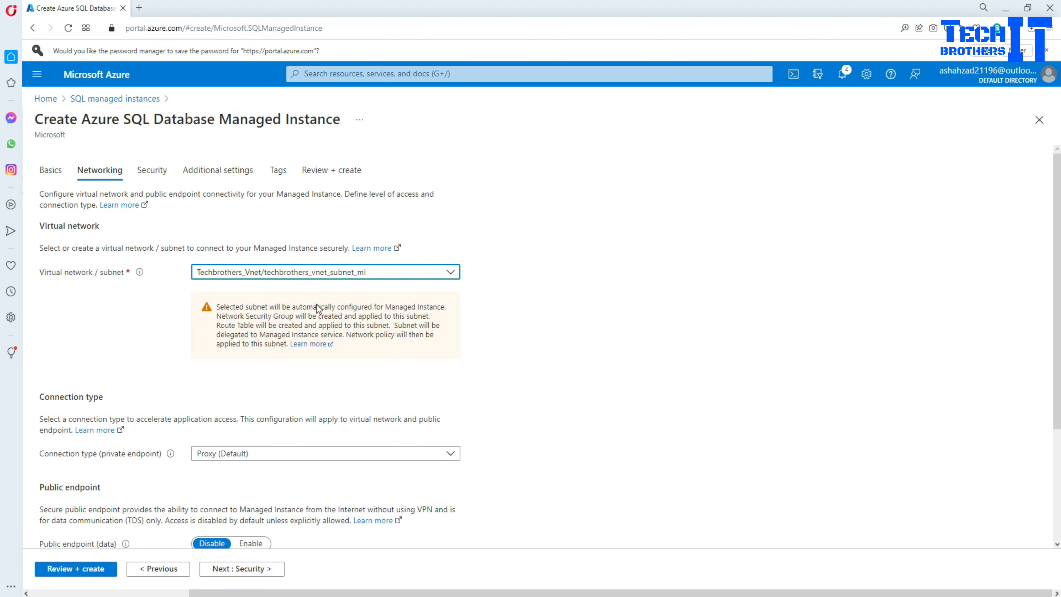
pyautogui.scroll(-3, 209, 366)
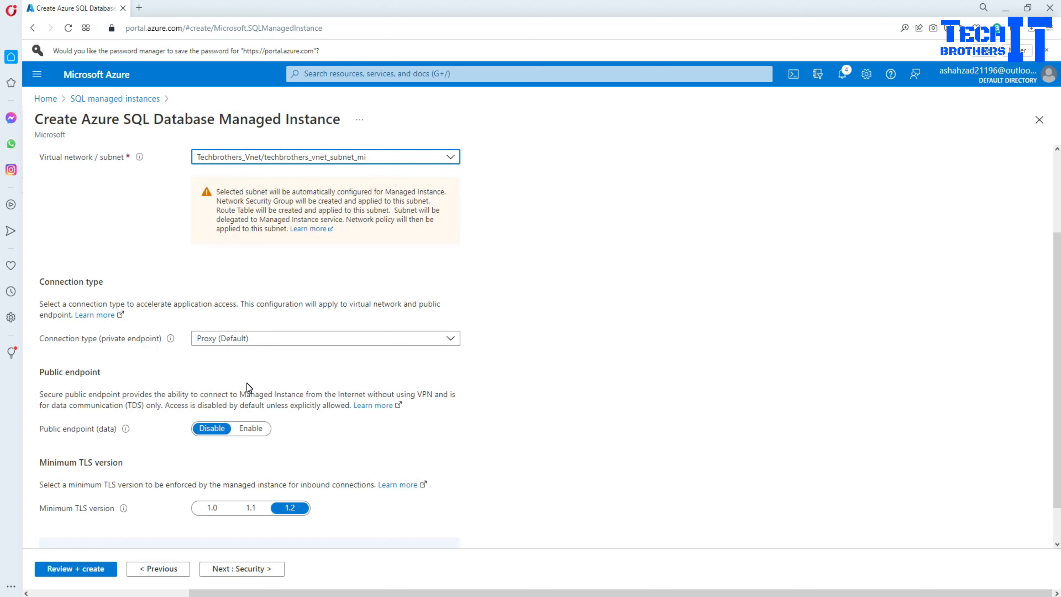
pyautogui.scroll(-1, 249, 388)
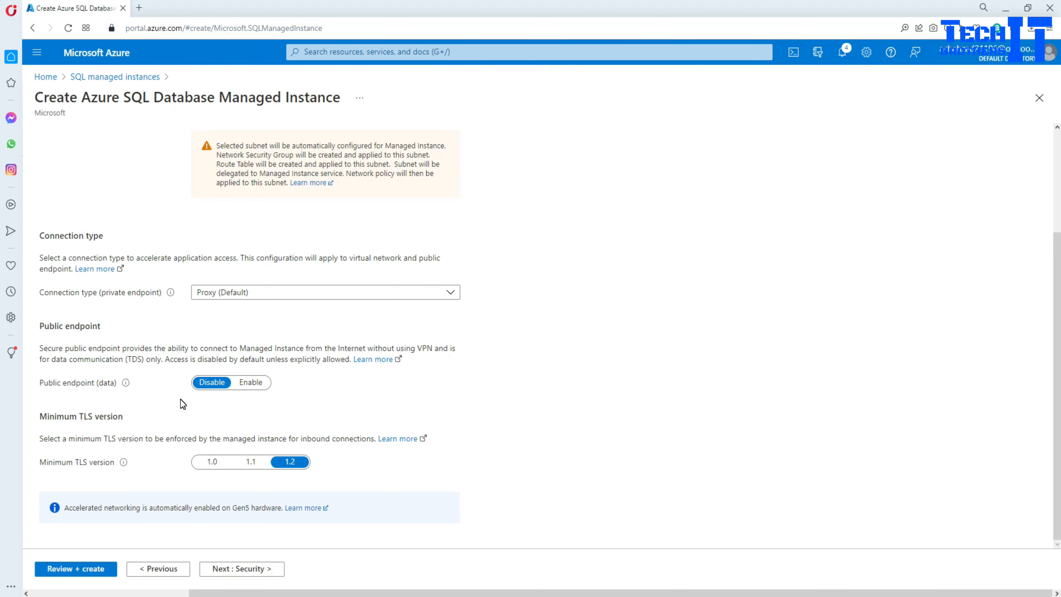
pyautogui.scroll(3, 182, 404)
pyautogui.click(164, 151)
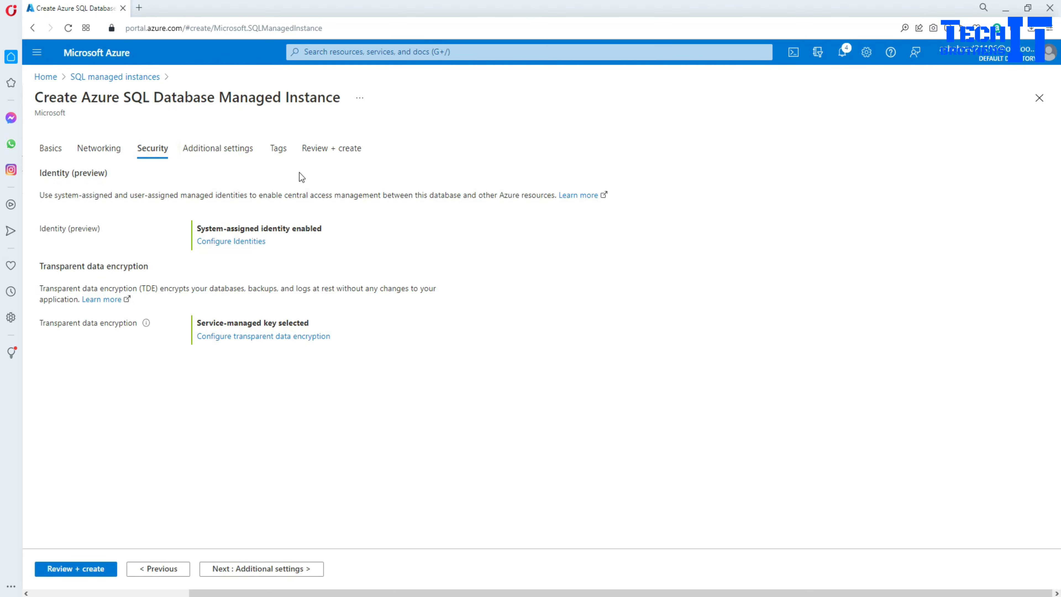
# - Skip ahead to Review + create and note the 754.32 USD estimated monthly cost
pyautogui.click(219, 150)
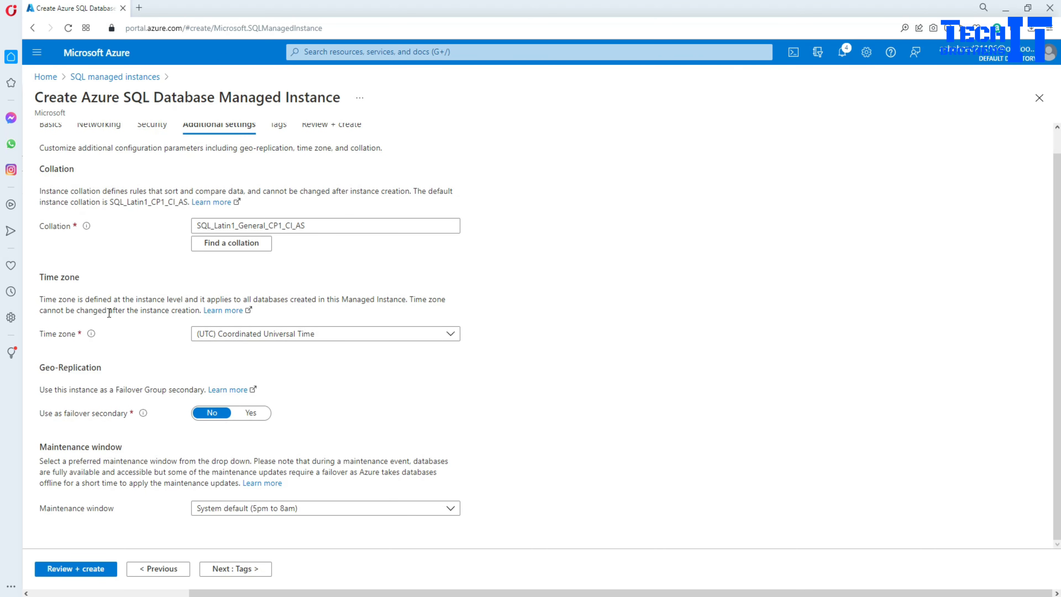
pyautogui.click(85, 572)
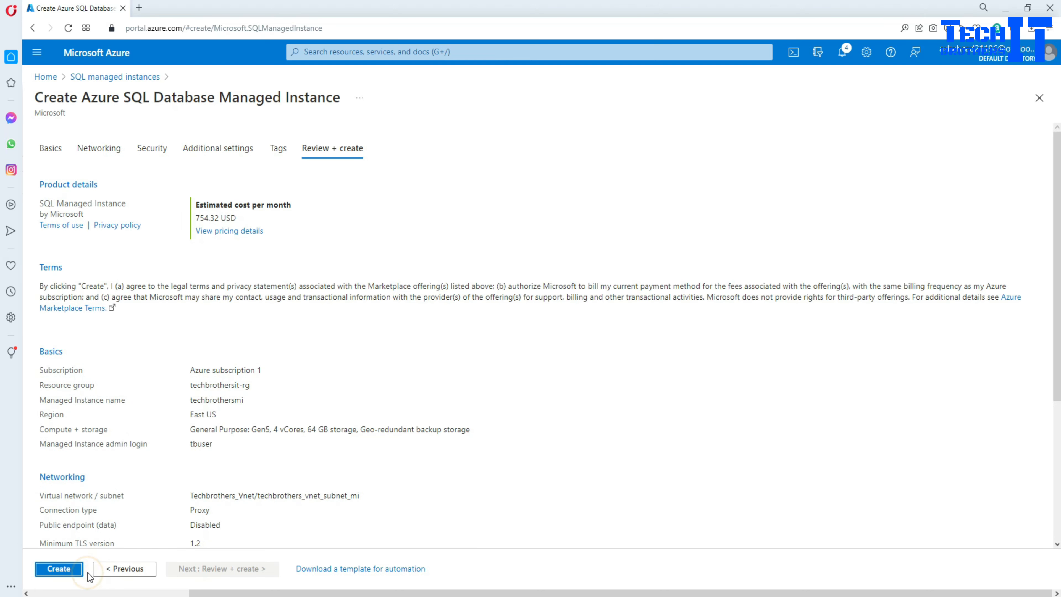
pyautogui.click(200, 216)
pyautogui.moveTo(242, 250); pyautogui.dragTo(197, 253)
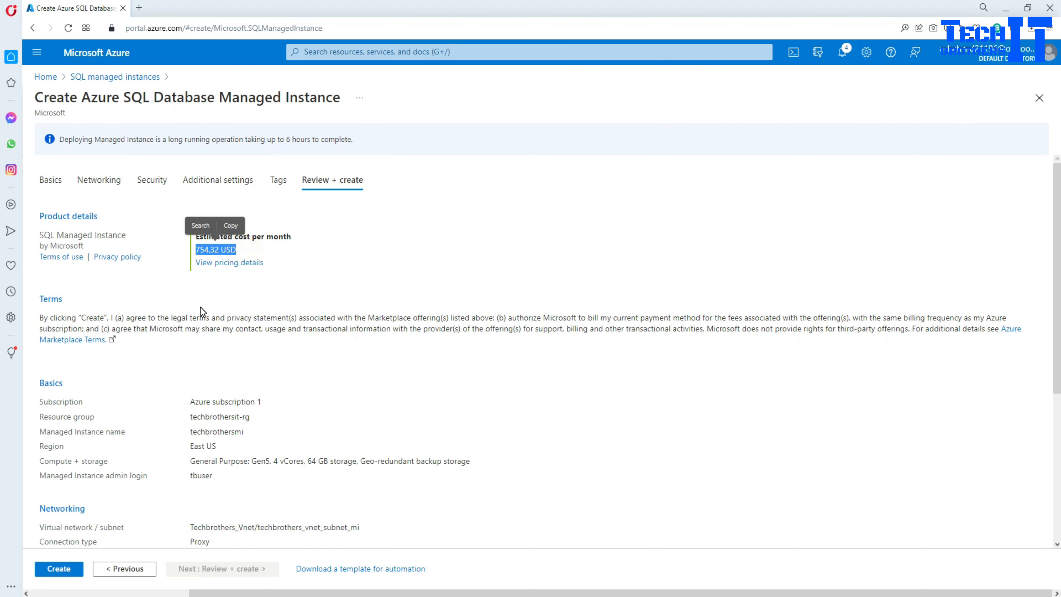
pyautogui.scroll(-4, 200, 307)
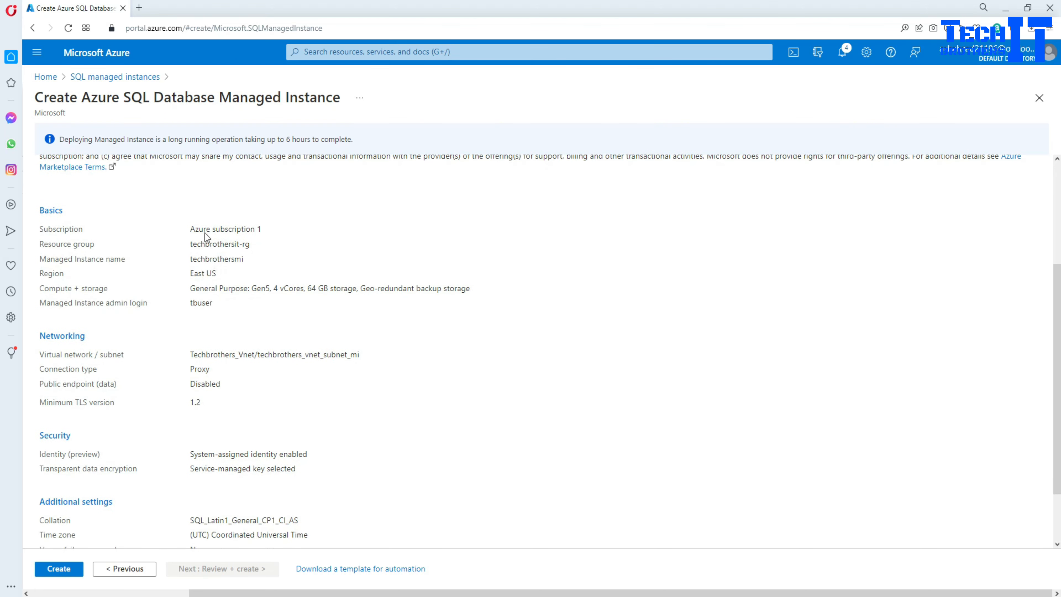
# - Check the instance name techbrothersmi and the chosen subnet in the summary, then create the instance
pyautogui.doubleClick(224, 258)
pyautogui.click(214, 275)
pyautogui.click(261, 286)
pyautogui.scroll(-1, 232, 310)
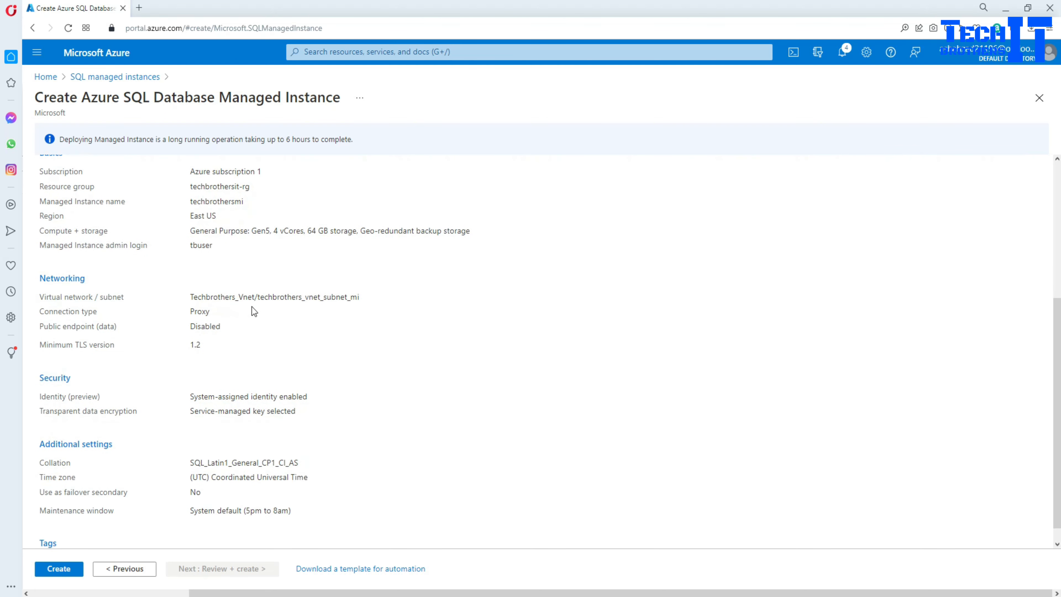
pyautogui.click(261, 295)
pyautogui.moveTo(370, 298); pyautogui.dragTo(192, 298)
pyautogui.scroll(-1, 192, 299)
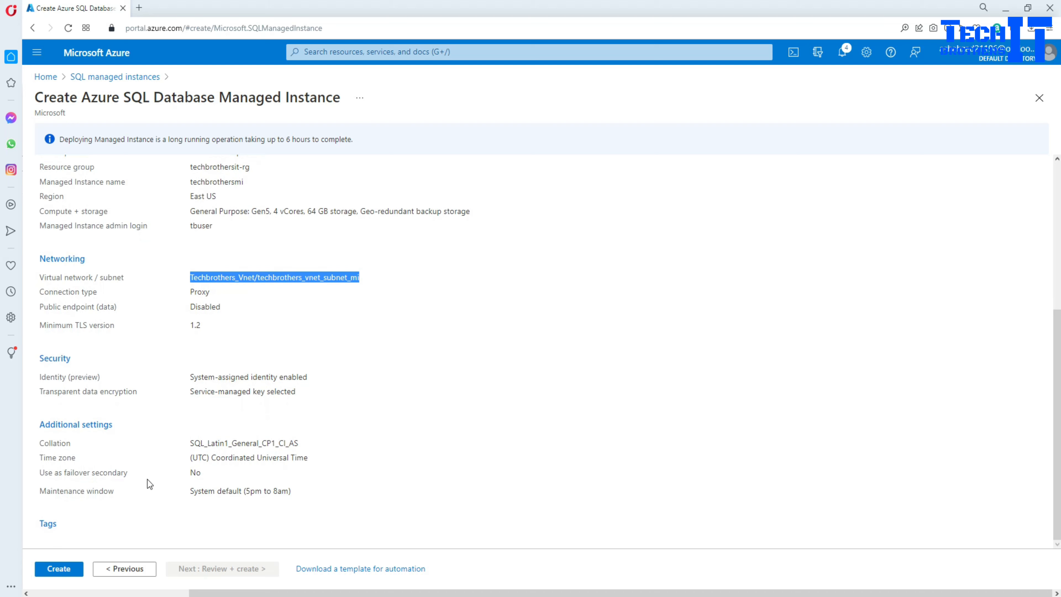
pyautogui.click(66, 570)
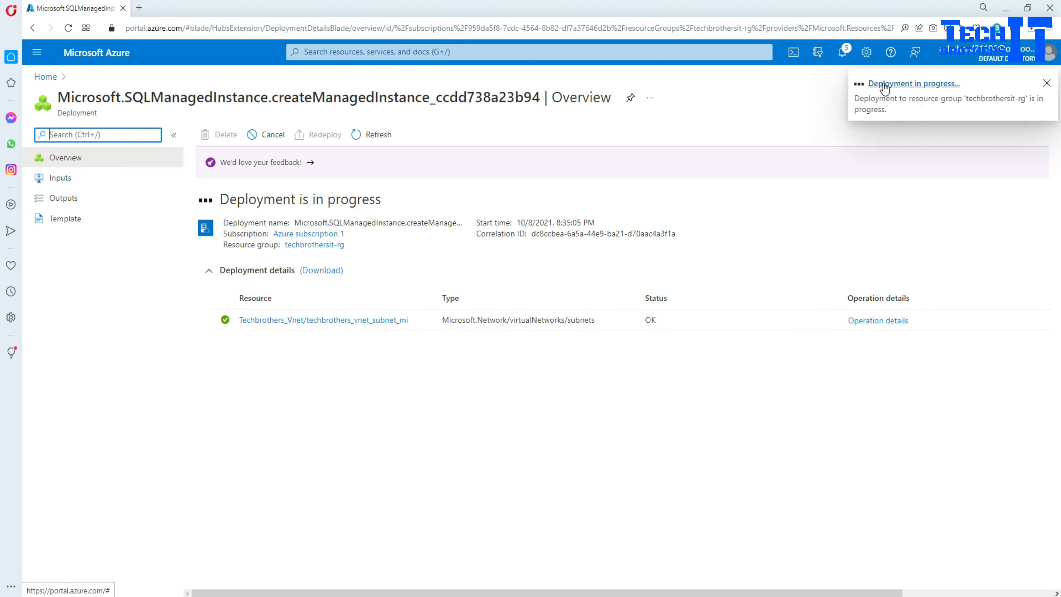
# - Check the managed instance deployment progress, return to Azure home, and switch to the Notepad++ notes
pyautogui.click(930, 86)
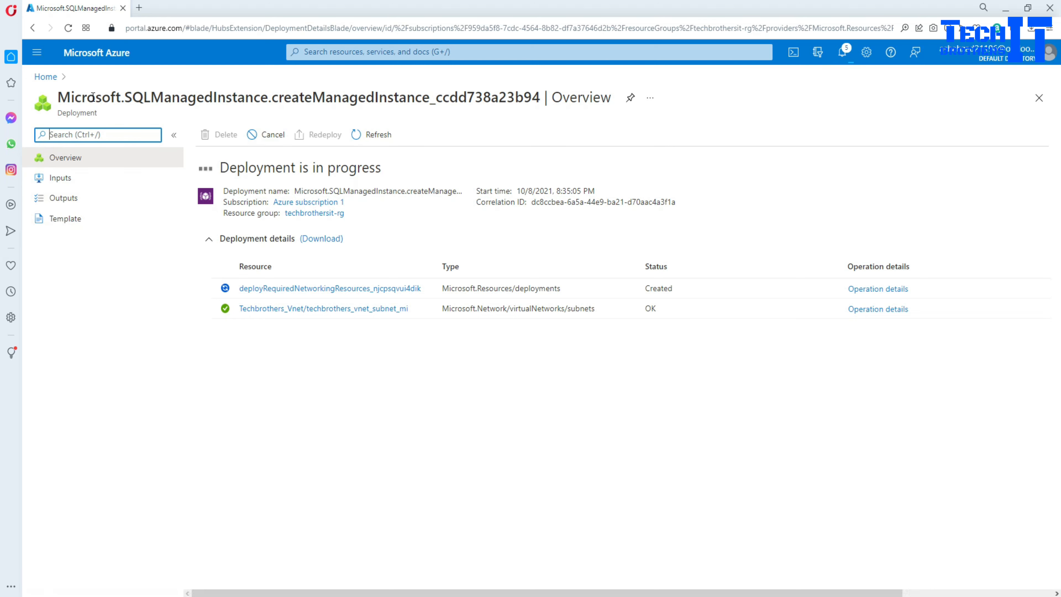
pyautogui.click(46, 77)
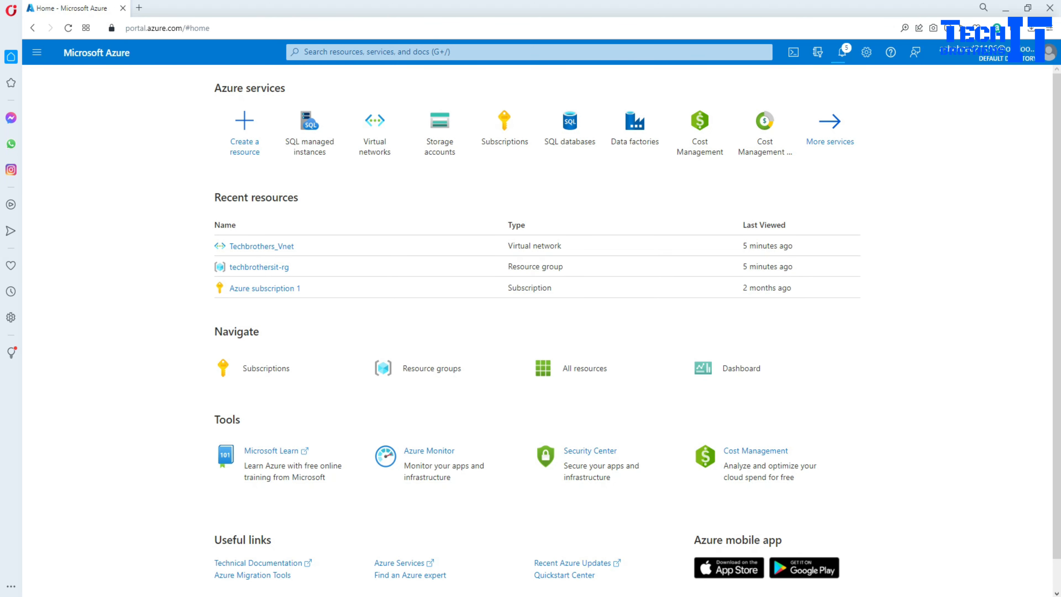
pyautogui.click(775, 596)
# - Append '-techbrothersvm' to the step 4 line so it reads 'Create VM -techbrothersvm', and copy the name
pyautogui.click(471, 282)
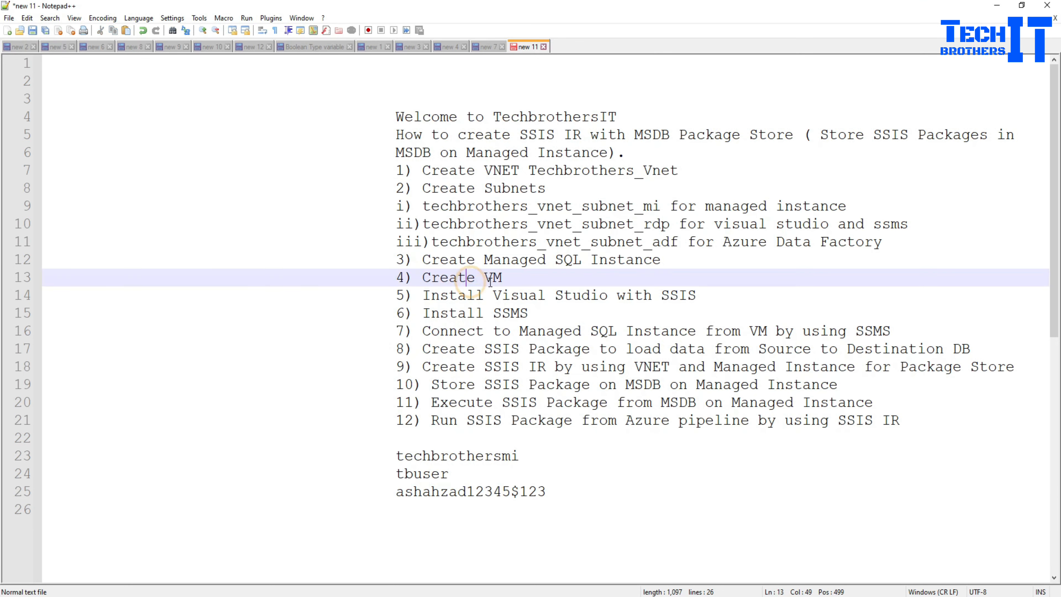
pyautogui.click(507, 279)
pyautogui.write('techbroth')
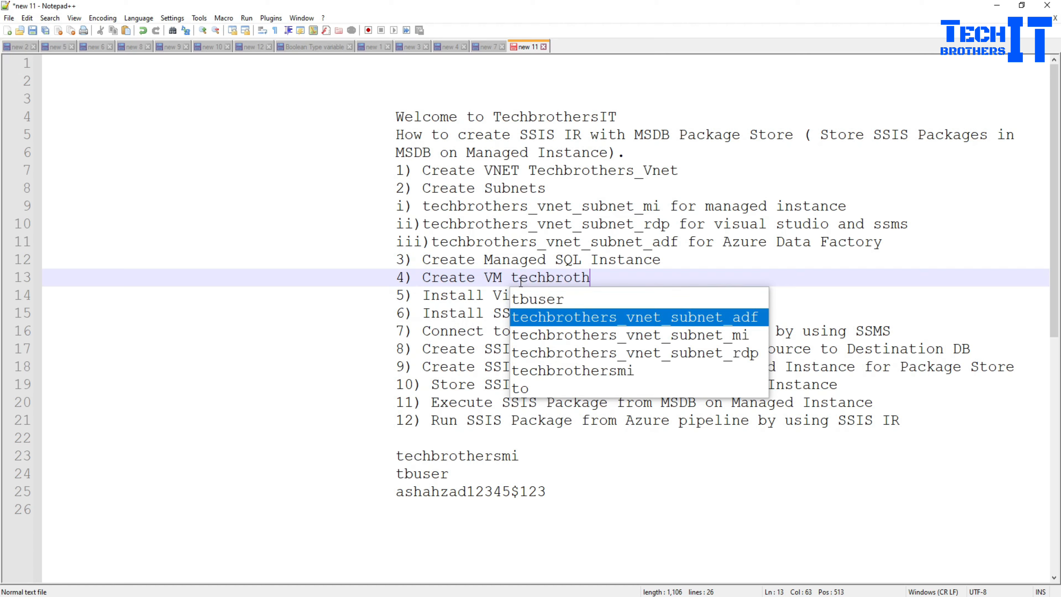
pyautogui.write('ersvm')
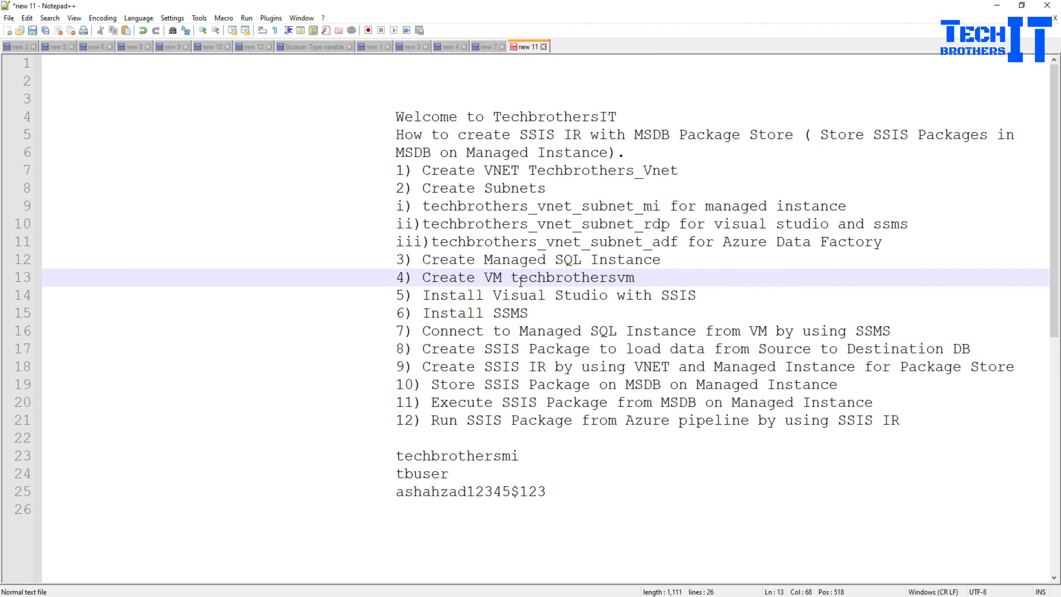
pyautogui.click(512, 277)
pyautogui.write('-')
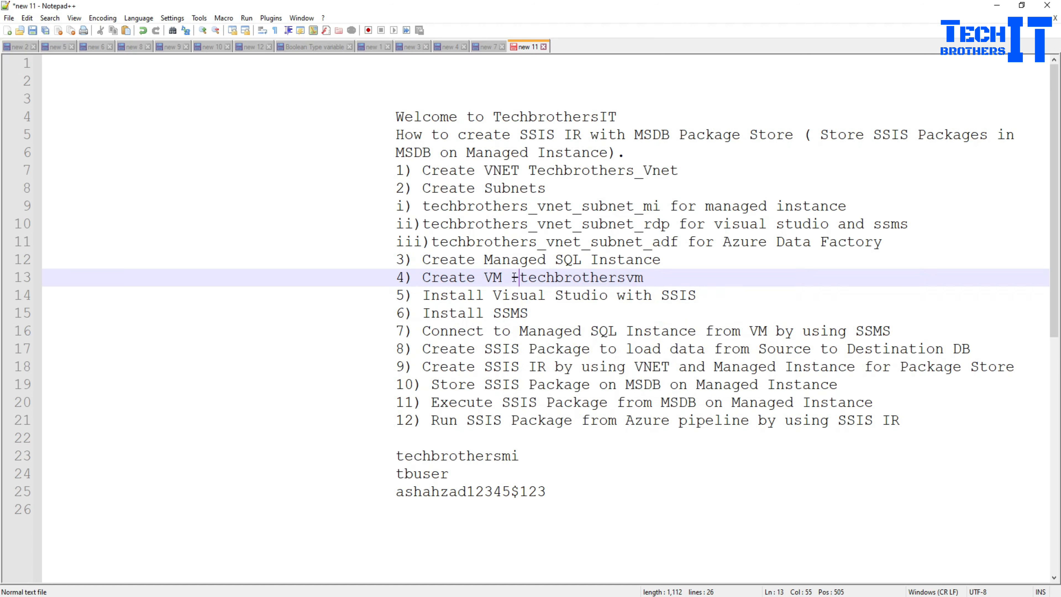
pyautogui.doubleClick(618, 278)
pyautogui.rightClick(623, 281)
pyautogui.click(647, 301)
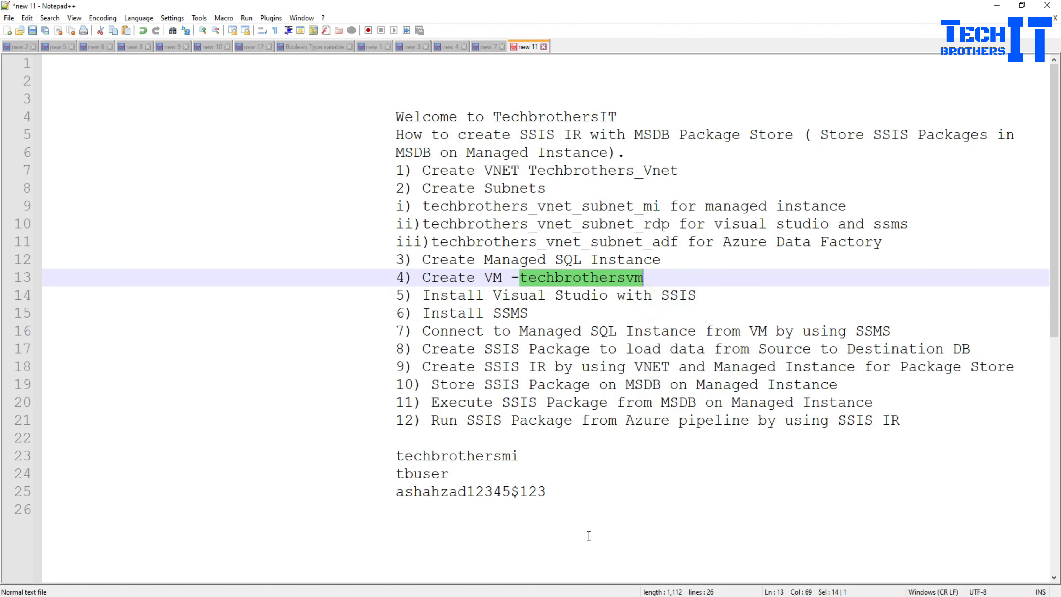
pyautogui.hotkey('alt', 'Tab')
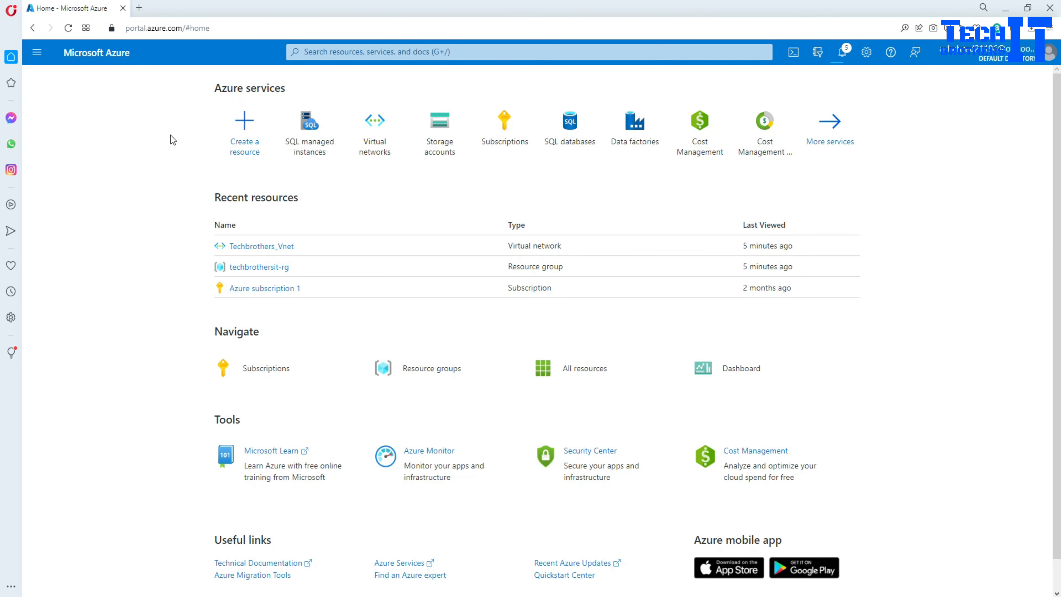
# - Start a new virtual machine named techbrothersvm in resource group techbrothersit-rg
pyautogui.click(366, 52)
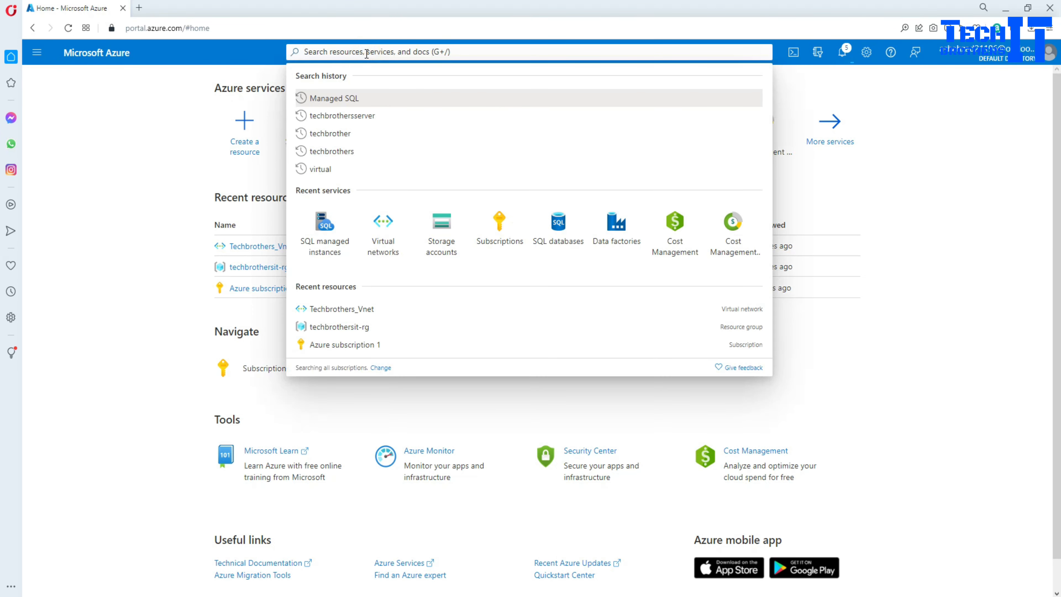
pyautogui.write('vi')
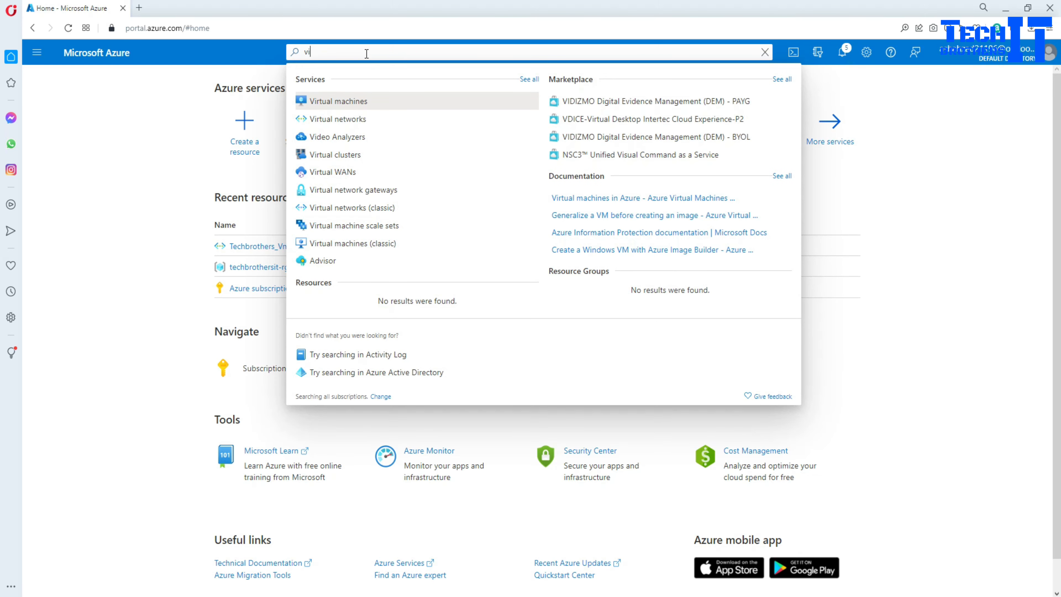
pyautogui.click(356, 103)
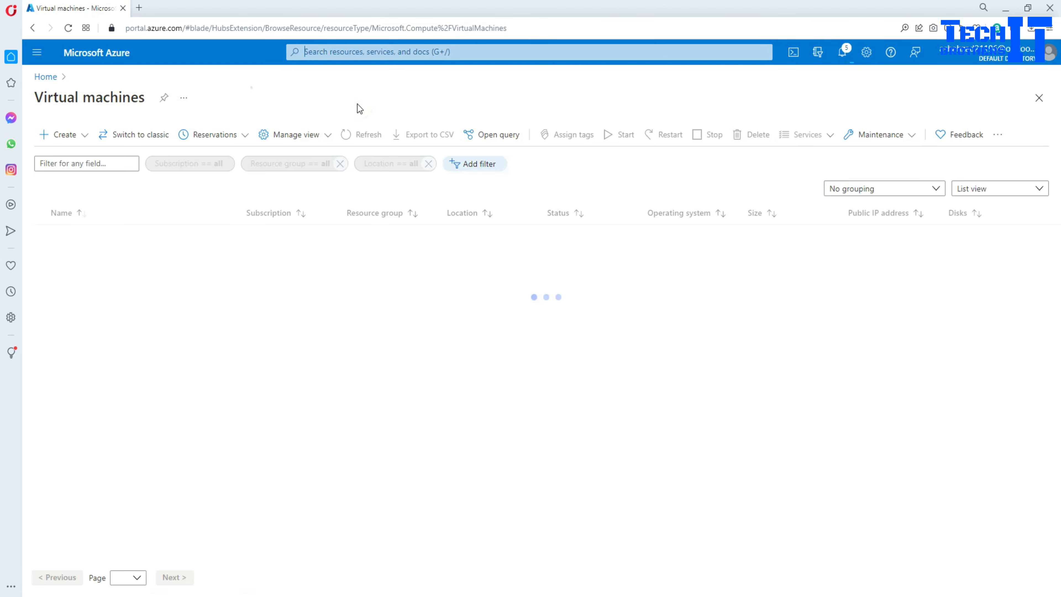
pyautogui.click(72, 145)
pyautogui.click(67, 158)
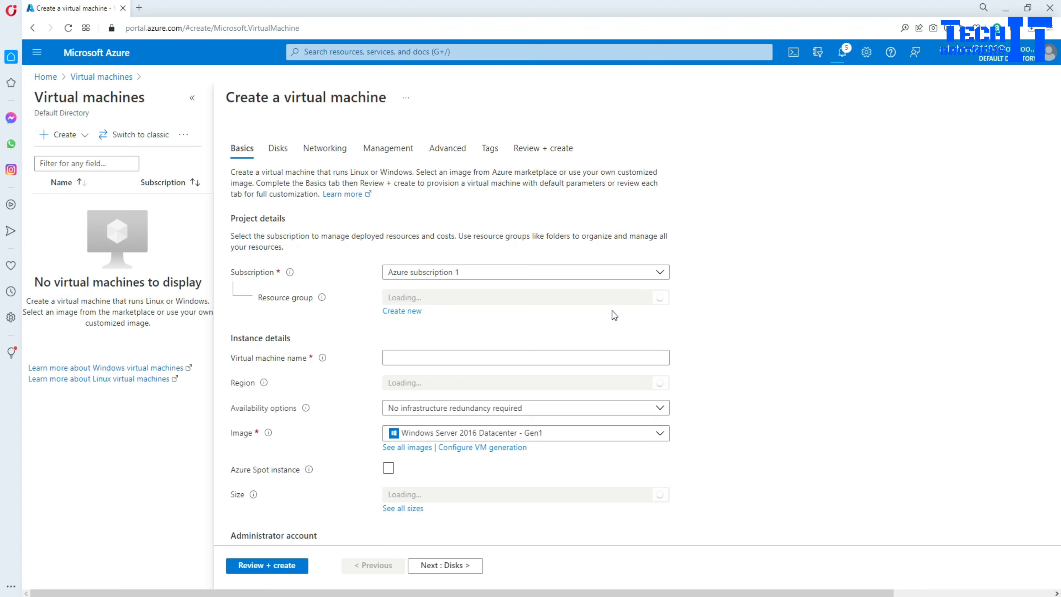
pyautogui.click(424, 298)
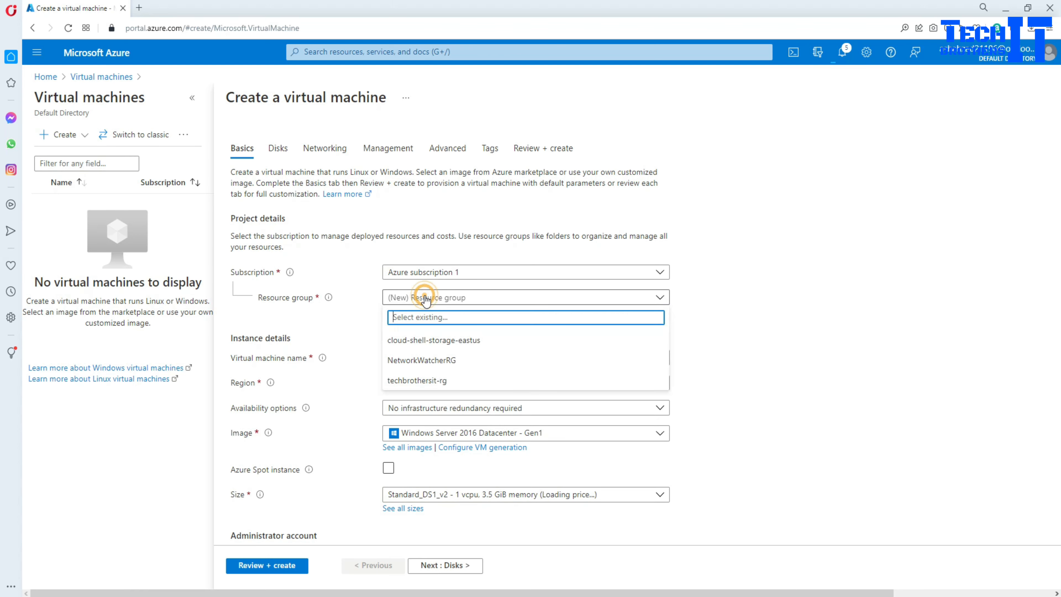
pyautogui.click(427, 387)
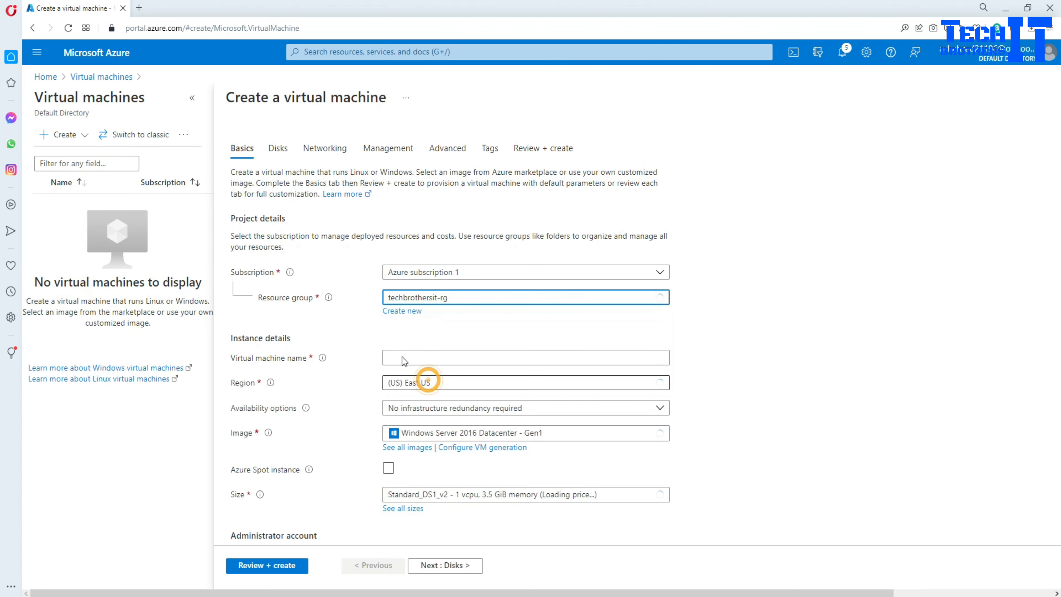
pyautogui.click(442, 359)
pyautogui.write('techbrothersvm')
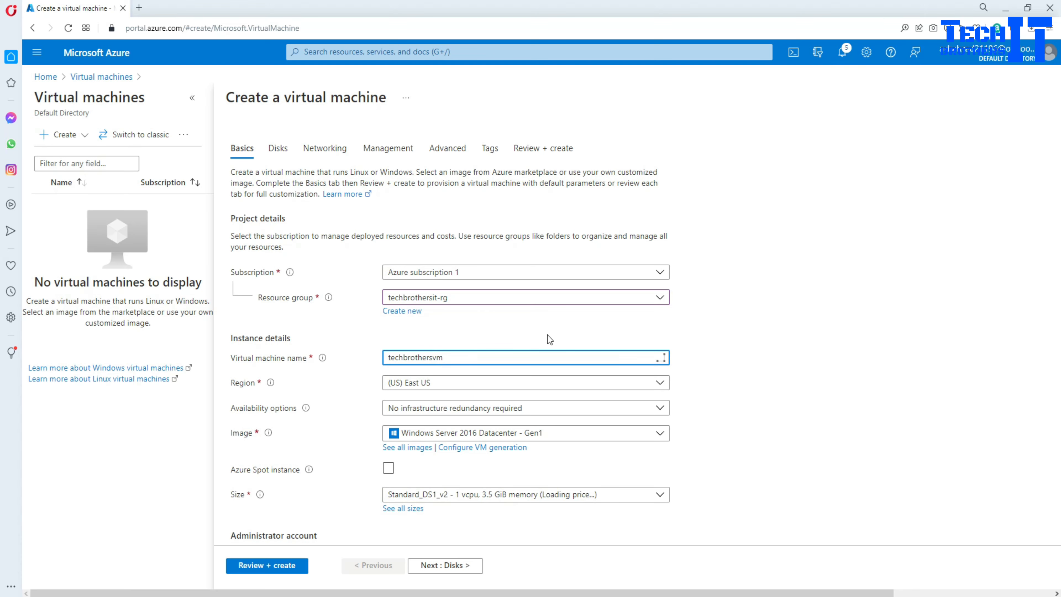
# - Keep Windows Server 2016 Datacenter - Gen1 as the image and Standard_DS1_v2 as the size
pyautogui.scroll(-3, 506, 342)
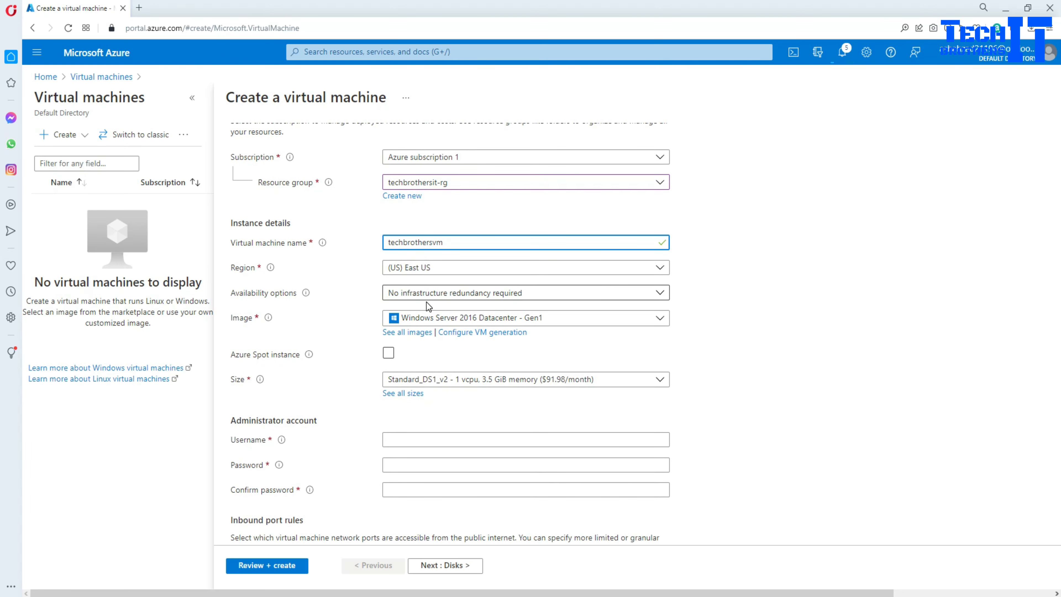
pyautogui.click(488, 322)
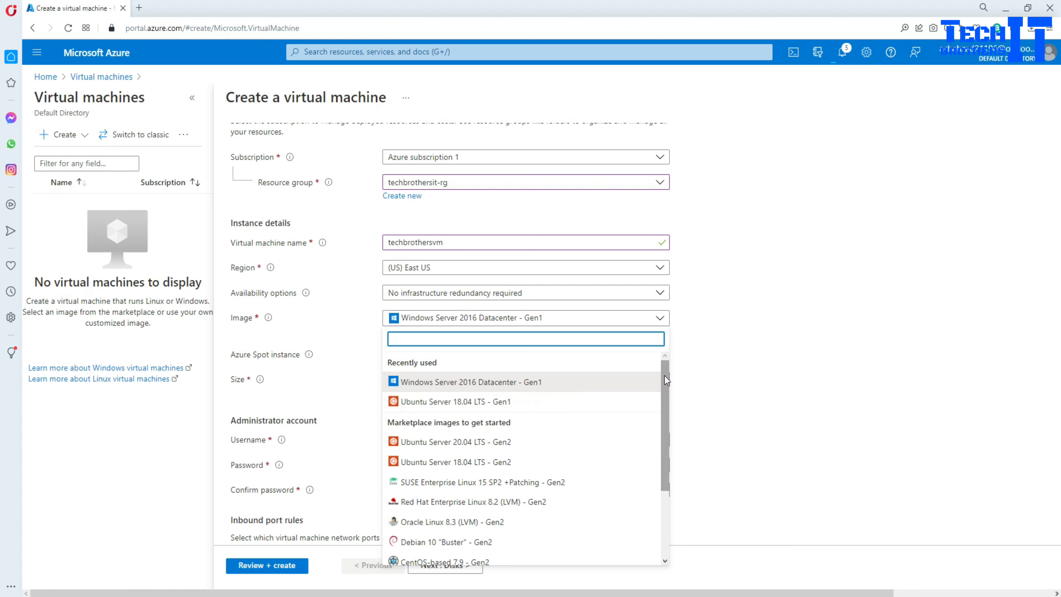
pyautogui.moveTo(664, 383); pyautogui.dragTo(668, 454)
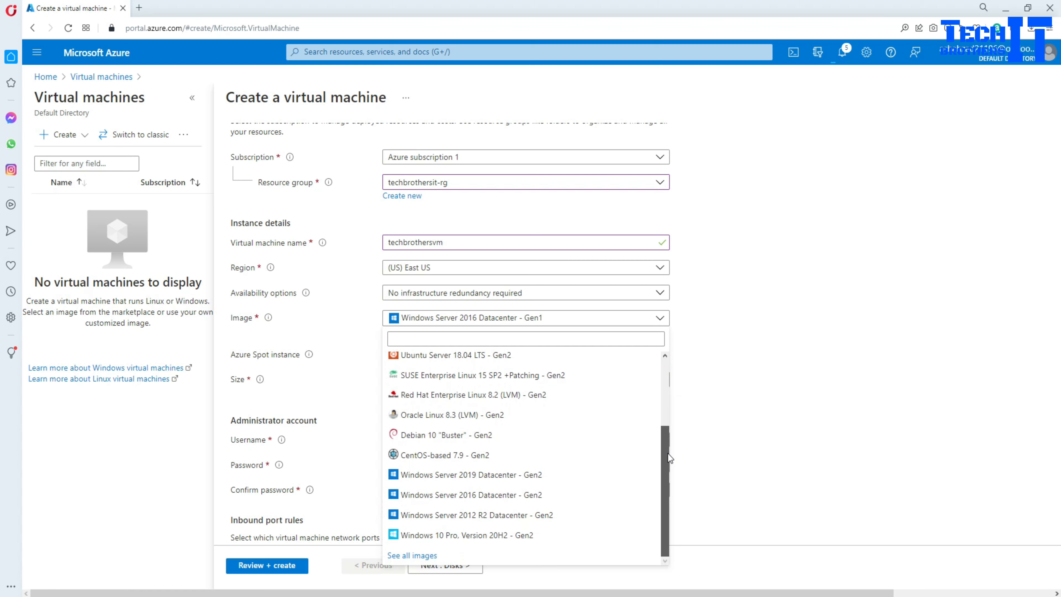
pyautogui.moveTo(668, 454); pyautogui.dragTo(666, 358)
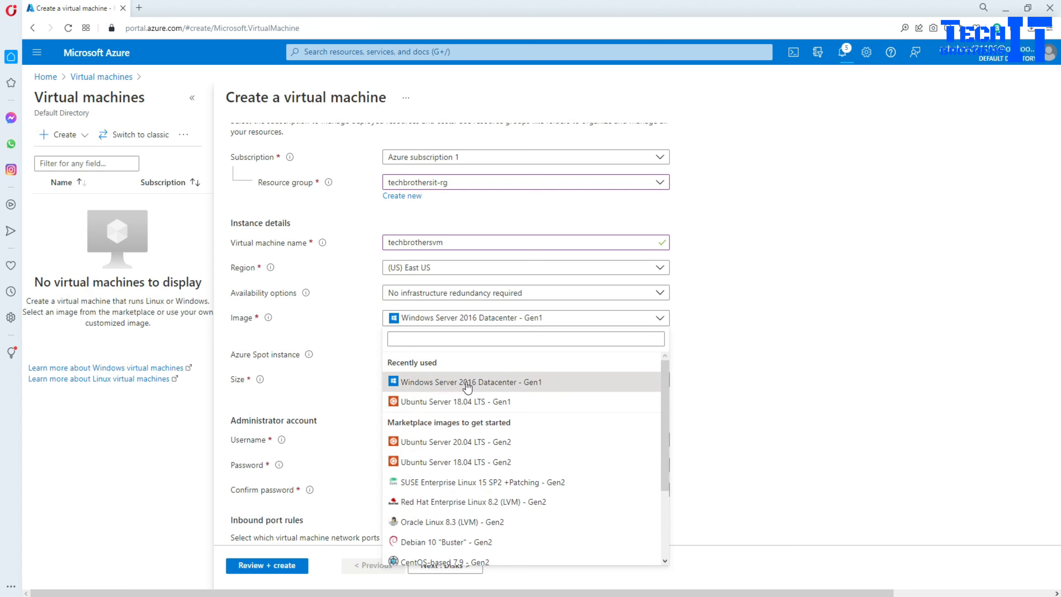
pyautogui.click(456, 384)
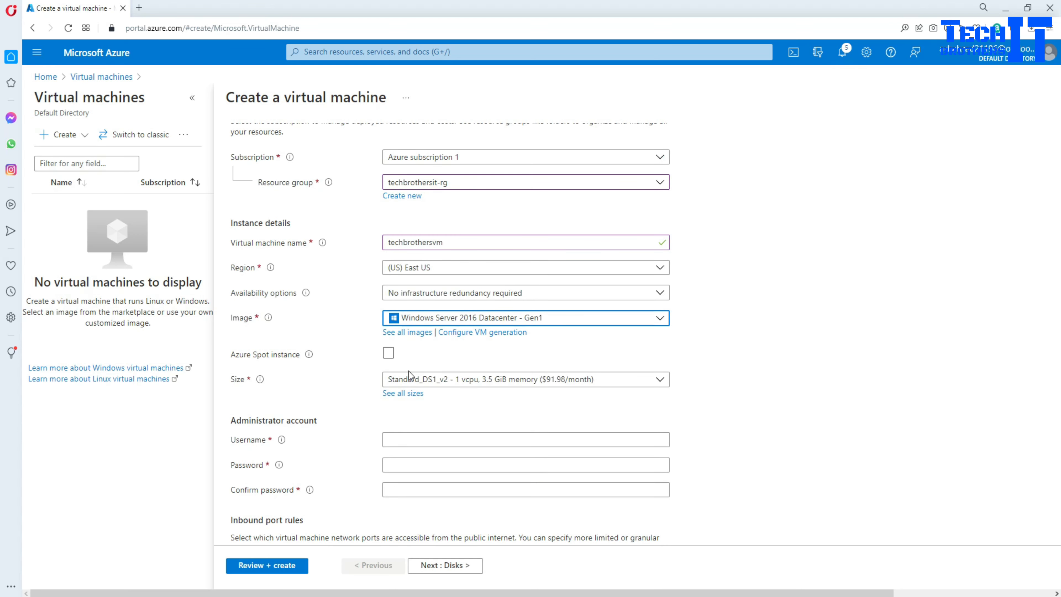
pyautogui.click(461, 384)
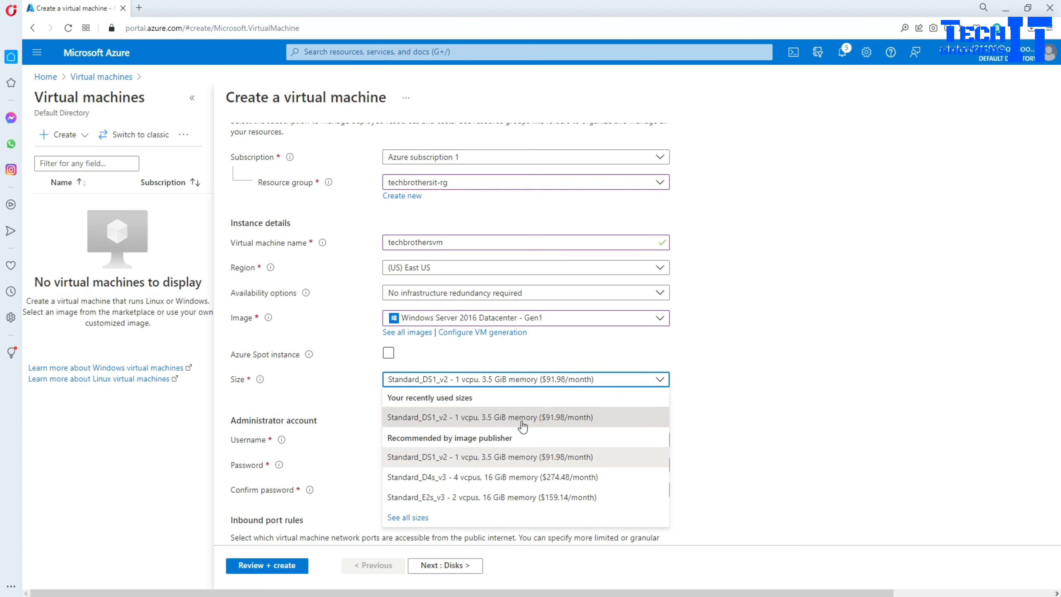
pyautogui.click(479, 423)
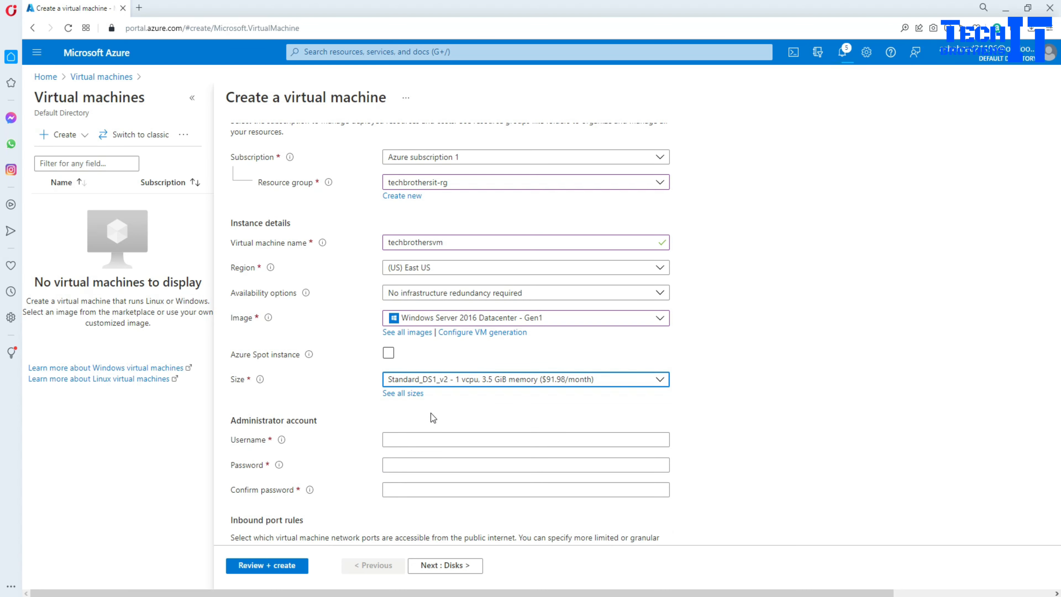
# - Fill in the admin username and copy the saved password from Notepad++ for the Password field
pyautogui.scroll(-3, 434, 418)
pyautogui.click(394, 324)
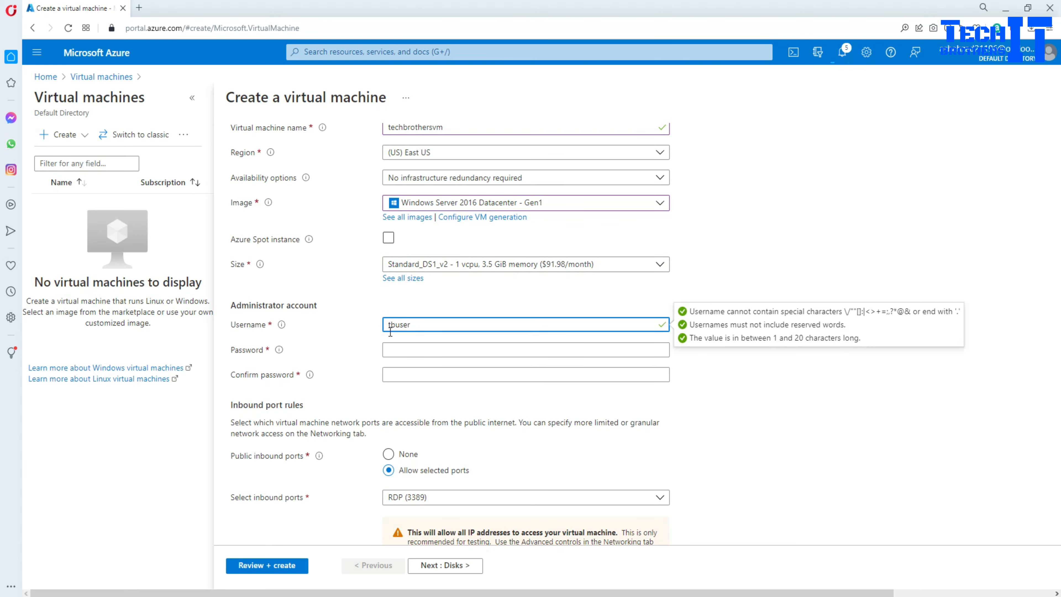
pyautogui.click(387, 347)
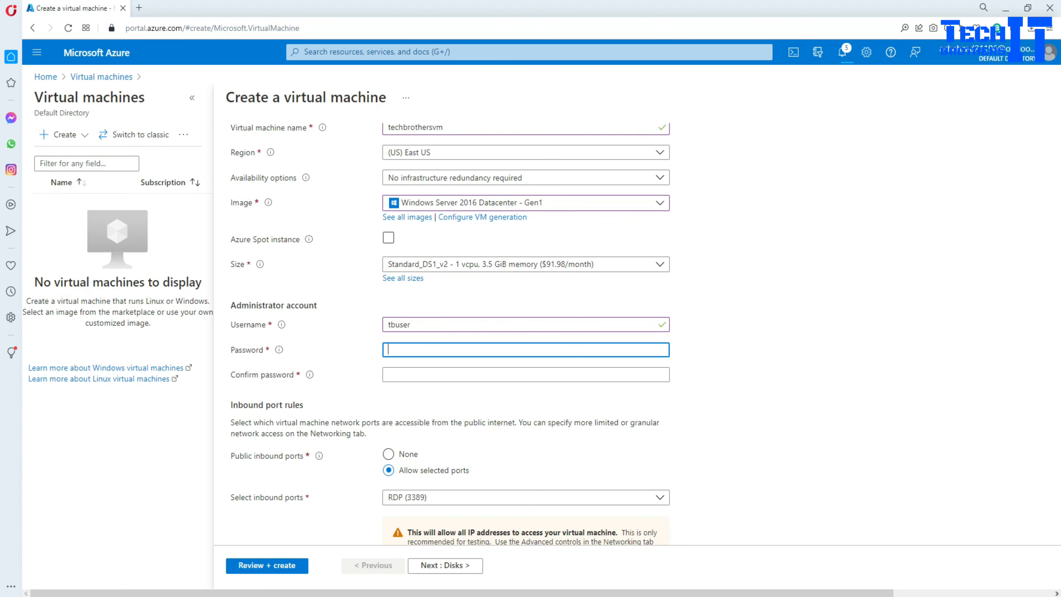
pyautogui.hotkey('alt', 'Tab')
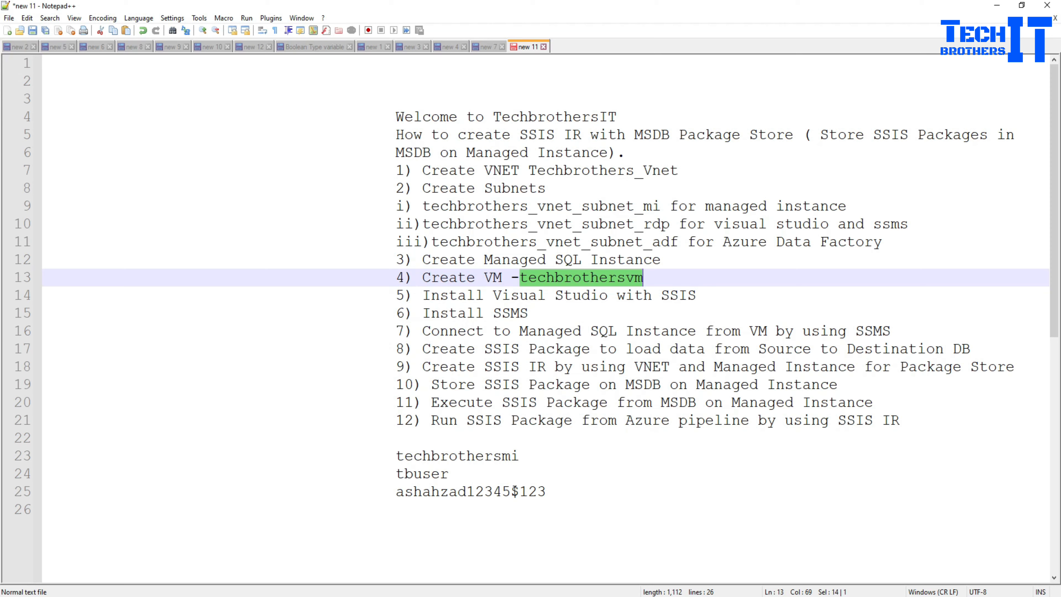
pyautogui.moveTo(547, 491); pyautogui.dragTo(398, 492)
pyautogui.rightClick(414, 498)
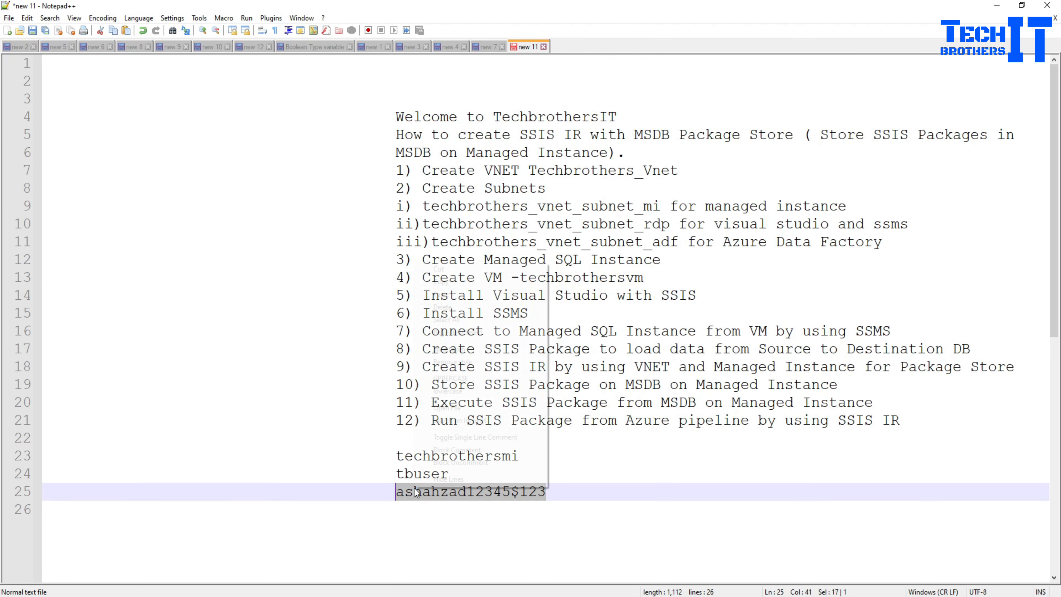
pyautogui.click(473, 282)
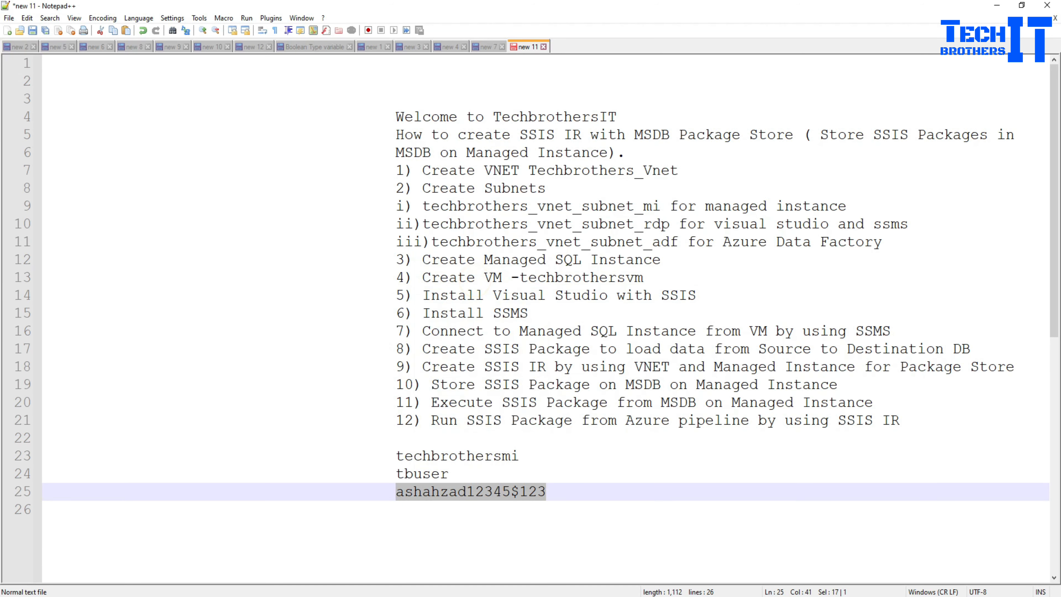
pyautogui.hotkey('alt', 'Tab')
pyautogui.click(401, 349)
# - Paste the administrator password into Password and Confirm password and look over the Basics tab
pyautogui.hotkey('ctrl', 'v')
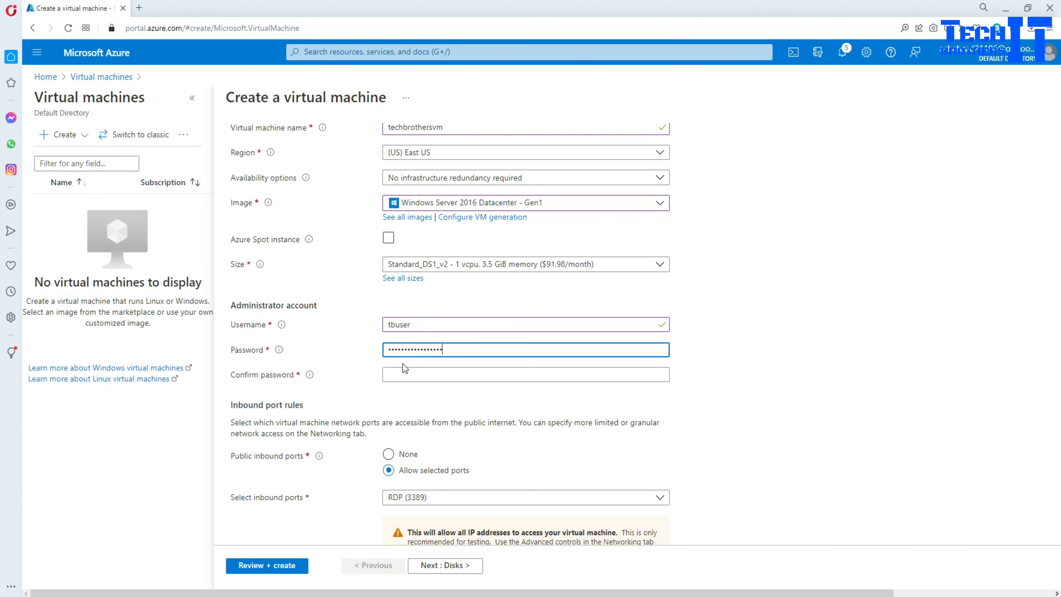
pyautogui.click(405, 370)
pyautogui.hotkey('ctrl', 'v')
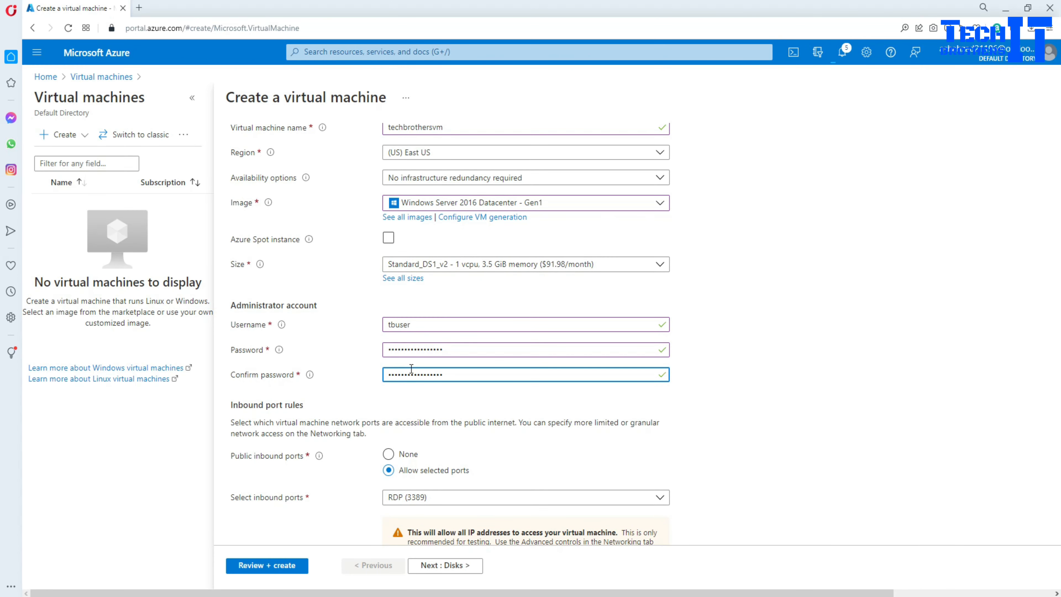
pyautogui.scroll(-3, 428, 419)
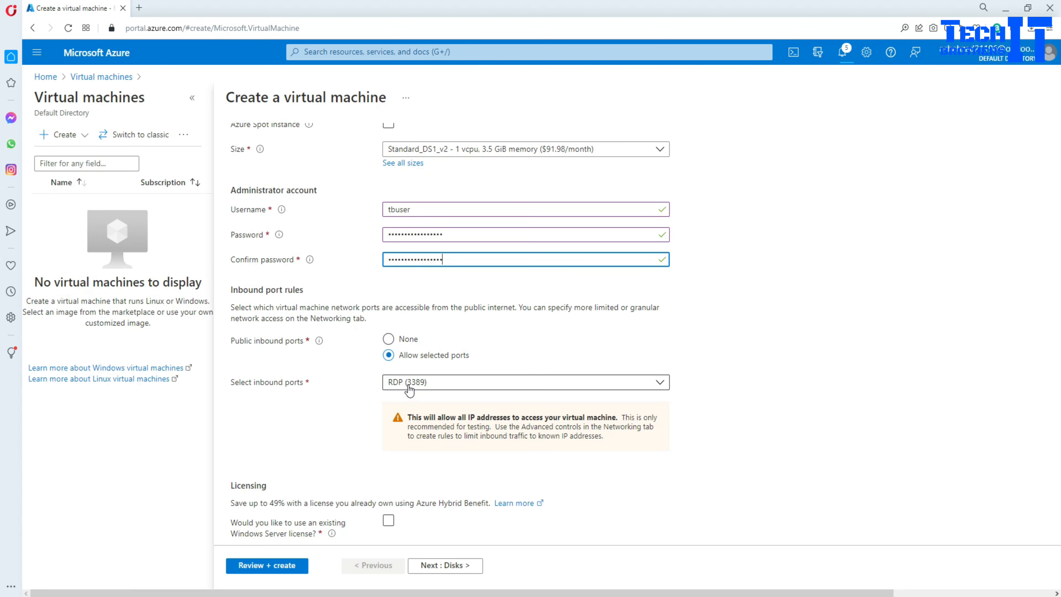
pyautogui.scroll(-2, 353, 406)
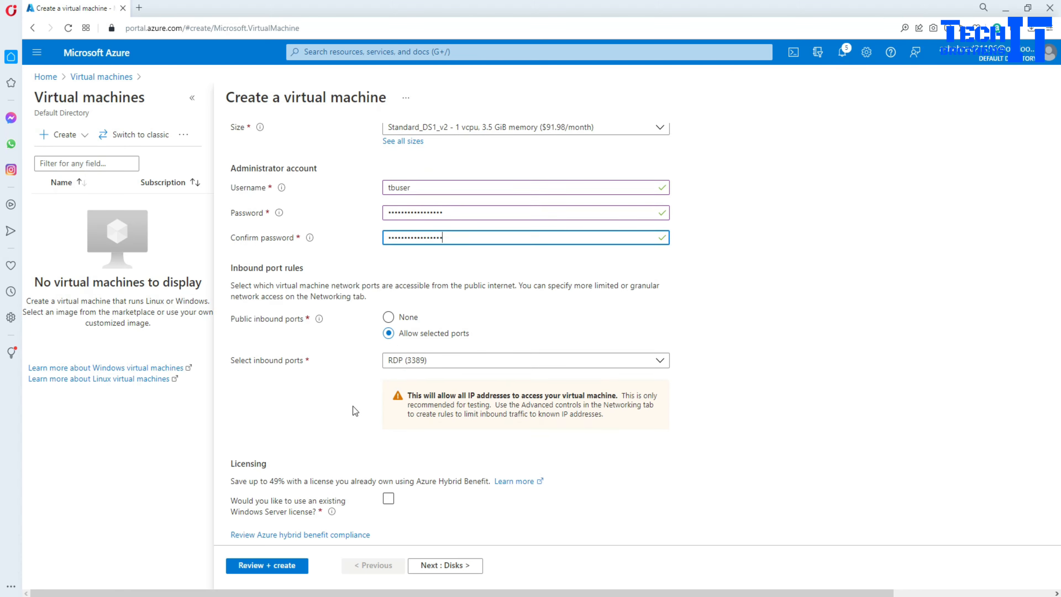
pyautogui.scroll(7, 353, 407)
pyautogui.scroll(2, 353, 407)
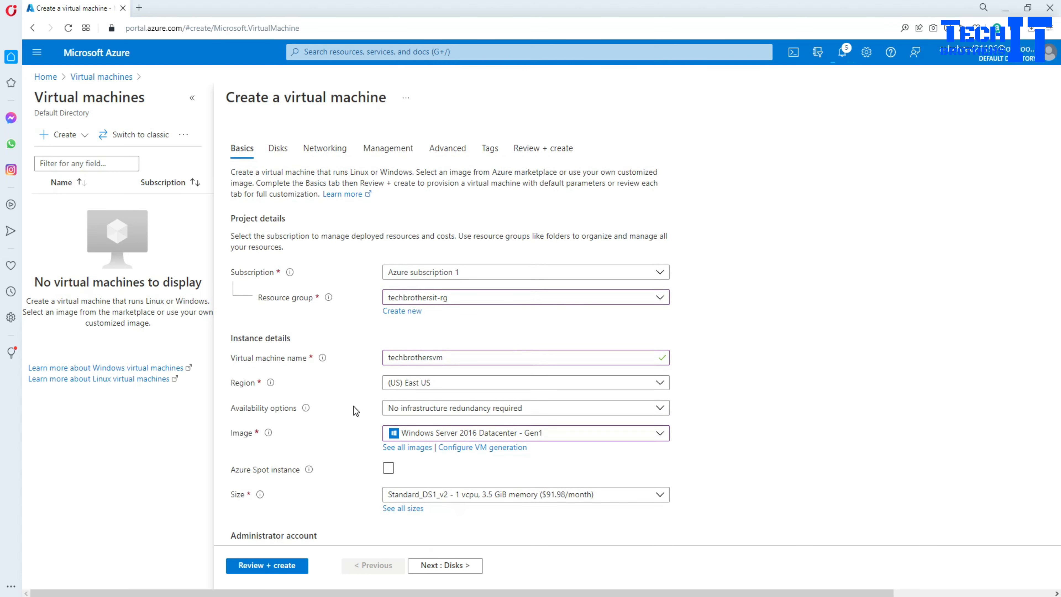
pyautogui.click(278, 148)
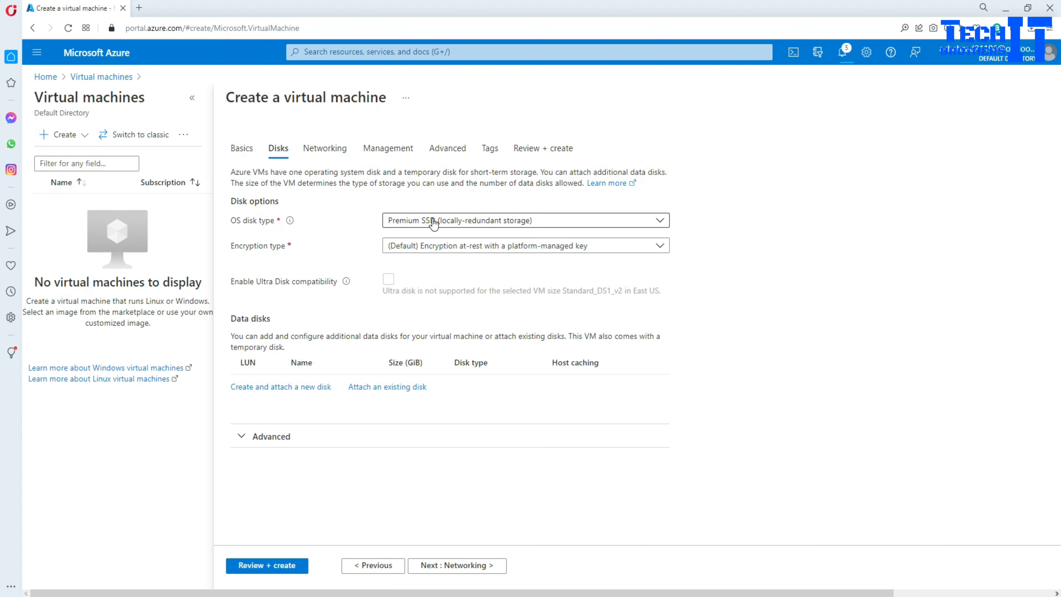
# - Use Standard SSD for the OS disk, keeping the default encryption type
pyautogui.click(455, 221)
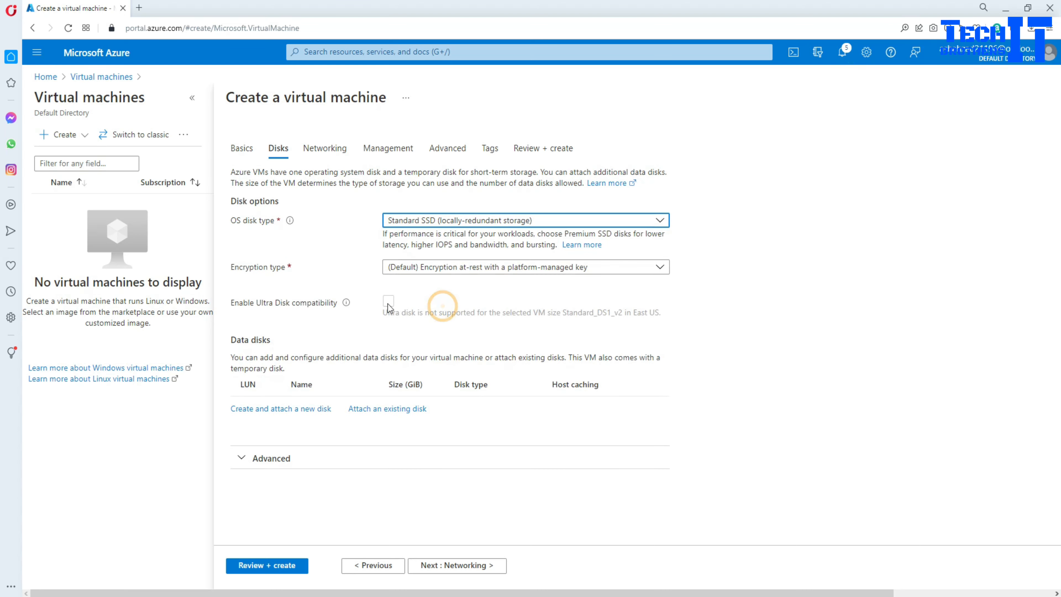
pyautogui.click(426, 267)
pyautogui.click(374, 261)
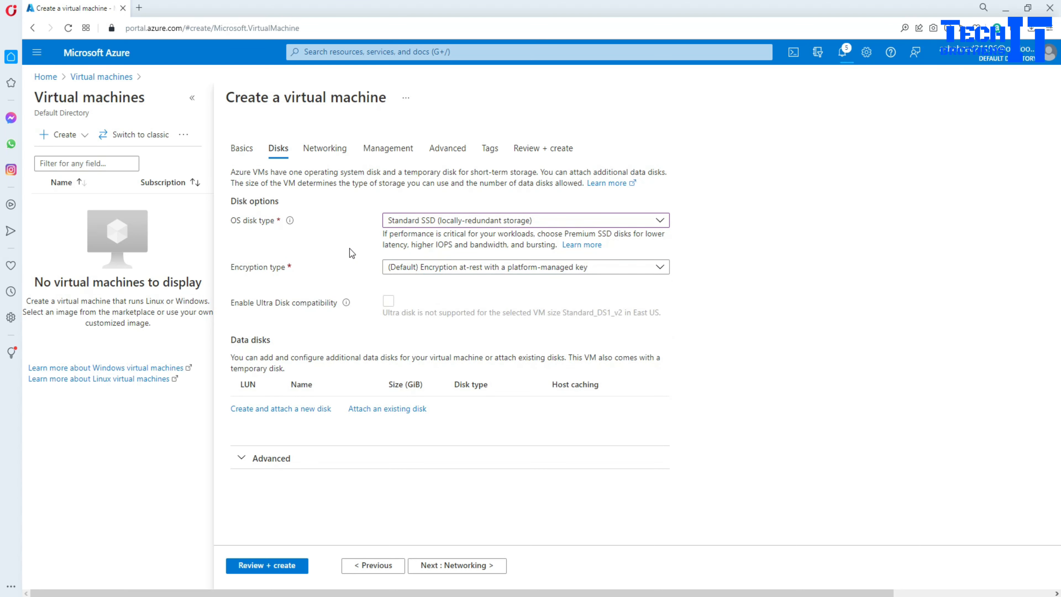
# - Place the VM on Techbrothers_Vnet's techbrothers_vnet_subnet_rdp subnet and run Review + create validation
pyautogui.click(325, 148)
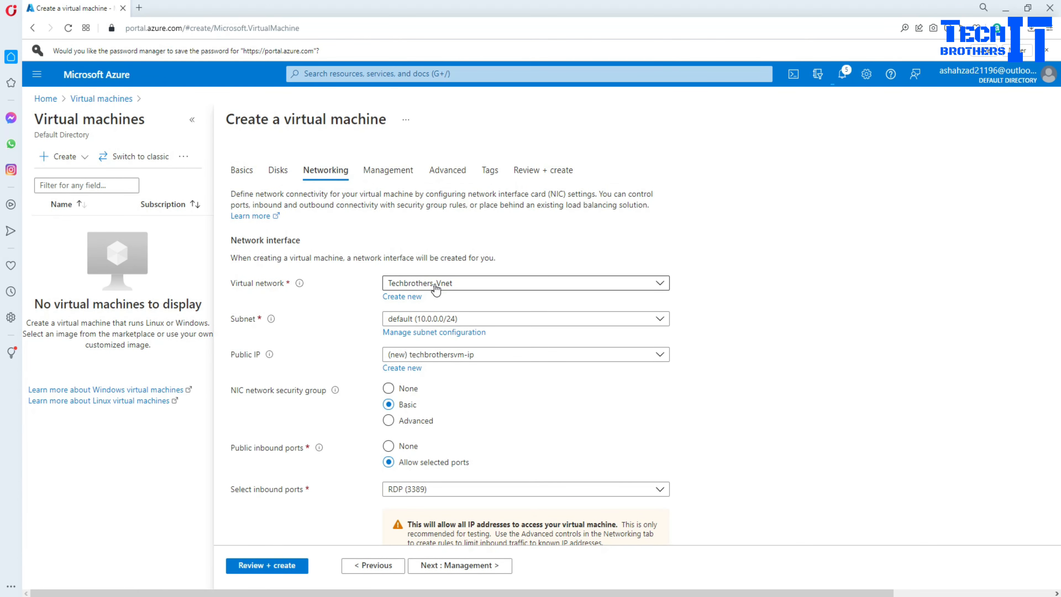
pyautogui.click(436, 288)
pyautogui.click(433, 346)
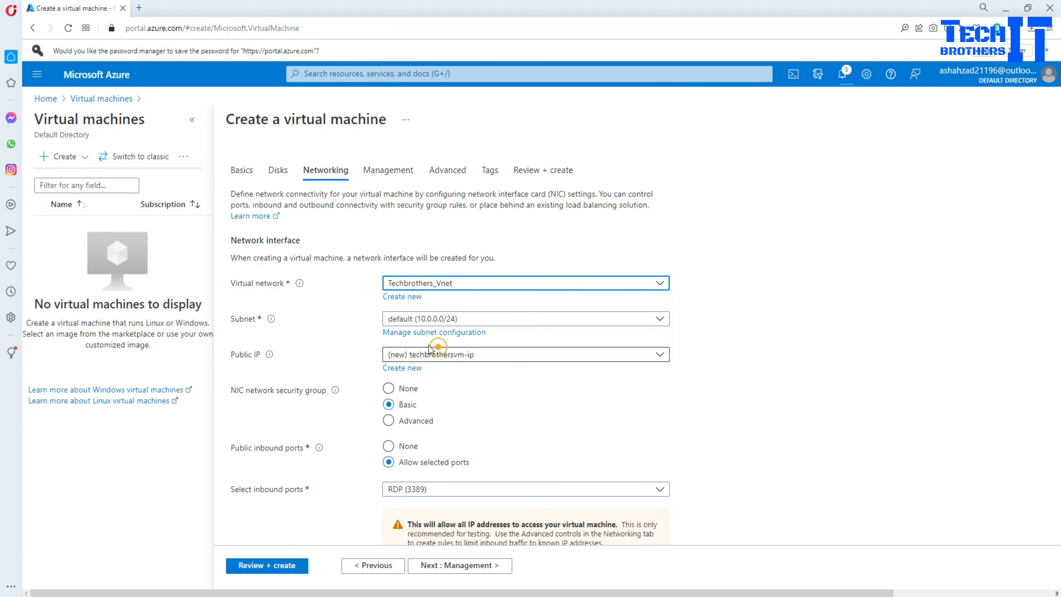
pyautogui.click(416, 320)
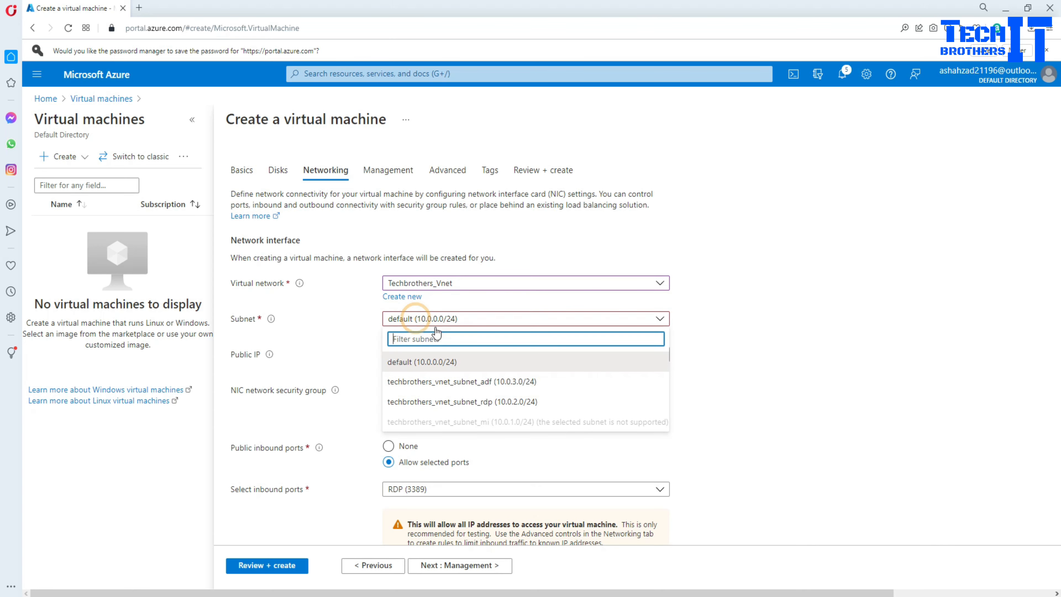
pyautogui.click(479, 408)
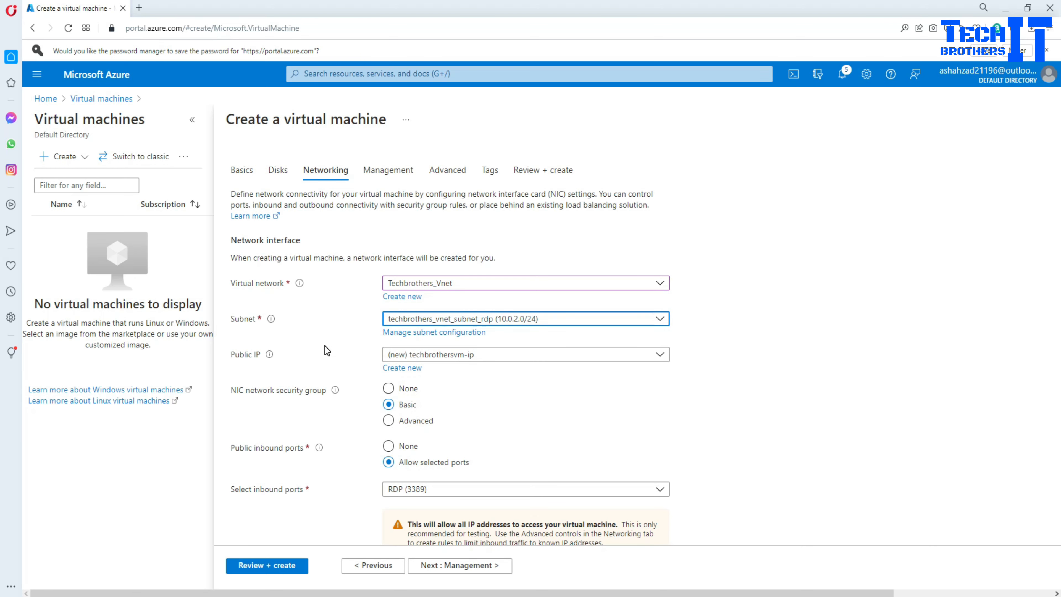
pyautogui.scroll(-1, 321, 350)
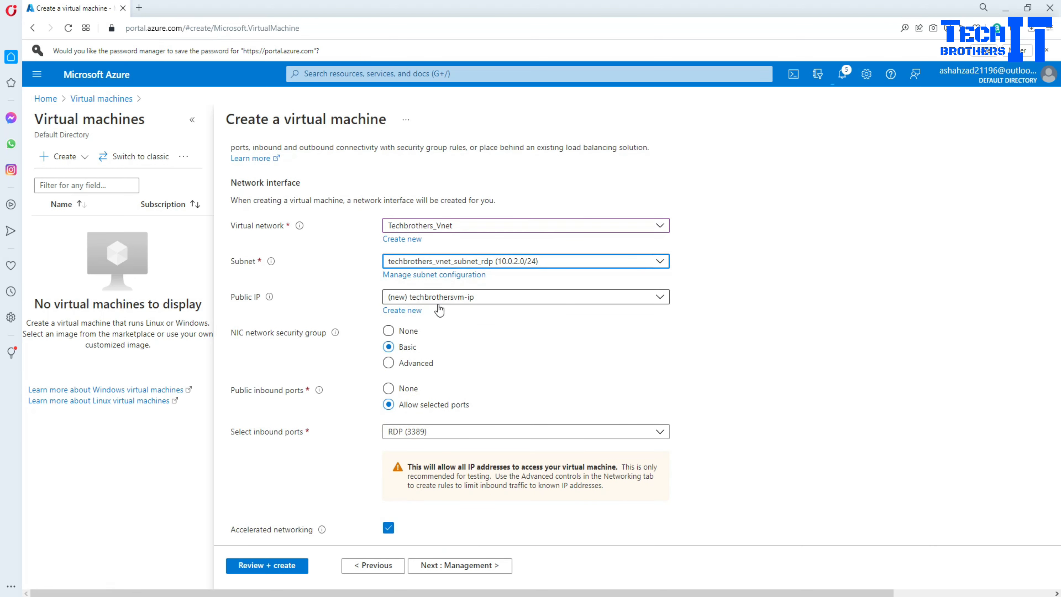
pyautogui.scroll(-2, 473, 356)
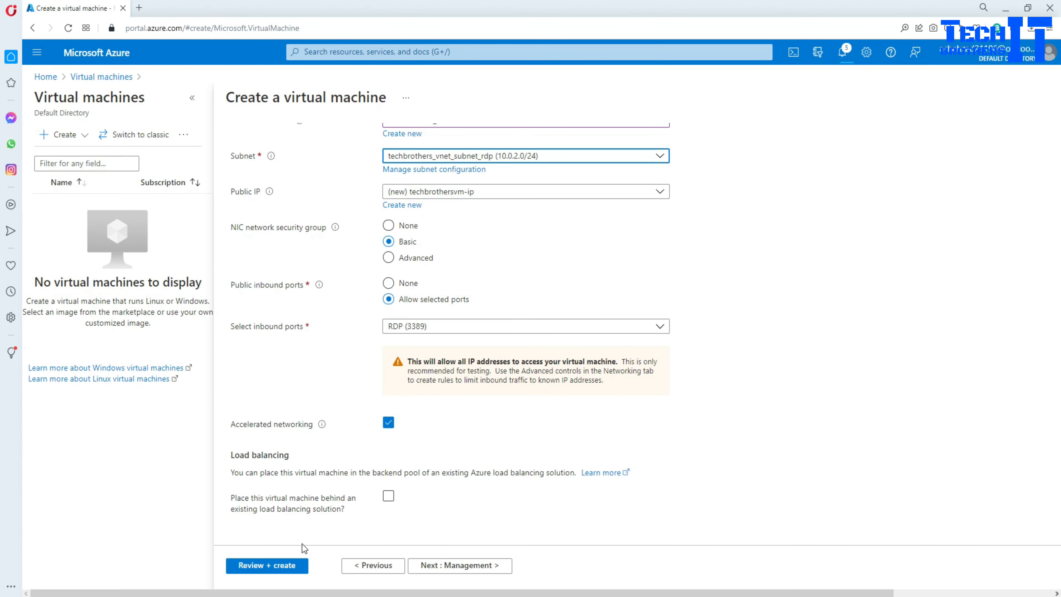
pyautogui.click(292, 568)
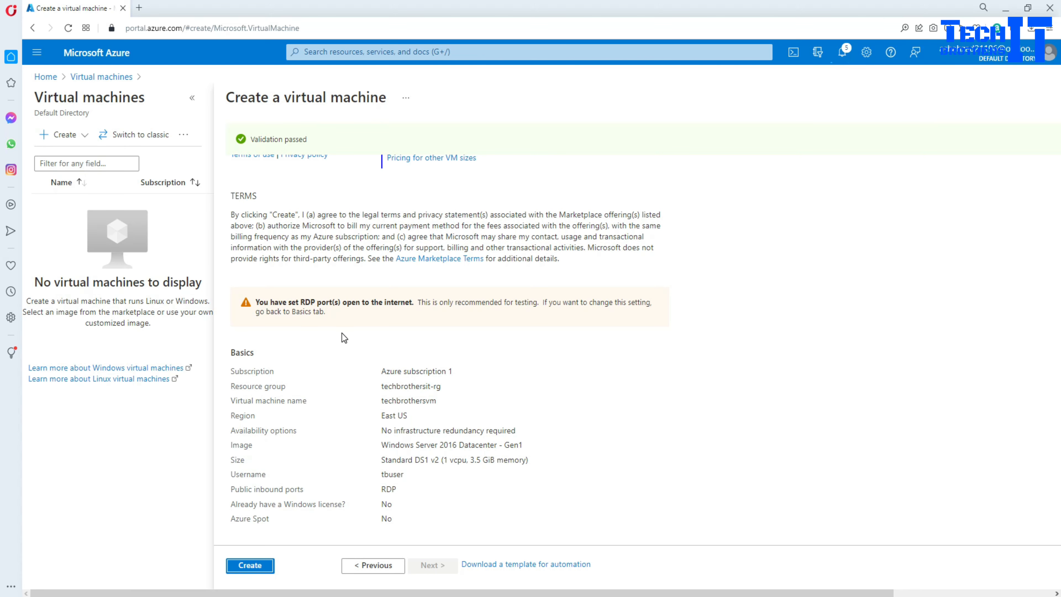
# - Create techbrothersvm, follow the deployment in Notifications, and go to the new VM
pyautogui.click(250, 565)
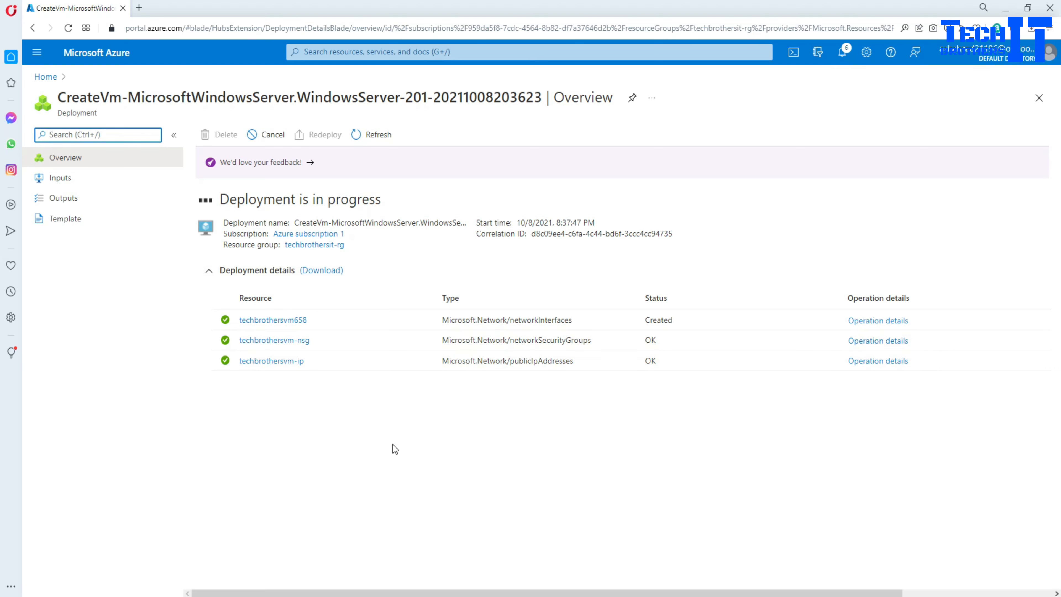
pyautogui.click(842, 52)
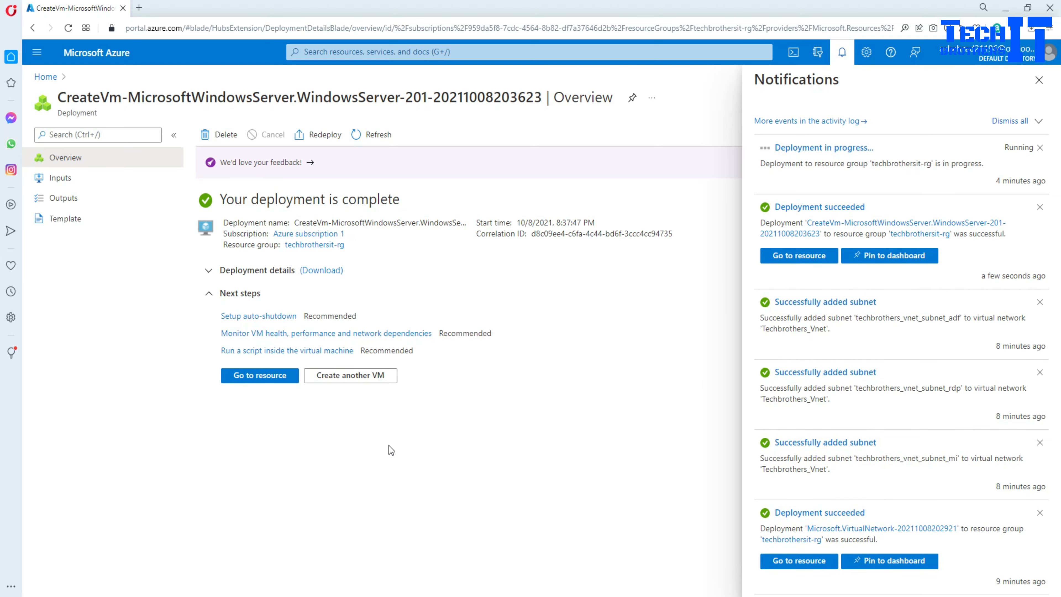
pyautogui.click(270, 376)
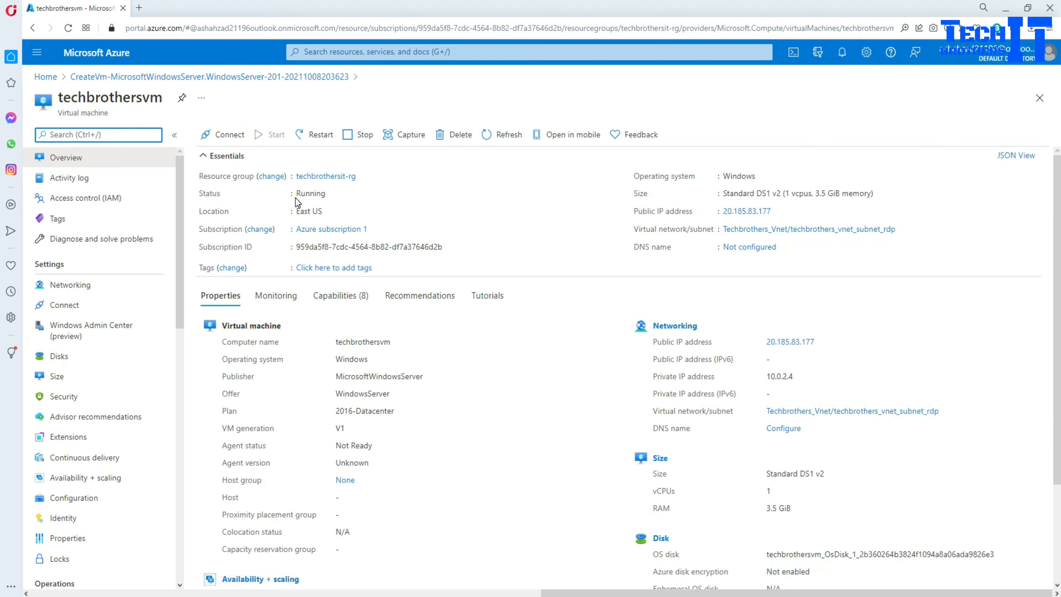
# - Download the VM's RDP connection file from Connect > RDP
pyautogui.click(333, 193)
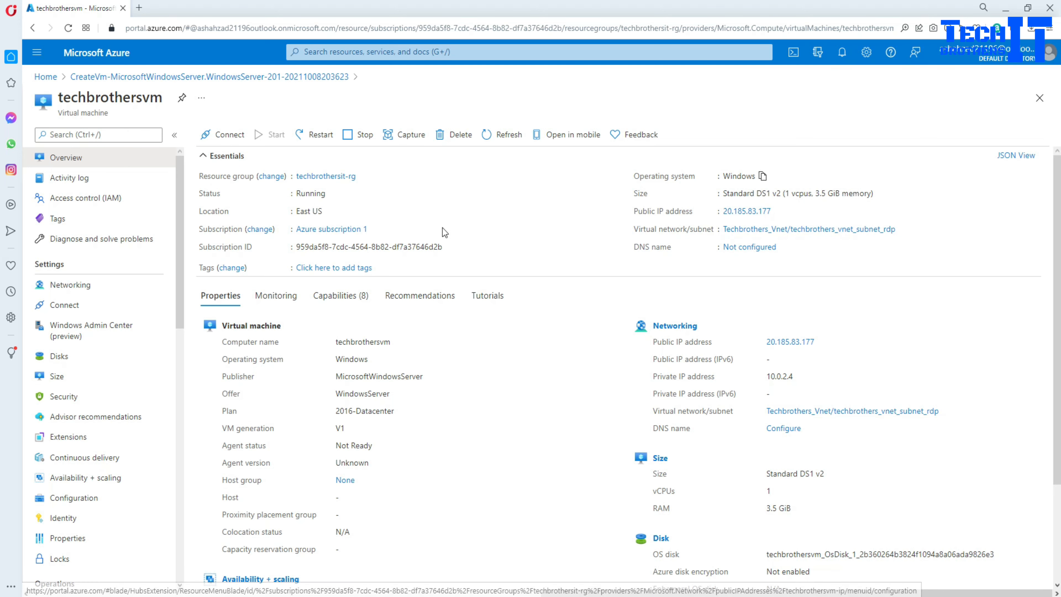
pyautogui.click(233, 143)
pyautogui.click(211, 161)
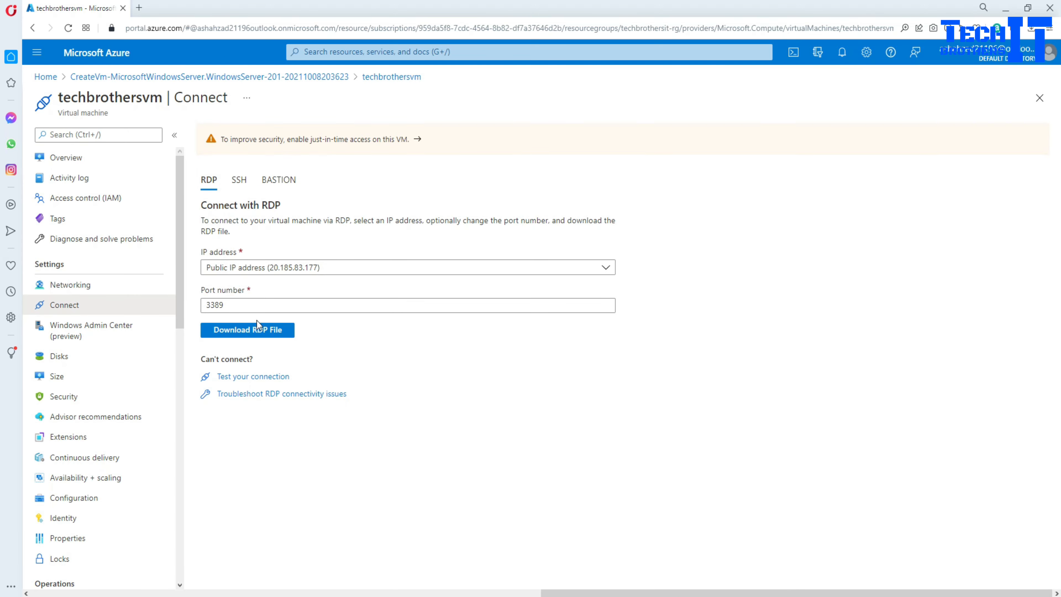
pyautogui.click(257, 331)
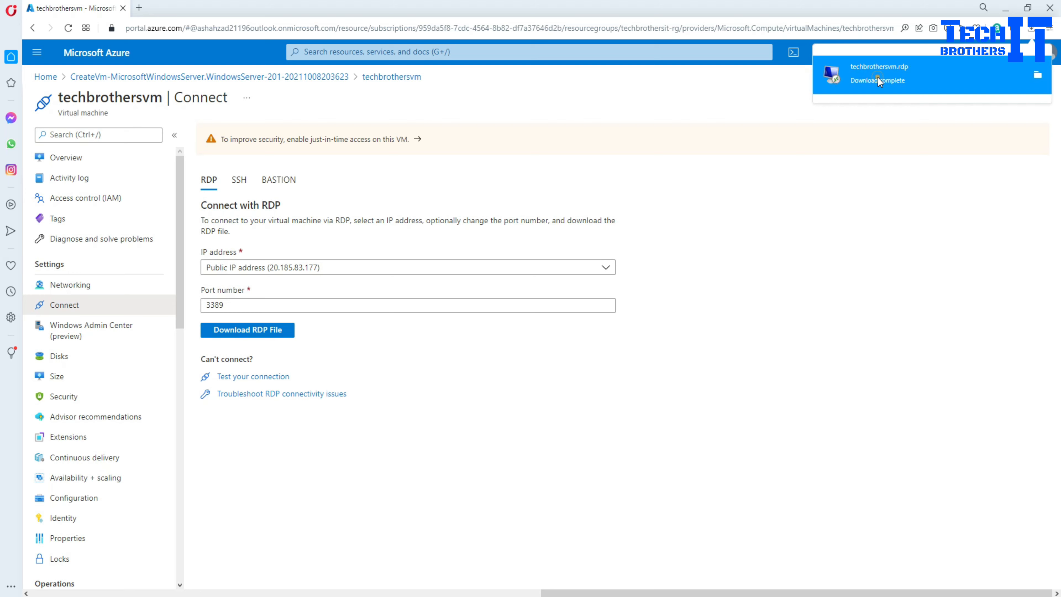
# - Open the RDP file, accept the unknown publisher, and sign in with the admin username and password
pyautogui.click(878, 77)
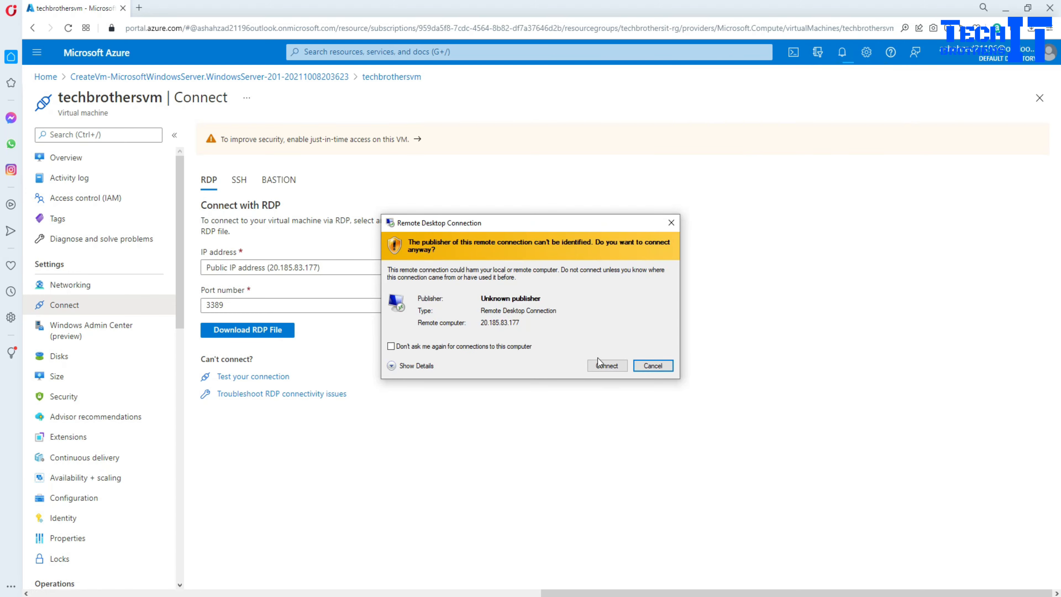
pyautogui.click(598, 364)
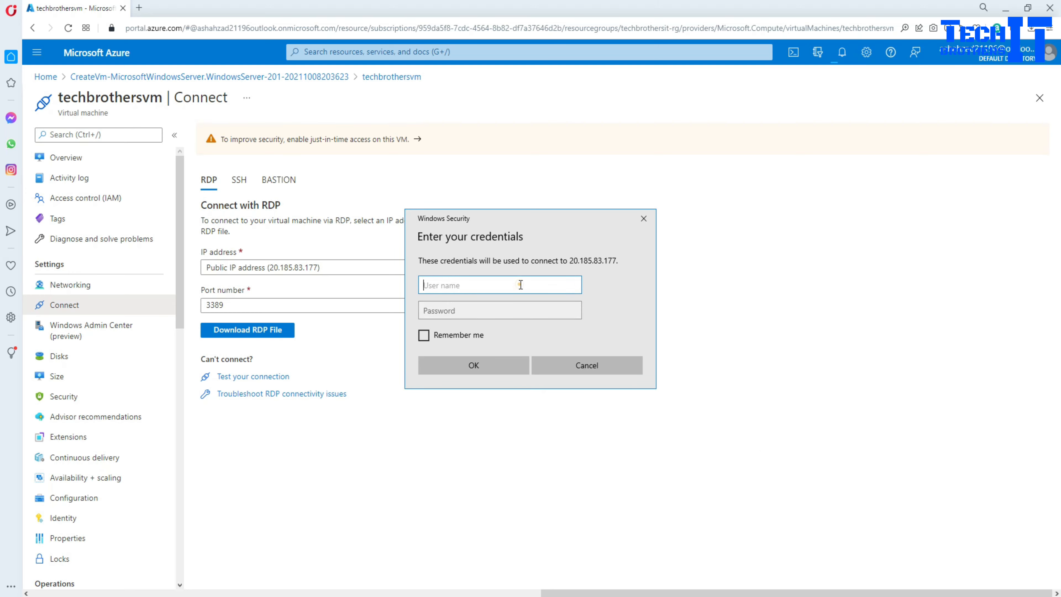
pyautogui.click(521, 284)
pyautogui.write('tbuser')
pyautogui.press('Tab')
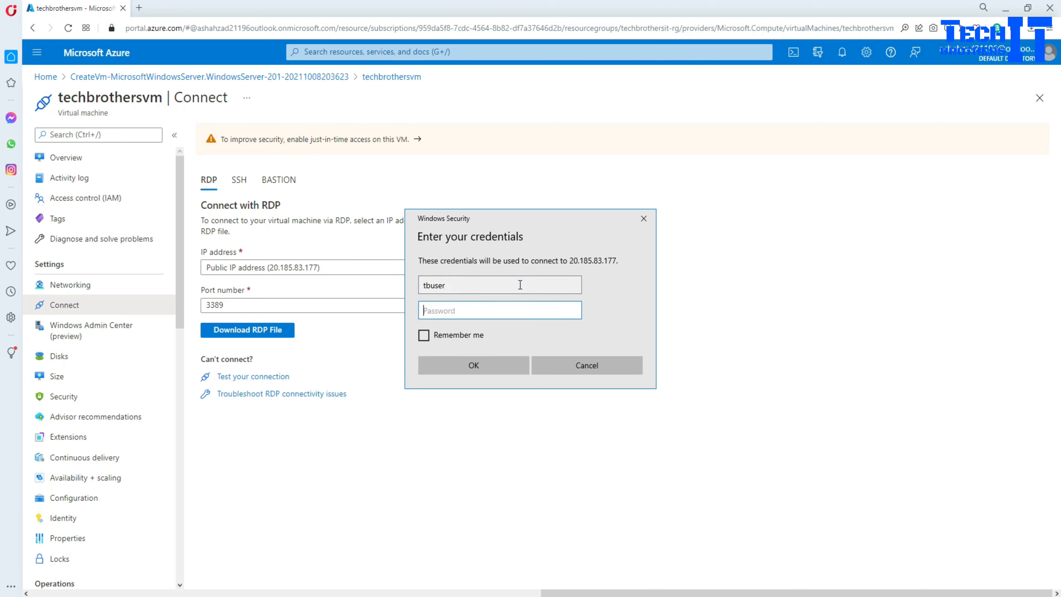
pyautogui.write('•')
pyautogui.press('Return')
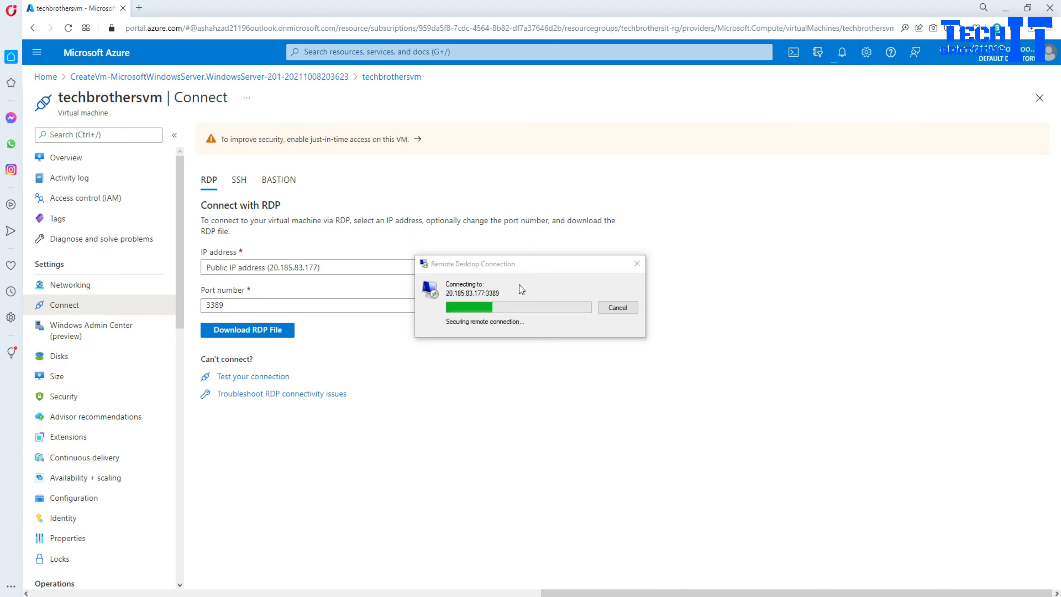
# - Accept the certificate warning for techbrothersvm, then open Local Server's IE Enhanced Security Configuration settings
pyautogui.click(565, 398)
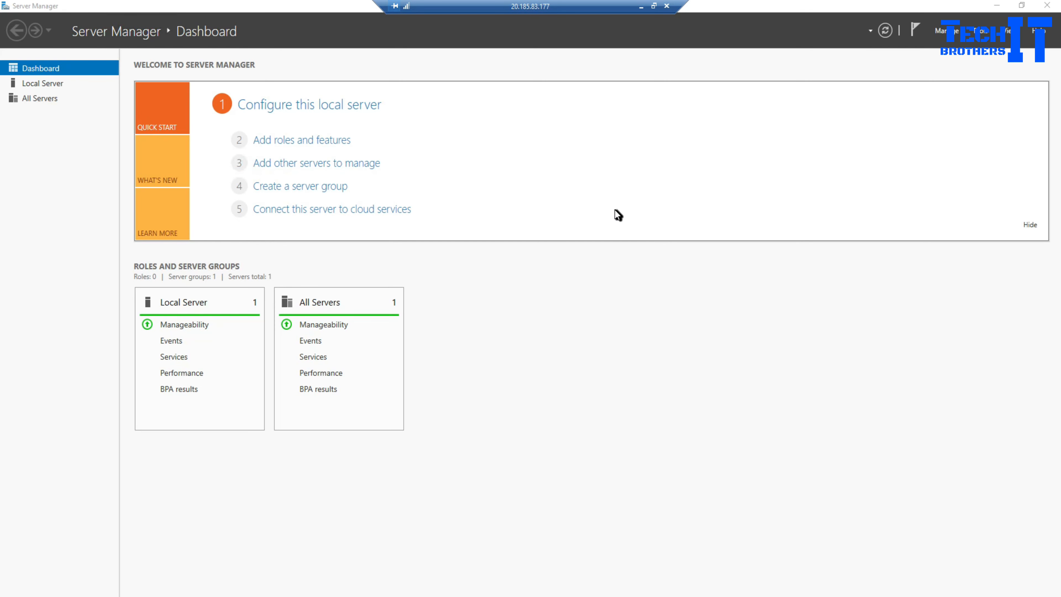
pyautogui.click(49, 84)
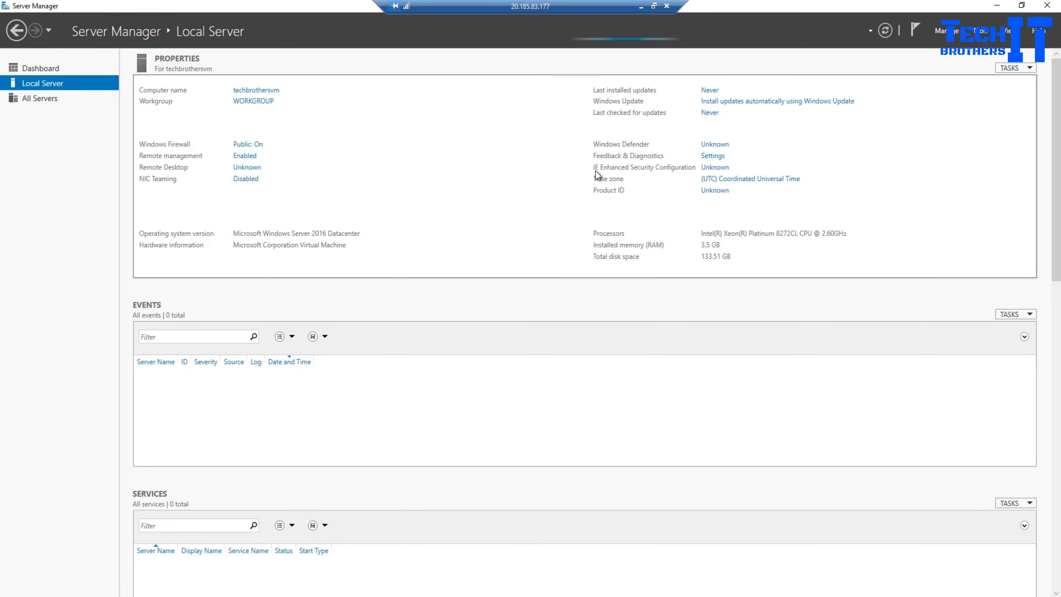
pyautogui.click(718, 169)
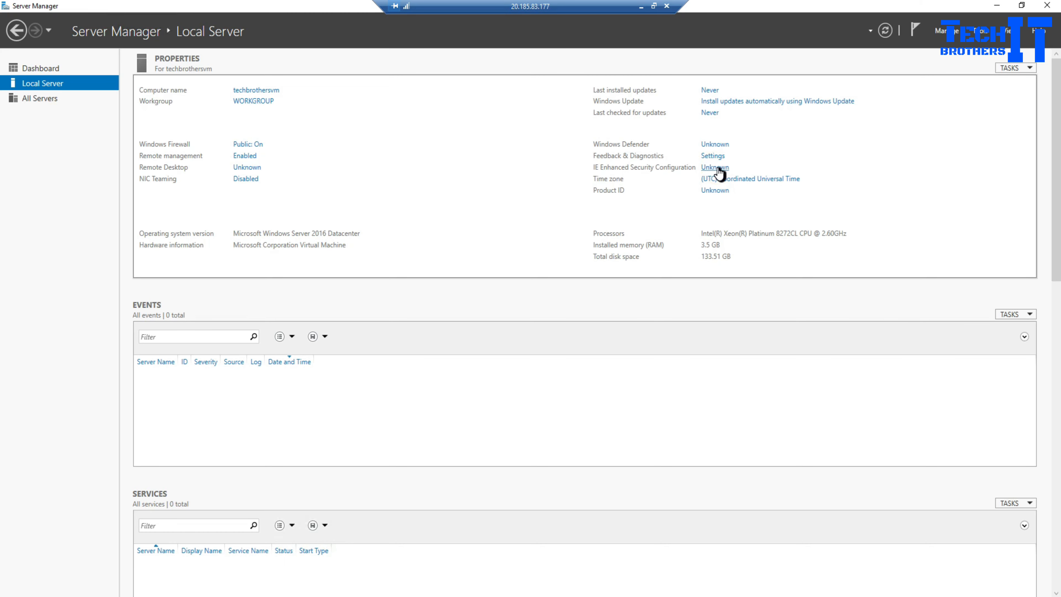
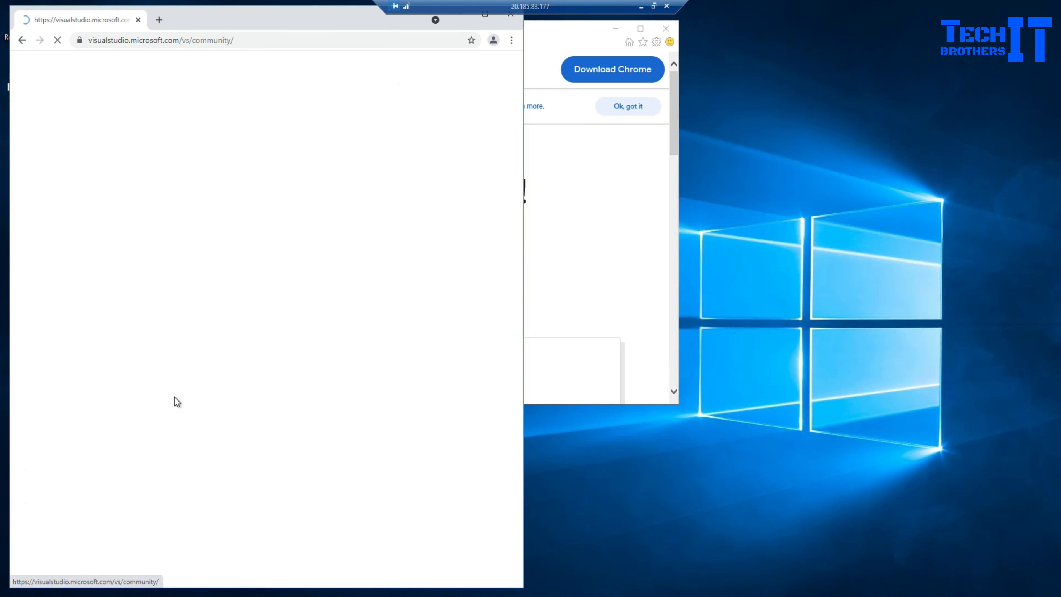
# - Download the Visual Studio Community installer and run it as administrator
pyautogui.click(102, 235)
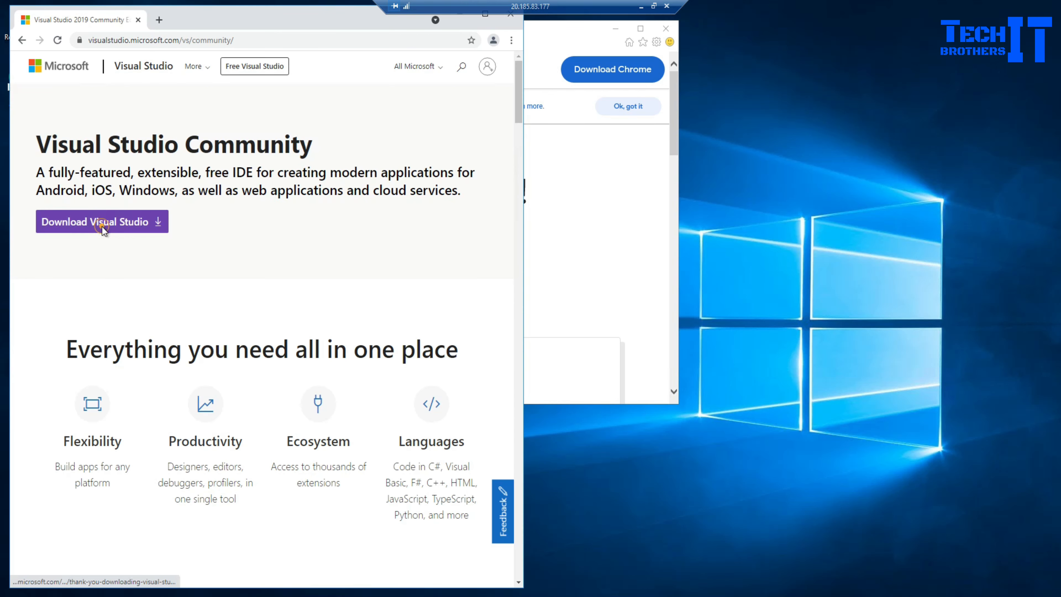
pyautogui.click(103, 231)
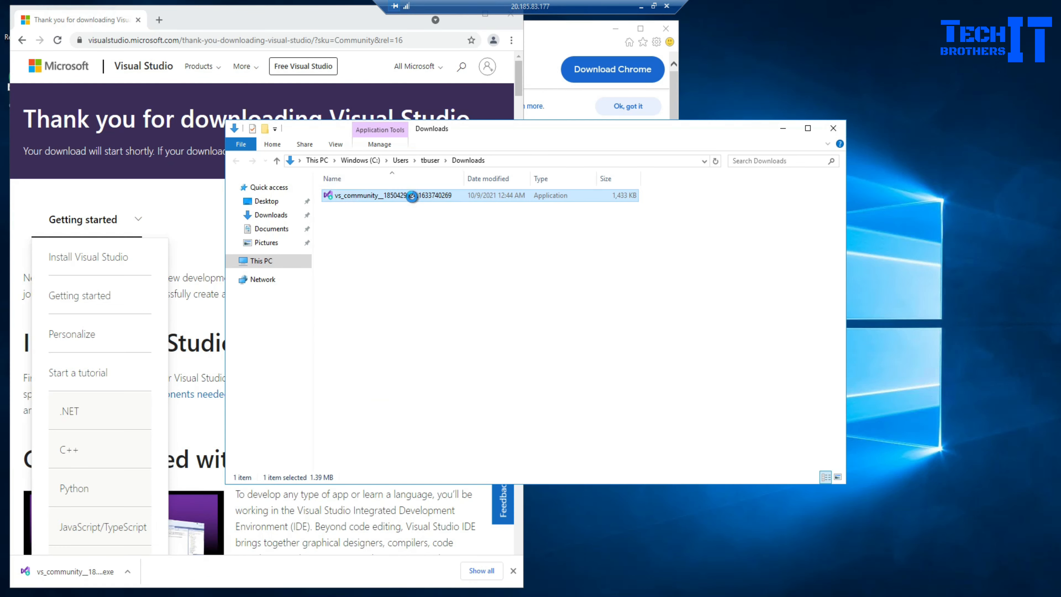
pyautogui.rightClick(412, 198)
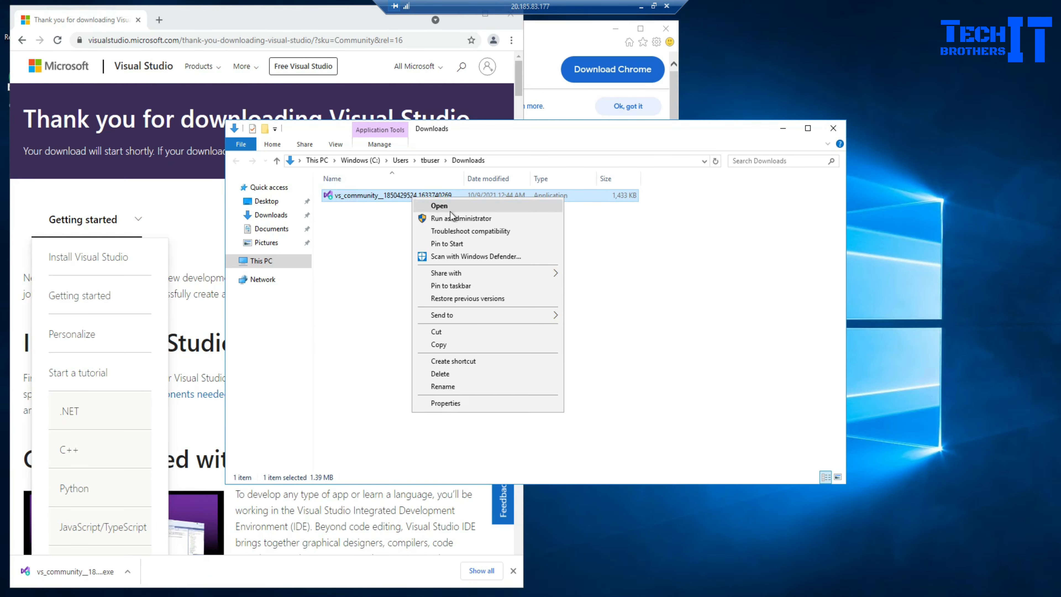
pyautogui.click(477, 220)
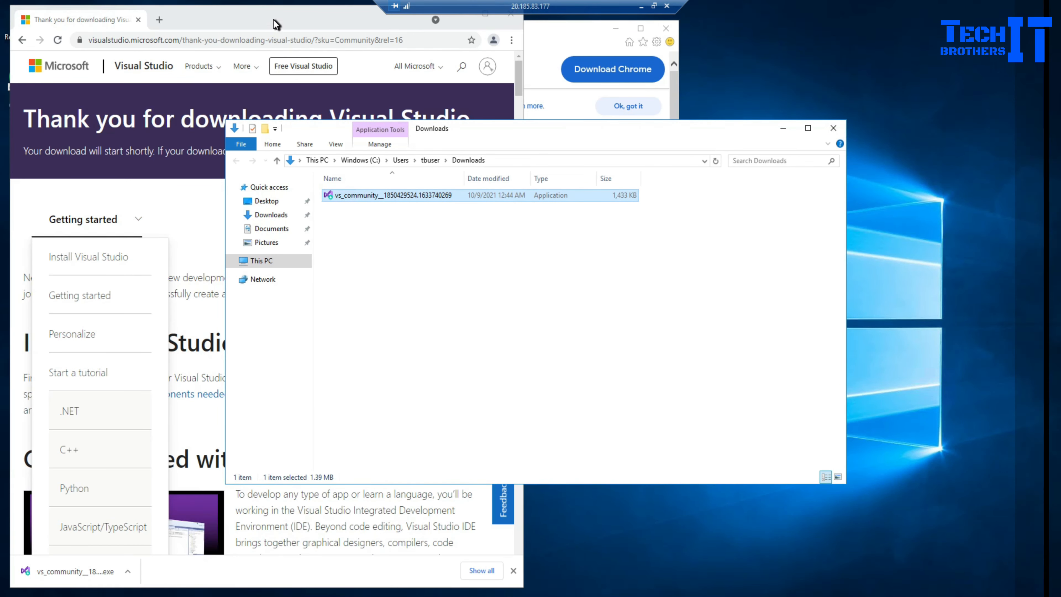
# - Search Google for 'ssms d' and download SSMS 18.10
pyautogui.click(277, 24)
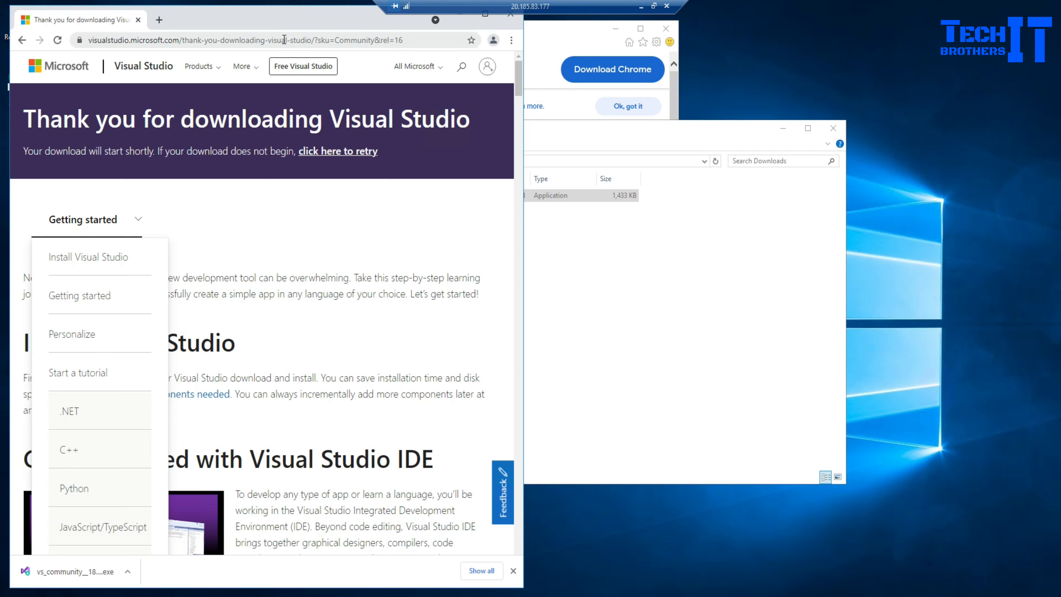
pyautogui.click(283, 40)
pyautogui.write('www.google.c')
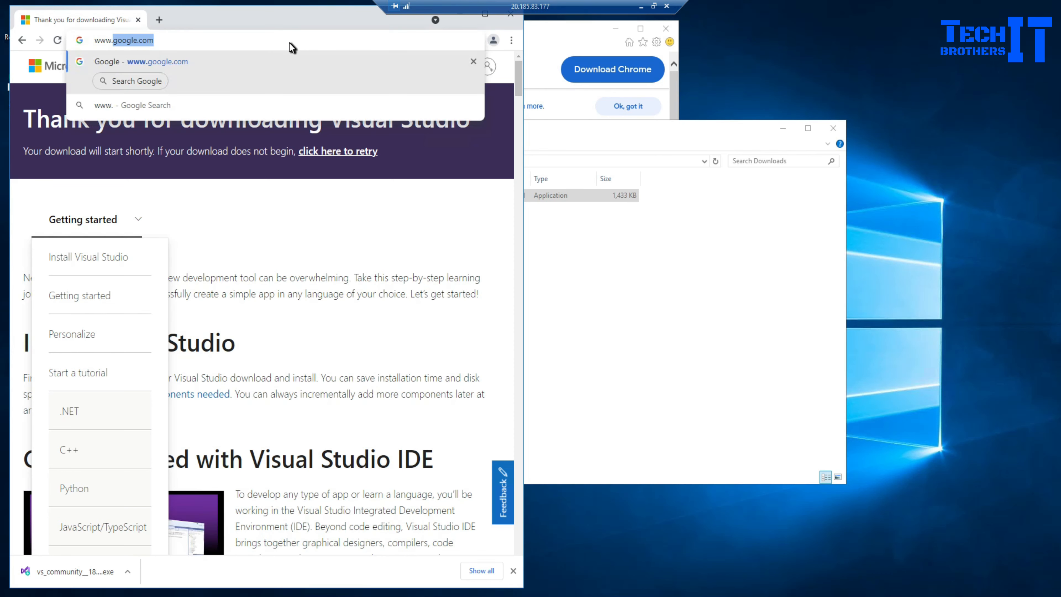
pyautogui.write('om')
pyautogui.press('Return')
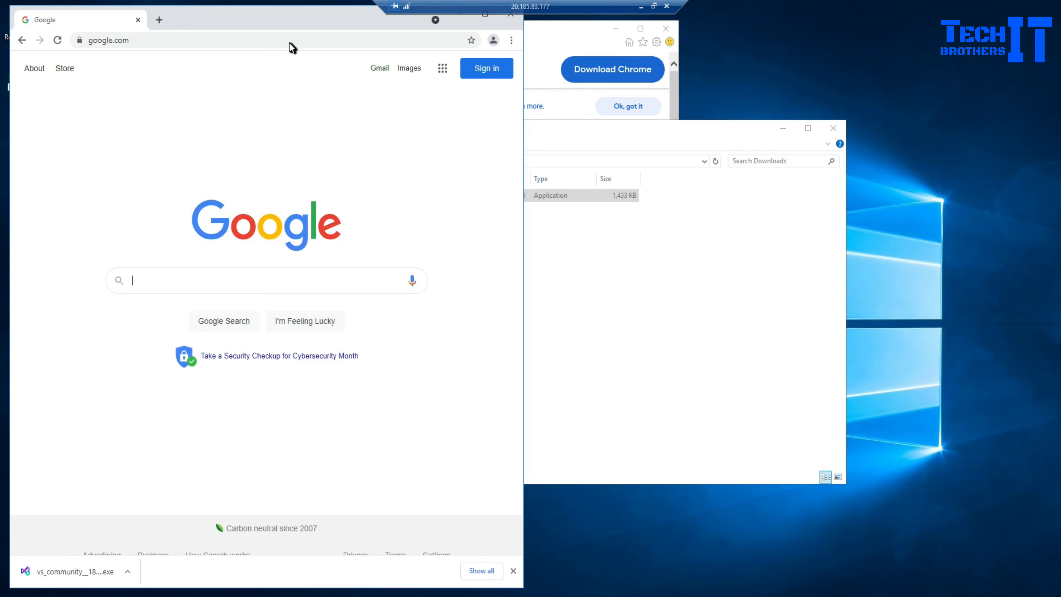
pyautogui.write('ssms d')
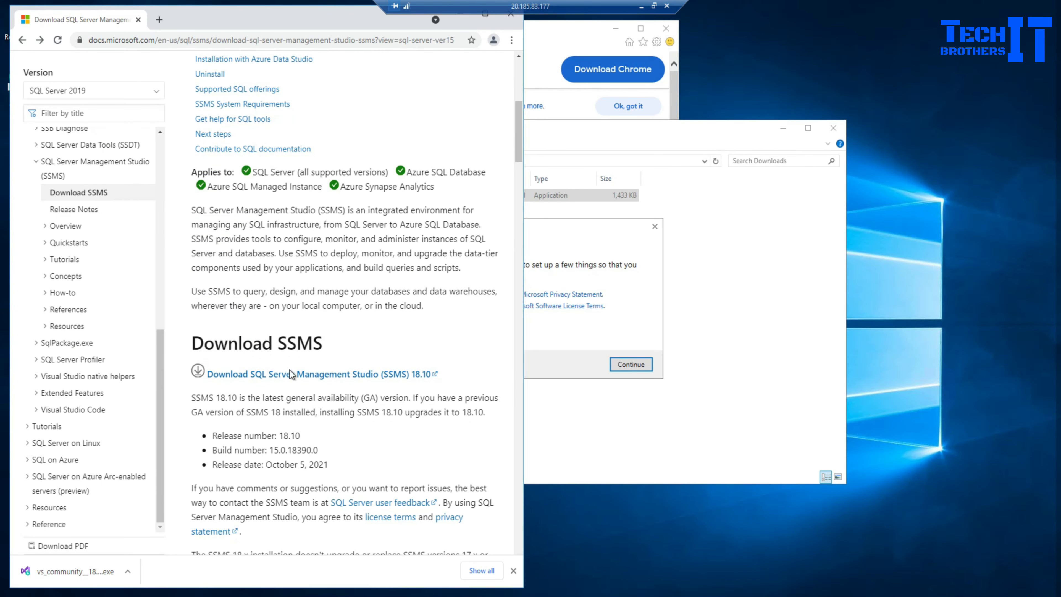
pyautogui.click(379, 374)
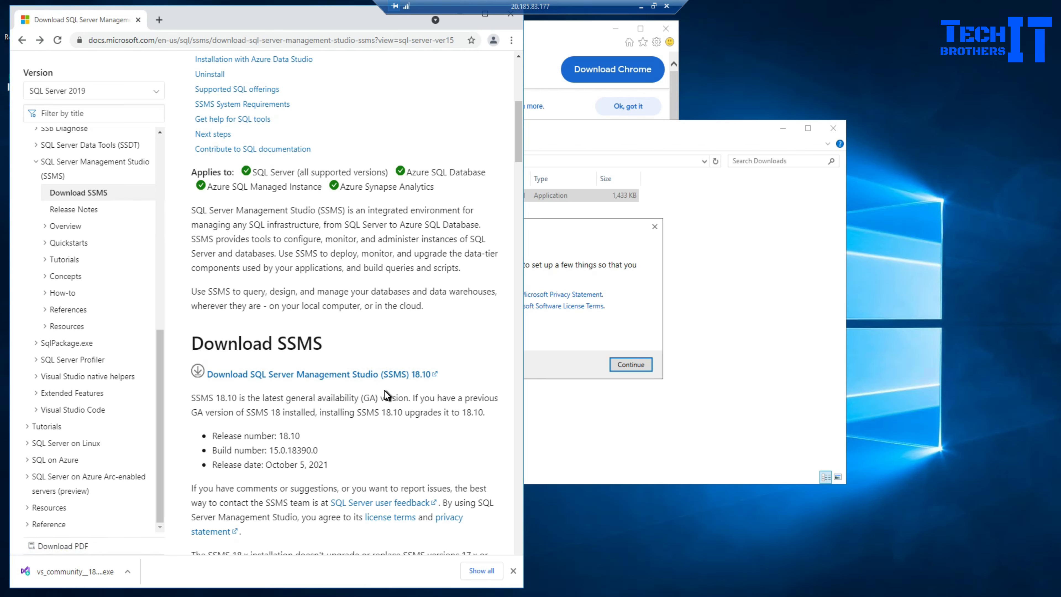
pyautogui.click(544, 369)
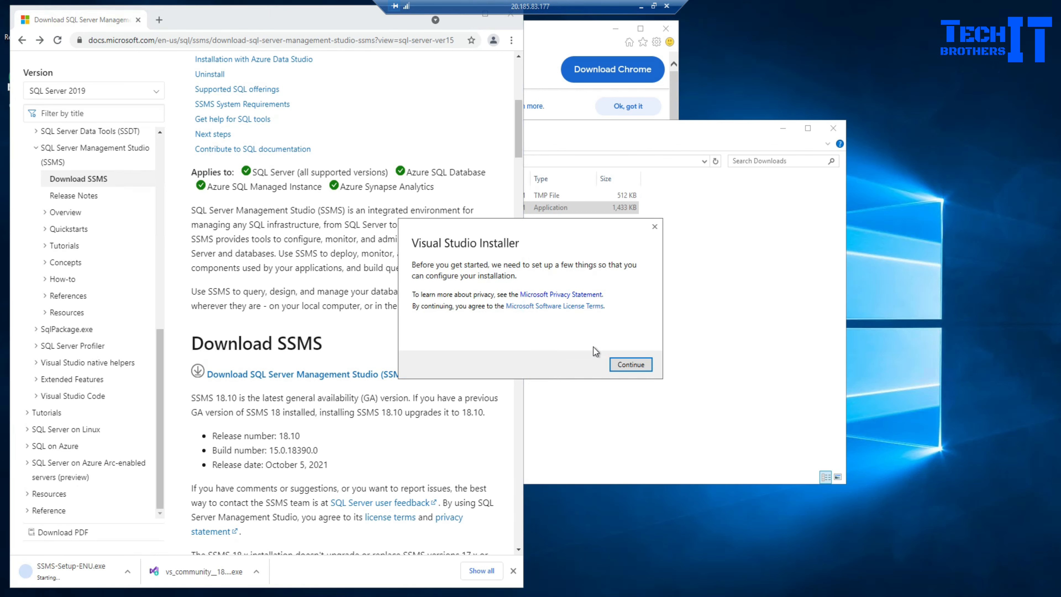
# - Install Visual Studio Community 2019 with the Data storage and processing workload, then continue without code
pyautogui.click(630, 365)
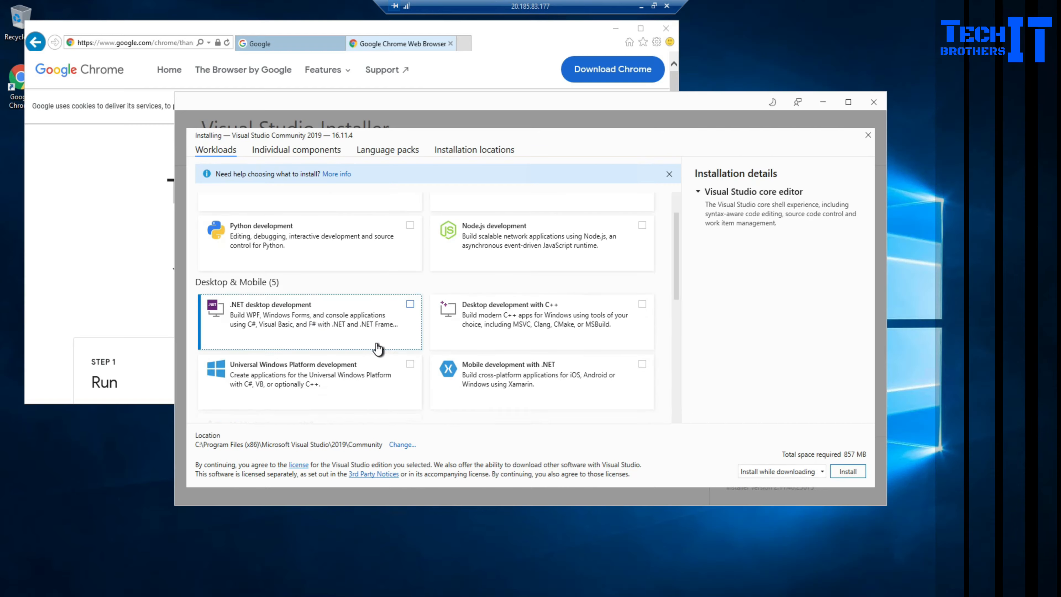
pyautogui.scroll(-5, 378, 349)
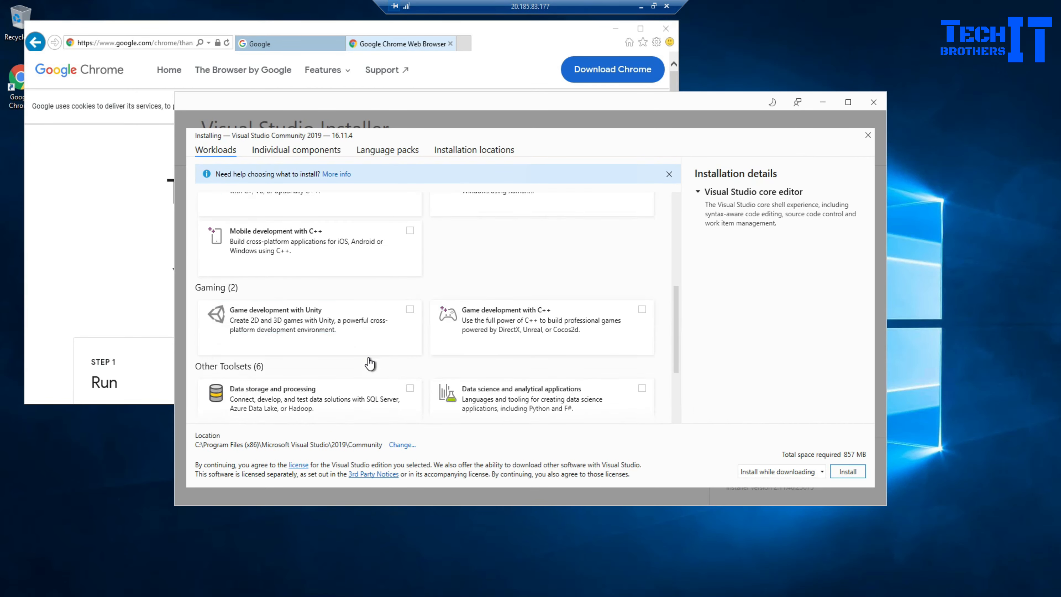
pyautogui.scroll(-1, 370, 363)
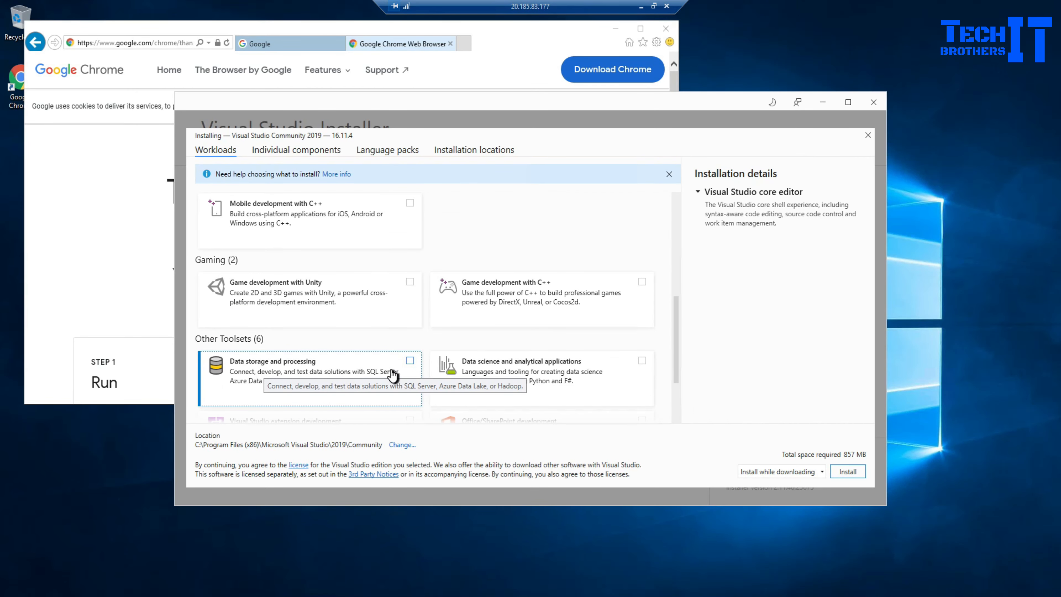
pyautogui.click(410, 361)
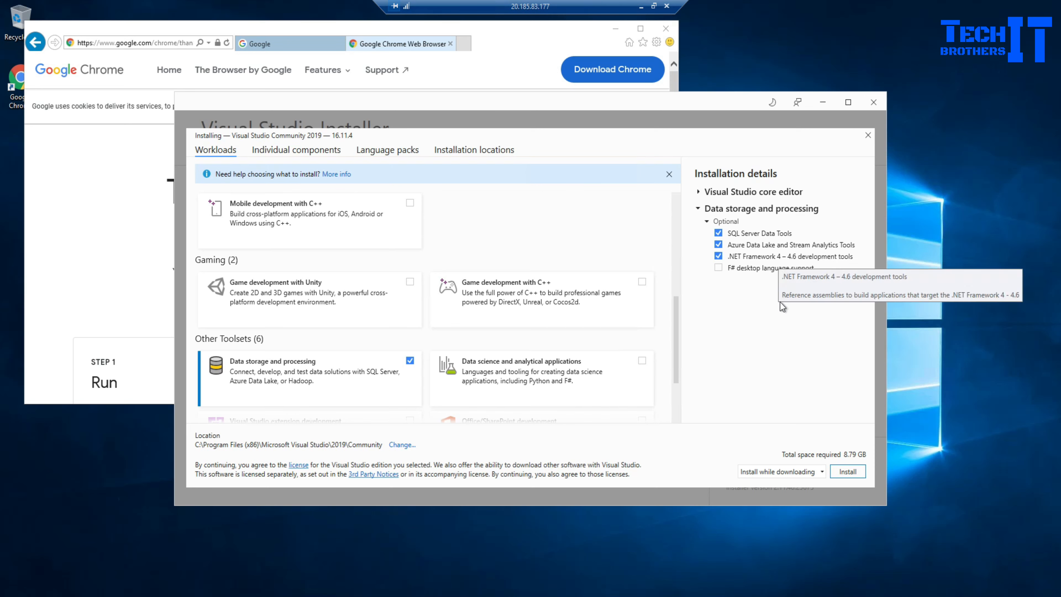
pyautogui.click(842, 475)
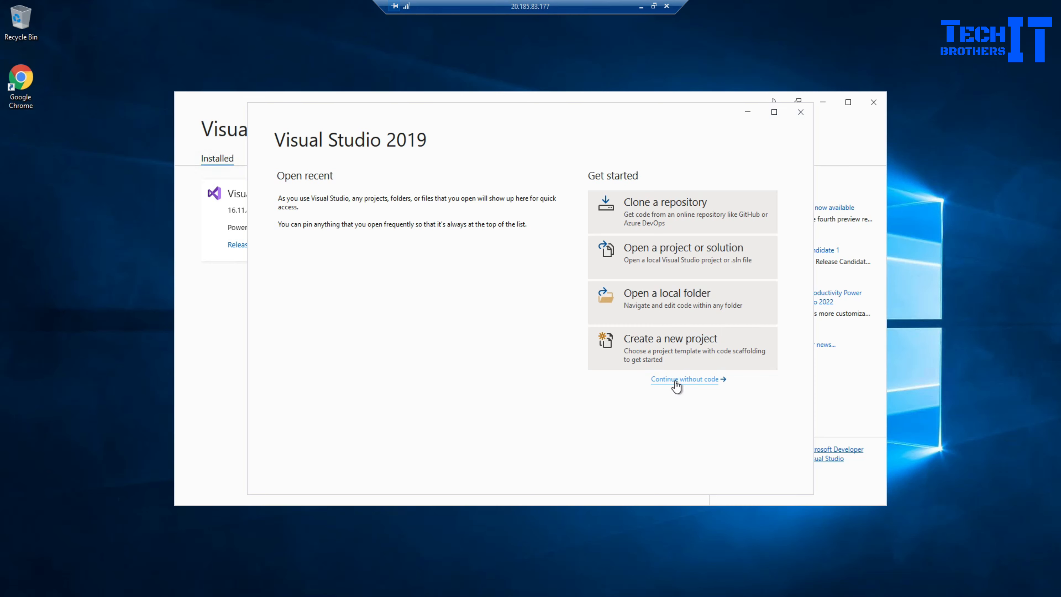
pyautogui.click(688, 381)
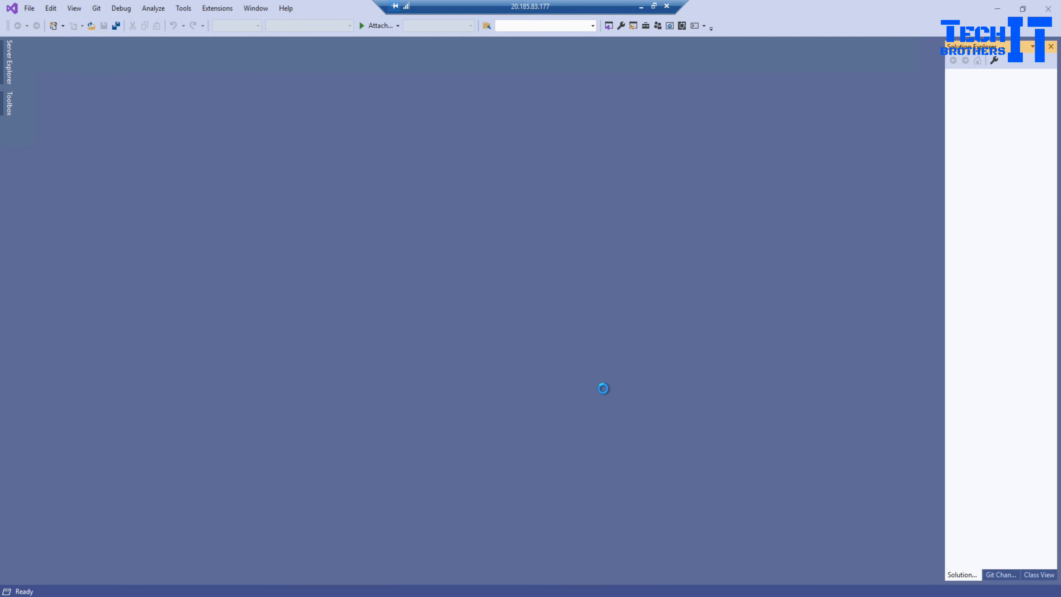
# - Search new project templates for 'integration', find none, and open Extensions > Manage Extensions
pyautogui.click(33, 9)
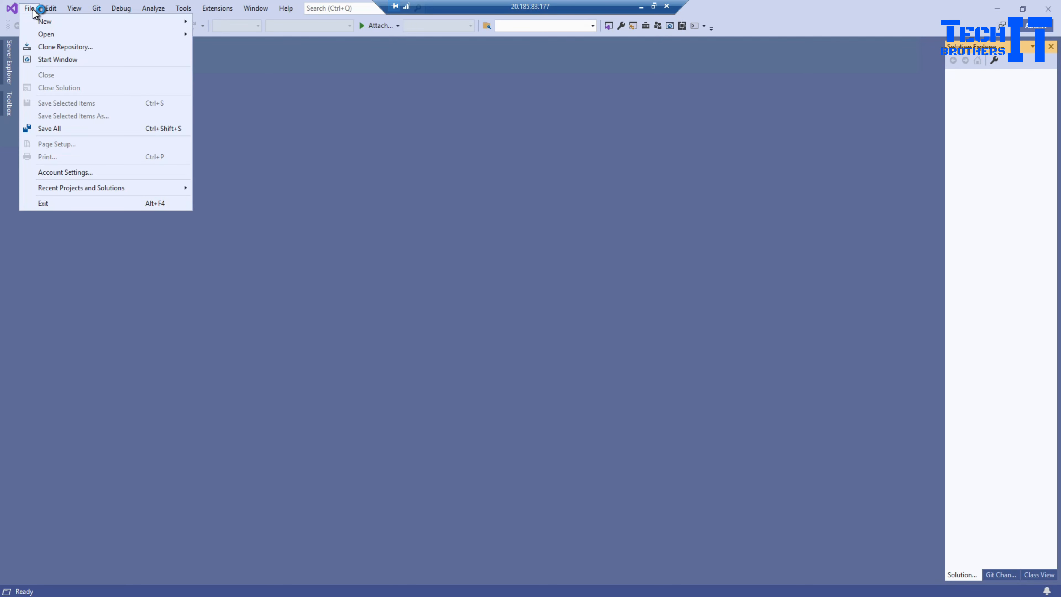
pyautogui.moveTo(58, 21)
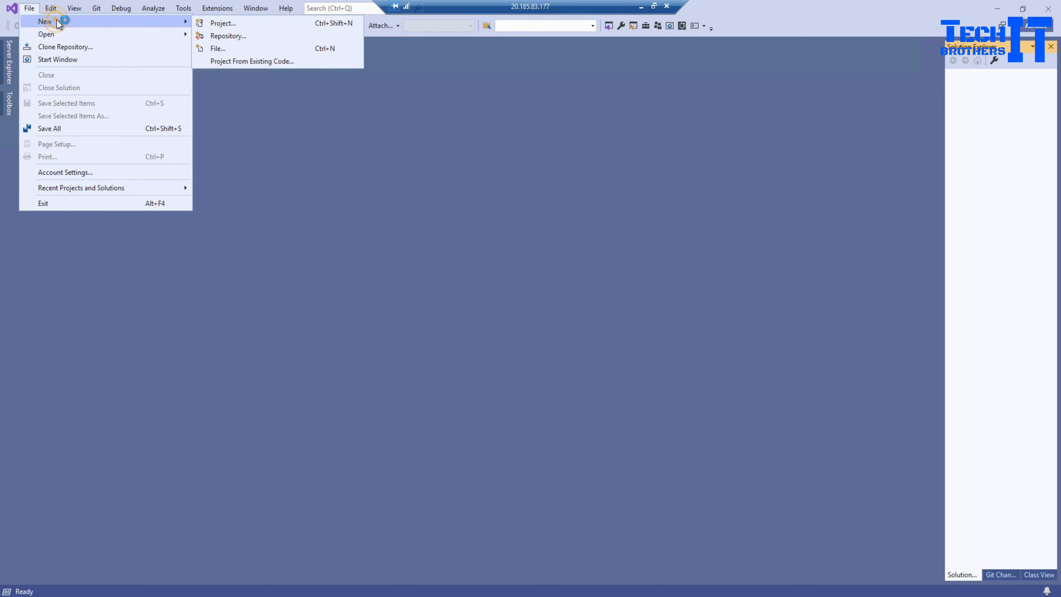
pyautogui.click(202, 23)
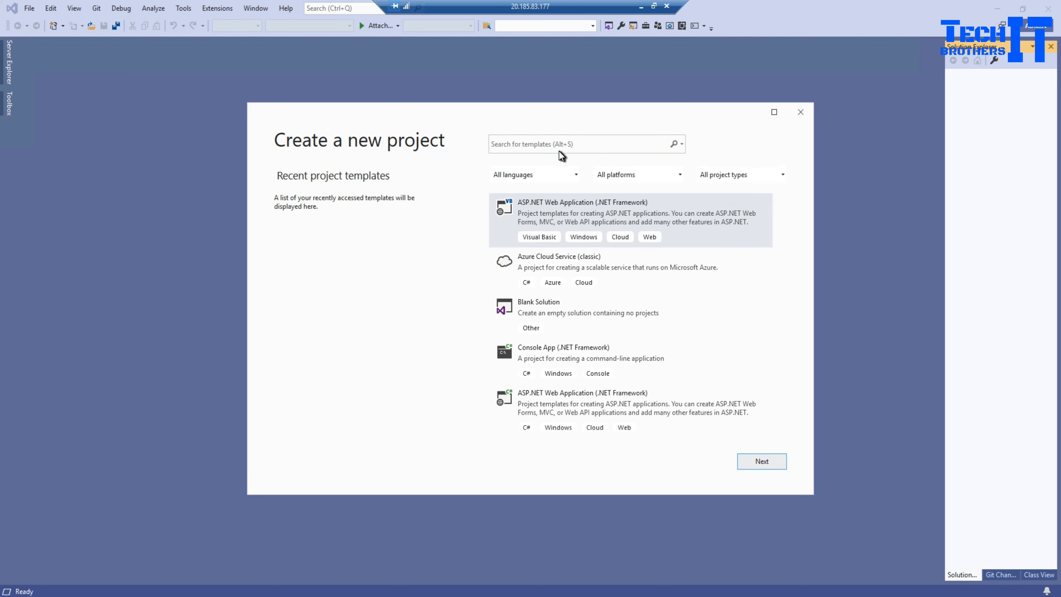
pyautogui.click(575, 143)
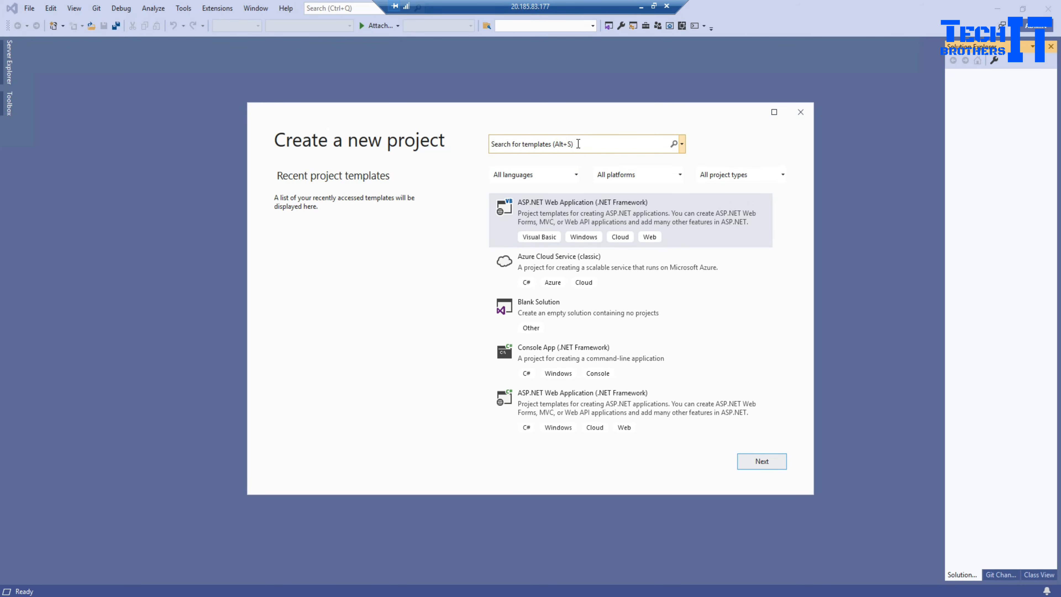
pyautogui.click(580, 142)
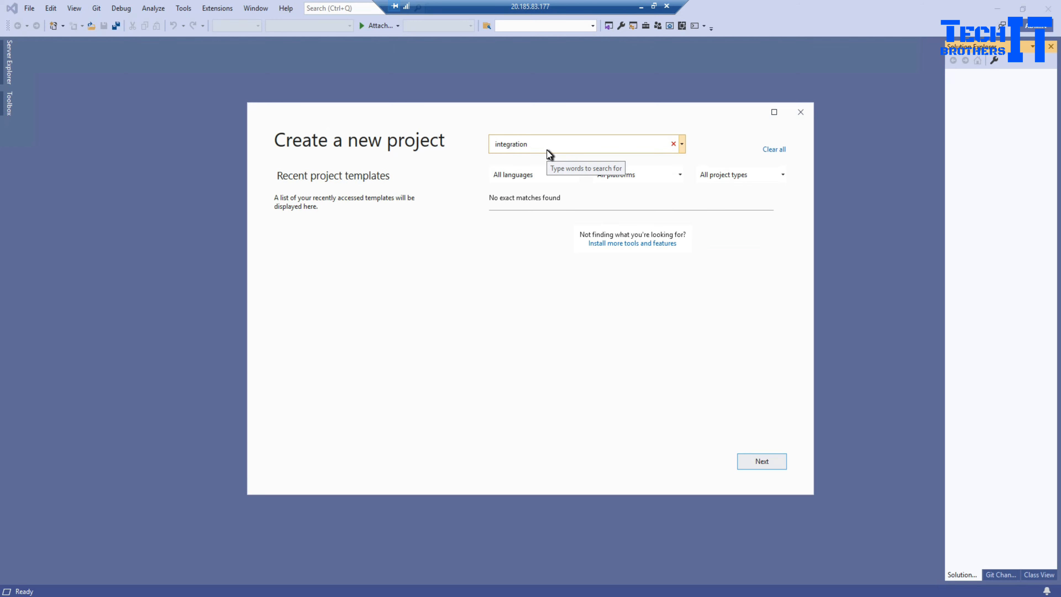
pyautogui.click(812, 112)
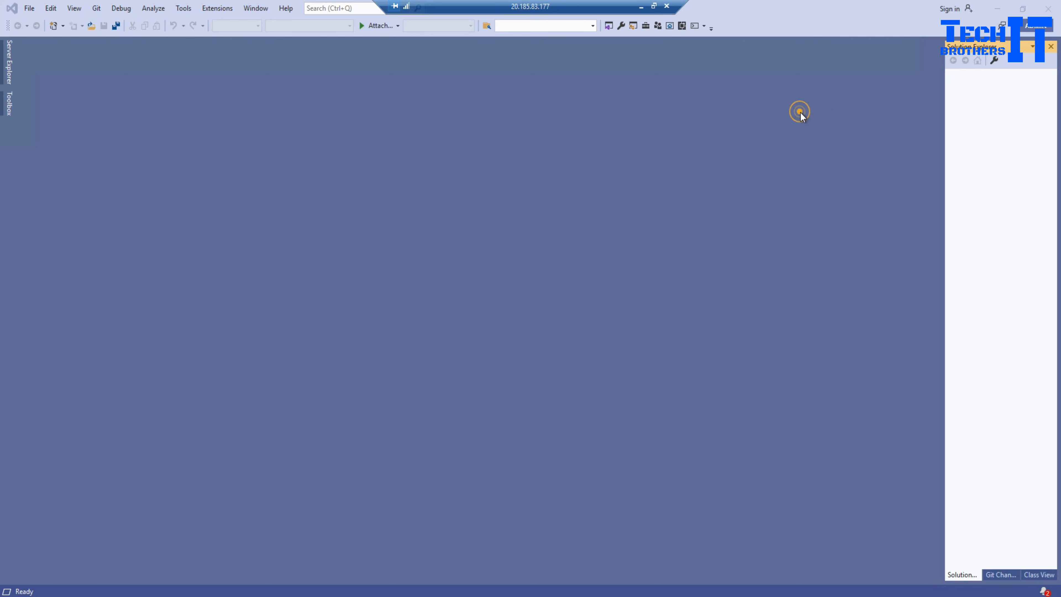
pyautogui.click(225, 9)
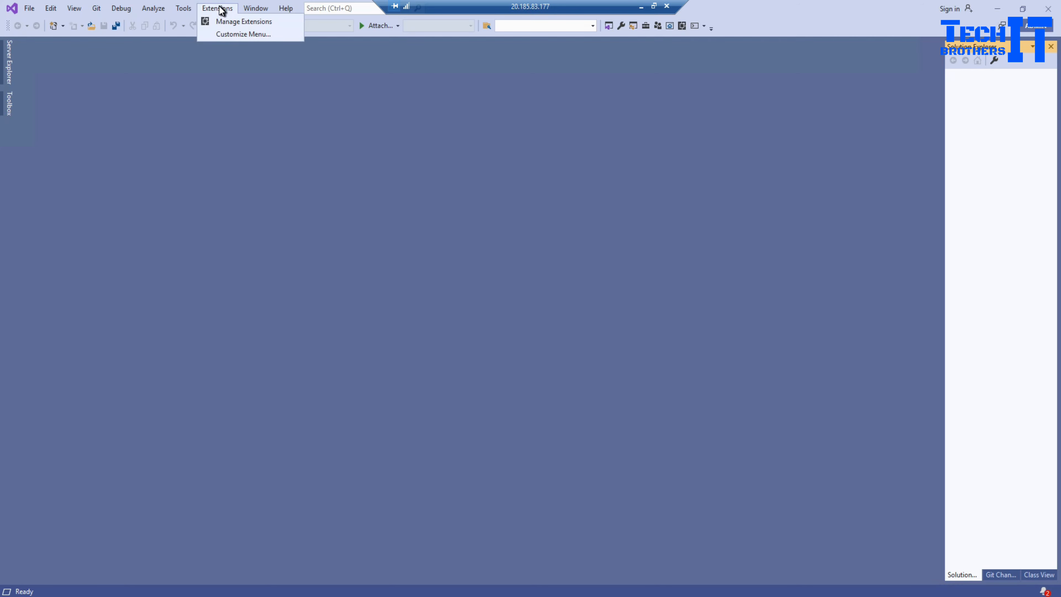
pyautogui.click(252, 22)
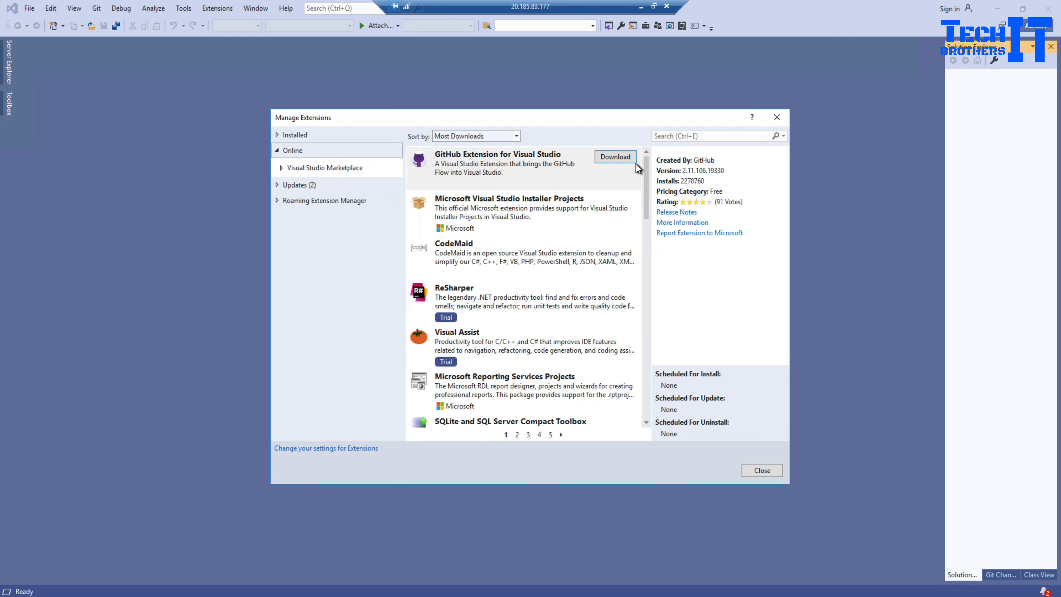
# - Search extensions for 'integration' and download SQL Server Integration Services Projects in Chrome
pyautogui.click(705, 134)
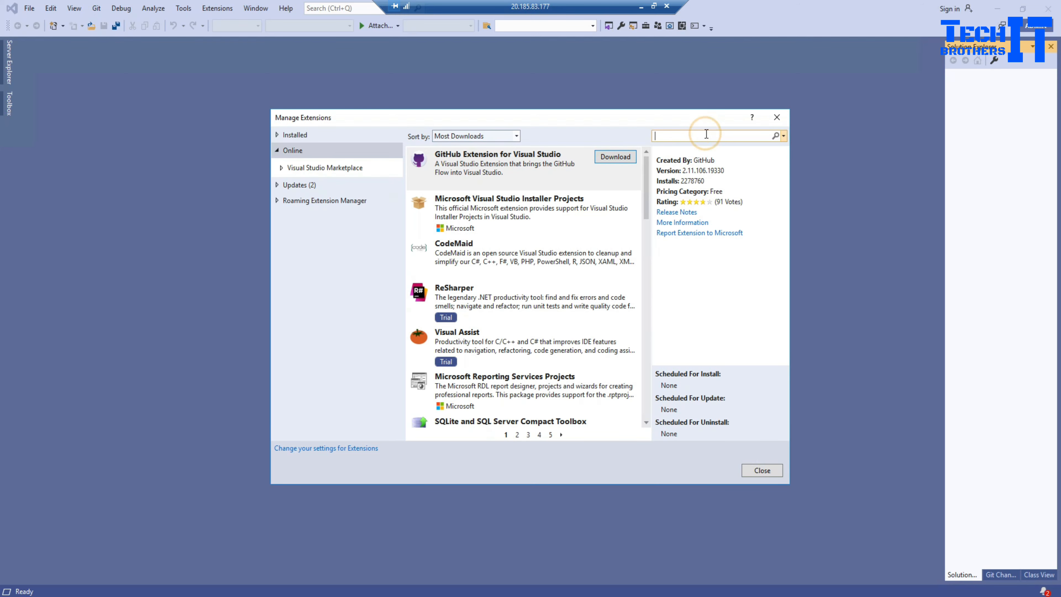
pyautogui.write('integration')
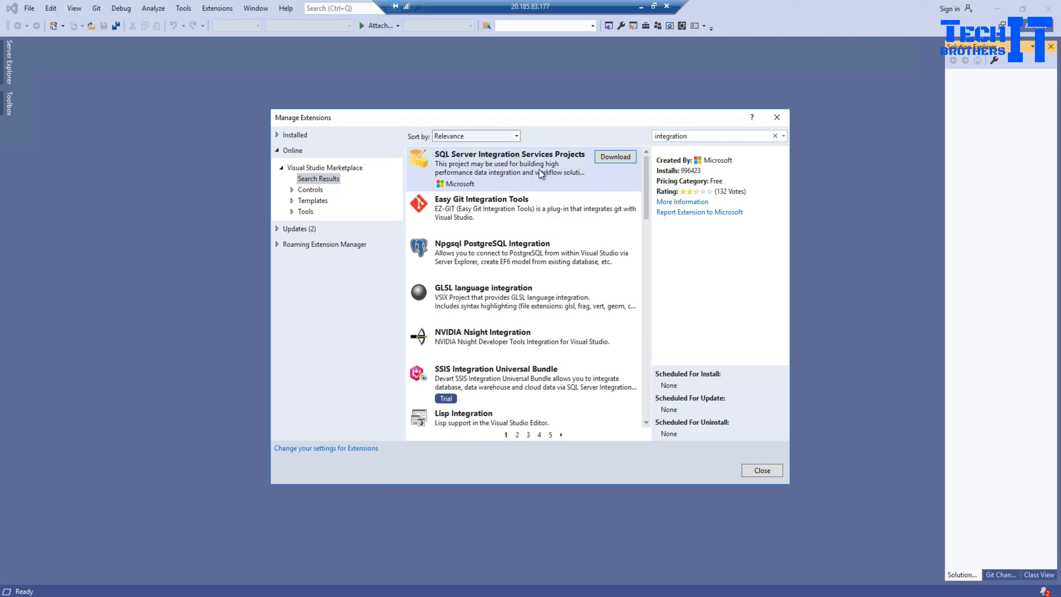
pyautogui.click(627, 160)
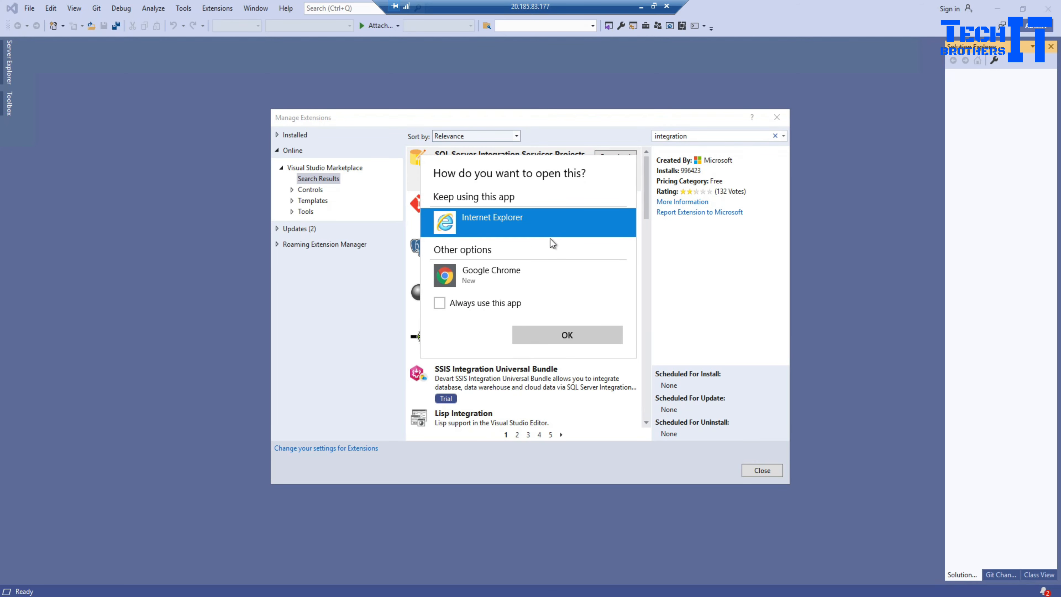
pyautogui.click(508, 276)
pyautogui.click(558, 336)
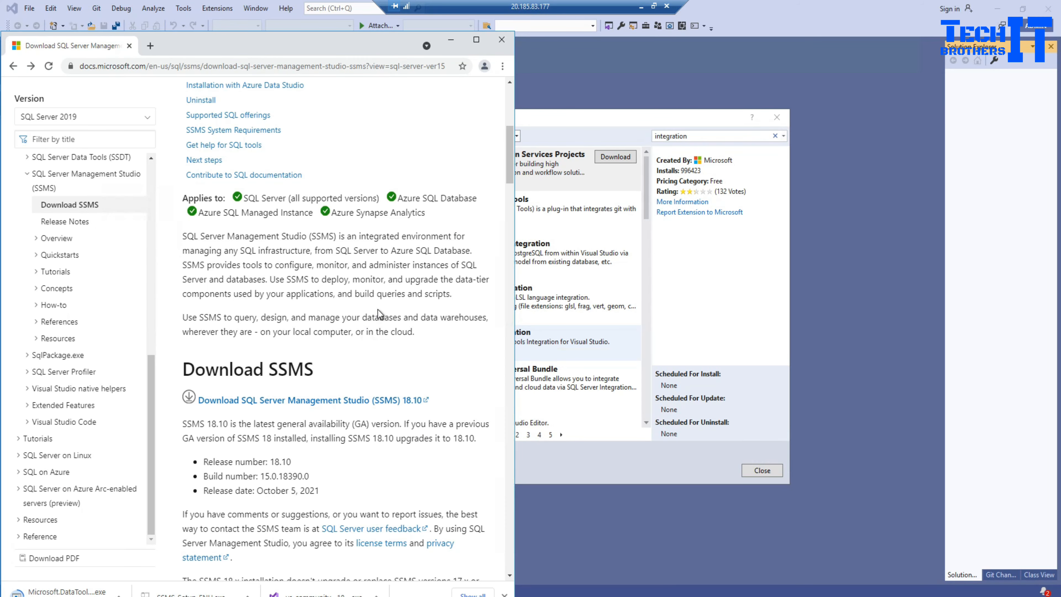
# - Run the downloaded Microsoft.DataTools.IntegrationServices installer as administrator in English
pyautogui.click(476, 39)
pyautogui.click(117, 581)
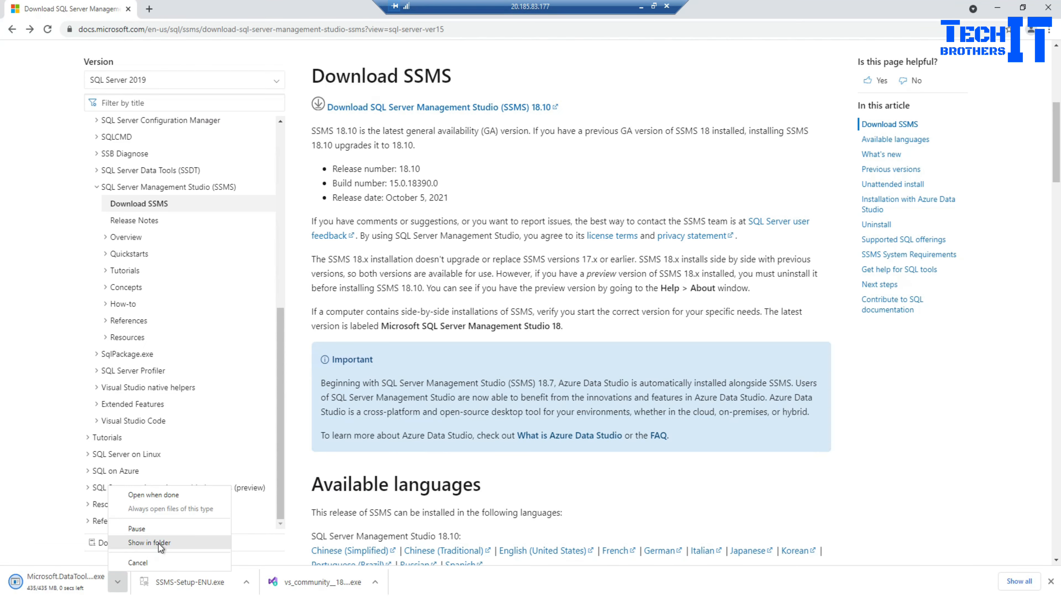
pyautogui.click(159, 543)
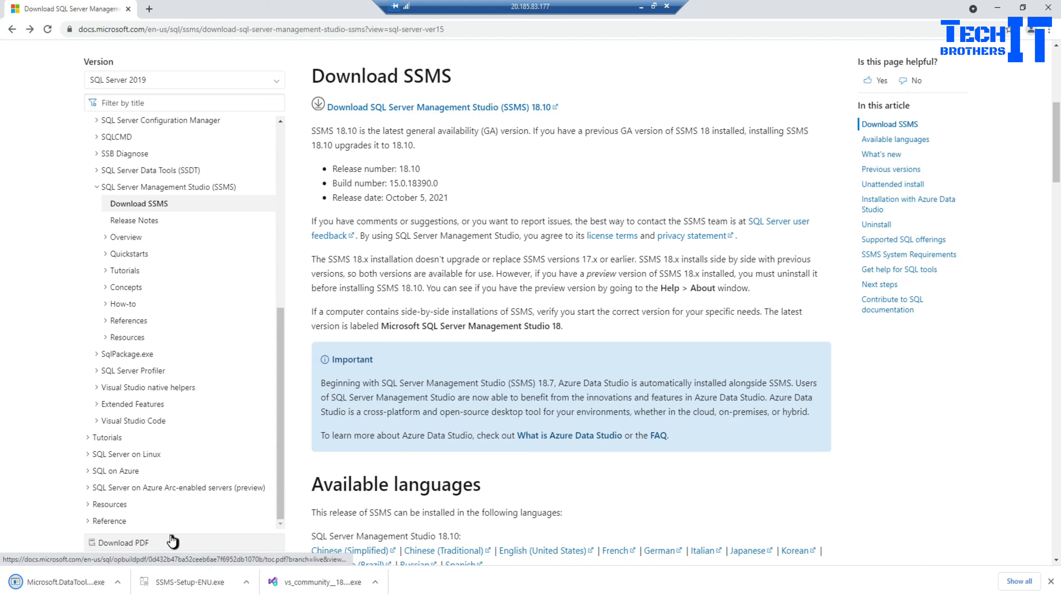
pyautogui.click(403, 232)
pyautogui.rightClick(424, 267)
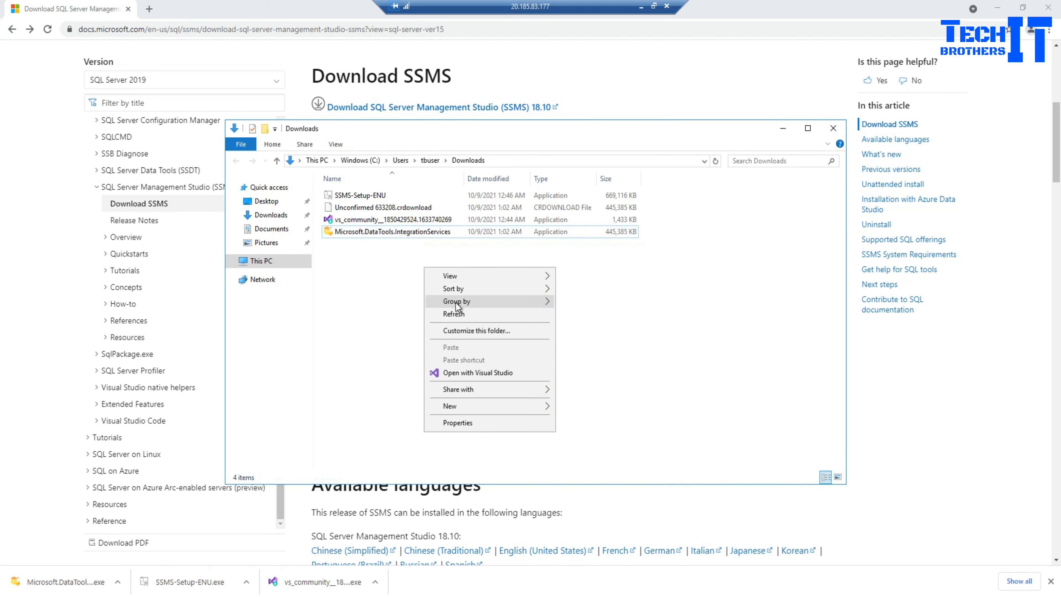
pyautogui.click(464, 316)
pyautogui.click(394, 196)
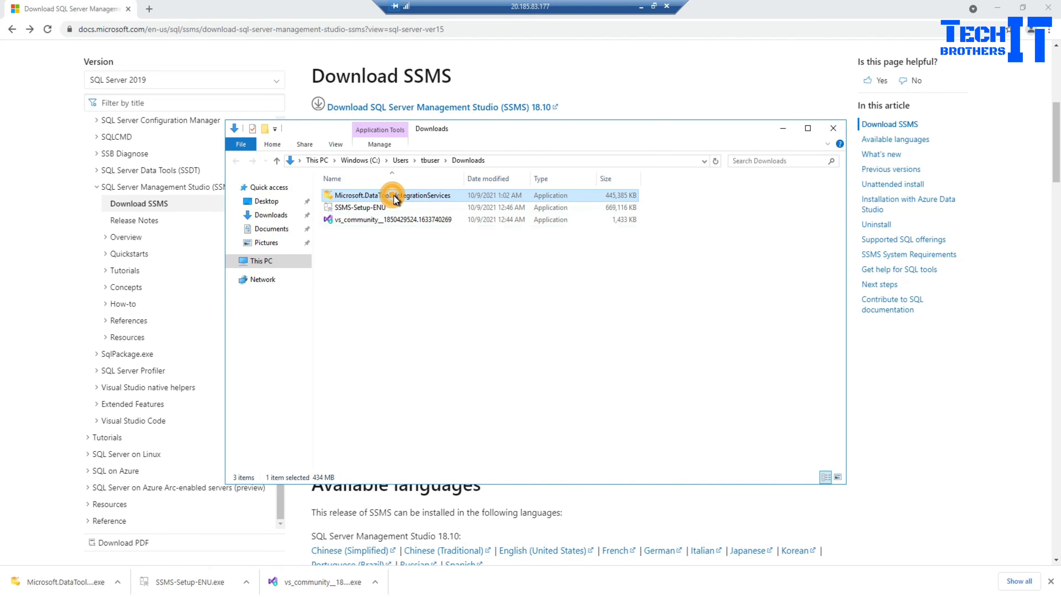
pyautogui.rightClick(394, 196)
pyautogui.click(424, 217)
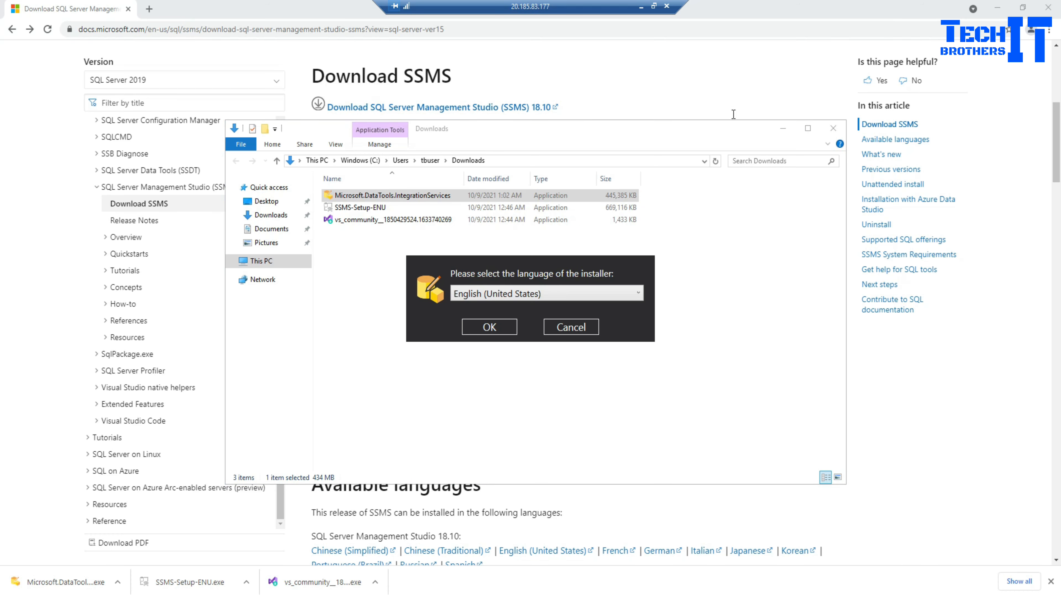
pyautogui.click(489, 327)
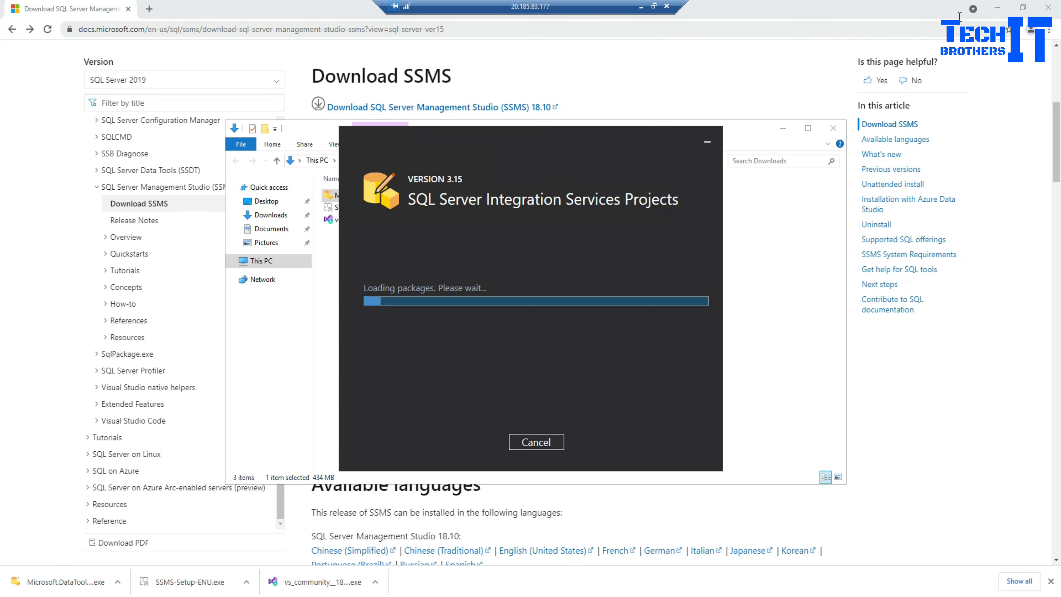
# - Close the browser and Manage Extensions window, and move past the installer welcome page
pyautogui.click(960, 16)
pyautogui.click(1040, 10)
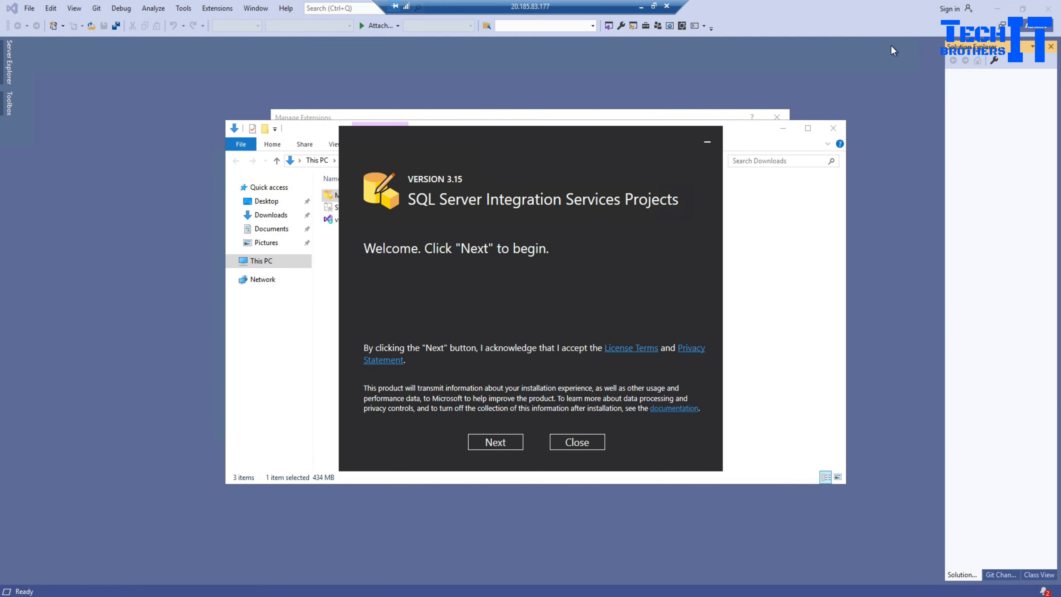
pyautogui.click(889, 21)
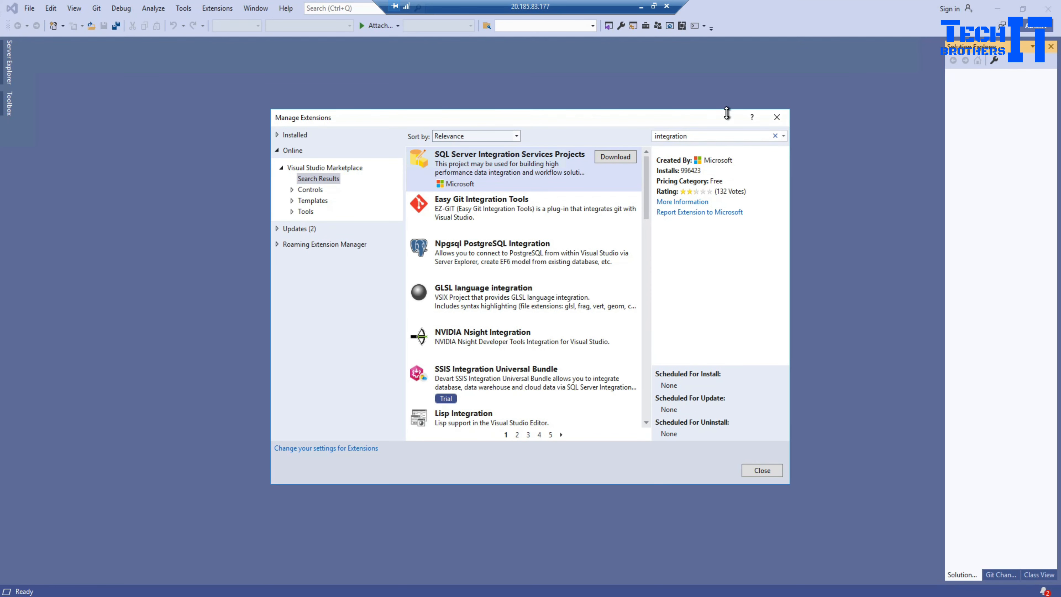
pyautogui.click(777, 117)
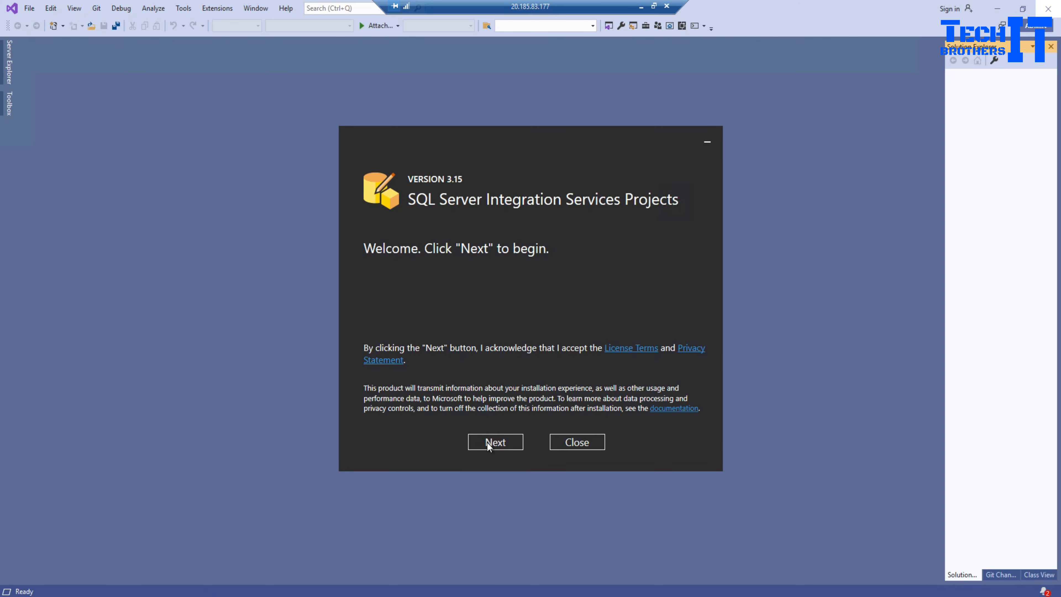
pyautogui.click(488, 446)
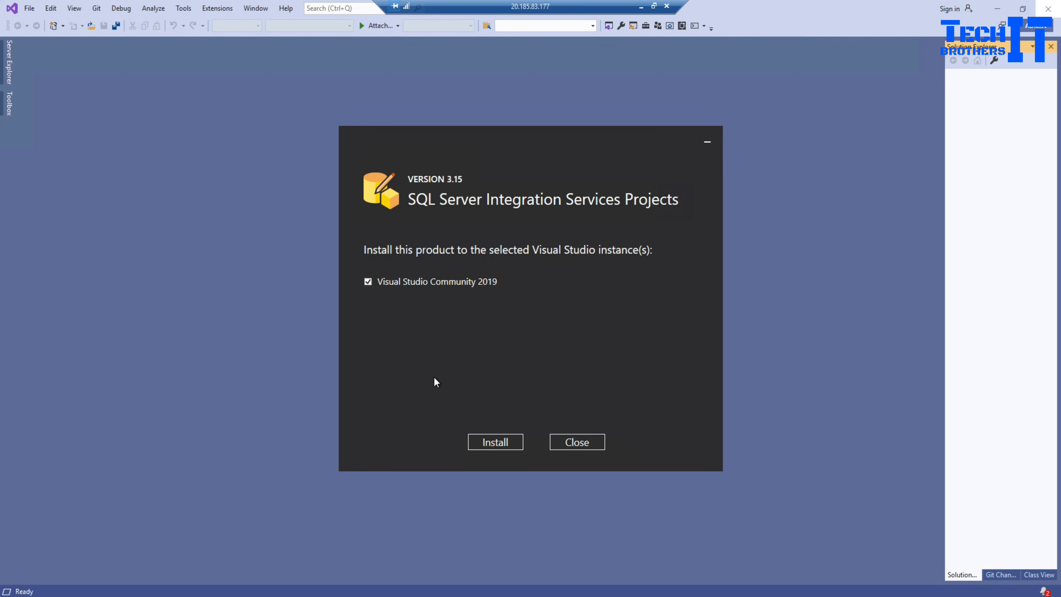
# - Install SSIS Projects into Visual Studio Community 2019, closing Visual Studio Installer and Explorer to retry
pyautogui.click(498, 445)
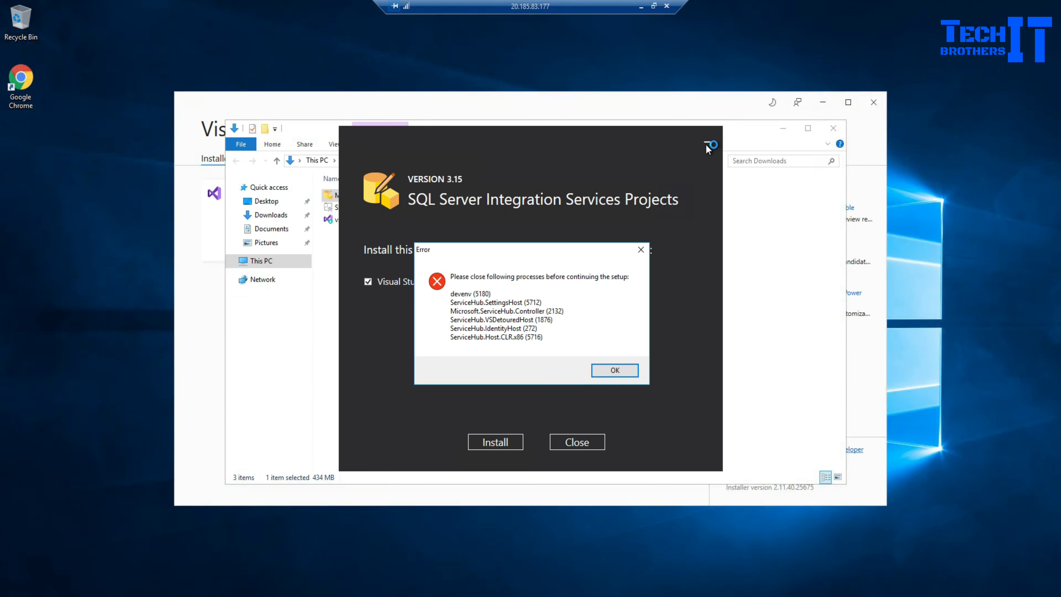
pyautogui.click(741, 110)
pyautogui.click(875, 102)
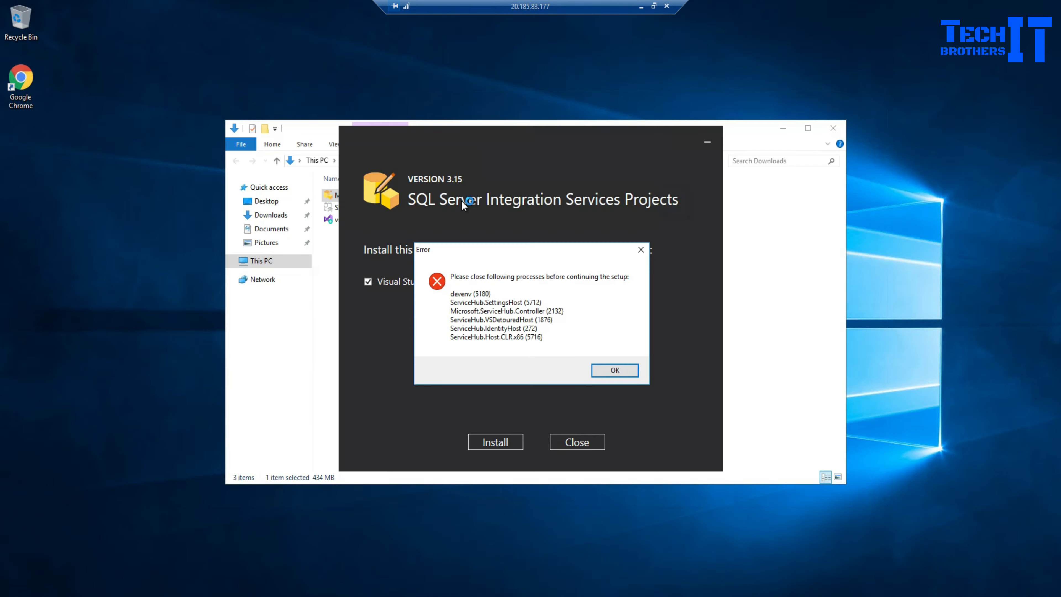
pyautogui.click(760, 129)
pyautogui.click(832, 128)
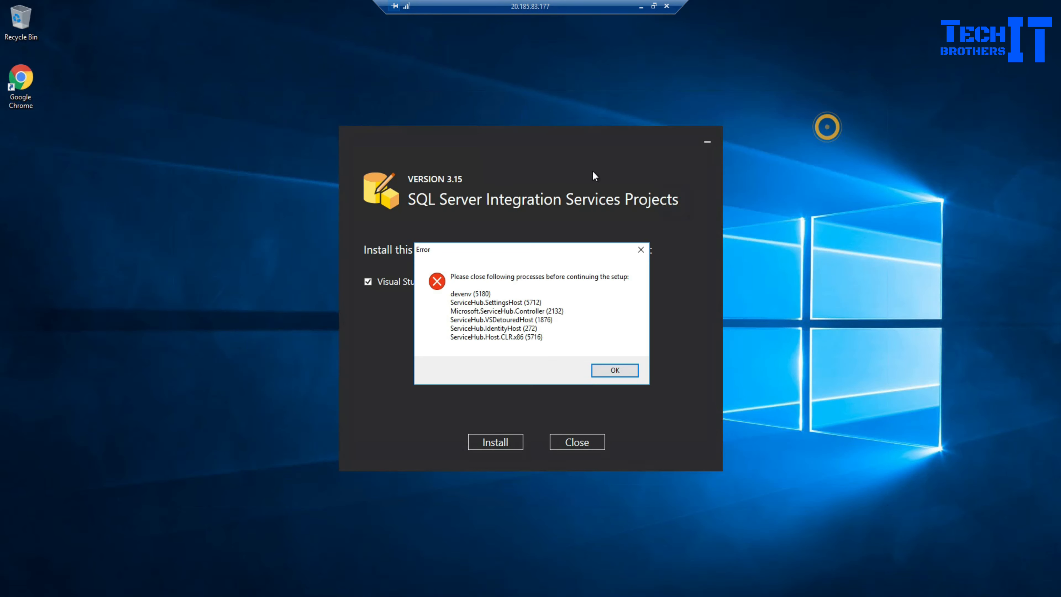
pyautogui.click(598, 370)
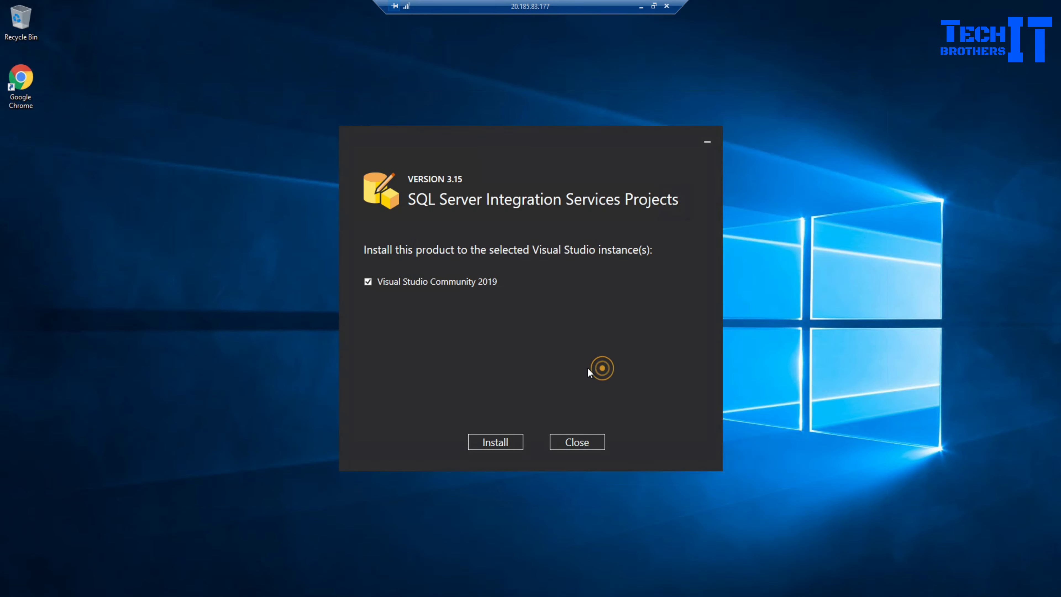
pyautogui.click(494, 445)
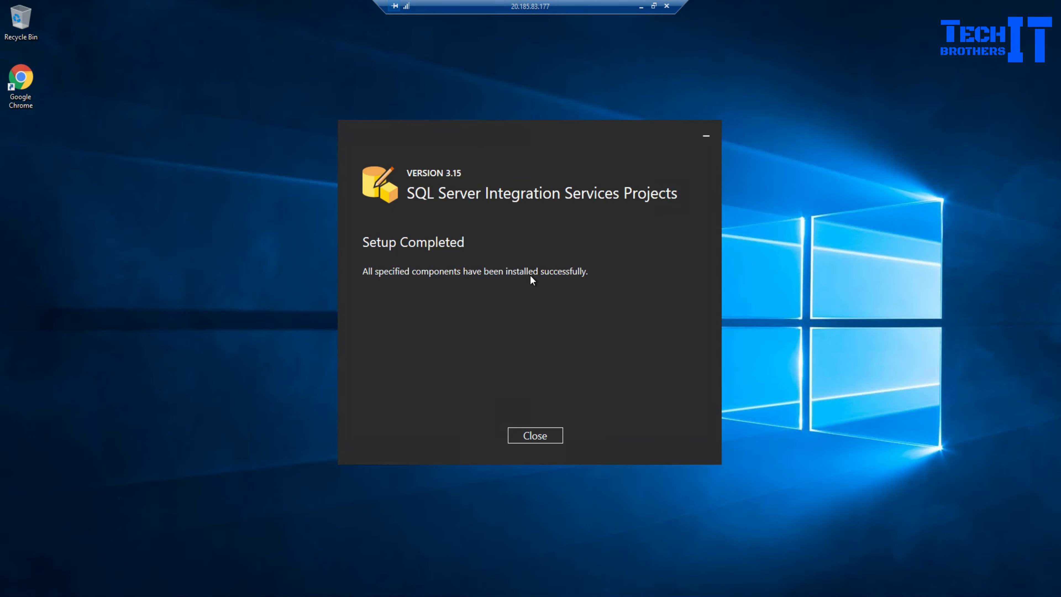
pyautogui.click(544, 437)
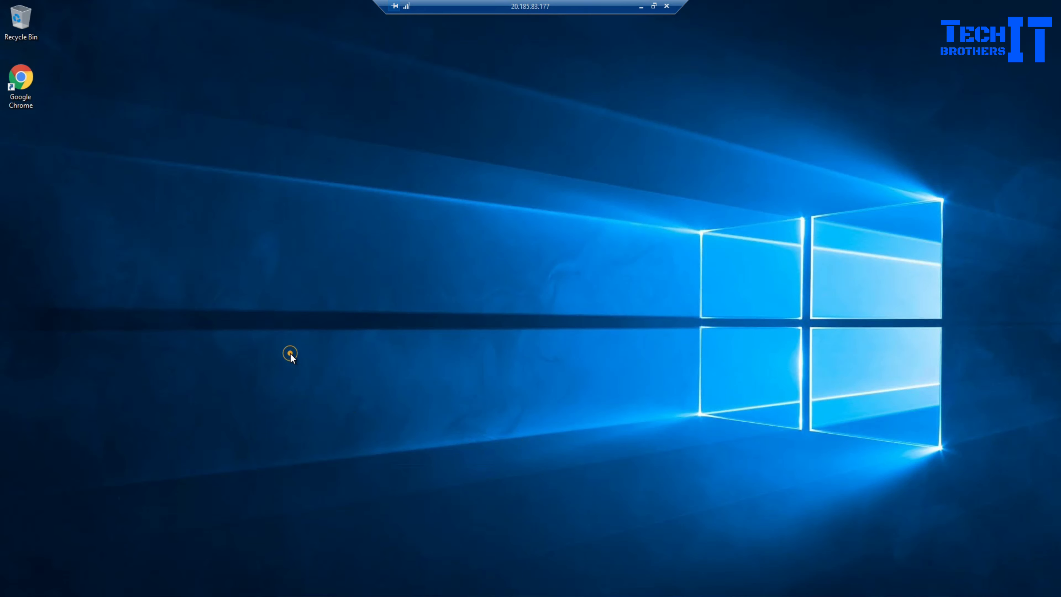
pyautogui.press('super')
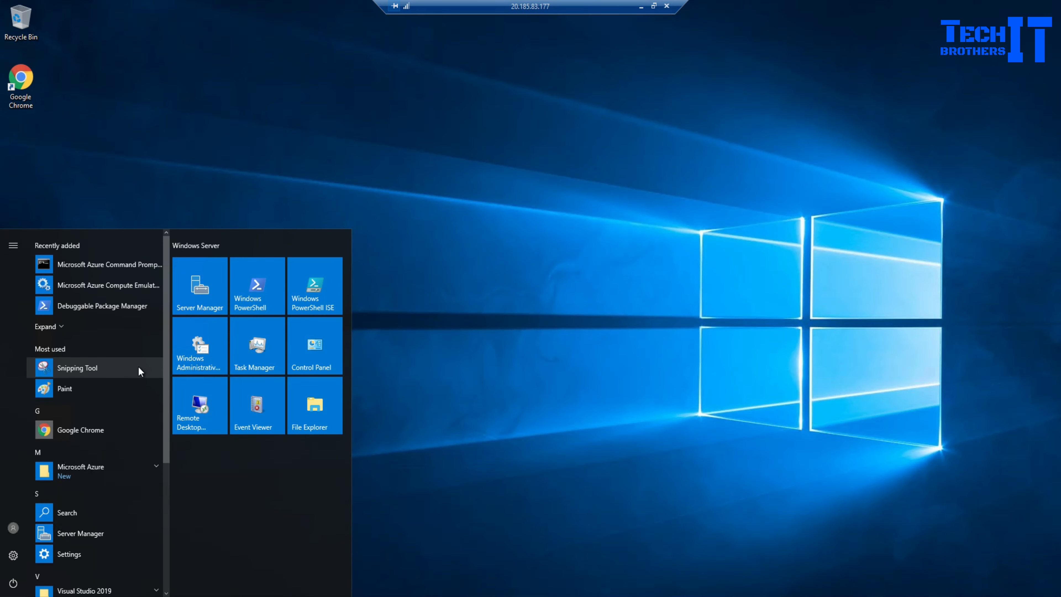
# - Launch Visual Studio 2019 from Start and open Downloads in File Explorer to find SSMS-Setup-ENU
pyautogui.click(167, 310)
pyautogui.scroll(-3, 170, 369)
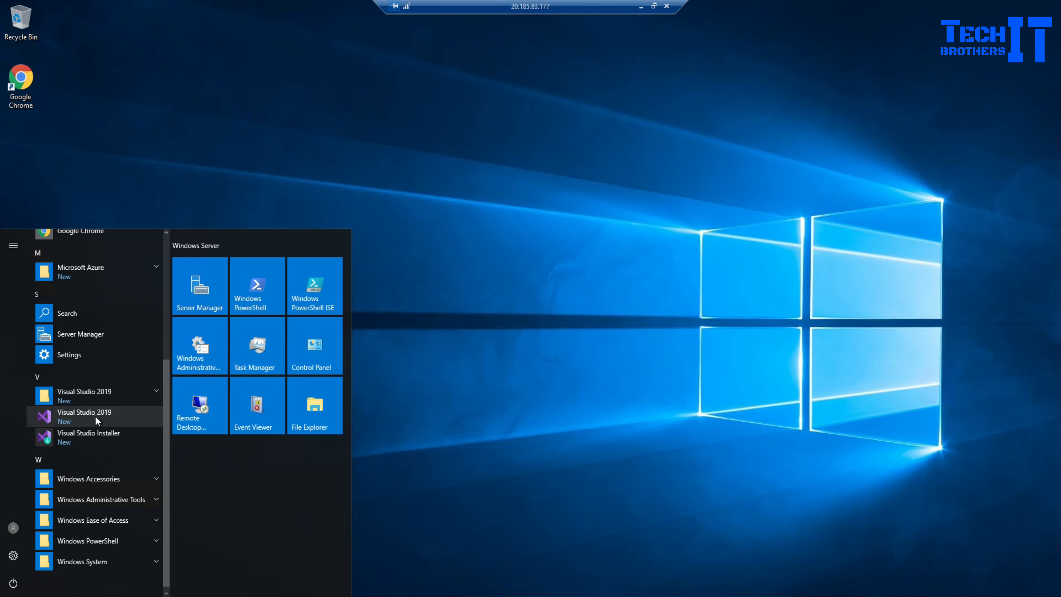
pyautogui.click(94, 415)
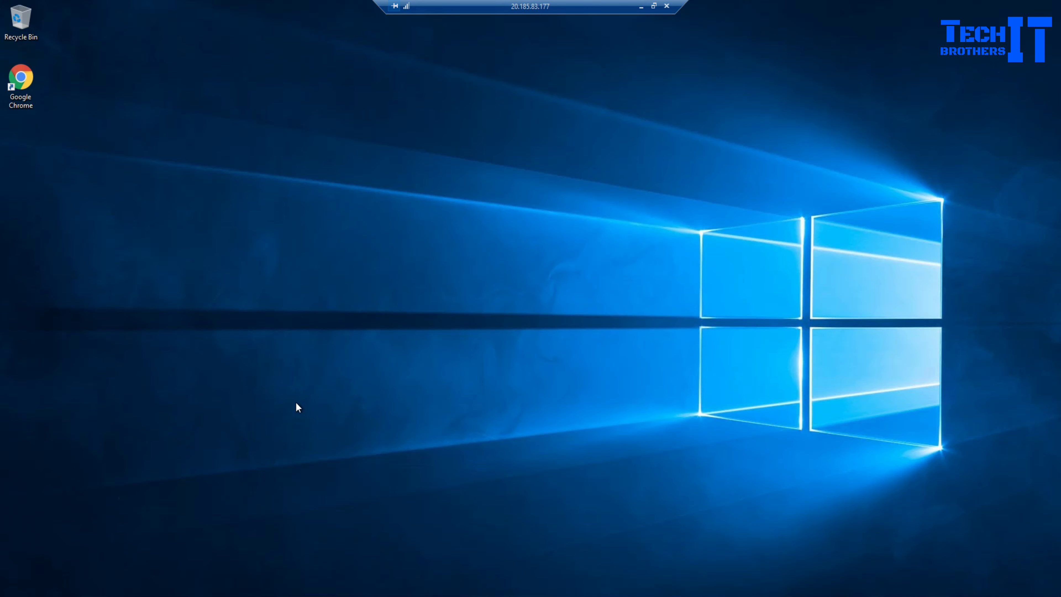
pyautogui.press('super+e')
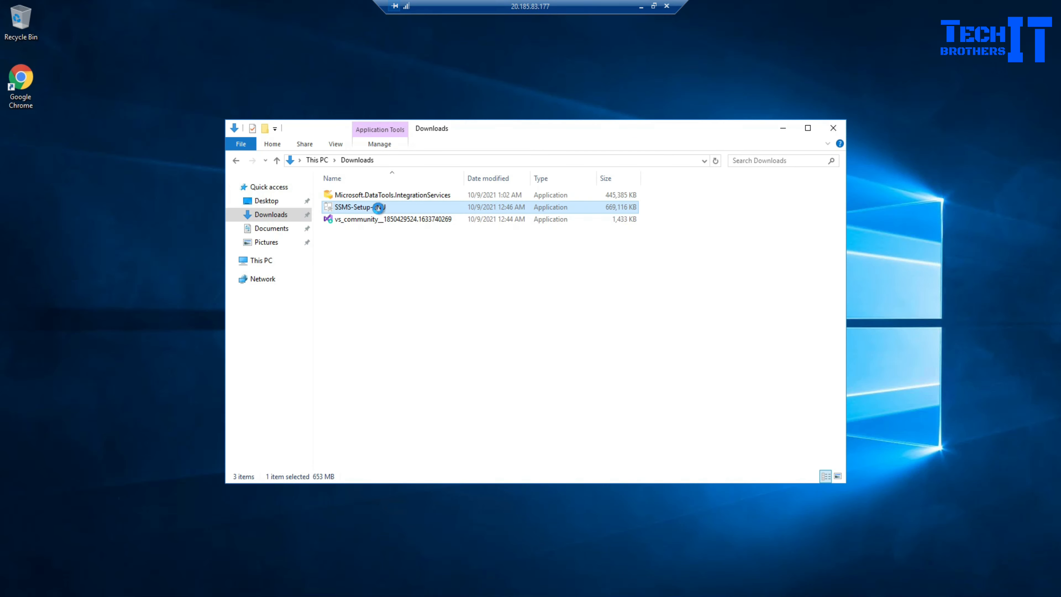
pyautogui.rightClick(378, 208)
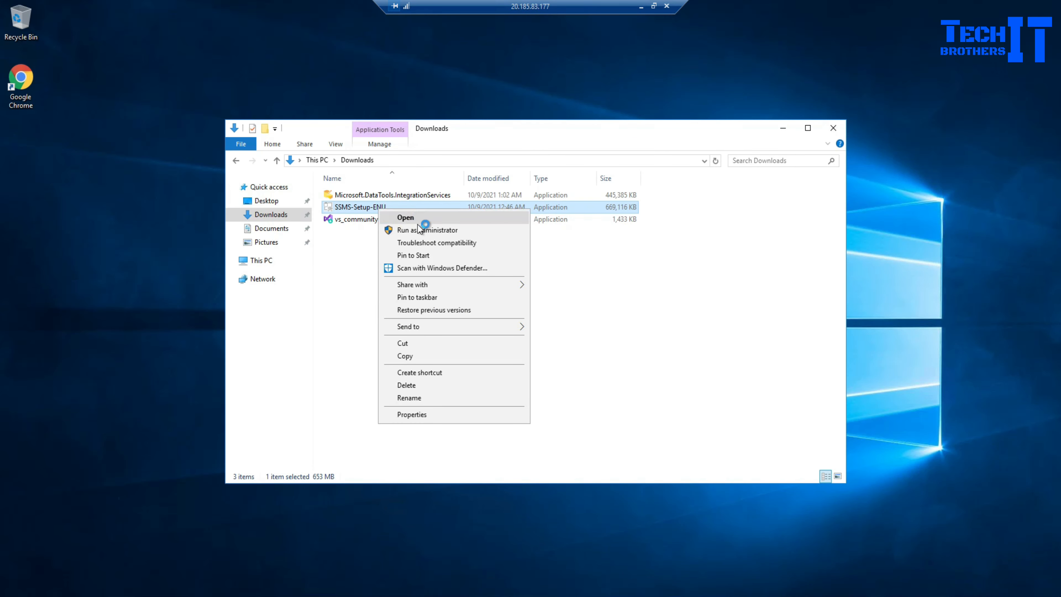
# - Run SSMS-Setup-ENU as administrator and start the SSMS 18.10 installation
pyautogui.click(442, 231)
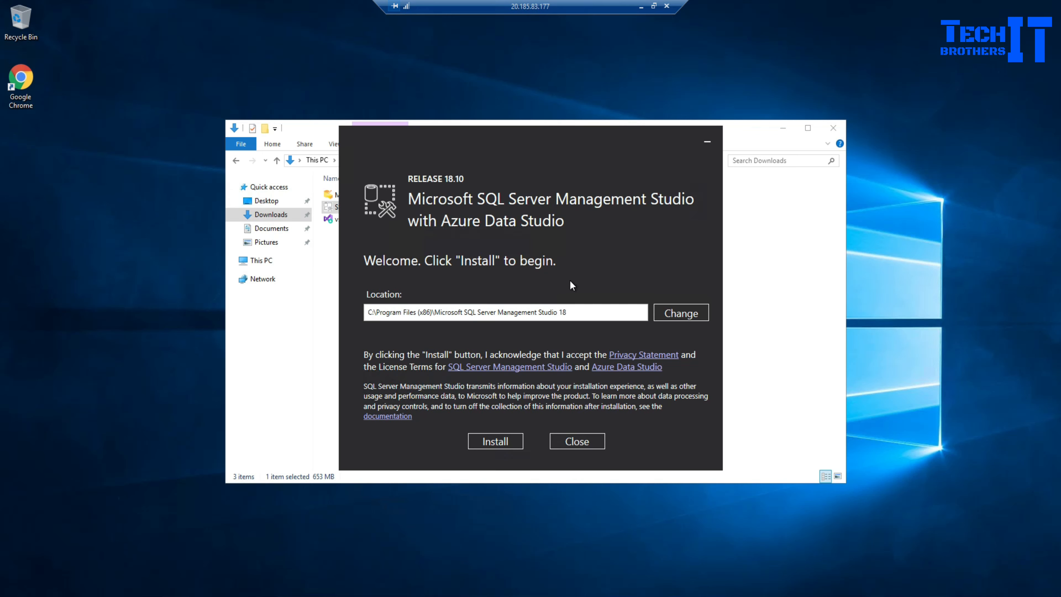
pyautogui.click(496, 443)
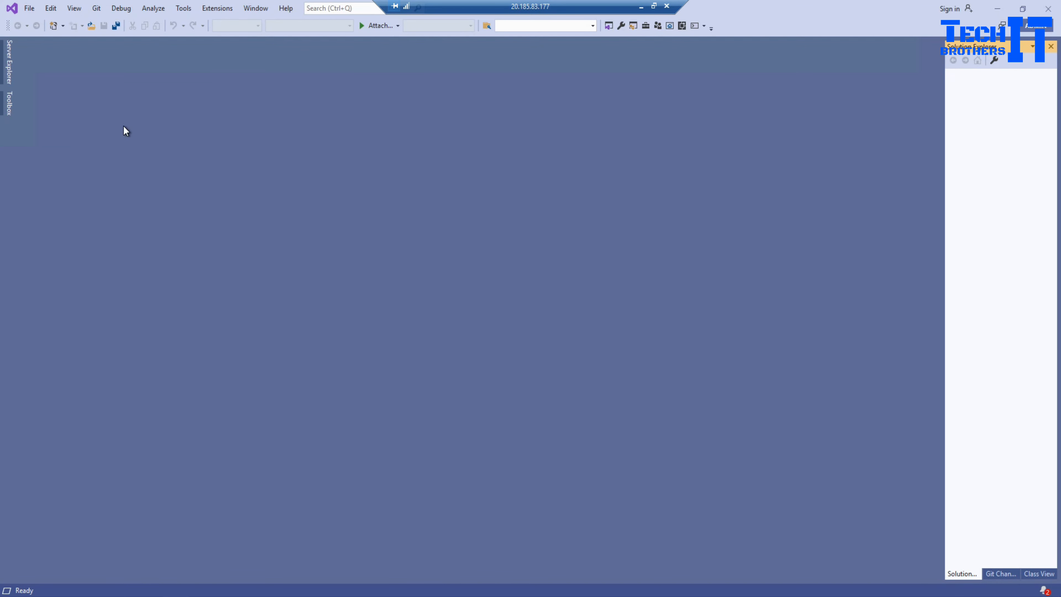
# - Create Integration Services Project1 from the Integration Services Project template
pyautogui.click(29, 9)
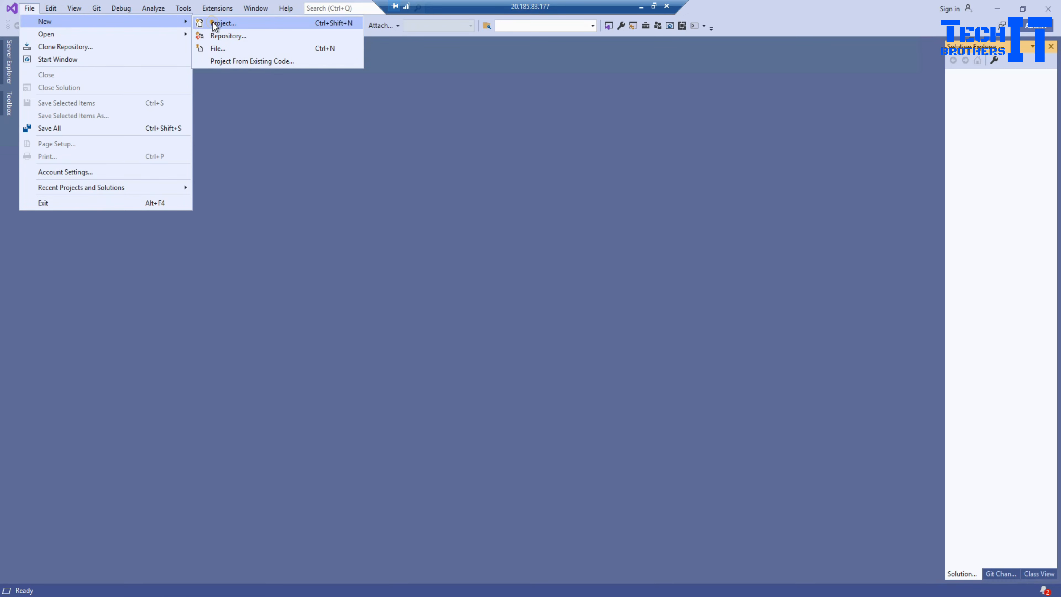
pyautogui.click(211, 24)
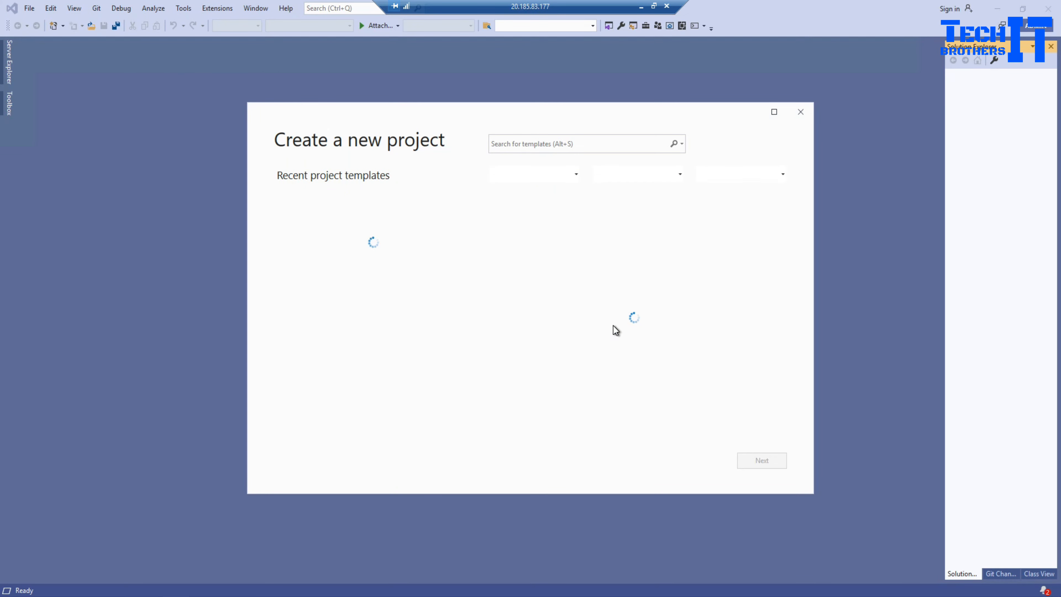
pyautogui.click(565, 143)
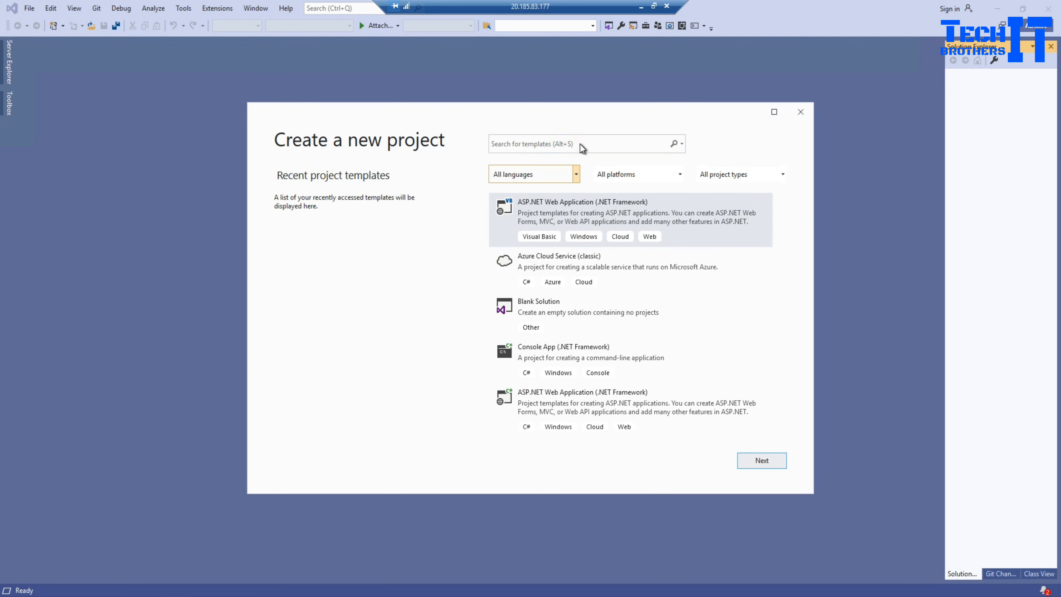
pyautogui.write('integ')
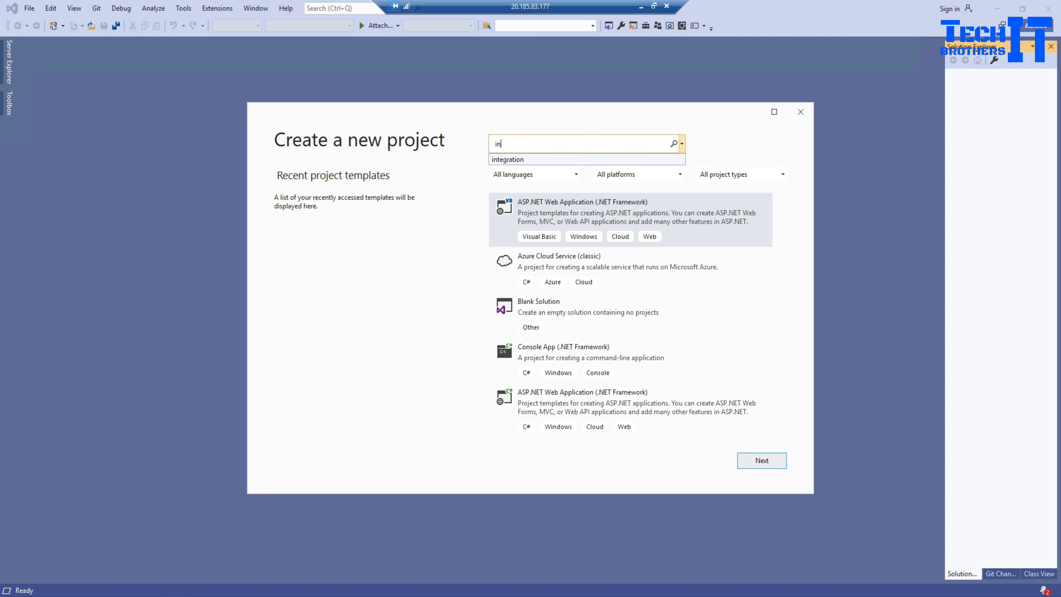
pyautogui.click(528, 160)
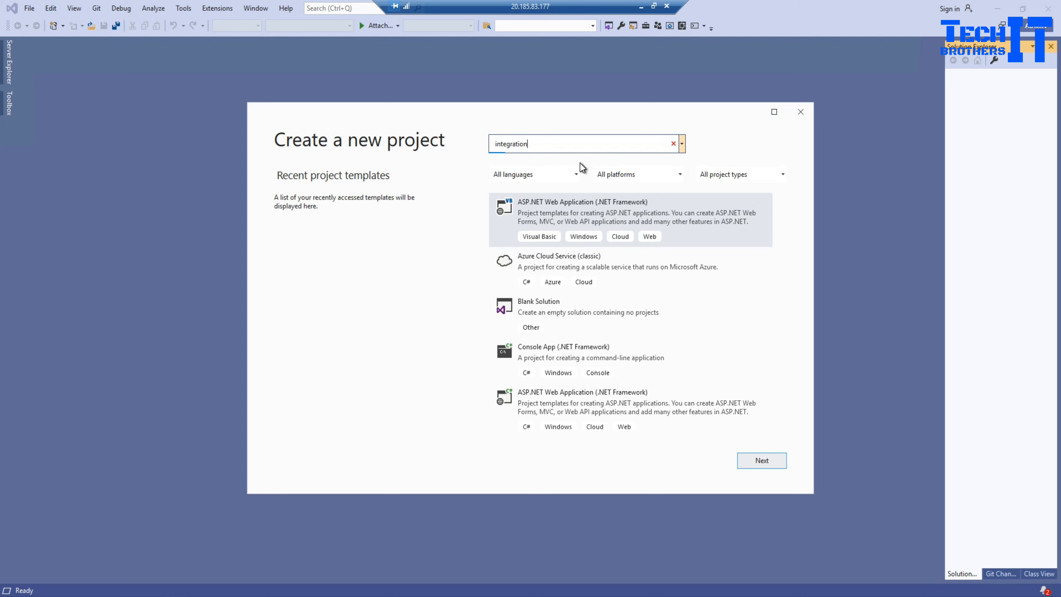
pyautogui.press('Return')
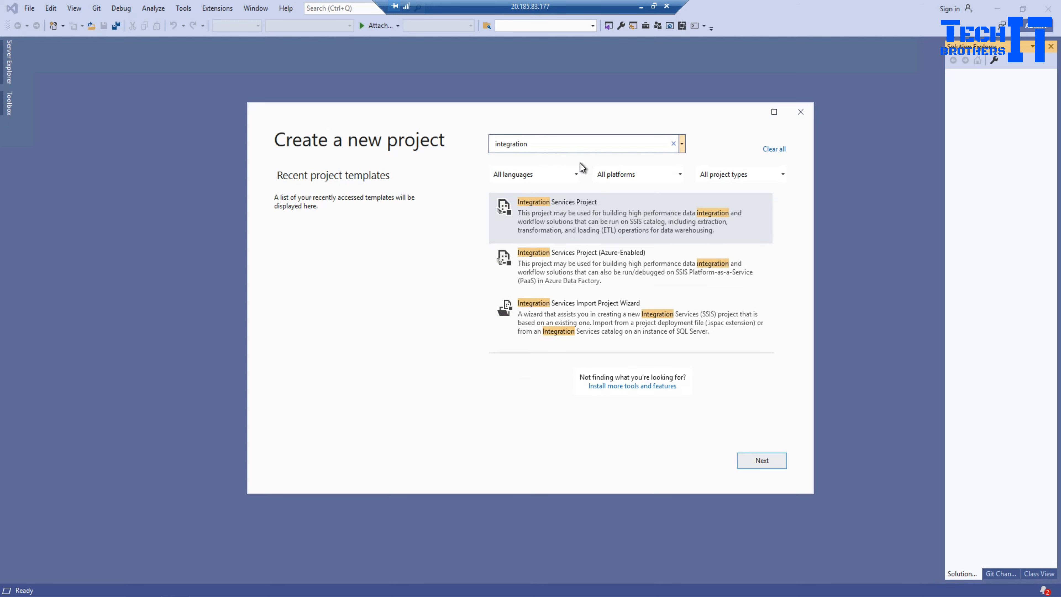
pyautogui.click(558, 223)
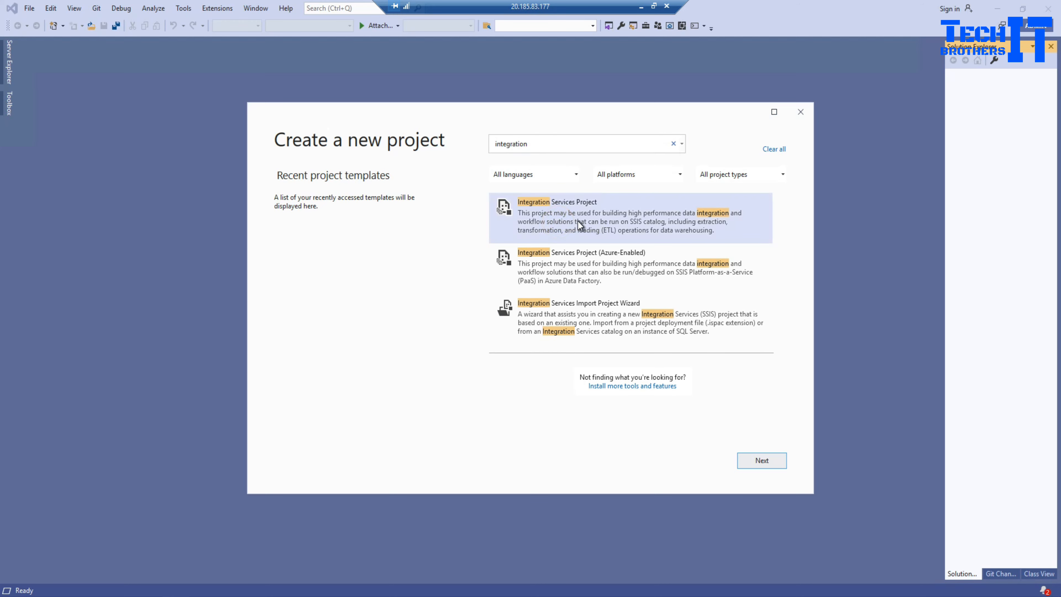
pyautogui.click(778, 461)
pyautogui.click(285, 213)
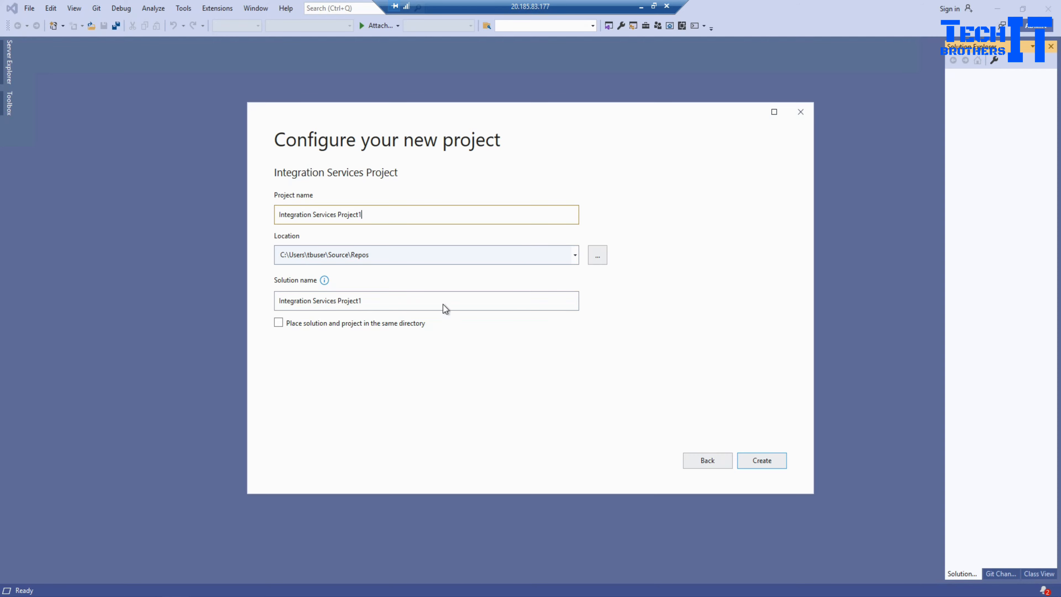
pyautogui.click(762, 460)
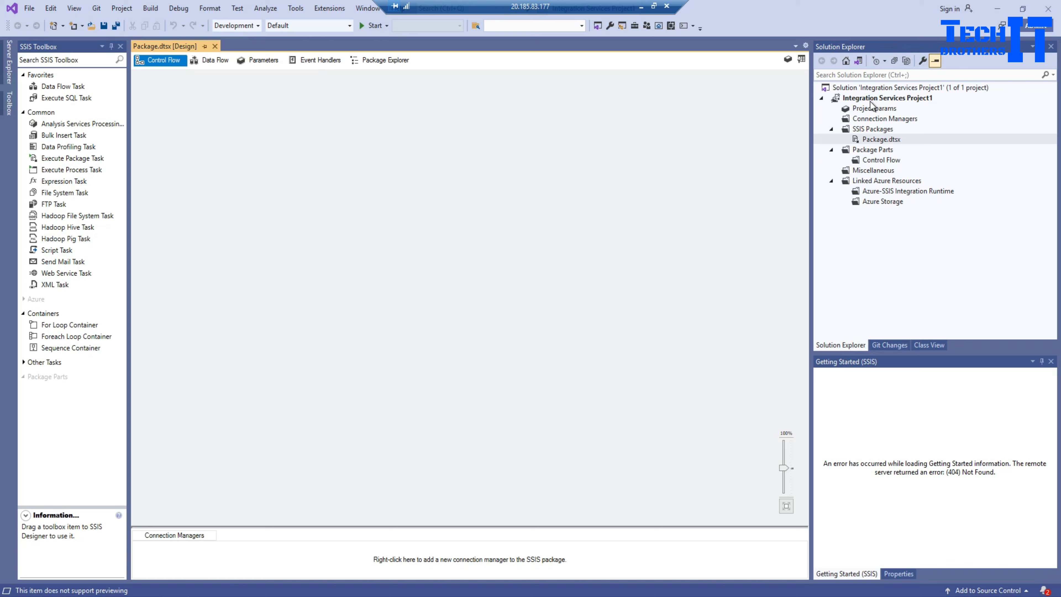
# - Convert Integration Services Project1 to the package deployment model and confirm the conversion
pyautogui.click(867, 99)
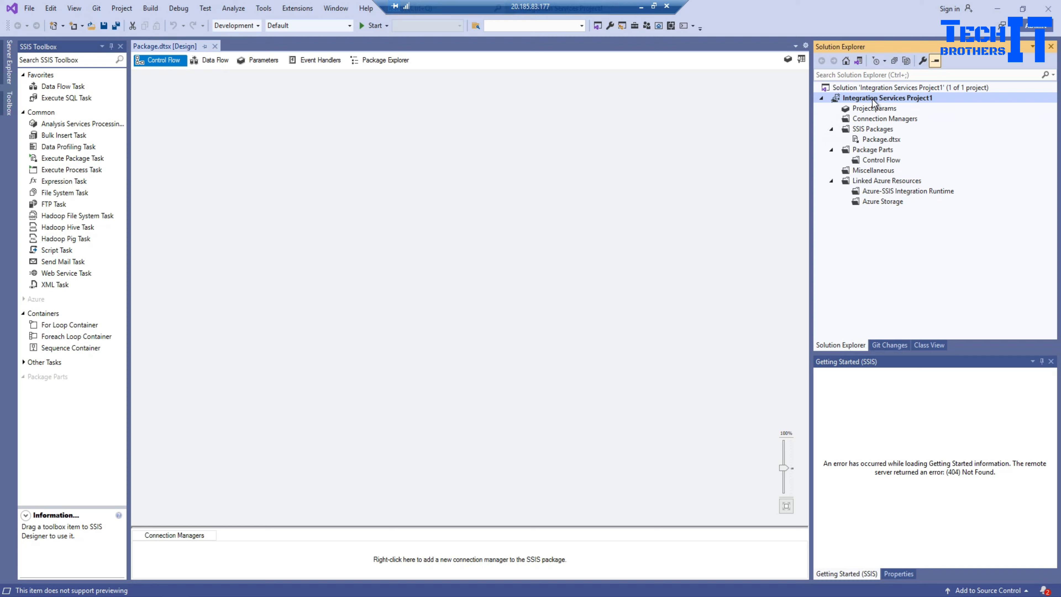
pyautogui.rightClick(874, 102)
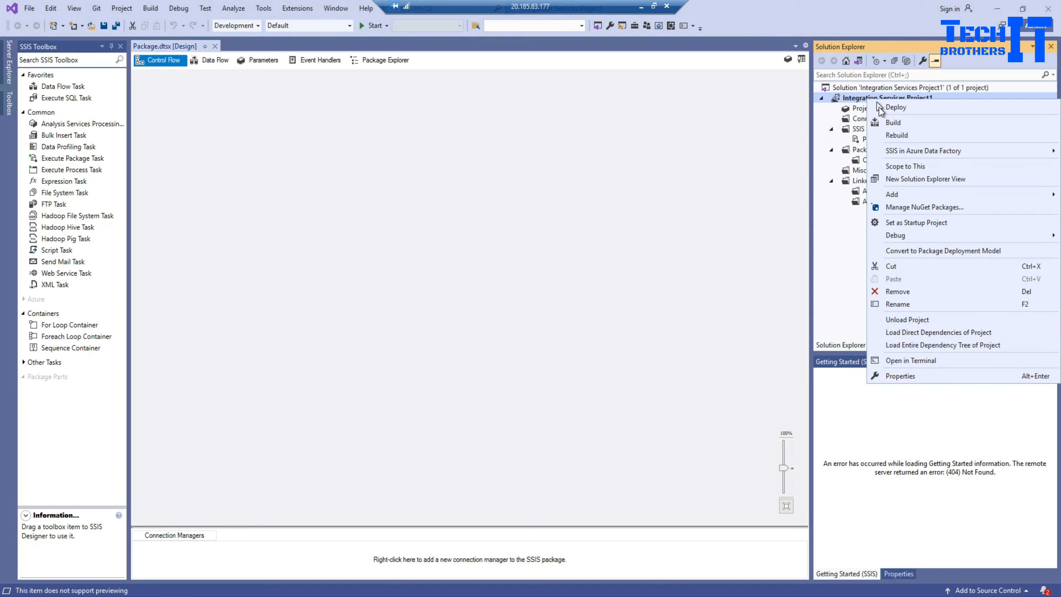
pyautogui.click(912, 252)
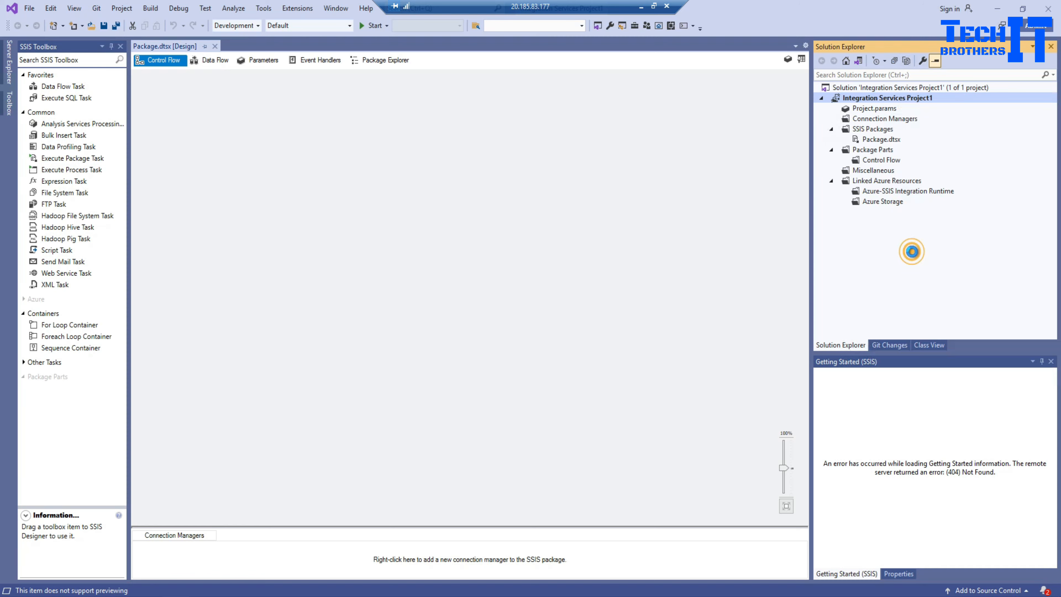
pyautogui.click(581, 377)
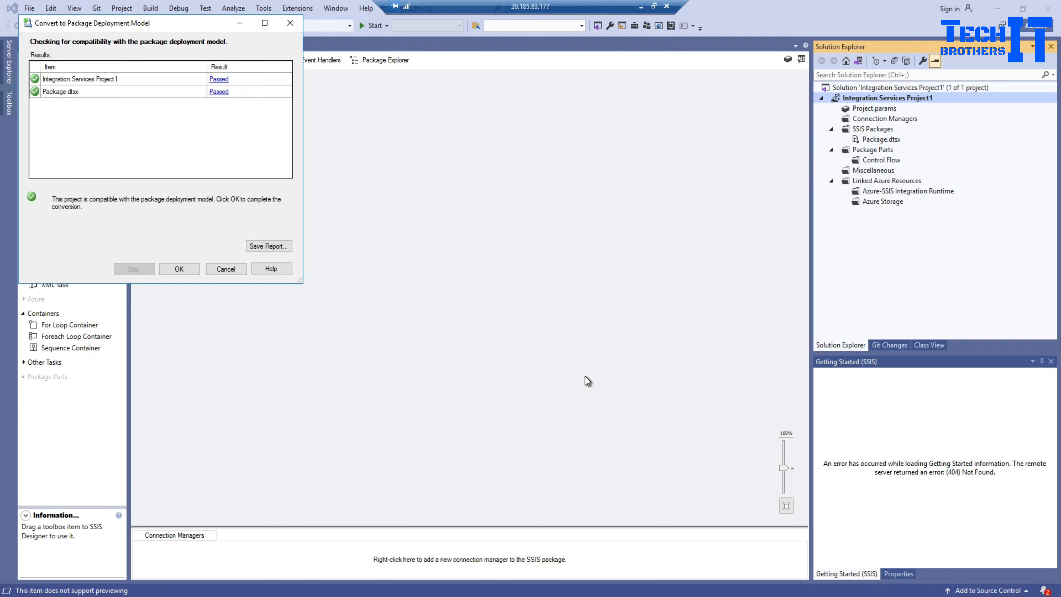
pyautogui.click(179, 269)
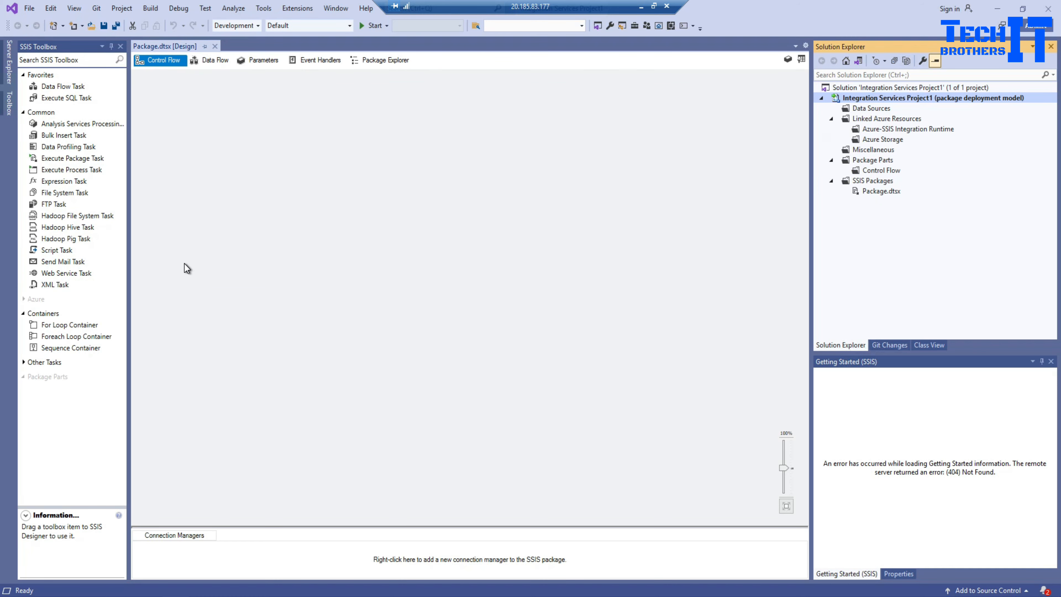
pyautogui.click(882, 192)
# - Add a Data Flow Task, save all, and rename Package.dtsx to Pkg_DataFlow.dtsx
pyautogui.moveTo(63, 87); pyautogui.dragTo(273, 133)
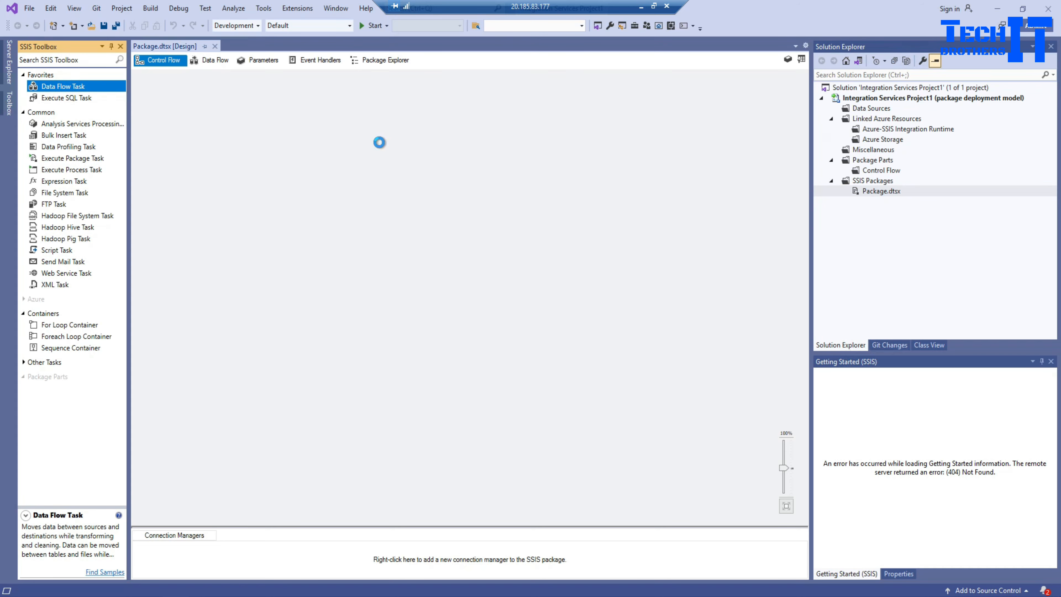
pyautogui.click(115, 26)
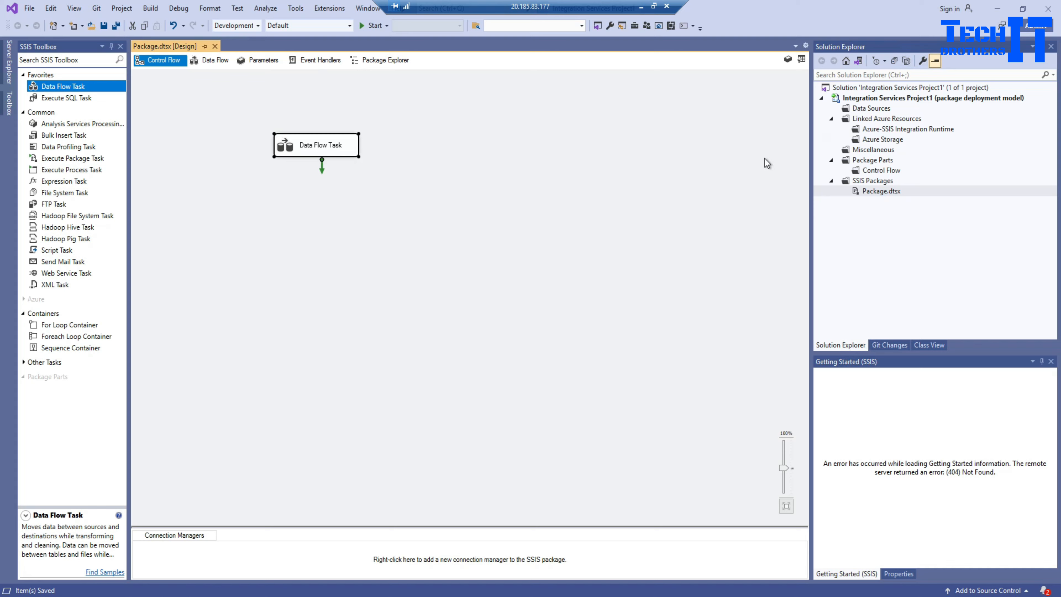
pyautogui.click(868, 192)
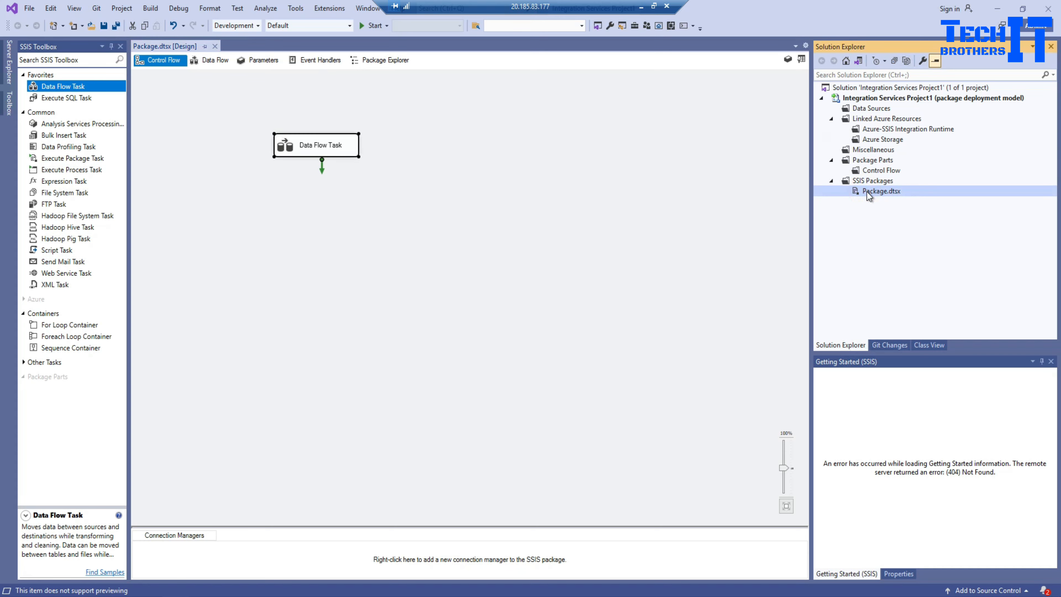
pyautogui.rightClick(868, 191)
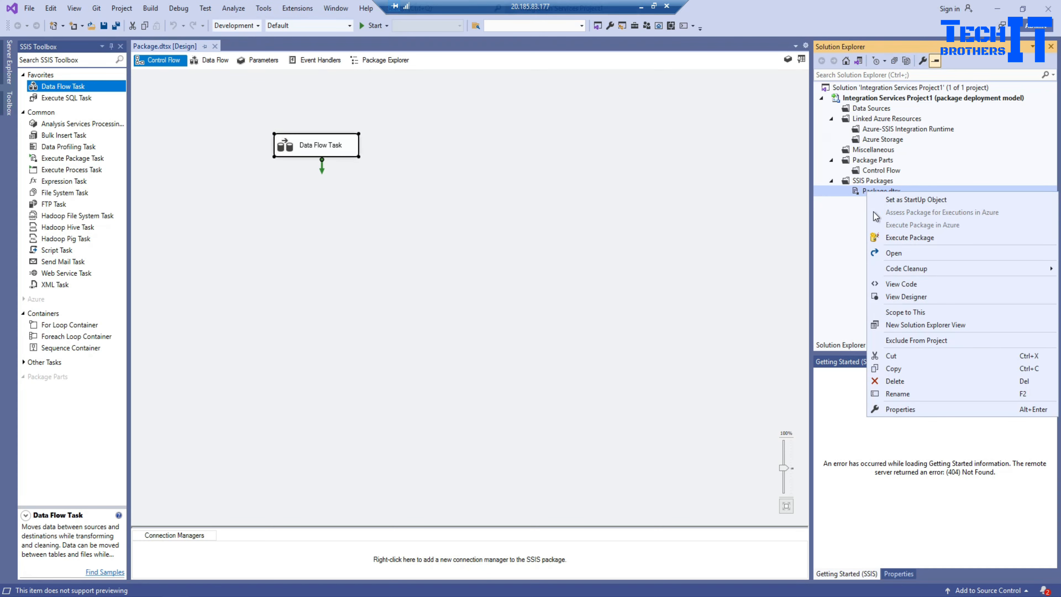
pyautogui.click(899, 395)
pyautogui.write('Pkg_')
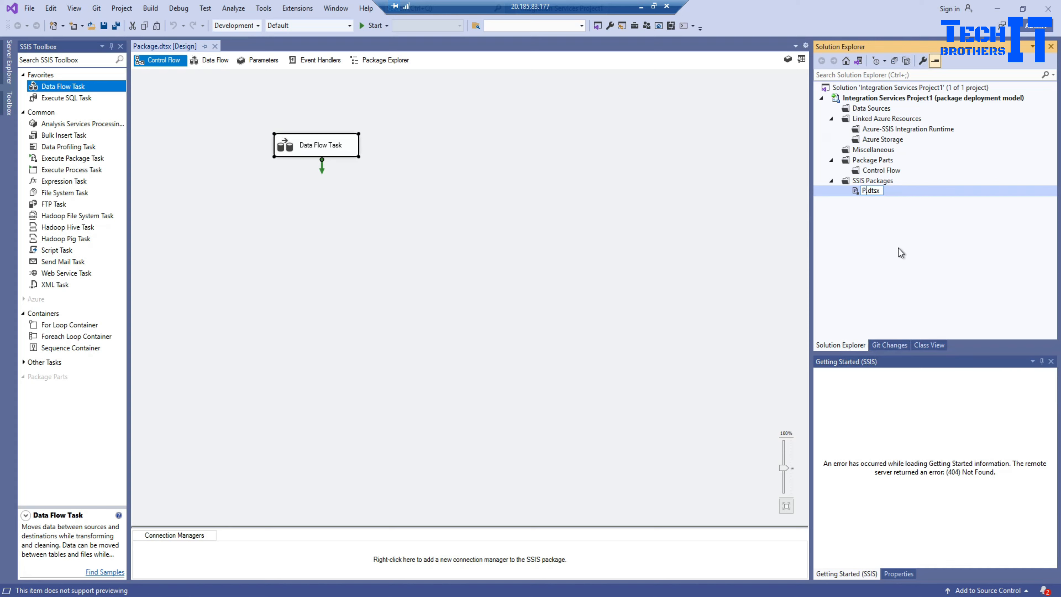
pyautogui.write('DataFlow')
pyautogui.press('Return')
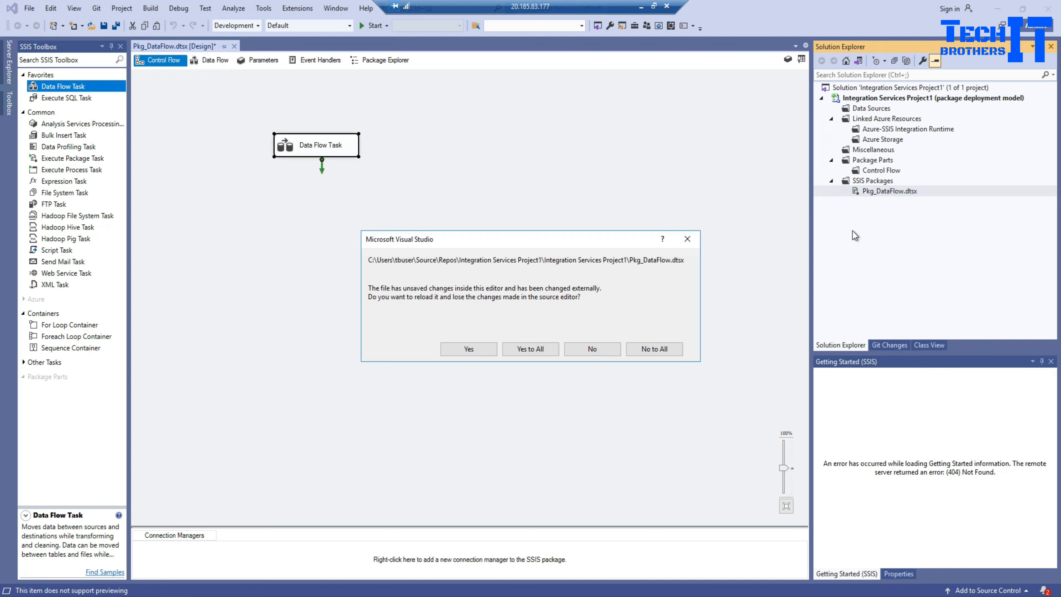
pyautogui.click(536, 352)
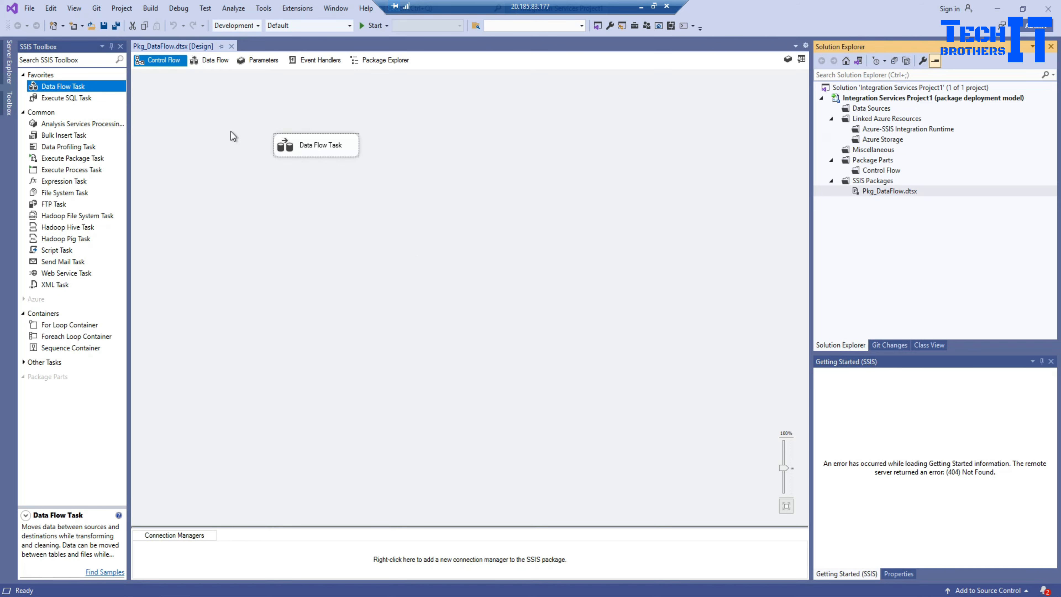
# - Execute the Pkg_DataFlow.dtsx package
pyautogui.click(948, 100)
pyautogui.click(897, 193)
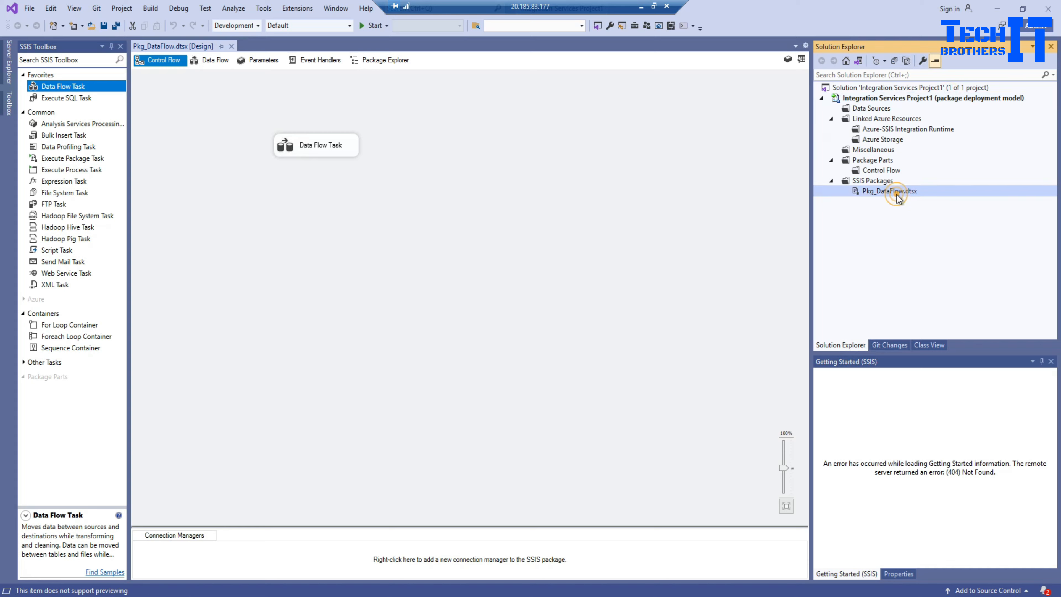
pyautogui.rightClick(879, 192)
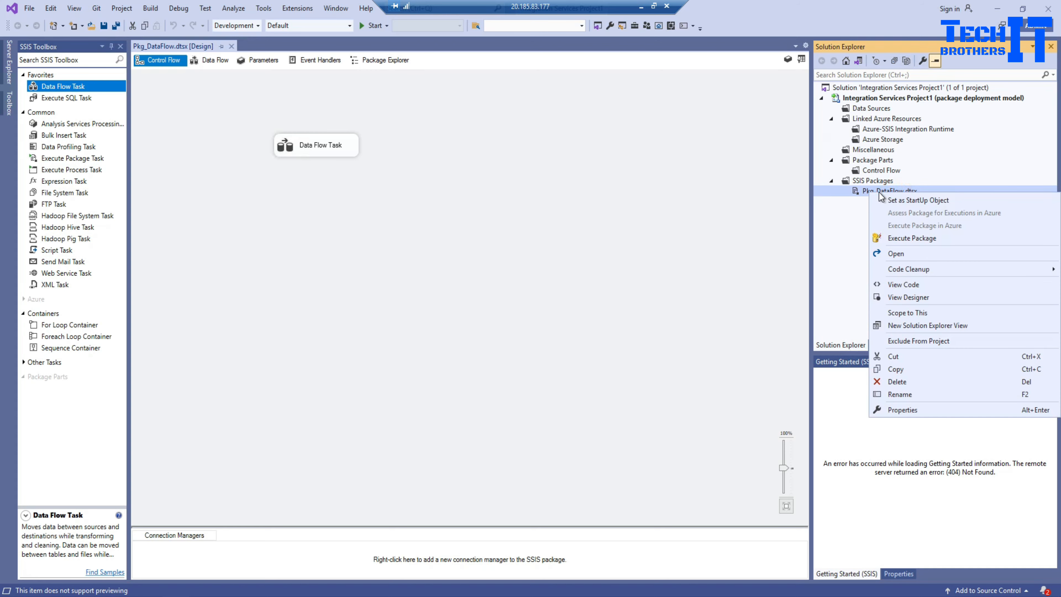
pyautogui.click(914, 239)
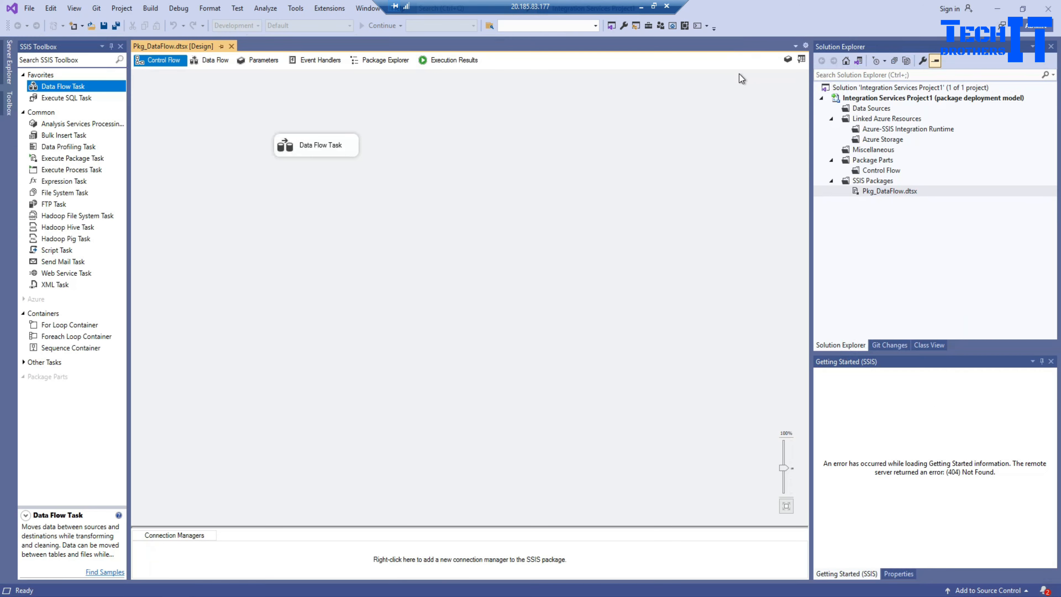
# - Save all project changes and bring up the Azure portal home page in the local browser
pyautogui.click(116, 26)
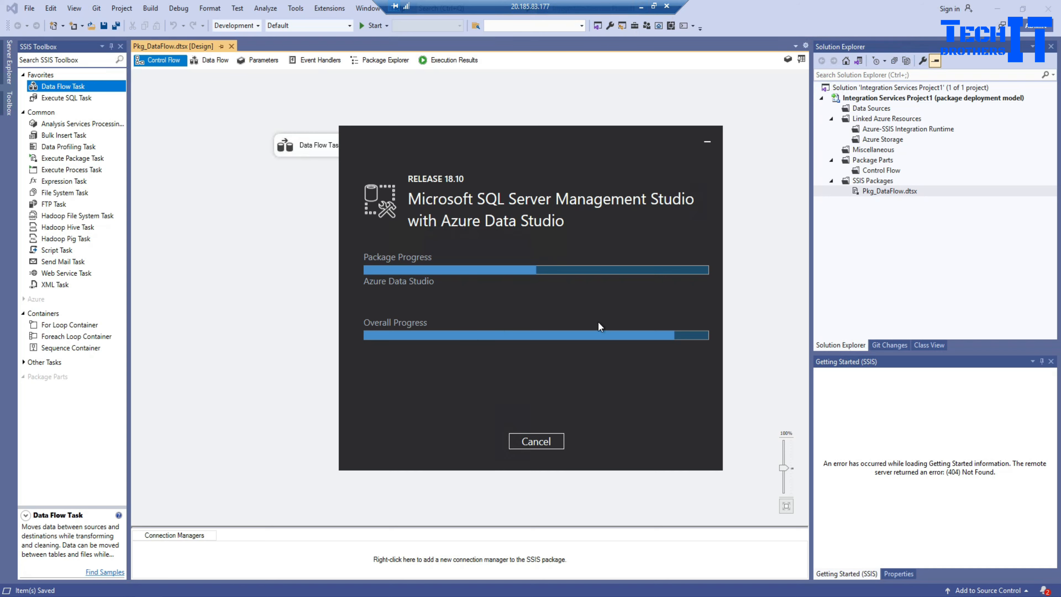
pyautogui.click(642, 9)
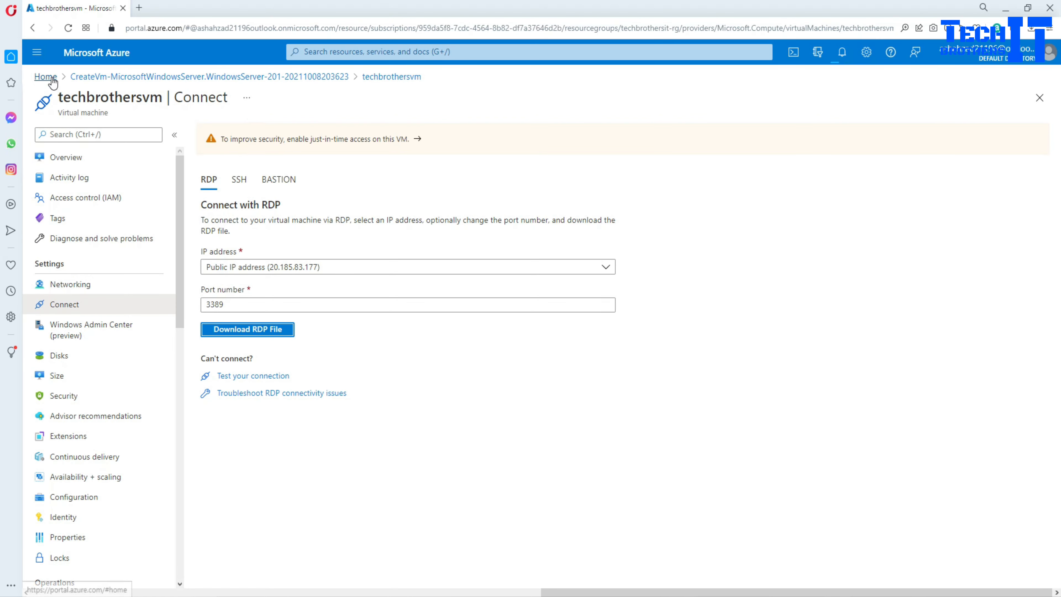
pyautogui.click(44, 77)
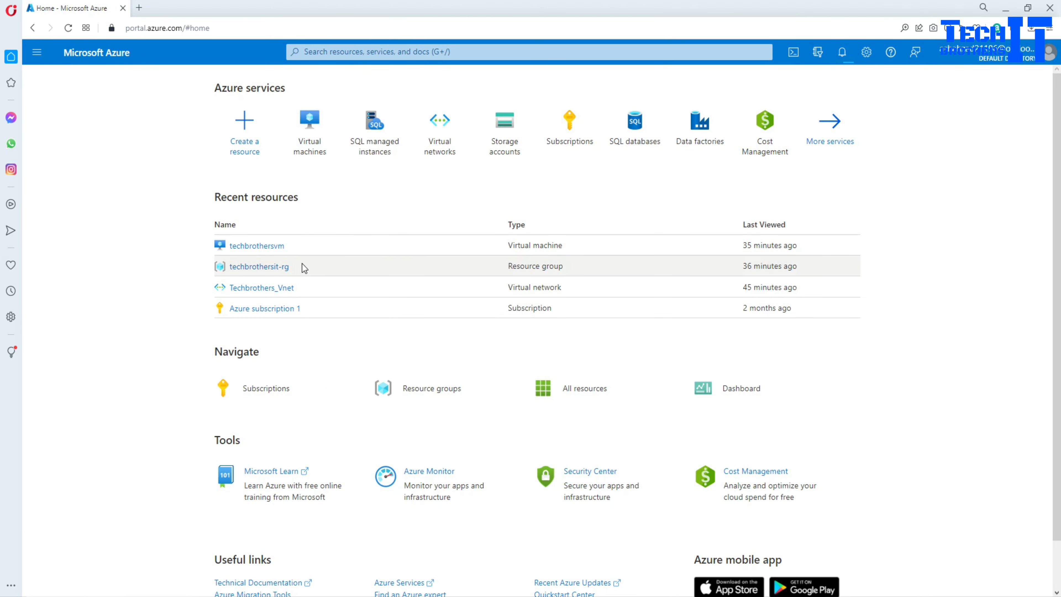
# - Open techbrothersmi in techbrothersit-rg and check its provisioning status
pyautogui.click(271, 268)
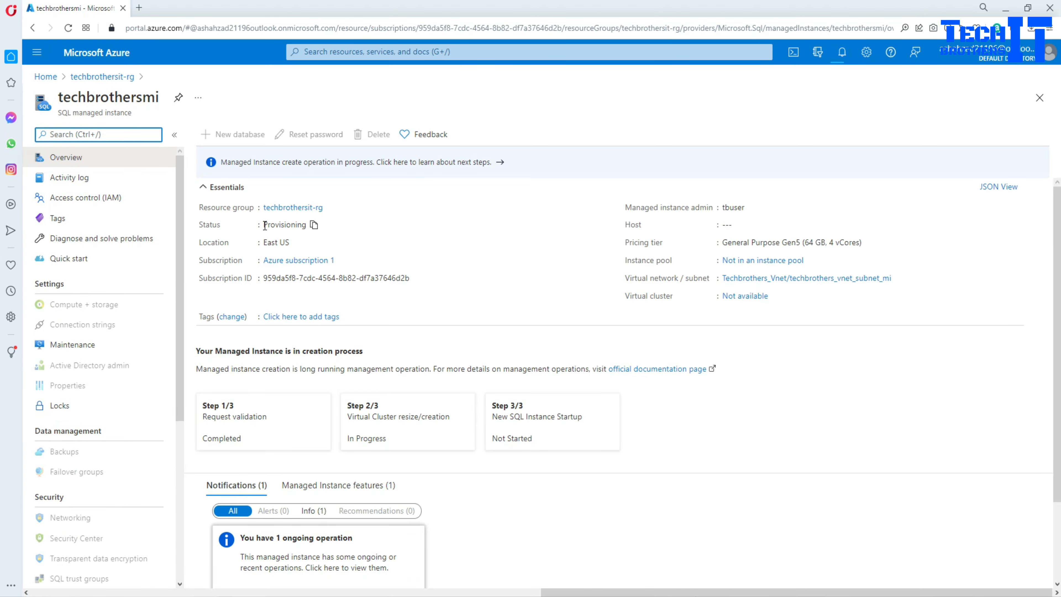
pyautogui.moveTo(264, 224); pyautogui.dragTo(303, 225)
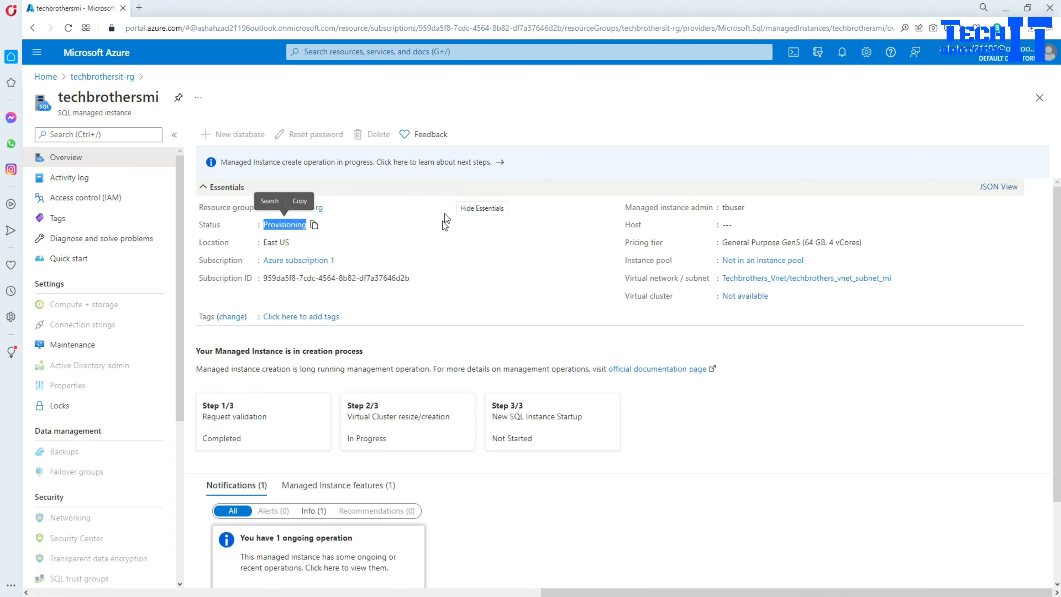
pyautogui.scroll(-2, 456, 386)
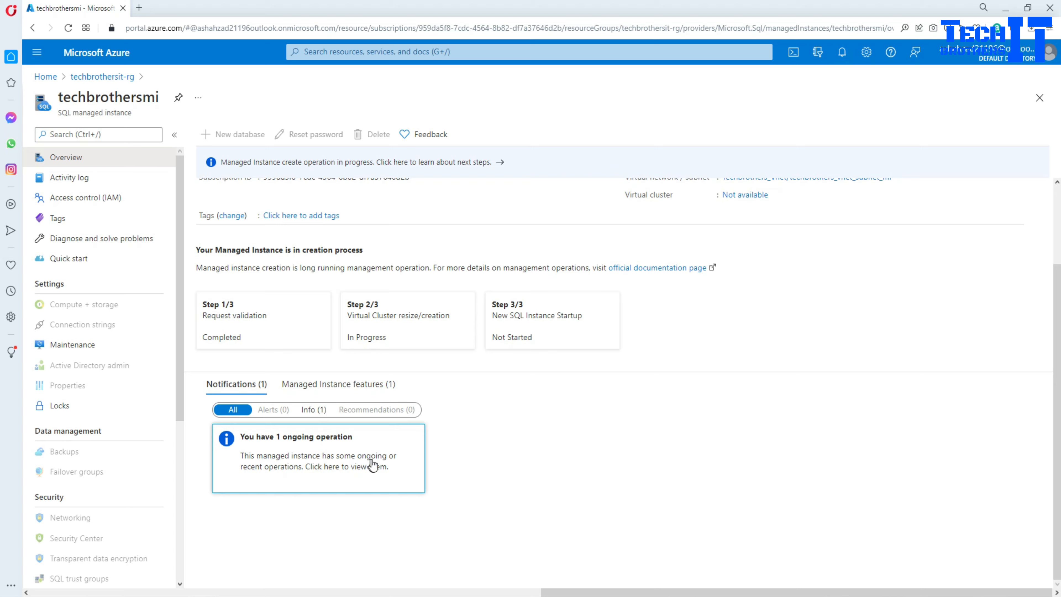
# - Review the ongoing creation operation details: GP tier, Gen5, 4 vCores, 64GB memory
pyautogui.click(346, 472)
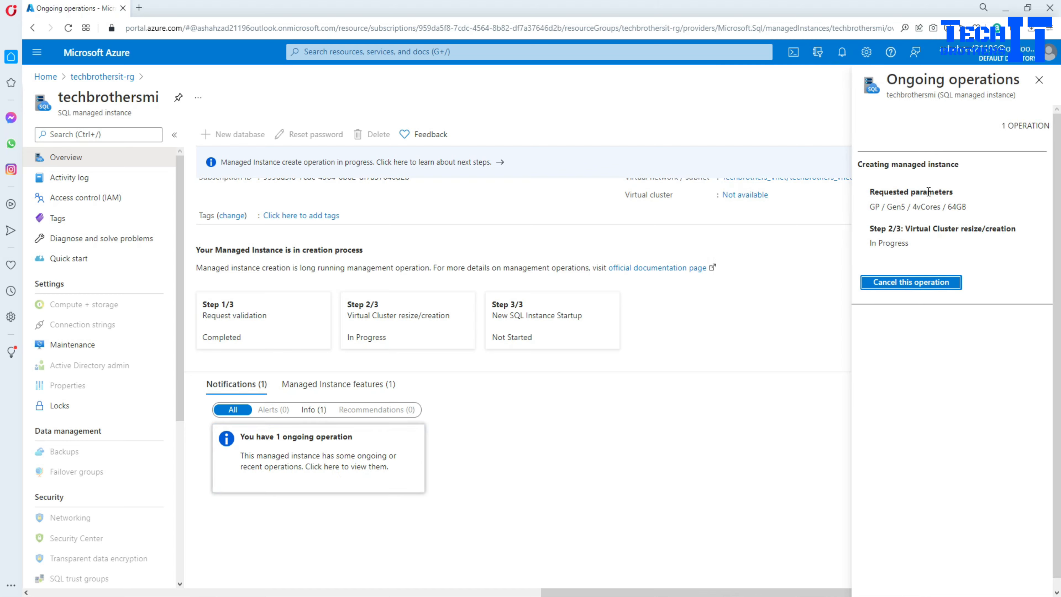
pyautogui.doubleClick(957, 207)
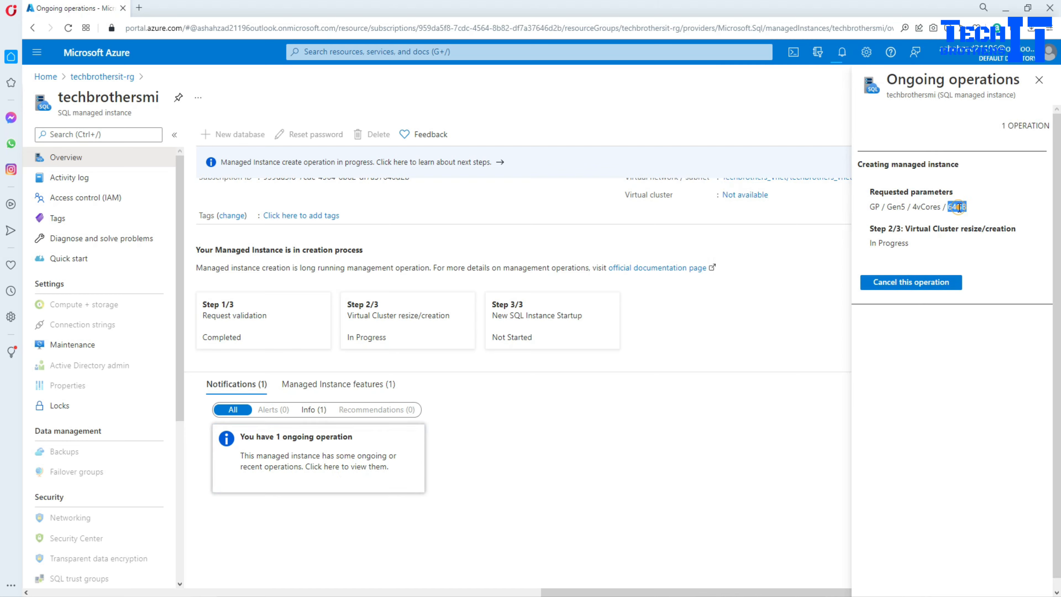
pyautogui.doubleClick(926, 207)
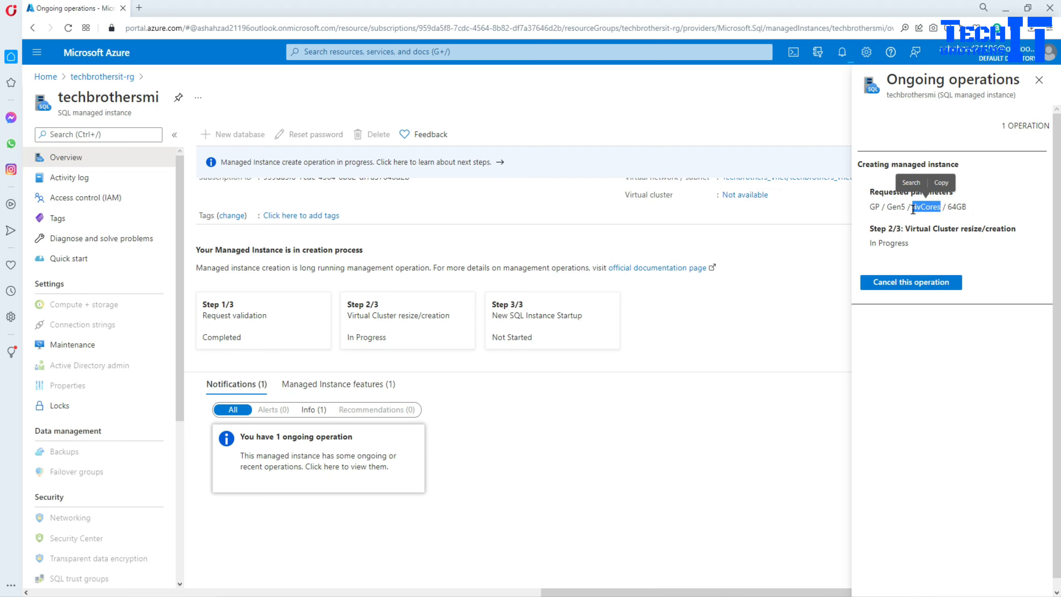
pyautogui.doubleClick(893, 205)
pyautogui.doubleClick(879, 208)
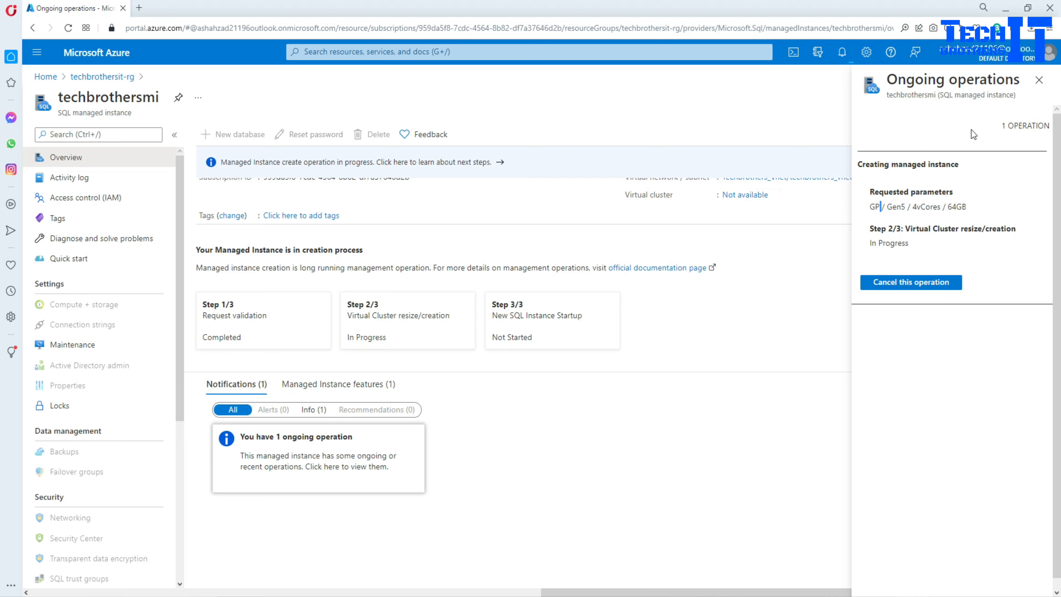
pyautogui.click(1039, 81)
pyautogui.click(842, 52)
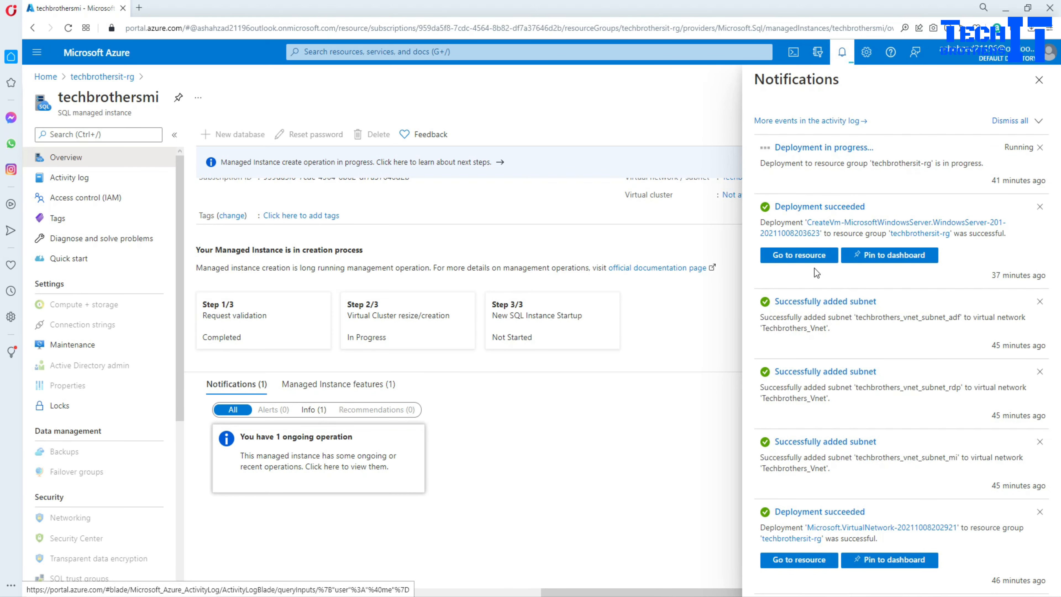
# - View the details of the in-progress managed instance deployment
pyautogui.click(819, 149)
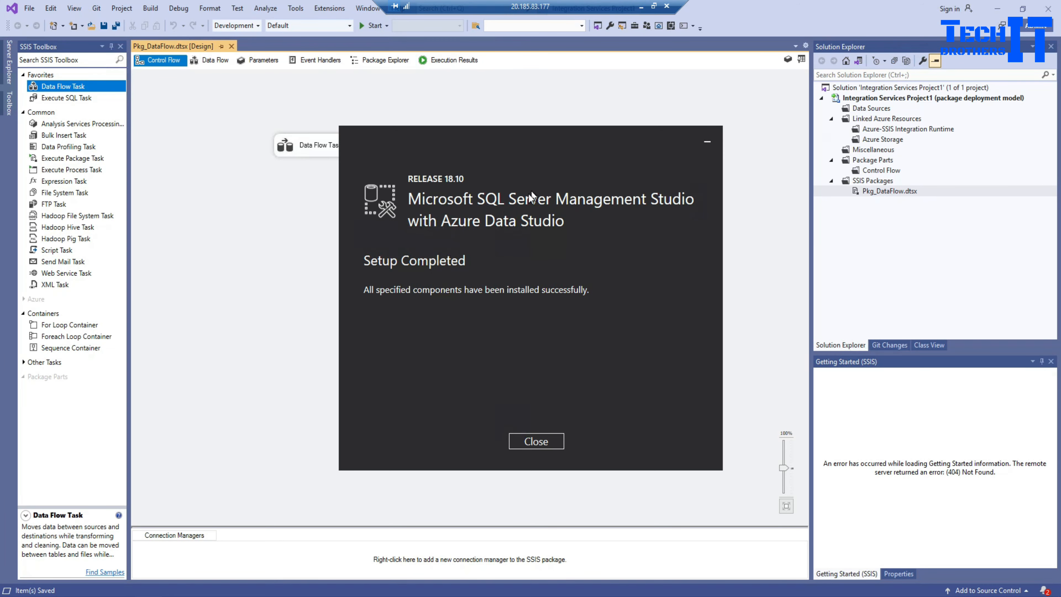
# - Close the finished SSMS installer and launch SQL Server Management Studio from Microsoft SQL Server Tools 18
pyautogui.click(553, 440)
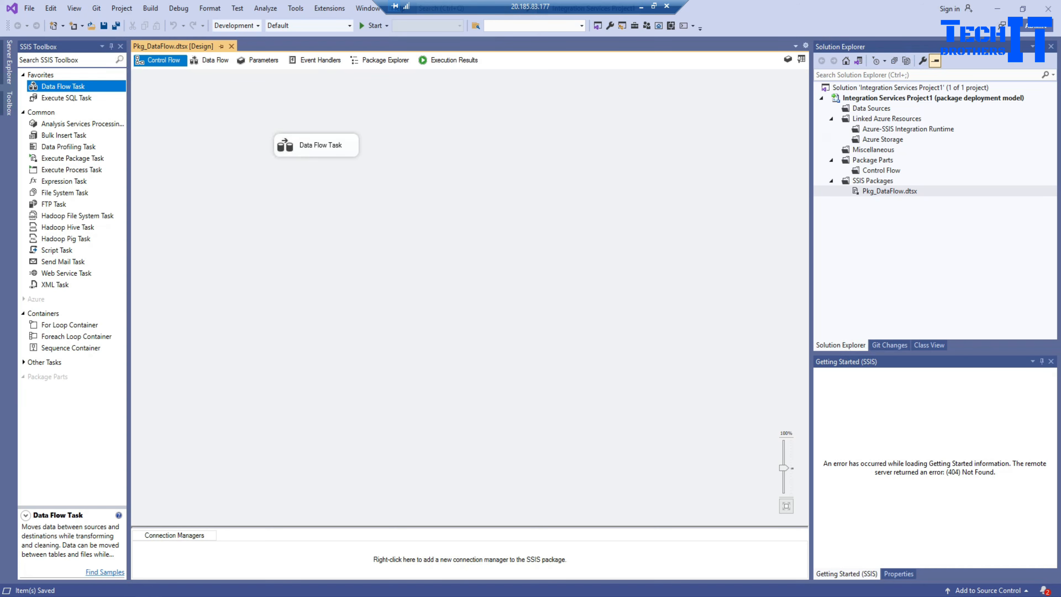
pyautogui.press('super')
pyautogui.scroll(-2, 115, 405)
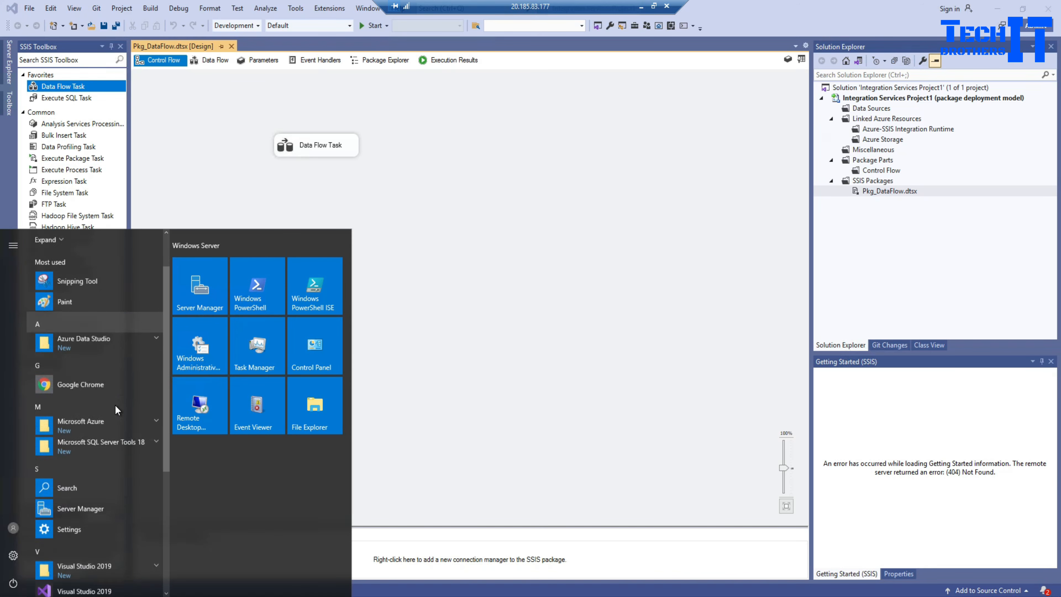
pyautogui.scroll(-3, 114, 405)
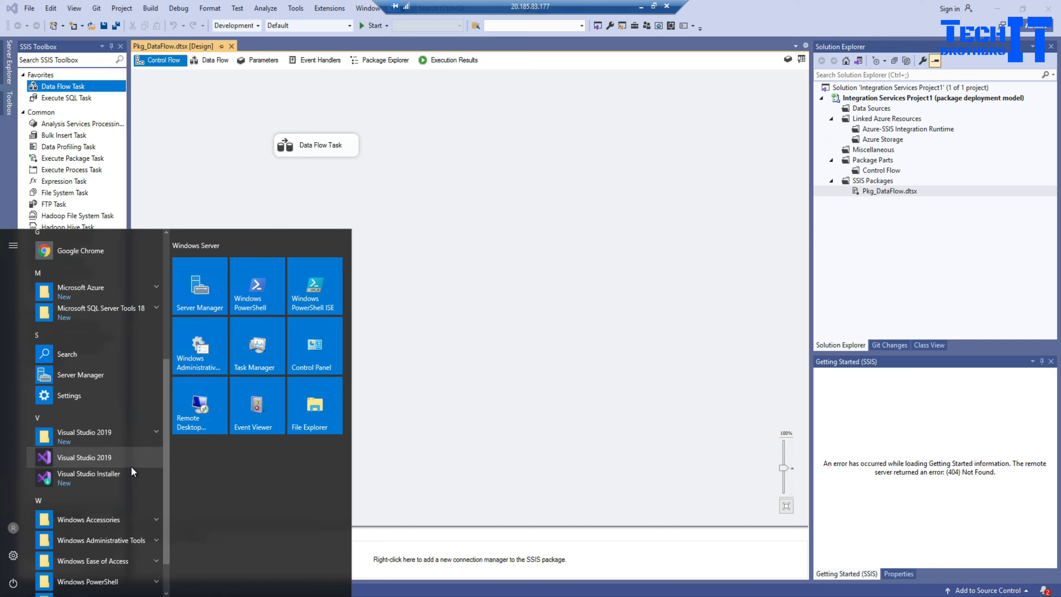
pyautogui.scroll(2, 142, 377)
pyautogui.click(154, 371)
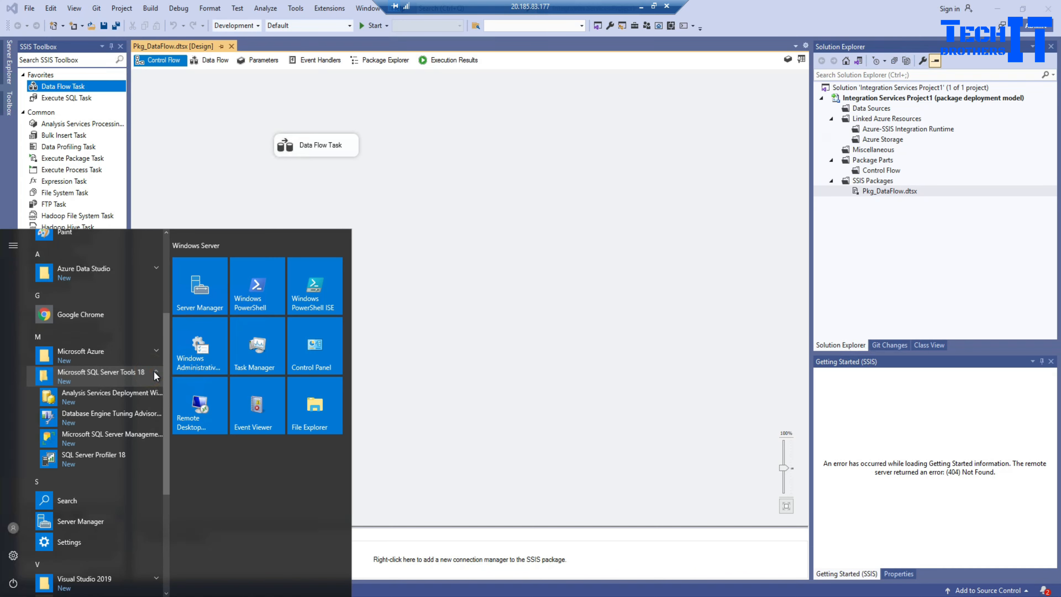
pyautogui.click(96, 438)
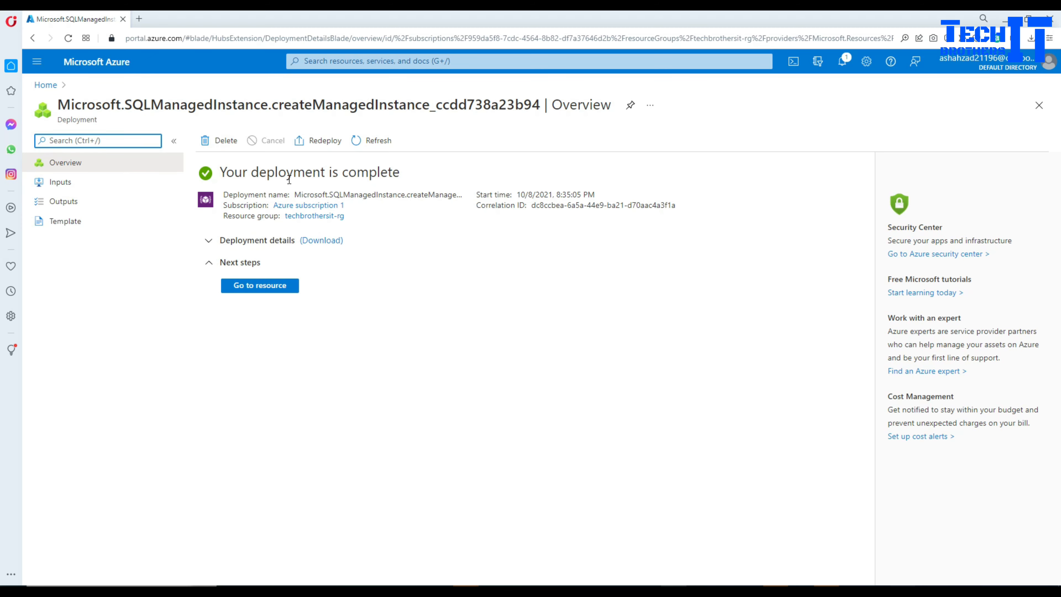
# - Go to the deployed techbrothersmi resource and copy its Host name
pyautogui.click(260, 285)
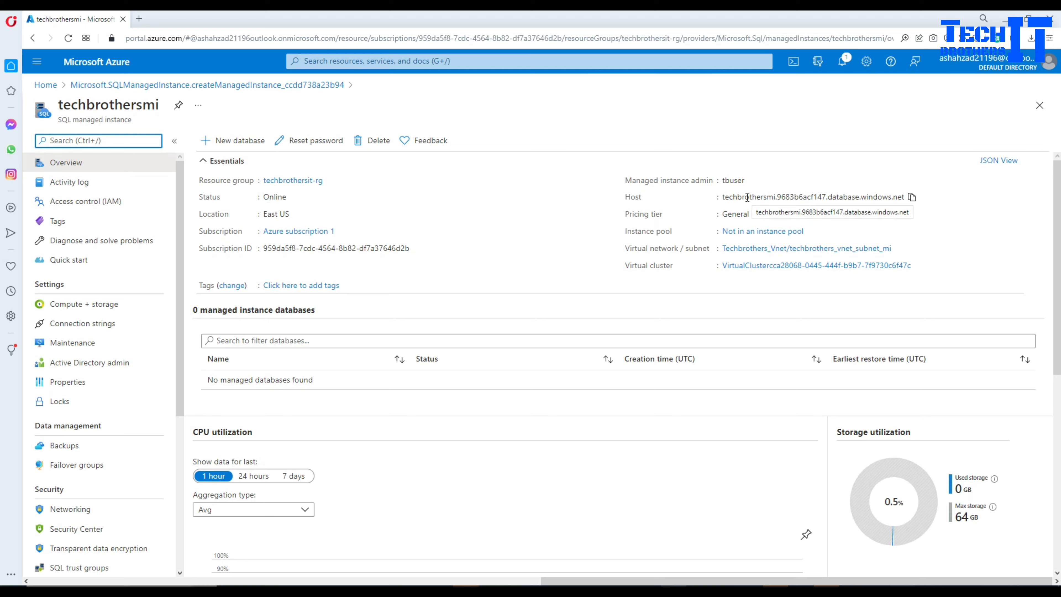
pyautogui.click(912, 197)
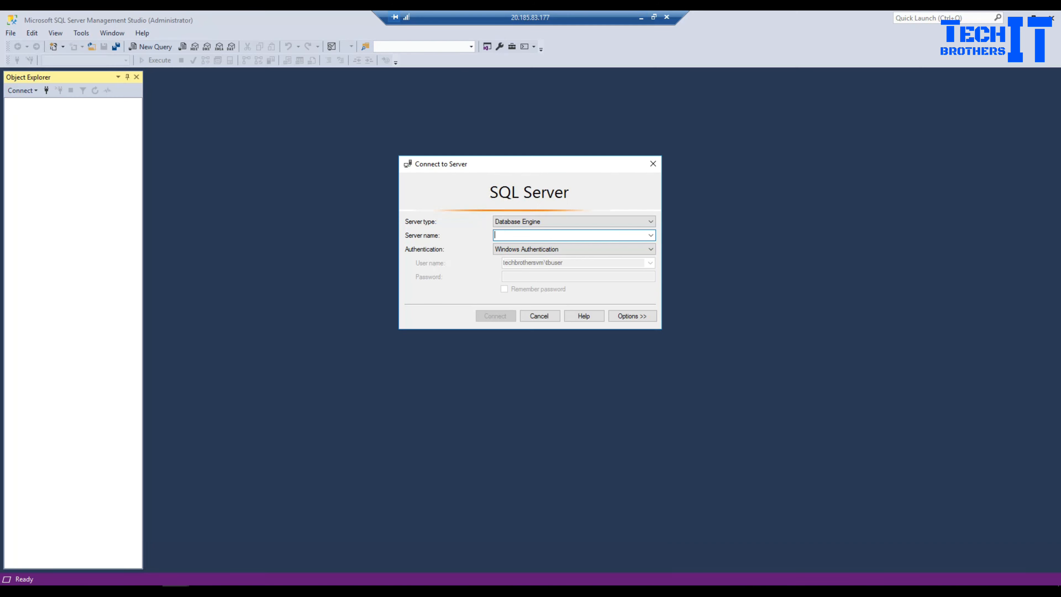
# - Connect to the pasted managed instance host using SQL Server Authentication with the login and password
pyautogui.click(519, 237)
pyautogui.hotkey('ctrl', 'v')
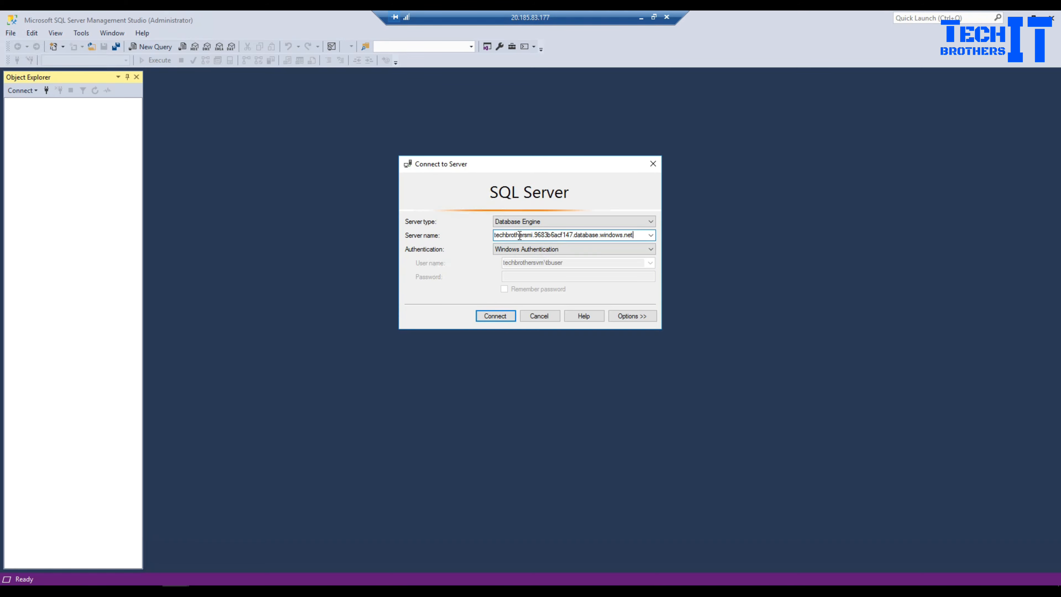
pyautogui.click(536, 250)
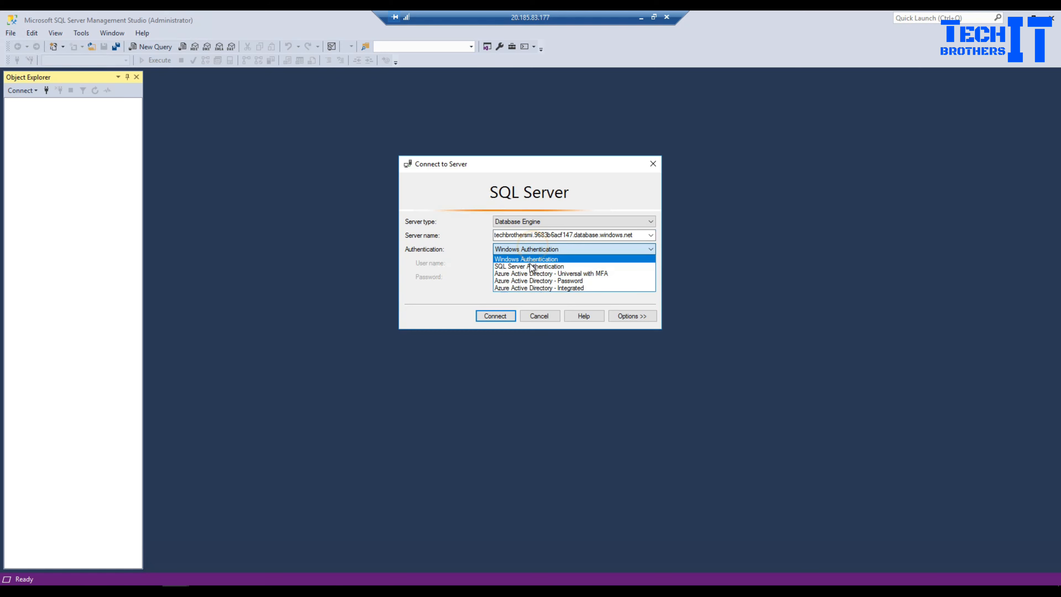
pyautogui.click(529, 263)
pyautogui.click(530, 263)
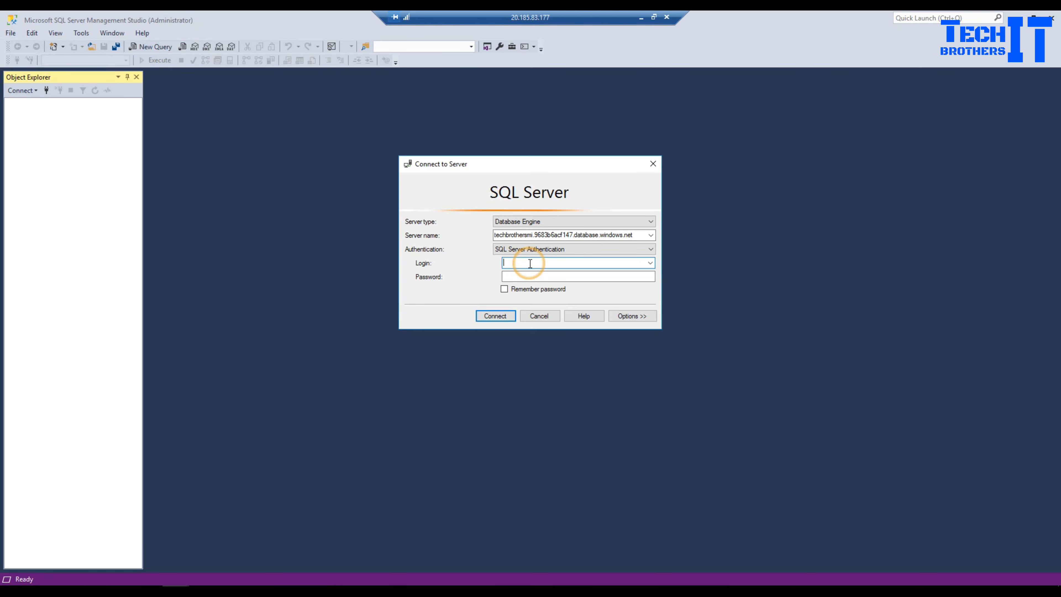
pyautogui.write('tbuser')
pyautogui.press('Tab')
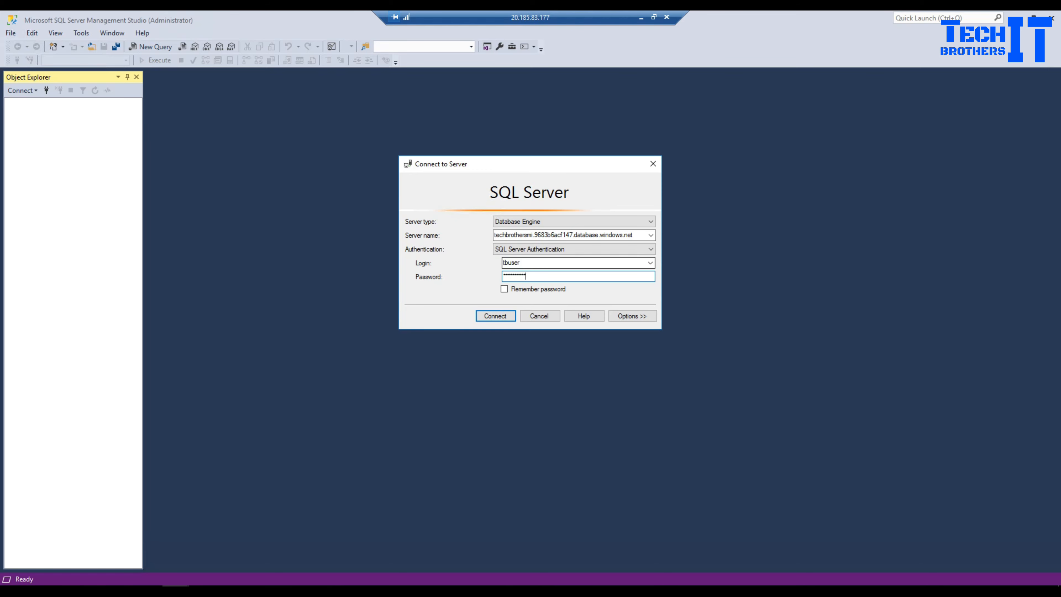
pyautogui.press('Return')
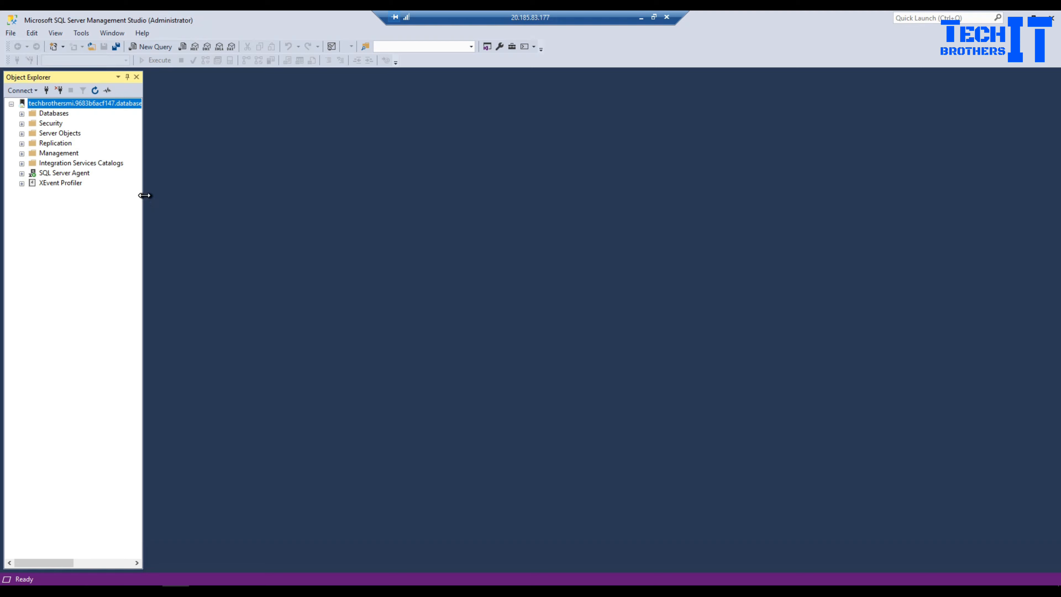
# - Widen Object Explorer, expand the Databases folder, and start a new query
pyautogui.moveTo(144, 196); pyautogui.dragTo(185, 201)
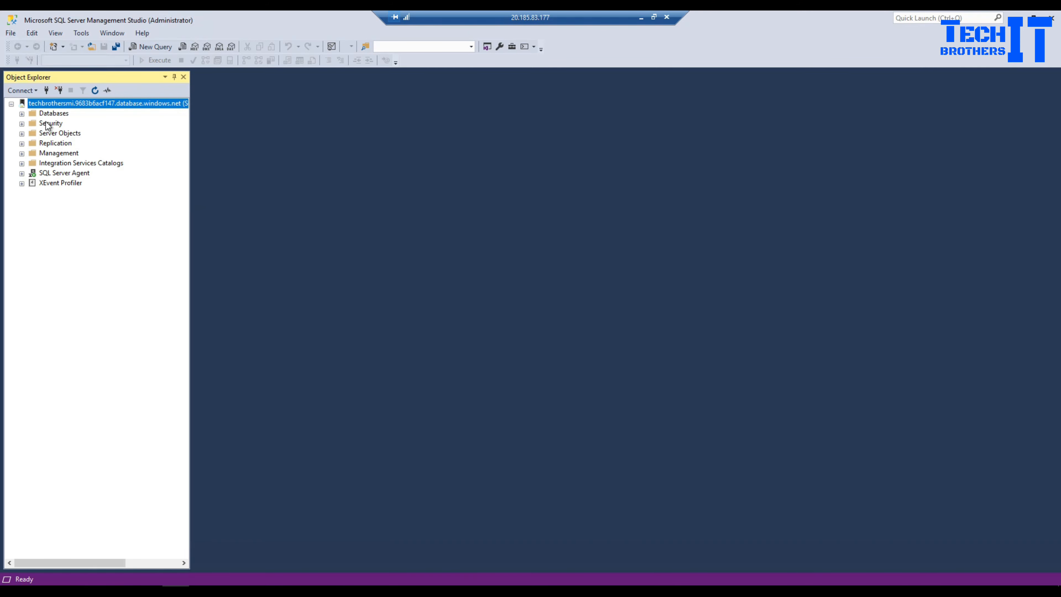
pyautogui.click(52, 114)
pyautogui.click(22, 113)
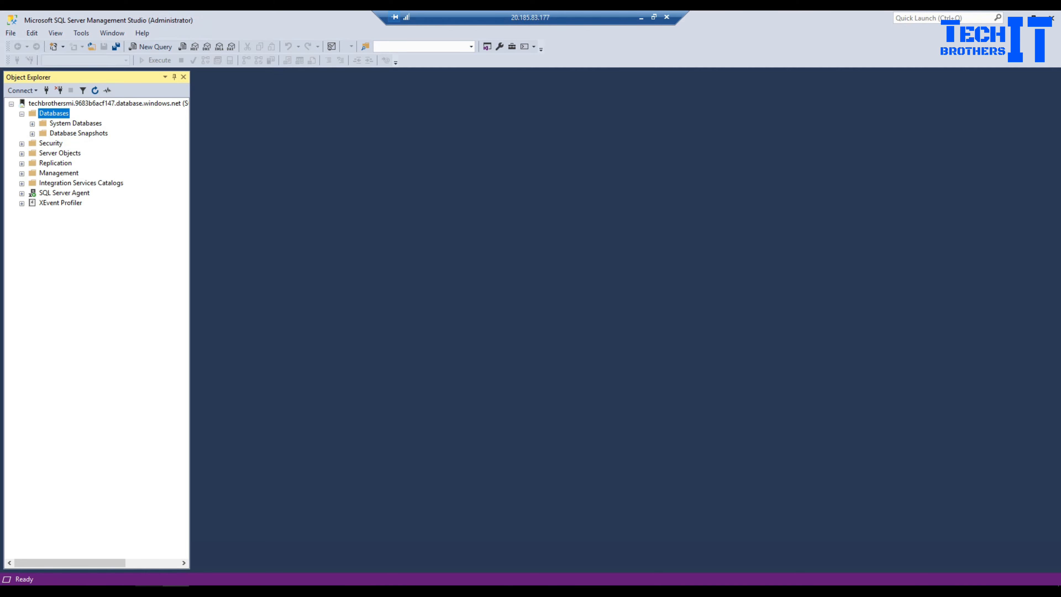
pyautogui.click(157, 47)
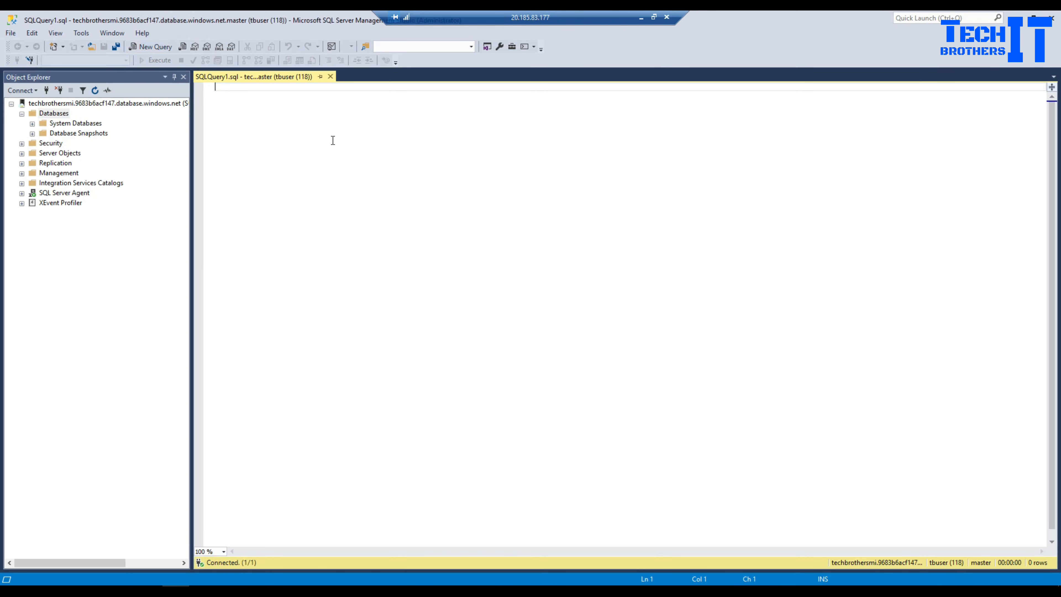
# - Execute create database [source] and create database destination, then open another query window
pyautogui.click(332, 140)
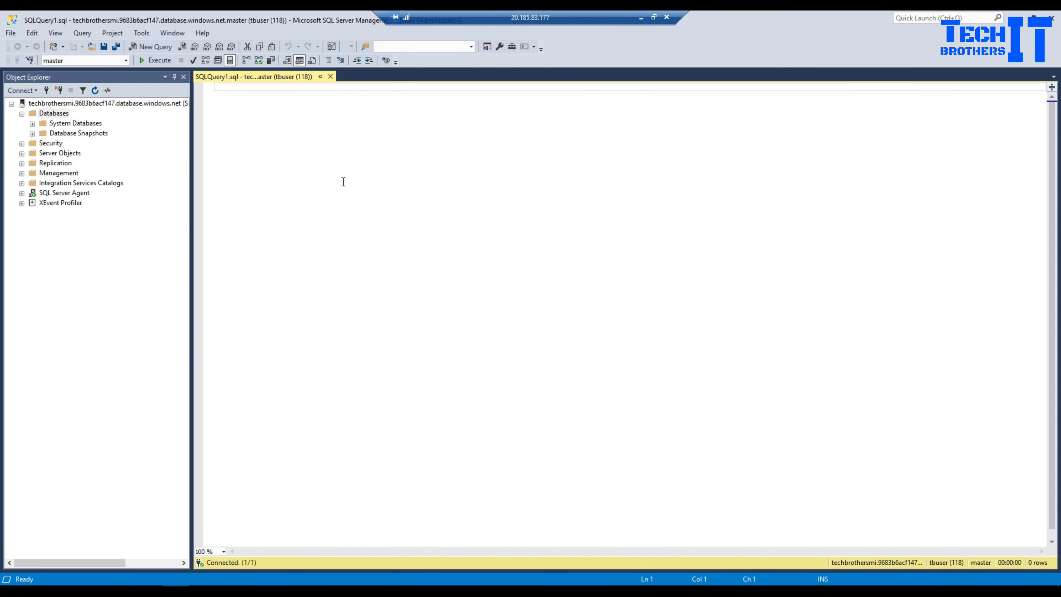
pyautogui.keyDown('ctrl'); pyautogui.scroll(5, 344, 182); pyautogui.keyUp('ctrl')
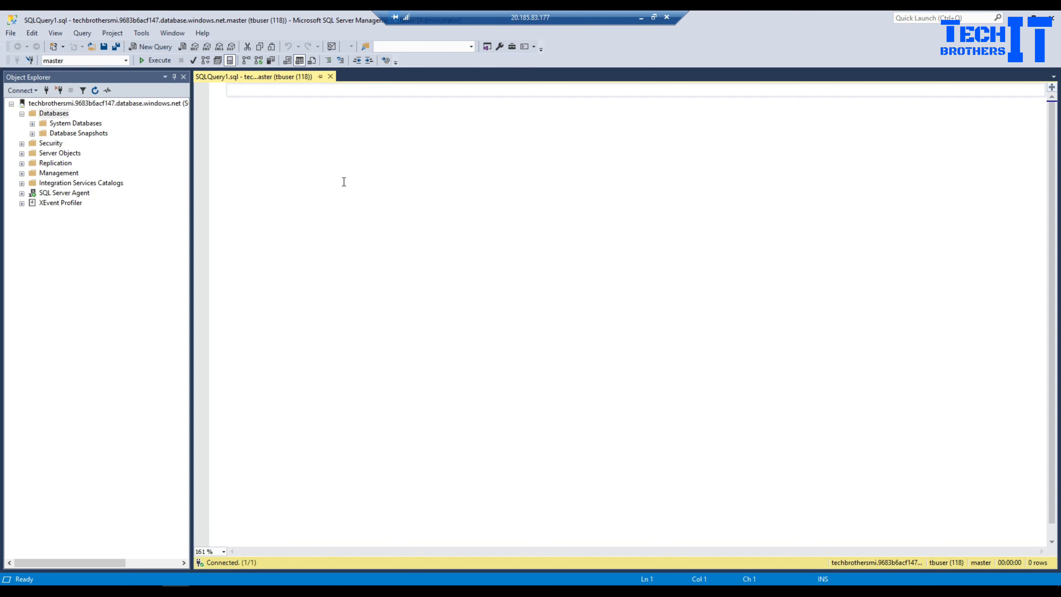
pyautogui.write('create databas')
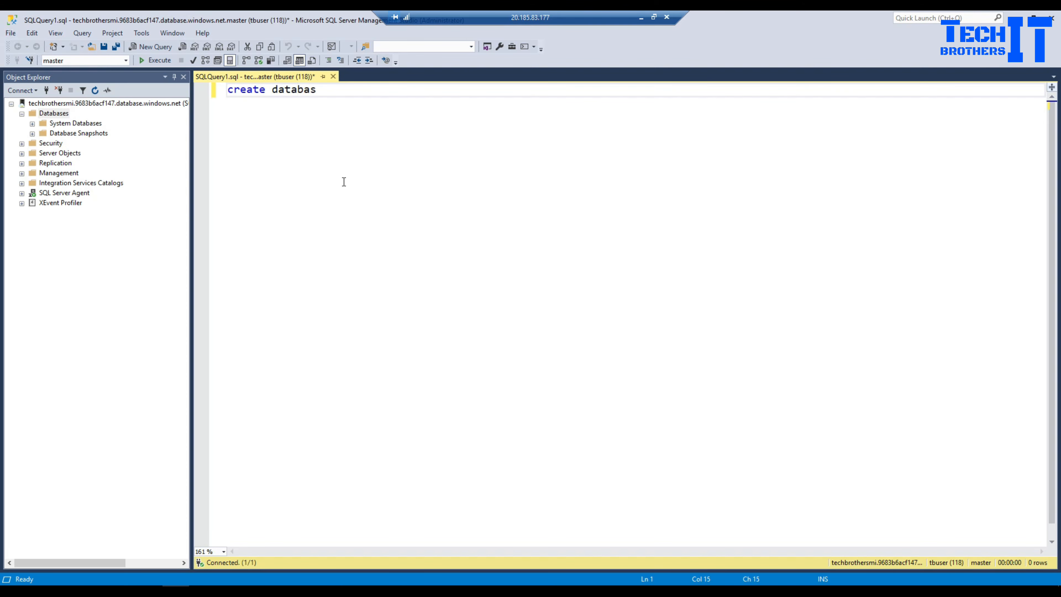
pyautogui.write('e [source[')
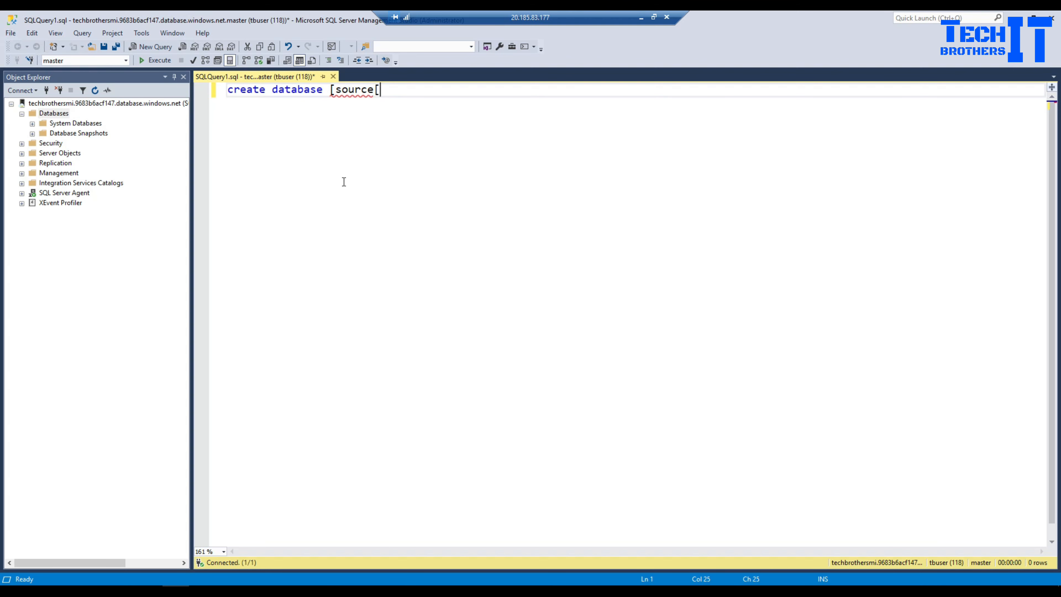
pyautogui.press('BackSpace')
pyautogui.write(']')
pyautogui.press('Return')
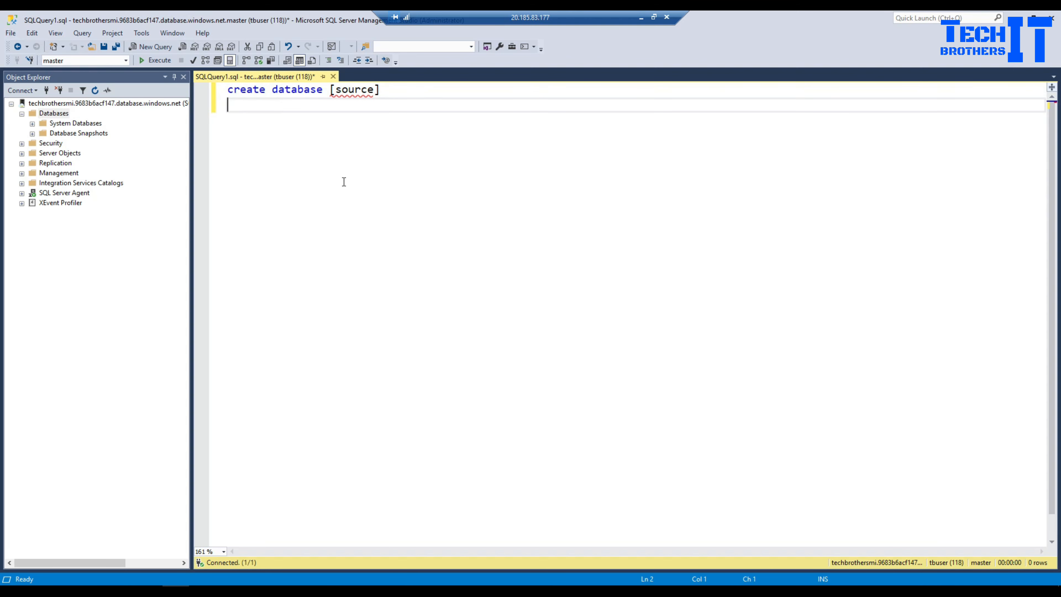
pyautogui.write('create database destination')
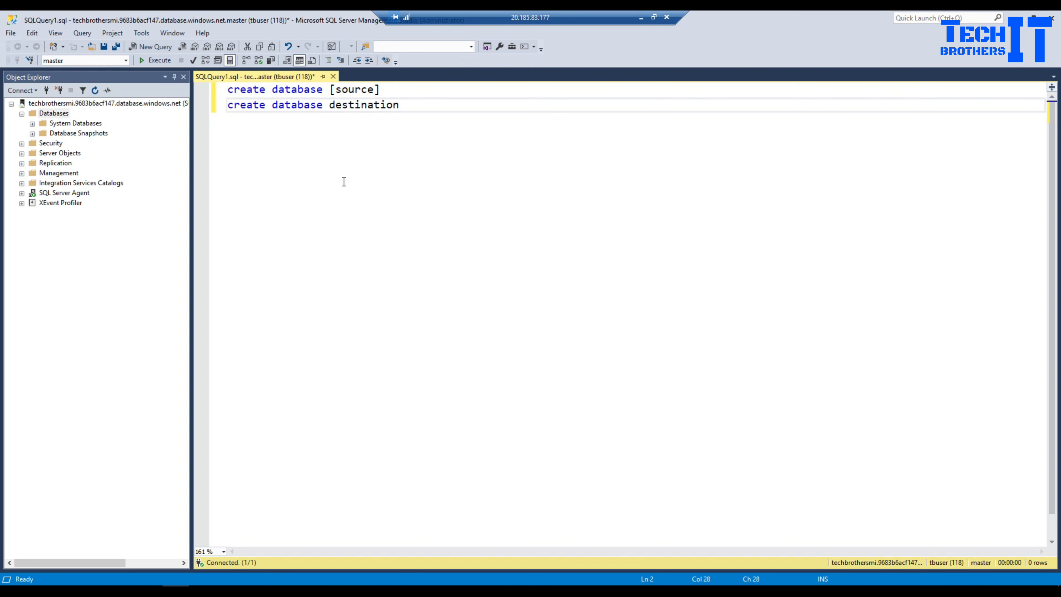
pyautogui.click(157, 60)
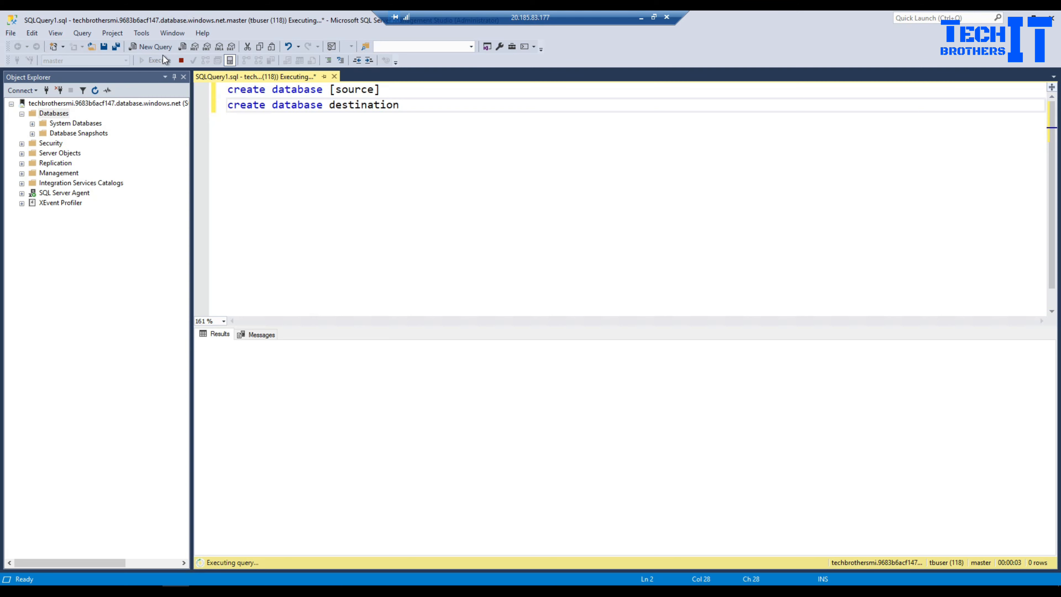
pyautogui.click(162, 47)
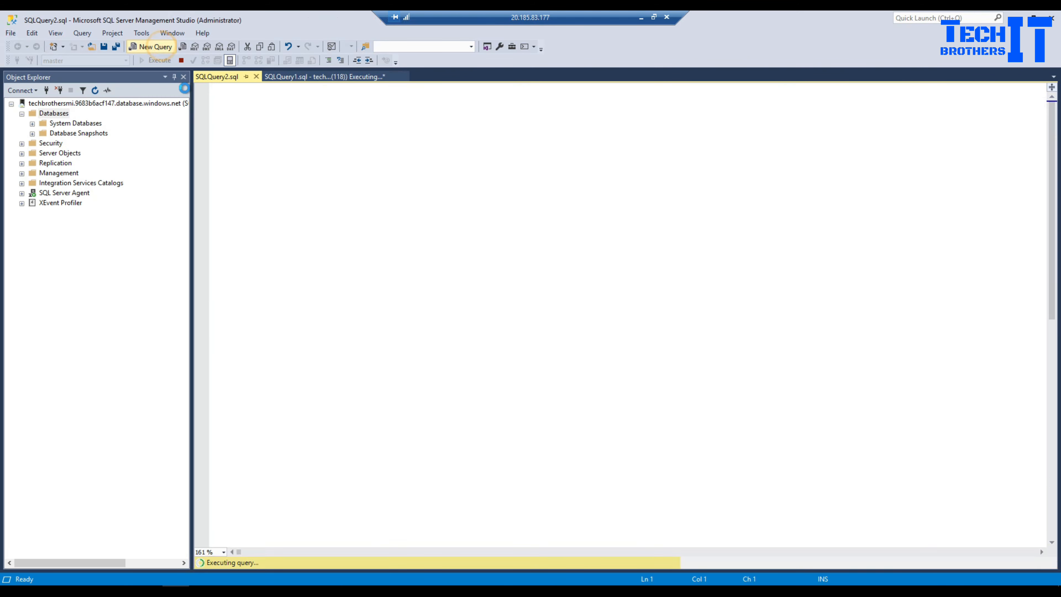
# - Run create table dbo.customer (id int, name, loaddate default getdate()), which fails on name's missing type
pyautogui.click(310, 128)
pyautogui.write('create t')
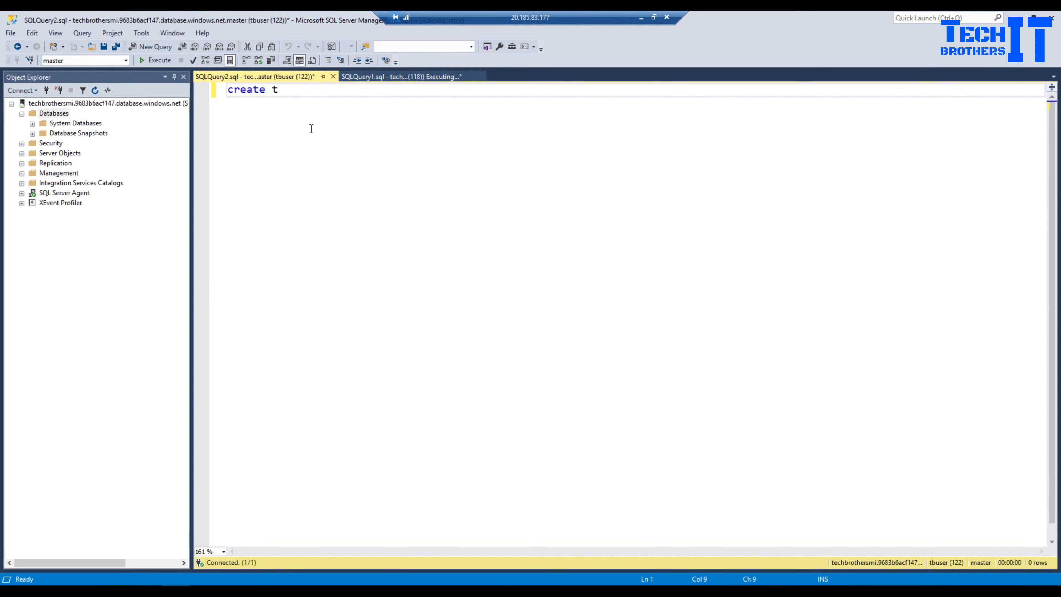
pyautogui.write('able dbo.c')
pyautogui.press('BackSpace')
pyautogui.press('BackSpace')
pyautogui.write('bo.customer')
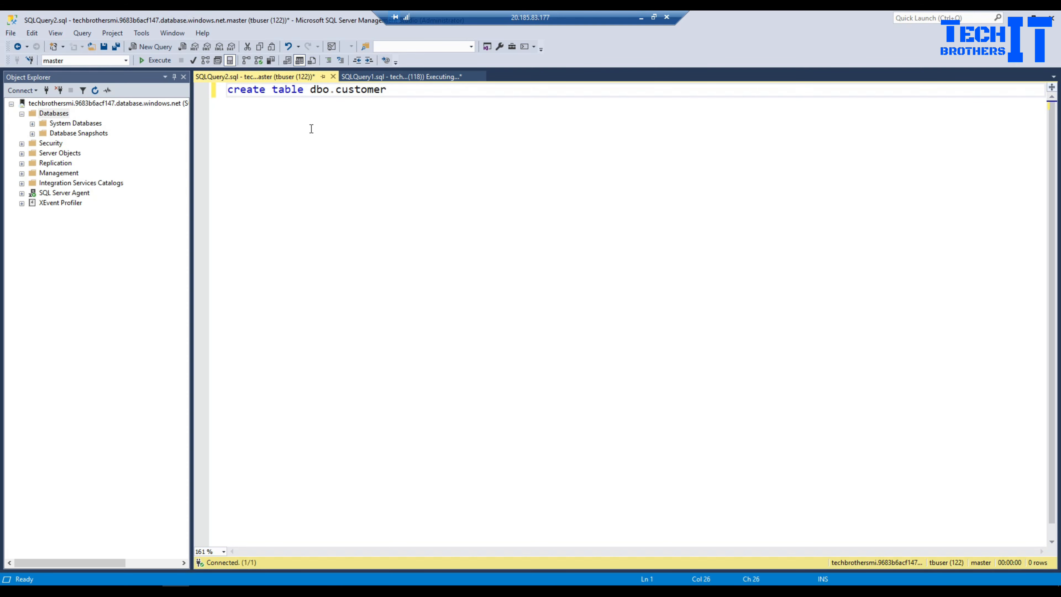
pyautogui.write(' (id int, name, comment,')
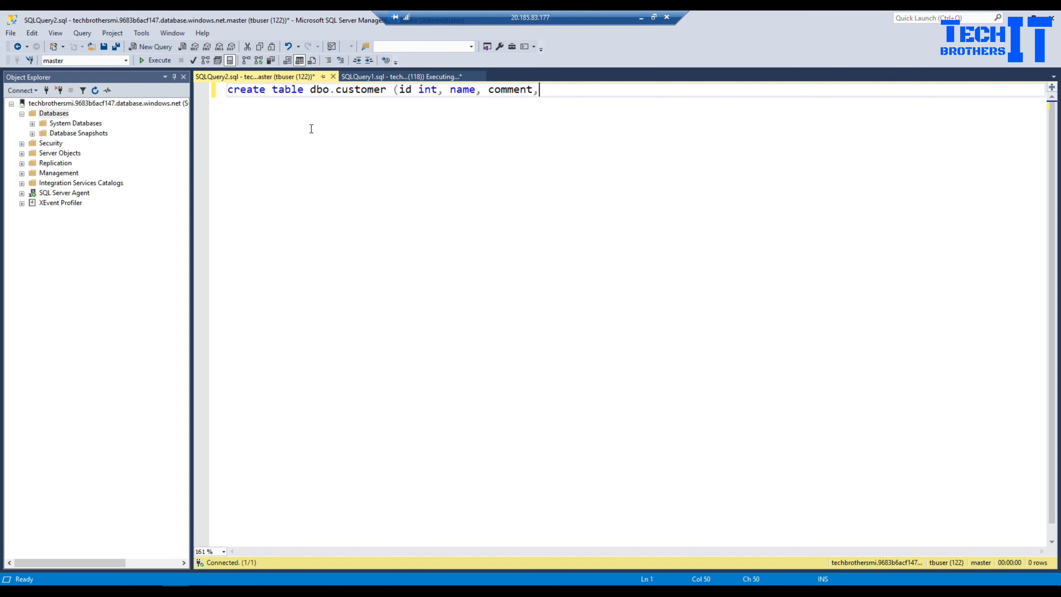
pyautogui.press('BackSpace')
pyautogui.press('BackSpace')
pyautogui.press('BackSpace')
pyautogui.press('BackSpace')
pyautogui.press('BackSpace')
pyautogui.press('BackSpace')
pyautogui.press('BackSpace')
pyautogui.press('BackSpace')
pyautogui.write('etd')
pyautogui.press('BackSpace')
pyautogui.press('BackSpace')
pyautogui.press('BackSpace')
pyautogui.press('BackSpace')
pyautogui.write('load')
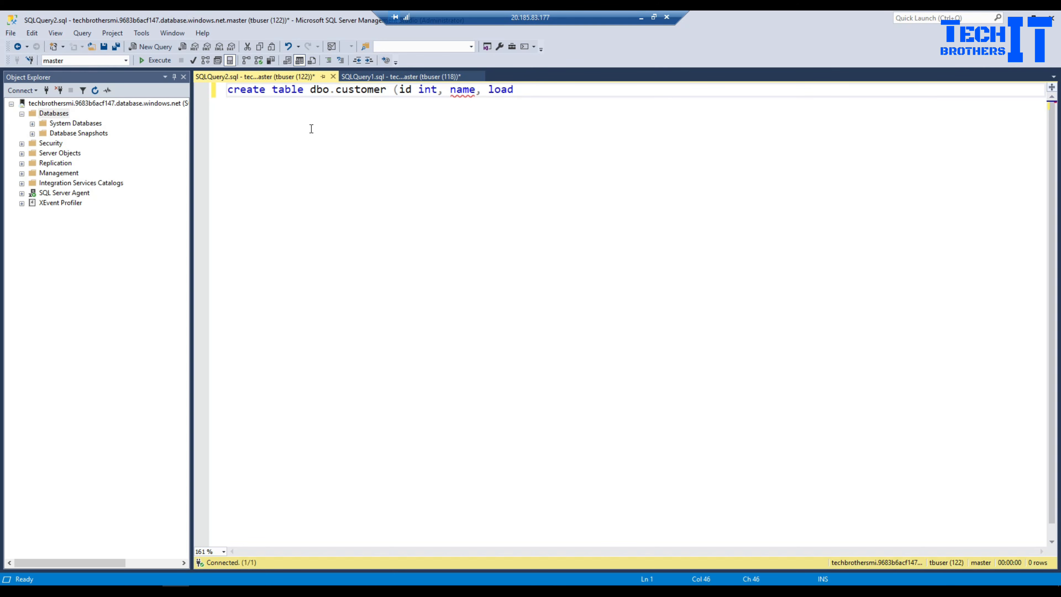
pyautogui.write('date getd')
pyautogui.press('BackSpace')
pyautogui.press('BackSpace')
pyautogui.press('BackSpace')
pyautogui.press('BackSpace')
pyautogui.write('e defautl getdate()')
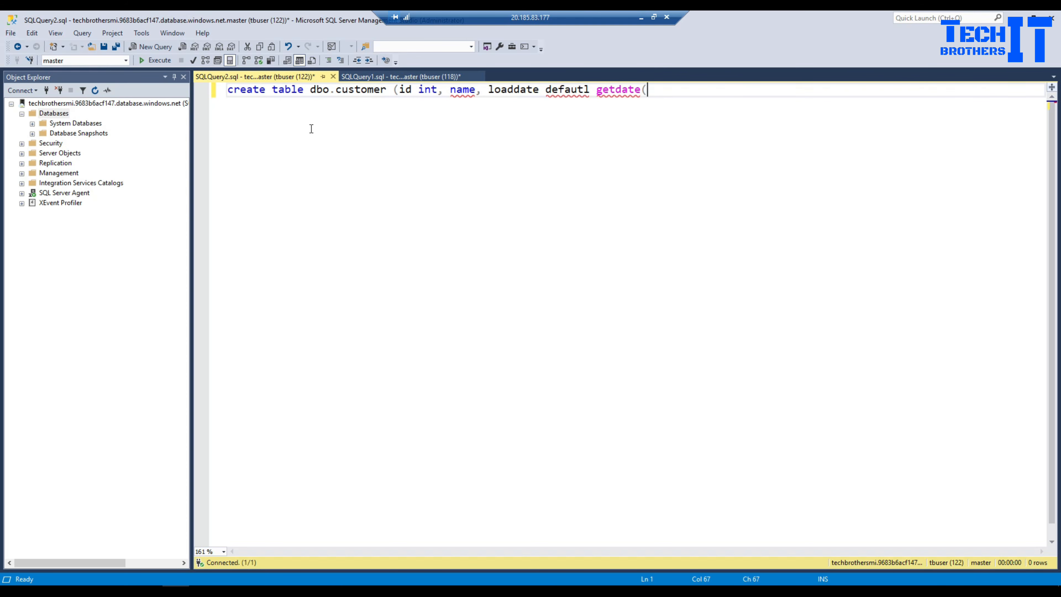
pyautogui.doubleClick(574, 90)
pyautogui.write('defa')
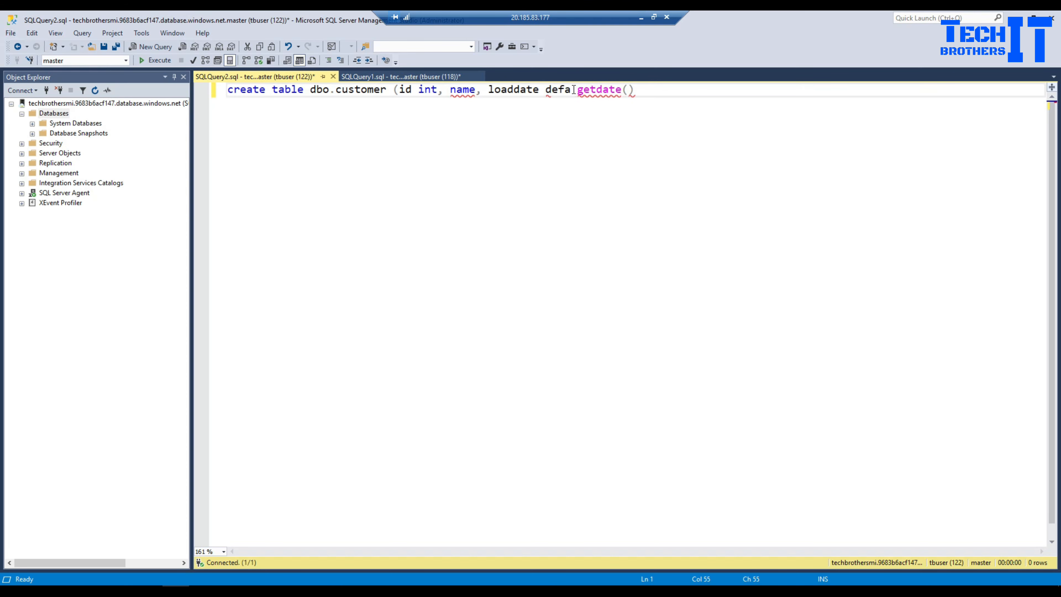
pyautogui.write('ult')
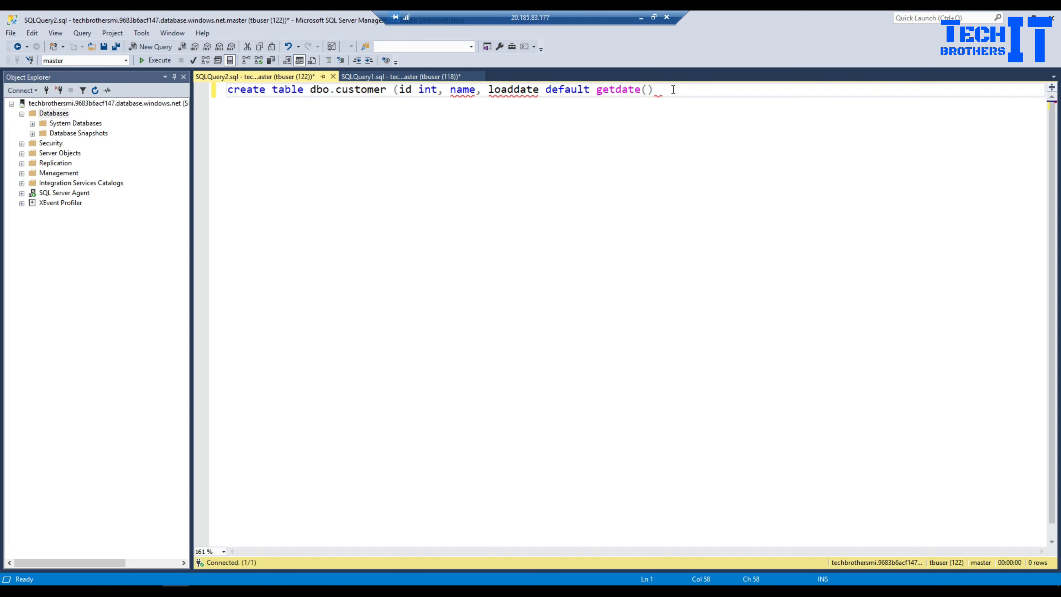
pyautogui.click(674, 90)
pyautogui.write(')')
pyautogui.click(527, 133)
pyautogui.click(161, 61)
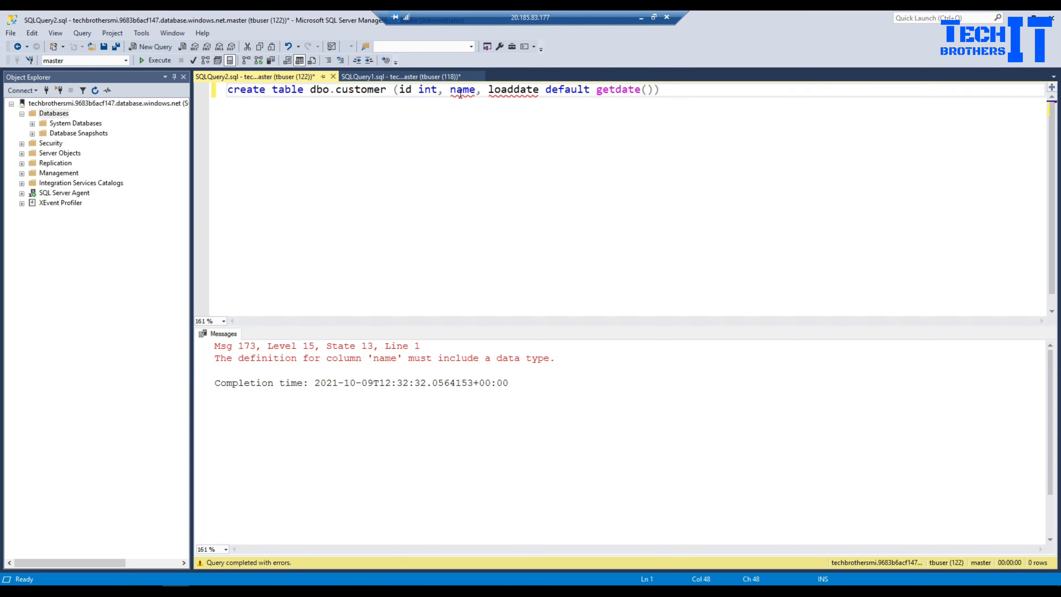
# - Give the name column varchar(100) and the loaddate column datetime
pyautogui.click(478, 90)
pyautogui.write('varchar(')
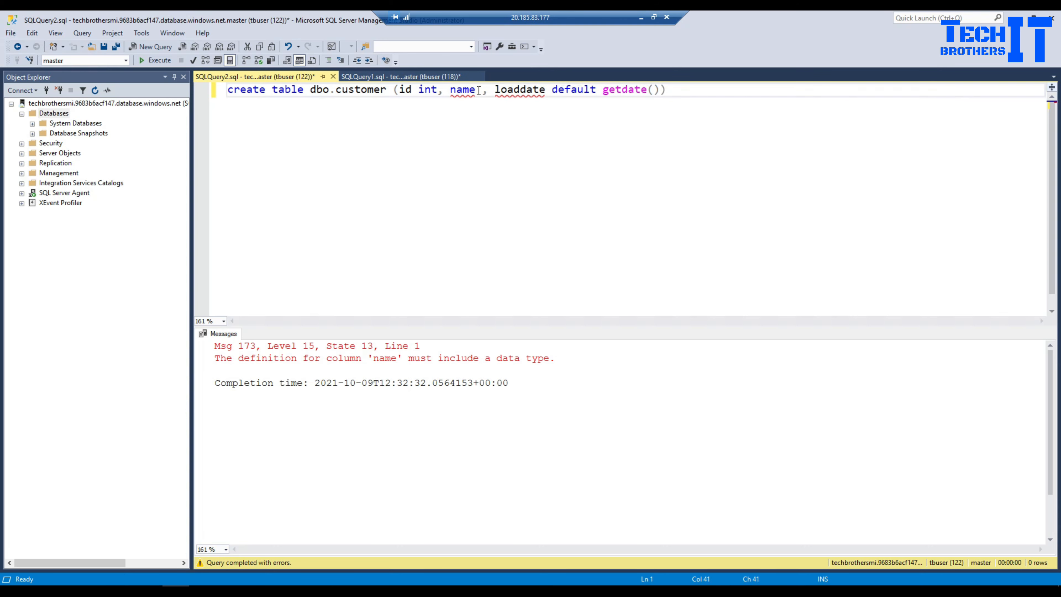
pyautogui.write('100)')
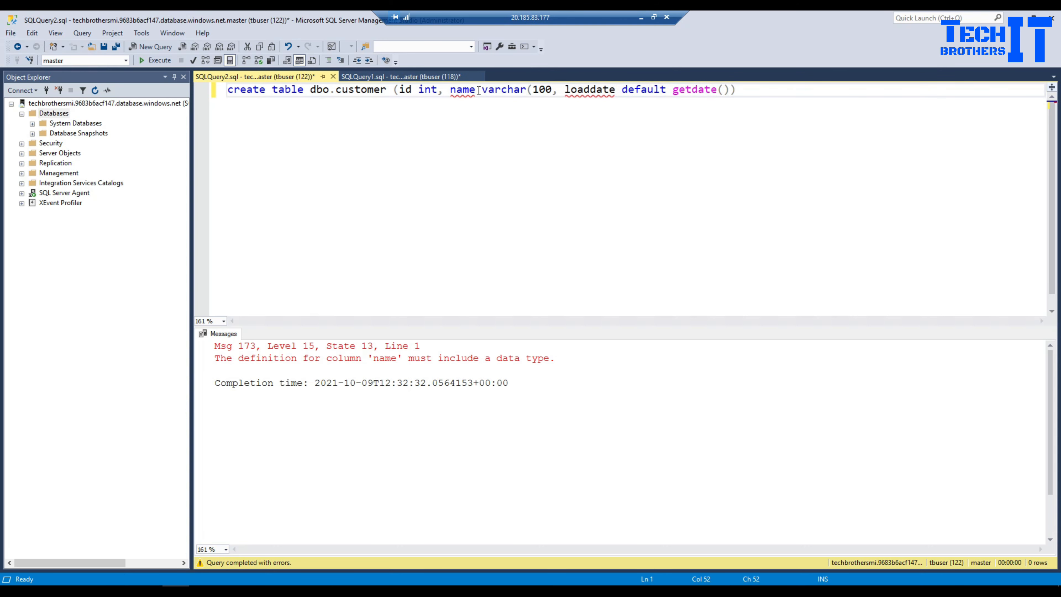
pyautogui.click(481, 114)
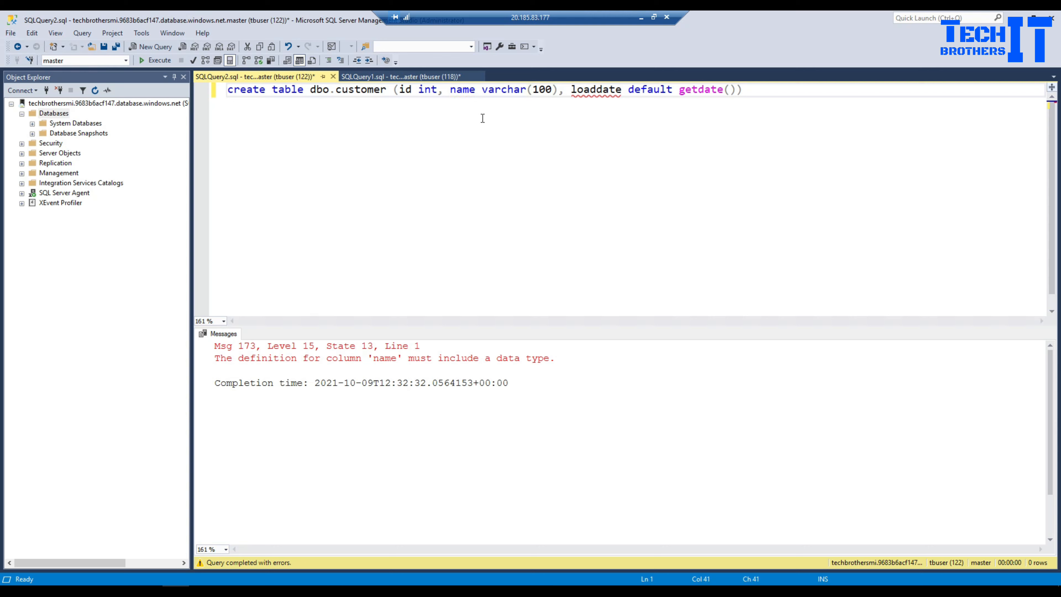
pyautogui.moveTo(594, 93)
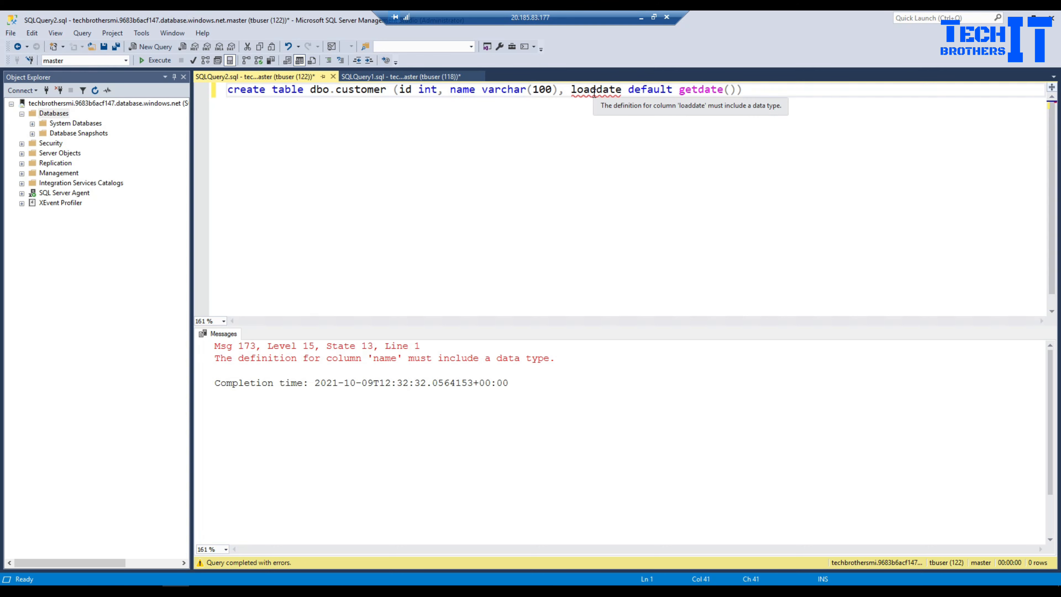
pyautogui.click(626, 90)
pyautogui.write('dateti')
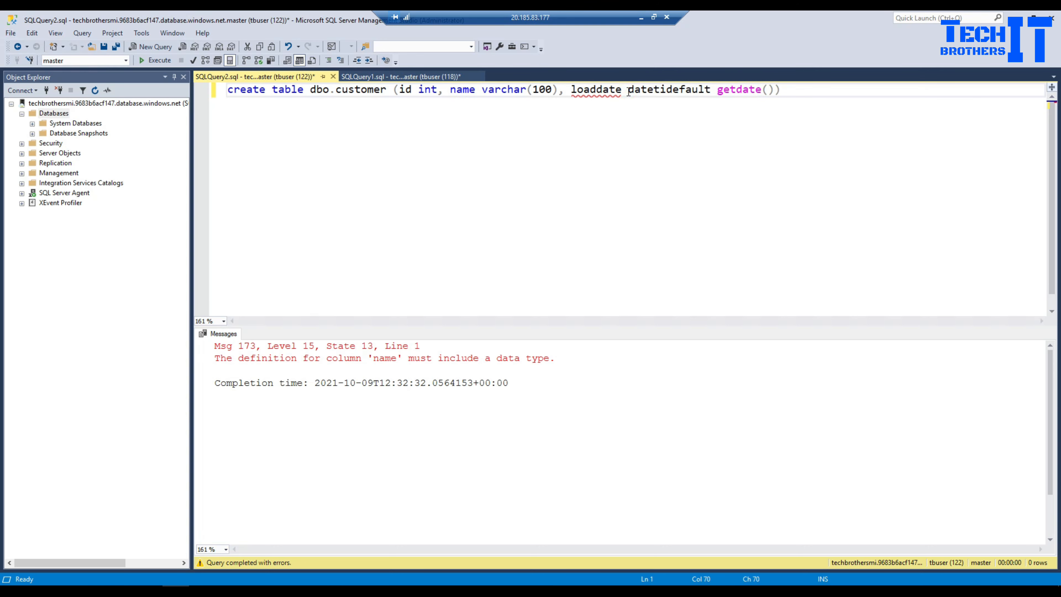
pyautogui.write('me')
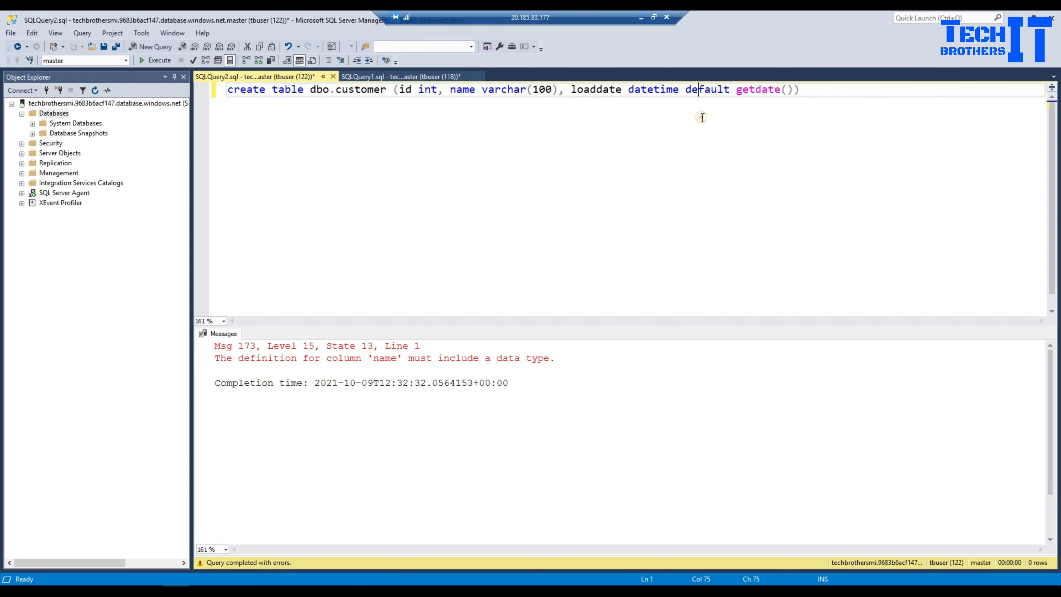
# - Add a use [source] line above the create table statement
pyautogui.click(393, 76)
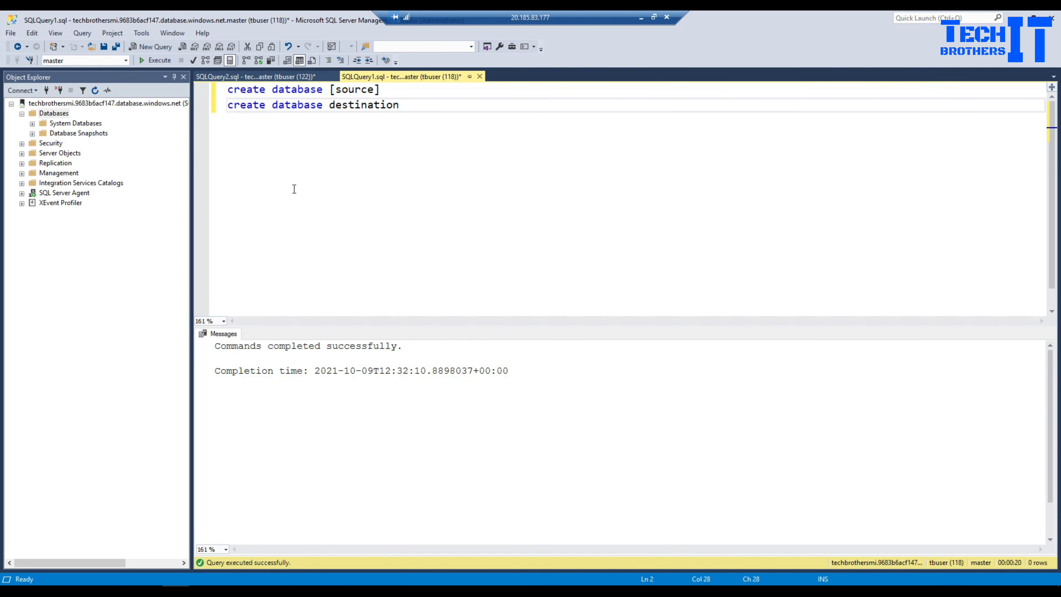
pyautogui.click(269, 77)
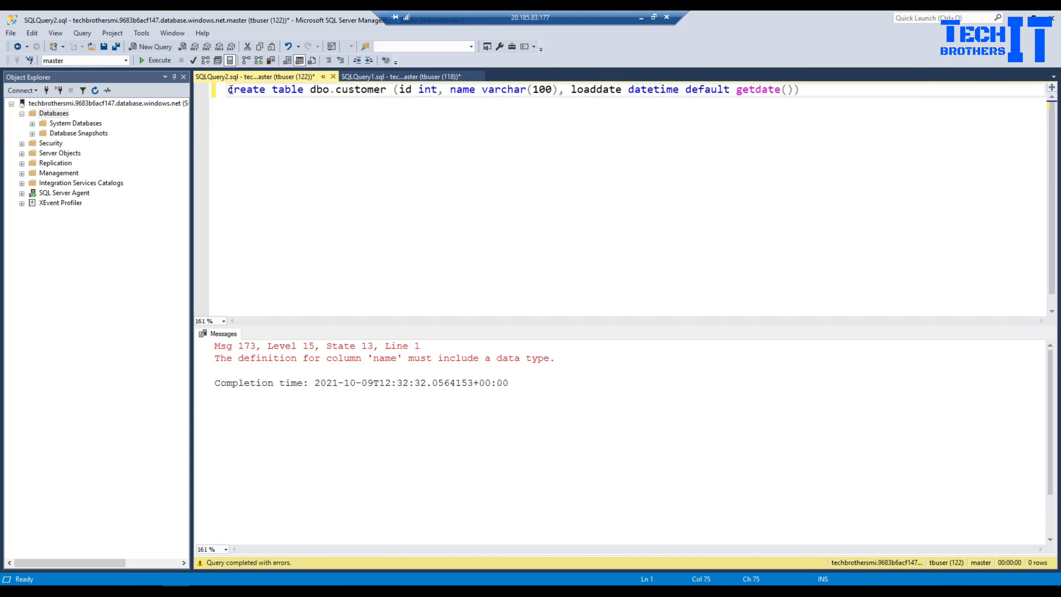
pyautogui.click(231, 90)
pyautogui.press('Return')
pyautogui.press('Up')
pyautogui.write('us')
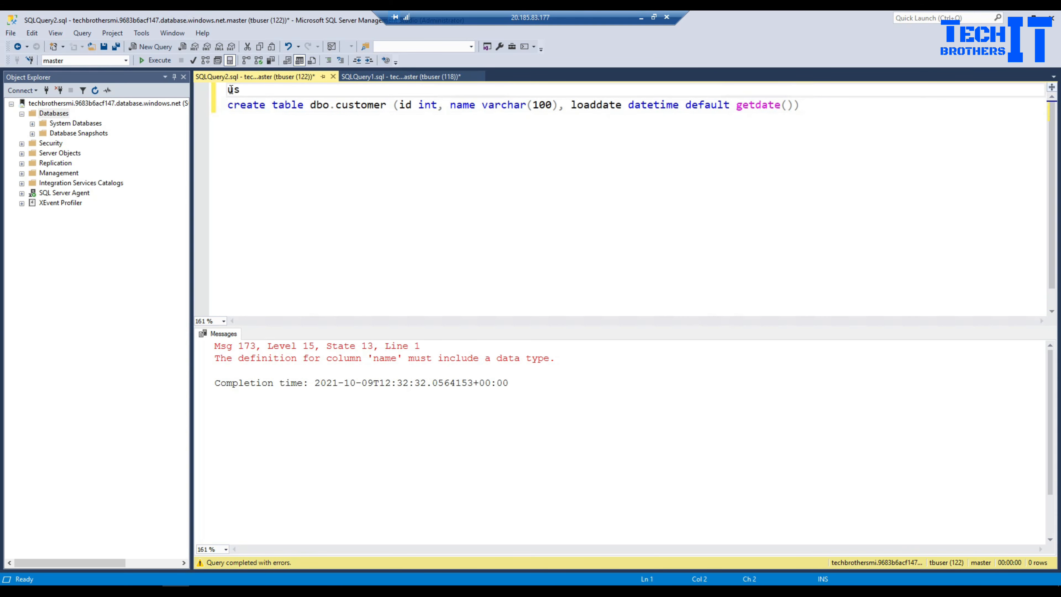
pyautogui.write('e [sour')
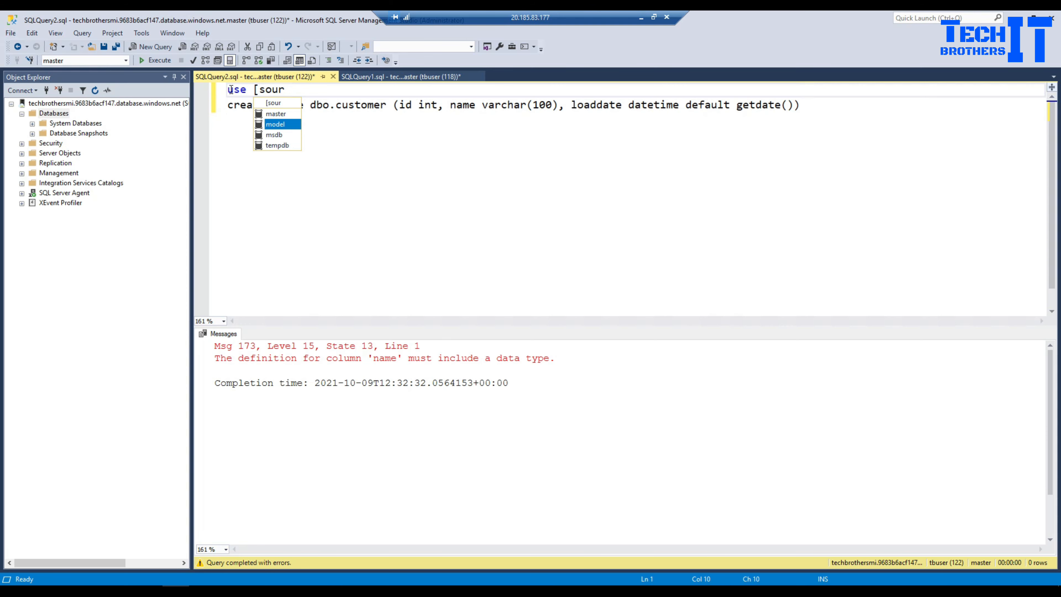
pyautogui.write('ce]')
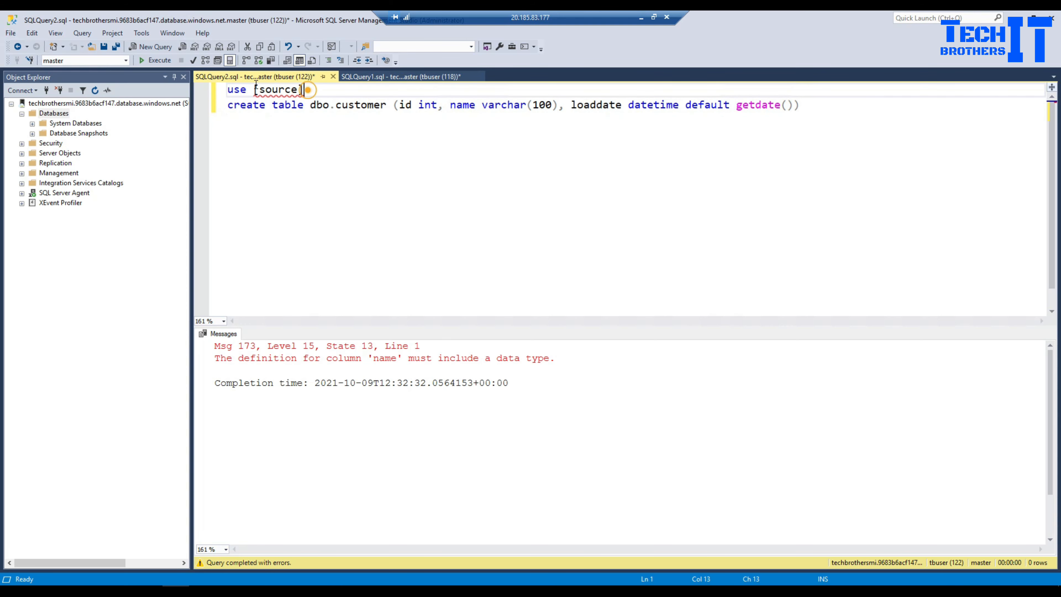
# - Switch to the source database, refresh the database list, and create dbo.customer there
pyautogui.moveTo(309, 94); pyautogui.dragTo(213, 90)
pyautogui.click(157, 63)
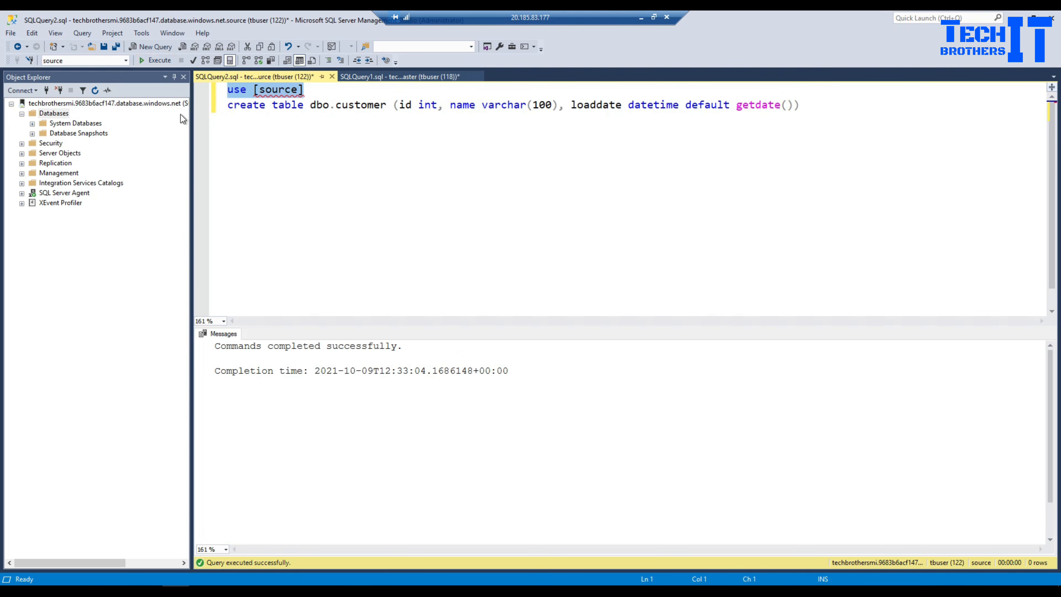
pyautogui.click(67, 113)
pyautogui.click(94, 90)
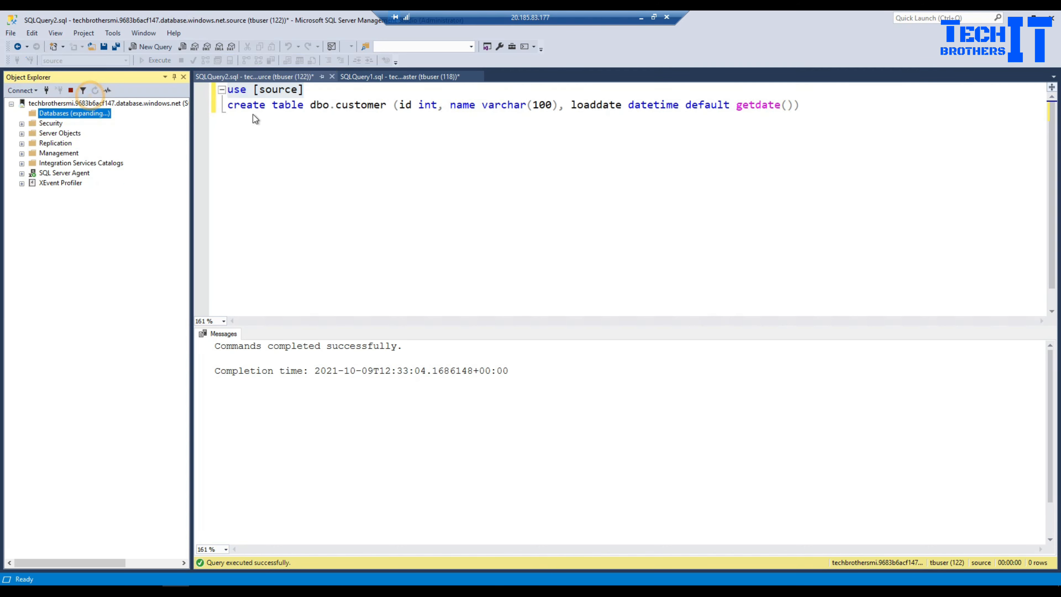
pyautogui.moveTo(818, 105); pyautogui.dragTo(175, 115)
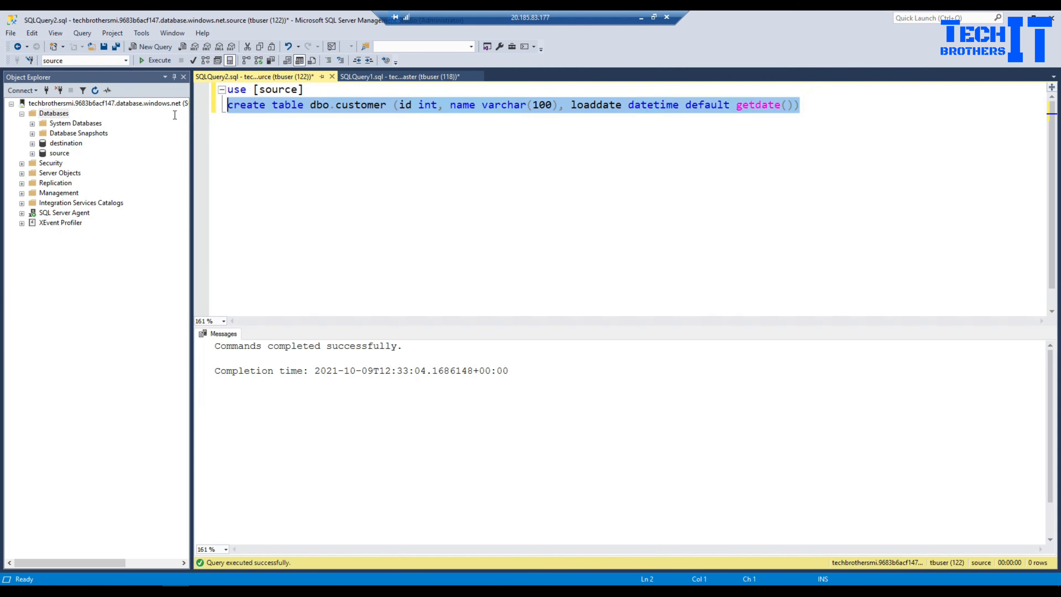
pyautogui.click(167, 62)
# - Write and run insert into dbo.customer values(1,'aamir')
pyautogui.click(833, 106)
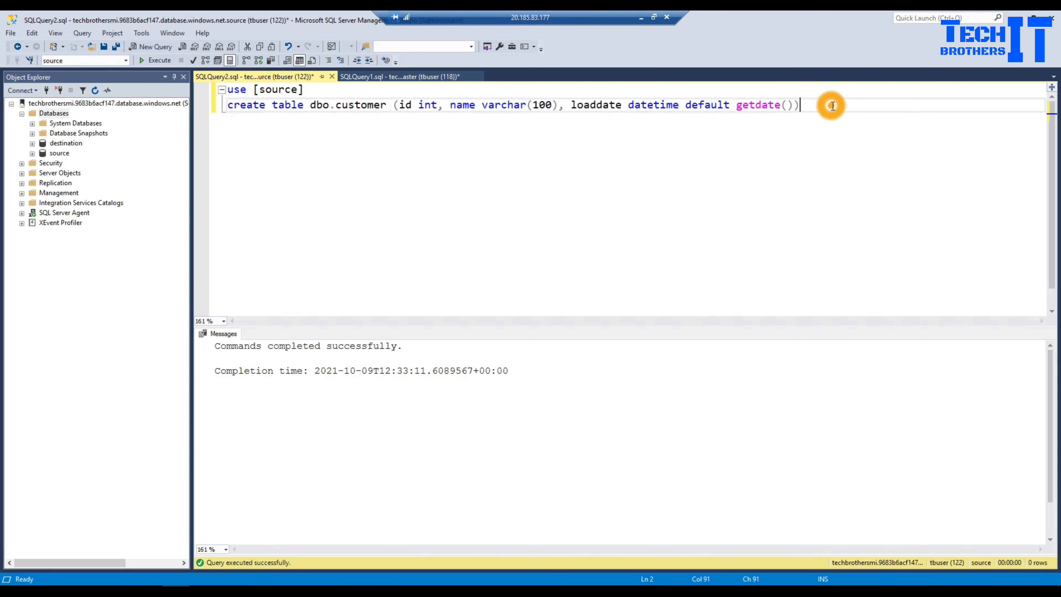
pyautogui.press('Return')
pyautogui.press('Return')
pyautogui.write('insert into dbo.cus')
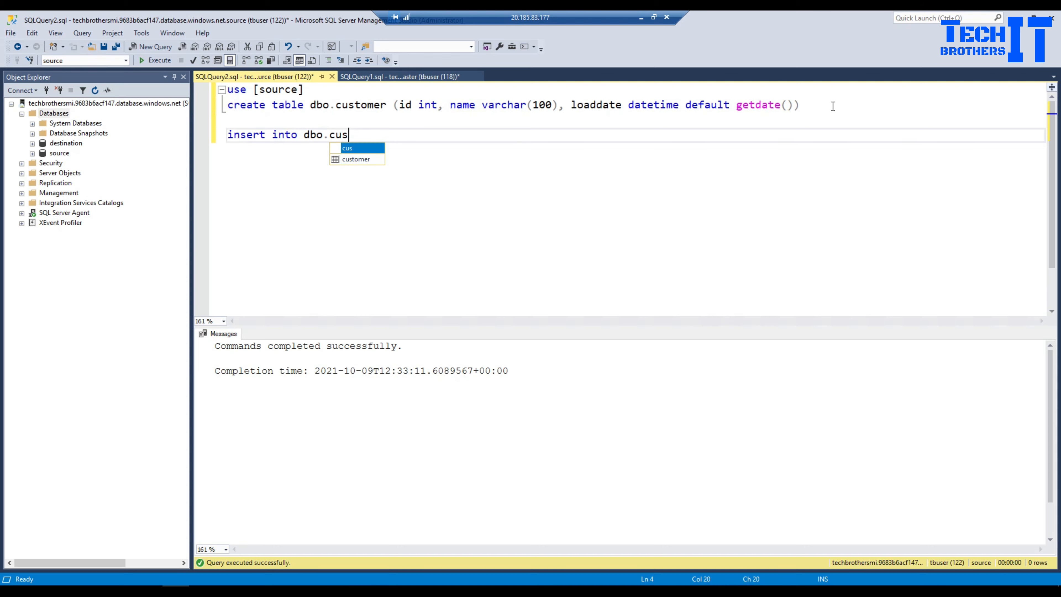
pyautogui.press('Down')
pyautogui.write('values(1,')
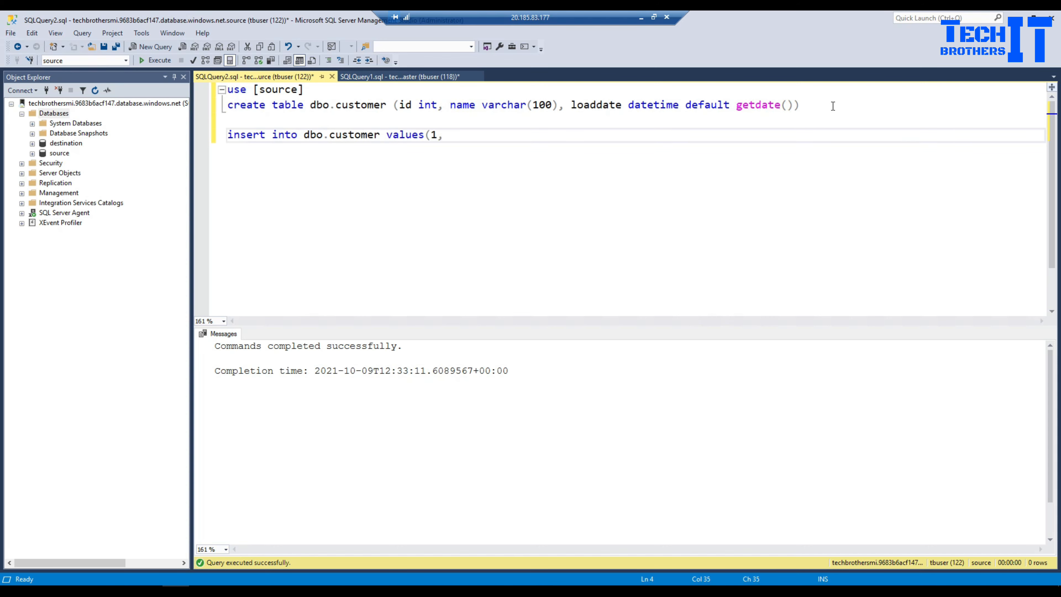
pyautogui.write("'aamir')")
pyautogui.hotkey('shift', 'Up')
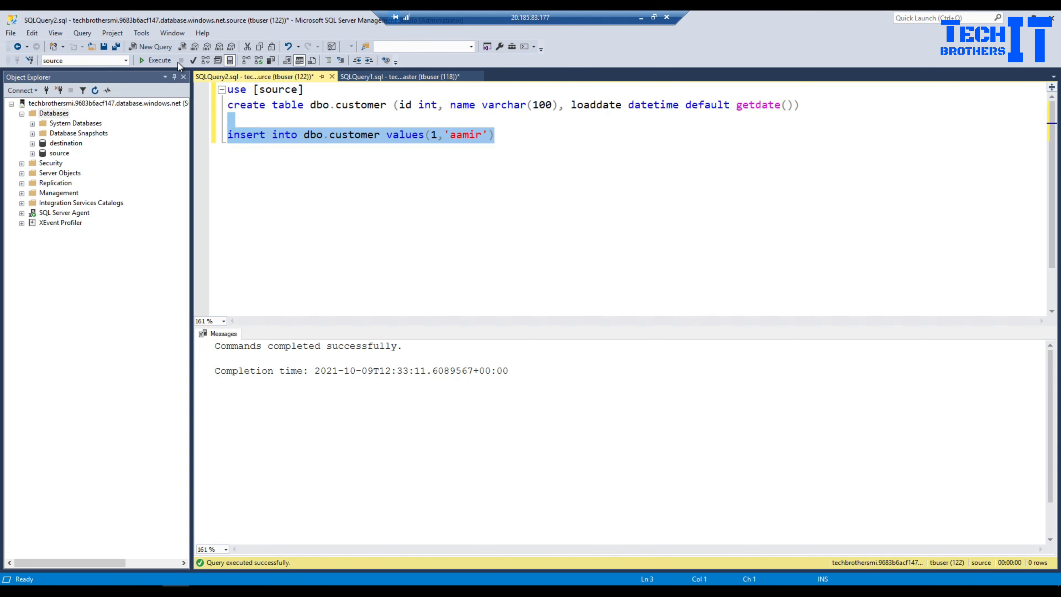
pyautogui.click(156, 60)
# - Add the column list (id,name) to the insert and rerun it to add the row
pyautogui.click(598, 138)
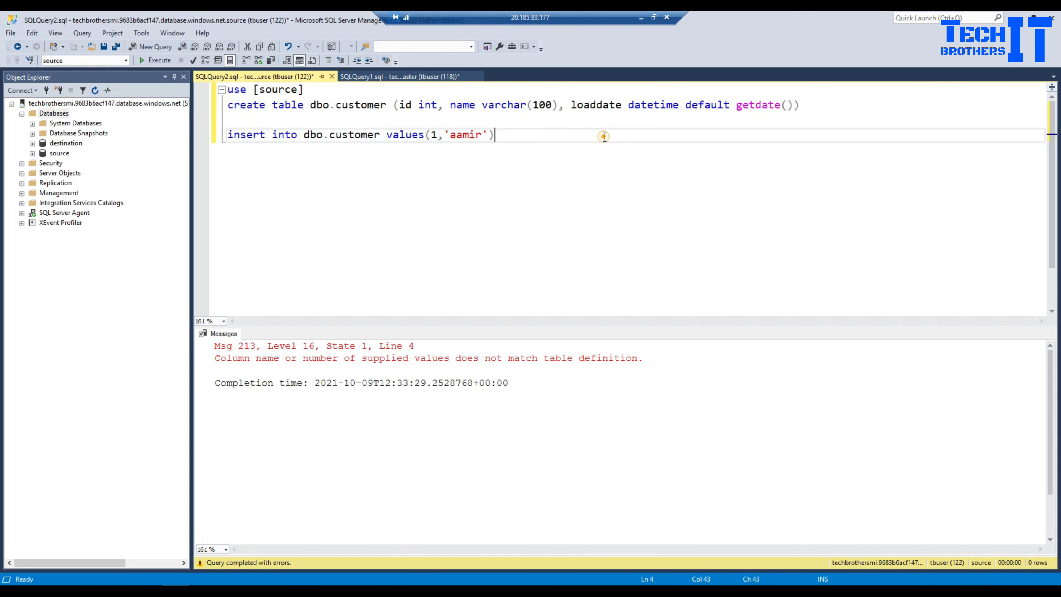
pyautogui.click(600, 107)
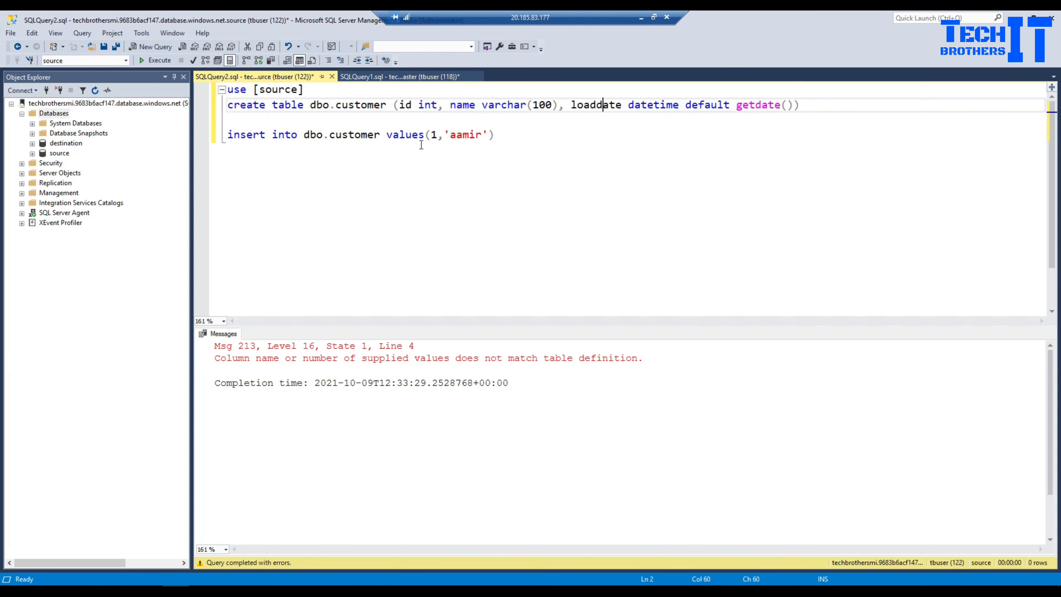
pyautogui.click(381, 138)
pyautogui.write('(')
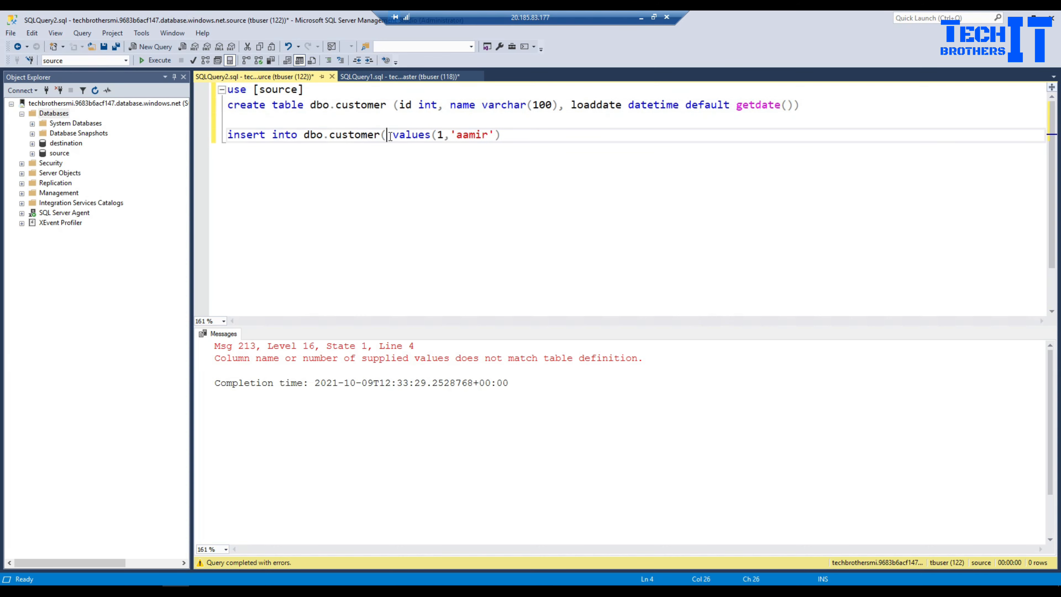
pyautogui.write('id,')
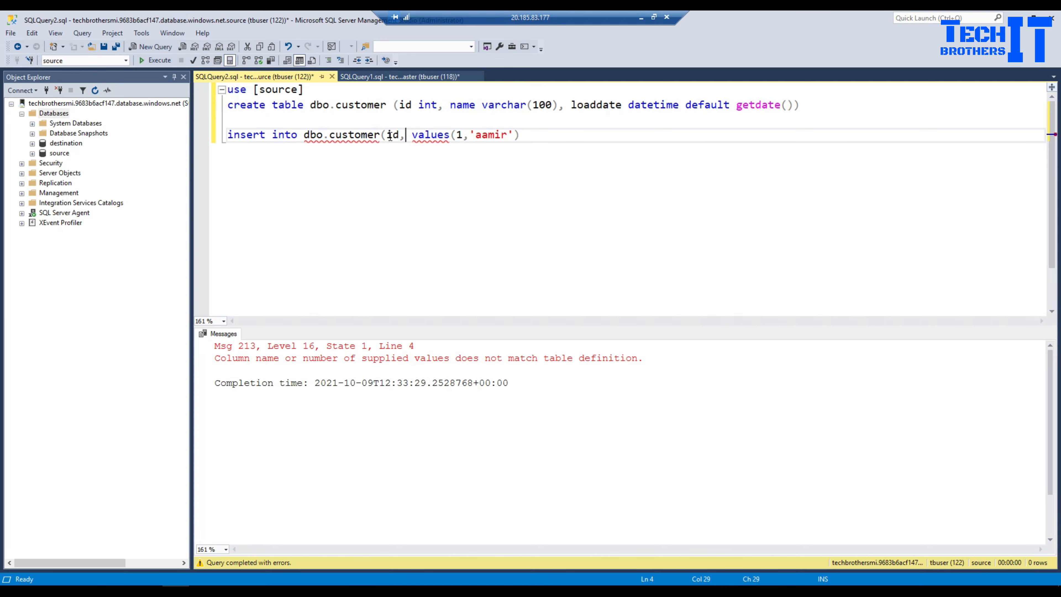
pyautogui.write('name')
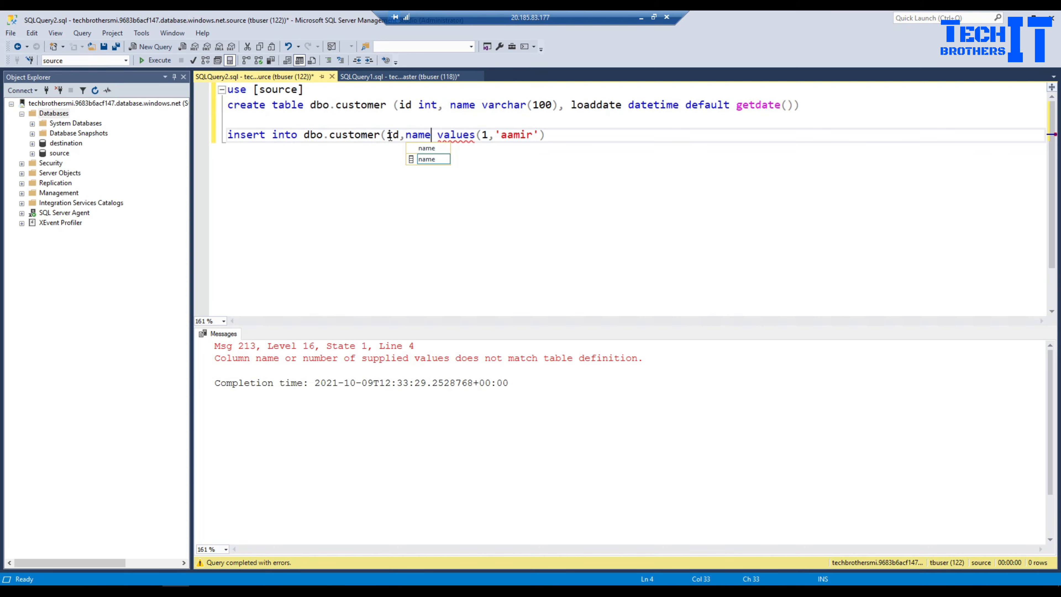
pyautogui.write(')')
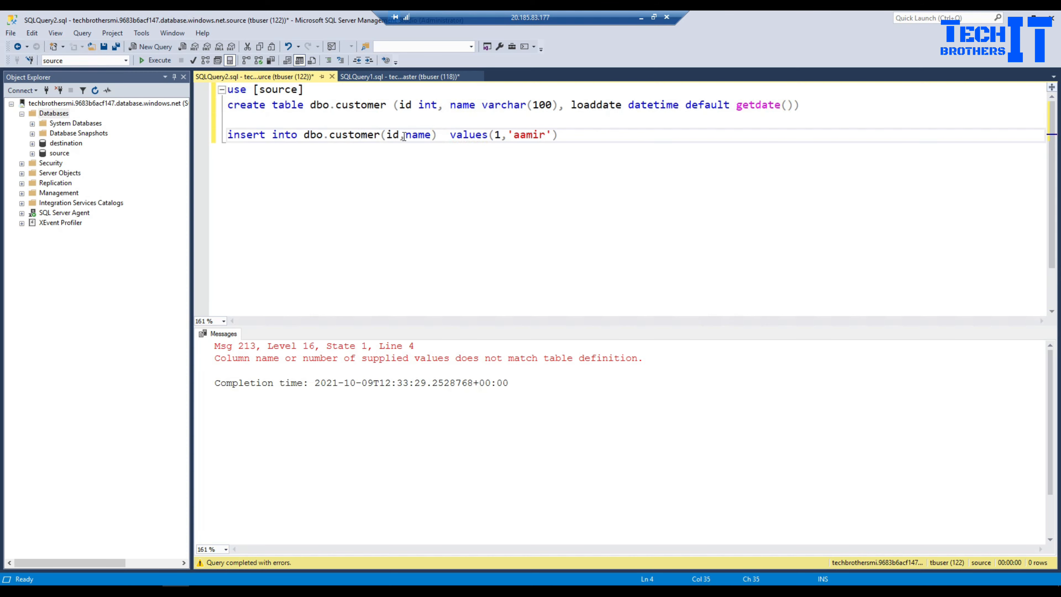
pyautogui.moveTo(585, 134); pyautogui.dragTo(166, 109)
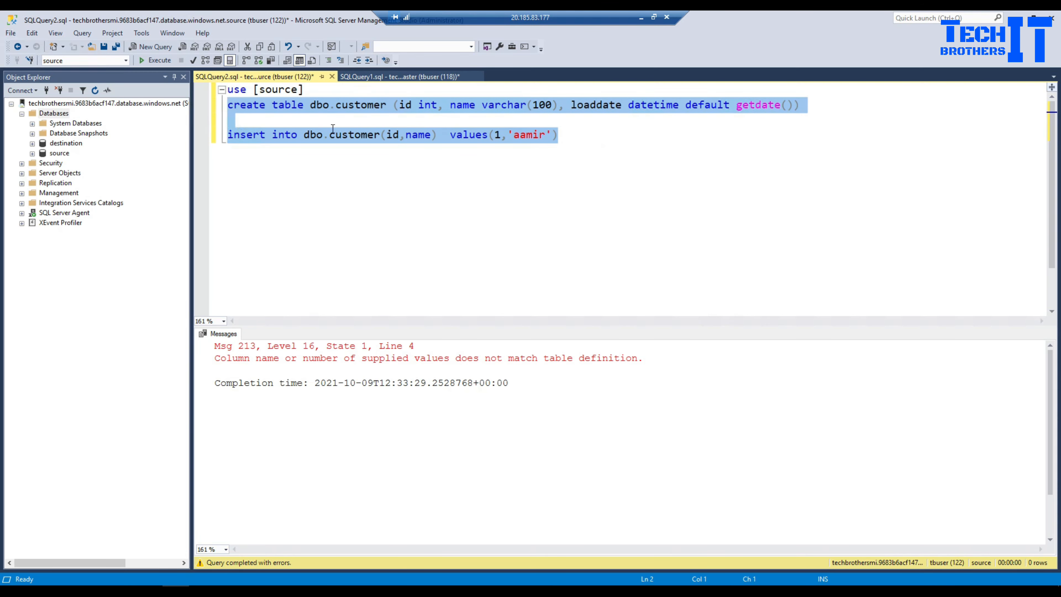
pyautogui.moveTo(576, 135); pyautogui.dragTo(169, 124)
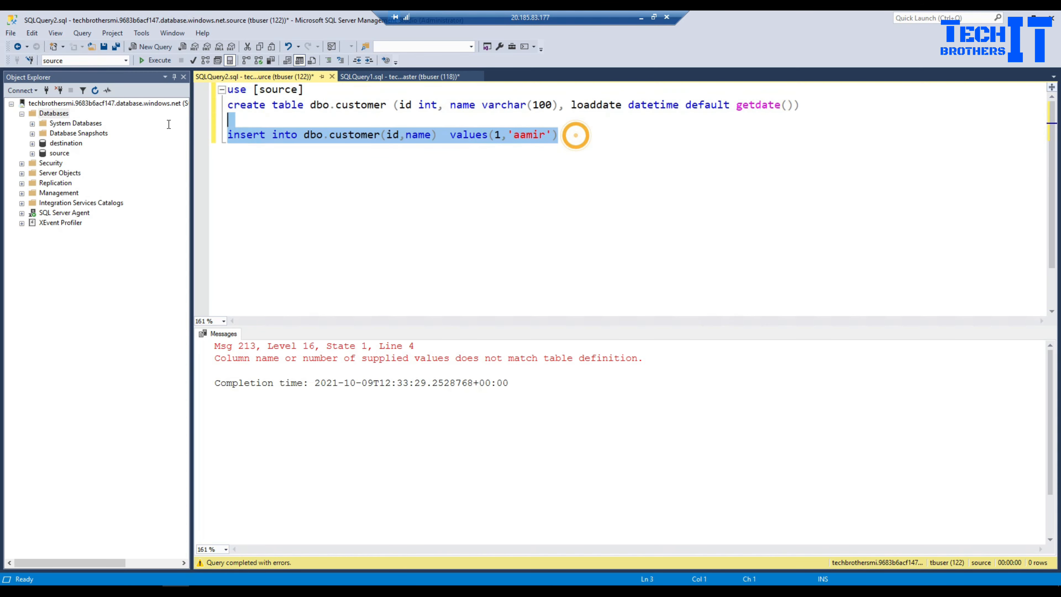
pyautogui.click(154, 61)
# - Run select * from dbo.customer to view the inserted row with its default loaddate
pyautogui.click(579, 135)
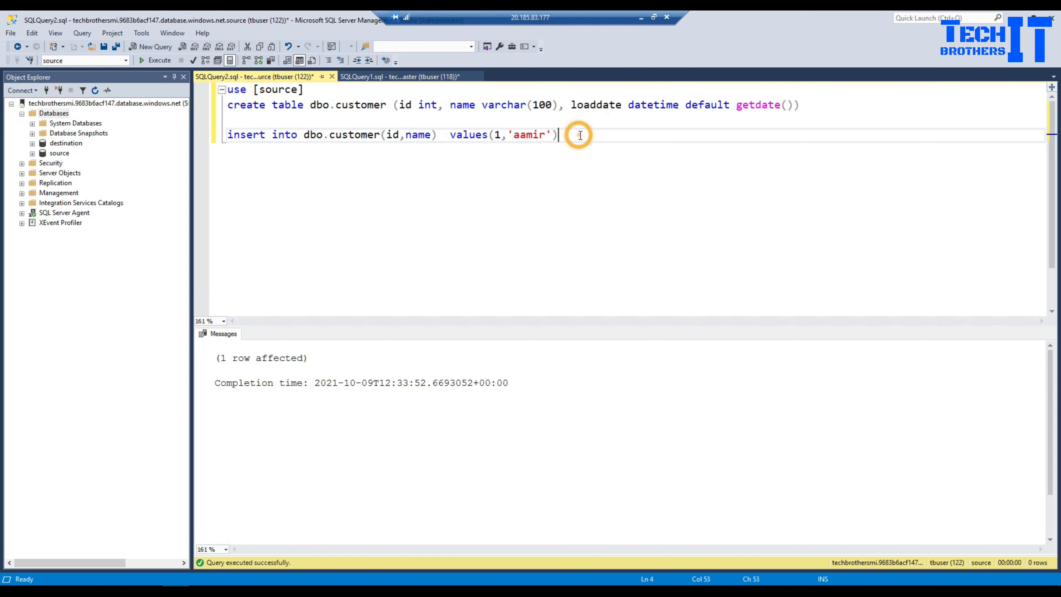
pyautogui.press('Return')
pyautogui.press('Return')
pyautogui.write('el')
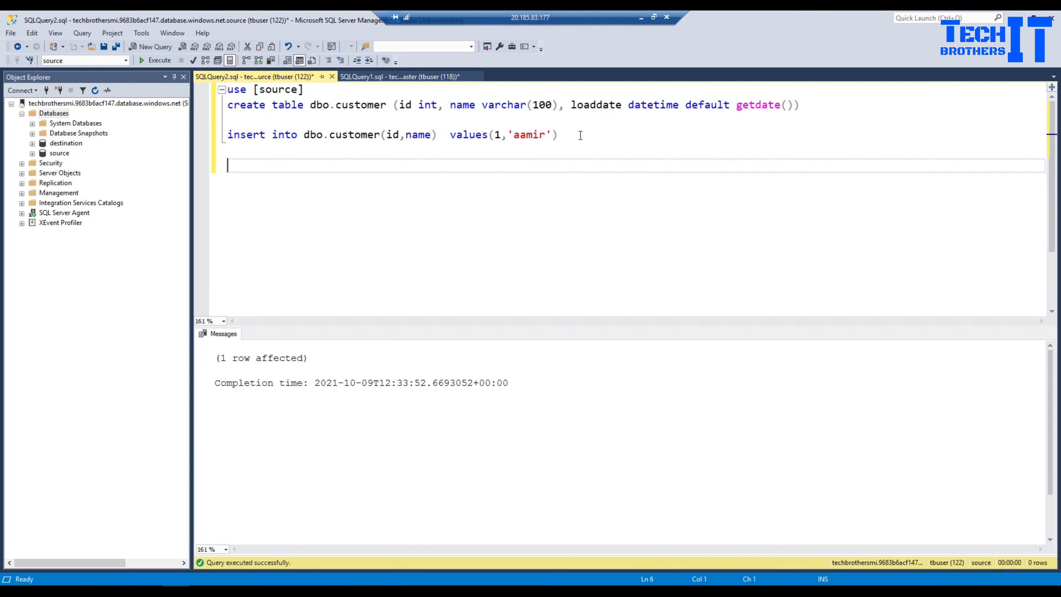
pyautogui.write('Select * from dbo.cus')
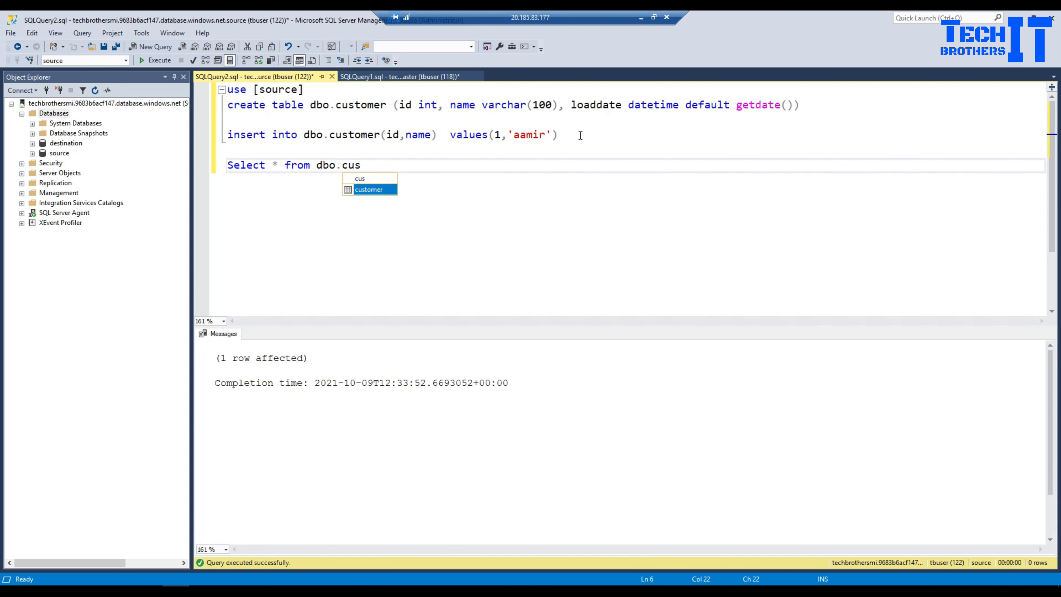
pyautogui.press('Tab')
pyautogui.hotkey('shift', 'Up')
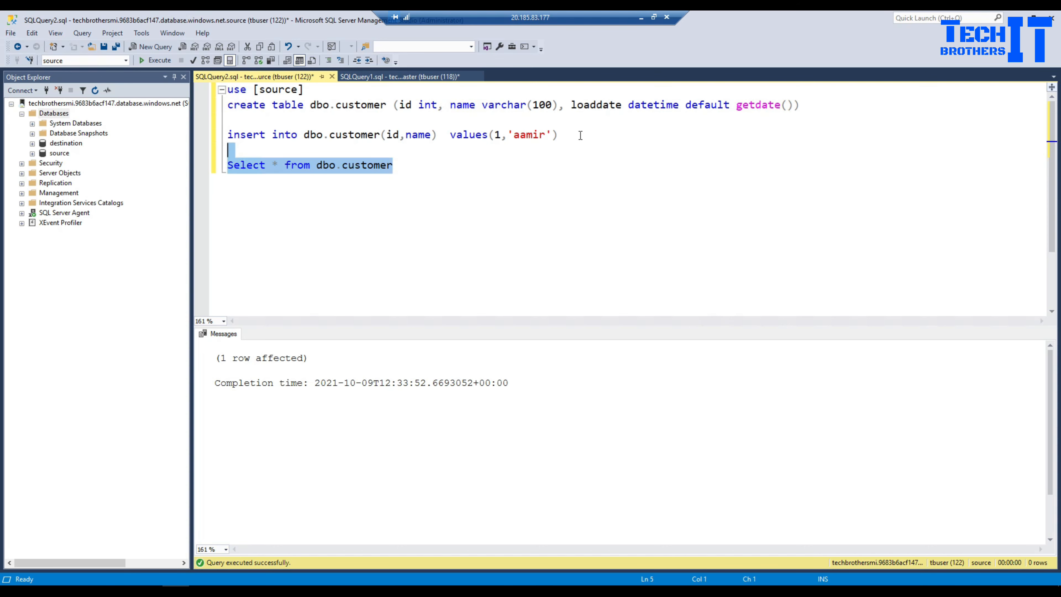
pyautogui.click(153, 61)
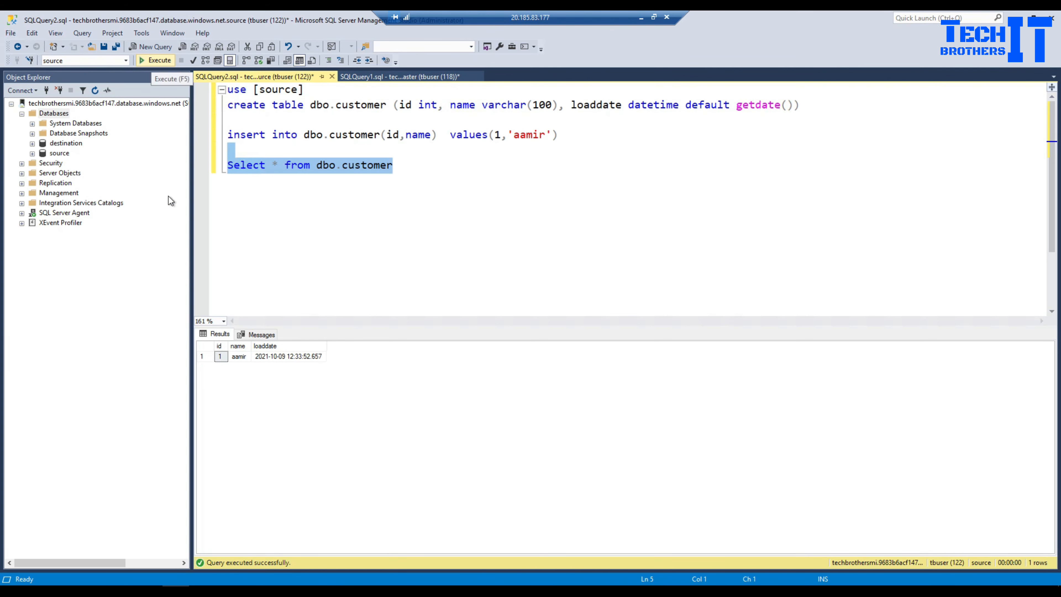
pyautogui.click(251, 357)
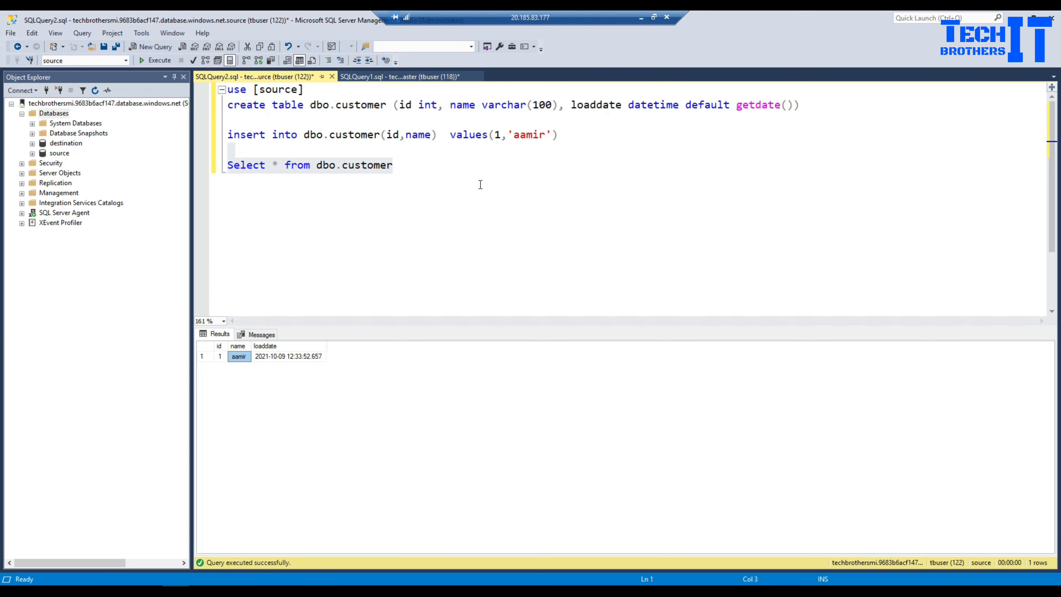
# - Change the insert to values(2,'raza') and select the use and create table lines
pyautogui.click(529, 135)
pyautogui.doubleClick(529, 135)
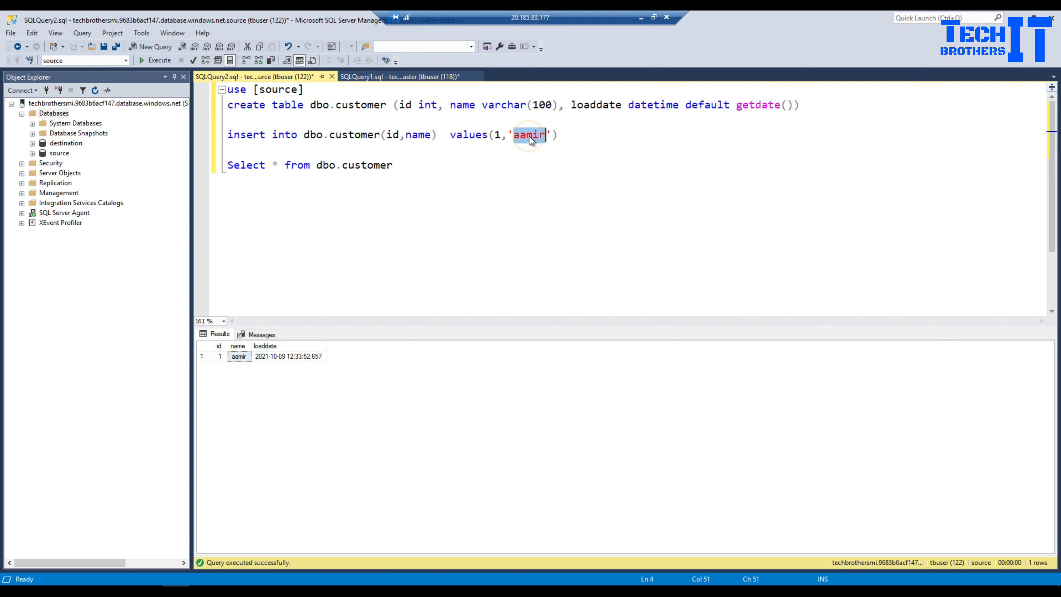
pyautogui.write('raza')
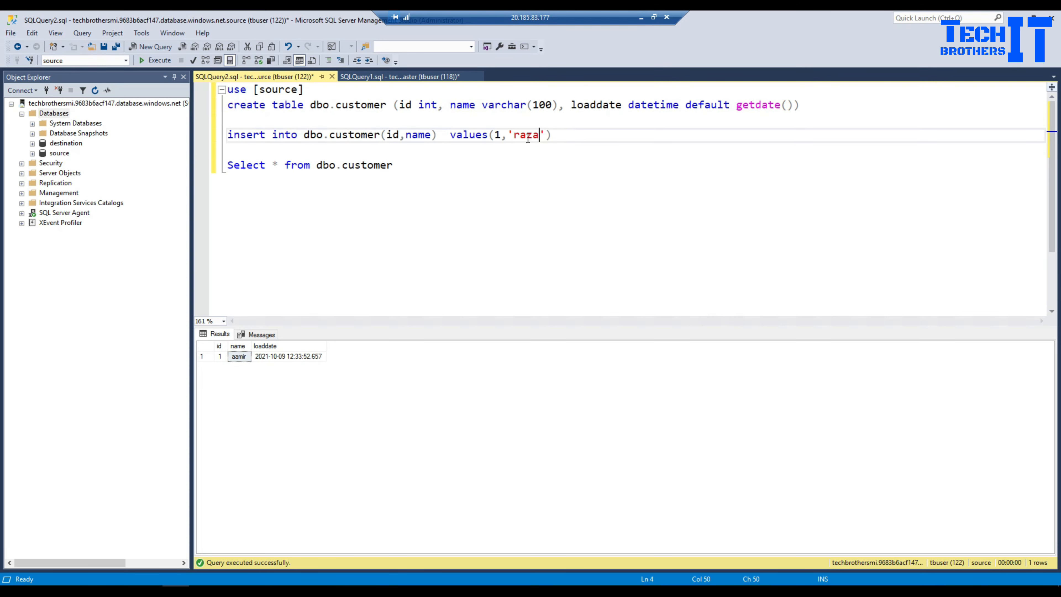
pyautogui.doubleClick(500, 134)
pyautogui.write('2')
pyautogui.moveTo(806, 104); pyautogui.dragTo(227, 89)
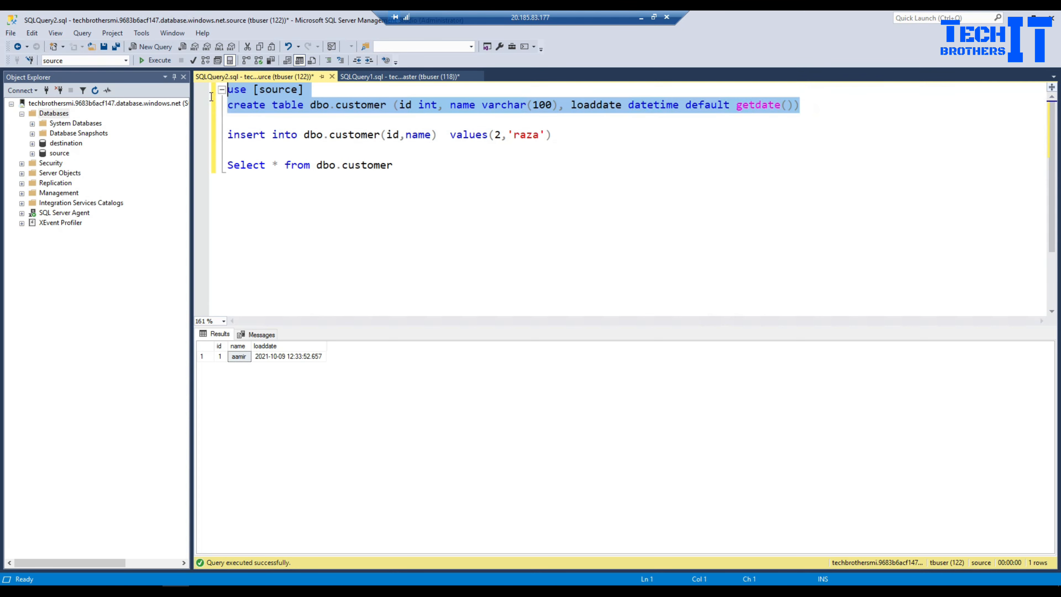
pyautogui.rightClick(250, 108)
# - Copy the table script into a new query and change it to use [destination]
pyautogui.click(281, 127)
pyautogui.click(150, 46)
pyautogui.click(295, 140)
pyautogui.hotkey('ctrl', 'v')
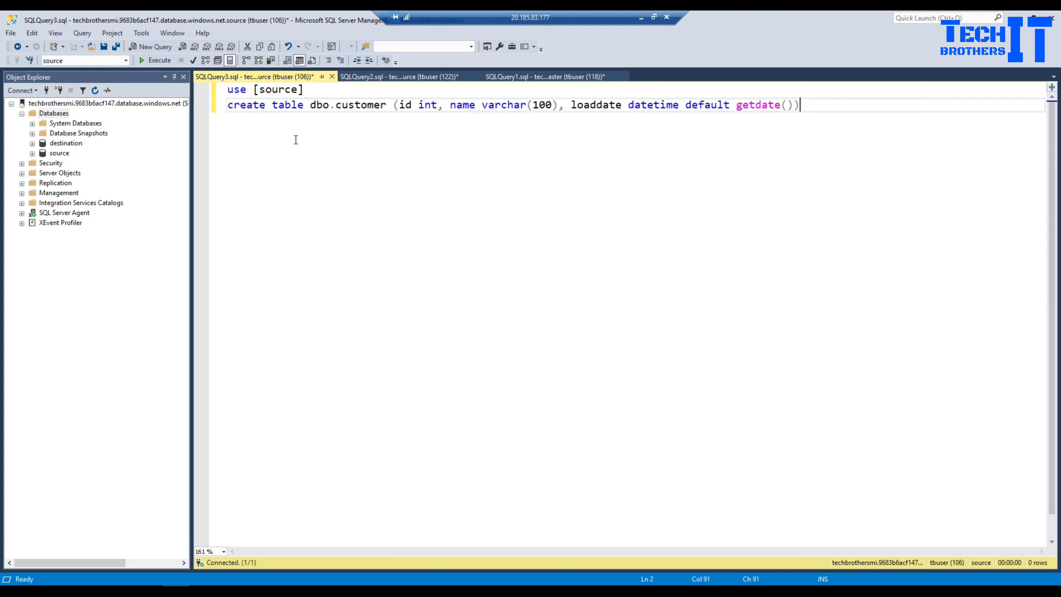
pyautogui.moveTo(301, 90); pyautogui.dragTo(260, 89)
pyautogui.write('de')
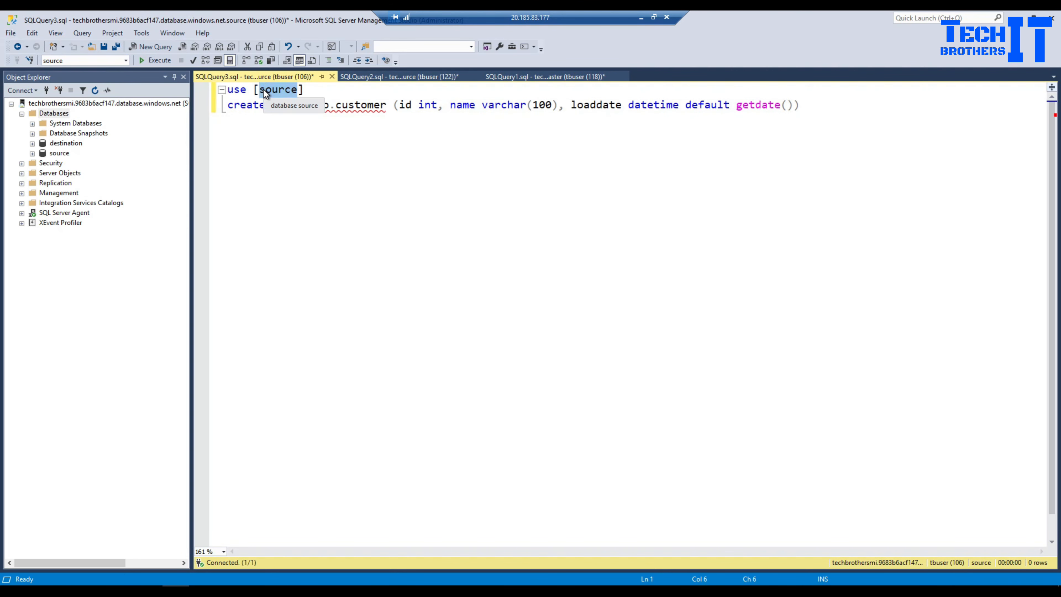
pyautogui.write('st')
pyautogui.press('Tab')
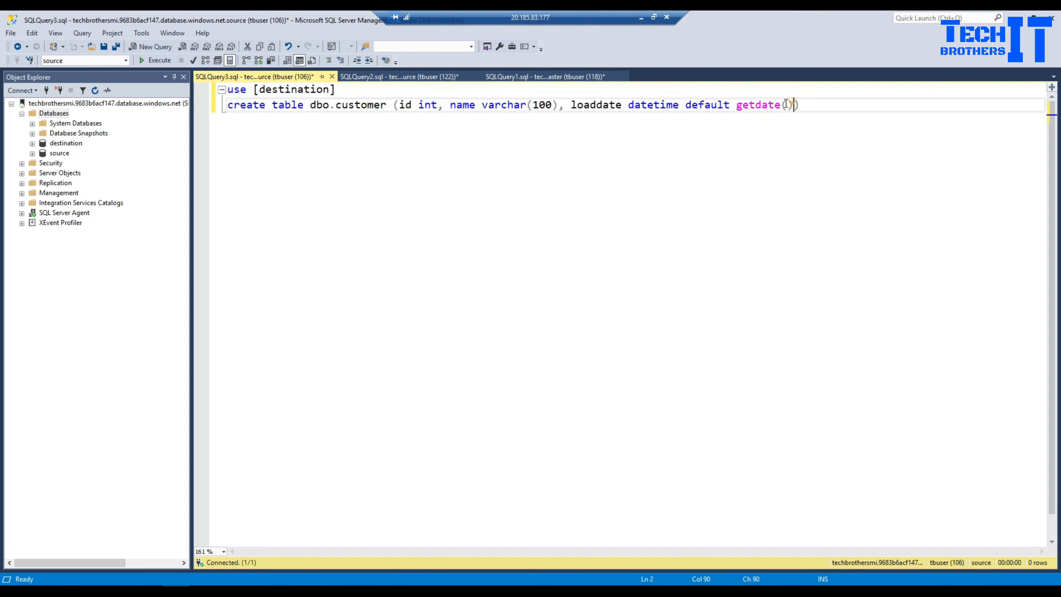
# - Remove default getdate() from loaddate and execute to create the destination customer table
pyautogui.moveTo(794, 104); pyautogui.dragTo(686, 109)
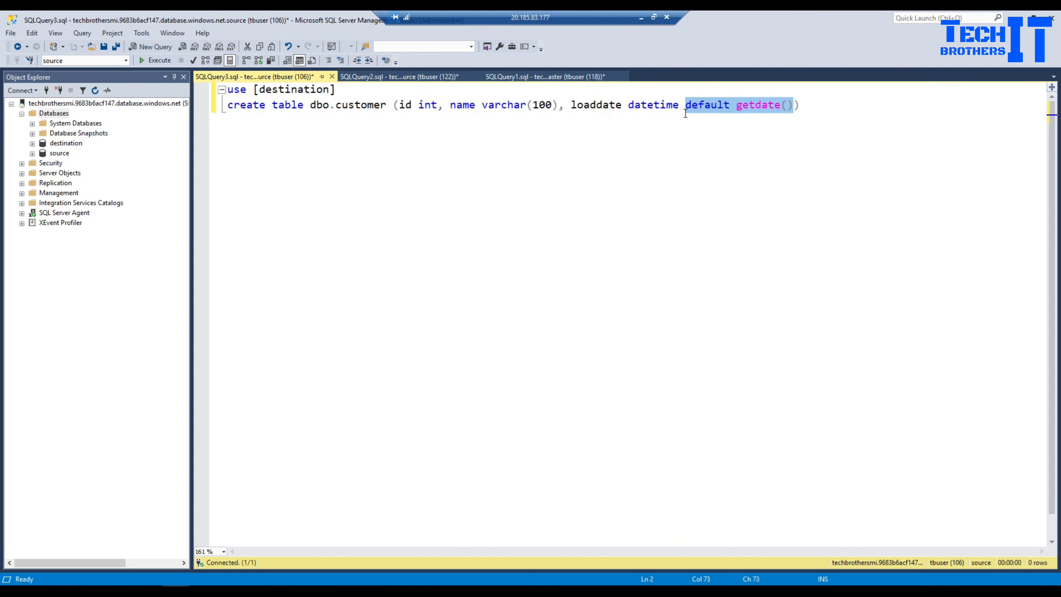
pyautogui.press('Delete')
pyautogui.click(155, 60)
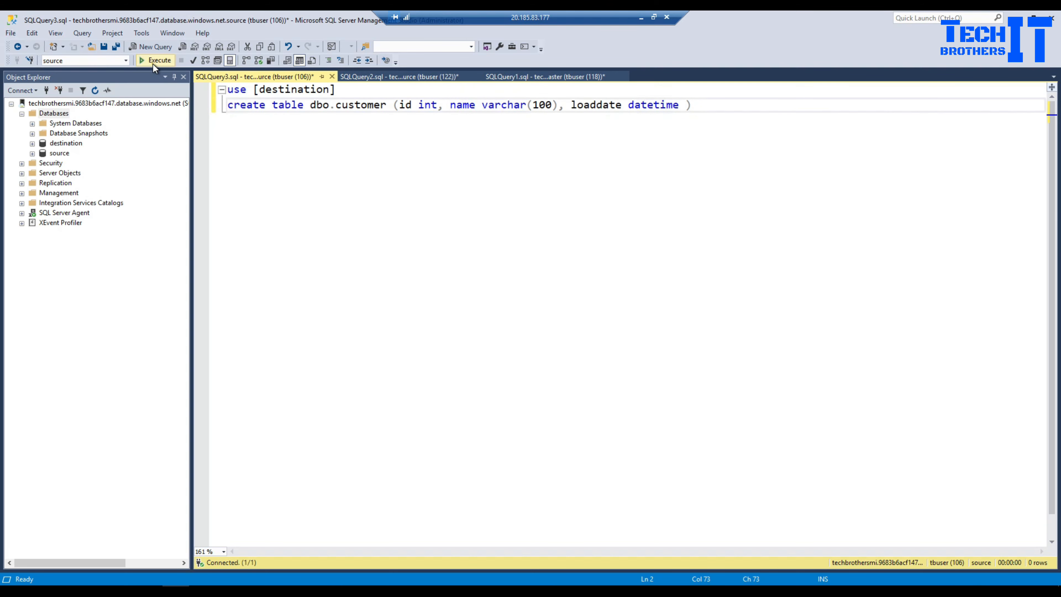
pyautogui.click(261, 146)
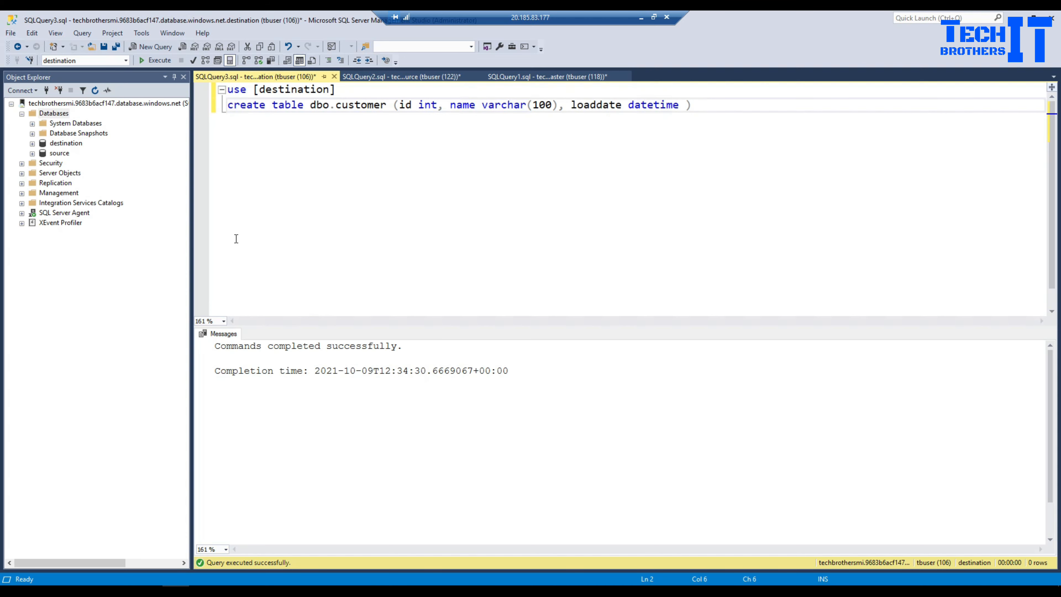
# - Copy the server name from a new Database Engine connection dialog
pyautogui.click(29, 91)
pyautogui.click(40, 104)
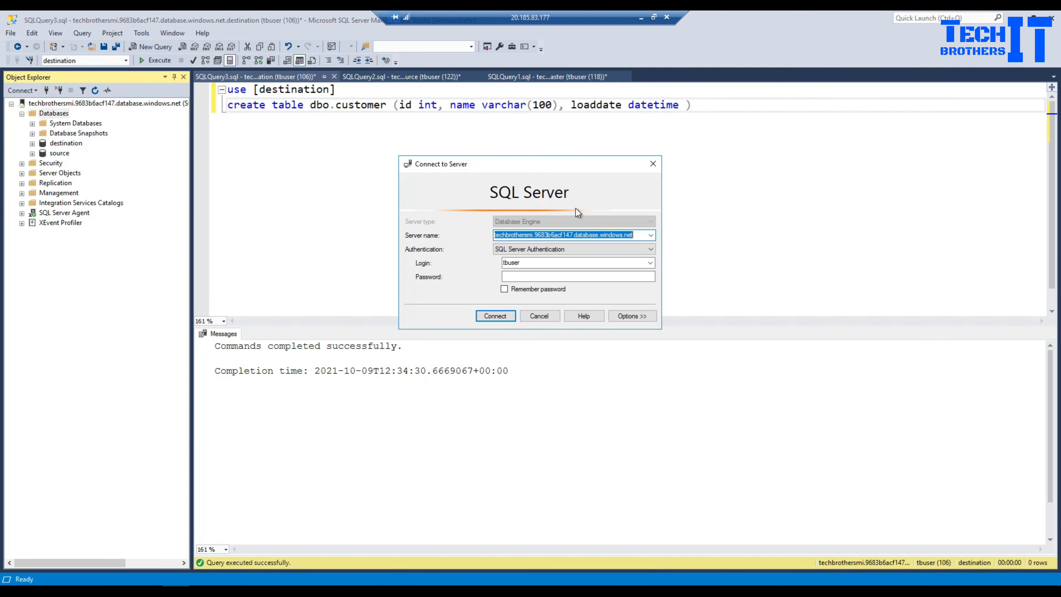
pyautogui.rightClick(580, 235)
pyautogui.click(612, 272)
pyautogui.click(148, 587)
# - Add a new SSIS package, Package1.dtsx, under the SSIS Packages folder
pyautogui.click(628, 147)
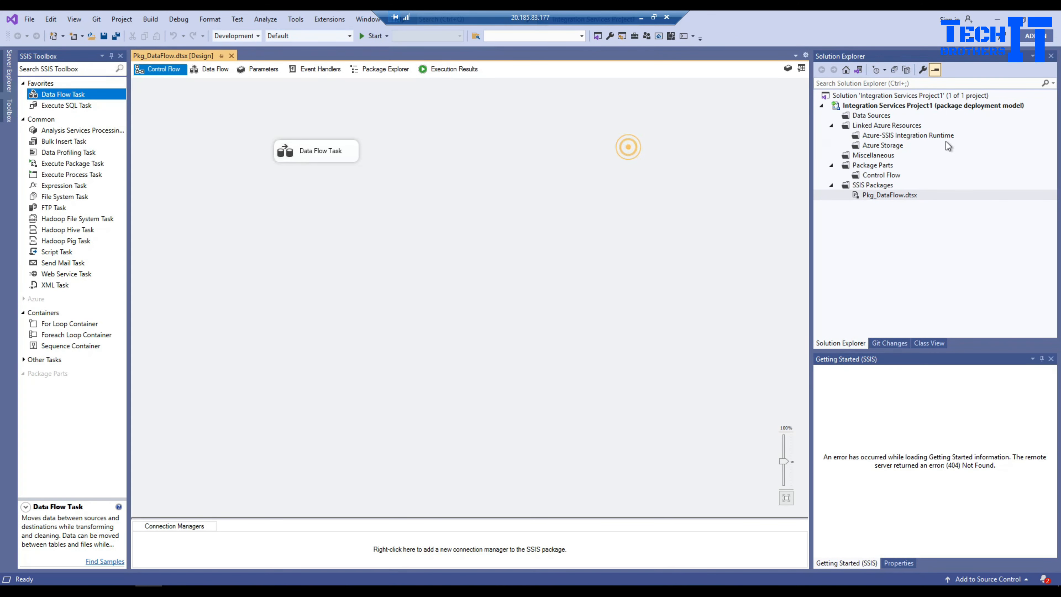
pyautogui.click(883, 186)
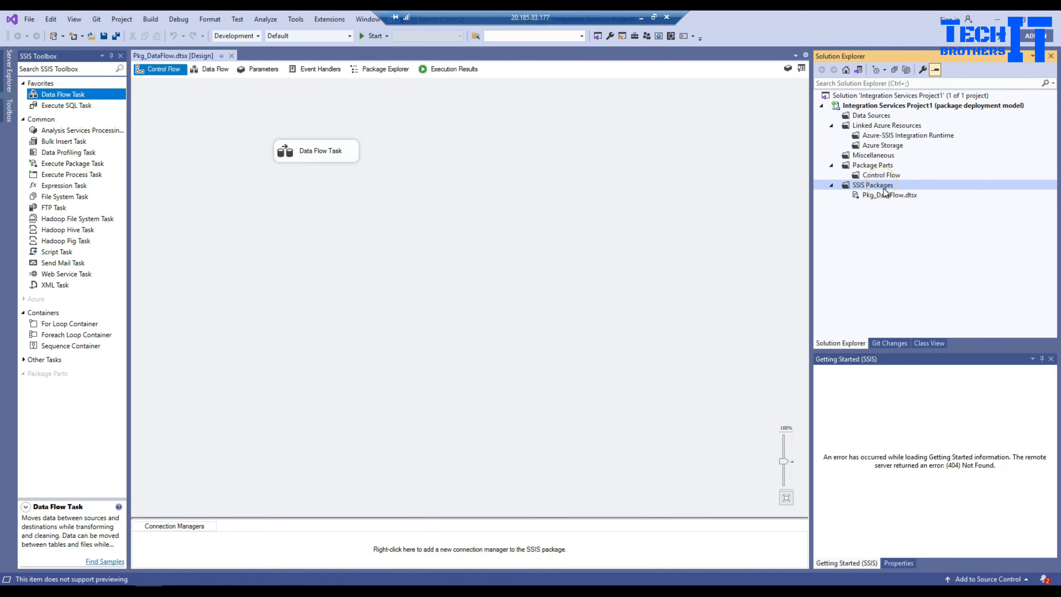
pyautogui.rightClick(884, 186)
pyautogui.click(913, 198)
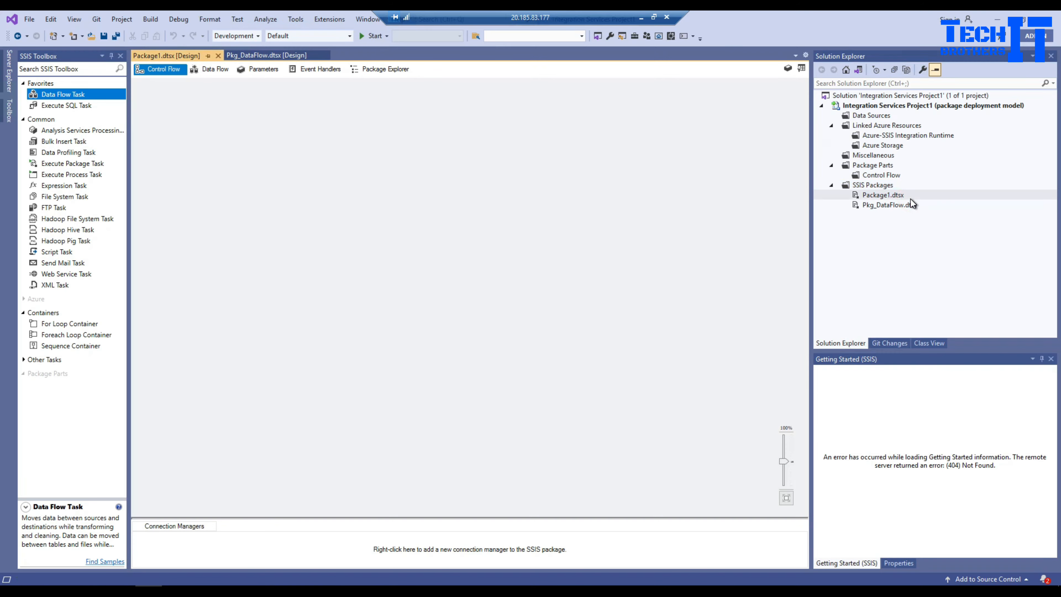
# - Rename Package1.dtsx to Pkg_LoadSource.dtsx and reload the changed files
pyautogui.rightClick(882, 197)
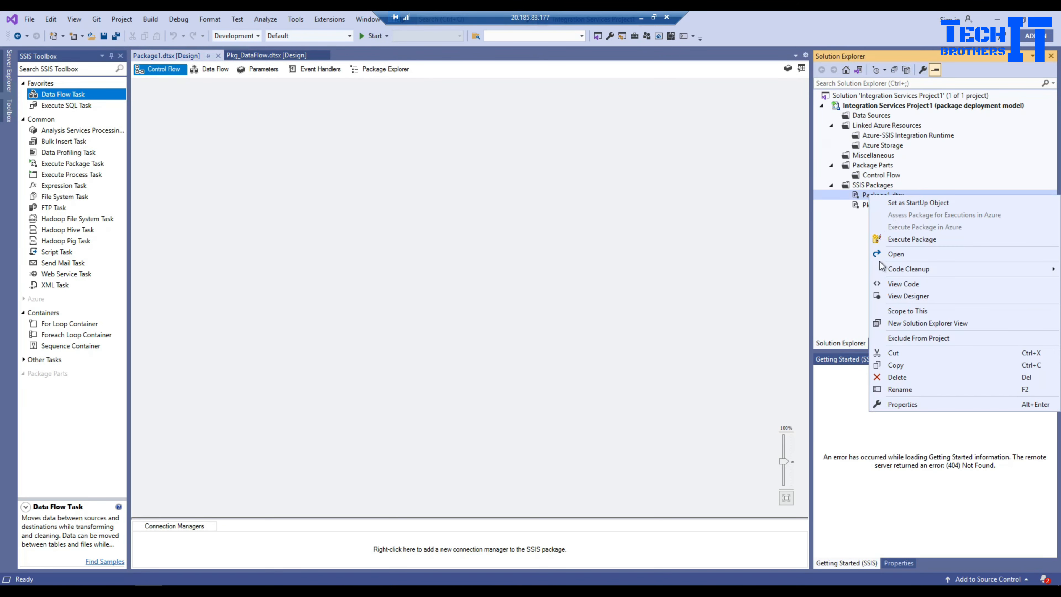
pyautogui.click(906, 389)
pyautogui.write('Pkg_')
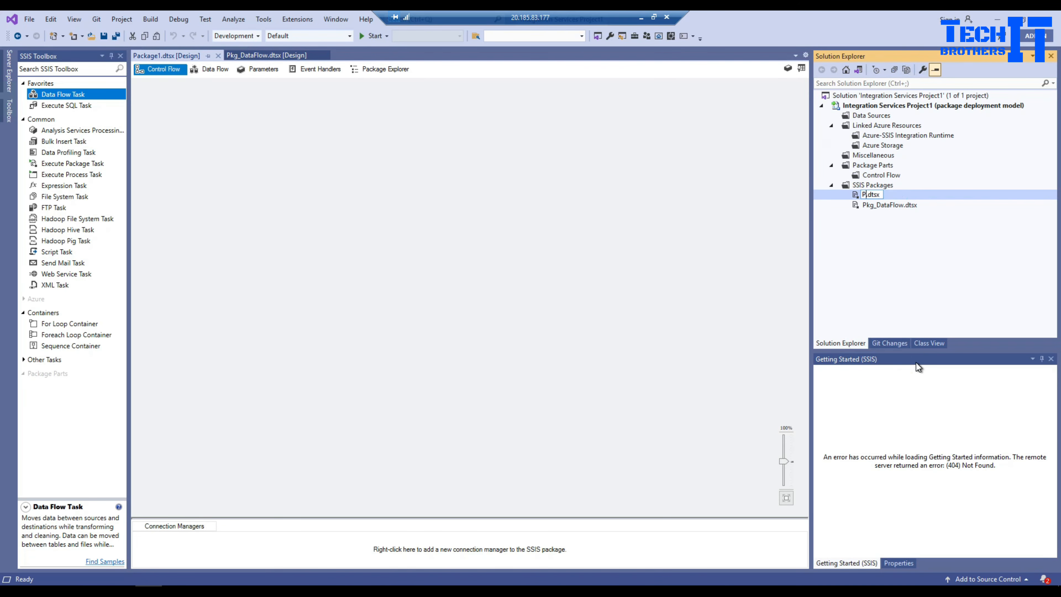
pyautogui.write('LoadSour')
pyautogui.write('ce')
pyautogui.press('Return')
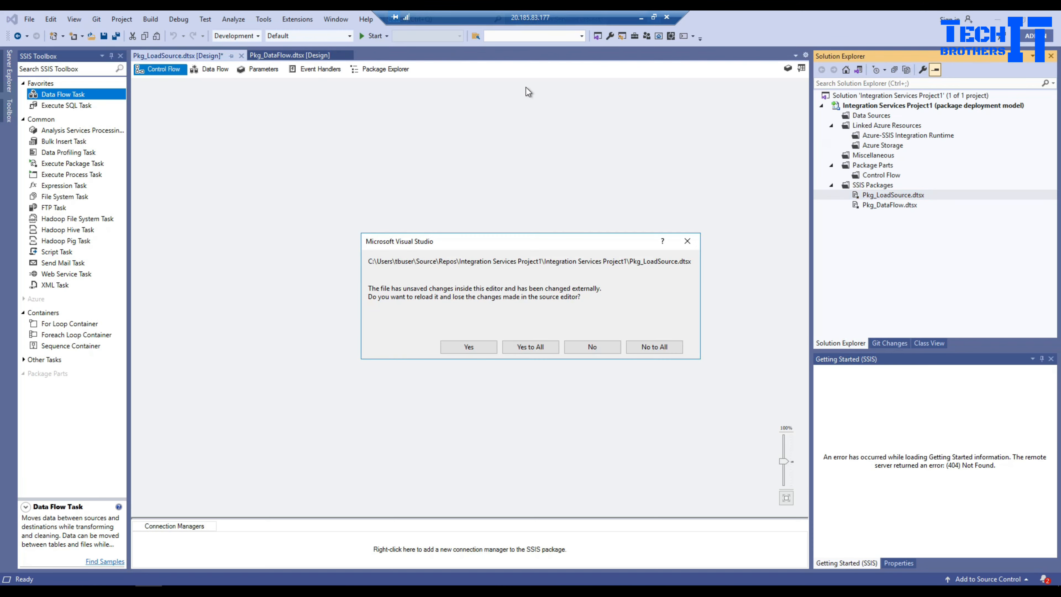
pyautogui.click(529, 347)
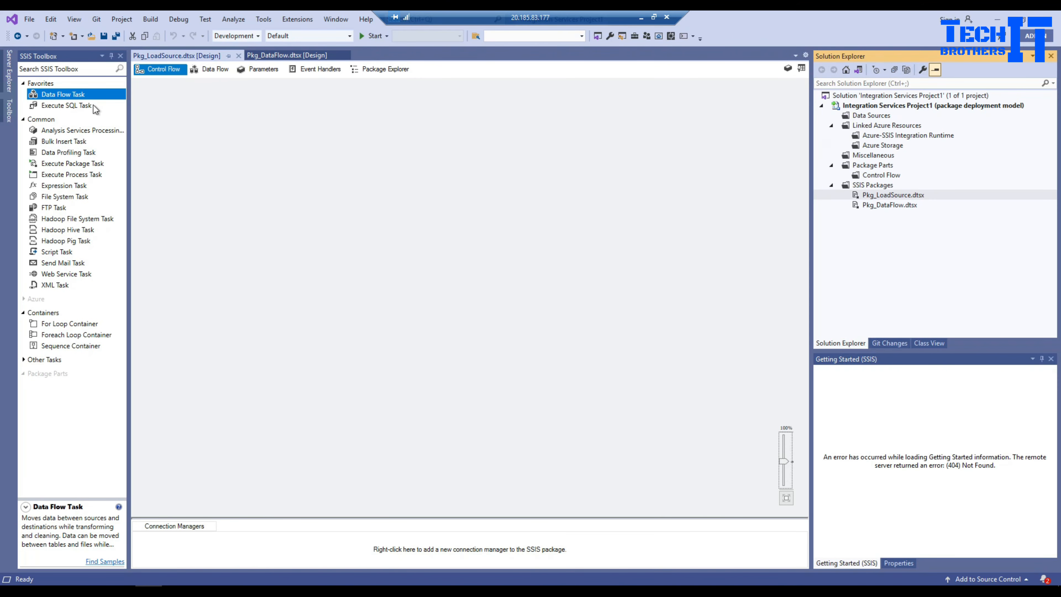
# - Add a Data Flow Task to the control flow and open its data flow
pyautogui.moveTo(81, 95); pyautogui.dragTo(282, 151)
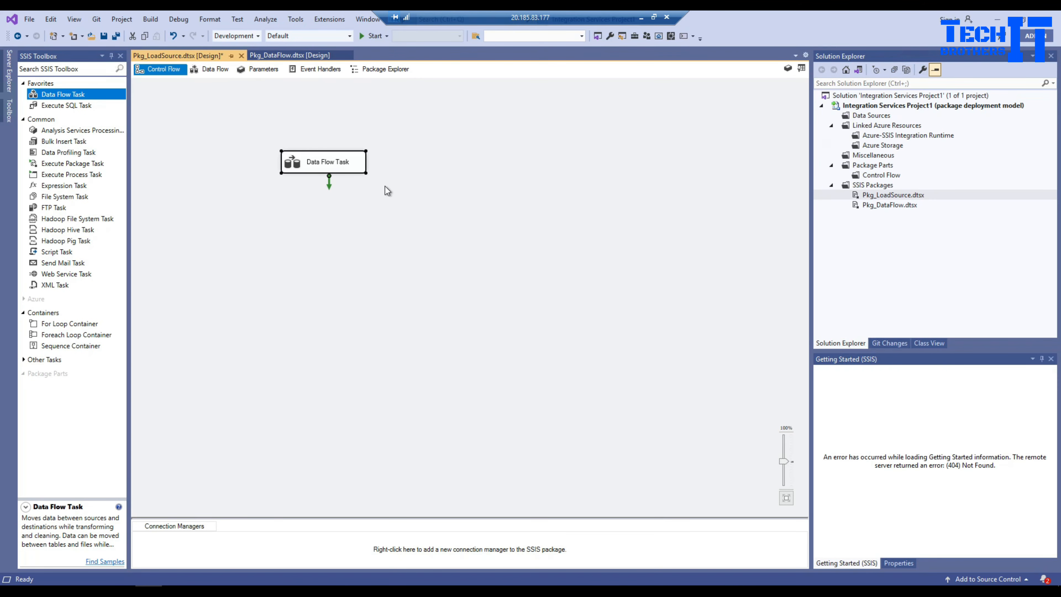
pyautogui.scroll(4, 385, 186)
pyautogui.doubleClick(433, 193)
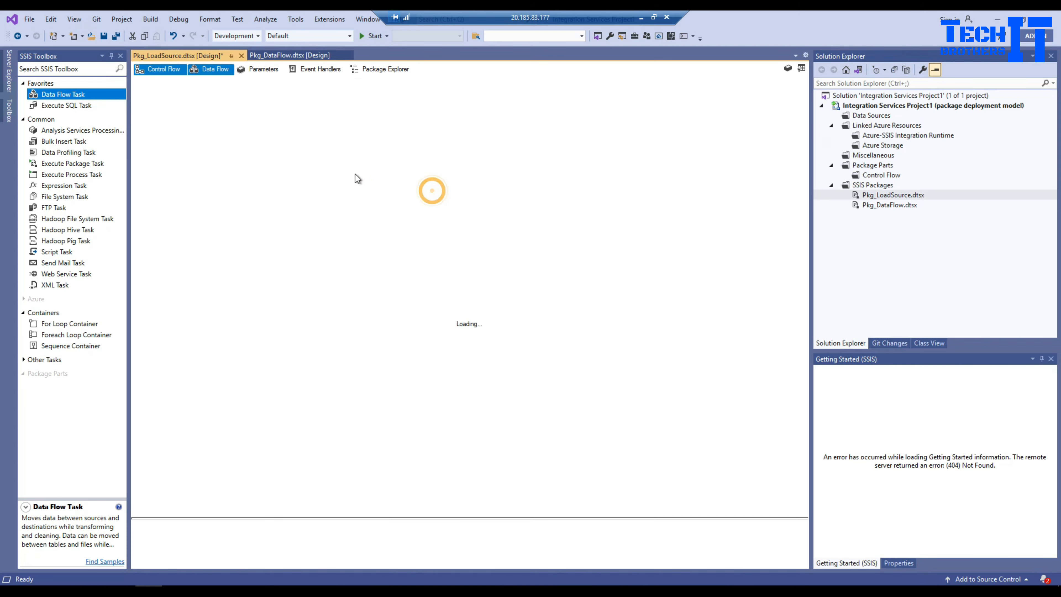
# - Place an OLE DB Source and, below it, an OLE DB Destination on the data flow
pyautogui.click(86, 70)
pyautogui.write('ole')
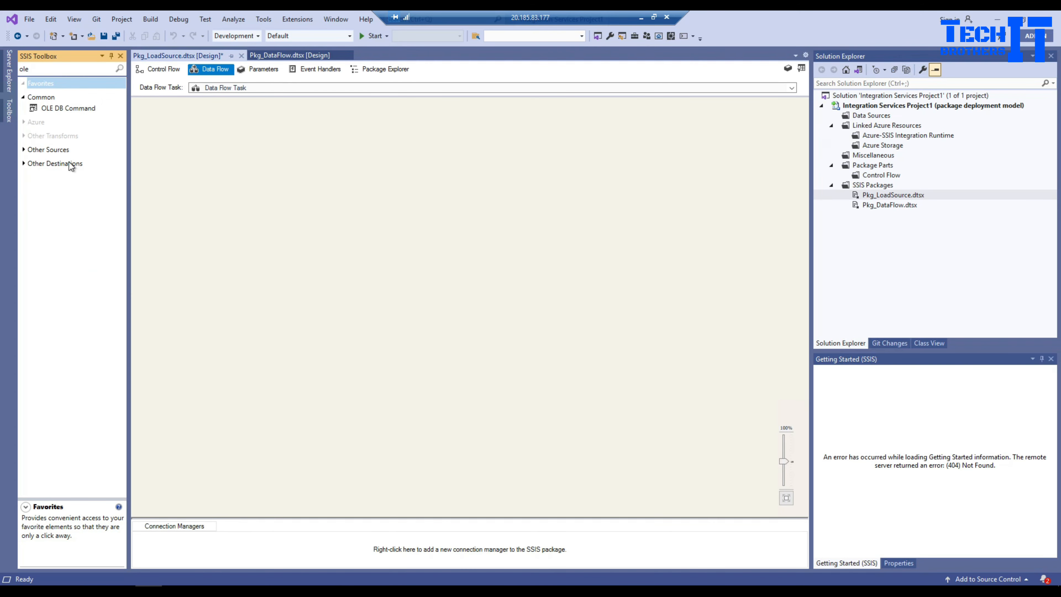
pyautogui.click(43, 149)
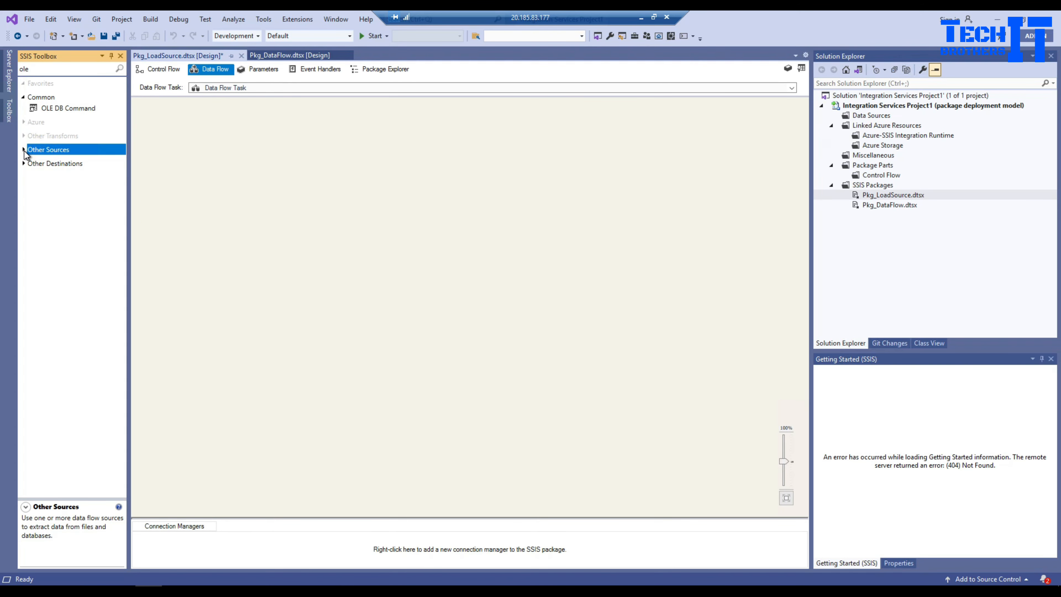
pyautogui.click(23, 150)
pyautogui.moveTo(42, 161); pyautogui.dragTo(330, 159)
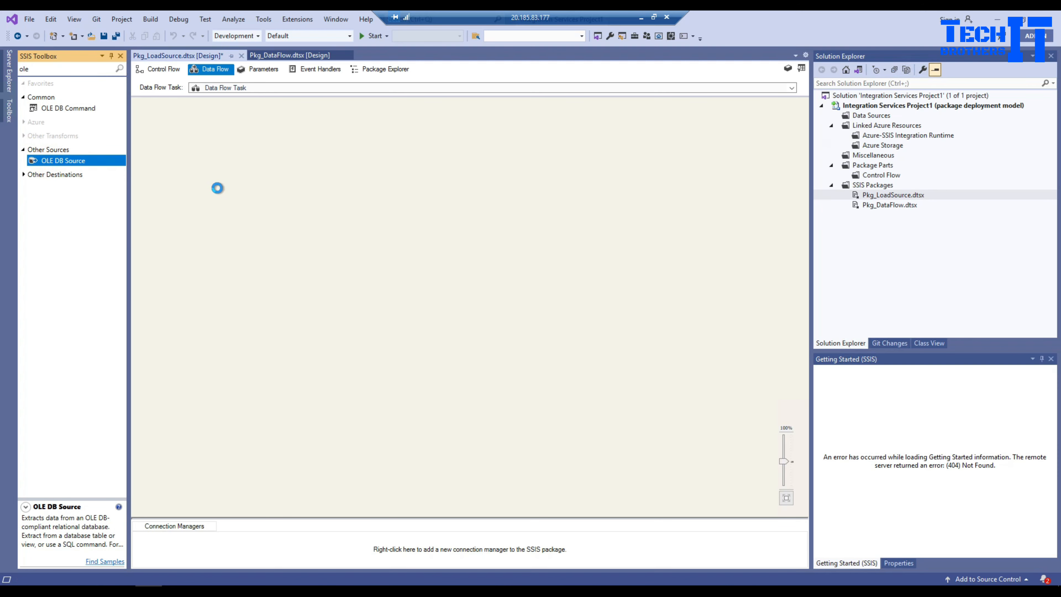
pyautogui.click(23, 175)
pyautogui.moveTo(57, 186); pyautogui.dragTo(330, 234)
pyautogui.click(399, 170)
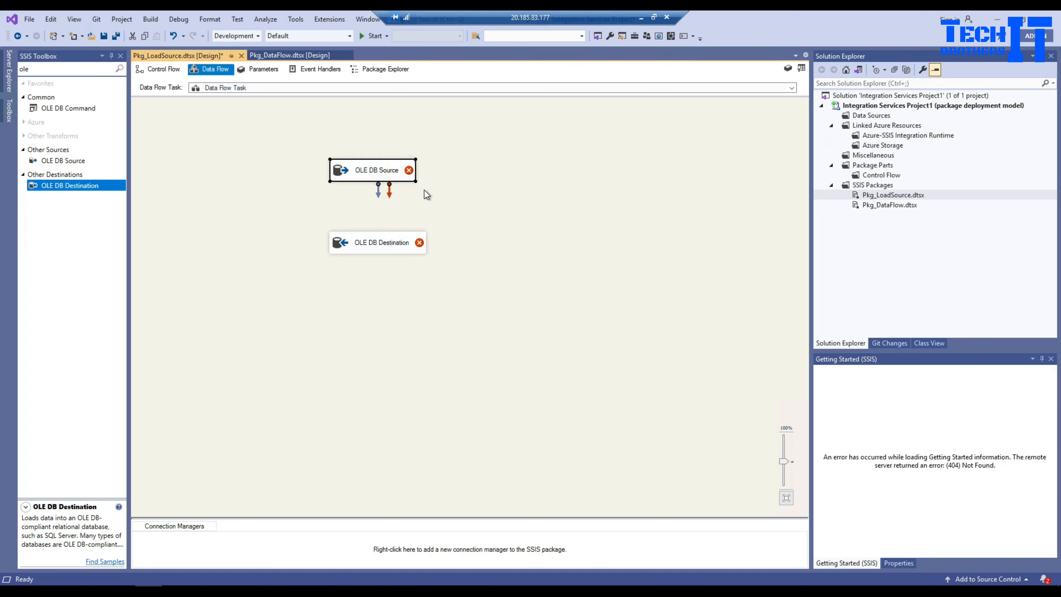
pyautogui.doubleClick(411, 173)
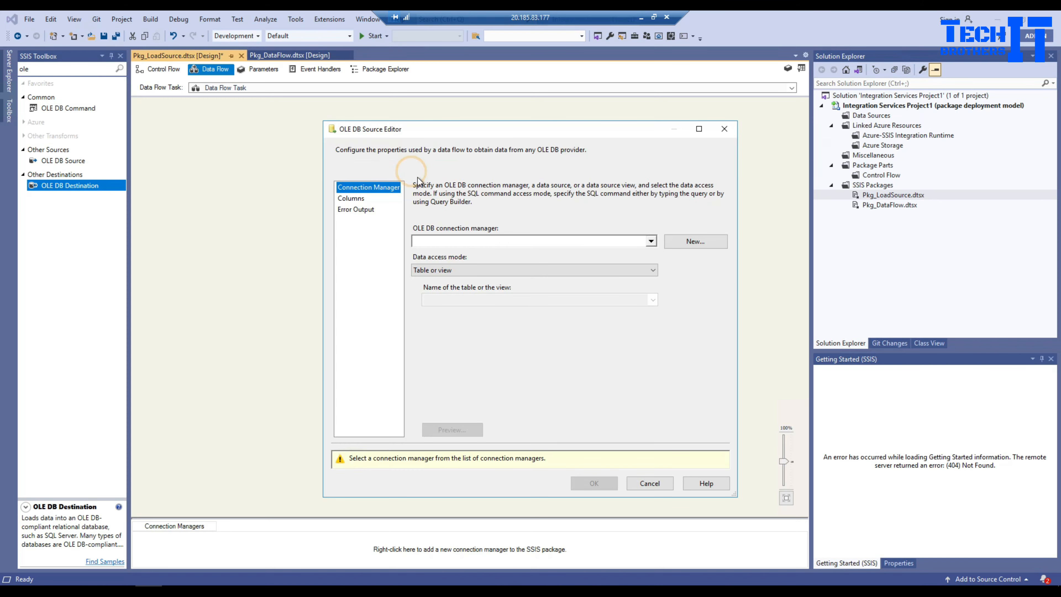
# - Start a new connection using the pasted Azure server name and a SQL Server Authentication login
pyautogui.click(695, 242)
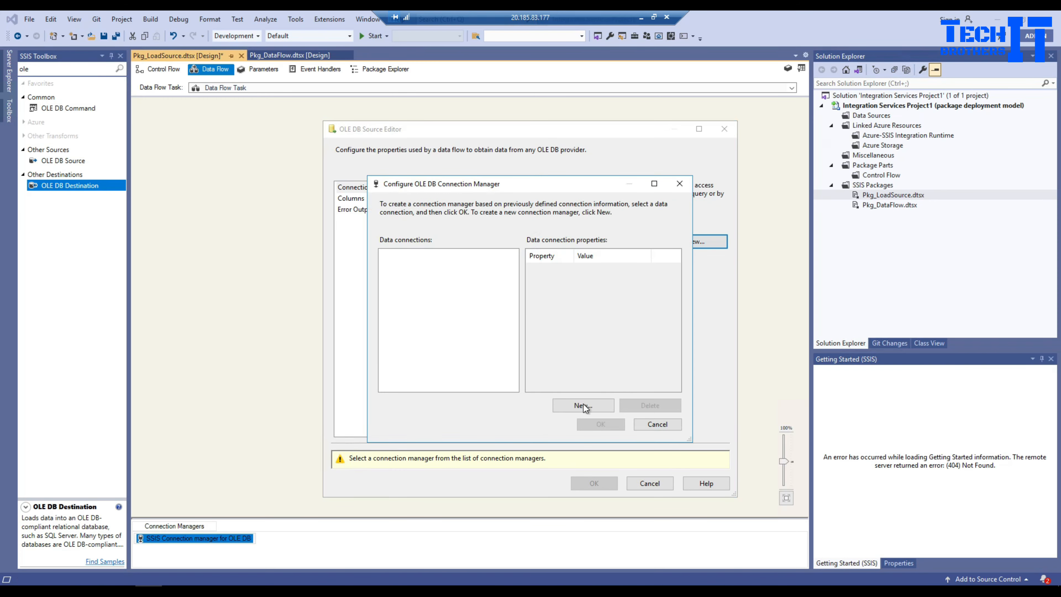
pyautogui.click(583, 405)
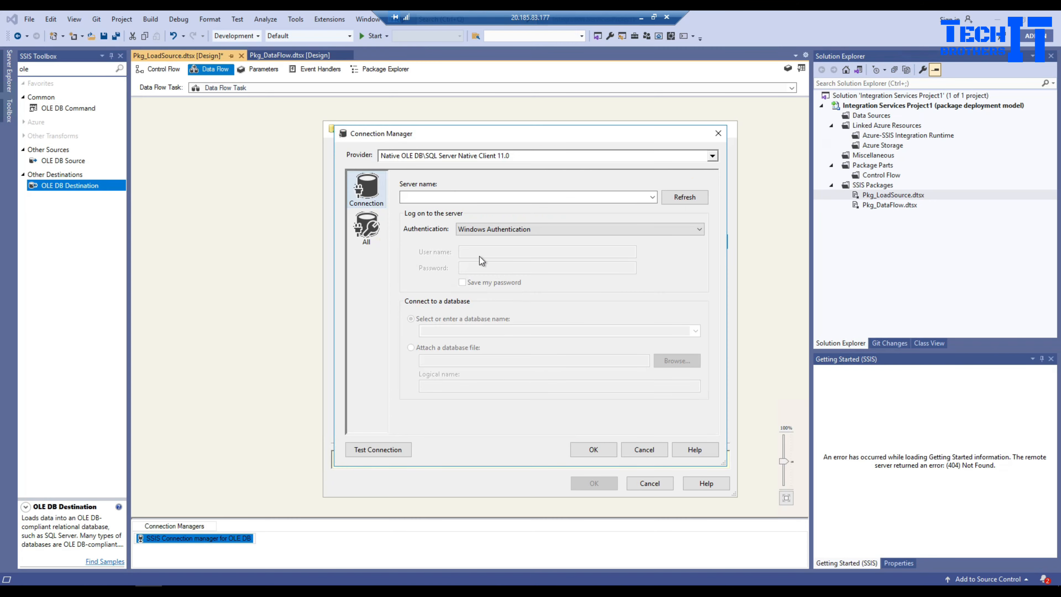
pyautogui.click(455, 195)
pyautogui.write('techbrothersmi.9683b6acf147.database.windows.net')
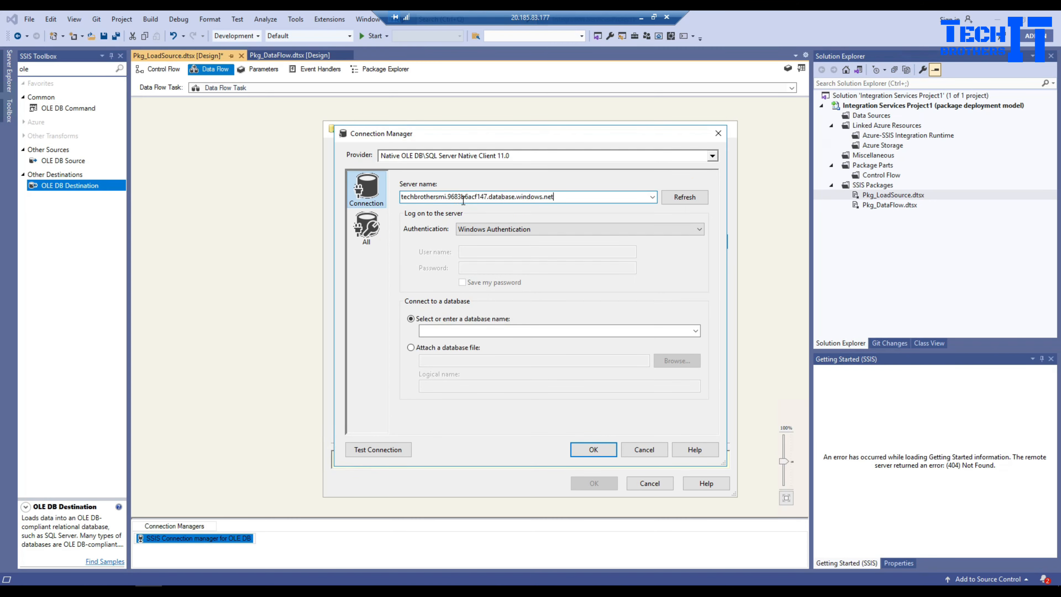
pyautogui.click(497, 229)
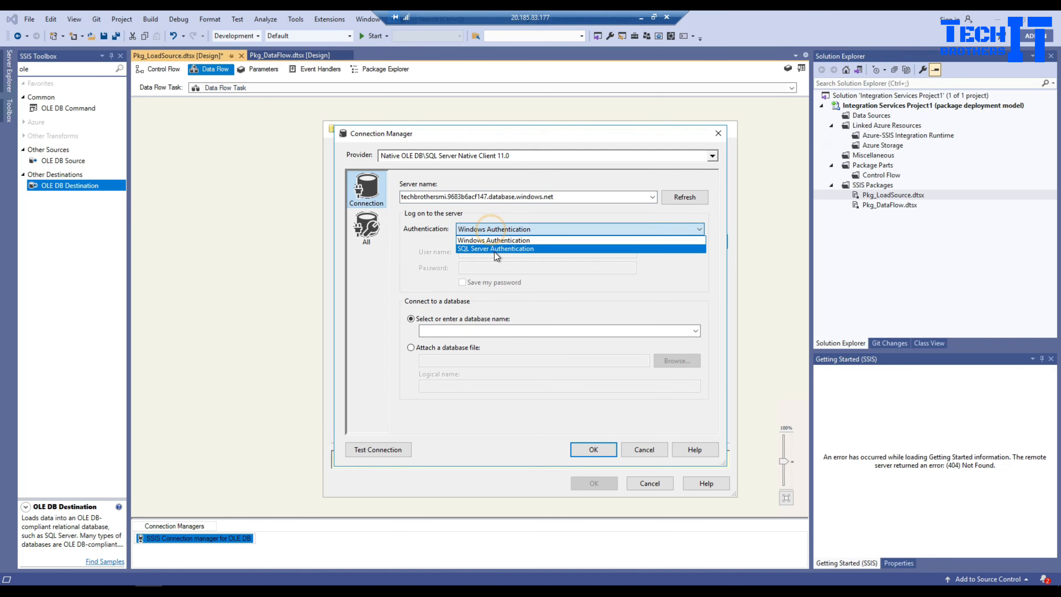
pyautogui.click(495, 250)
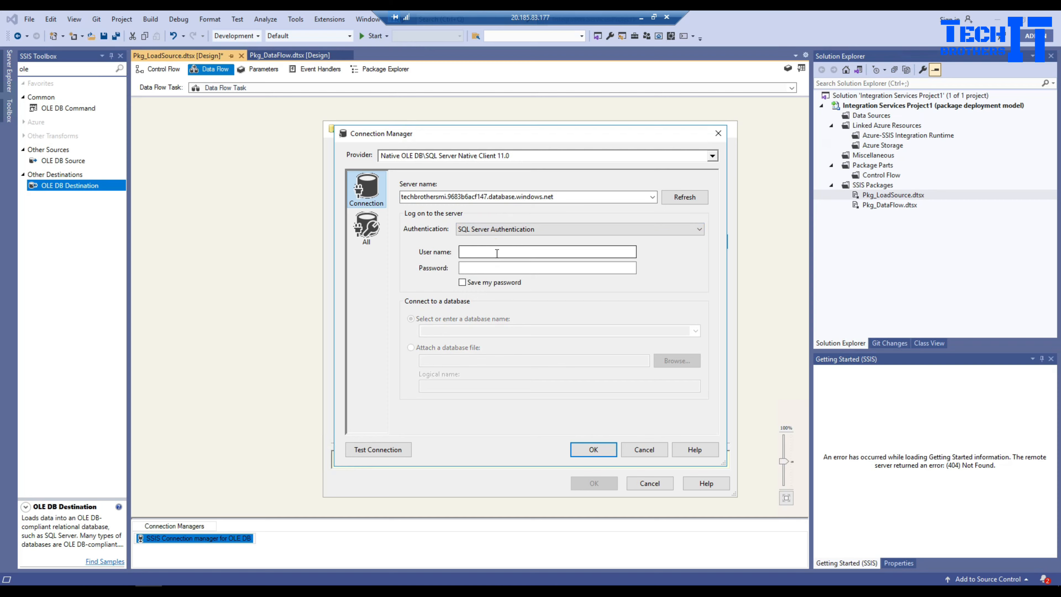
pyautogui.click(496, 252)
pyautogui.write('tbus')
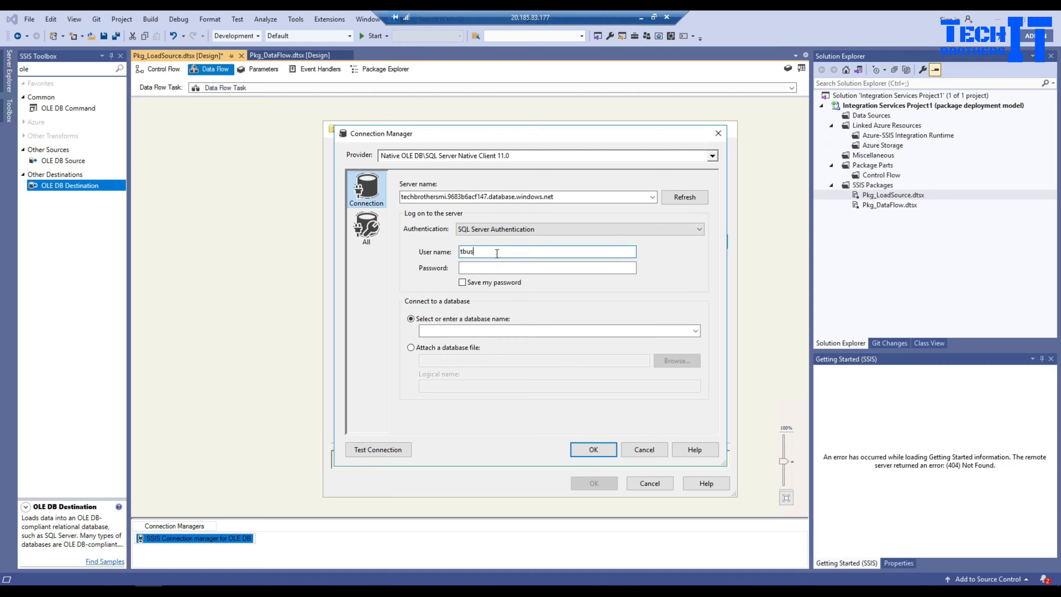
pyautogui.write('er')
pyautogui.press('Tab')
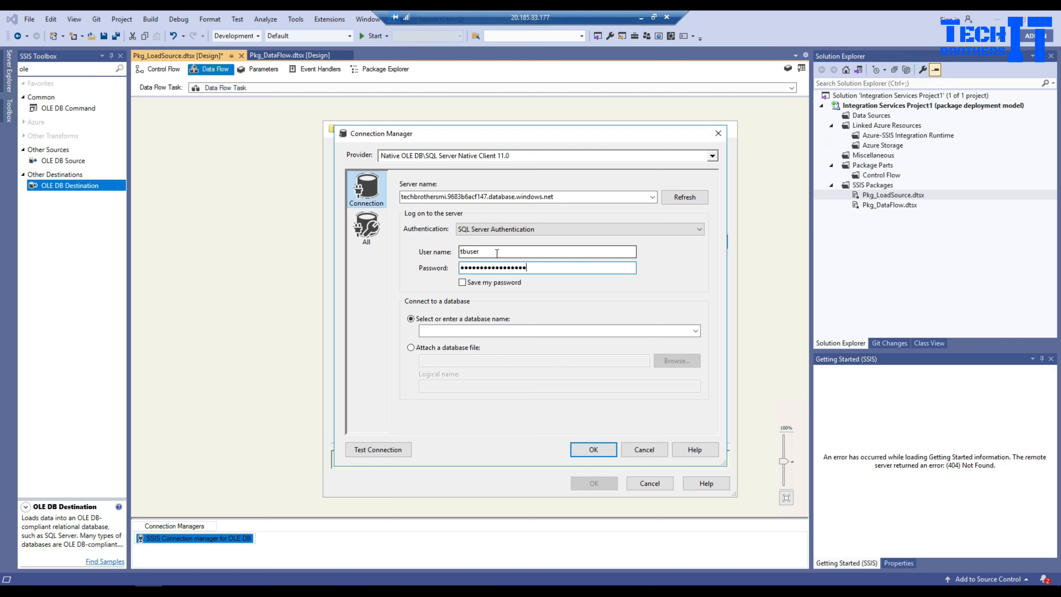
# - Select the source database, test the connection successfully, and save it
pyautogui.click(550, 330)
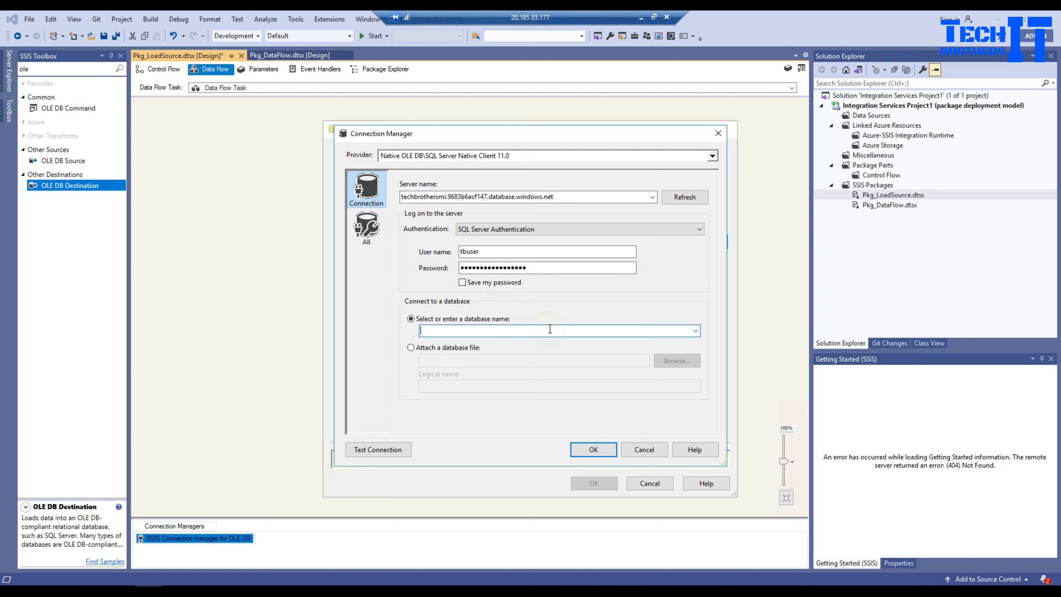
pyautogui.write('source')
pyautogui.click(374, 449)
pyautogui.click(703, 314)
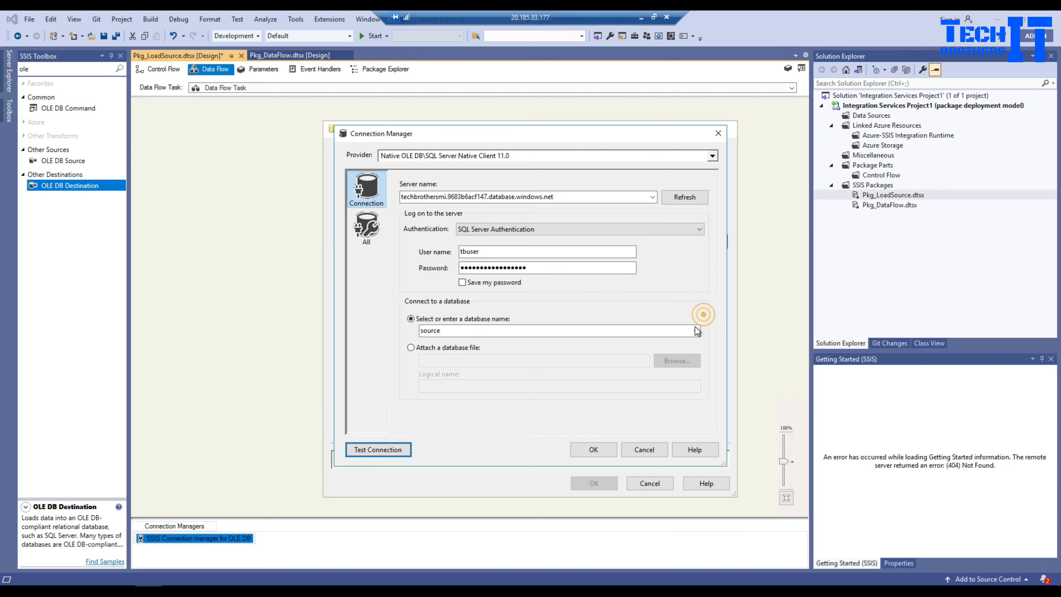
pyautogui.click(602, 449)
# - Point the OLE DB Source at the [dbo].[customer] table, review its columns, and confirm
pyautogui.click(599, 424)
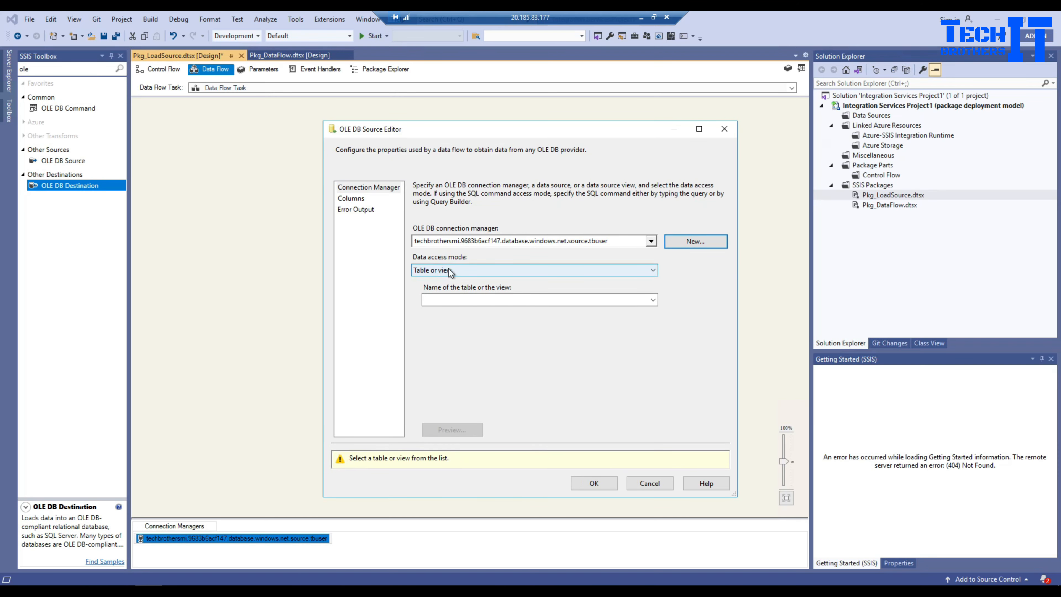
pyautogui.click(462, 301)
pyautogui.click(473, 314)
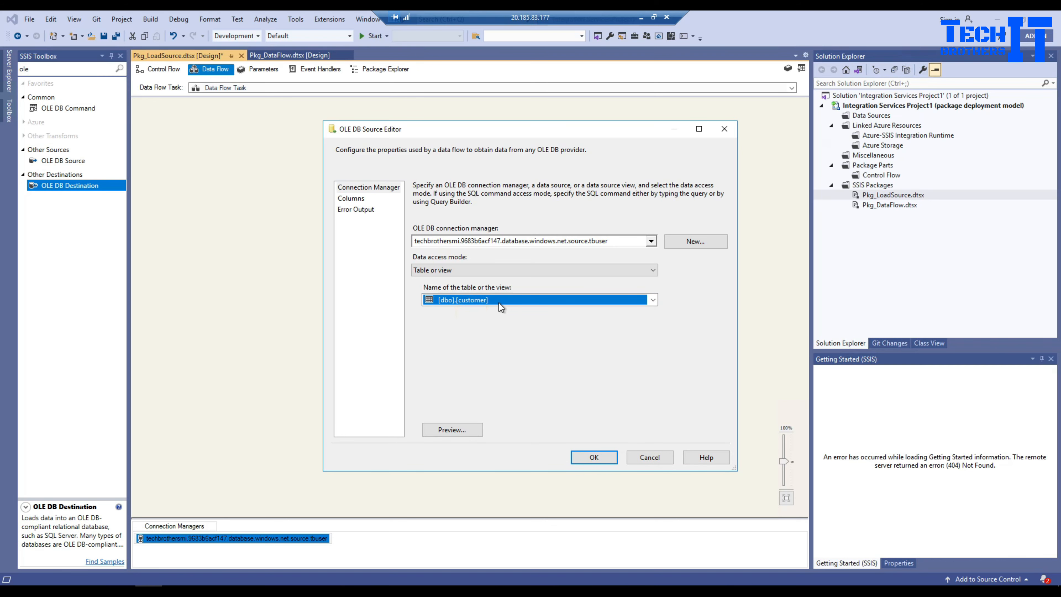
pyautogui.click(353, 198)
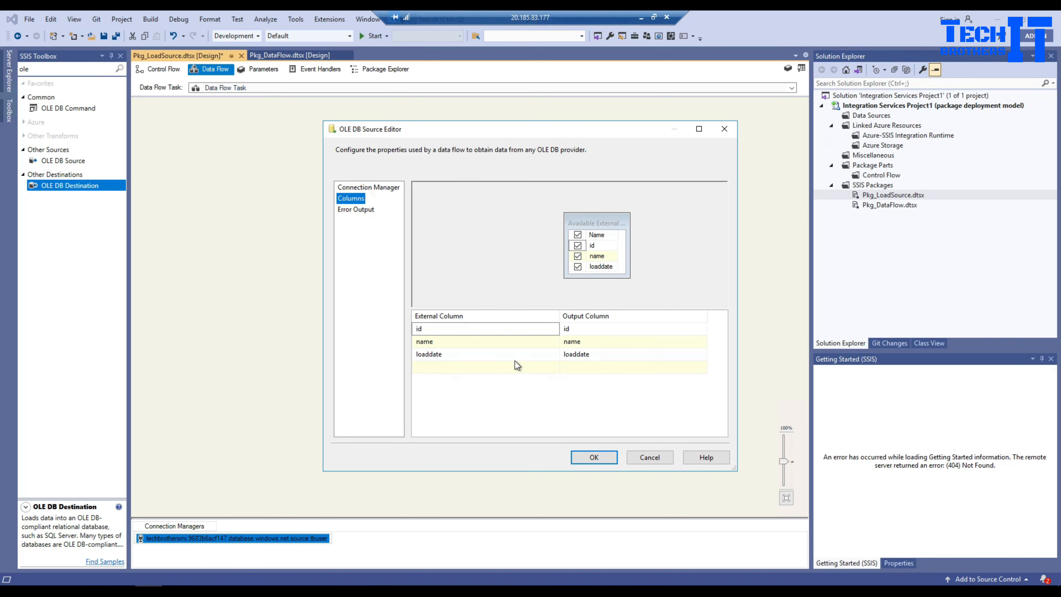
pyautogui.click(584, 456)
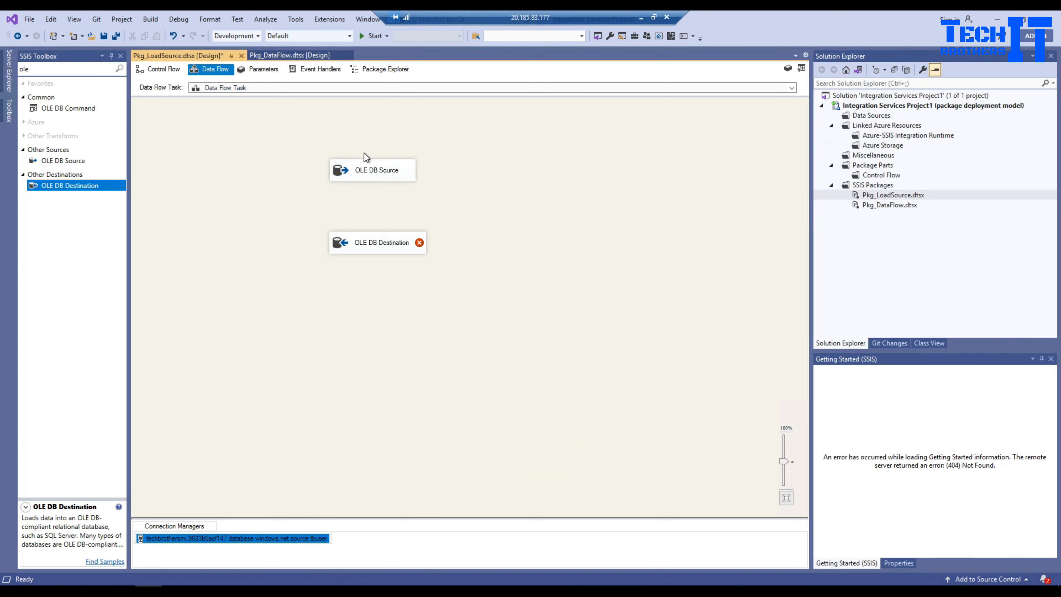
pyautogui.click(399, 179)
# - Connect the OLE DB Source data path to the OLE DB Destination and open its editor
pyautogui.moveTo(379, 193); pyautogui.dragTo(382, 245)
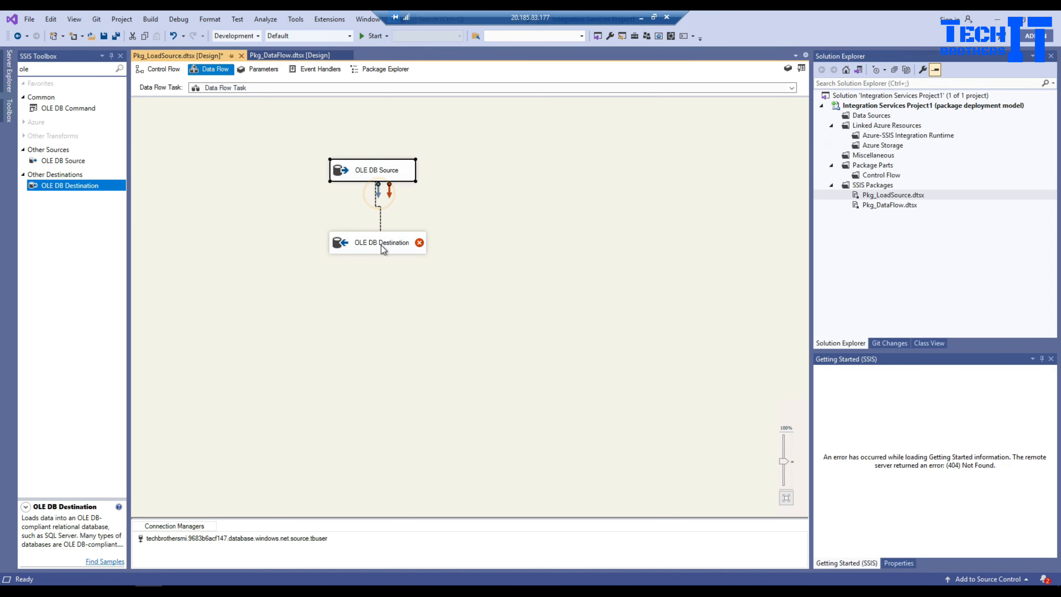
pyautogui.doubleClick(381, 245)
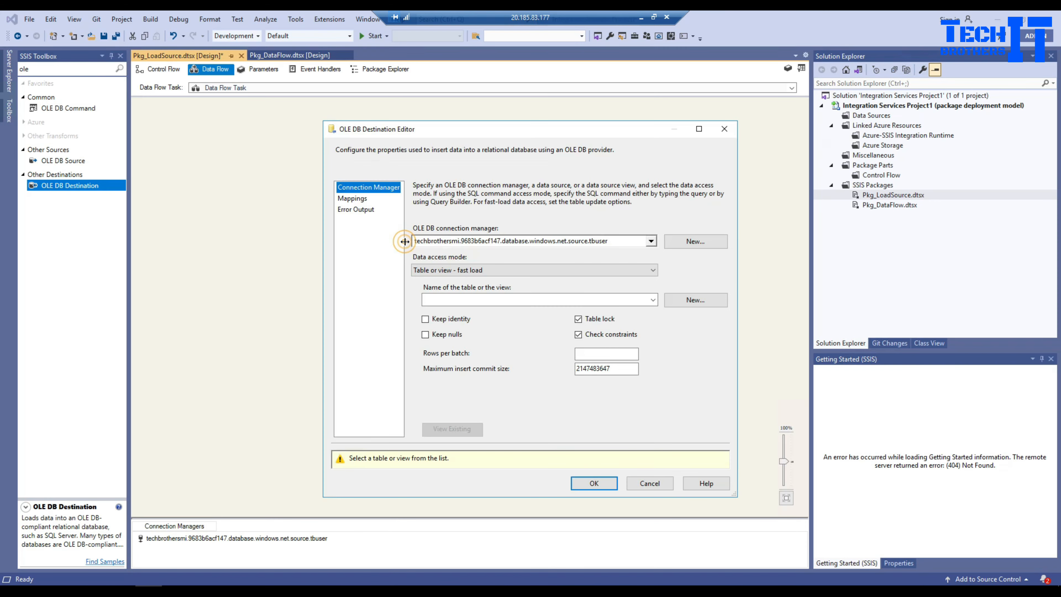
pyautogui.click(598, 298)
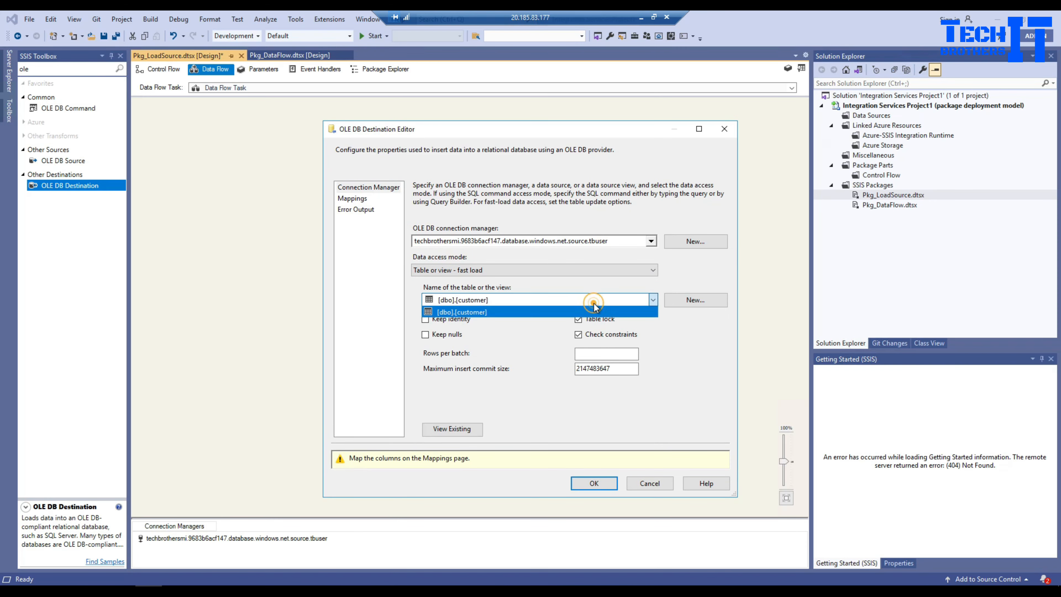
pyautogui.click(615, 256)
# - Create a new destination connection with the pasted Azure server name and SQL Server Authentication
pyautogui.click(686, 240)
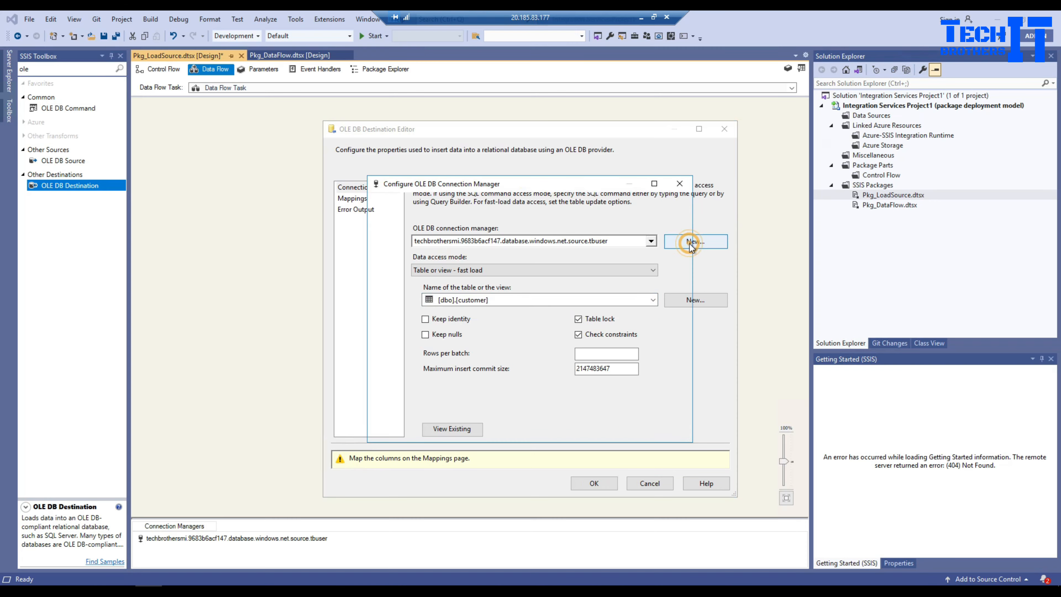
pyautogui.click(585, 404)
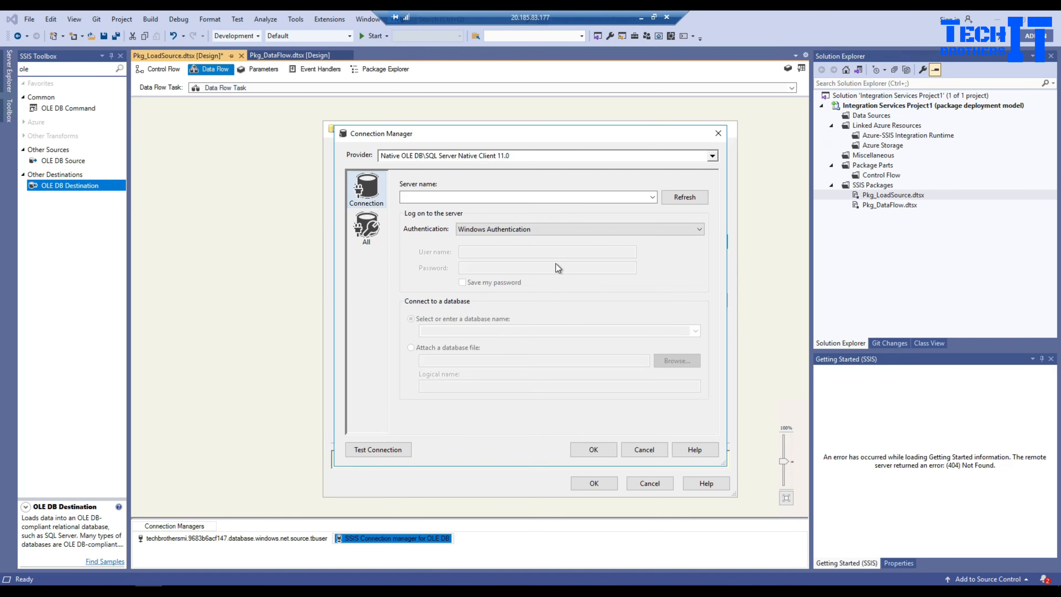
pyautogui.click(494, 196)
pyautogui.write('techbrothersmi.9683b6acf147.database.windows.net')
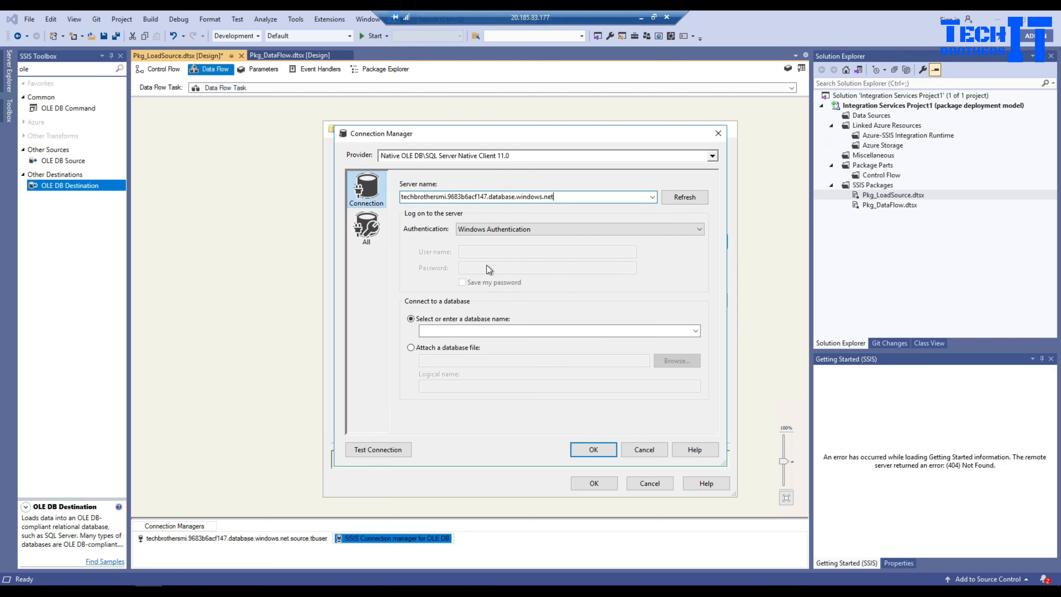
pyautogui.click(480, 229)
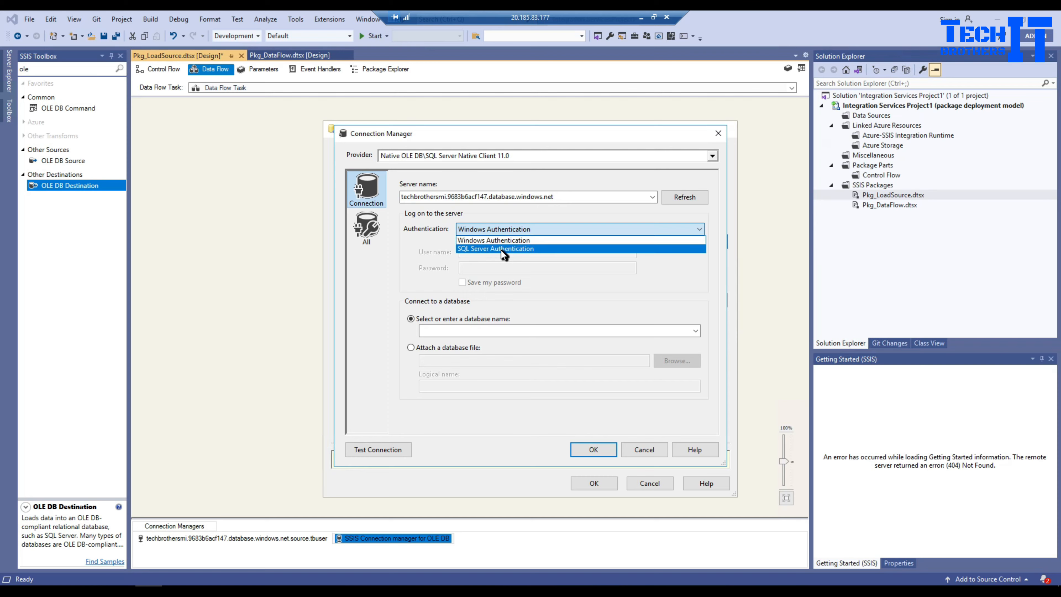
pyautogui.click(502, 250)
pyautogui.click(498, 252)
pyautogui.write('t')
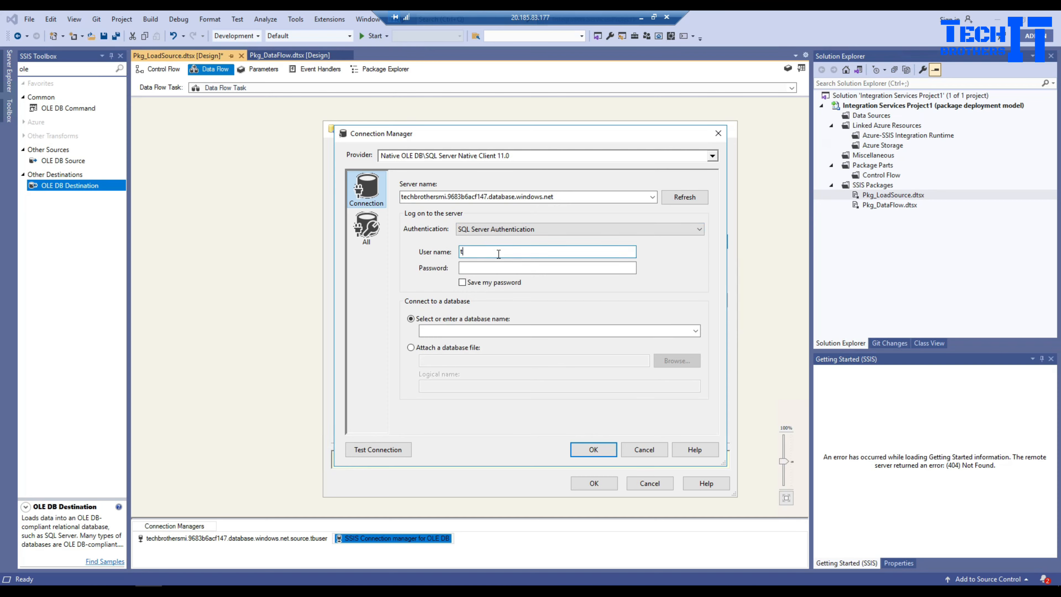
pyautogui.write('buser')
pyautogui.press('Tab')
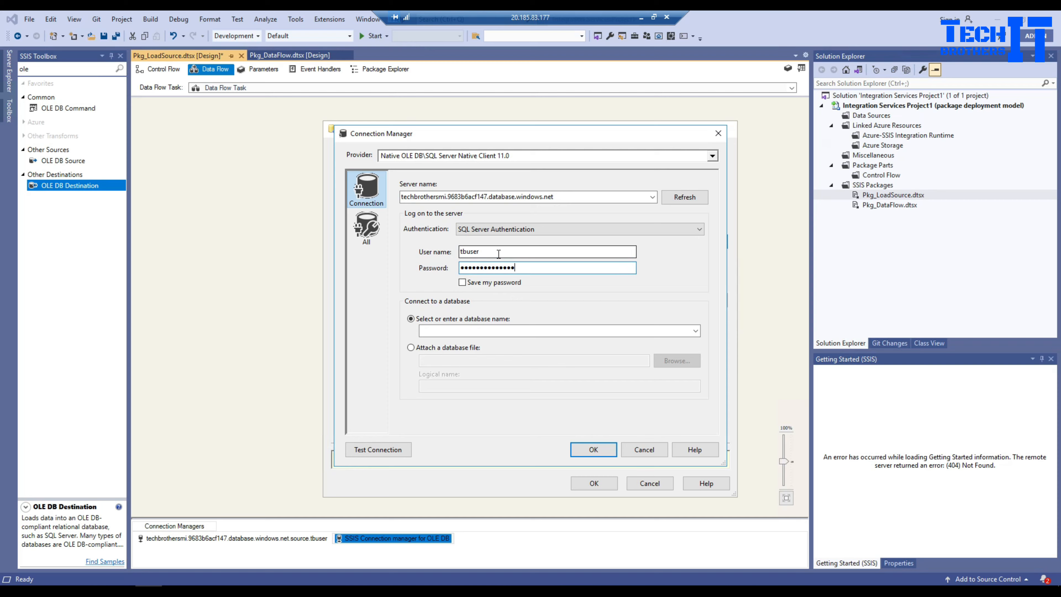
# - Choose the destination database, test the connection successfully, and save it
pyautogui.click(526, 329)
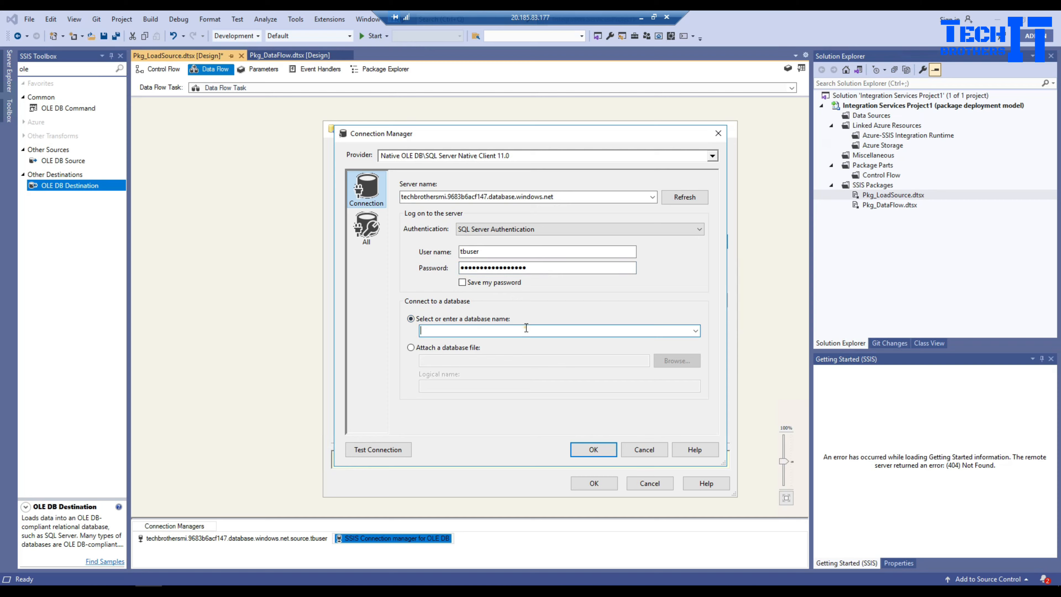
pyautogui.write('destination')
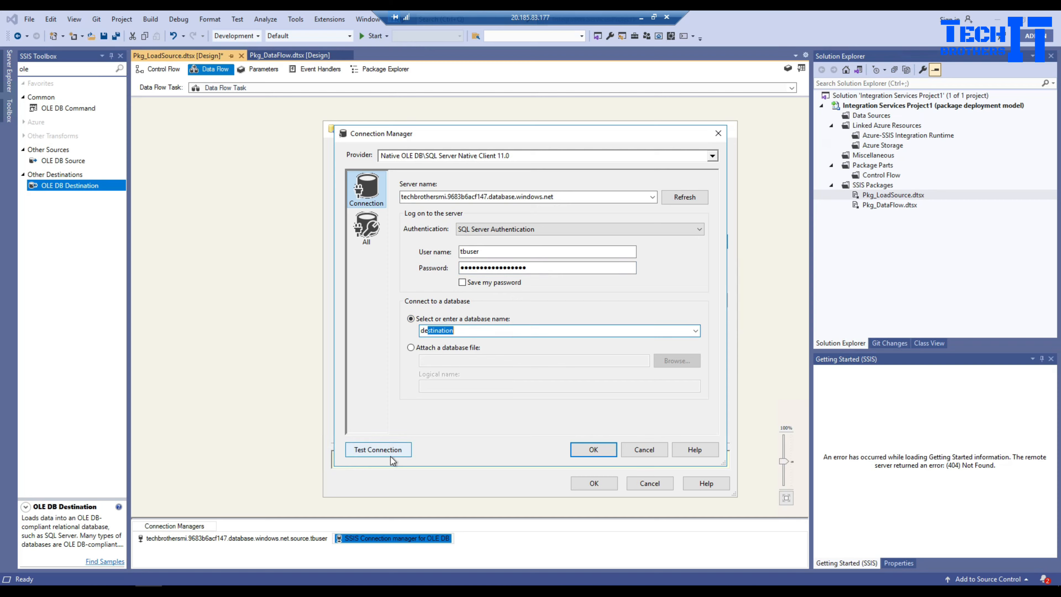
pyautogui.click(388, 448)
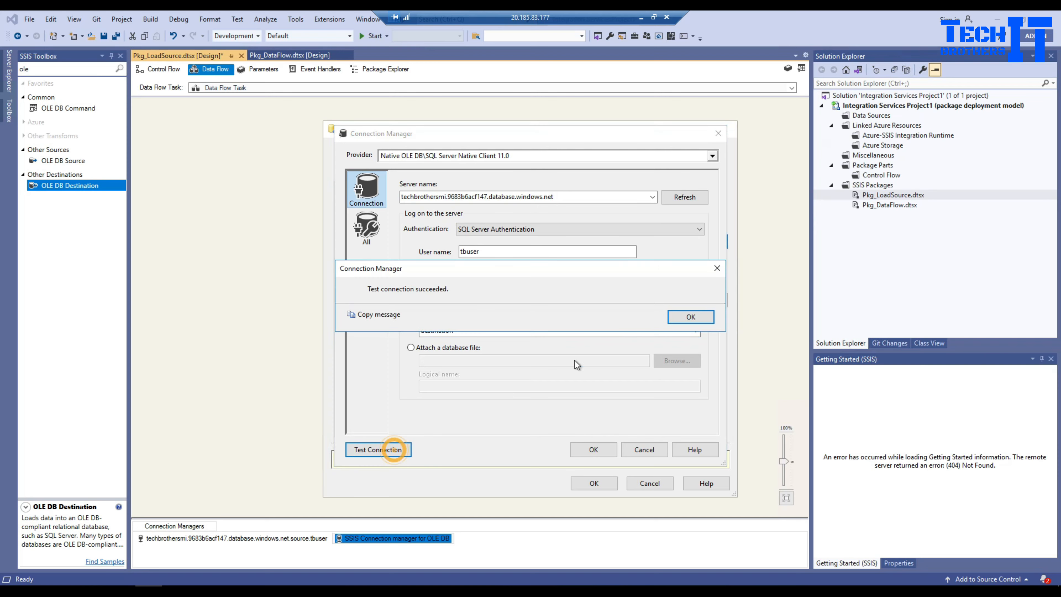
pyautogui.click(682, 318)
pyautogui.click(594, 450)
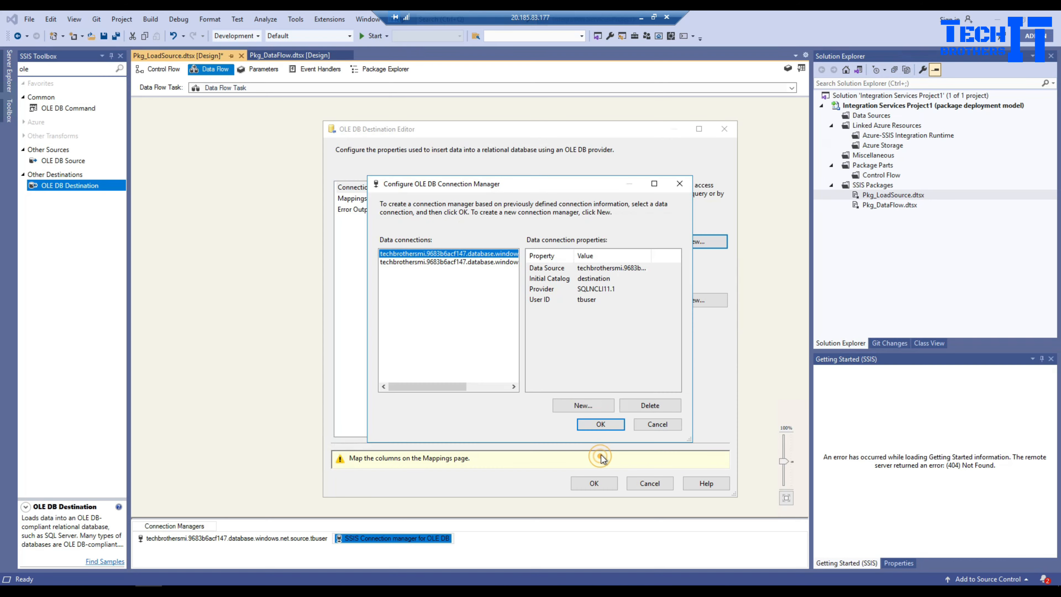
# - Load into destination [dbo].[customer] over the new connection, checking the column mappings
pyautogui.click(600, 427)
pyautogui.click(462, 301)
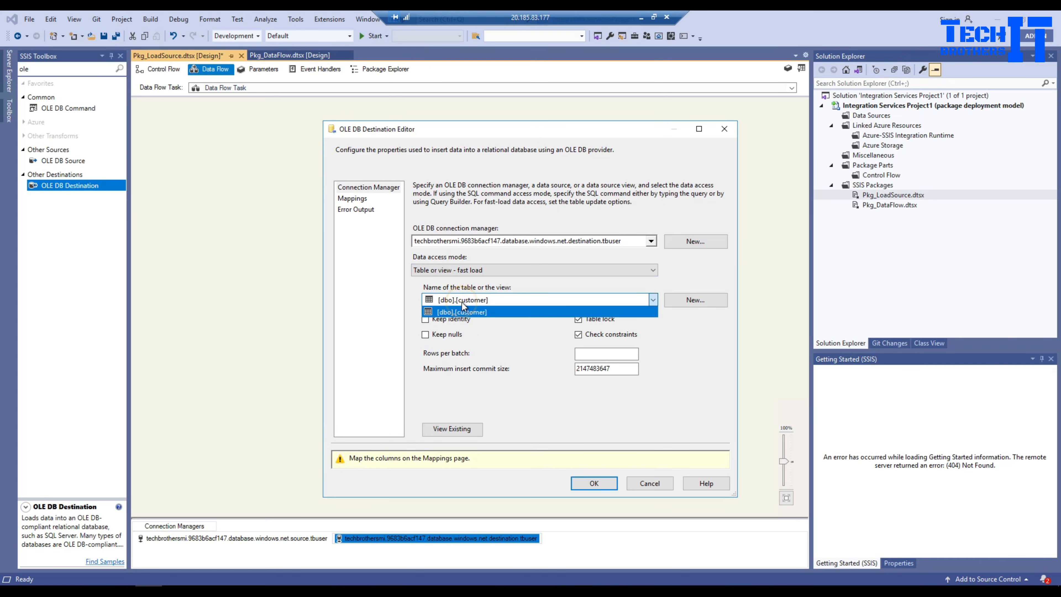
pyautogui.click(483, 312)
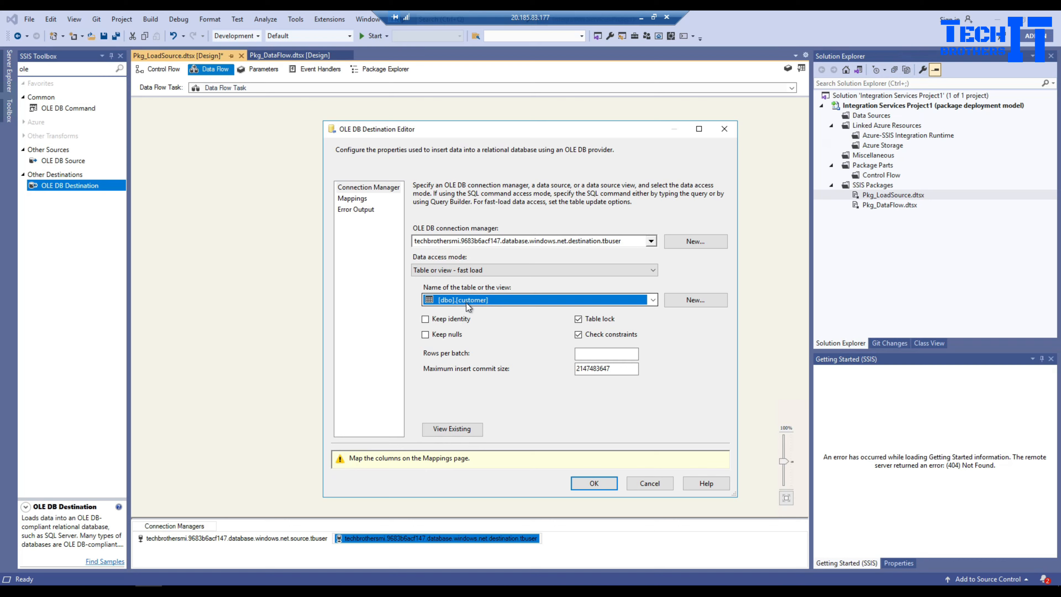
pyautogui.click(352, 199)
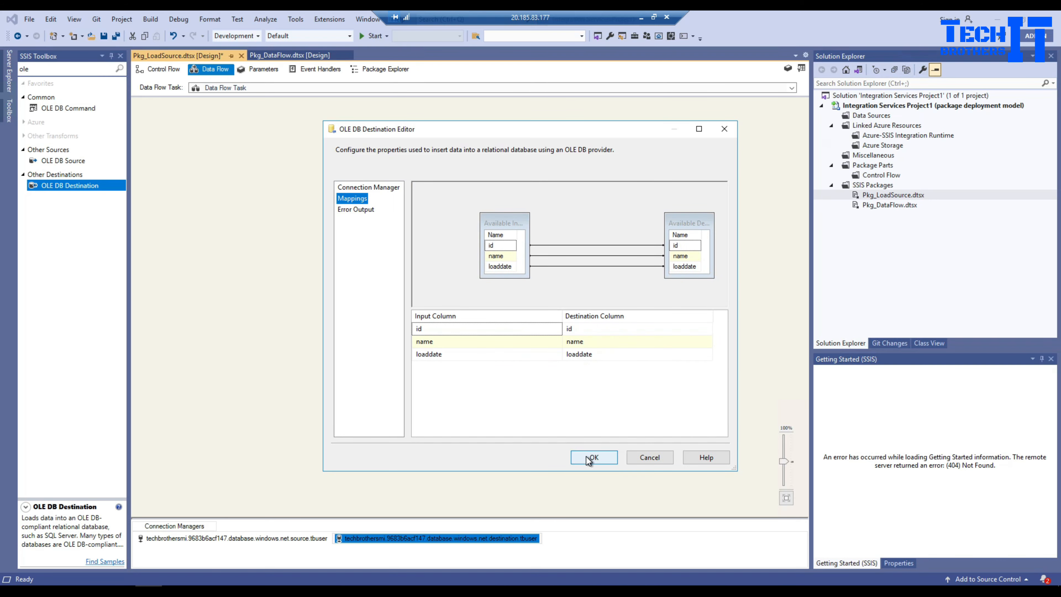
pyautogui.click(589, 459)
pyautogui.click(387, 172)
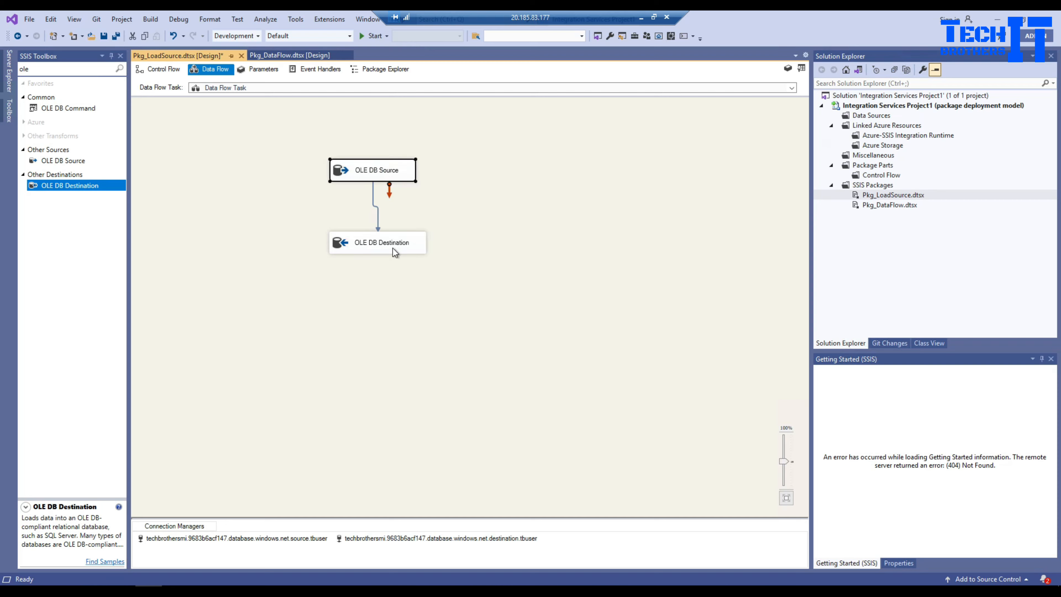
# - Rename the two connection managers to 'source' and 'destination'
pyautogui.rightClick(307, 541)
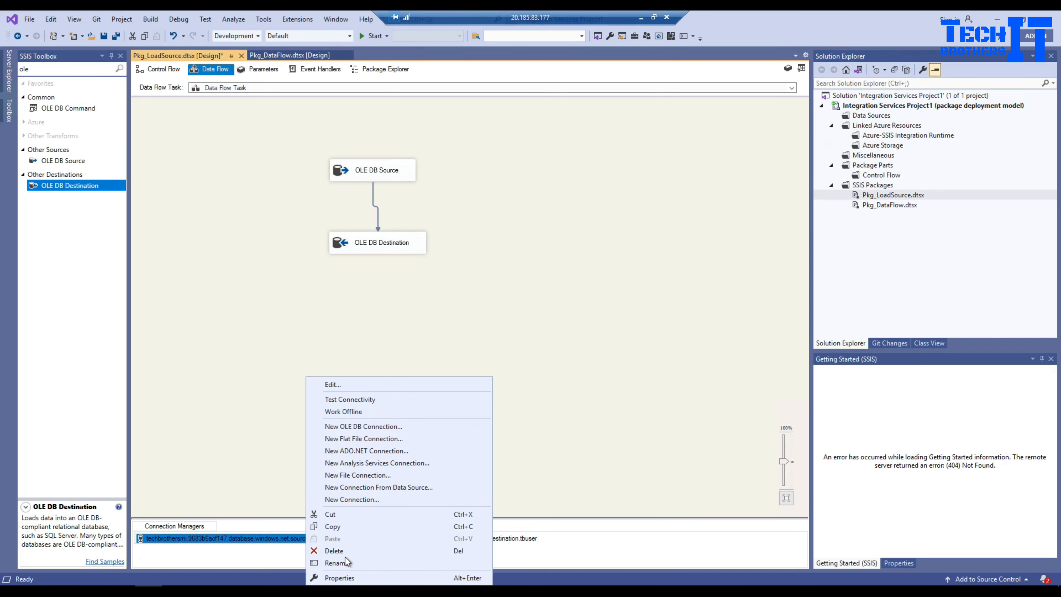
pyautogui.click(354, 563)
pyautogui.write('sour')
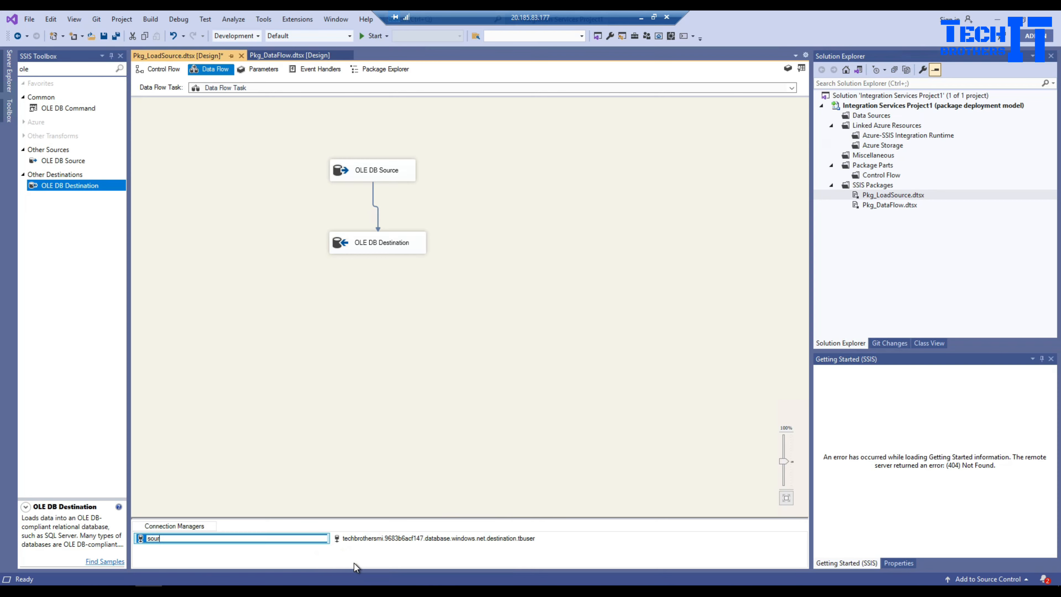
pyautogui.write('ce')
pyautogui.click(386, 557)
pyautogui.click(355, 541)
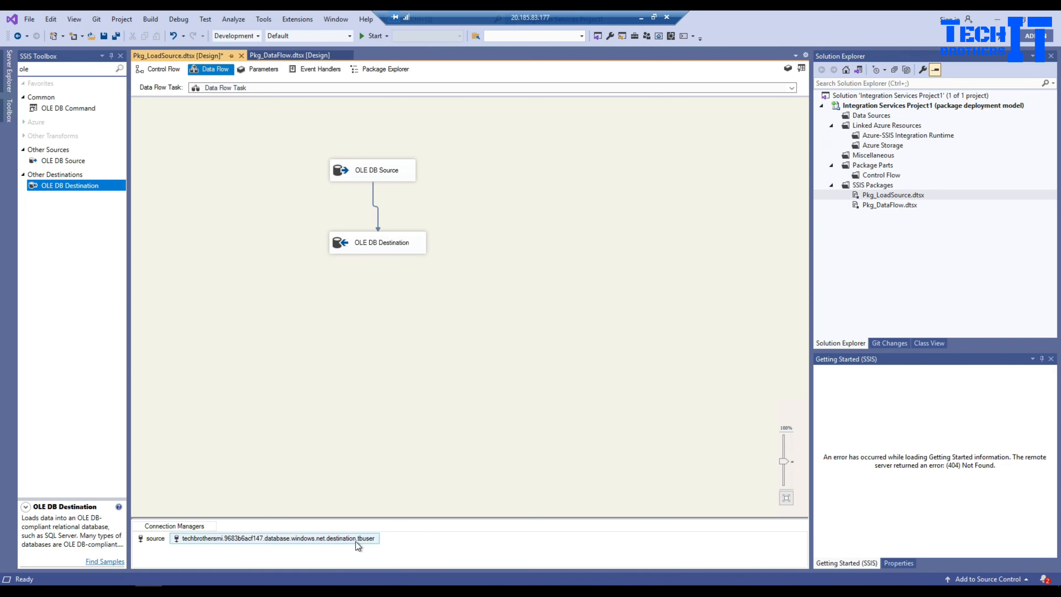
pyautogui.click(355, 541)
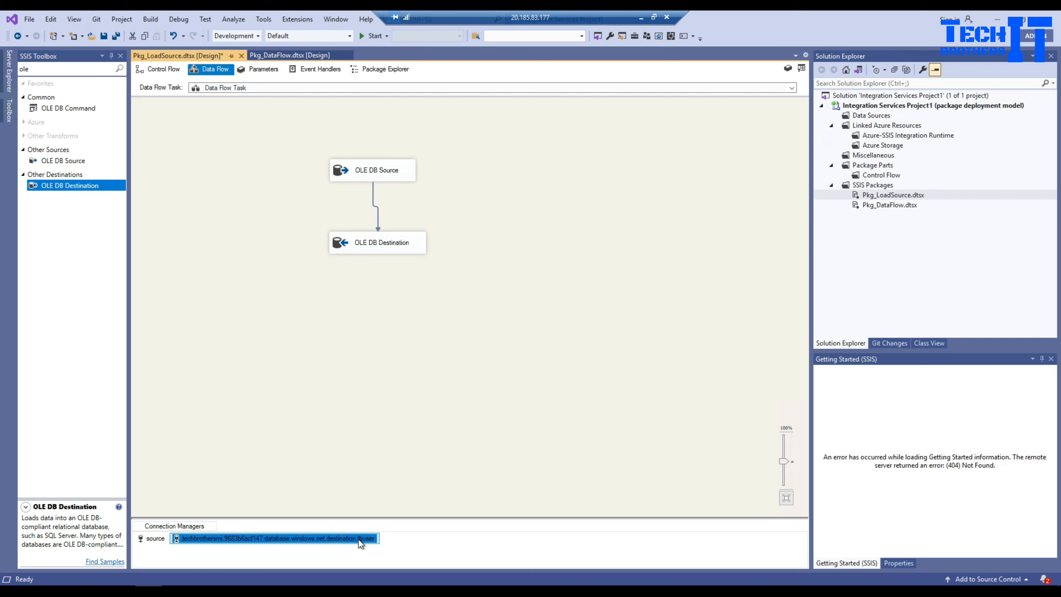
pyautogui.rightClick(358, 539)
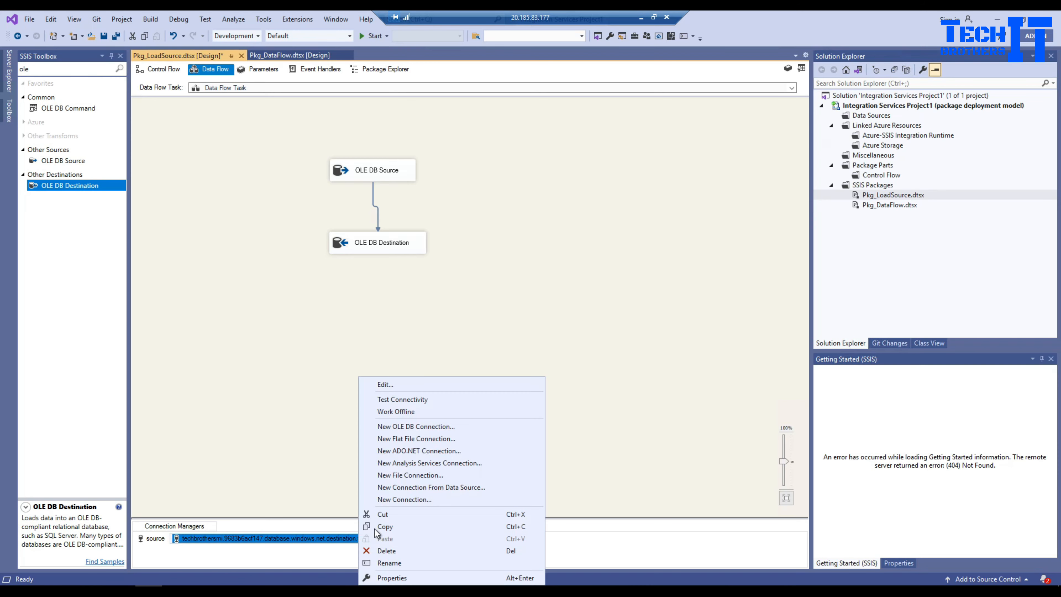
pyautogui.click(408, 563)
pyautogui.write('destin')
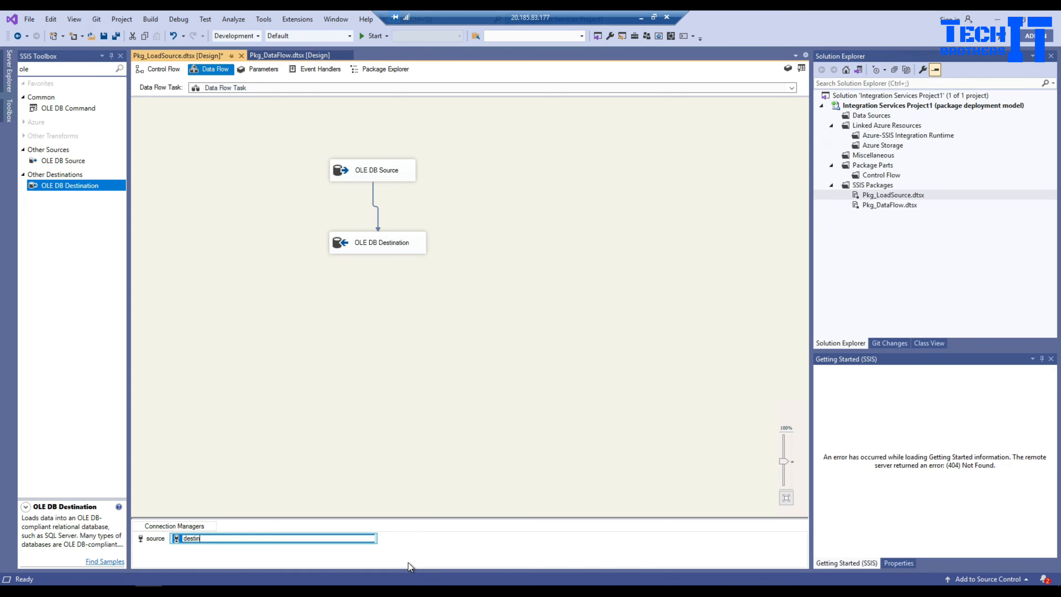
pyautogui.write('ation')
pyautogui.press('Return')
pyautogui.click(436, 559)
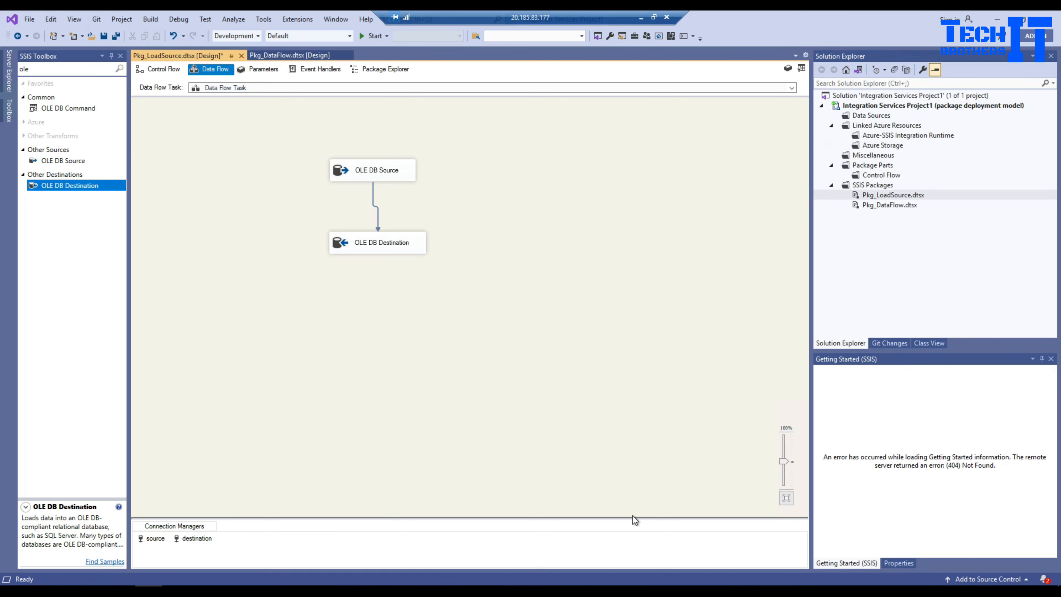
# - Add a new package variable and name it Password
pyautogui.moveTo(635, 519); pyautogui.dragTo(633, 356)
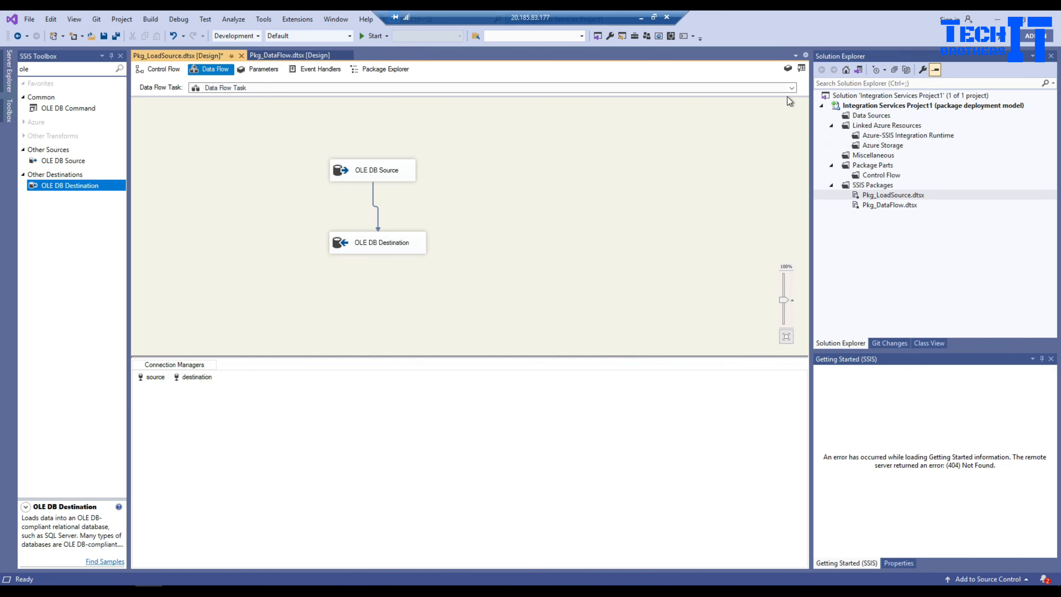
pyautogui.click(787, 69)
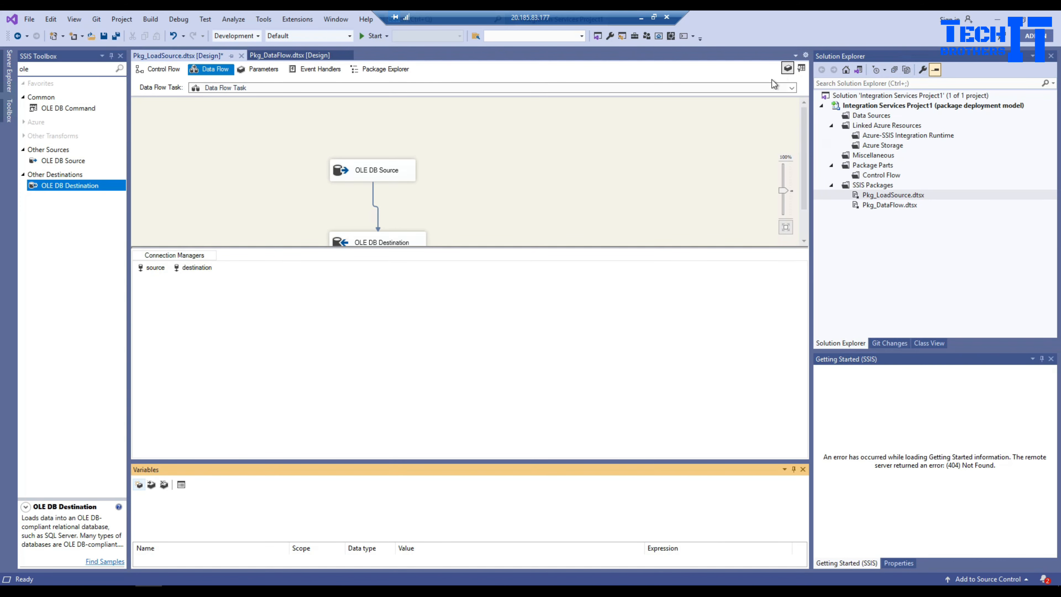
pyautogui.click(140, 485)
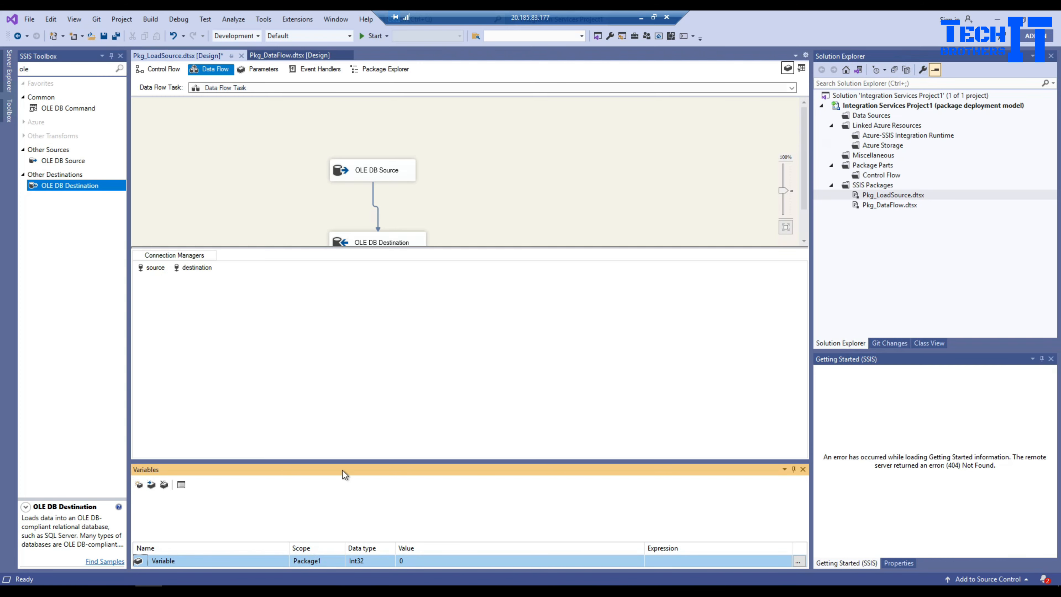
pyautogui.moveTo(345, 462); pyautogui.dragTo(368, 339)
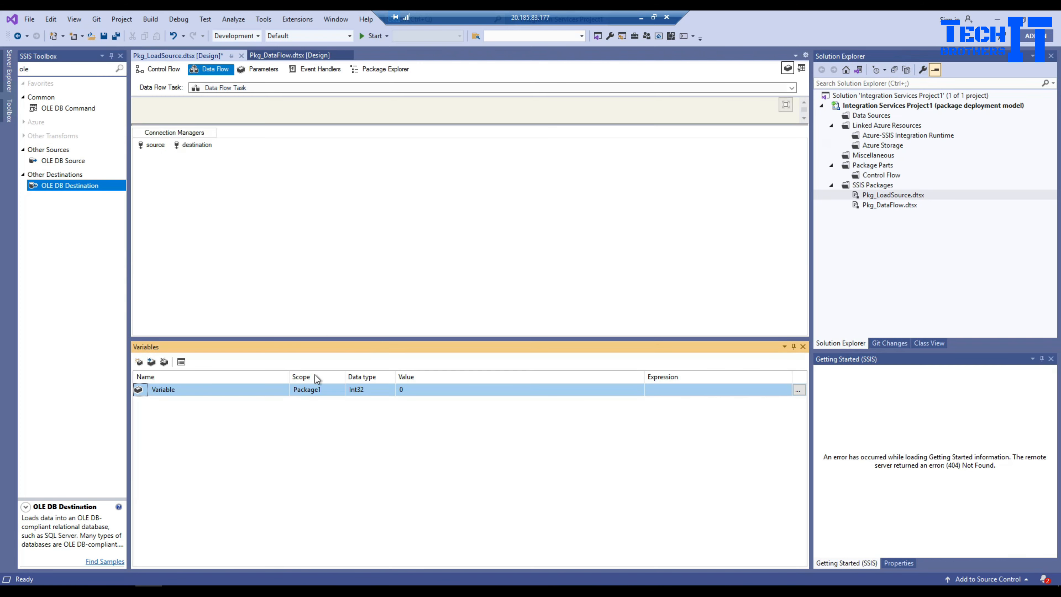
pyautogui.click(190, 393)
pyautogui.write('Password')
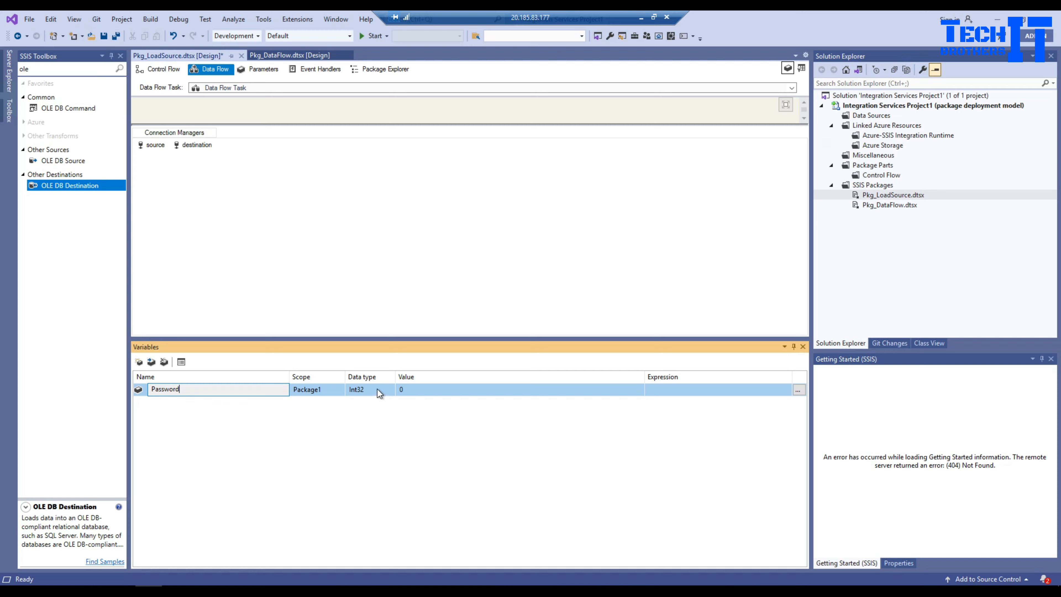
pyautogui.click(377, 391)
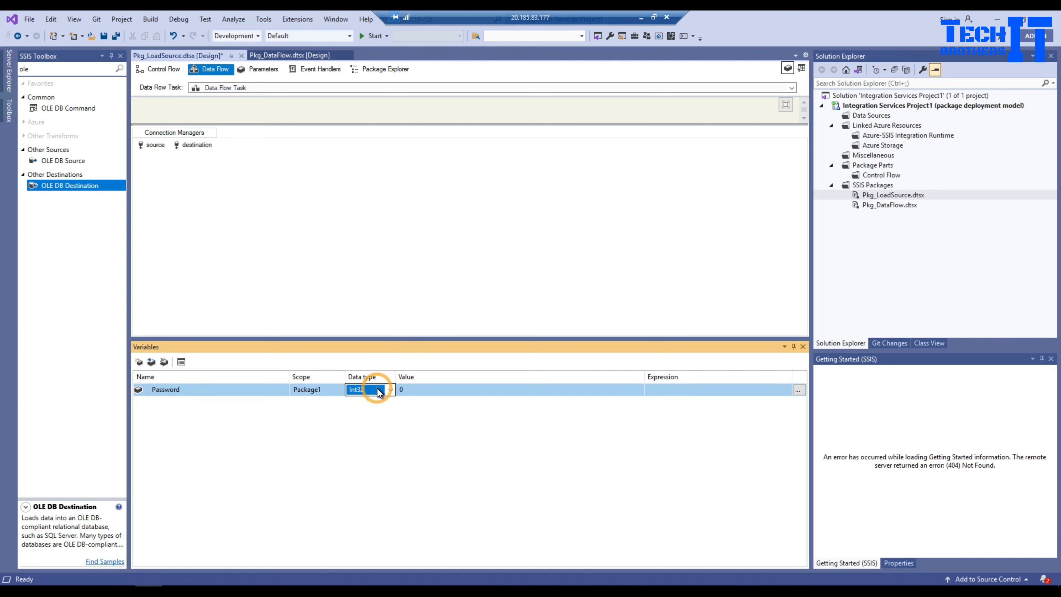
# - Make the Password variable a String holding the database password
pyautogui.press('s')
pyautogui.click(401, 391)
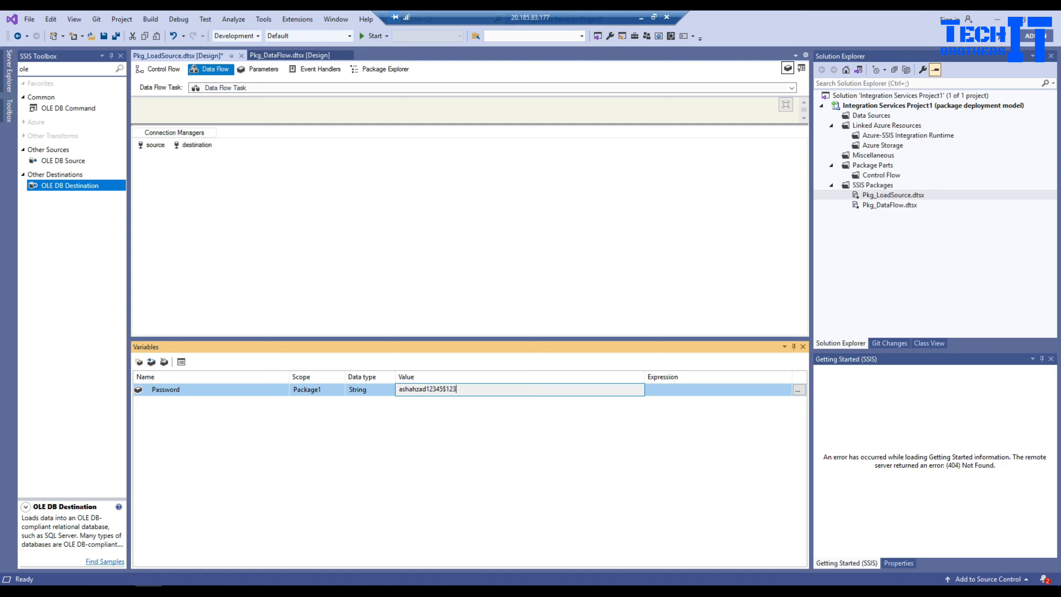
pyautogui.click(505, 437)
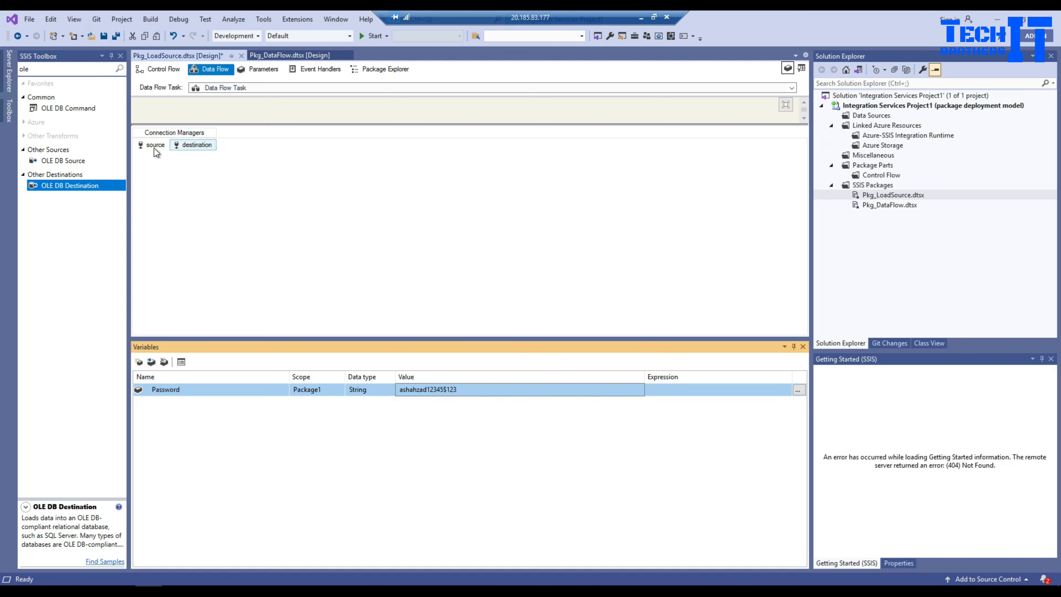
pyautogui.click(276, 124)
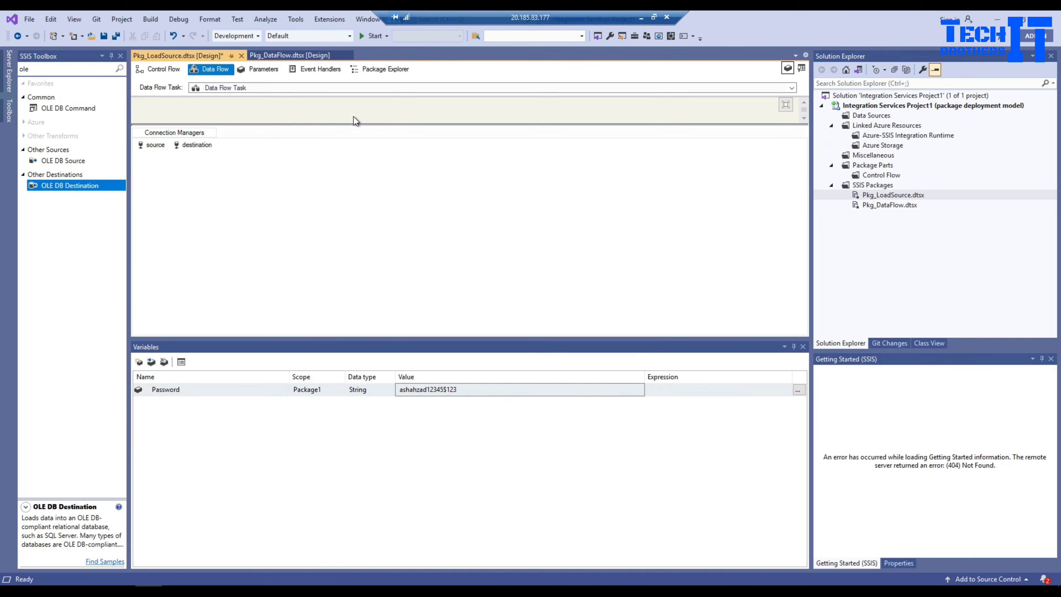
pyautogui.click(363, 124)
pyautogui.moveTo(507, 336); pyautogui.dragTo(508, 390)
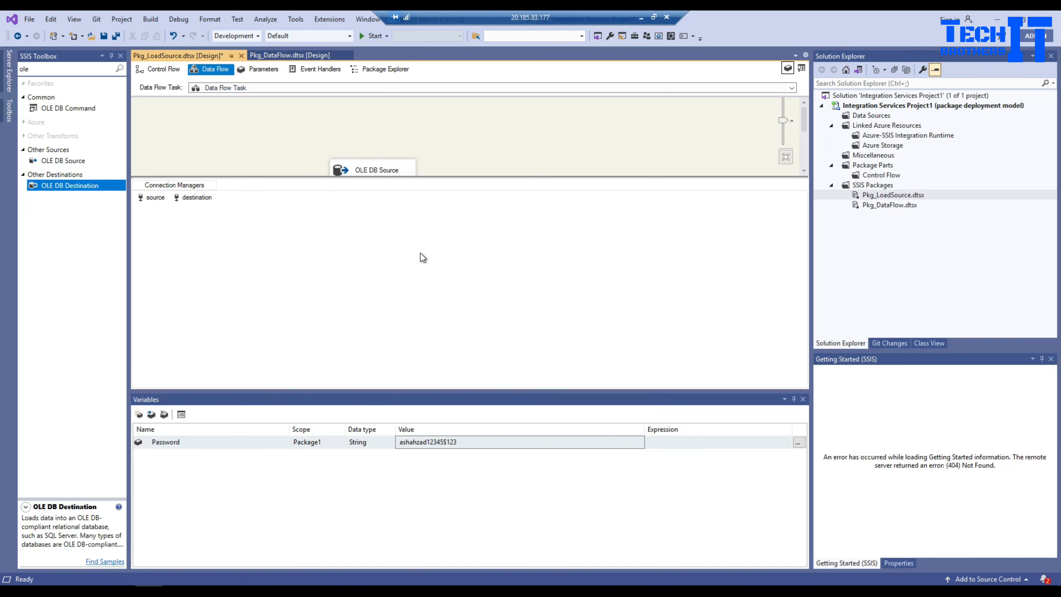
pyautogui.moveTo(431, 179); pyautogui.dragTo(431, 266)
# - Add a property expression on the source connection for its Password property
pyautogui.click(156, 286)
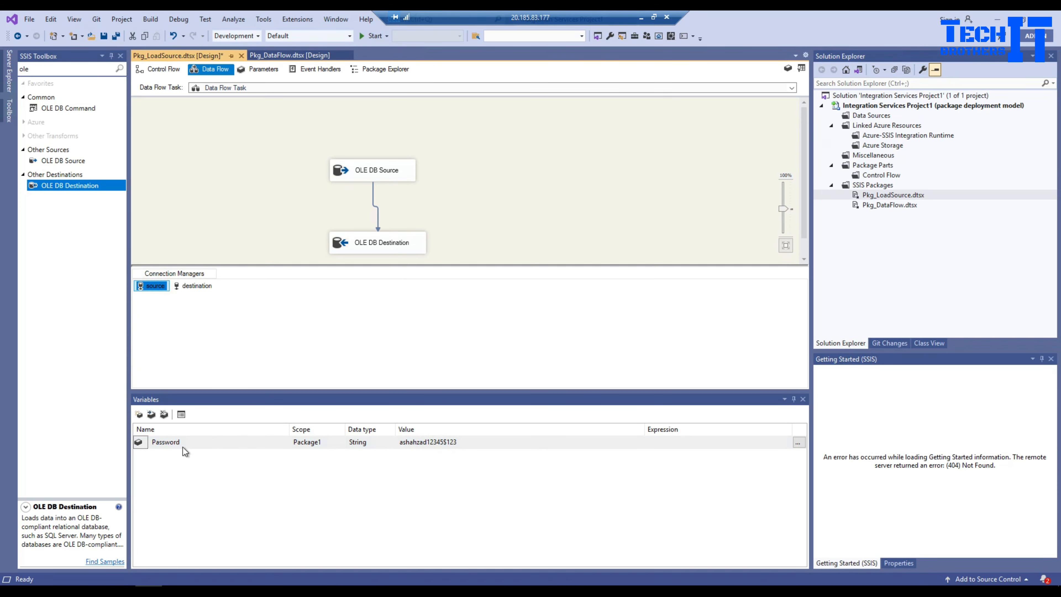
pyautogui.rightClick(161, 291)
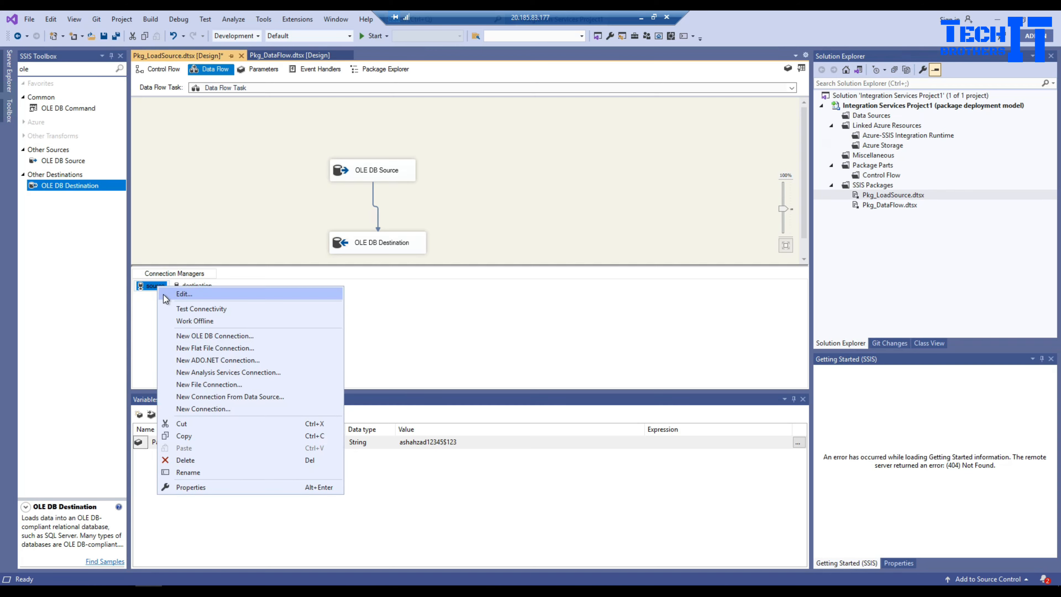
pyautogui.click(191, 488)
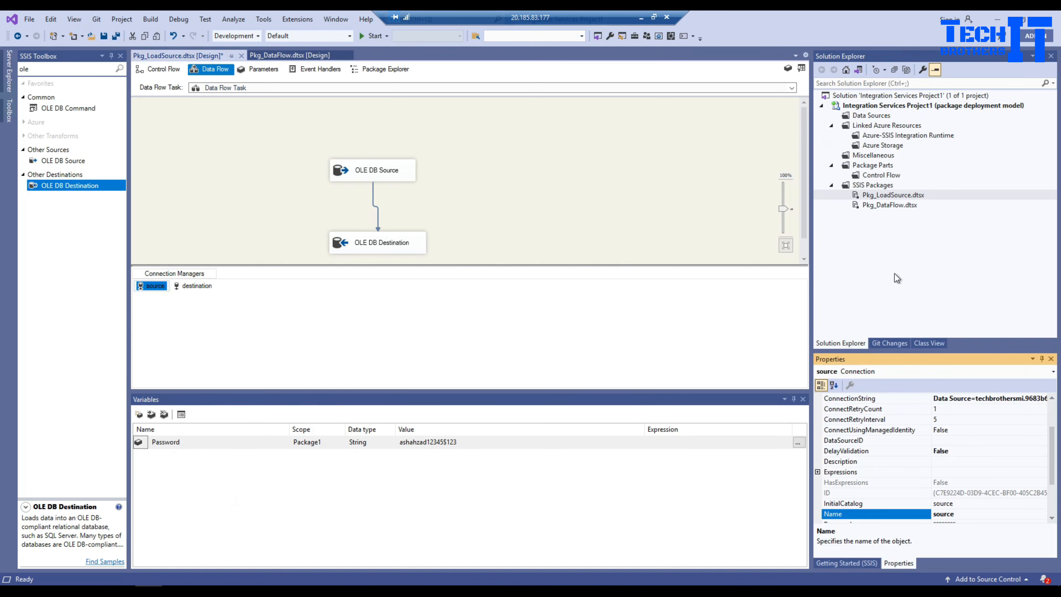
pyautogui.click(819, 472)
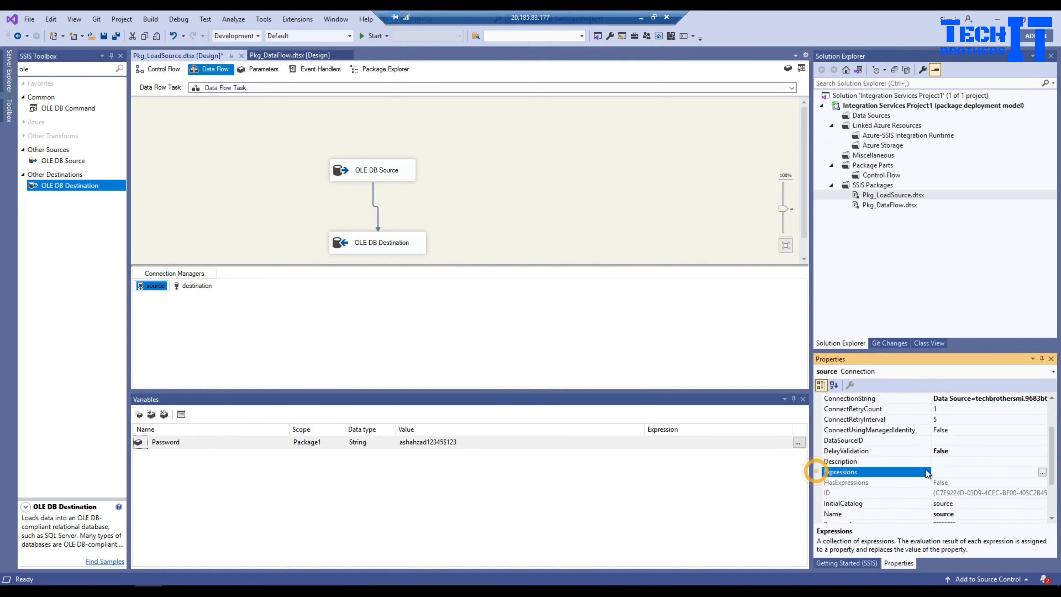
pyautogui.click(1043, 472)
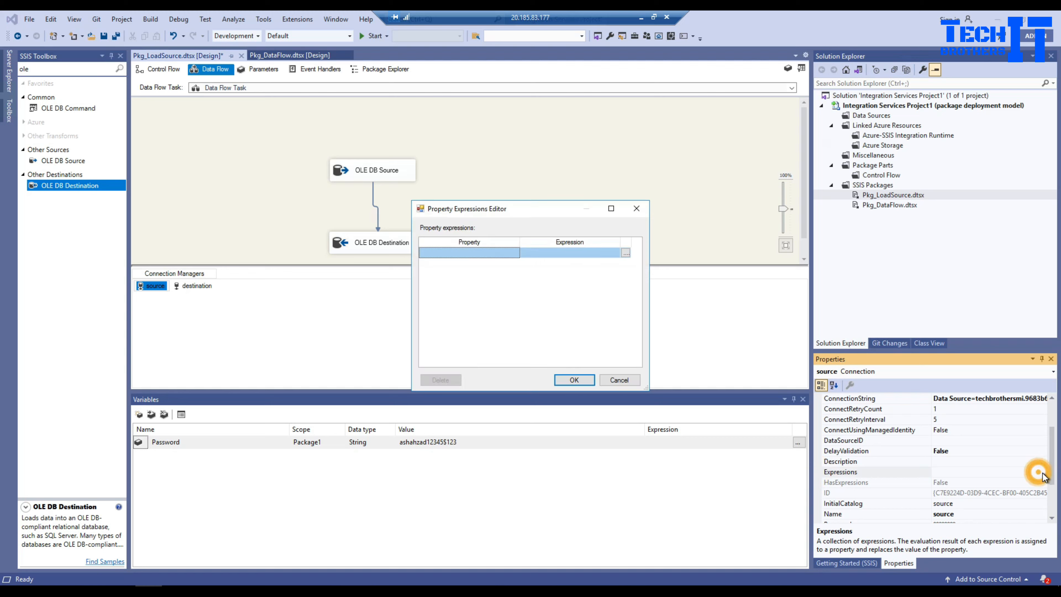
pyautogui.click(518, 253)
pyautogui.click(518, 253)
pyautogui.moveTo(515, 279); pyautogui.dragTo(515, 322)
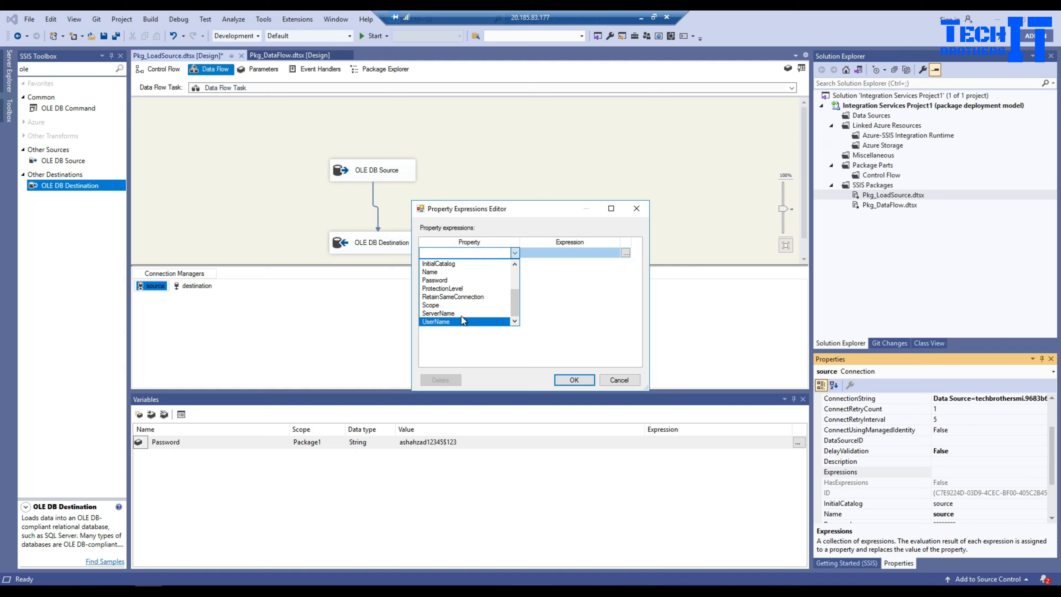
pyautogui.click(456, 280)
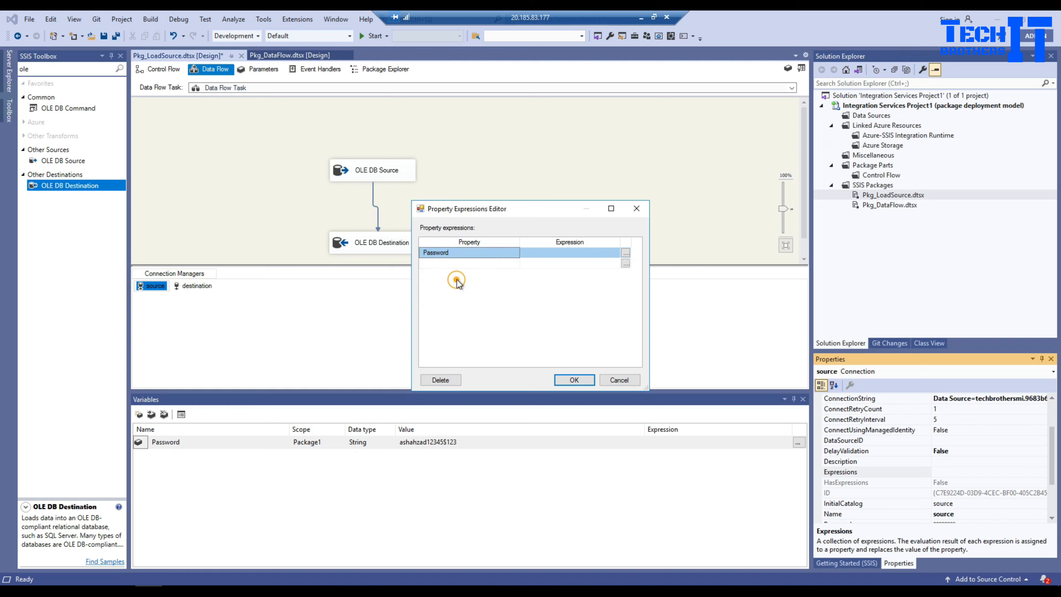
# - Set the source Password expression to @[User::Password] and confirm it
pyautogui.click(626, 253)
pyautogui.click(48, 78)
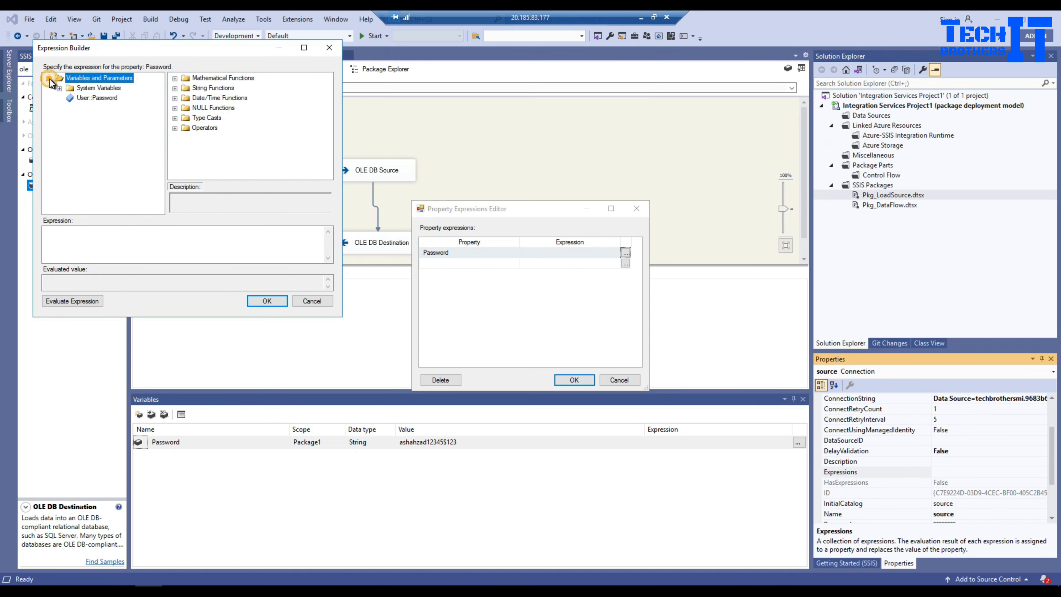
pyautogui.moveTo(97, 98); pyautogui.dragTo(119, 239)
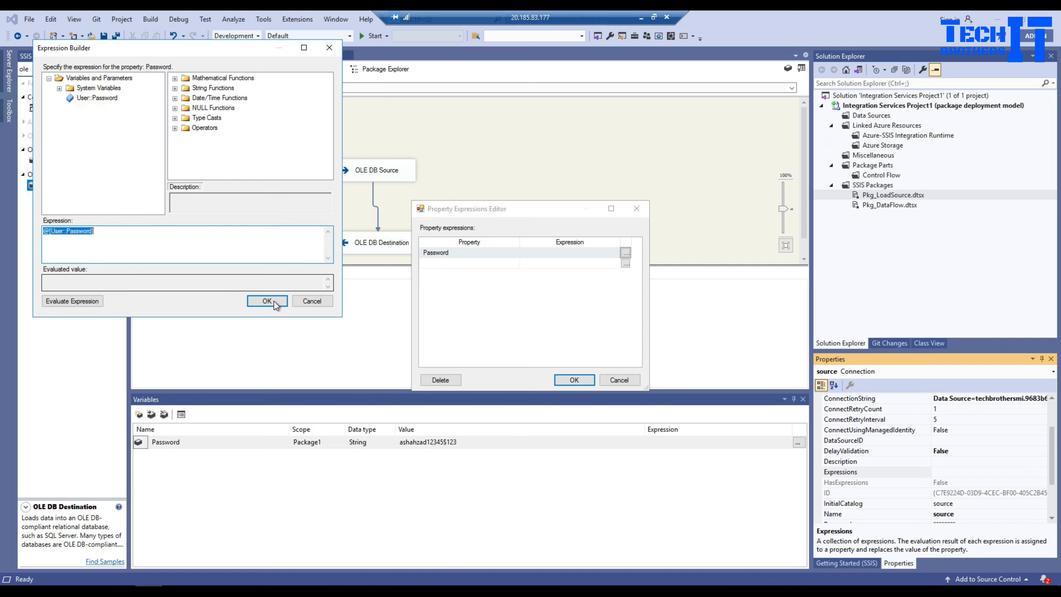
pyautogui.click(267, 301)
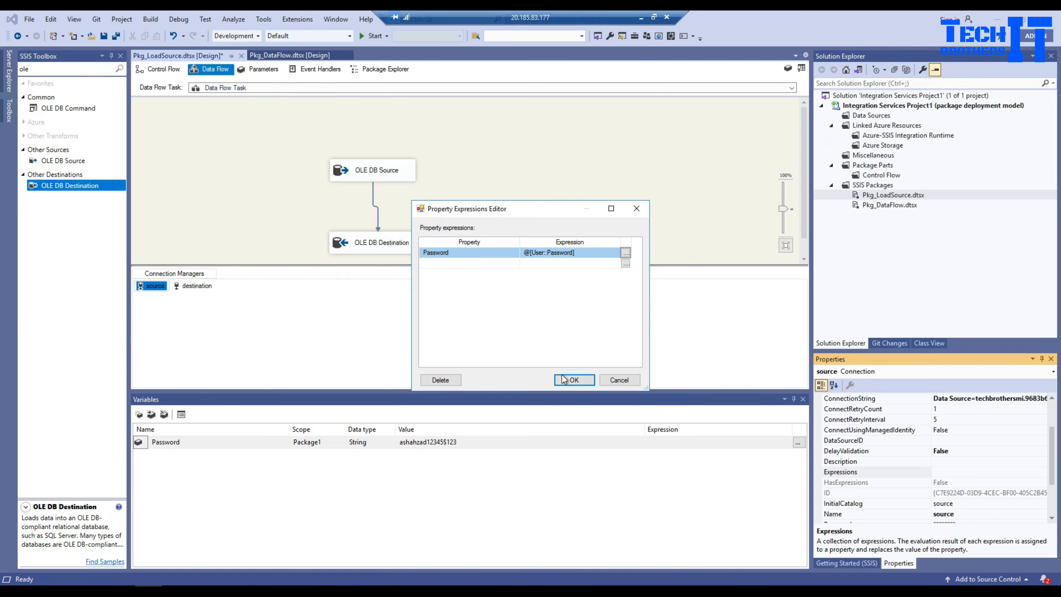
pyautogui.click(573, 380)
pyautogui.click(198, 288)
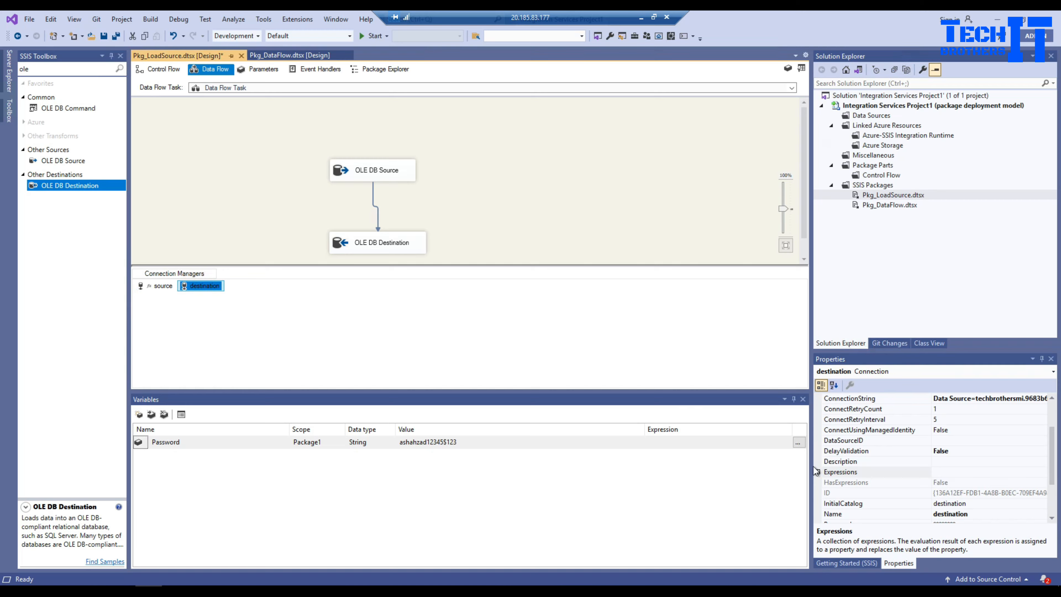
# - Add a property expression on the destination connection for its Password property
pyautogui.click(820, 474)
pyautogui.click(1045, 472)
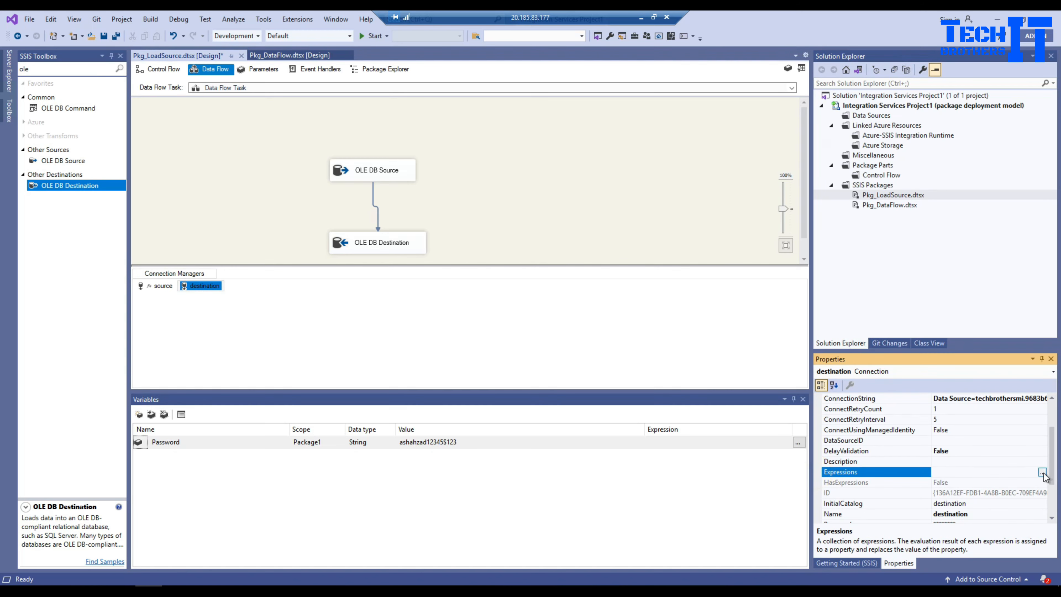
pyautogui.click(482, 252)
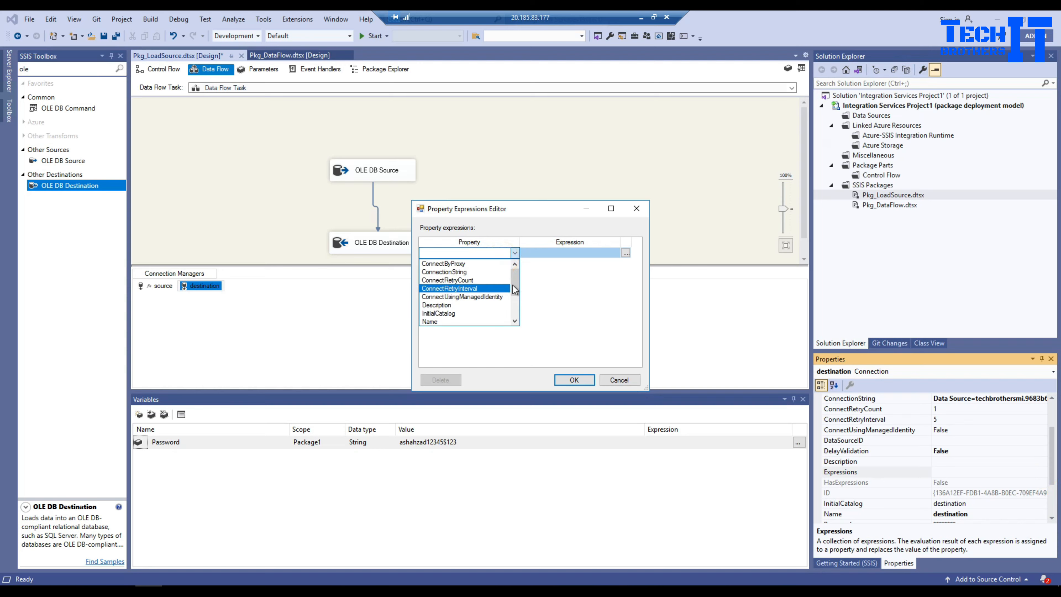
pyautogui.moveTo(516, 284); pyautogui.dragTo(519, 311)
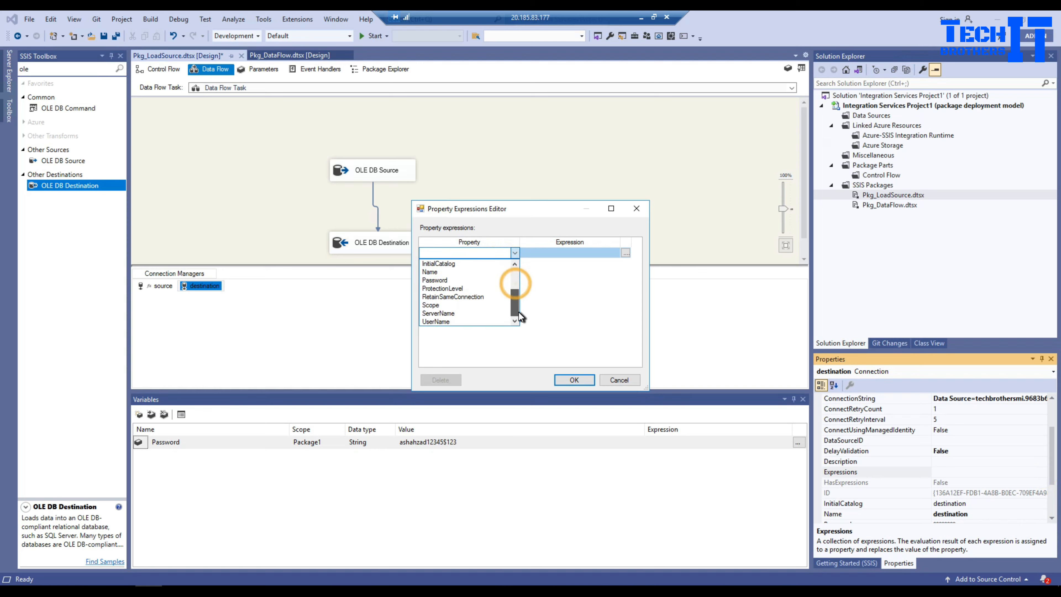
pyautogui.click(470, 281)
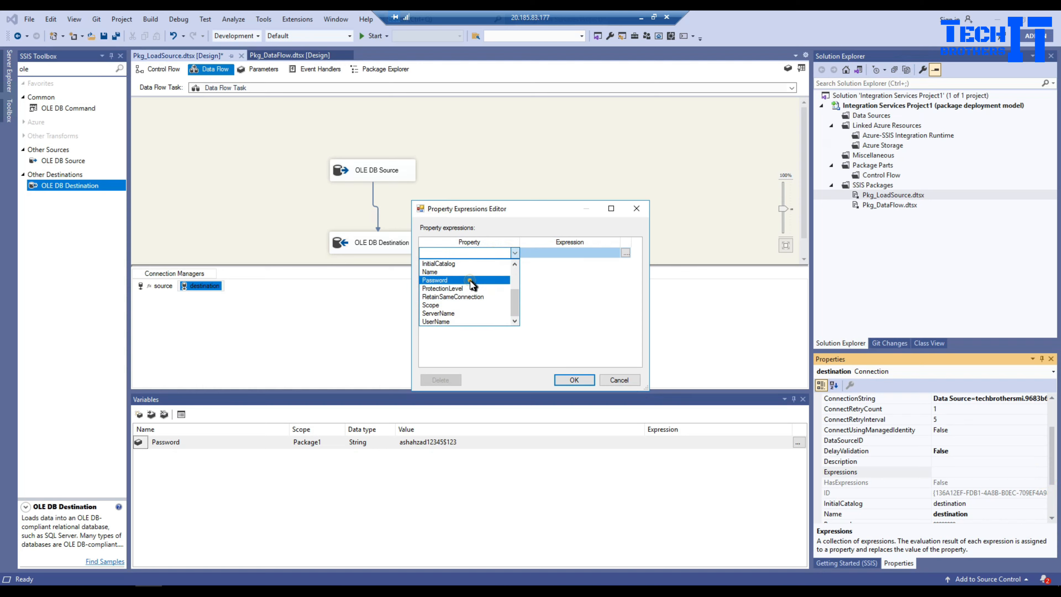
# - Set the destination Password expression to @[User::Password], evaluate it, and save all
pyautogui.click(625, 253)
pyautogui.click(77, 107)
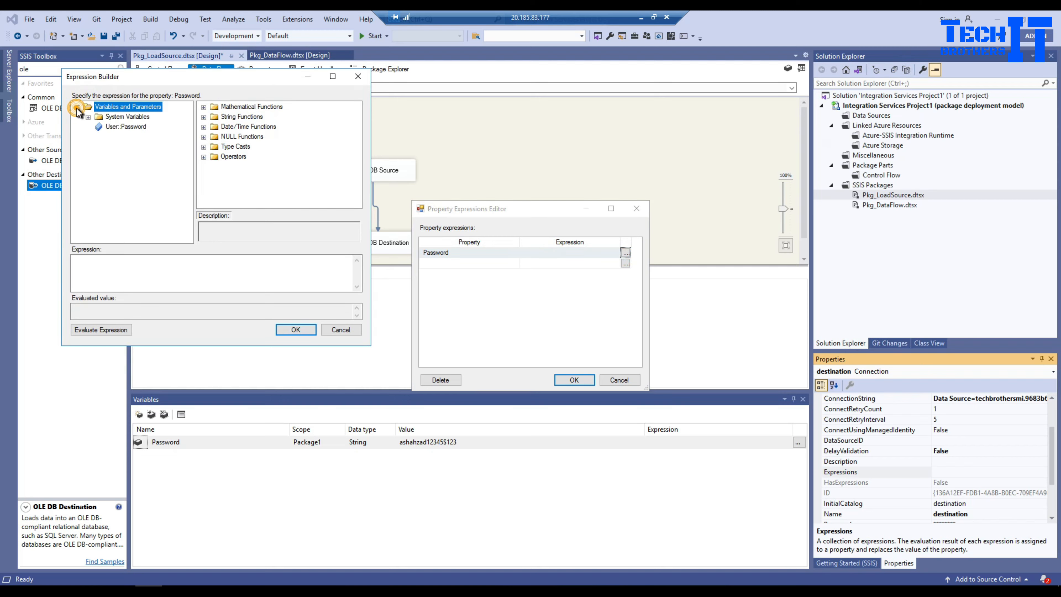
pyautogui.click(108, 127)
pyautogui.moveTo(120, 130); pyautogui.dragTo(157, 286)
pyautogui.click(130, 334)
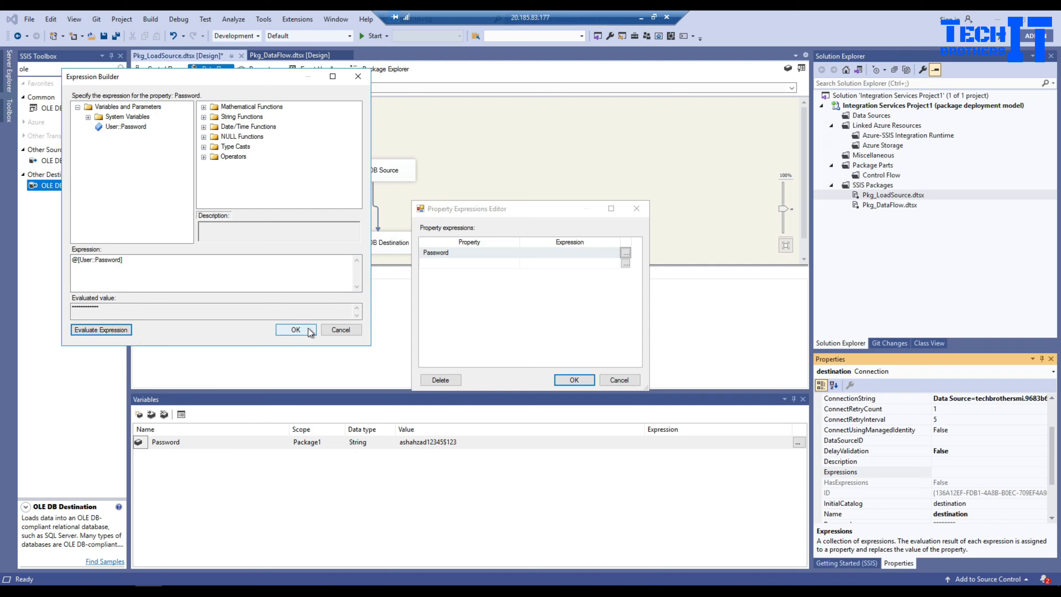
pyautogui.click(292, 329)
pyautogui.click(572, 379)
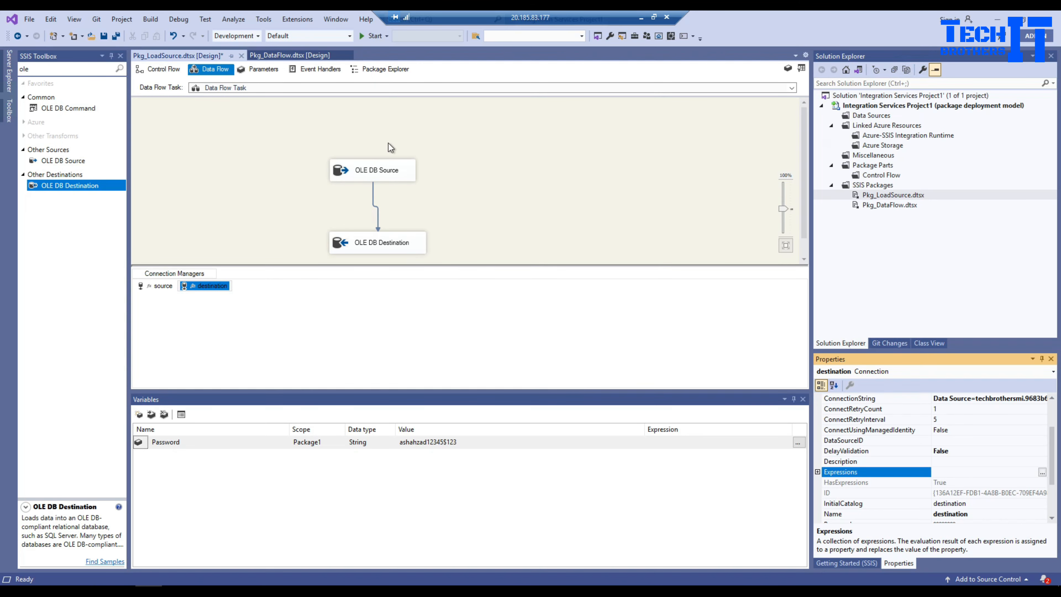
pyautogui.click(463, 169)
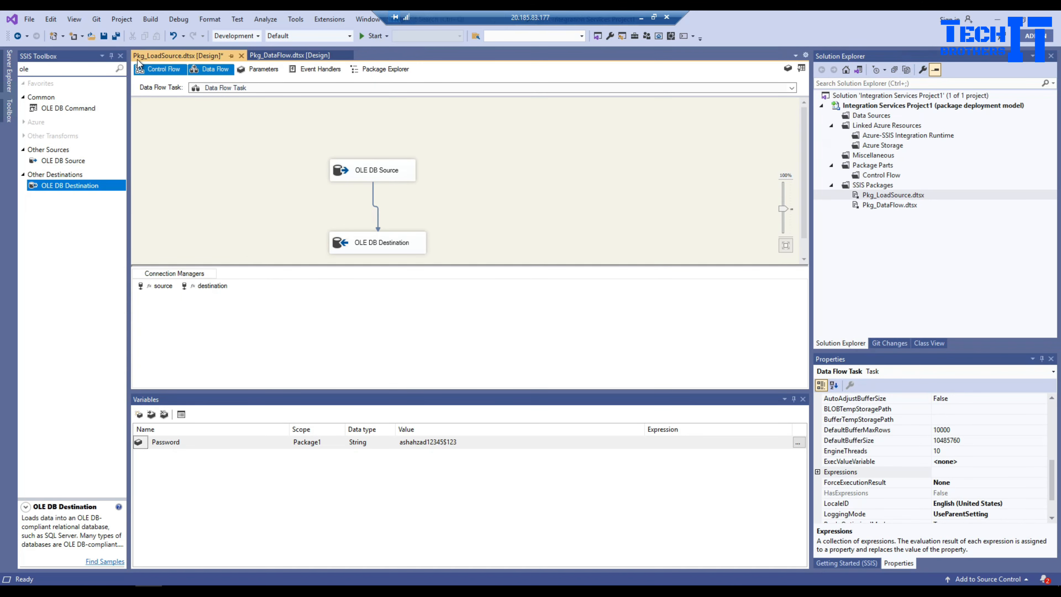
pyautogui.click(116, 36)
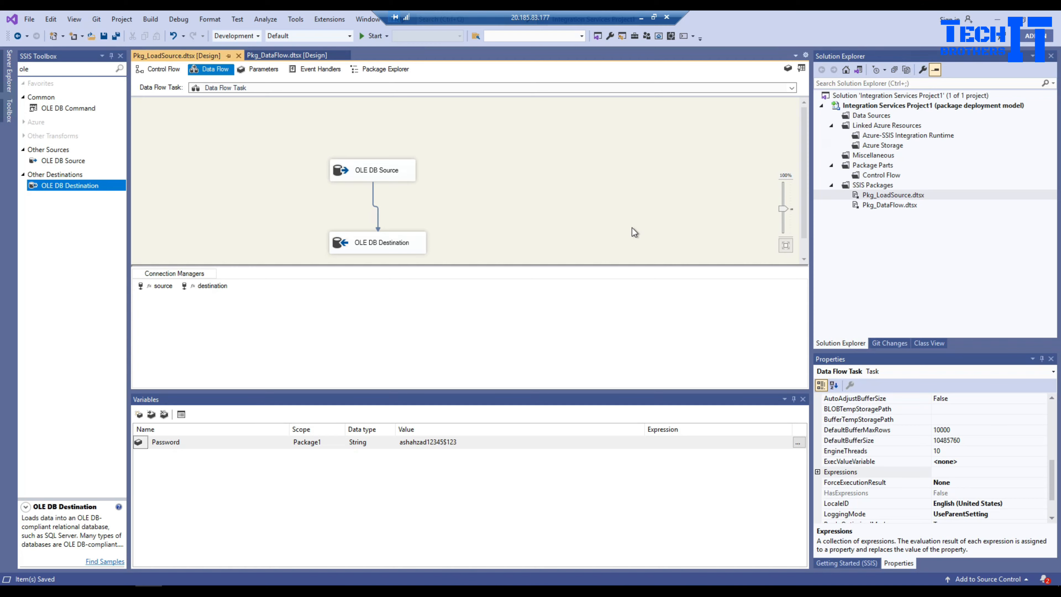
# - Execute Pkg_LoadSource, which succeeds loading 1 row, then stop debugging
pyautogui.rightClick(901, 197)
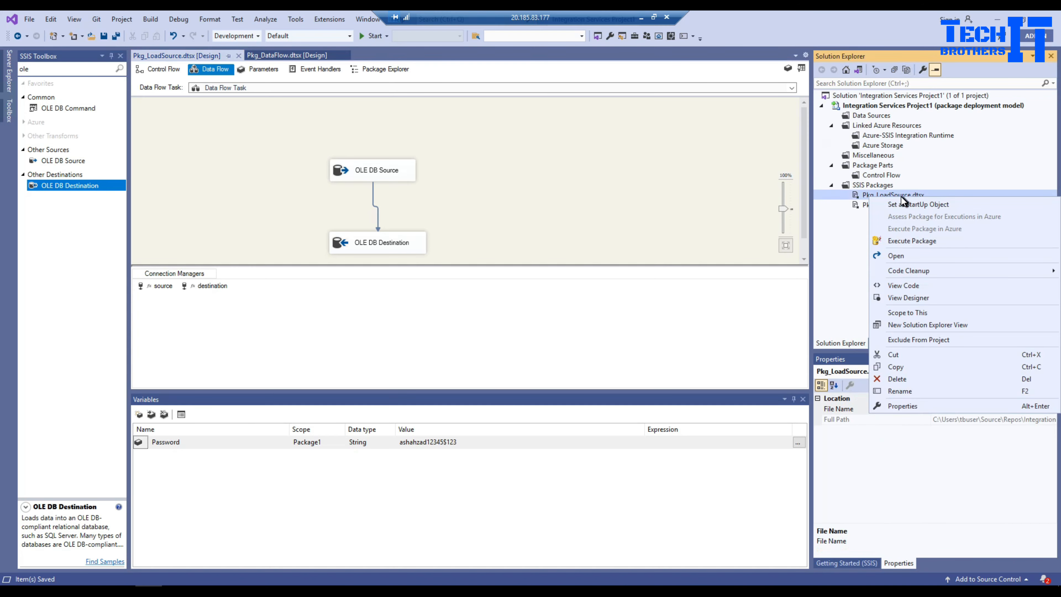
pyautogui.click(917, 242)
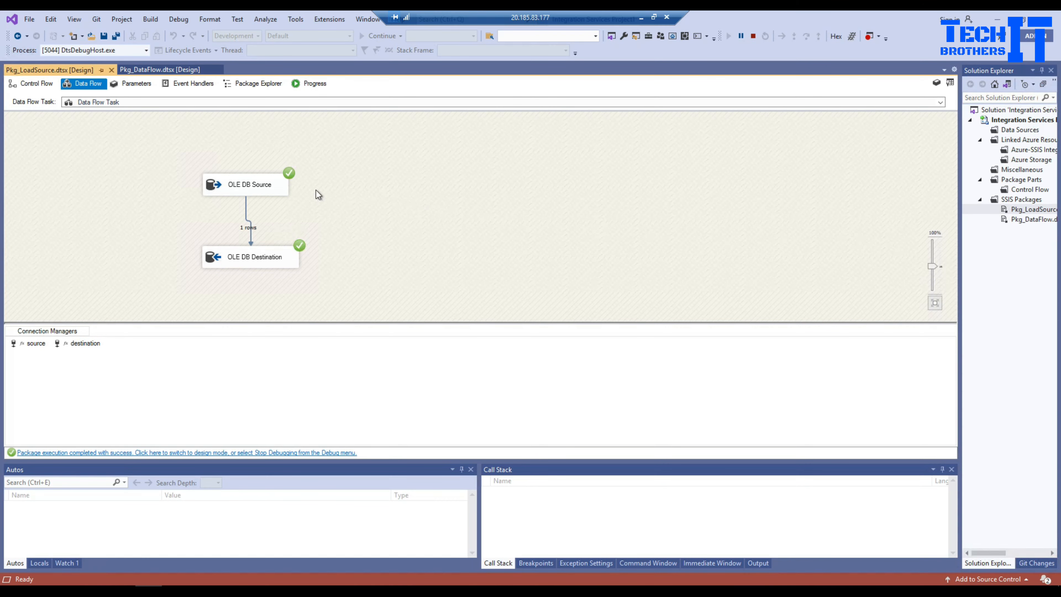
pyautogui.click(754, 35)
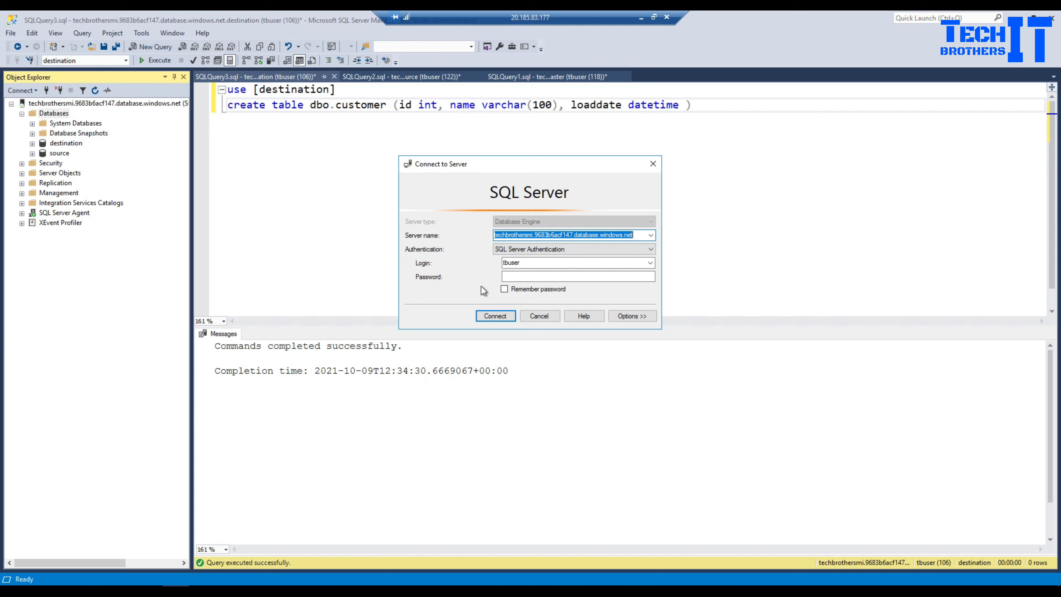
# - Run SELECT * FROM dbo.customer to confirm the loaded row in the destination table
pyautogui.click(533, 316)
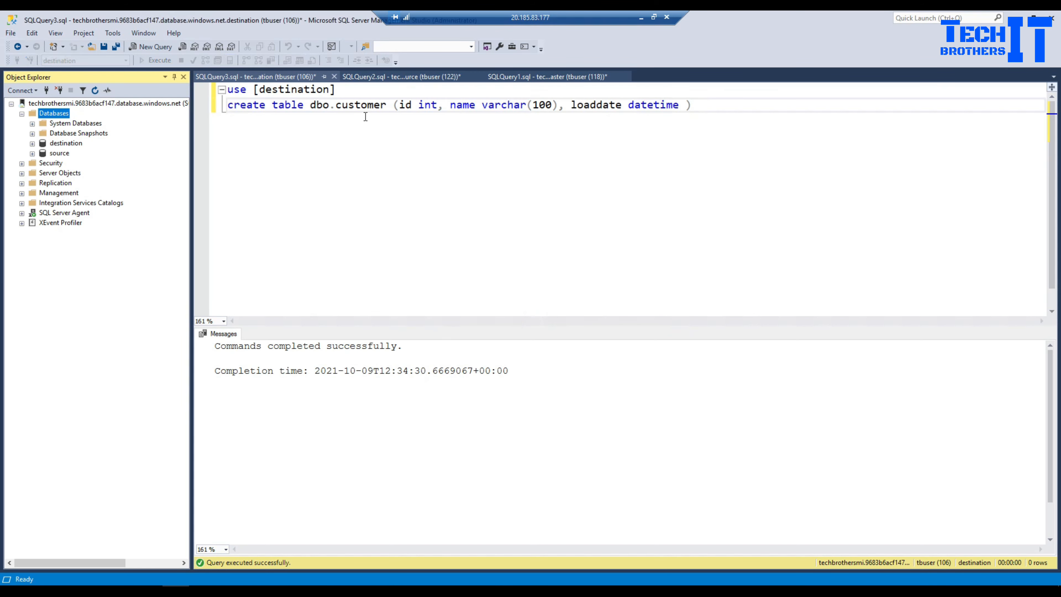
pyautogui.moveTo(388, 105); pyautogui.dragTo(310, 105)
pyautogui.rightClick(318, 107)
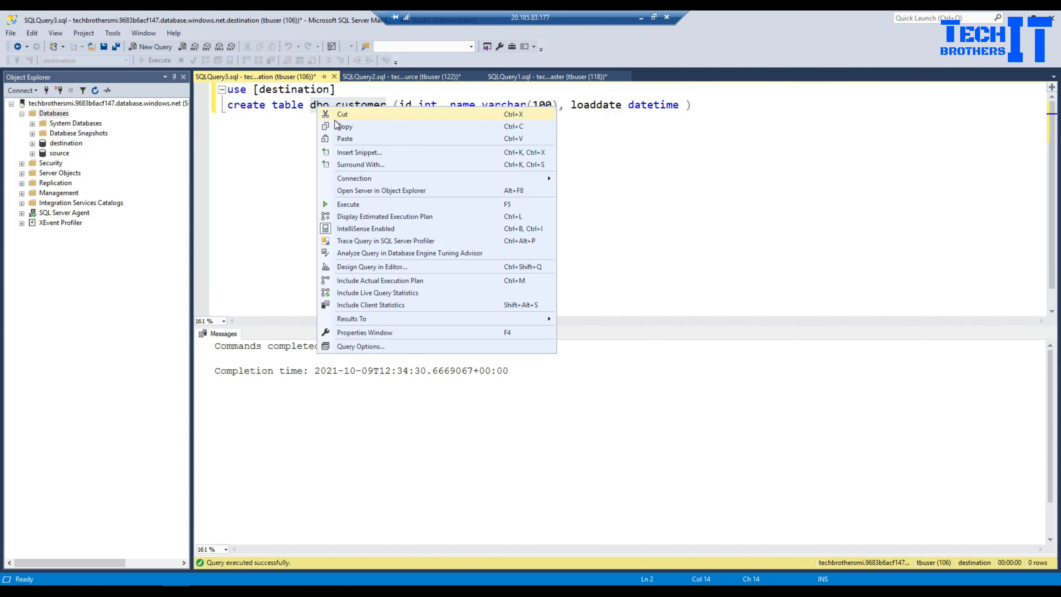
pyautogui.click(346, 127)
pyautogui.click(696, 104)
pyautogui.press('Return')
pyautogui.press('Return')
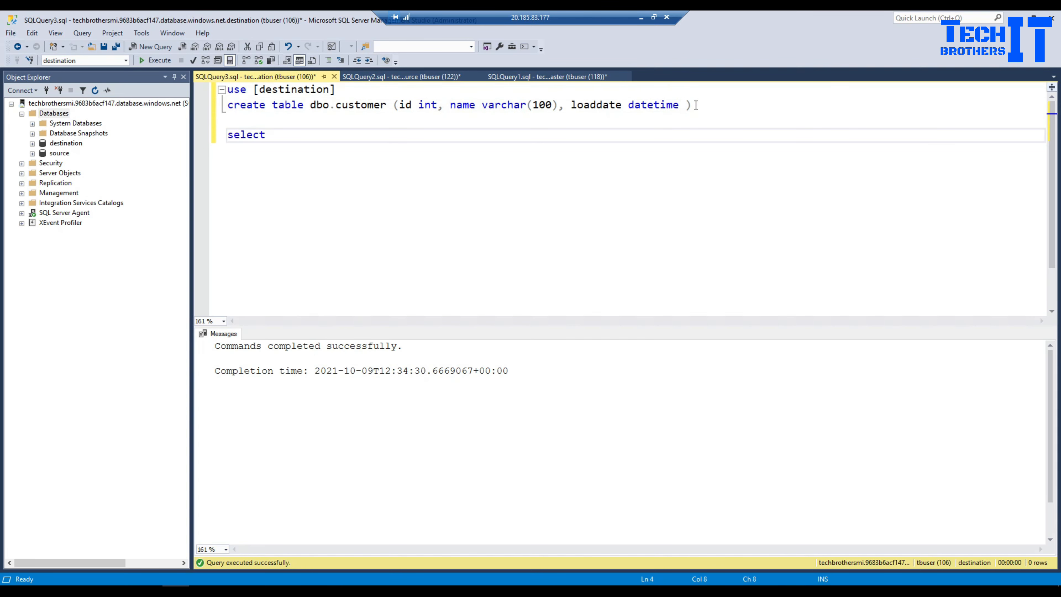
pyautogui.write('select * from')
pyautogui.hotkey('ctrl', 'v')
pyautogui.hotkey('shift', 'Up')
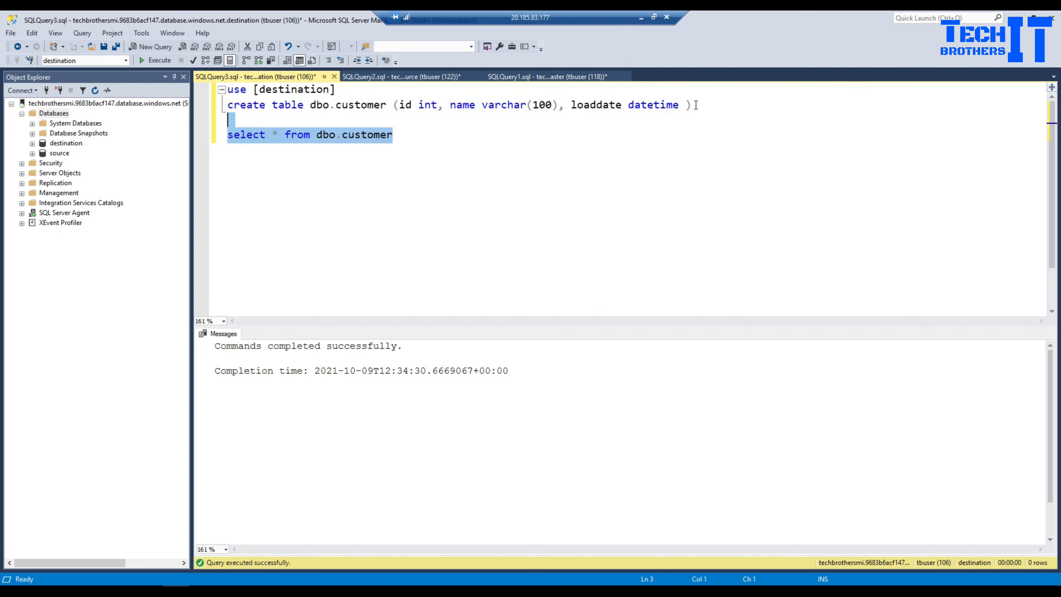
pyautogui.click(147, 60)
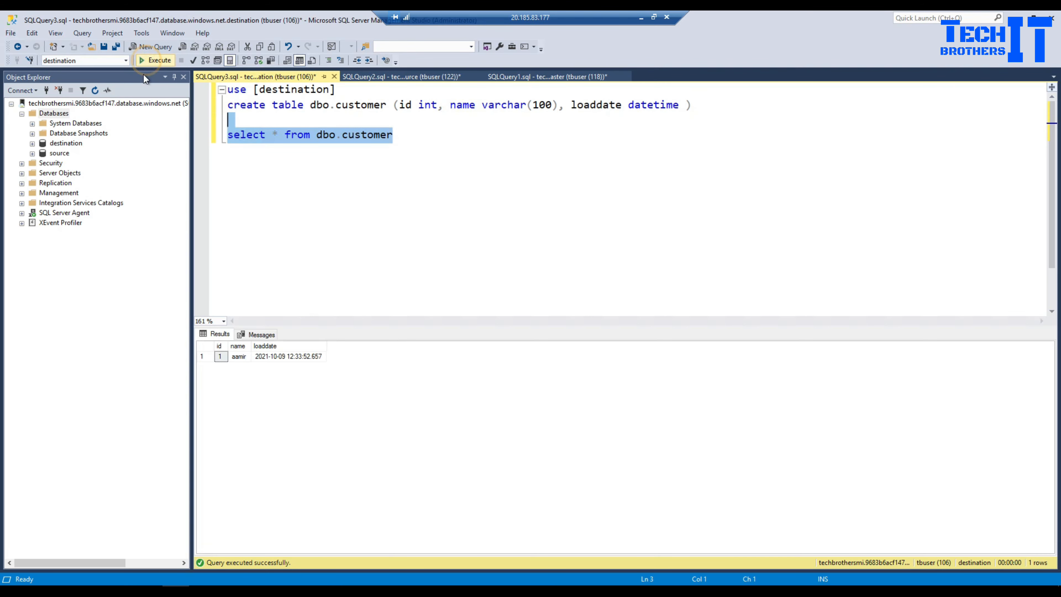
# - Duplicate the select * from dbo.customer query onto a new line below
pyautogui.click(398, 134)
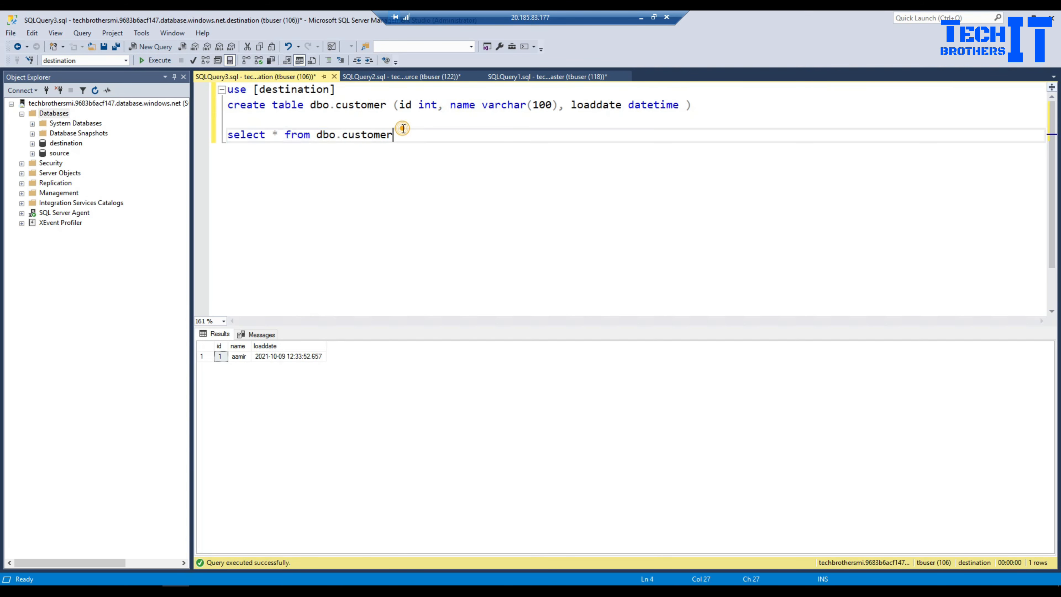
pyautogui.moveTo(407, 134); pyautogui.dragTo(217, 148)
pyautogui.rightClick(284, 138)
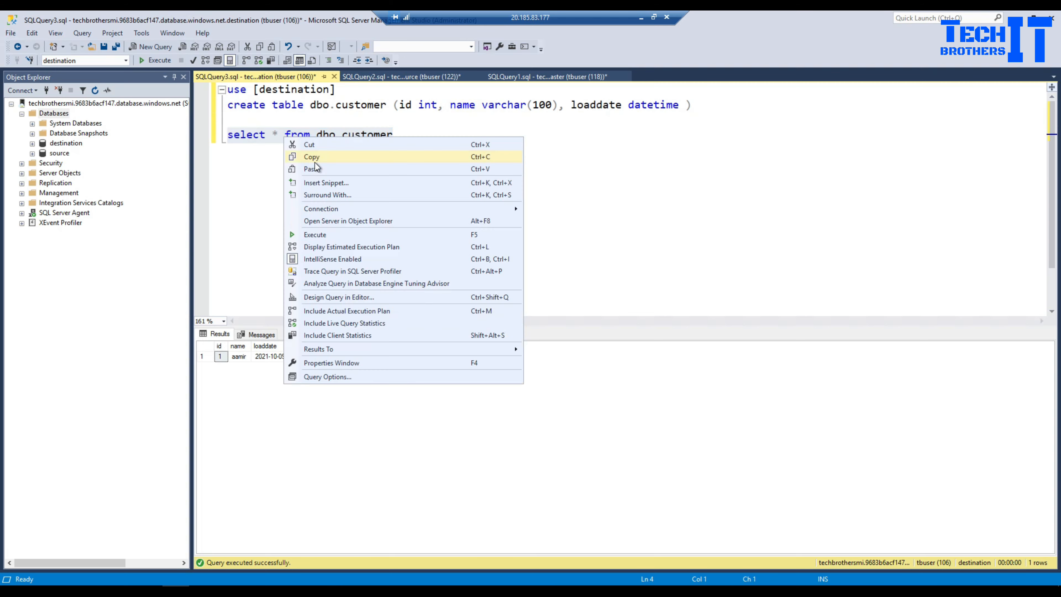
pyautogui.click(331, 158)
pyautogui.click(417, 144)
pyautogui.press('Return')
pyautogui.press('Return')
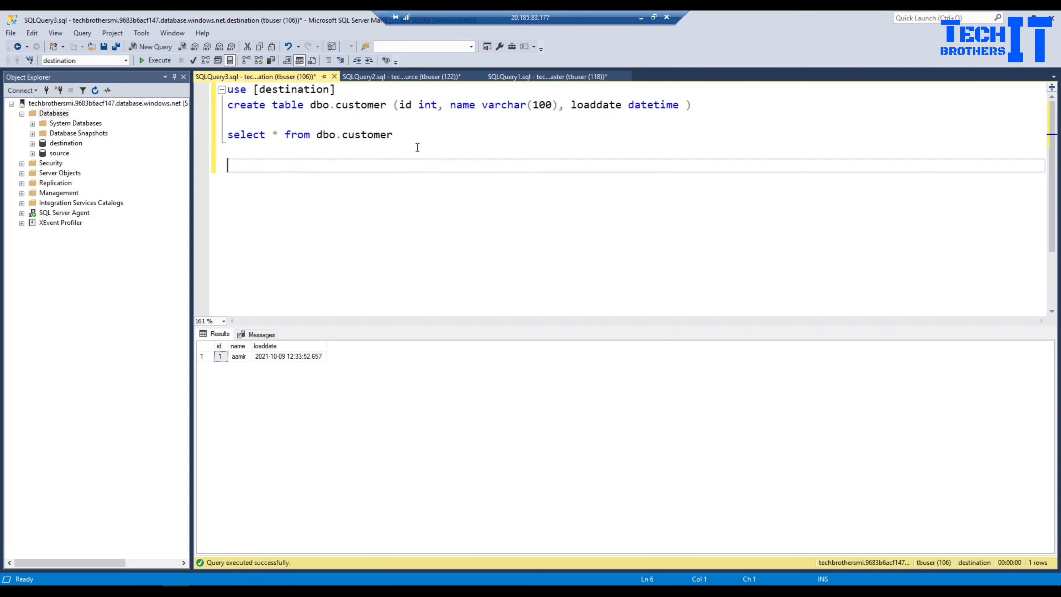
pyautogui.hotkey('ctrl', 'v')
# - Turn the copy into DELETE FROM dbo.customer and execute it, removing the row
pyautogui.moveTo(280, 166); pyautogui.dragTo(184, 169)
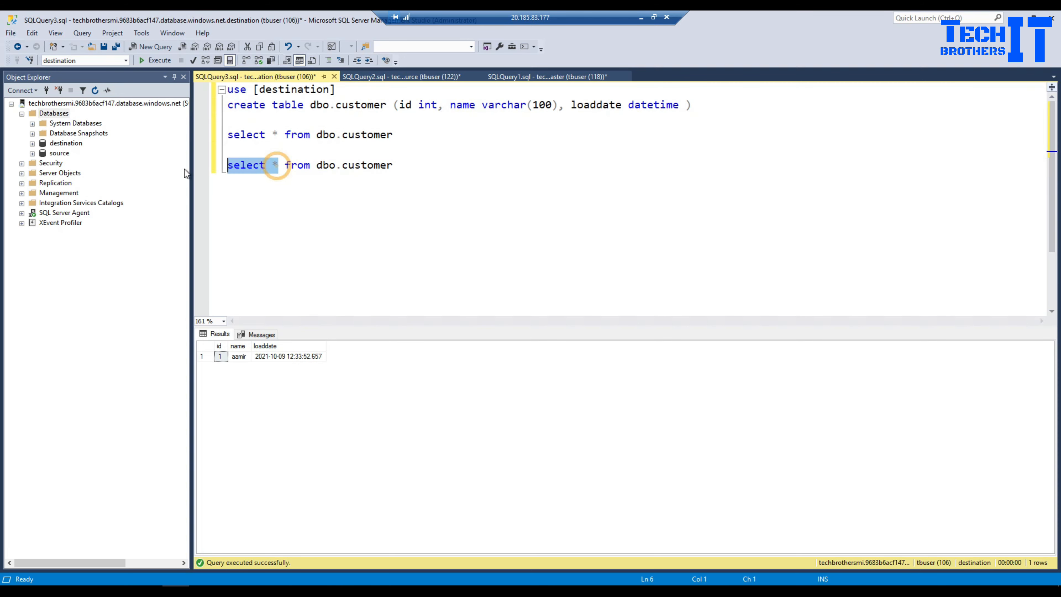
pyautogui.write('Delete from')
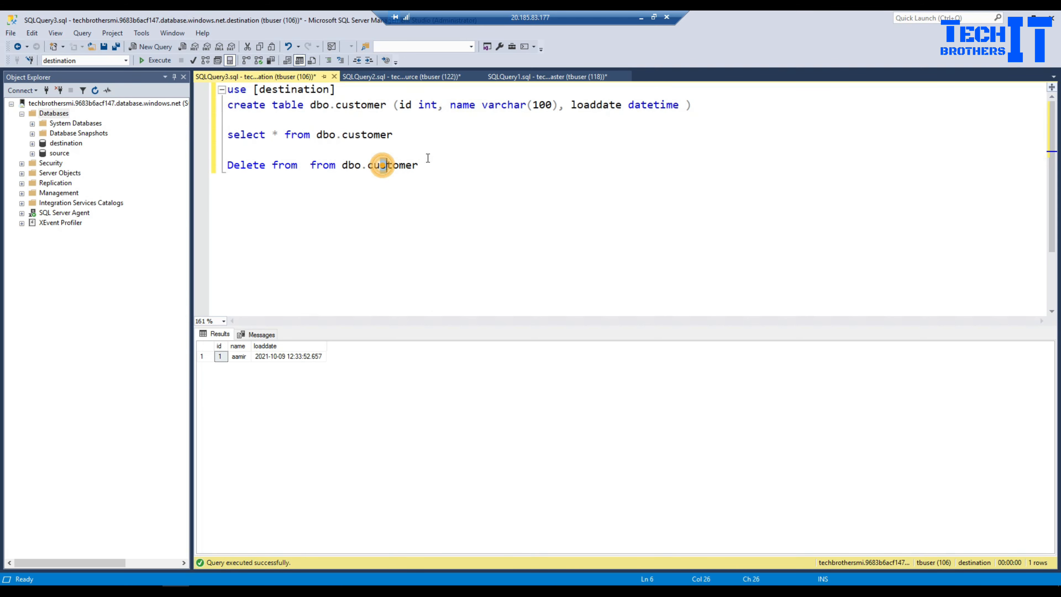
pyautogui.click(431, 165)
pyautogui.doubleClick(314, 165)
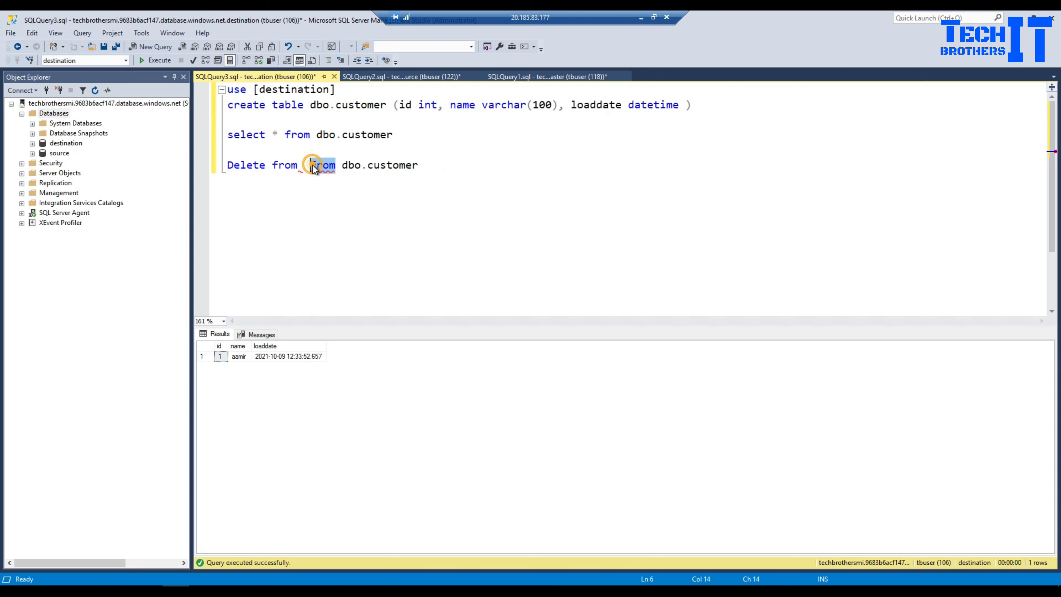
pyautogui.press('Delete')
pyautogui.click(407, 168)
pyautogui.hotkey('shift', 'Home')
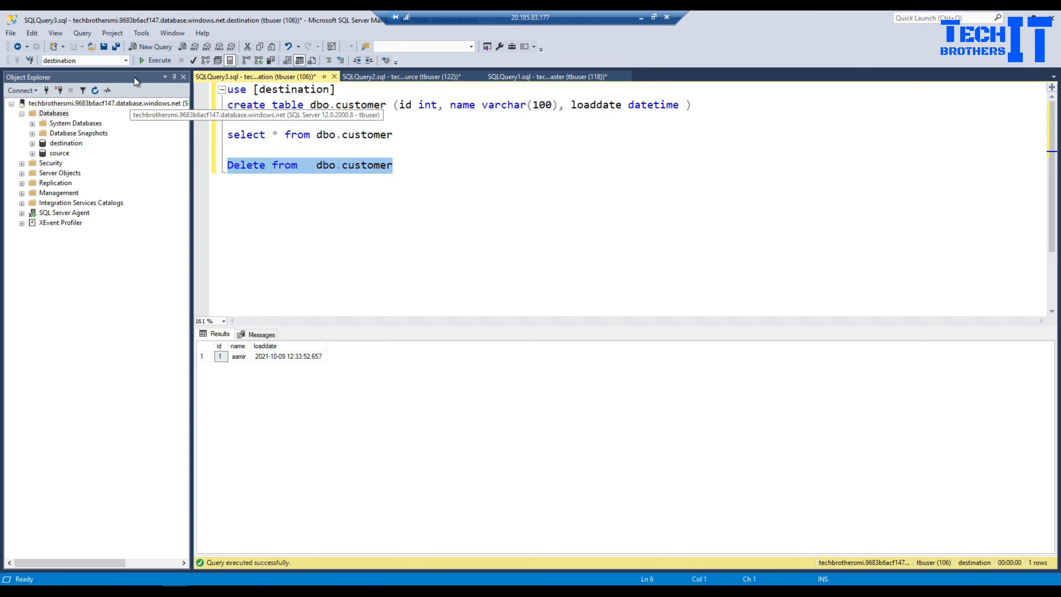
pyautogui.click(155, 59)
pyautogui.click(323, 207)
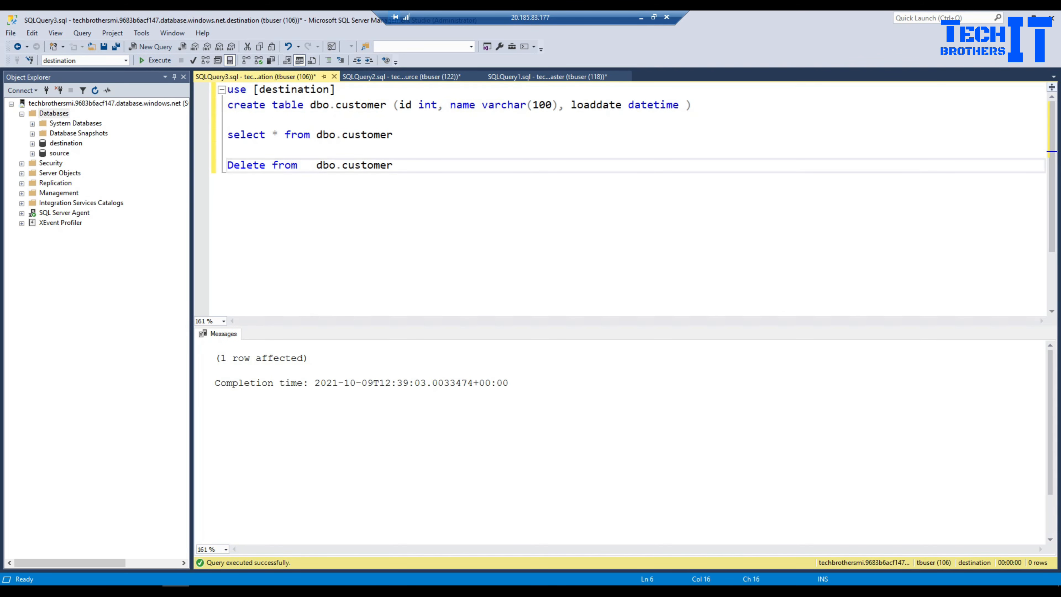
# - Save all project changes in Visual Studio, then return to SQL Server Management Studio
pyautogui.click(149, 588)
pyautogui.click(226, 176)
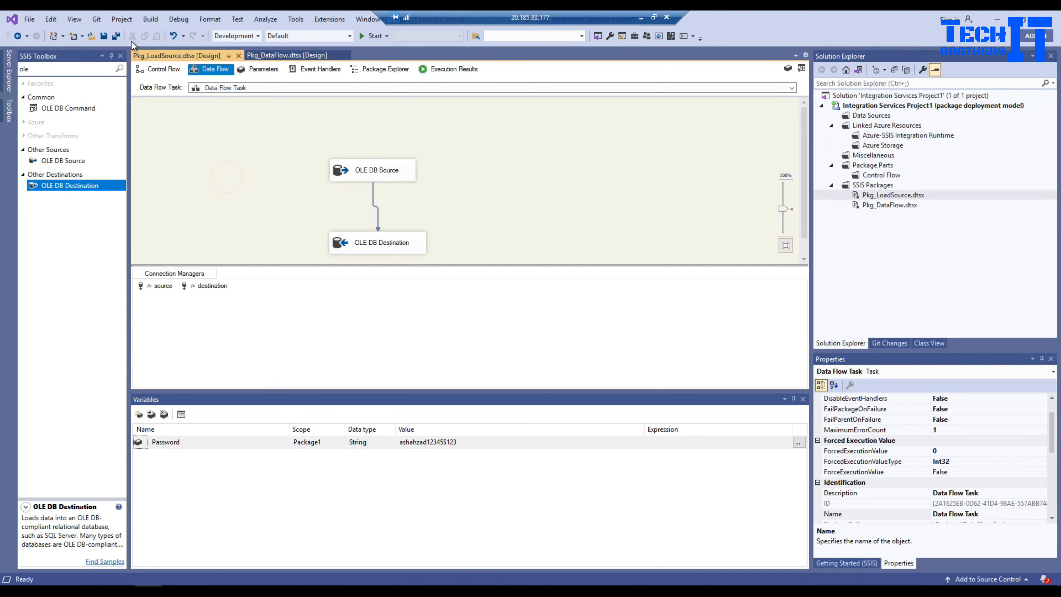
pyautogui.click(115, 35)
pyautogui.click(176, 587)
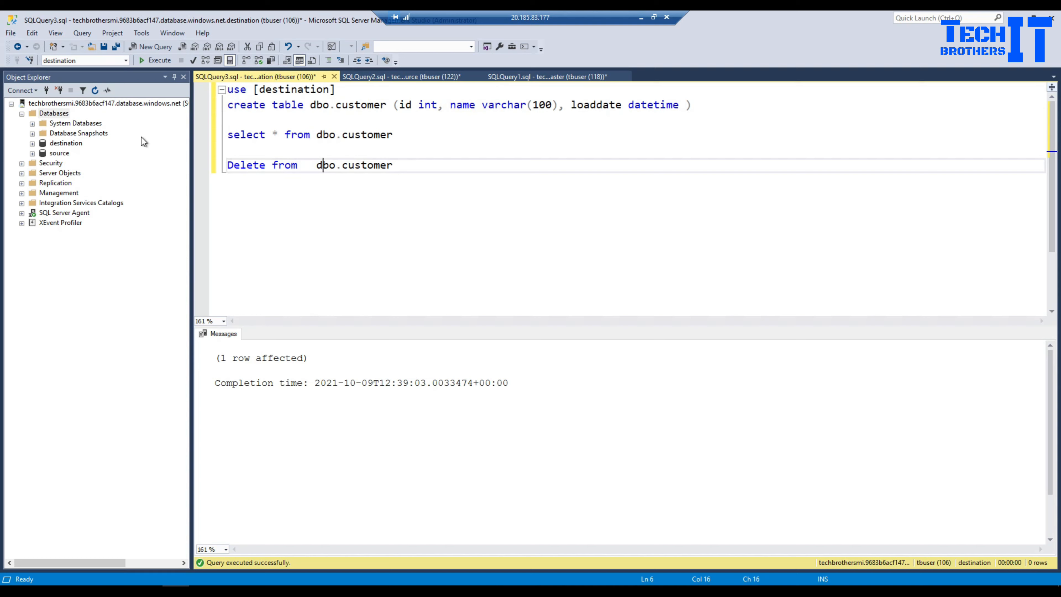
pyautogui.click(22, 91)
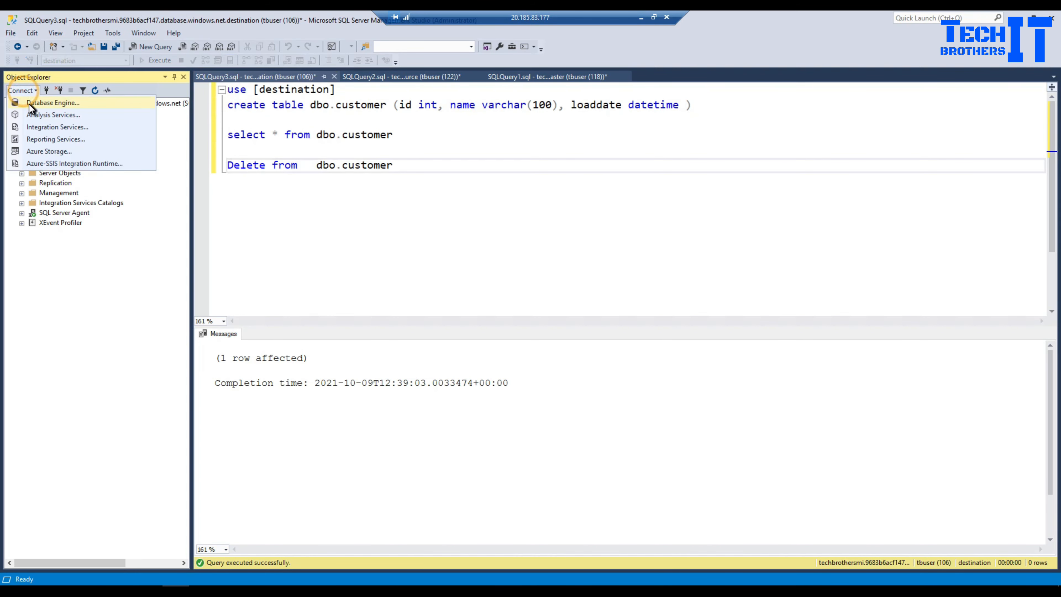
# - Copy the server name from the Database Engine connection dialog without connecting
pyautogui.click(50, 103)
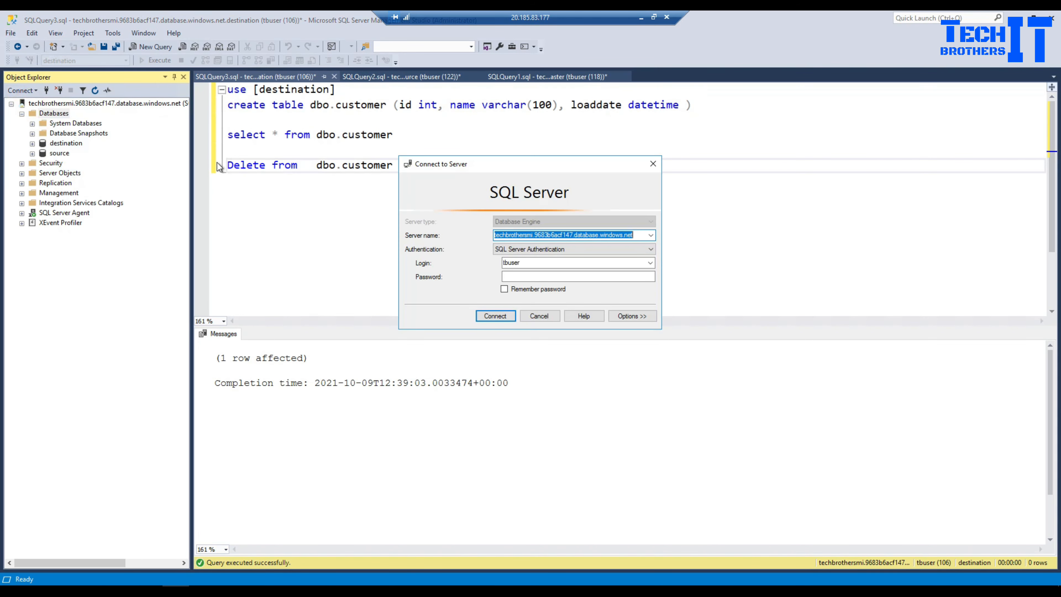
pyautogui.rightClick(546, 235)
pyautogui.click(575, 269)
pyautogui.click(539, 316)
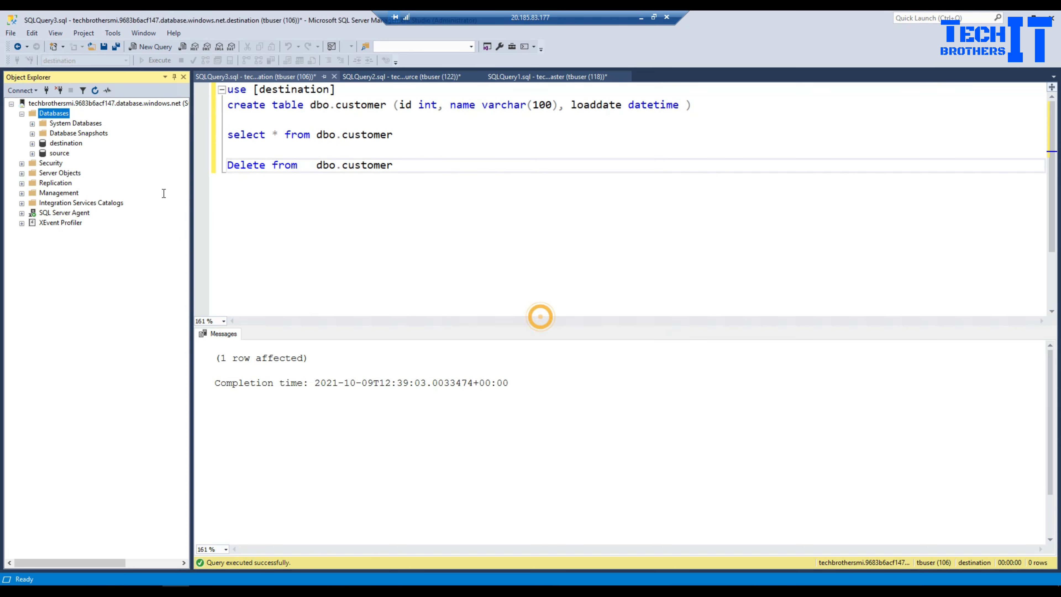
# - Connect to Integration Services using the pasted server name
pyautogui.click(33, 91)
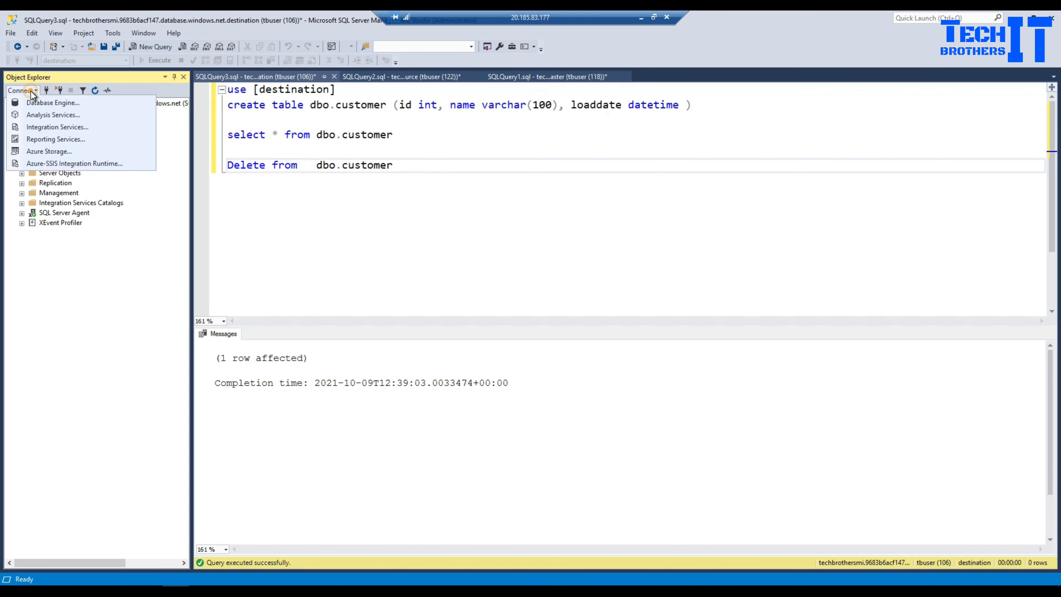
pyautogui.click(56, 128)
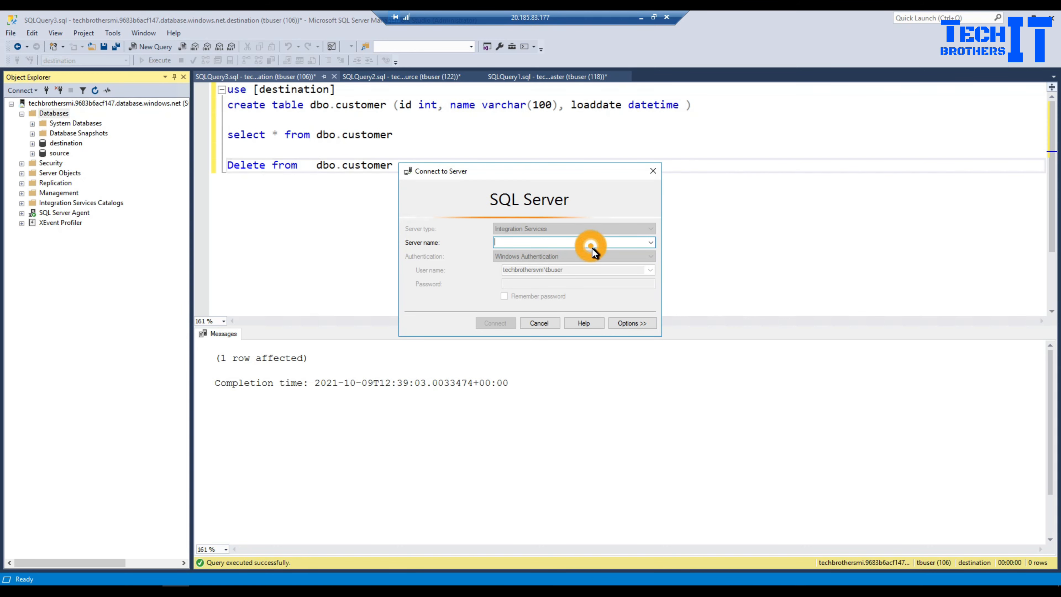
pyautogui.hotkey('ctrl', 'v')
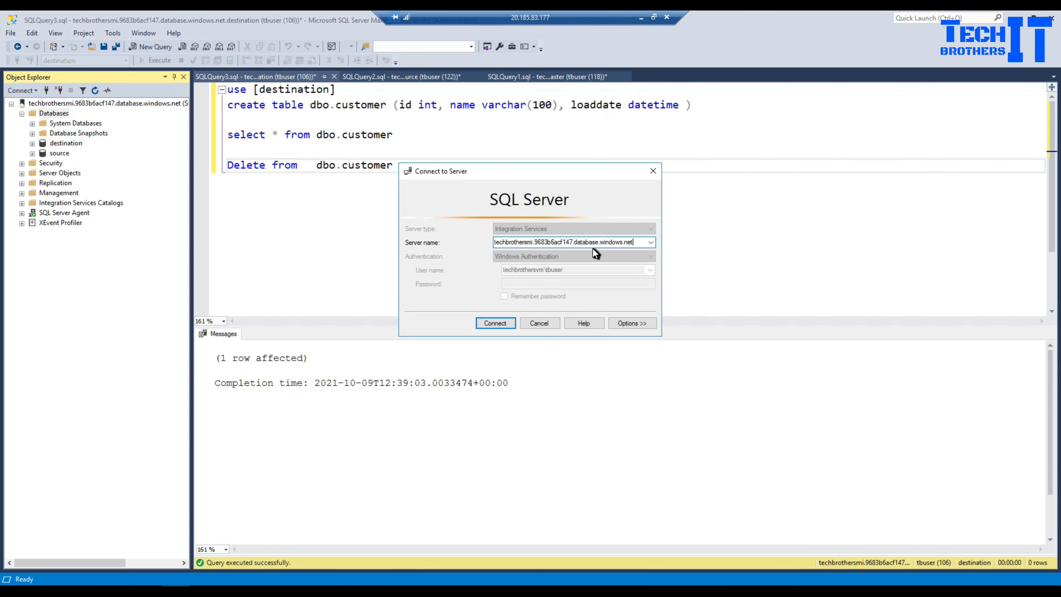
pyautogui.click(496, 323)
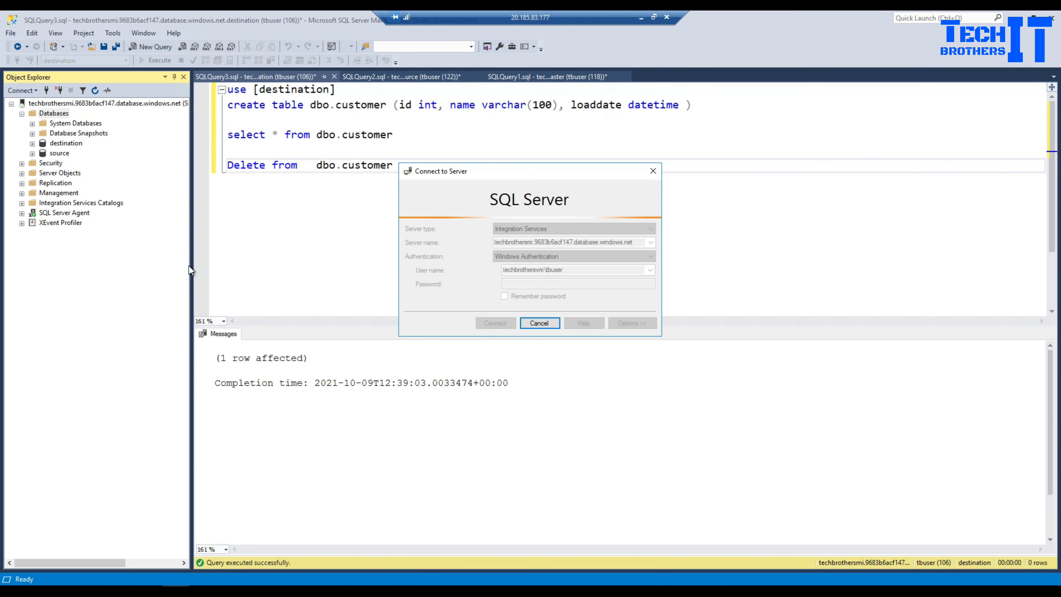
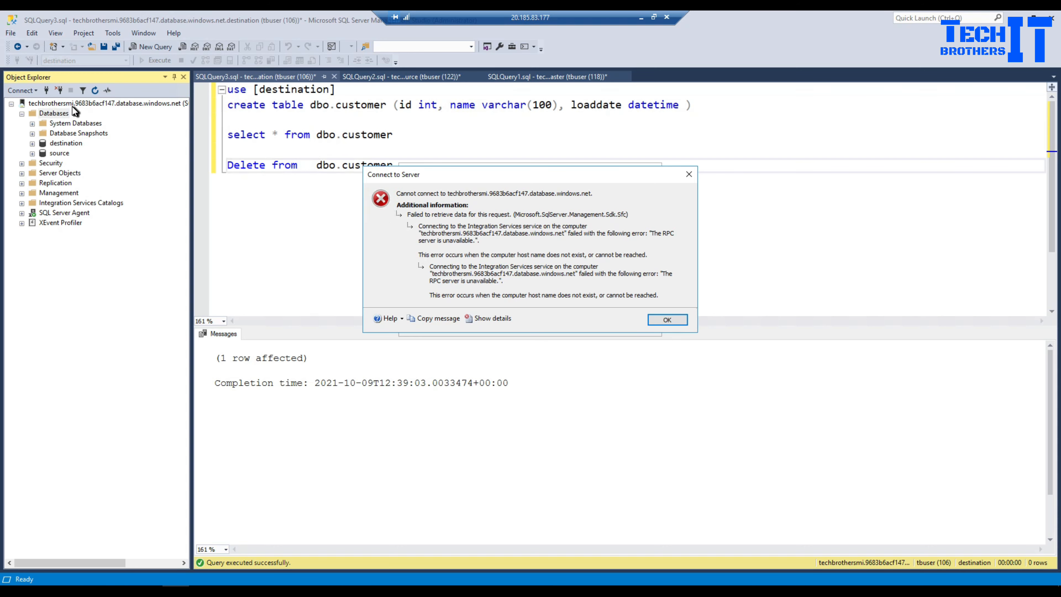
# - Dismiss the failed Integration Services connection, check the server types list, and go to the Azure portal home
pyautogui.click(662, 321)
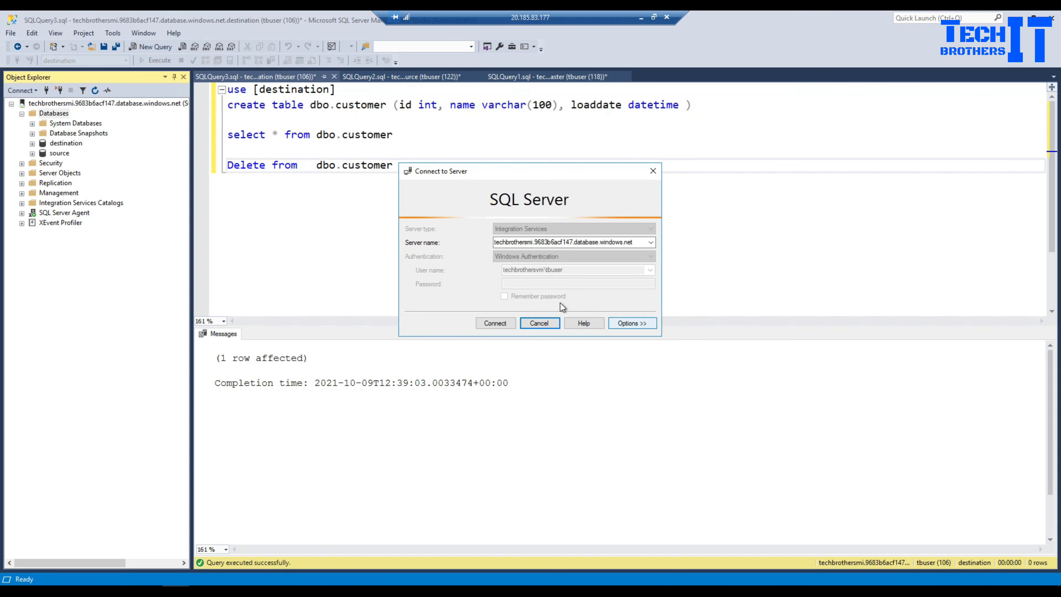
pyautogui.click(546, 324)
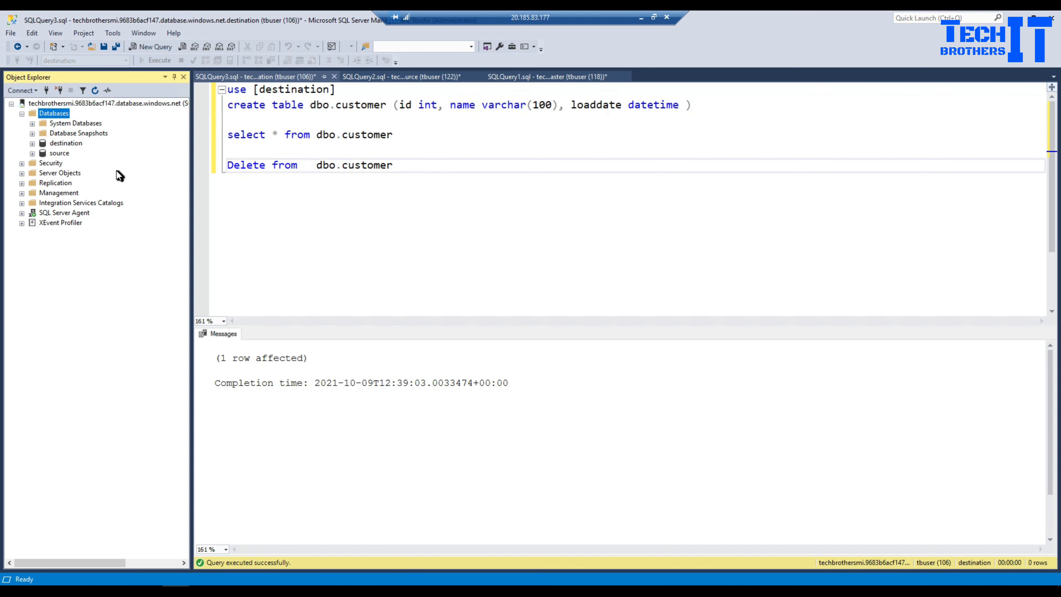
pyautogui.click(26, 92)
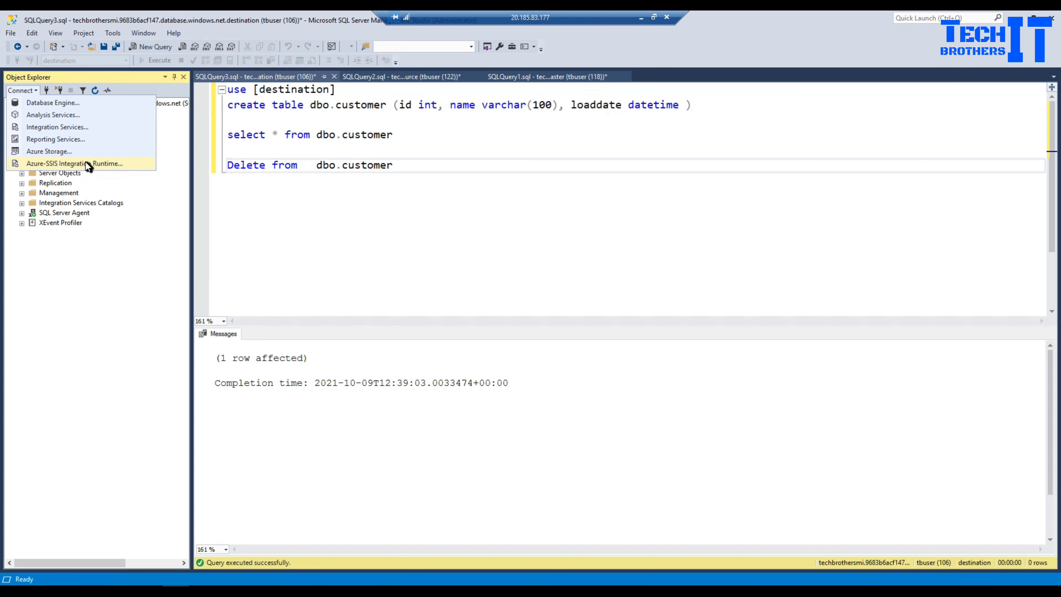
pyautogui.click(475, 155)
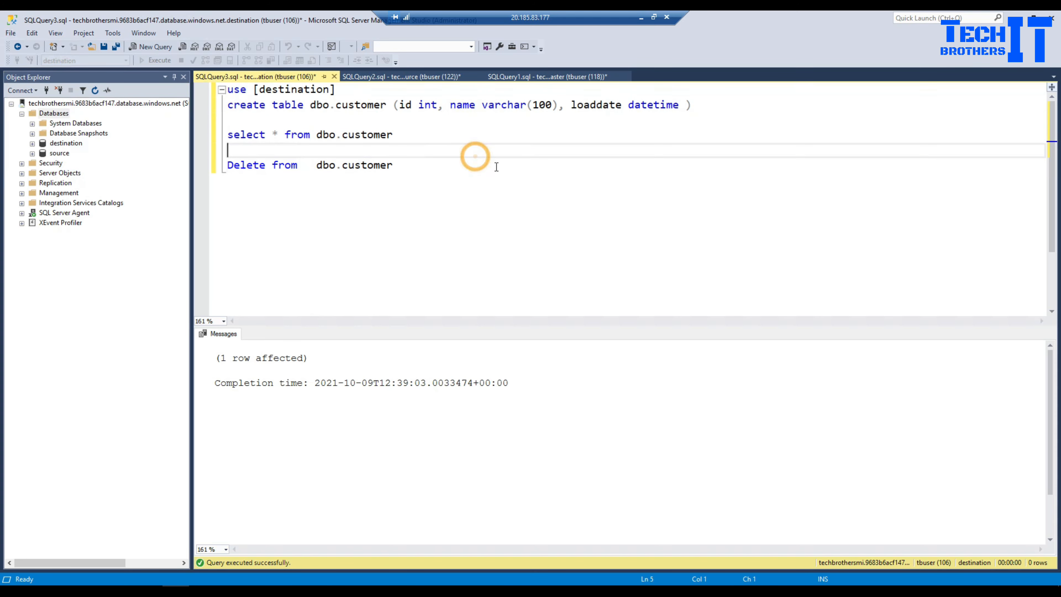
pyautogui.click(642, 18)
pyautogui.click(54, 85)
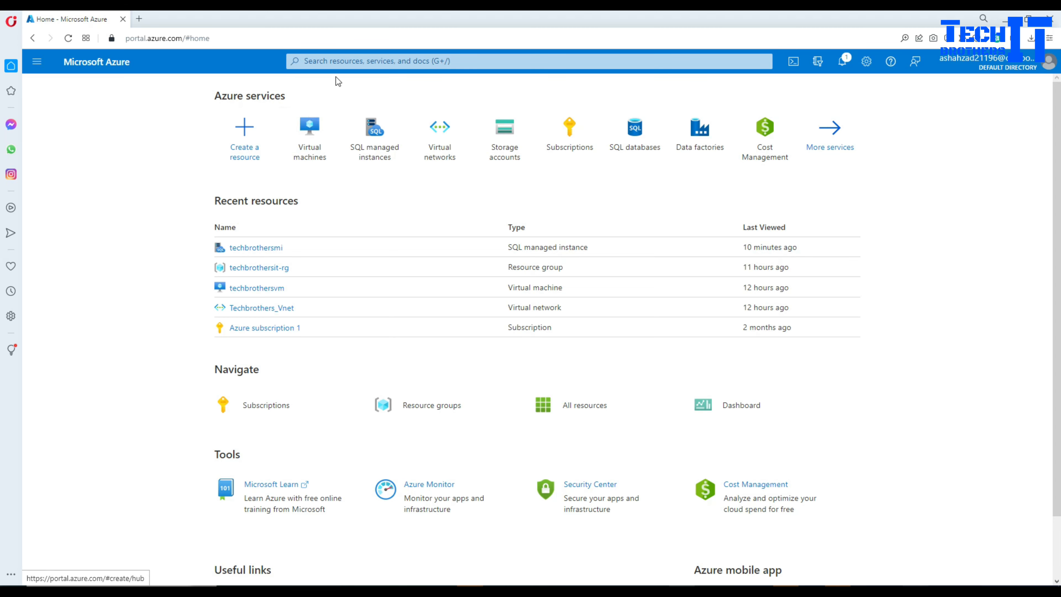
# - Start a new data factory named techbrothersit-adf in techbrothersit-rg, region East US
pyautogui.click(366, 60)
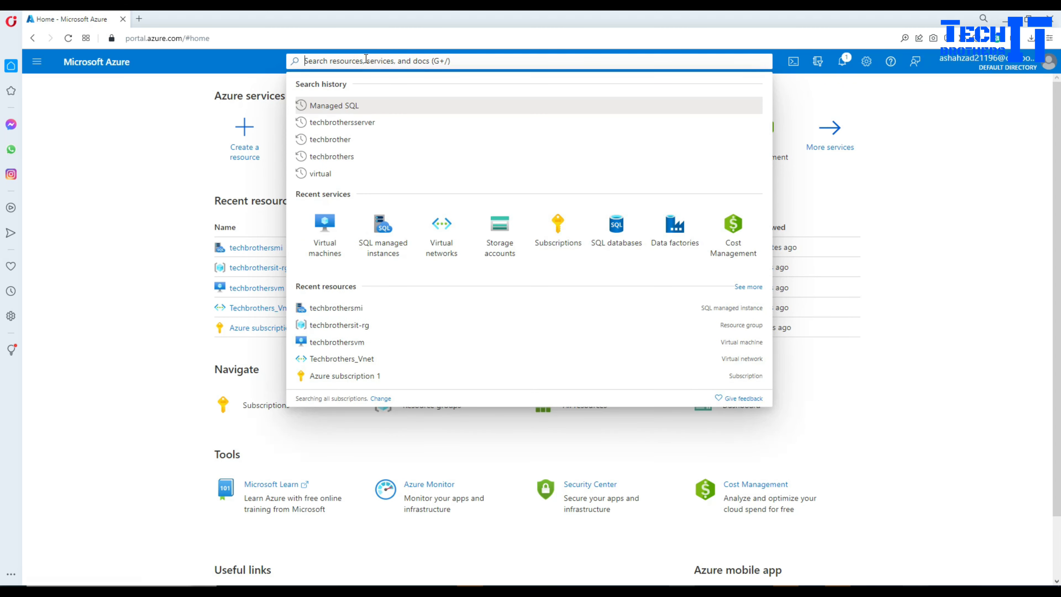
pyautogui.click(671, 237)
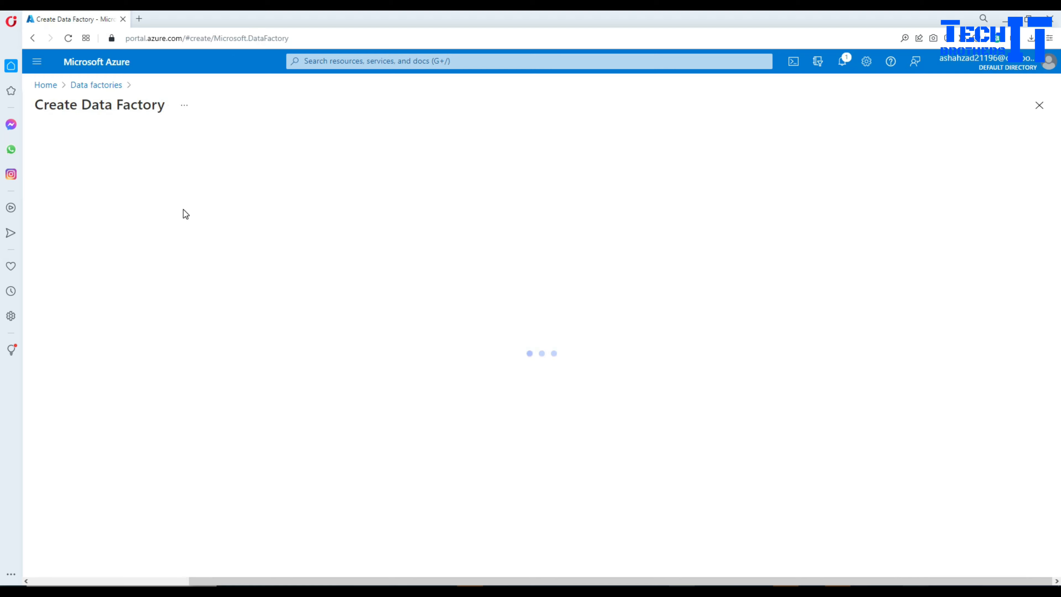
pyautogui.click(460, 254)
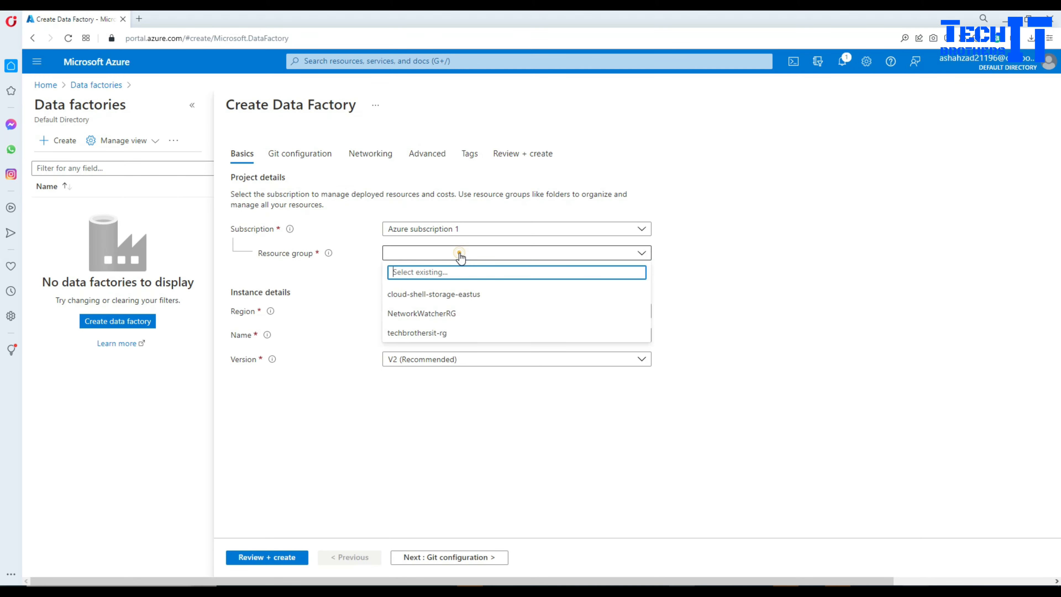
pyautogui.click(463, 331)
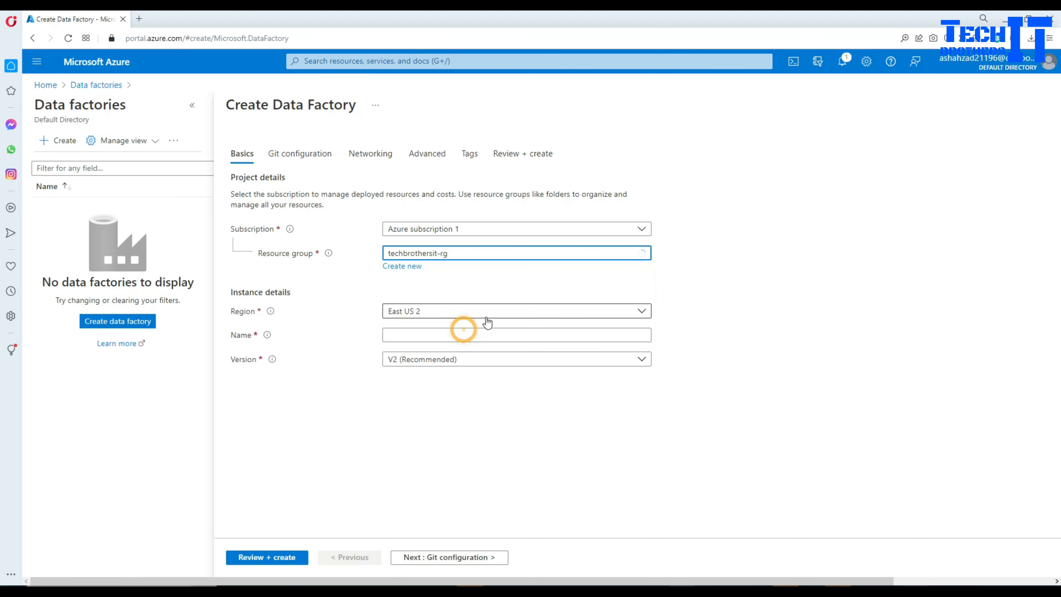
pyautogui.click(461, 312)
pyautogui.click(413, 506)
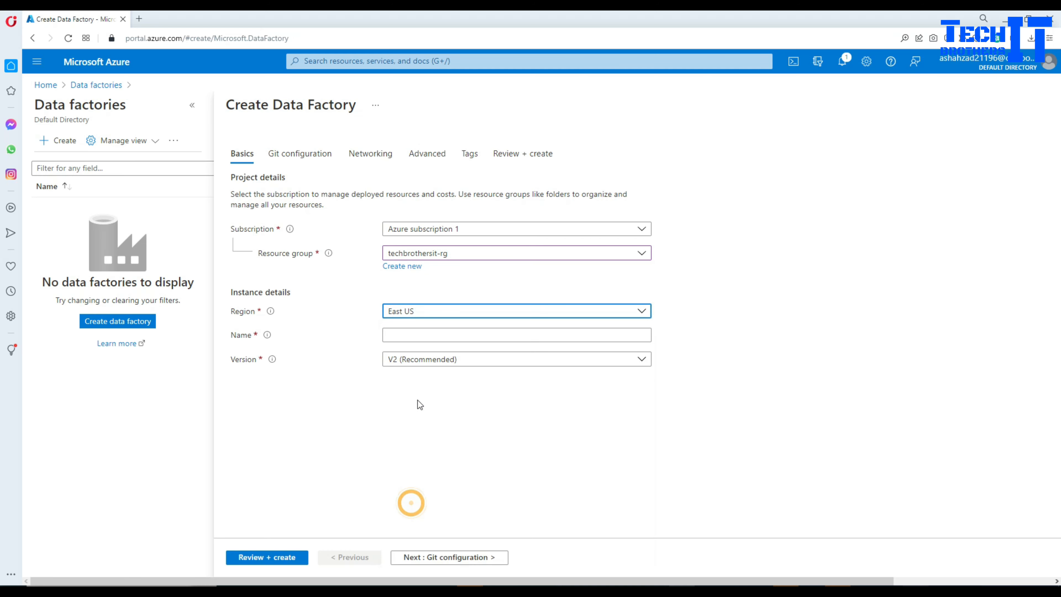
pyautogui.click(422, 340)
pyautogui.write('te')
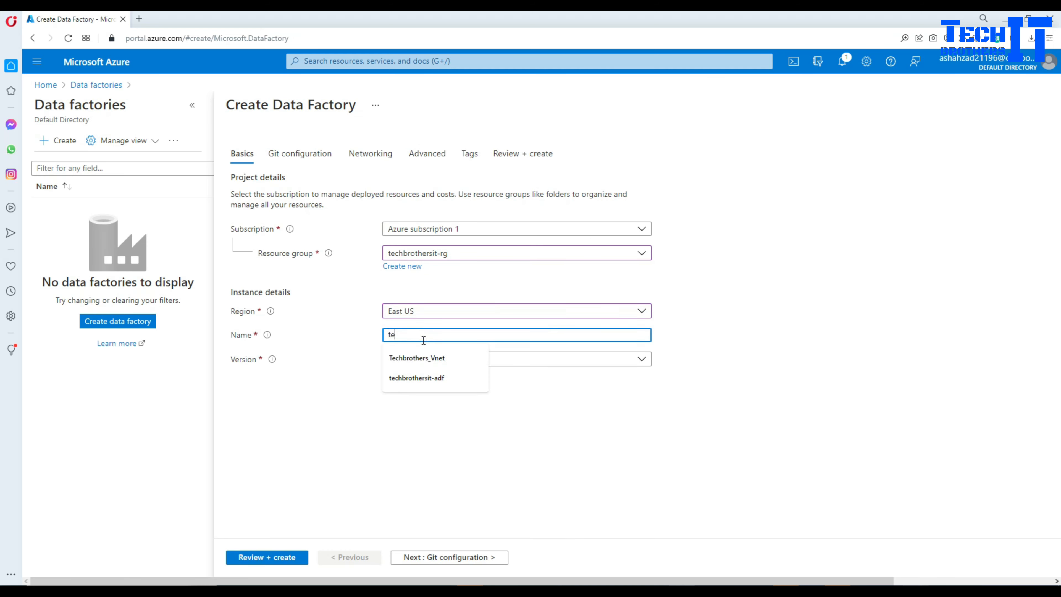
pyautogui.write('chbrothersit-adf')
pyautogui.click(425, 381)
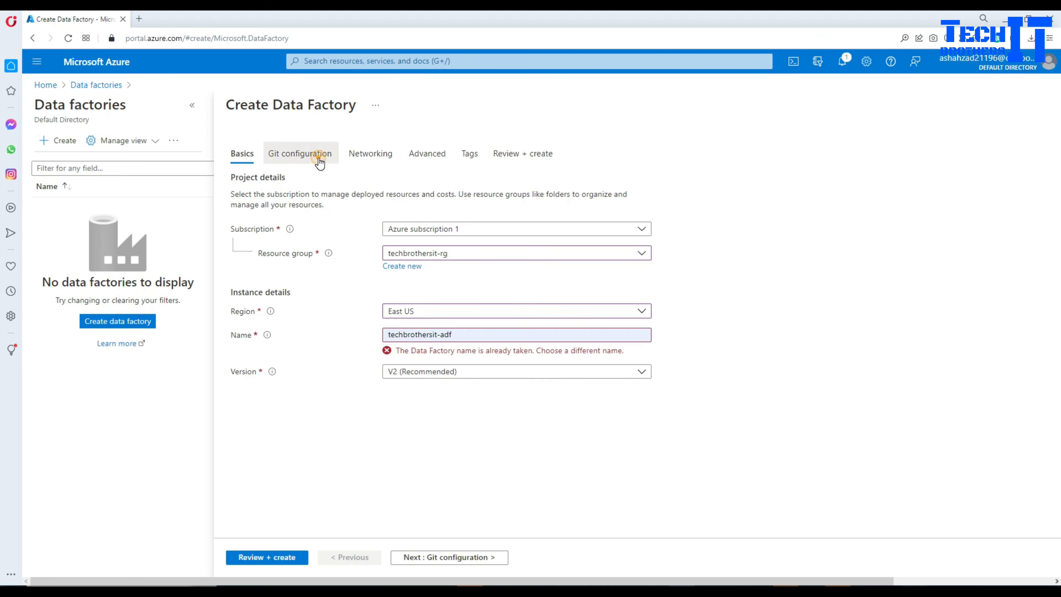
# - Defer Git configuration, review and create the factory, then open it in Data Factory Studio
pyautogui.click(299, 153)
pyautogui.click(388, 216)
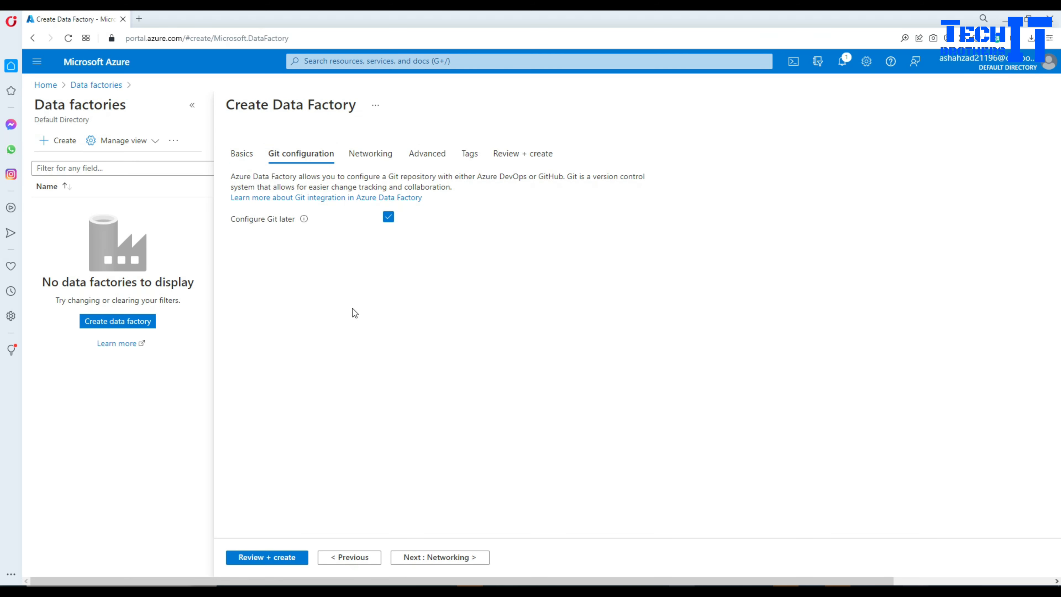
pyautogui.click(278, 559)
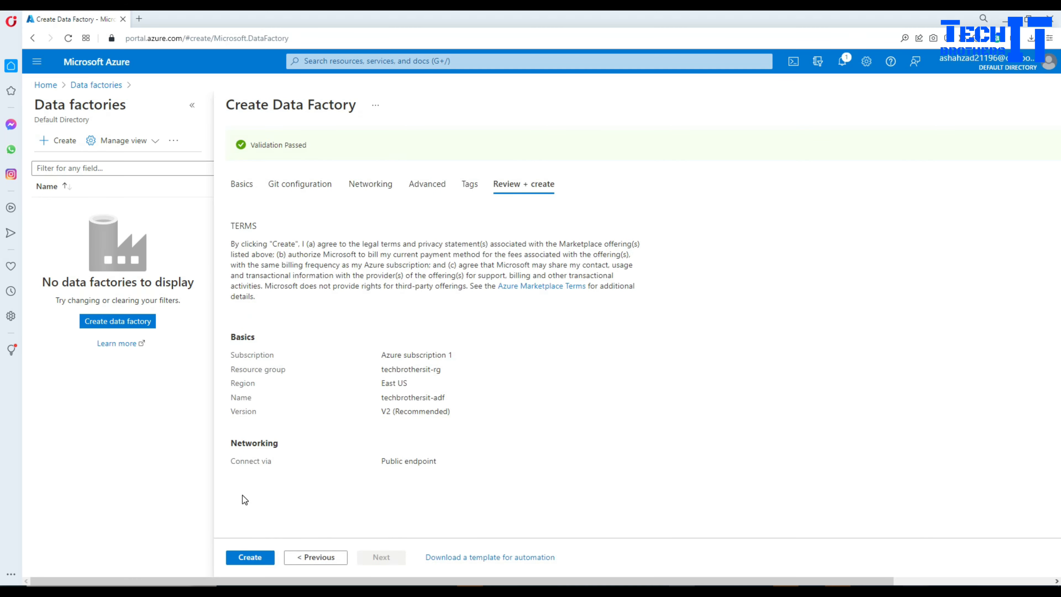
pyautogui.click(251, 558)
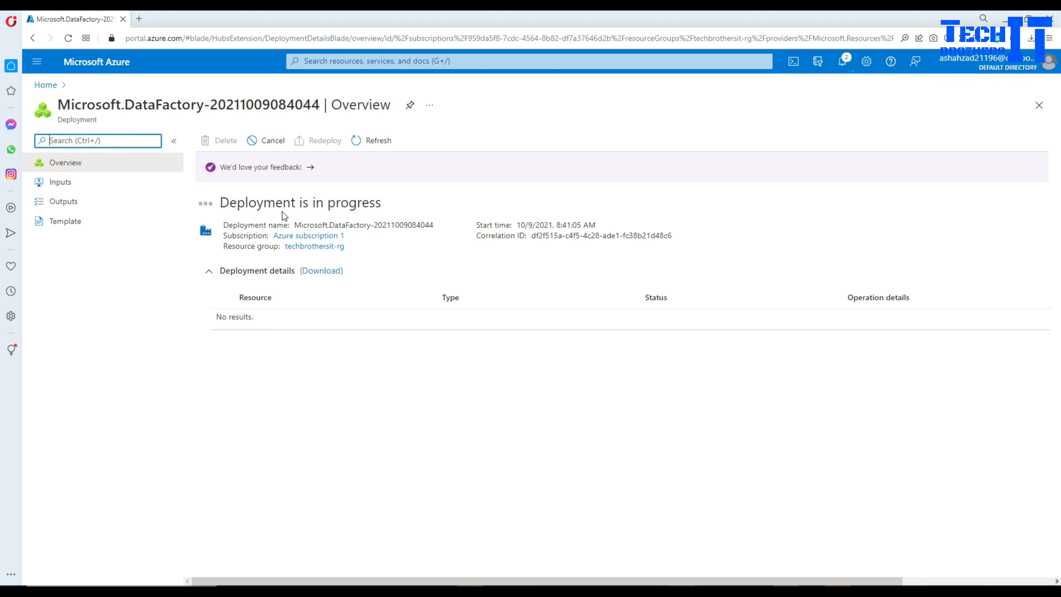
pyautogui.click(282, 316)
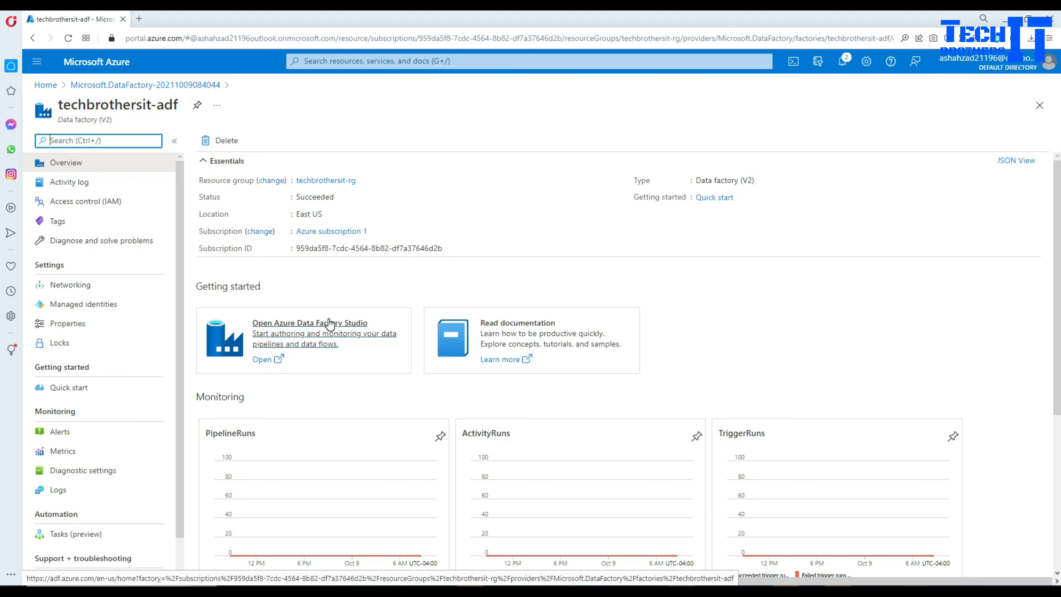
pyautogui.click(263, 360)
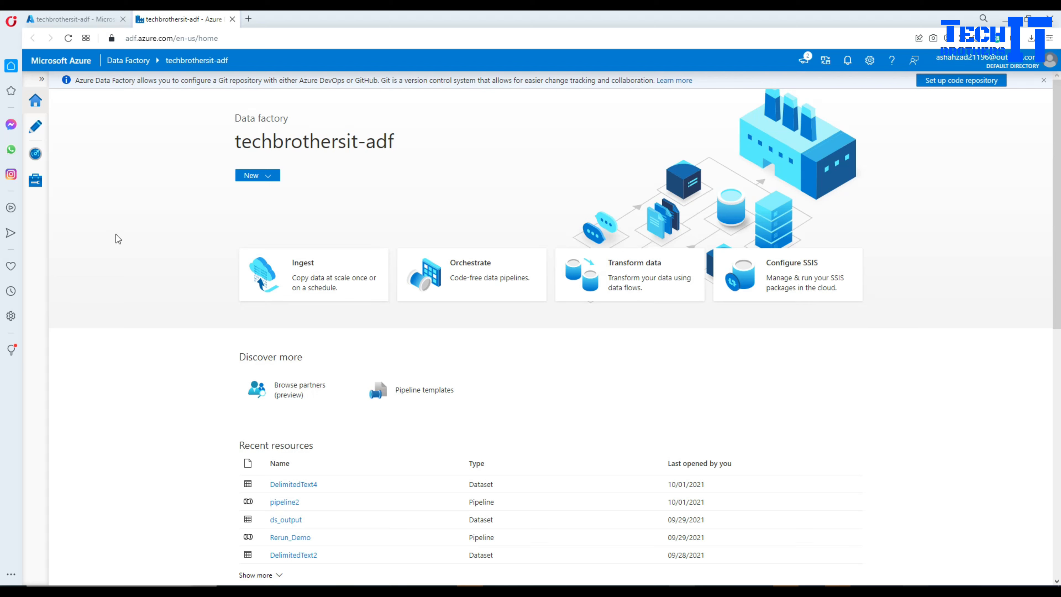
# - Start a new Azure-SSIS integration runtime from Manage > Integration runtimes
pyautogui.click(38, 186)
pyautogui.click(81, 154)
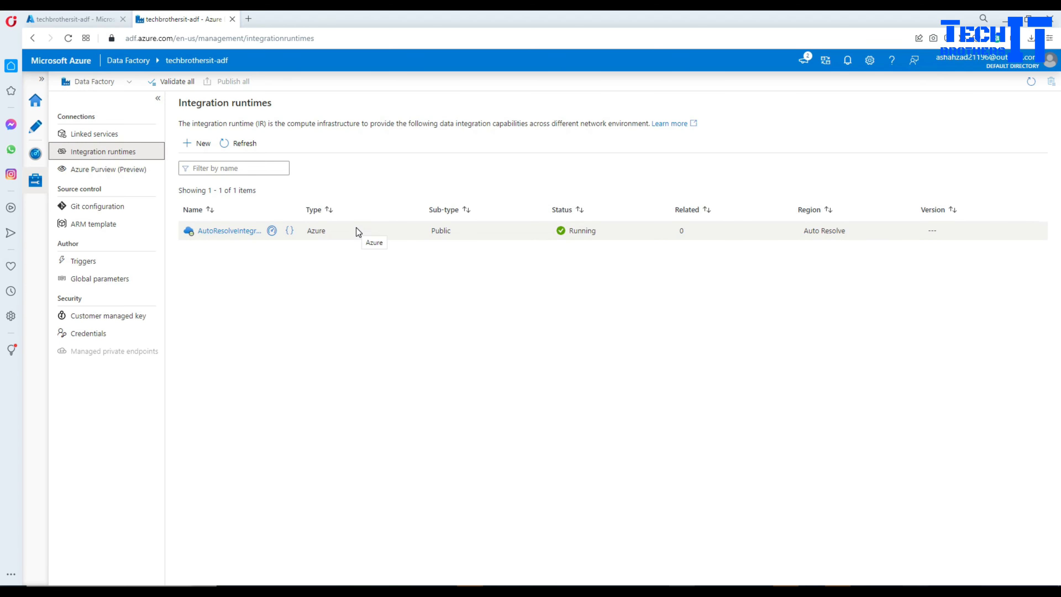
pyautogui.click(101, 136)
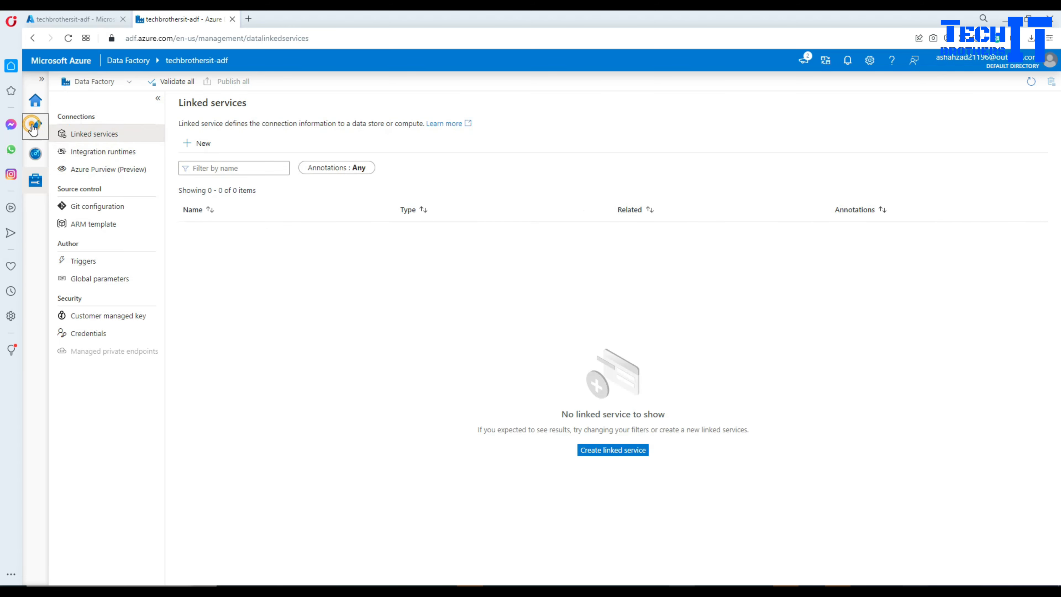
pyautogui.click(35, 126)
pyautogui.click(36, 182)
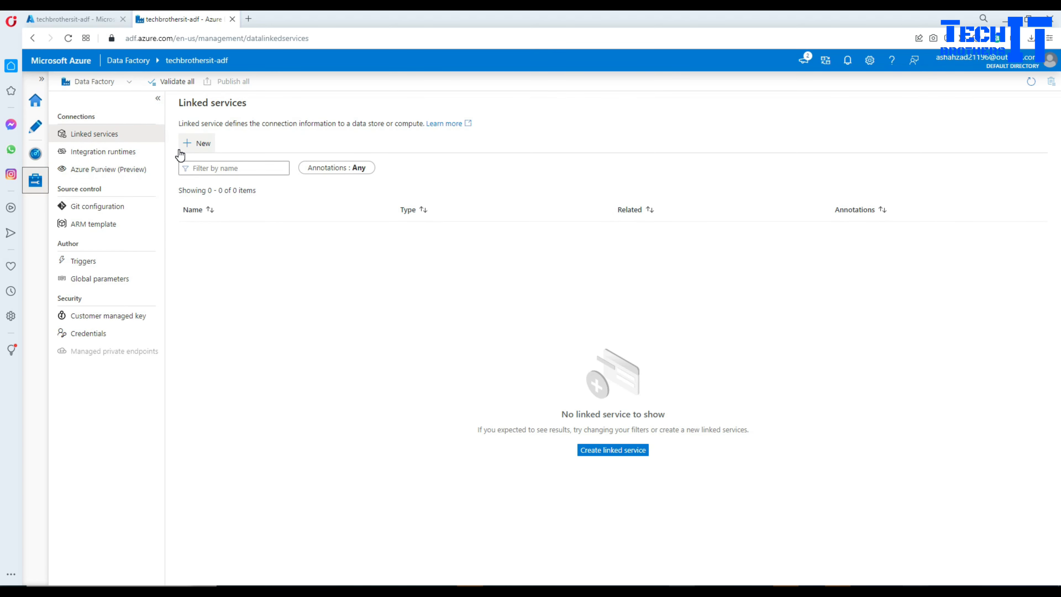
pyautogui.click(93, 152)
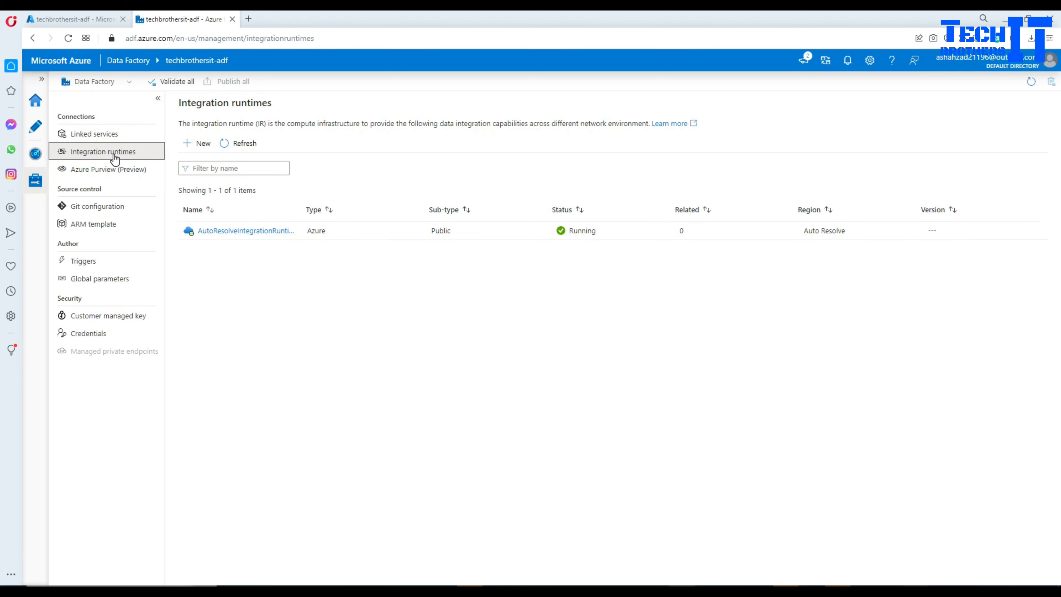
pyautogui.click(196, 146)
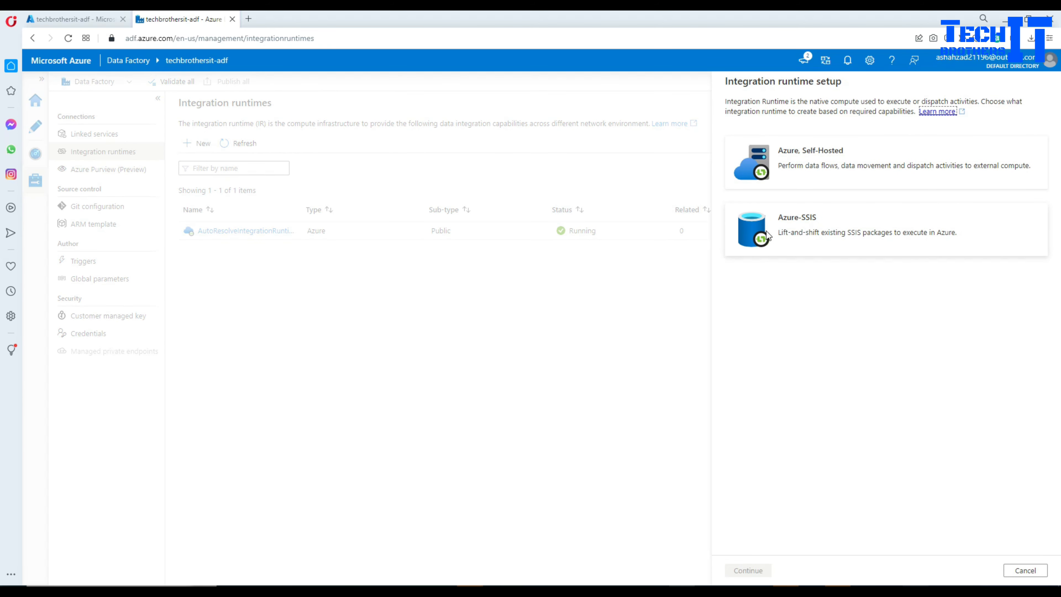
pyautogui.click(761, 236)
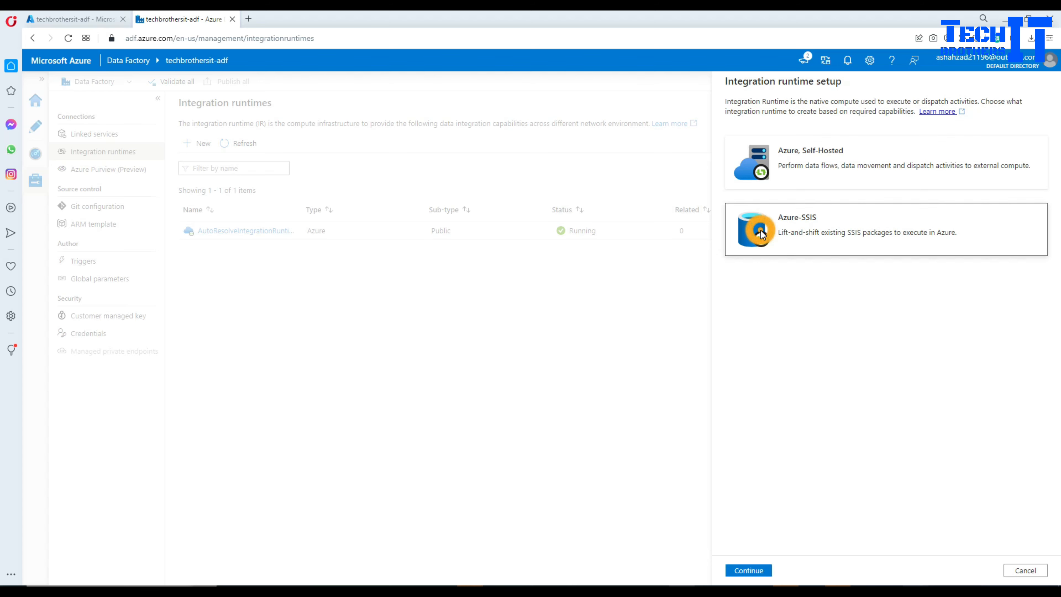
pyautogui.click(750, 571)
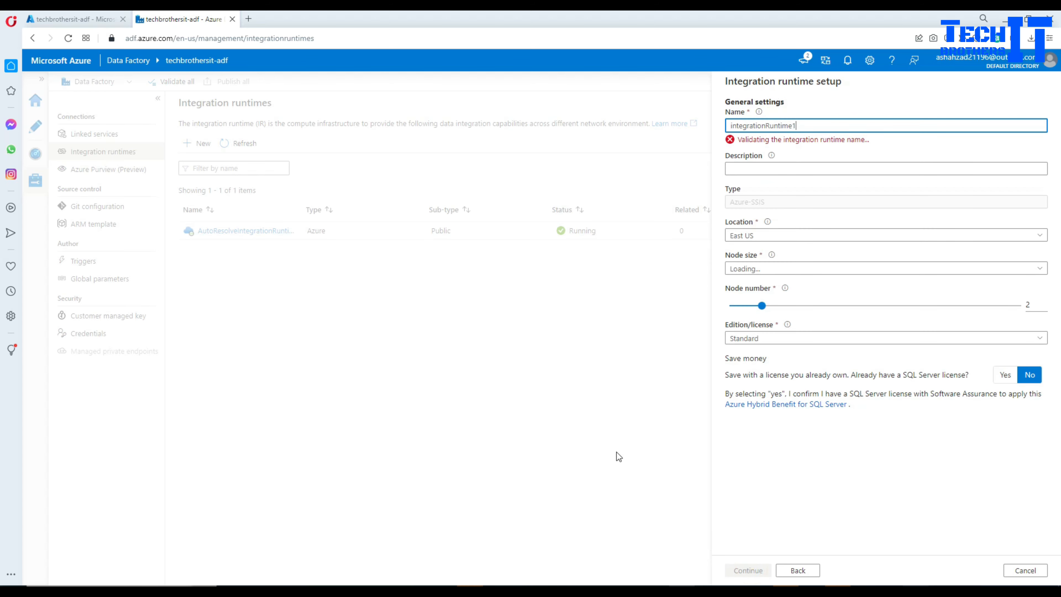
# - Name the runtime ssisir with 1 node of size D2_v3 and continue to deployment settings
pyautogui.doubleClick(811, 125)
pyautogui.write('ssis')
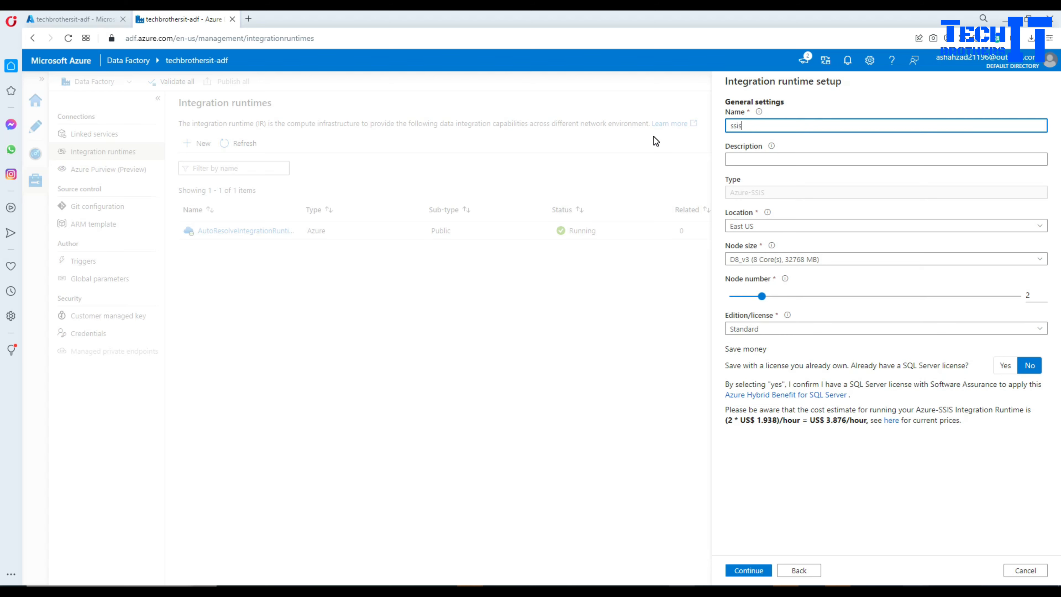
pyautogui.write('ir')
pyautogui.click(735, 297)
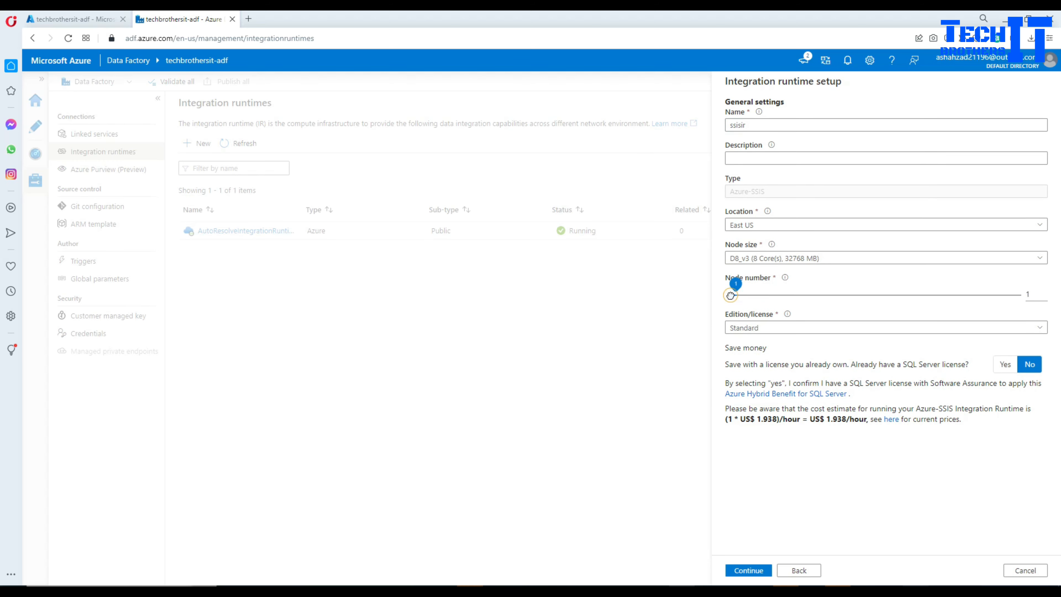
pyautogui.doubleClick(753, 126)
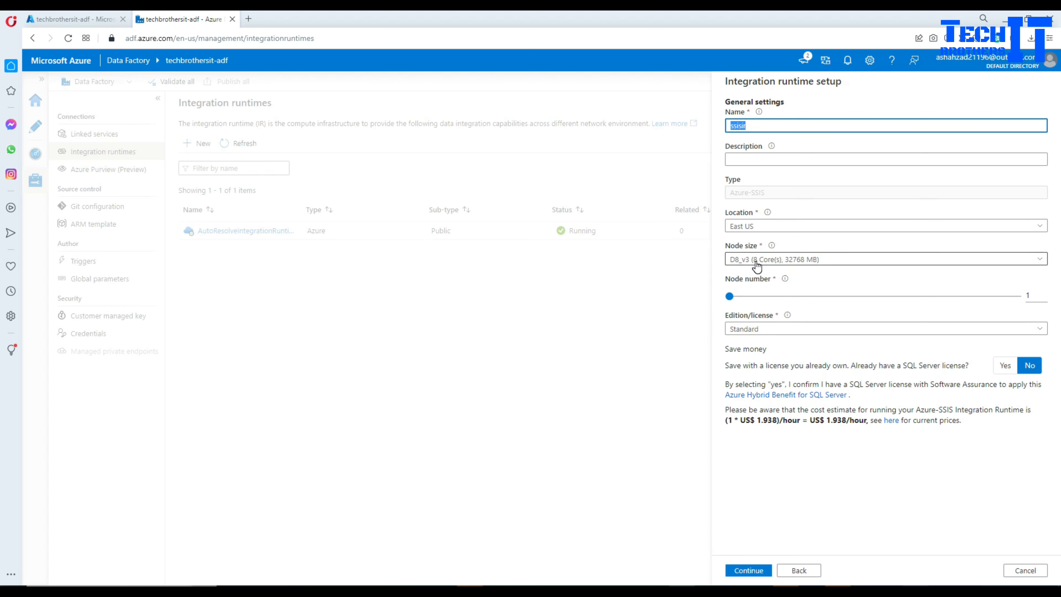
pyautogui.click(773, 261)
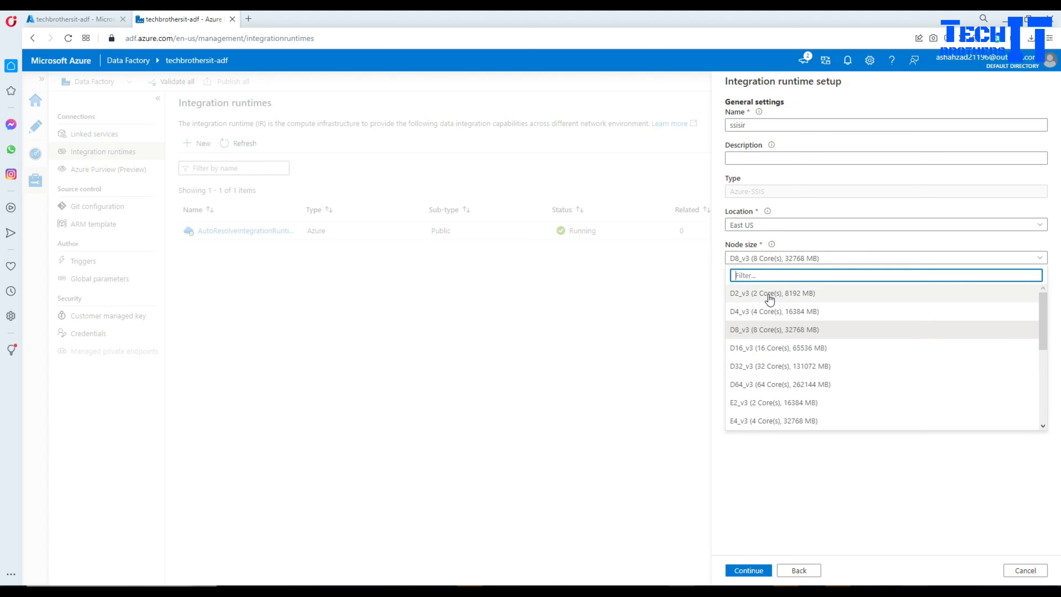
pyautogui.click(765, 294)
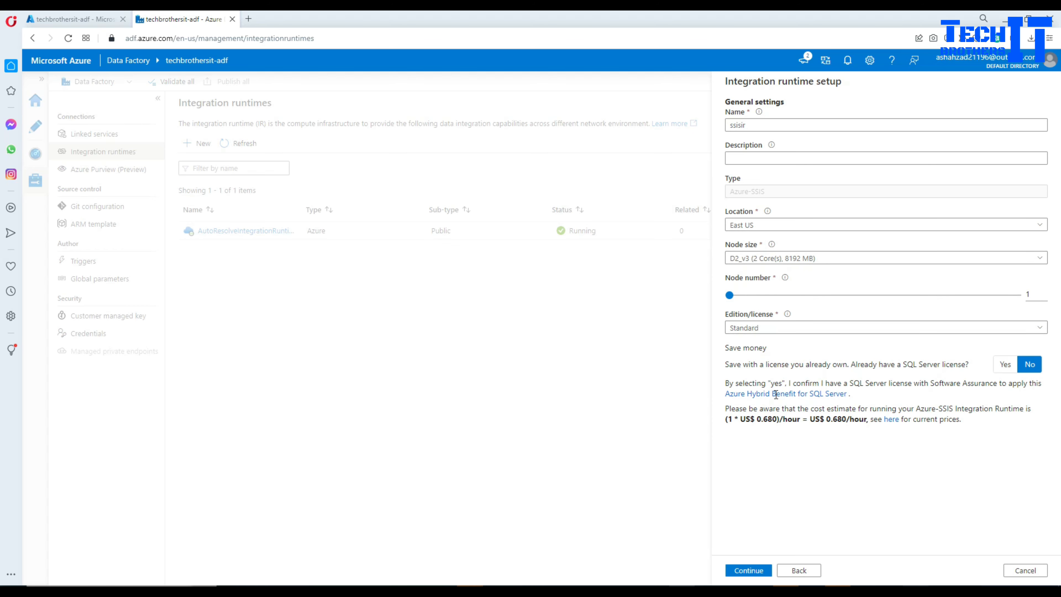
pyautogui.click(748, 571)
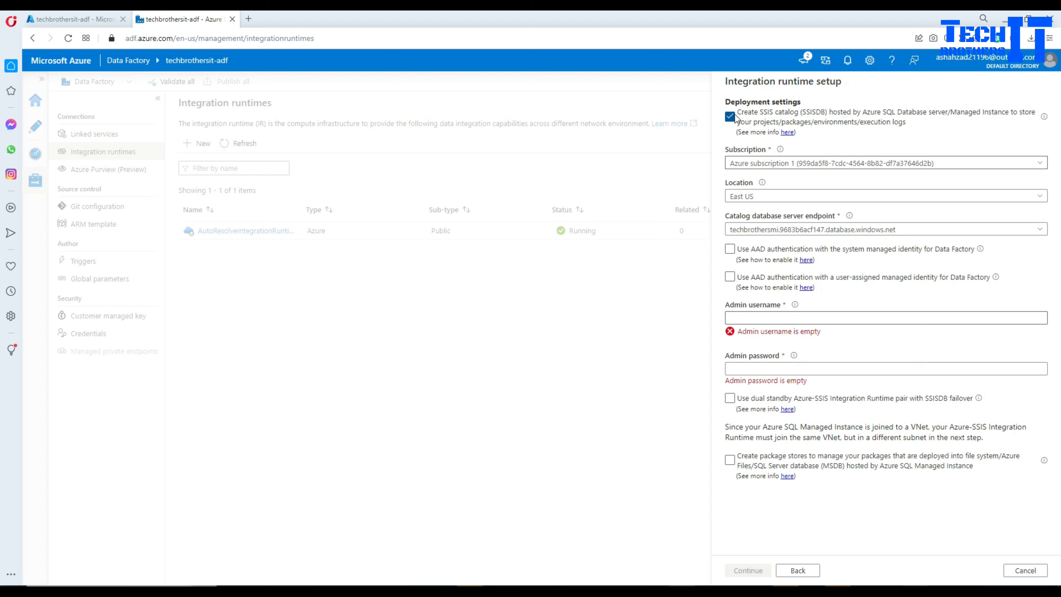
# - Turn off SSIS catalog creation and enable package stores for the runtime
pyautogui.click(781, 460)
pyautogui.click(730, 460)
pyautogui.click(731, 119)
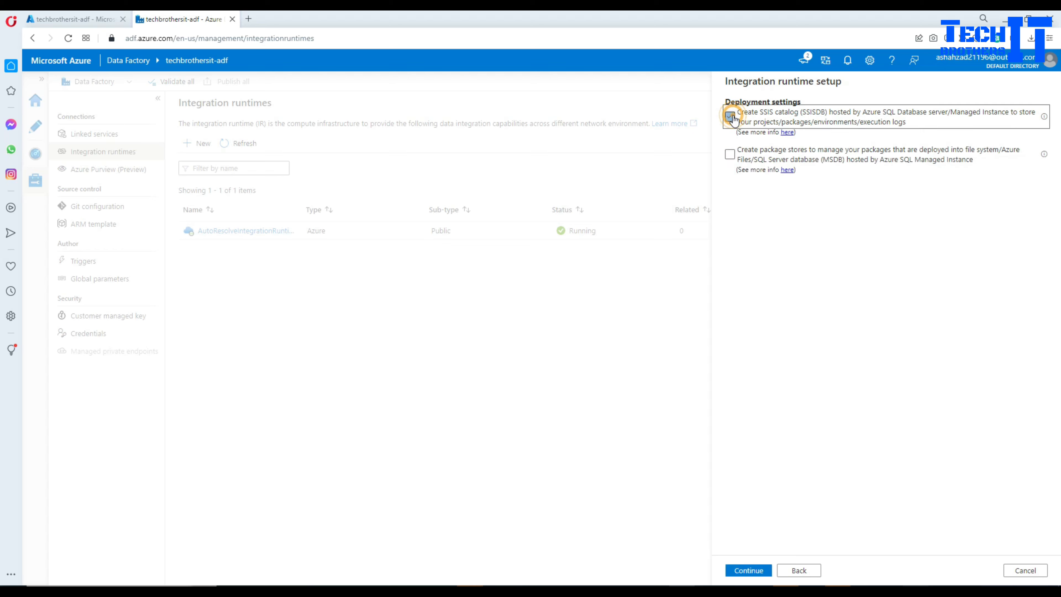
pyautogui.click(730, 156)
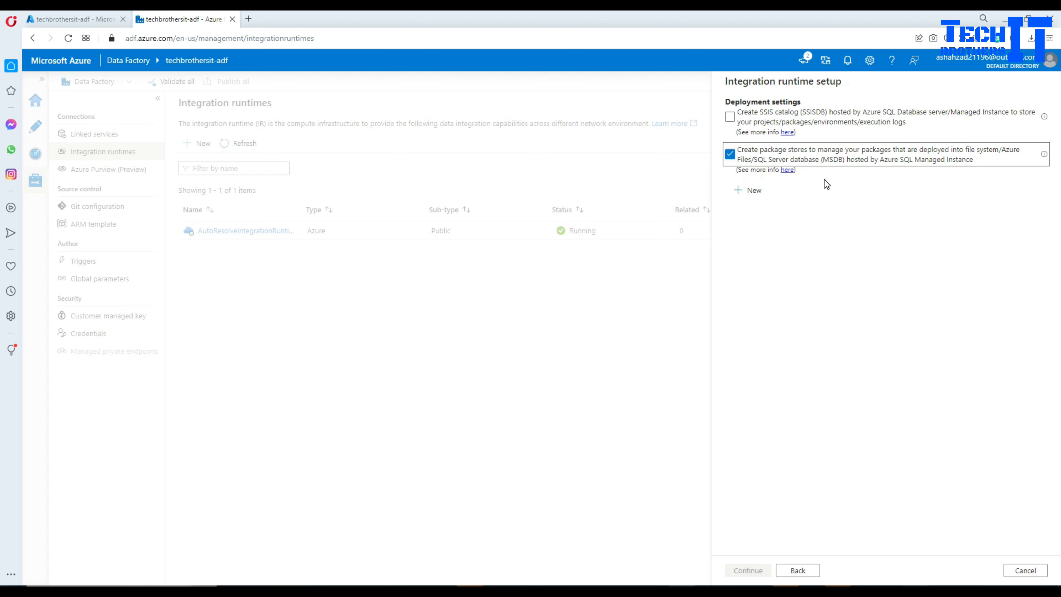
# - Add package store TBPackageStore and begin creating a new linked service for it
pyautogui.click(738, 193)
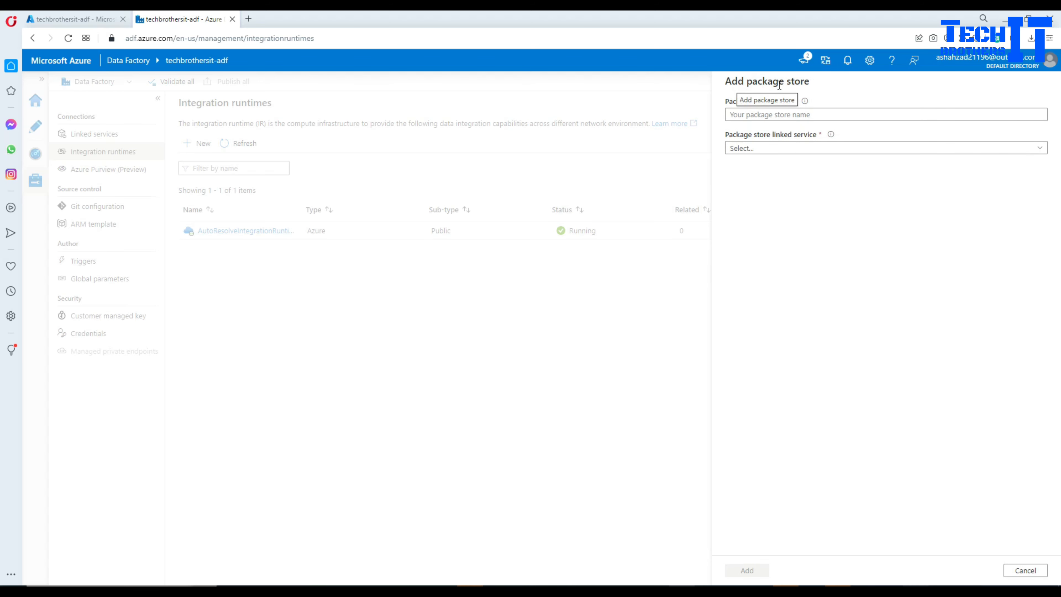
pyautogui.click(765, 115)
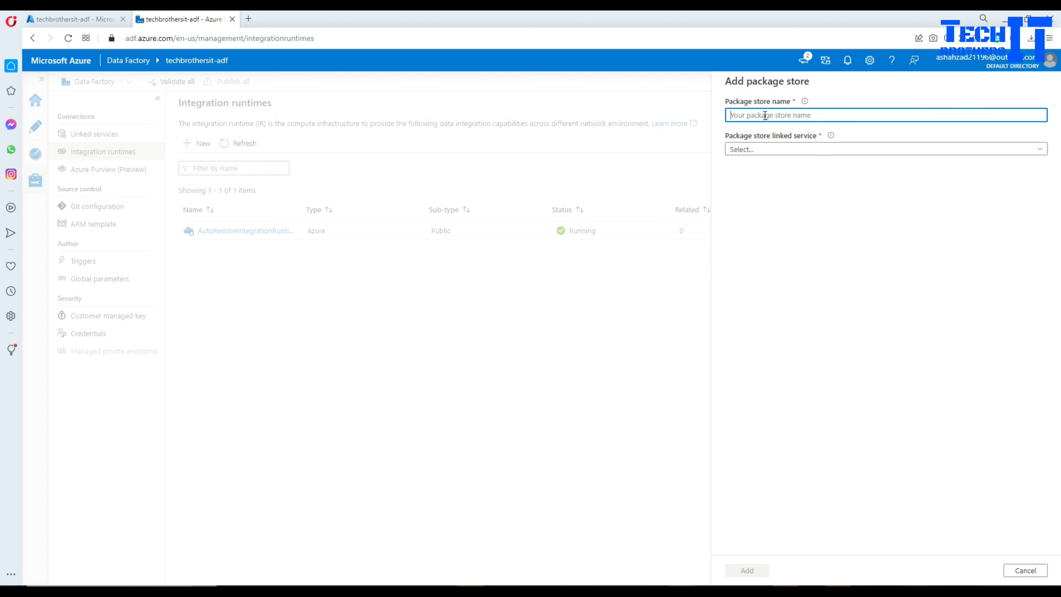
pyautogui.write('TBPackageStore')
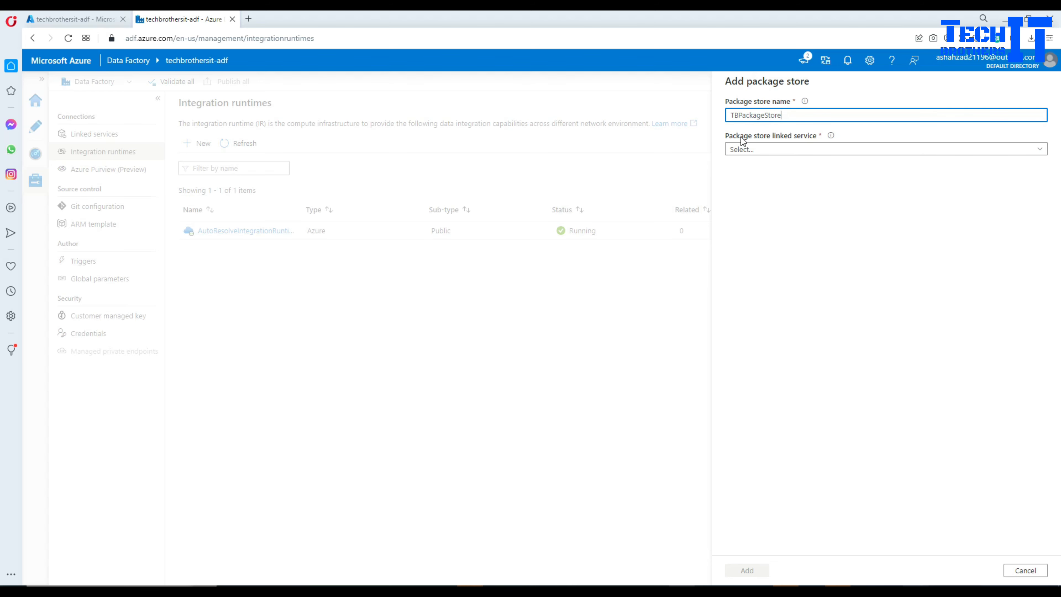
pyautogui.click(772, 151)
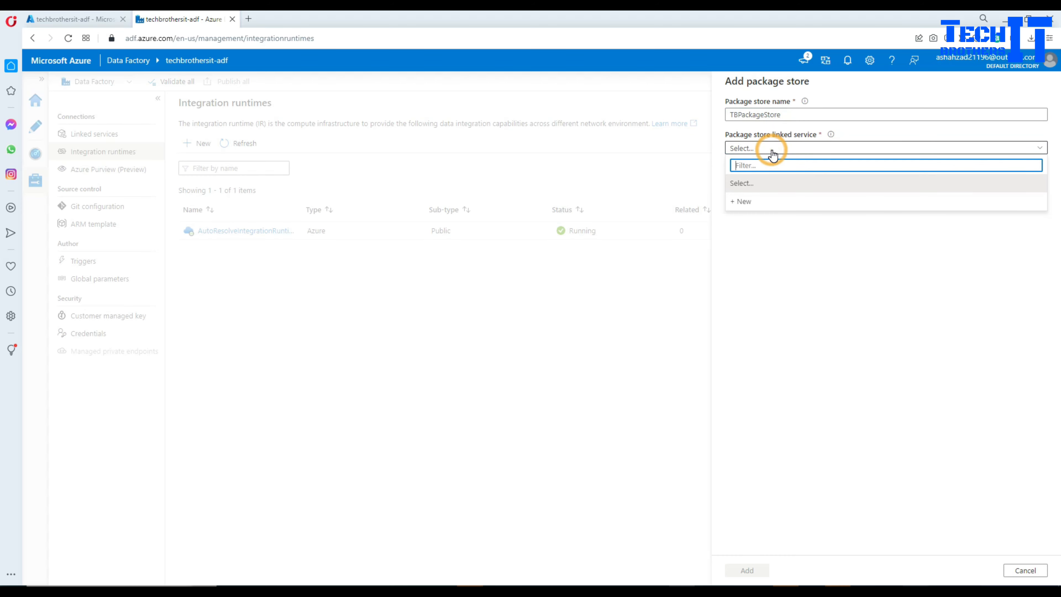
pyautogui.click(742, 202)
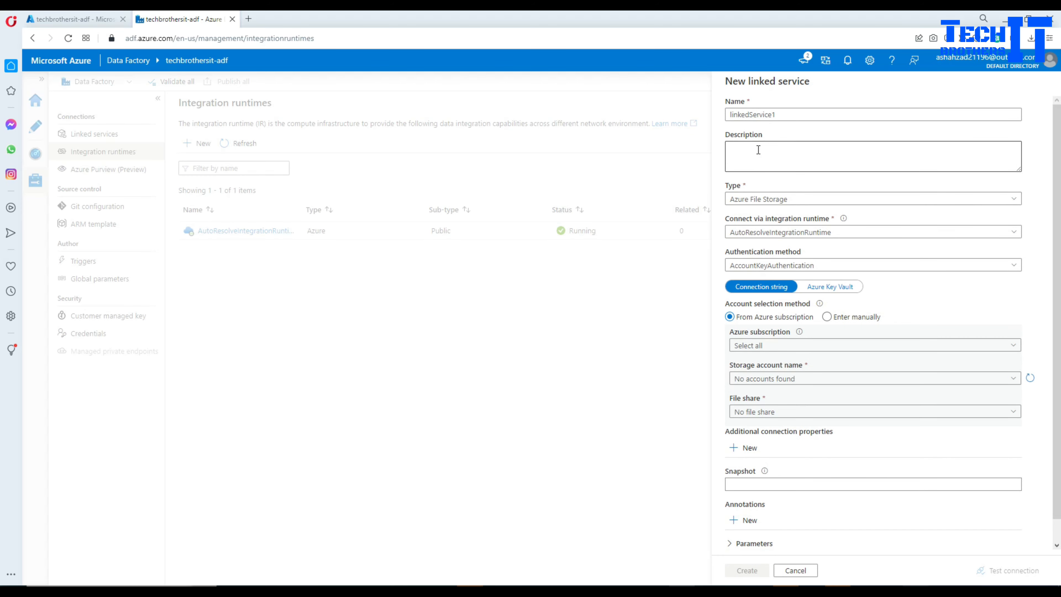
# - Name the linked service lnk_mipkg as Azure SQL Managed Instance on techbrothersmi, Azure subscription 1
pyautogui.doubleClick(782, 114)
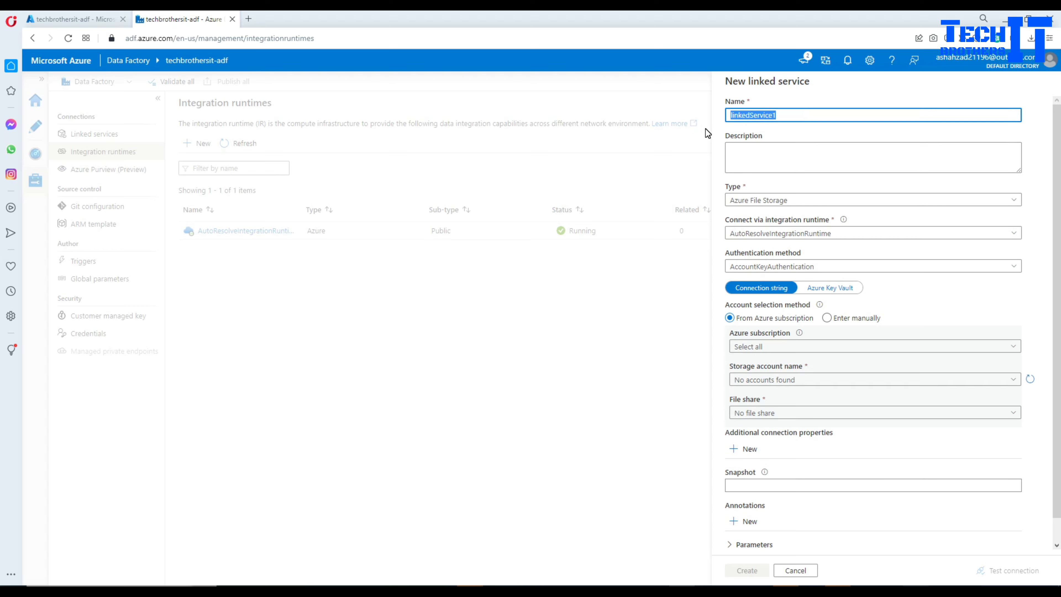
pyautogui.write('lnk_mipkg')
pyautogui.click(742, 203)
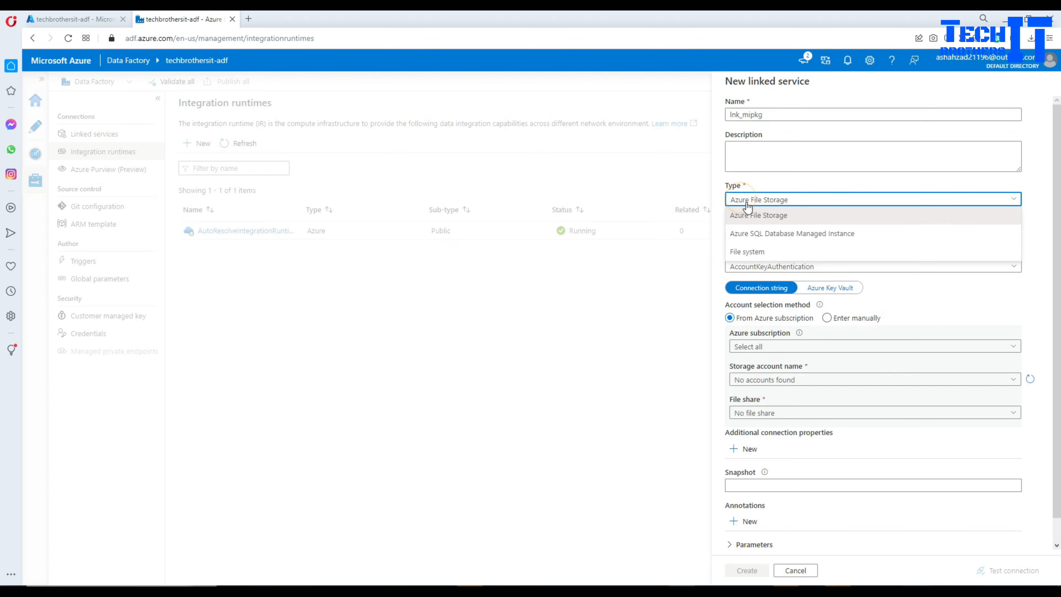
pyautogui.click(765, 238)
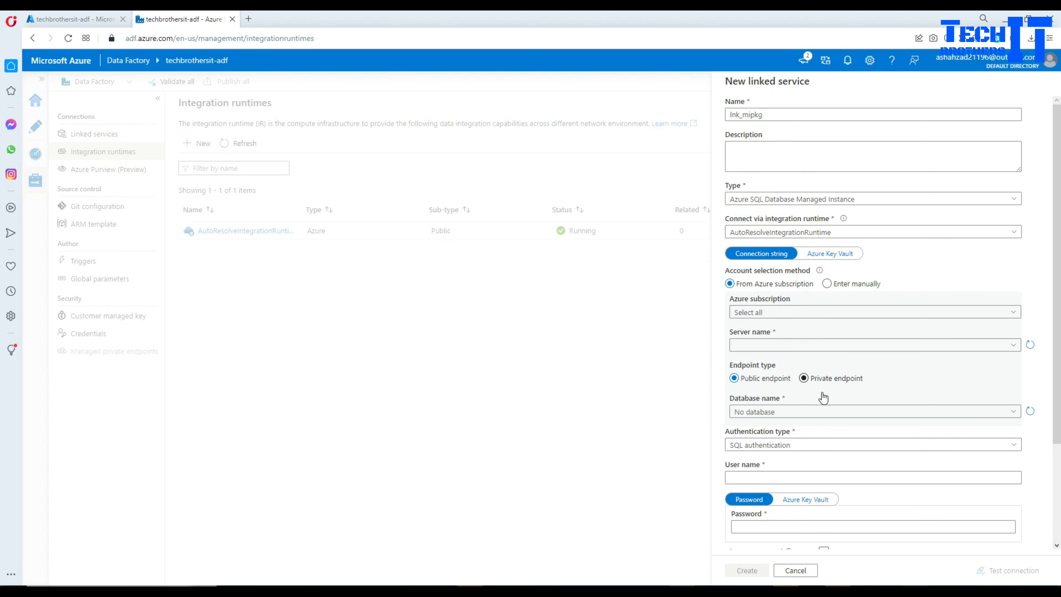
pyautogui.click(762, 312)
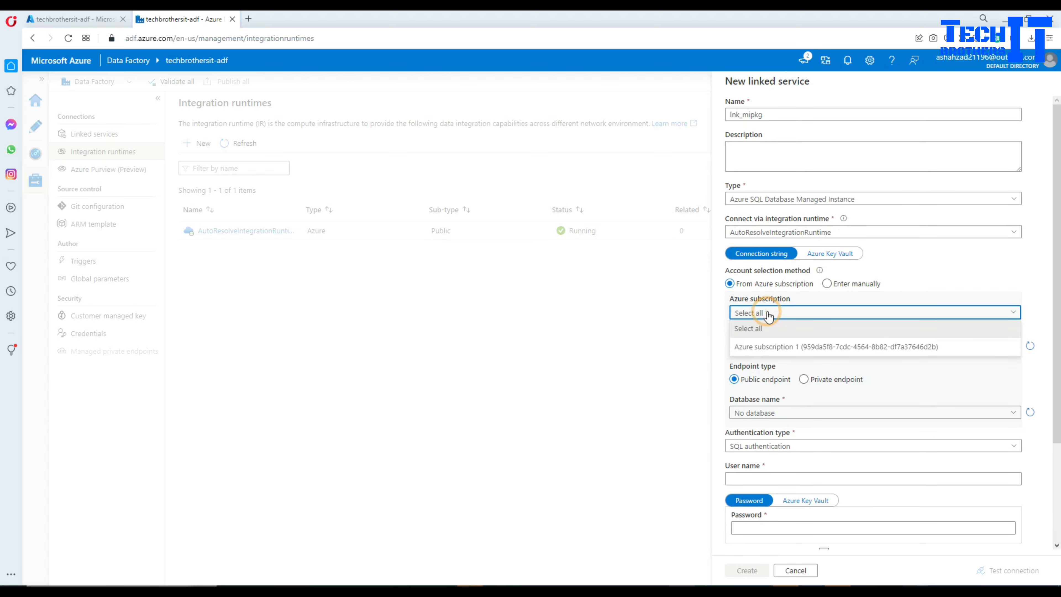
pyautogui.click(778, 348)
pyautogui.click(778, 348)
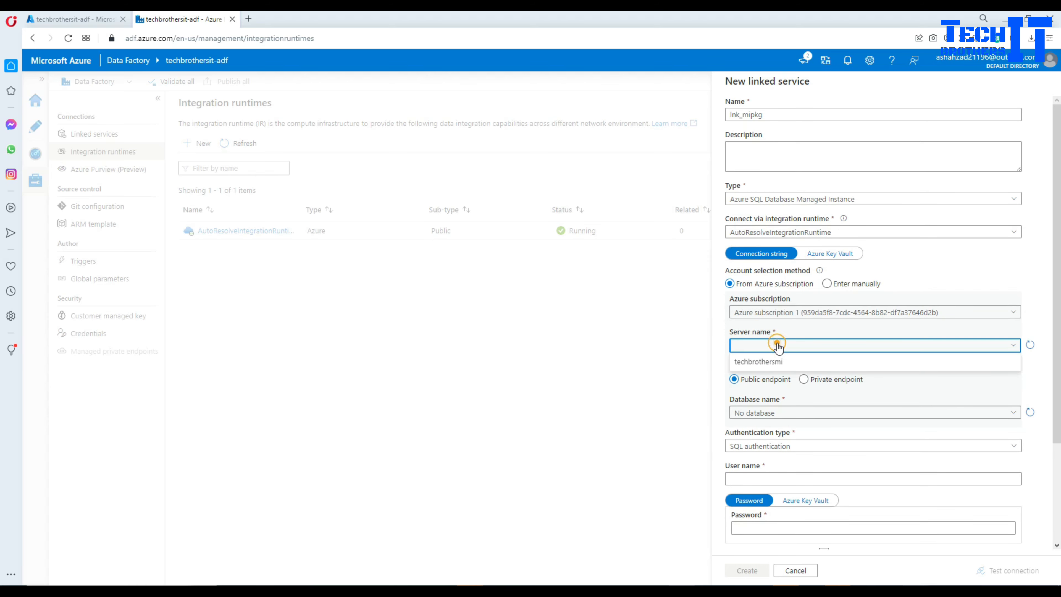
pyautogui.click(768, 364)
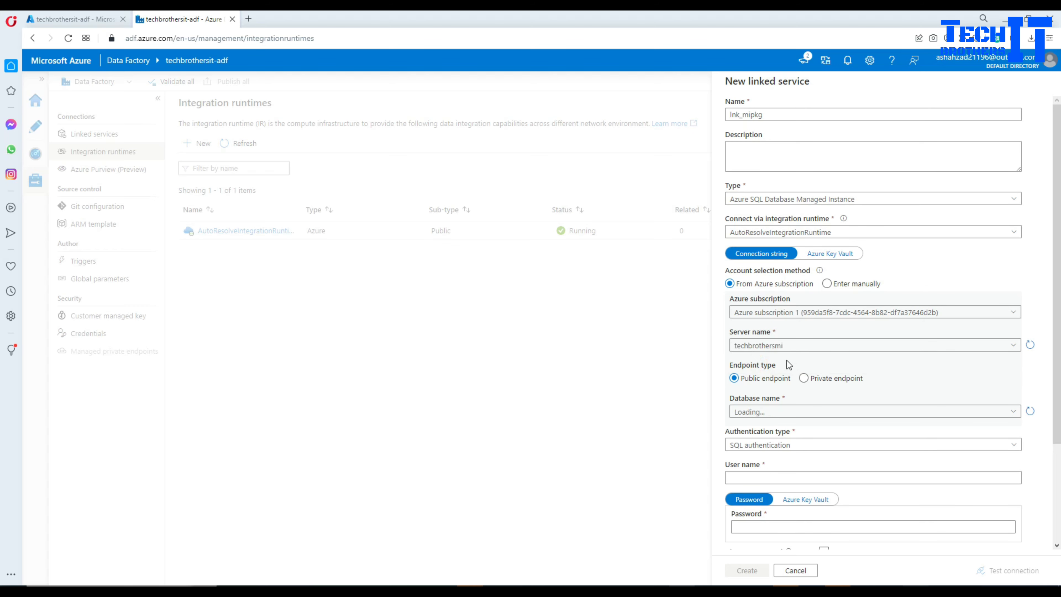
pyautogui.click(772, 414)
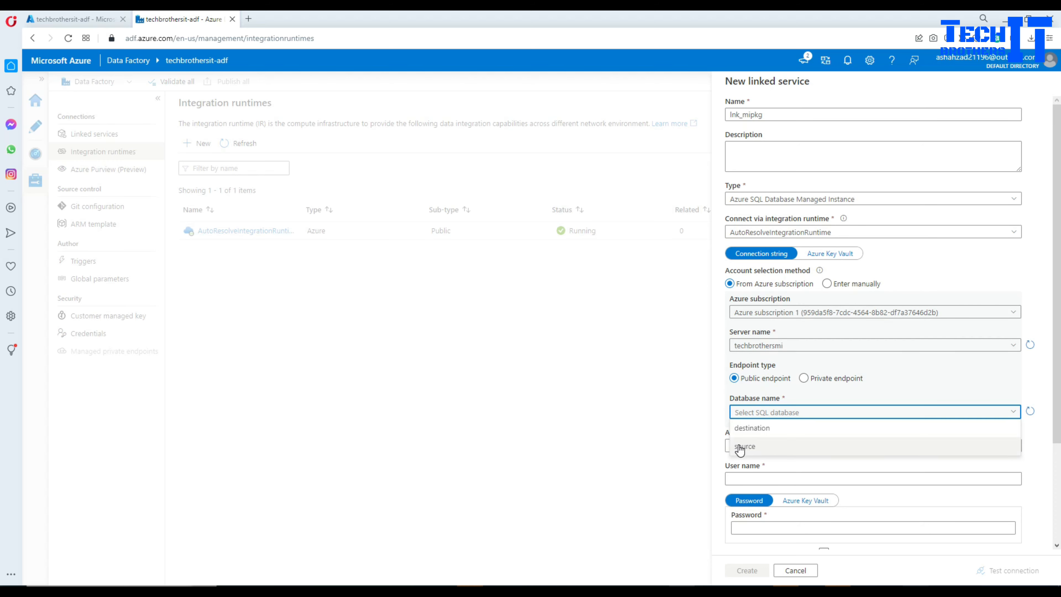
pyautogui.click(913, 274)
# - Enter the server FQDN manually with database MSDB and SQL authentication credentials
pyautogui.click(841, 288)
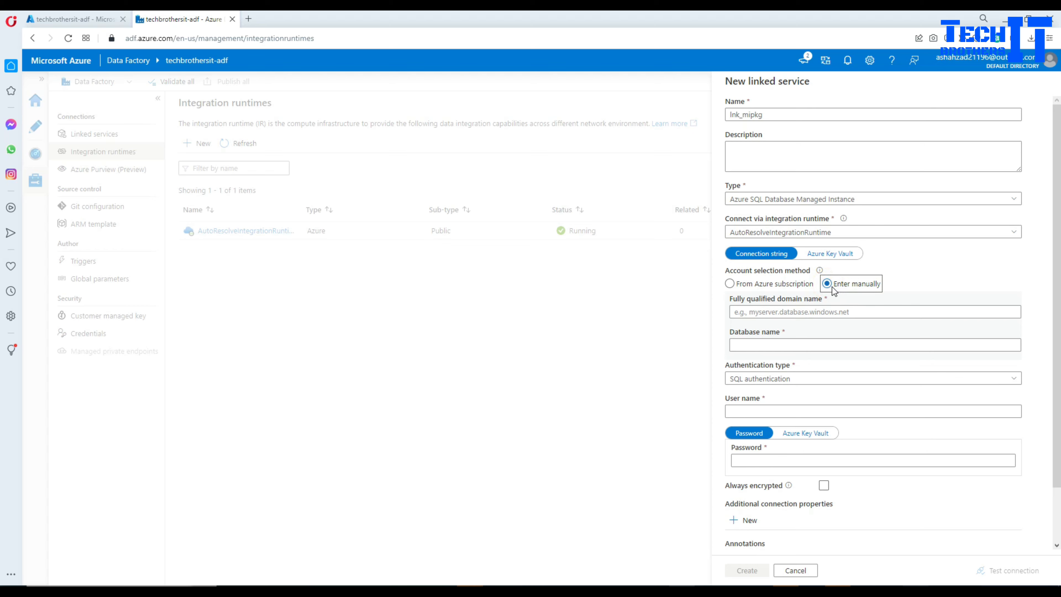
pyautogui.click(819, 312)
pyautogui.write('techbrothersmi.9683b6acf147.database.windows.net')
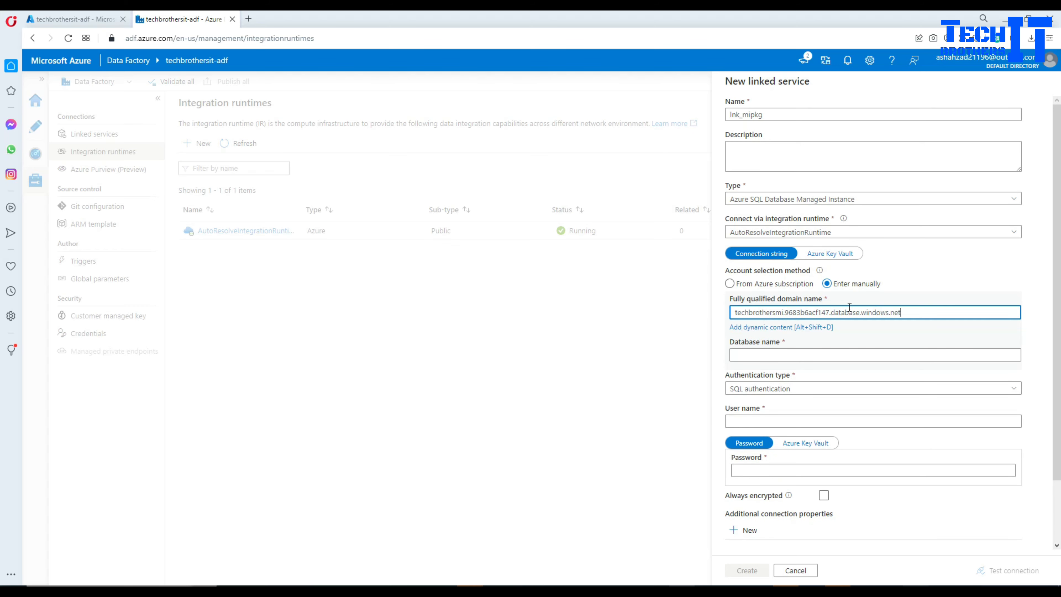
pyautogui.click(760, 354)
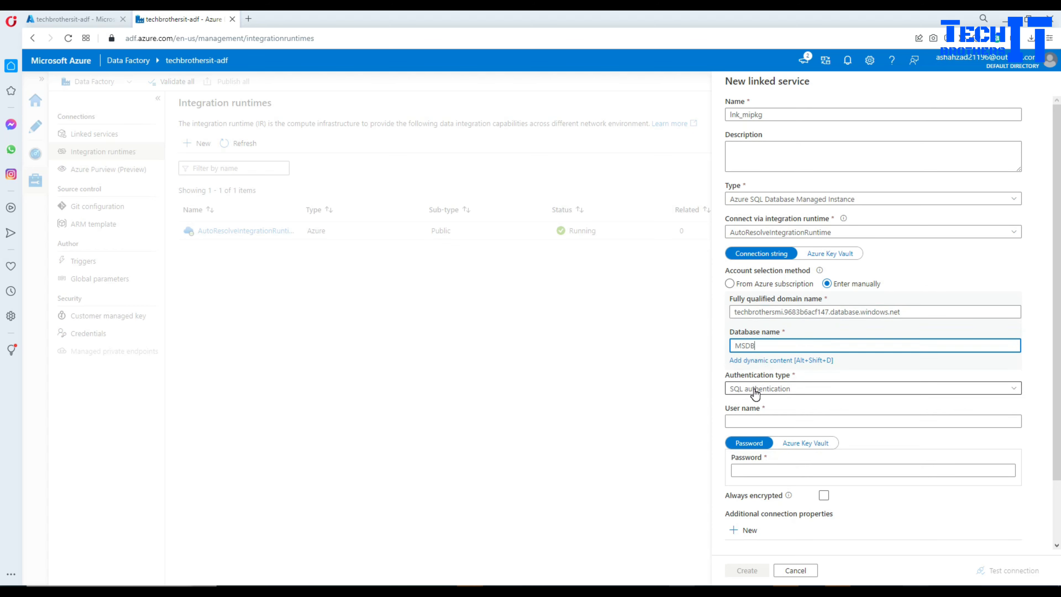
pyautogui.click(755, 418)
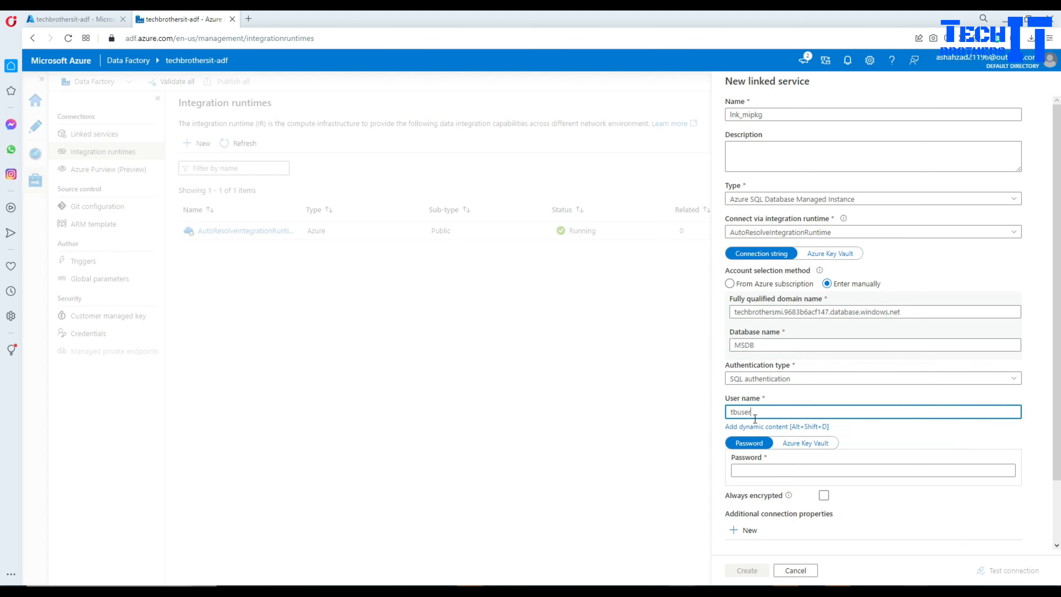
pyautogui.click(756, 470)
pyautogui.hotkey('ctrl', 'v')
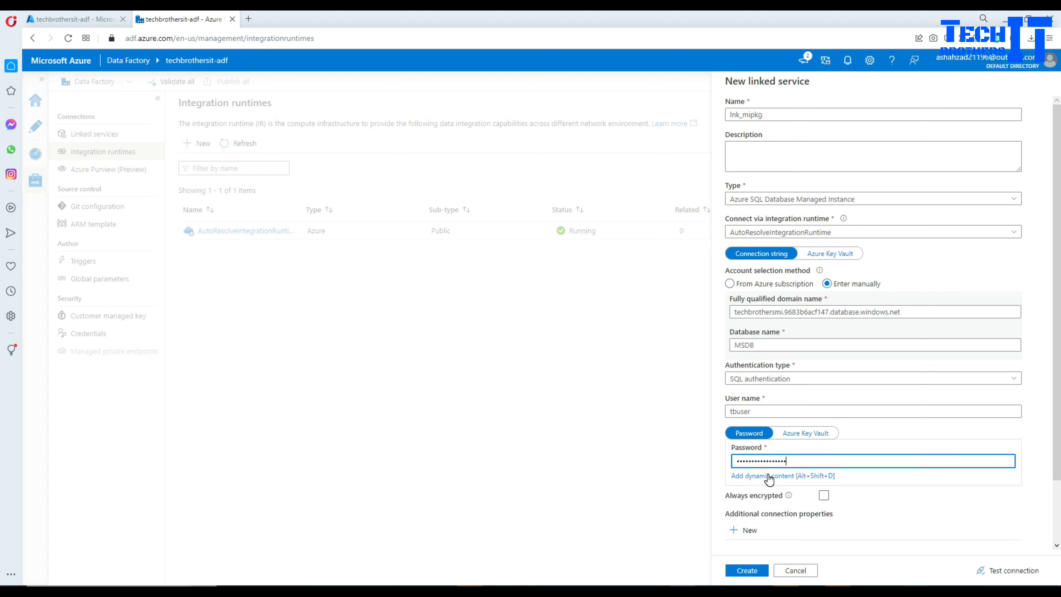
# - Test the lnk_mipkg connection, review the failure details, and switch to the Azure-SSIS docs
pyautogui.click(1019, 571)
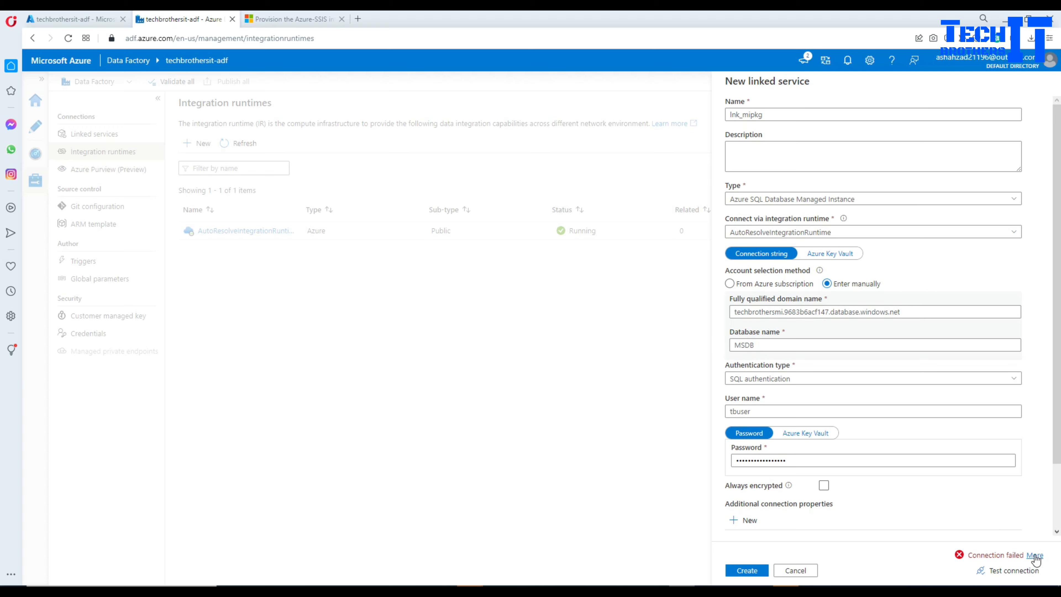
pyautogui.click(1035, 556)
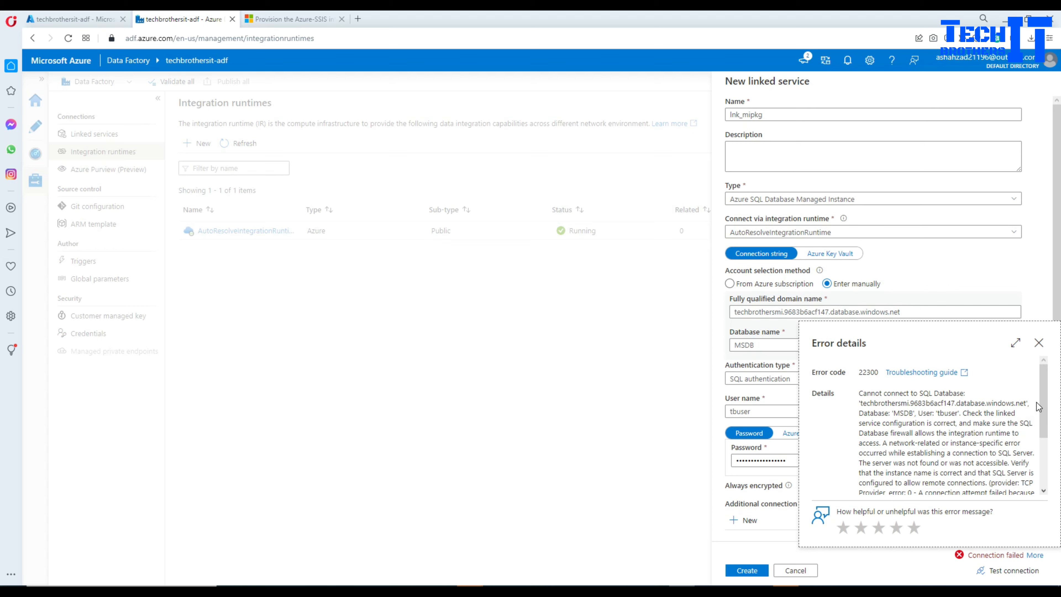
pyautogui.moveTo(1045, 401); pyautogui.dragTo(1053, 441)
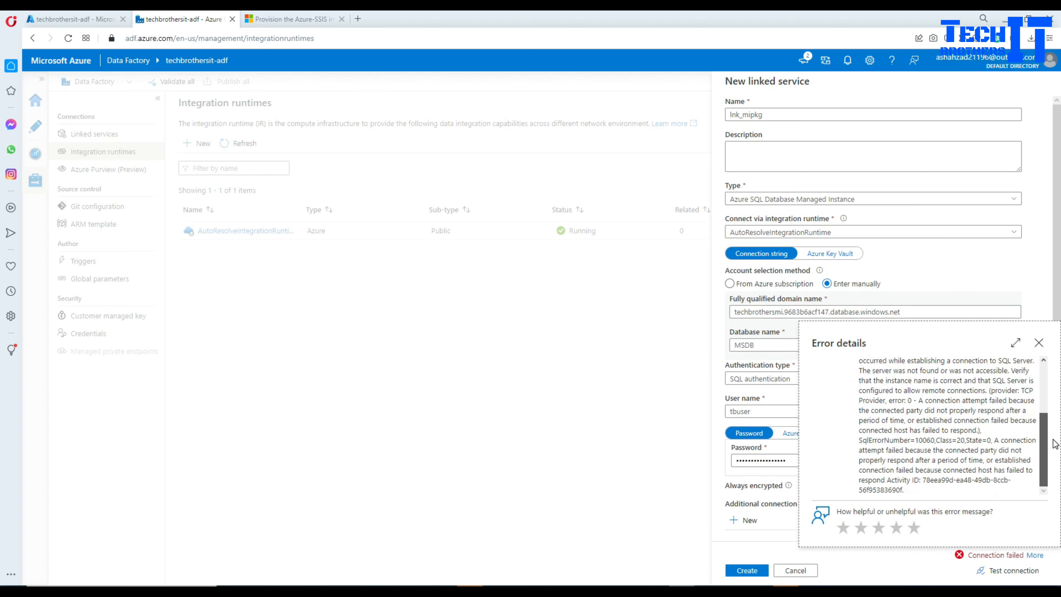
pyautogui.click(1039, 343)
pyautogui.click(306, 21)
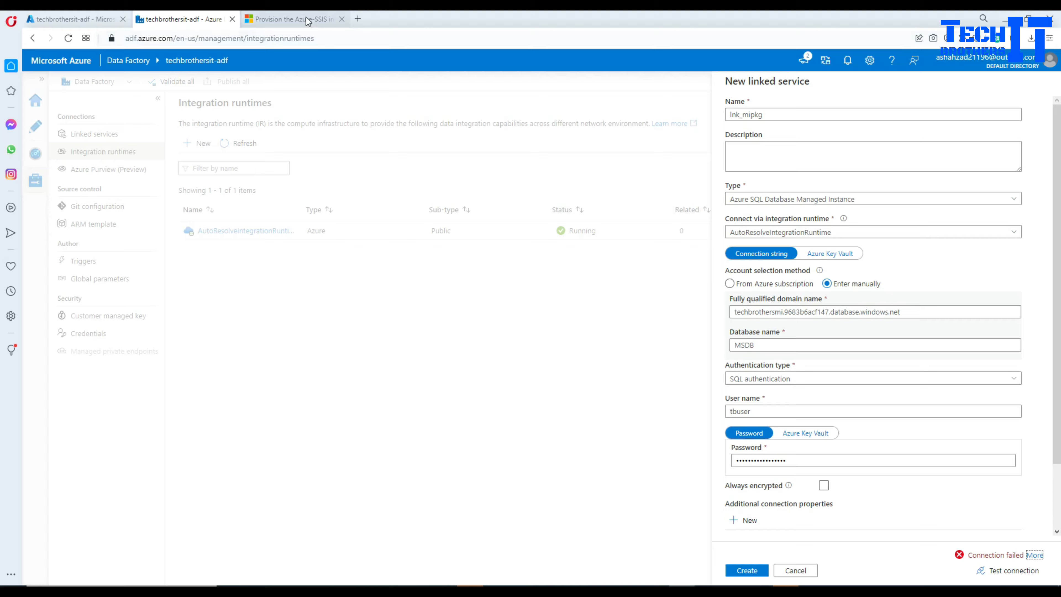
pyautogui.scroll(-15, 694, 276)
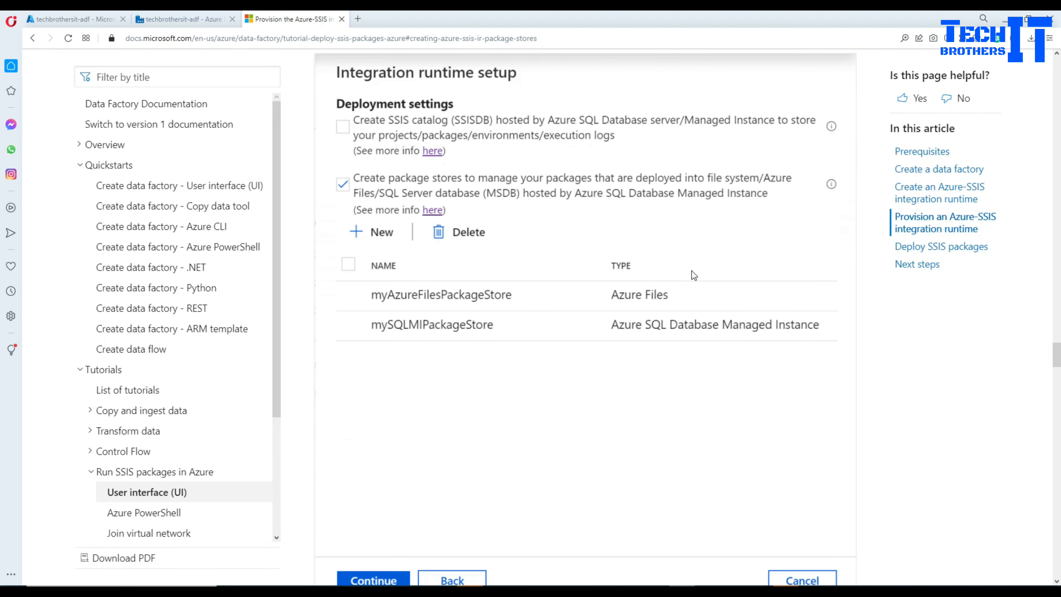
# - Find the Managed Instance public endpoint format in the docs, highlighting 'public' and port 3342
pyautogui.scroll(-15, 693, 275)
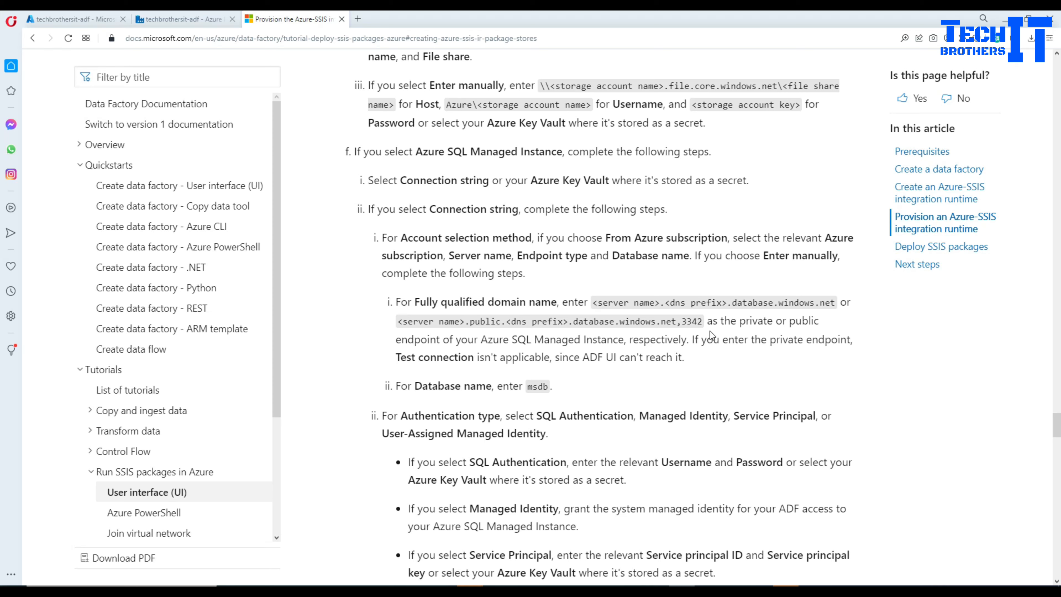
pyautogui.doubleClick(485, 321)
pyautogui.doubleClick(691, 321)
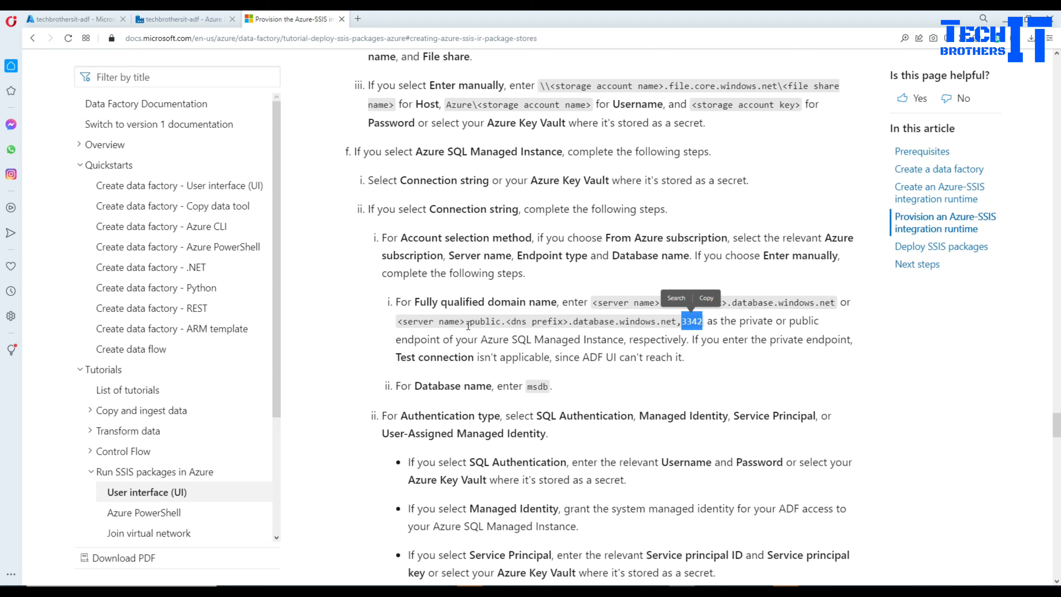
pyautogui.doubleClick(482, 321)
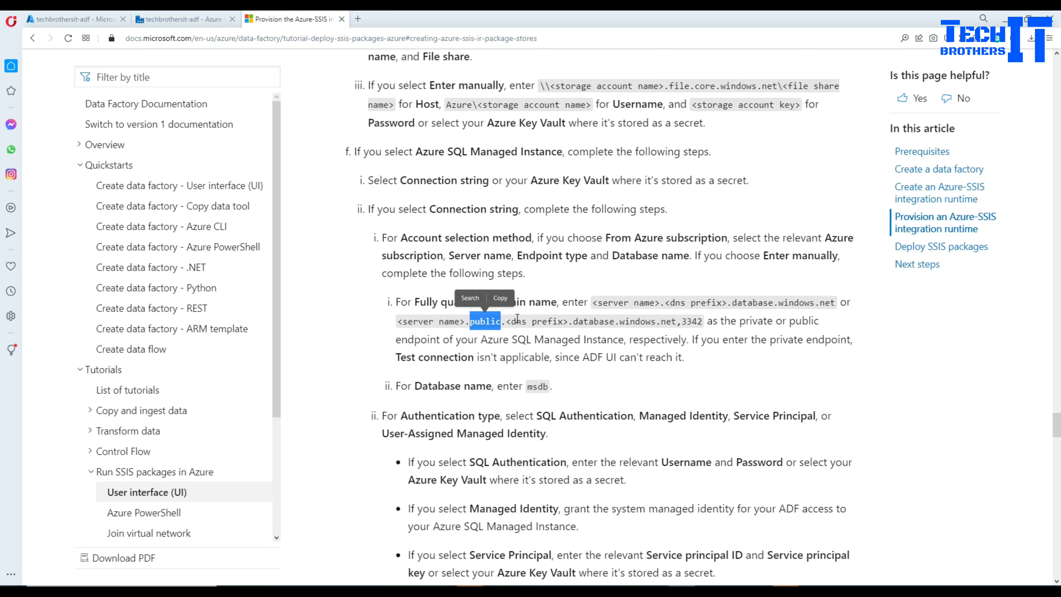
pyautogui.doubleClick(694, 322)
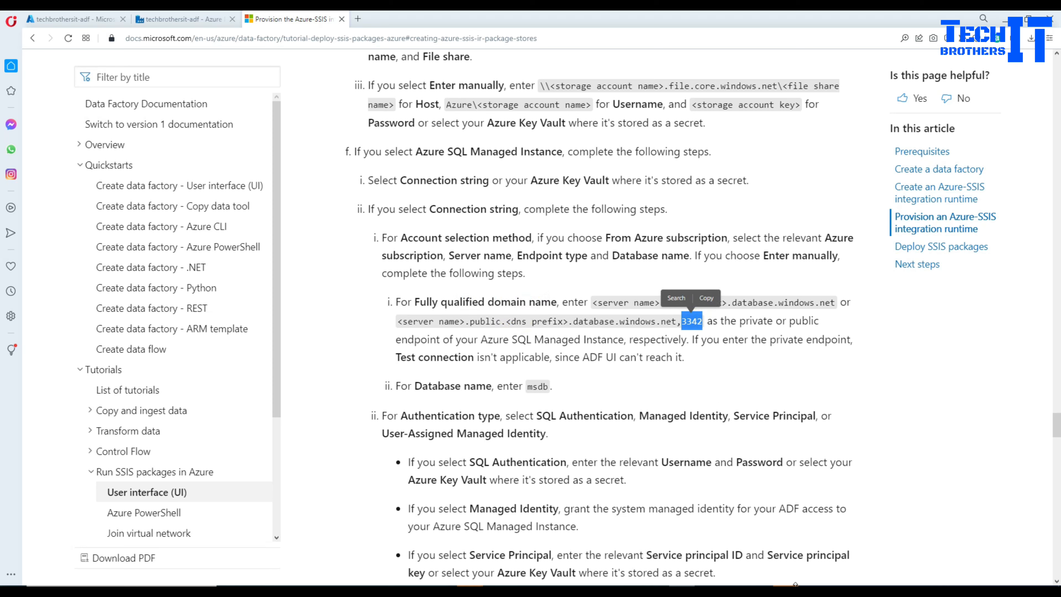
pyautogui.click(172, 19)
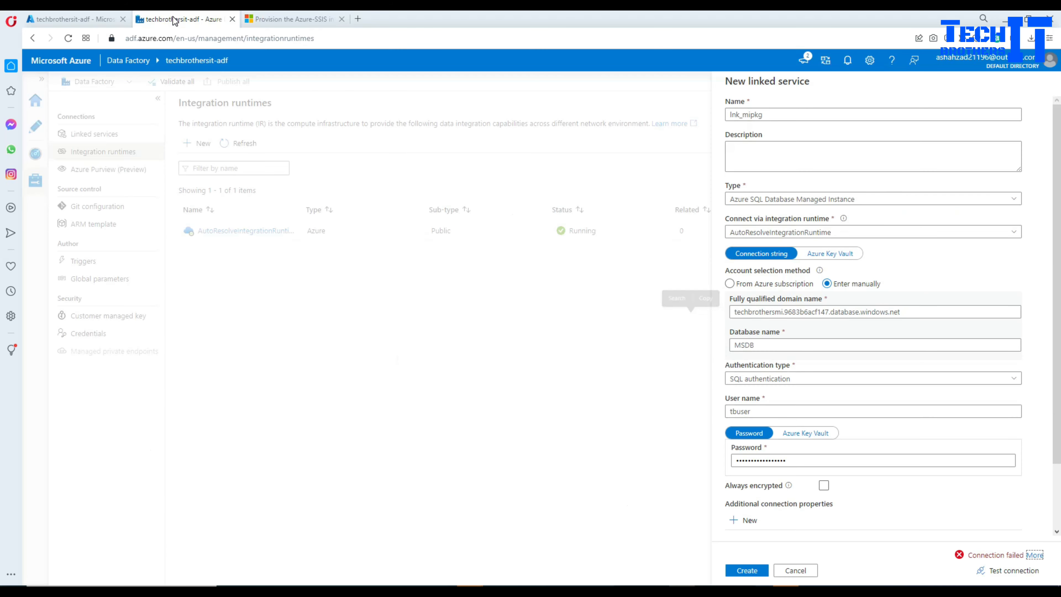
# - Change the fully qualified domain name to the public endpoint with port 3342
pyautogui.click(786, 312)
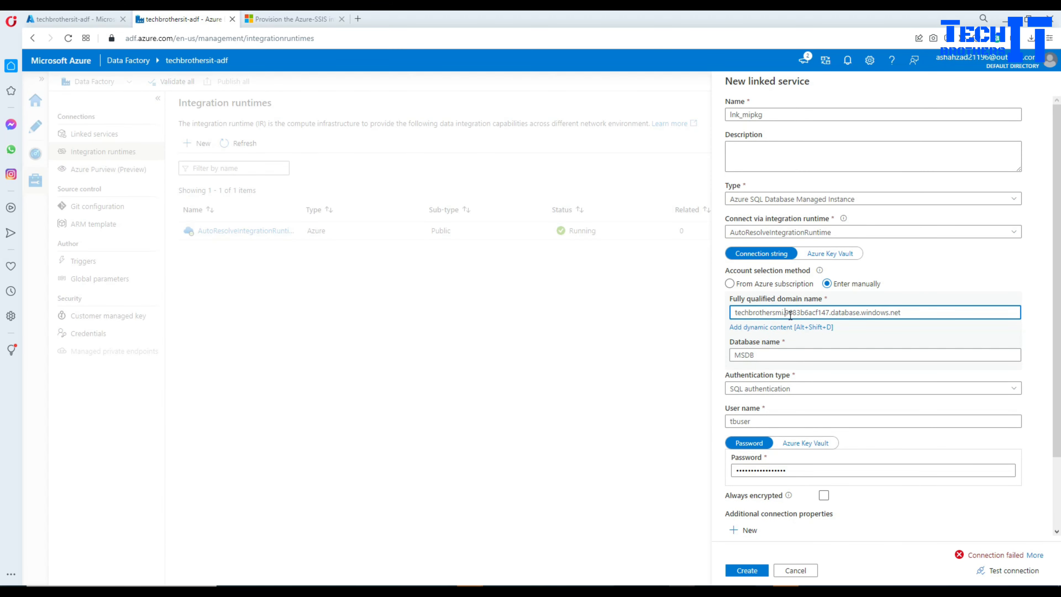
pyautogui.write('public')
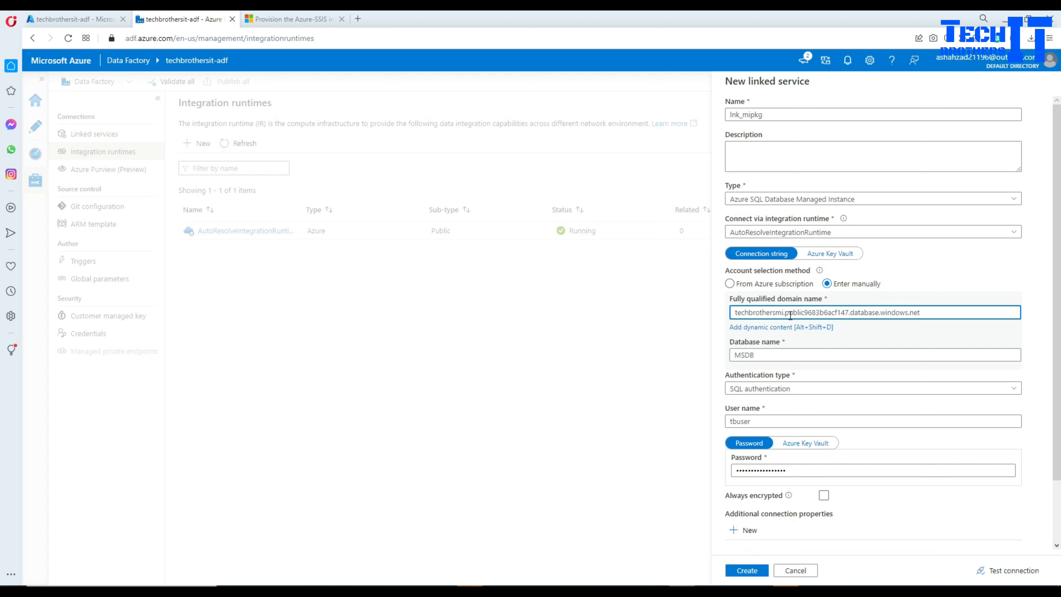
pyautogui.write('.')
pyautogui.click(944, 314)
# - Retest the lnk_mipkg connection and review the still-failing error details
pyautogui.click(1003, 571)
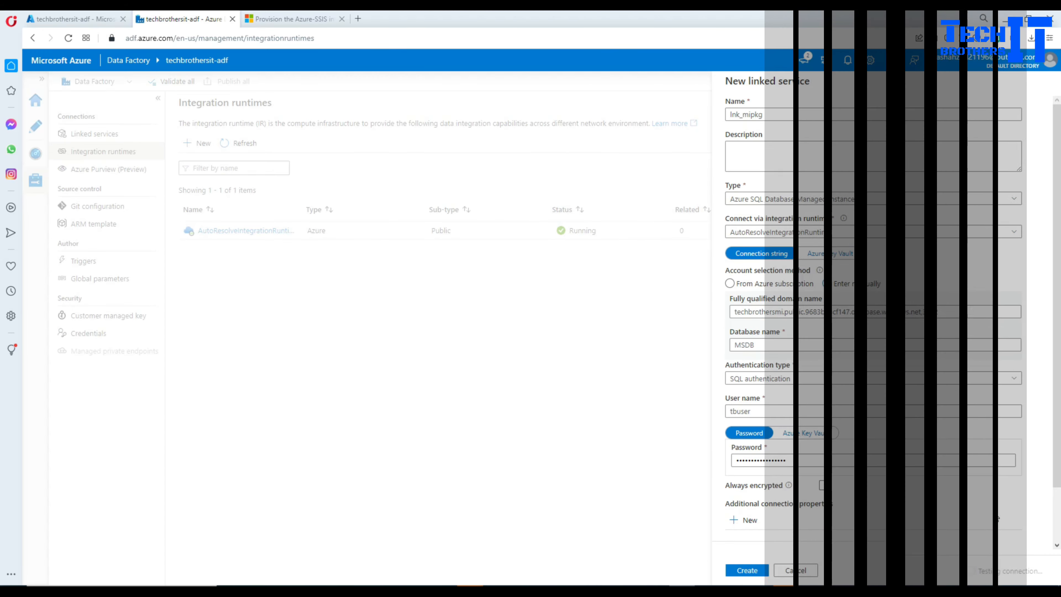
pyautogui.click(1030, 557)
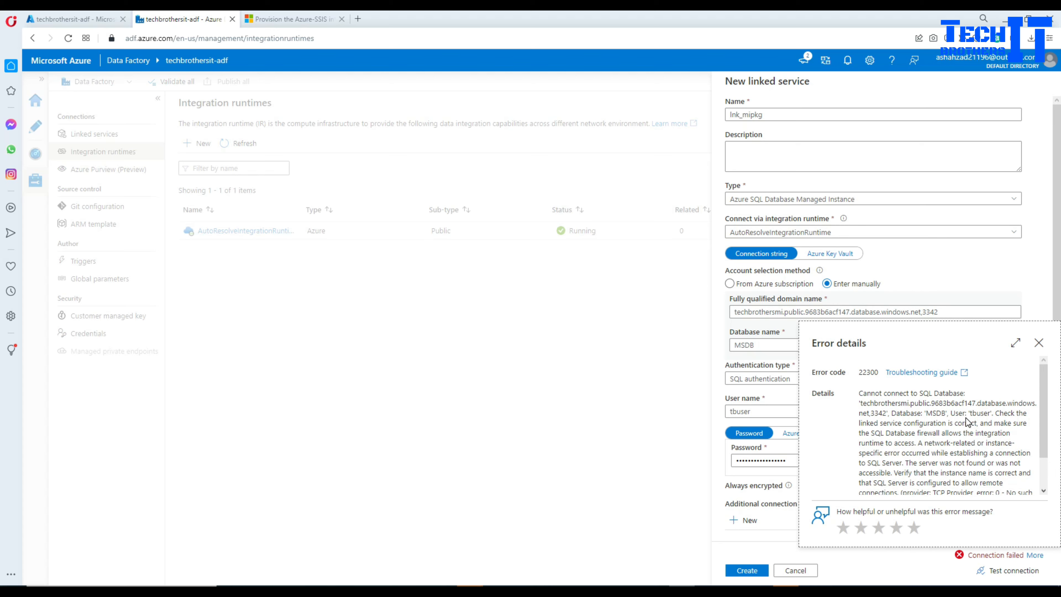
pyautogui.click(1040, 343)
pyautogui.click(933, 312)
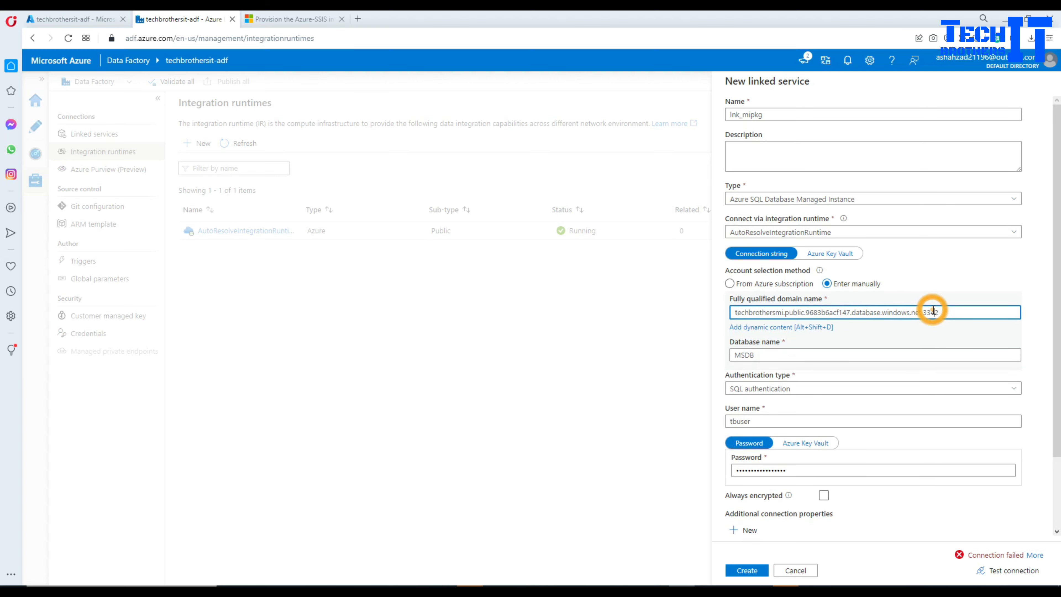
pyautogui.doubleClick(933, 312)
pyautogui.click(89, 20)
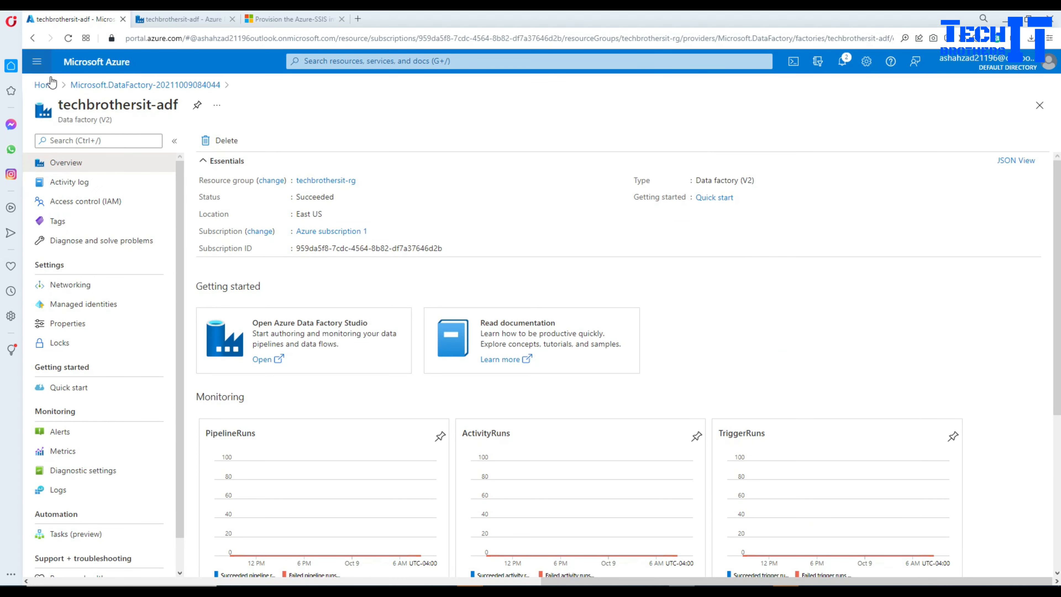
# - In techbrothersmi Networking, reveal the public endpoint and copy its port 3342
pyautogui.click(46, 85)
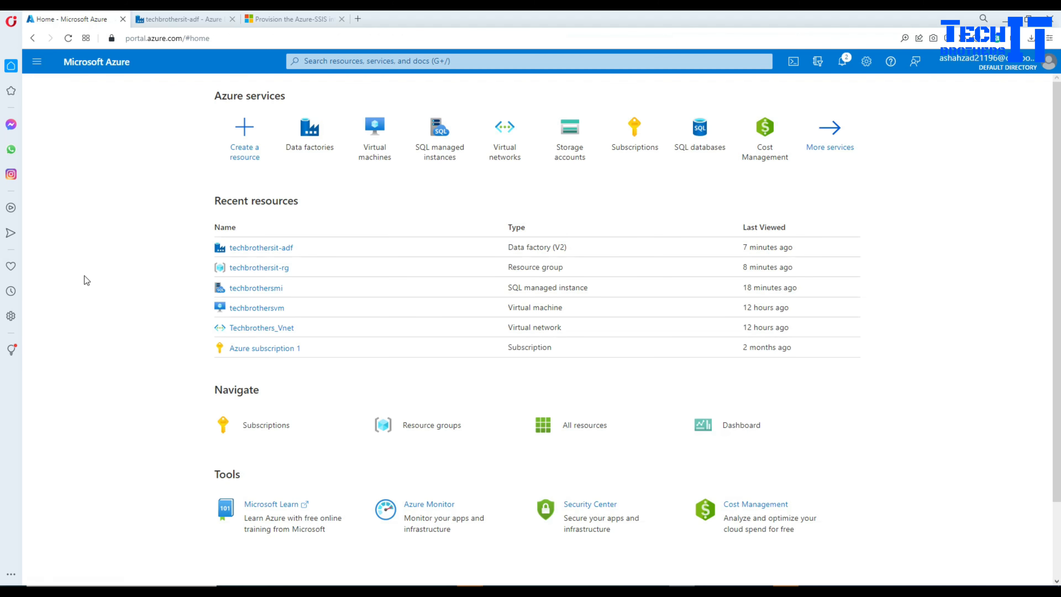
pyautogui.click(252, 288)
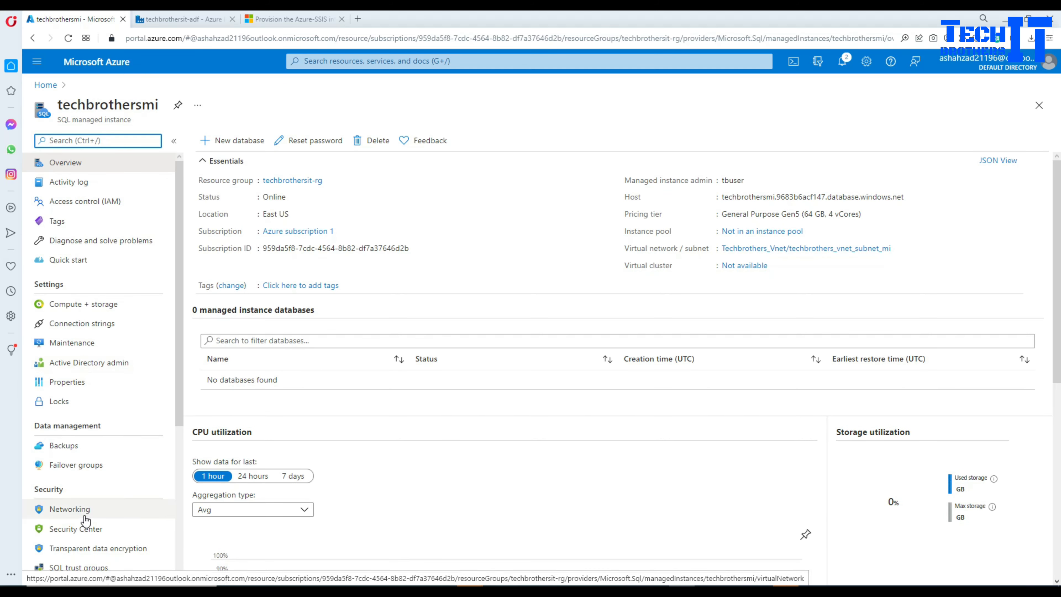
pyautogui.click(82, 509)
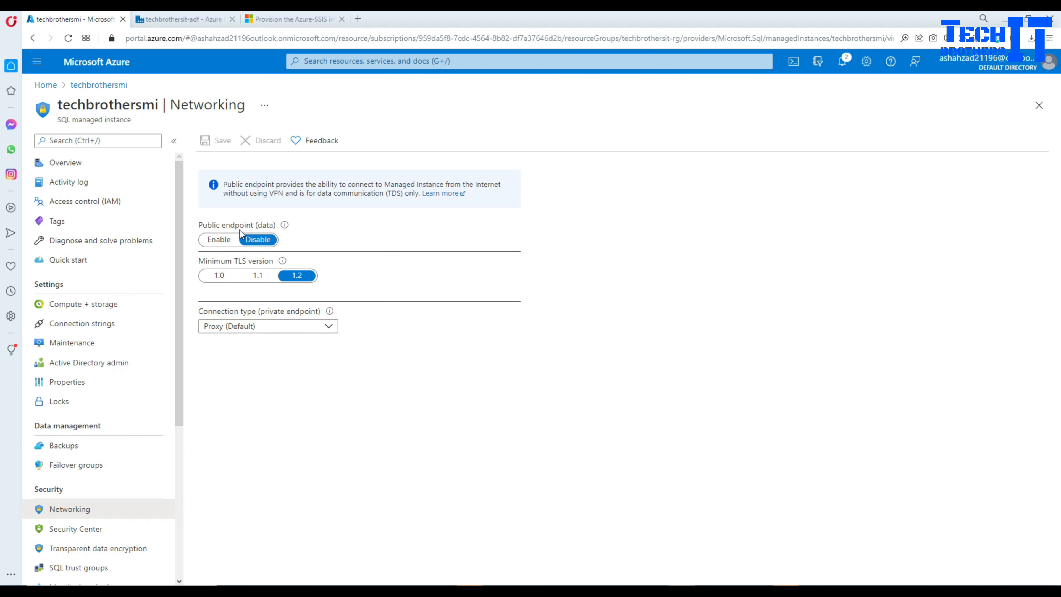
pyautogui.click(218, 240)
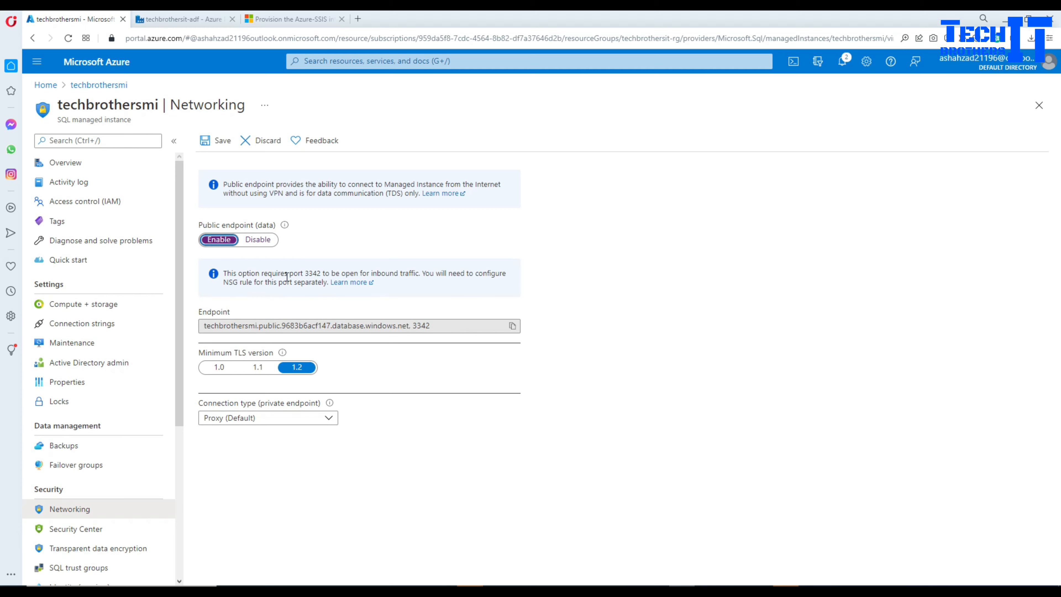
pyautogui.doubleClick(309, 274)
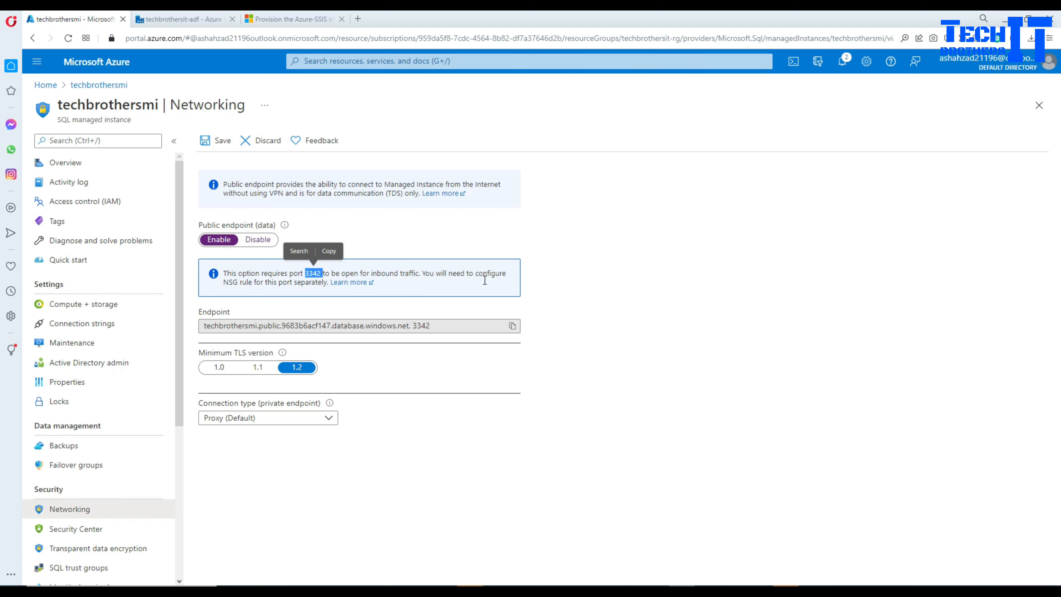
pyautogui.doubleClick(231, 282)
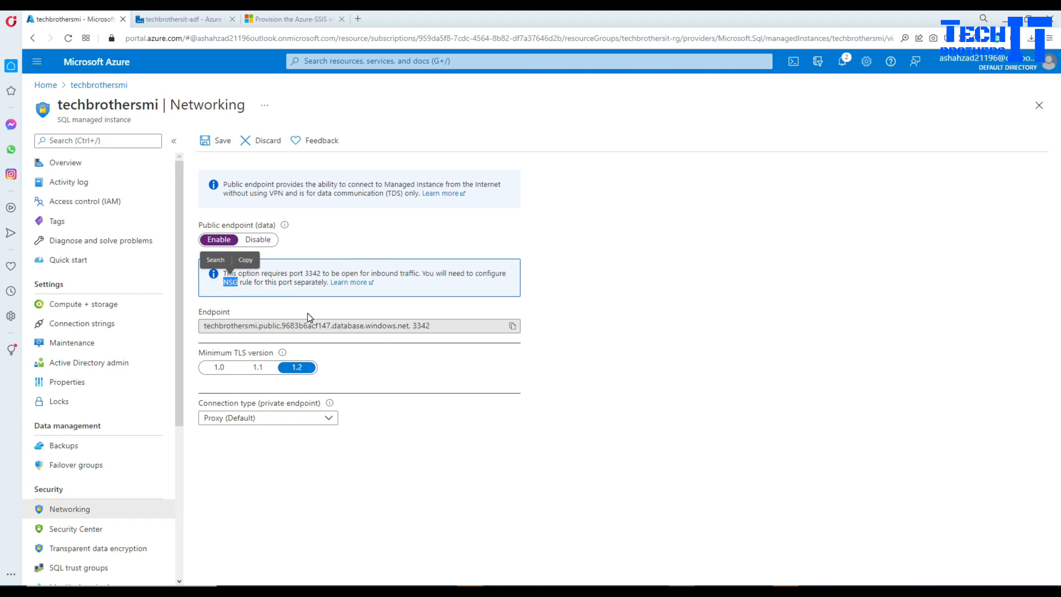
pyautogui.click(438, 326)
pyautogui.moveTo(439, 326); pyautogui.dragTo(201, 325)
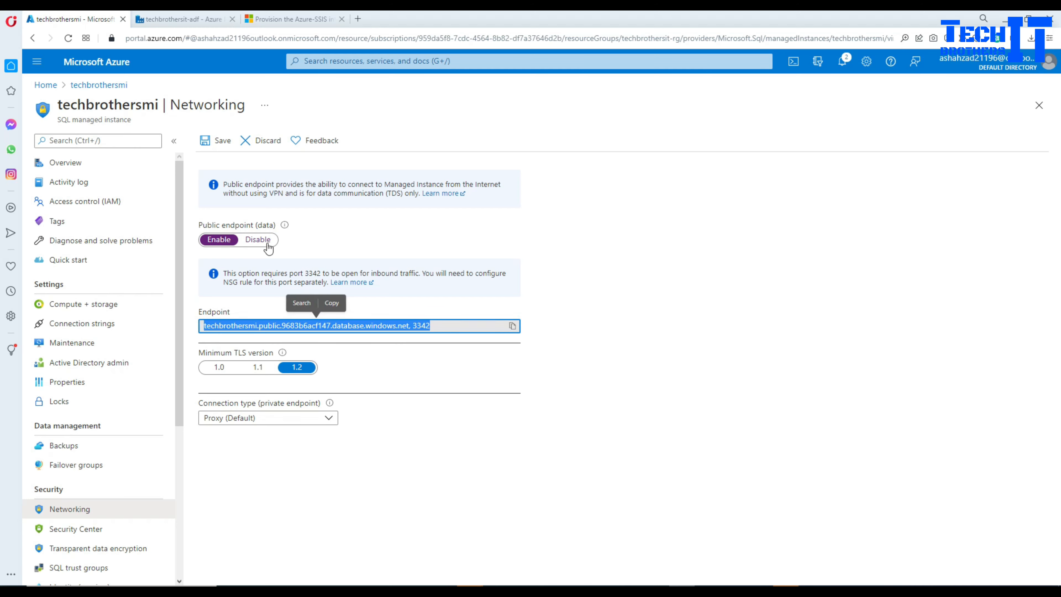
pyautogui.click(598, 259)
pyautogui.doubleClick(315, 273)
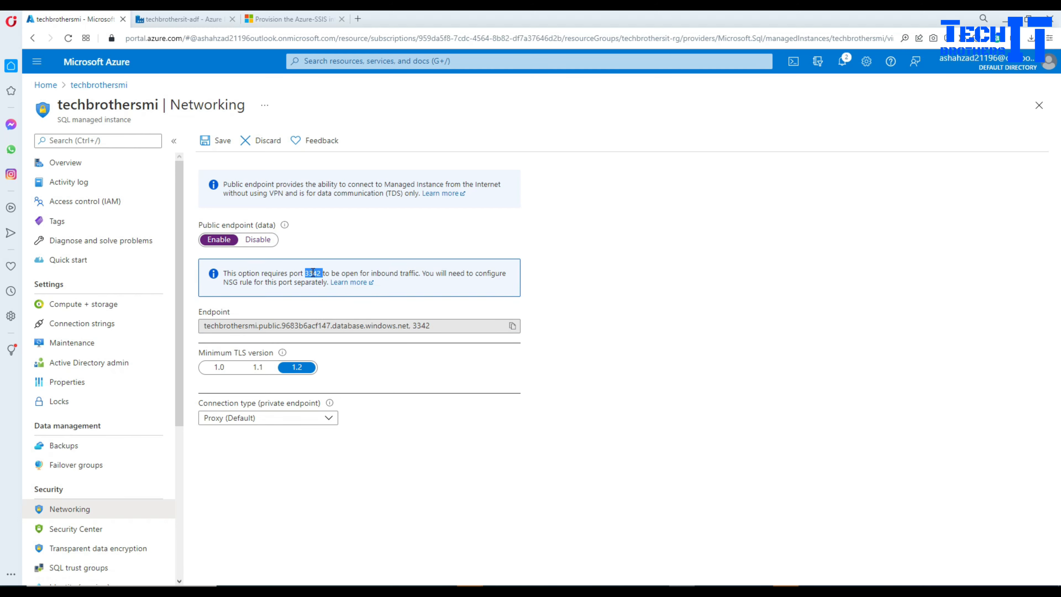
pyautogui.rightClick(314, 273)
pyautogui.click(349, 314)
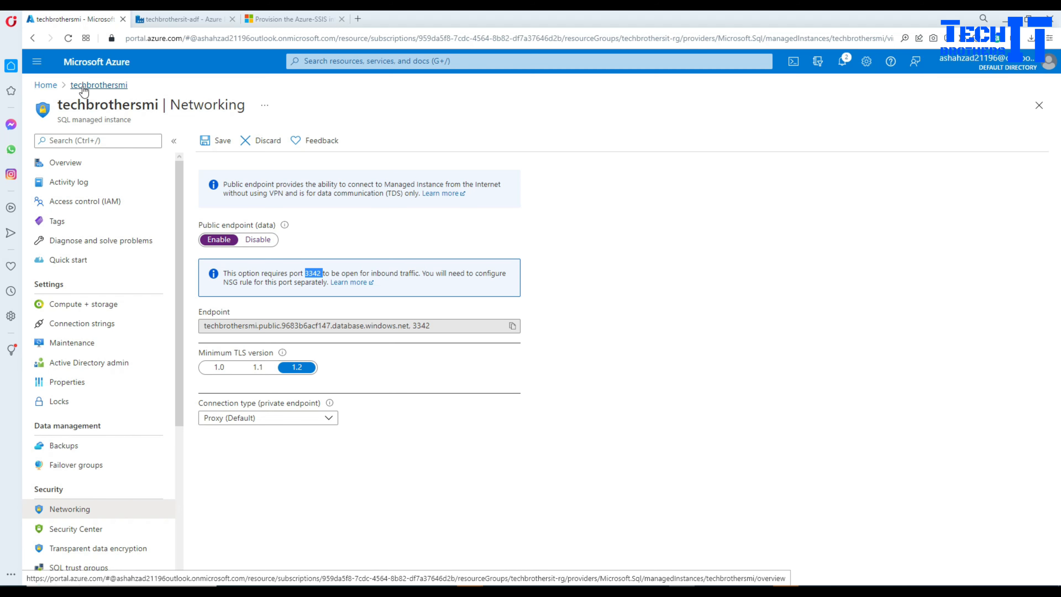
# - Discard the unsaved public endpoint change and open the techbrothersit-rg resource group
pyautogui.click(46, 86)
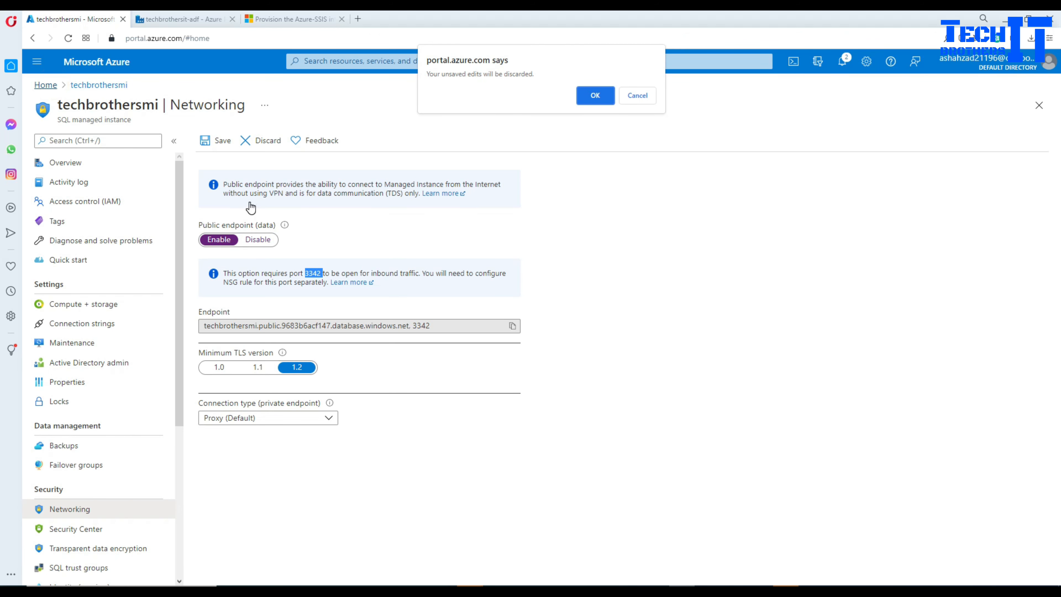
pyautogui.click(634, 98)
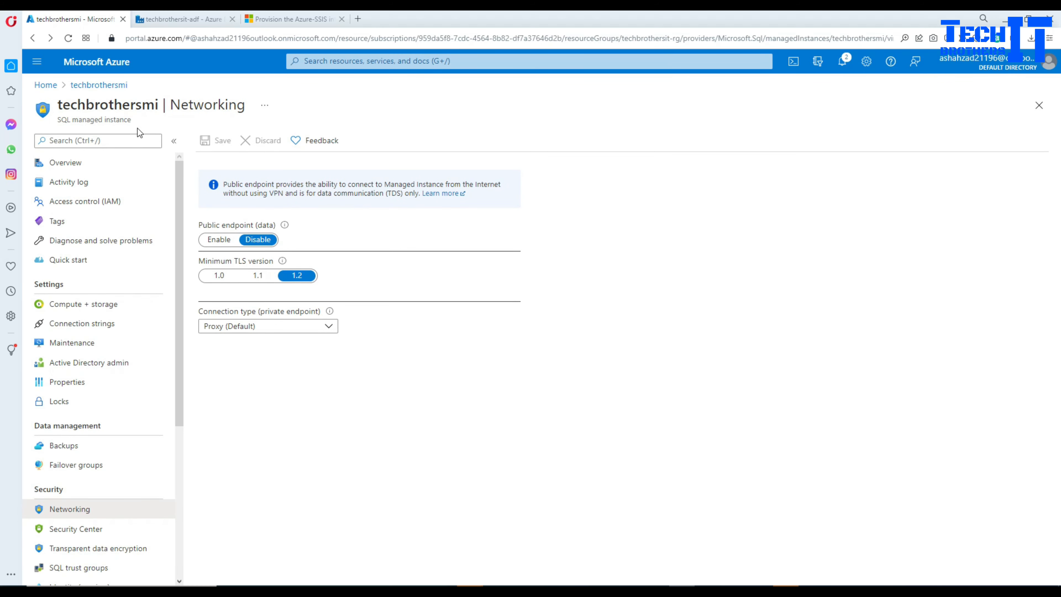
pyautogui.click(112, 86)
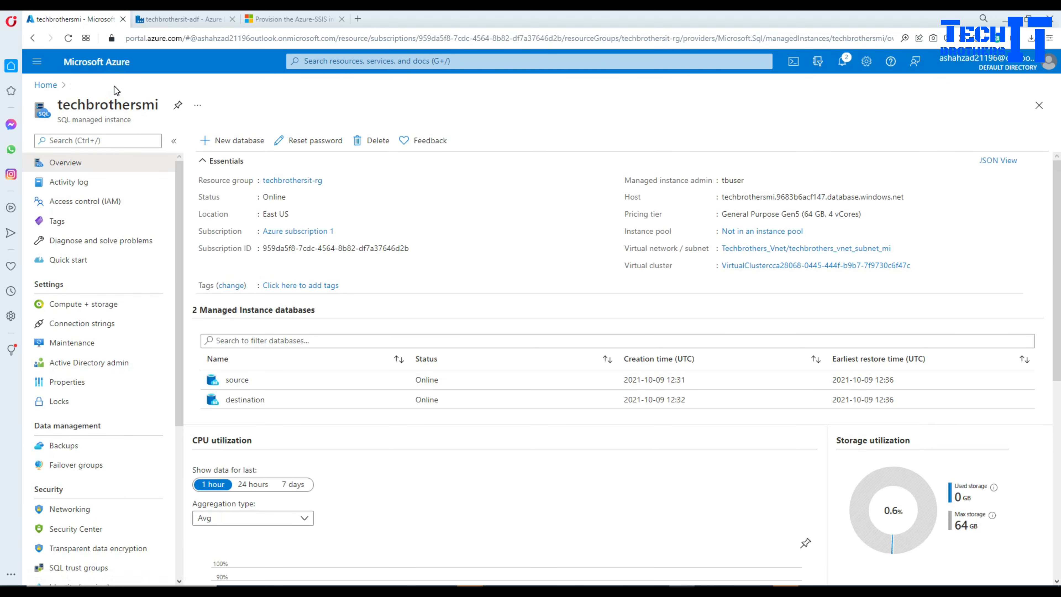
pyautogui.click(45, 85)
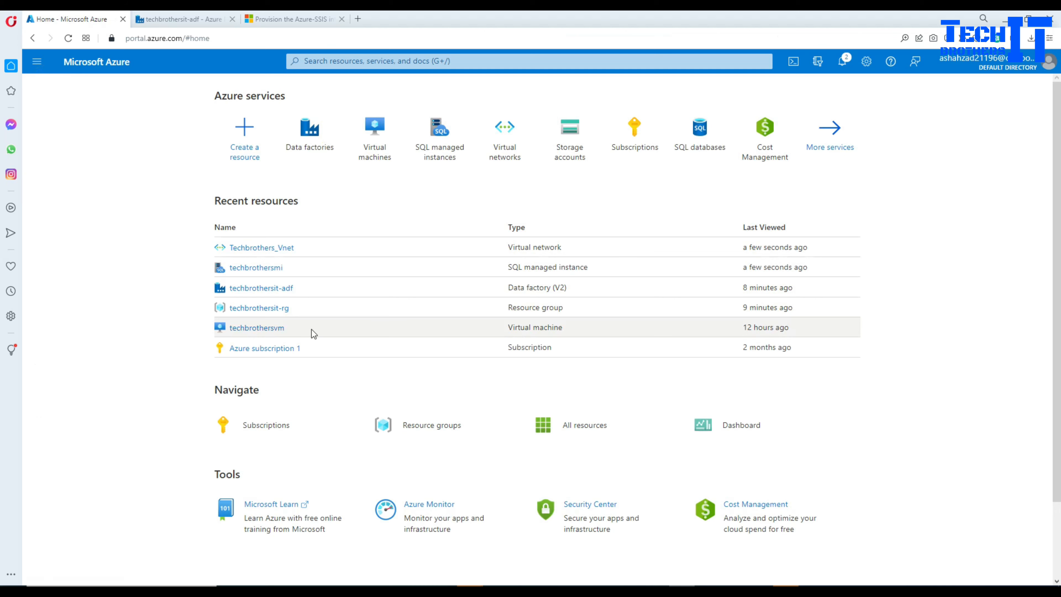
pyautogui.click(268, 308)
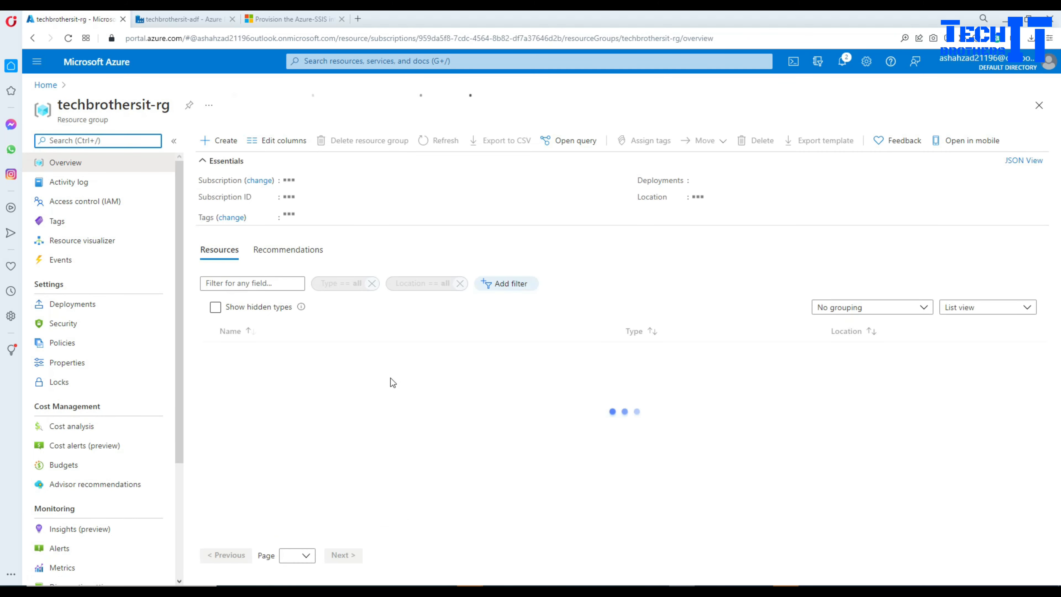
# - Open nsg-techbrothersmi's inbound security rules and start a new rule
pyautogui.click(276, 283)
pyautogui.write('nsg')
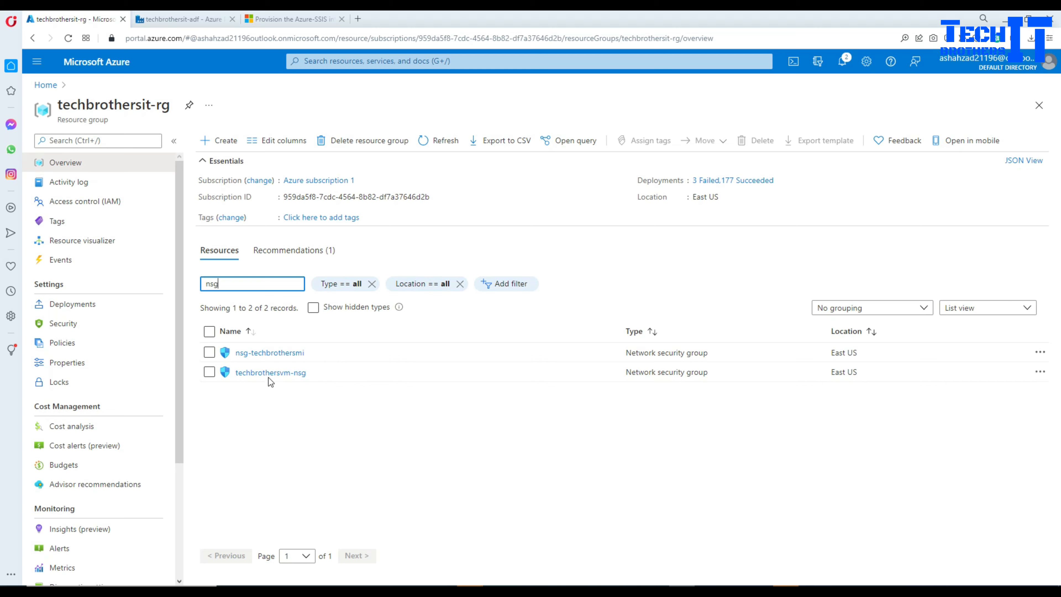
pyautogui.click(266, 354)
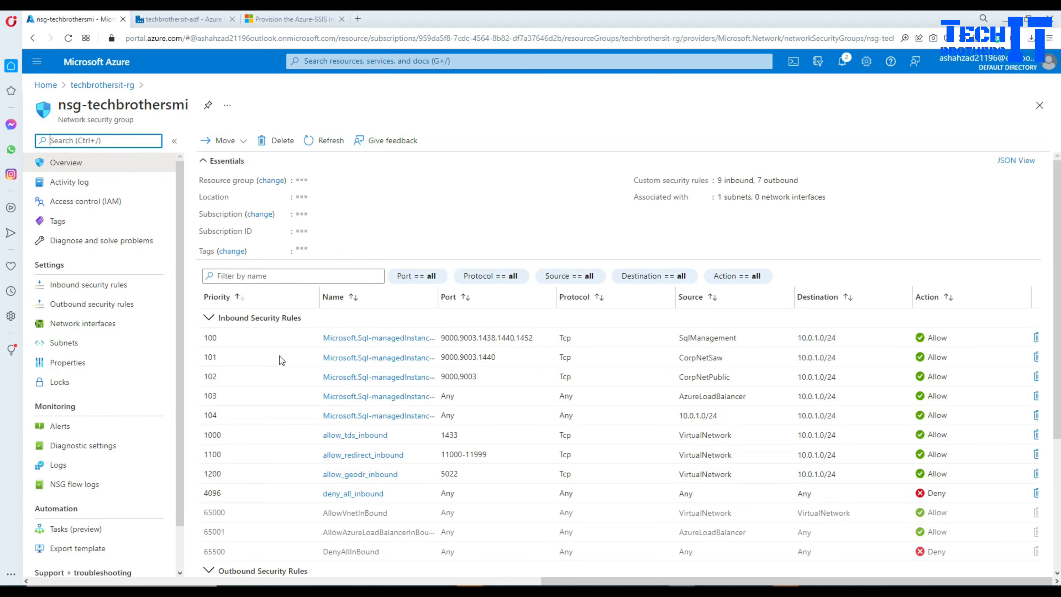
pyautogui.click(76, 293)
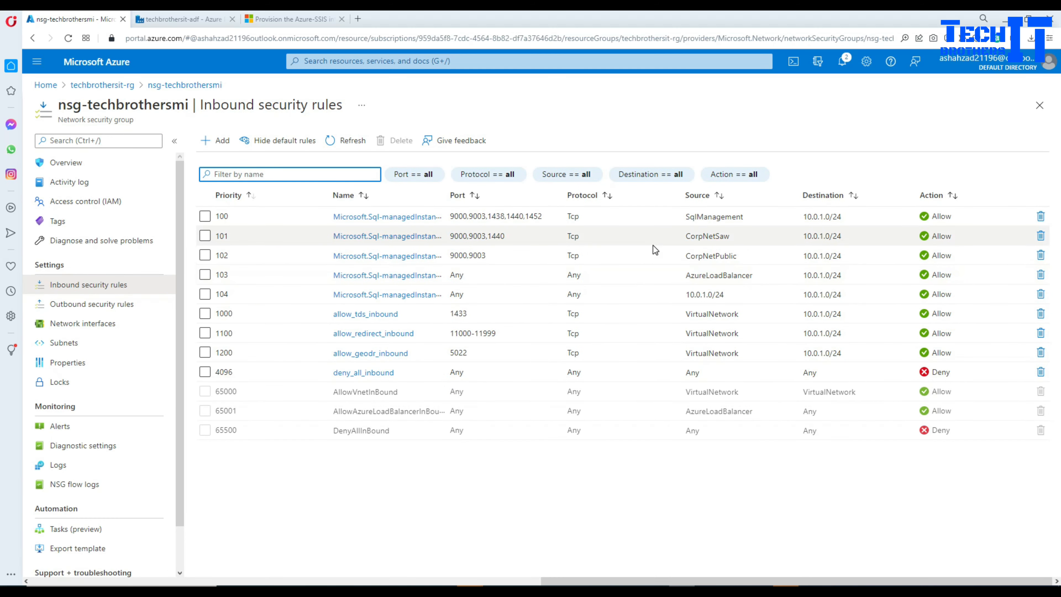
pyautogui.click(217, 141)
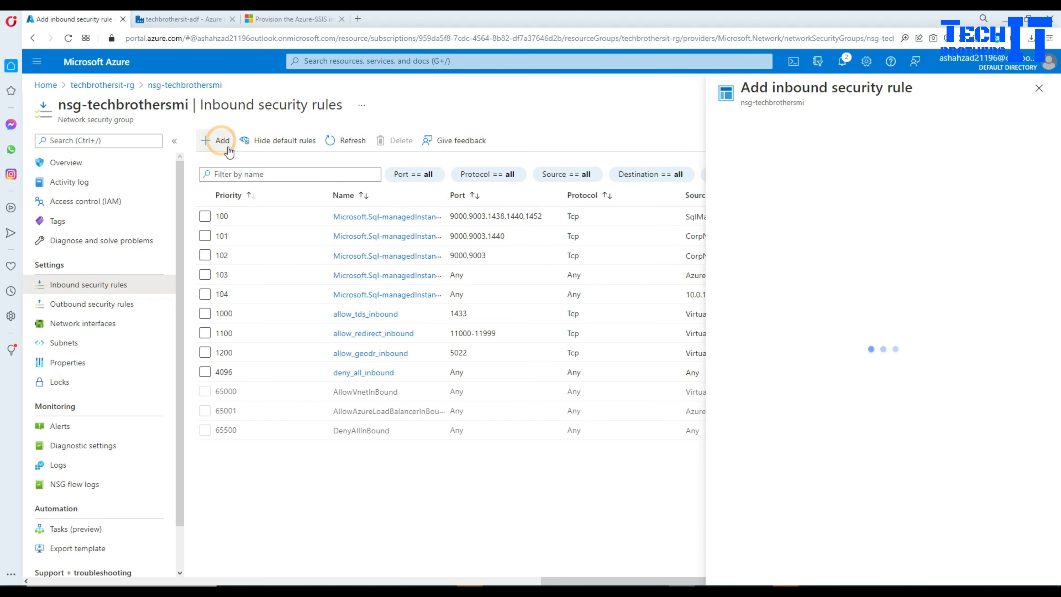
# - Create inbound rule Port_3342 allowing destination port 3342, then return to the portal home
pyautogui.moveTo(759, 314); pyautogui.dragTo(661, 322)
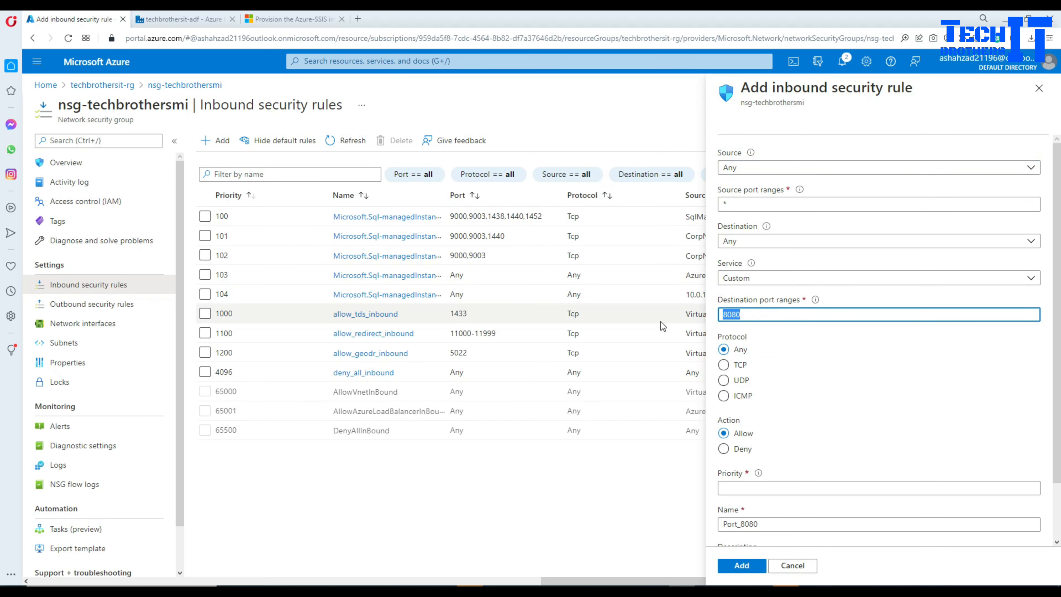
pyautogui.write('3342')
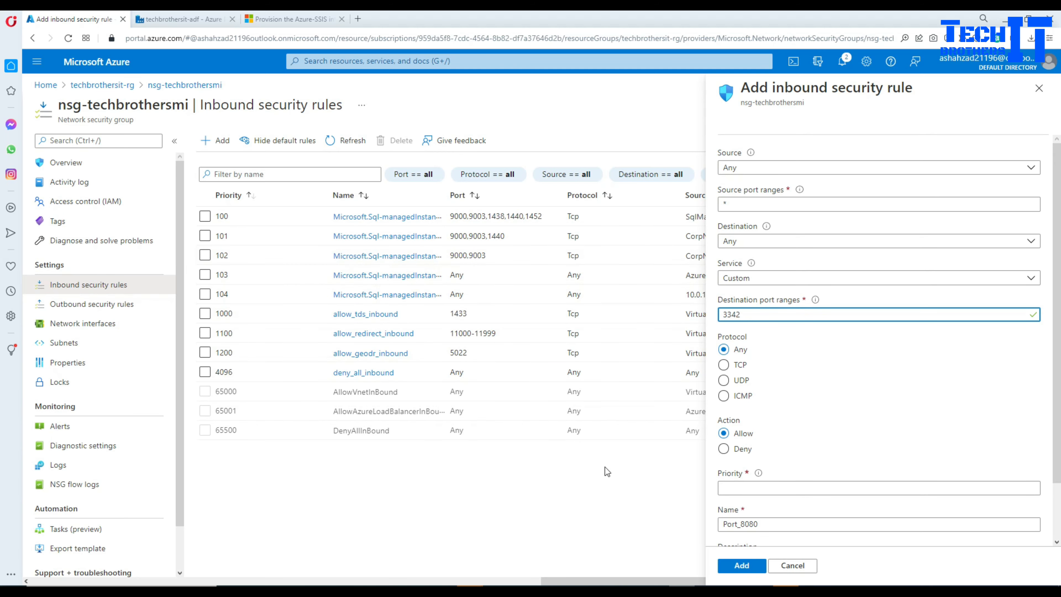
pyautogui.click(734, 487)
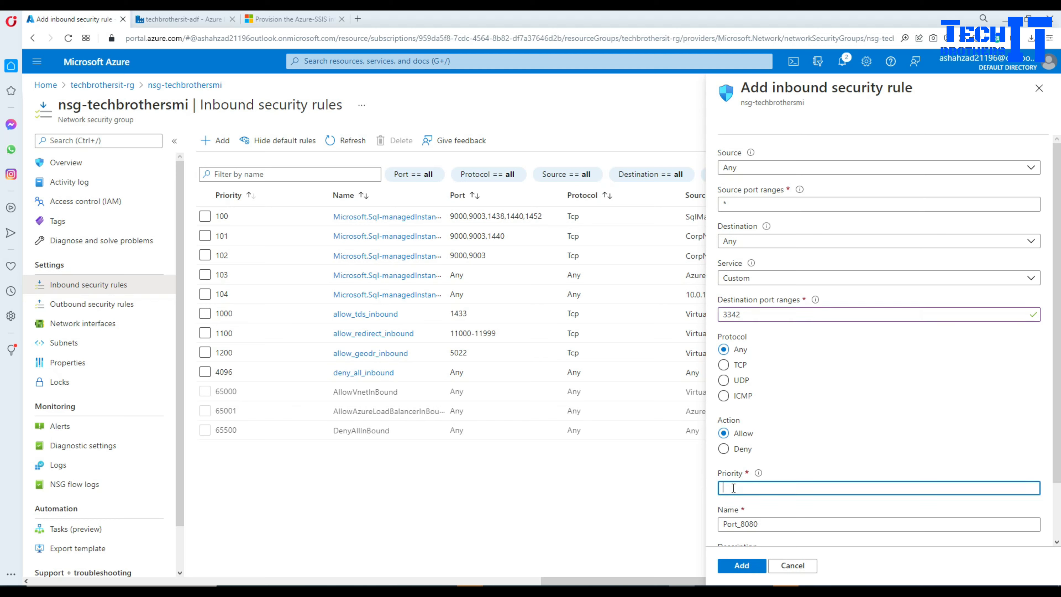
pyautogui.scroll(-2, 924, 404)
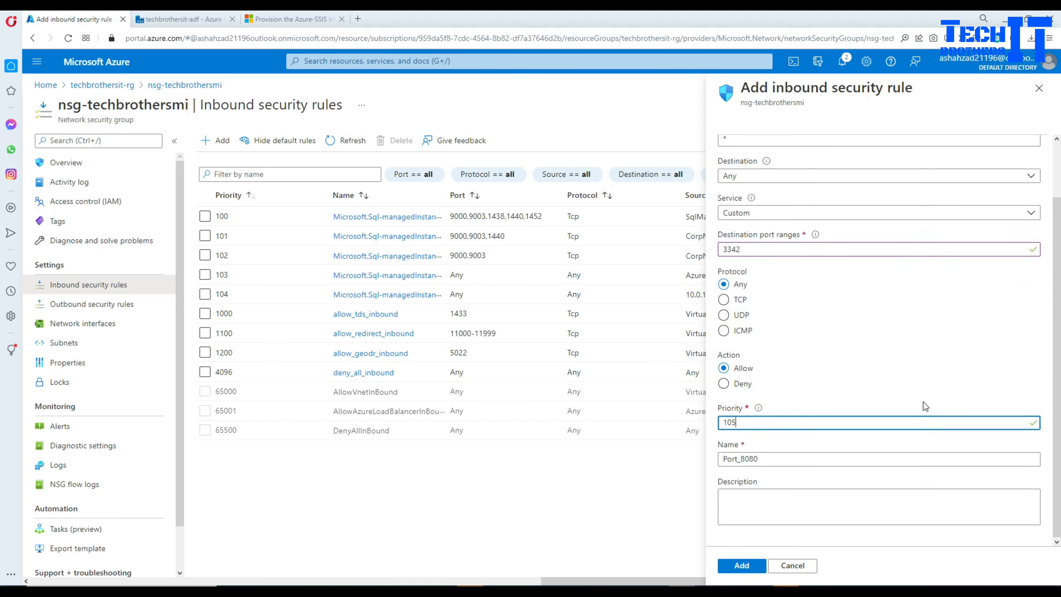
pyautogui.click(760, 459)
pyautogui.moveTo(761, 460); pyautogui.dragTo(746, 458)
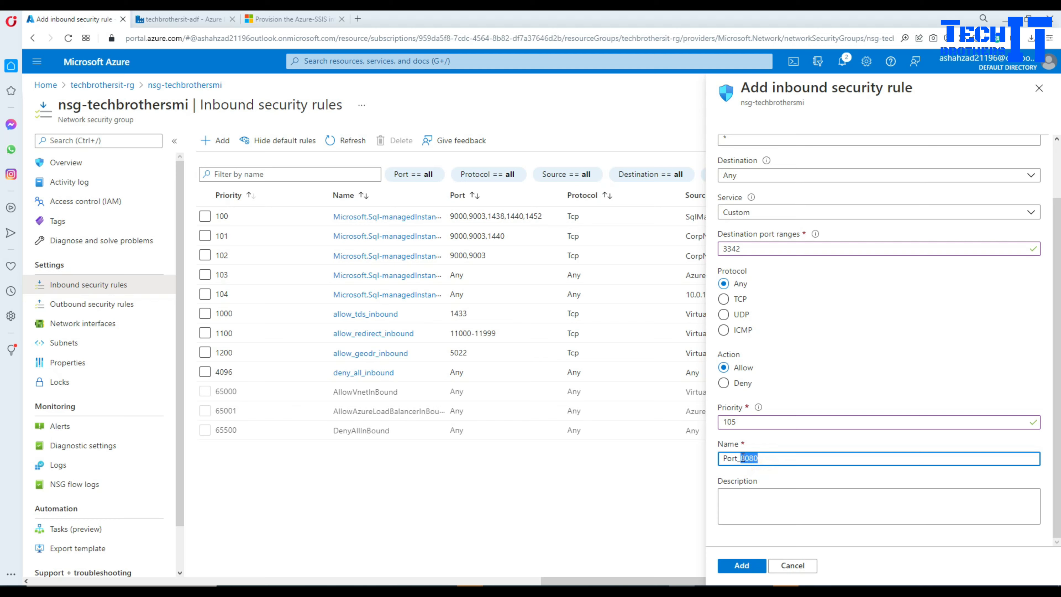
pyautogui.write('342')
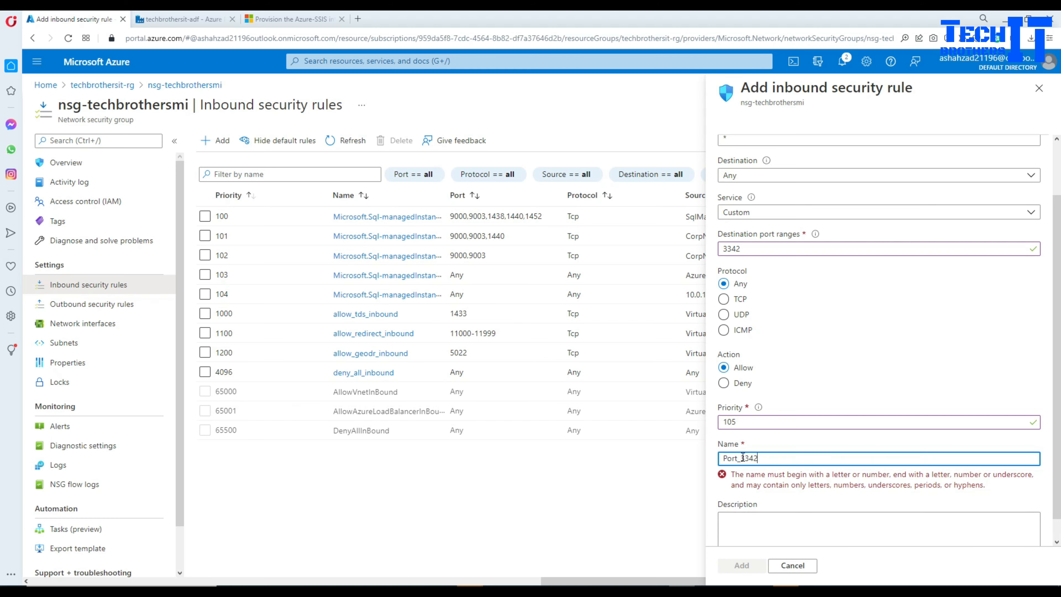
pyautogui.click(743, 565)
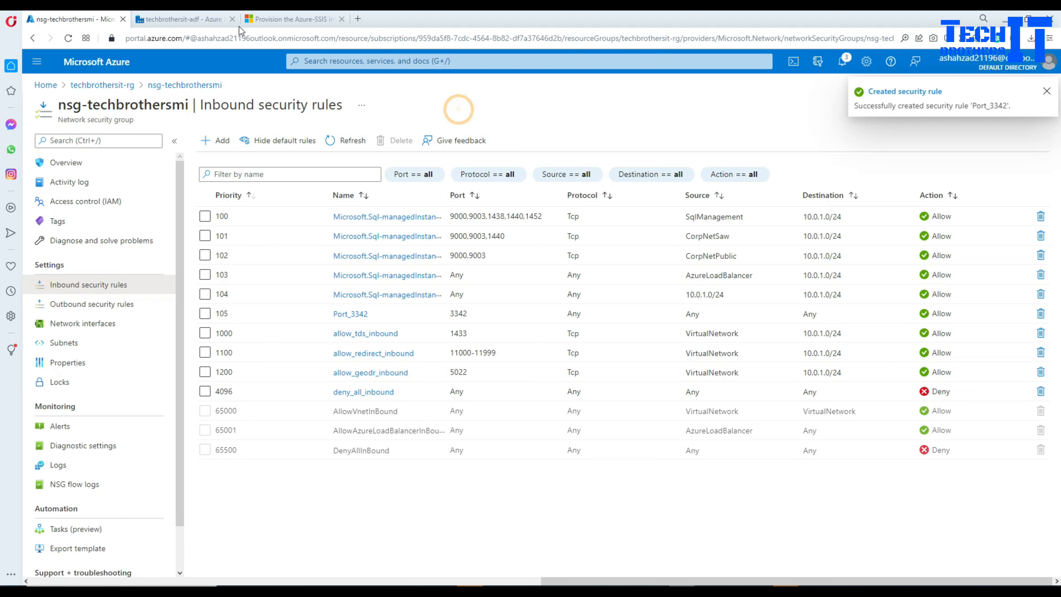
pyautogui.click(197, 19)
pyautogui.click(95, 20)
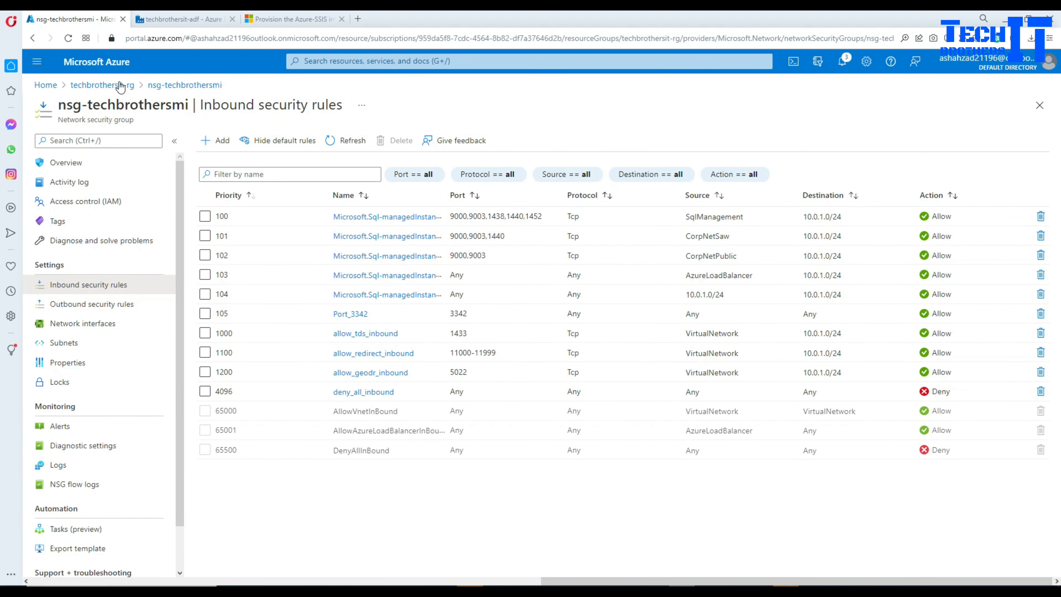
pyautogui.click(46, 86)
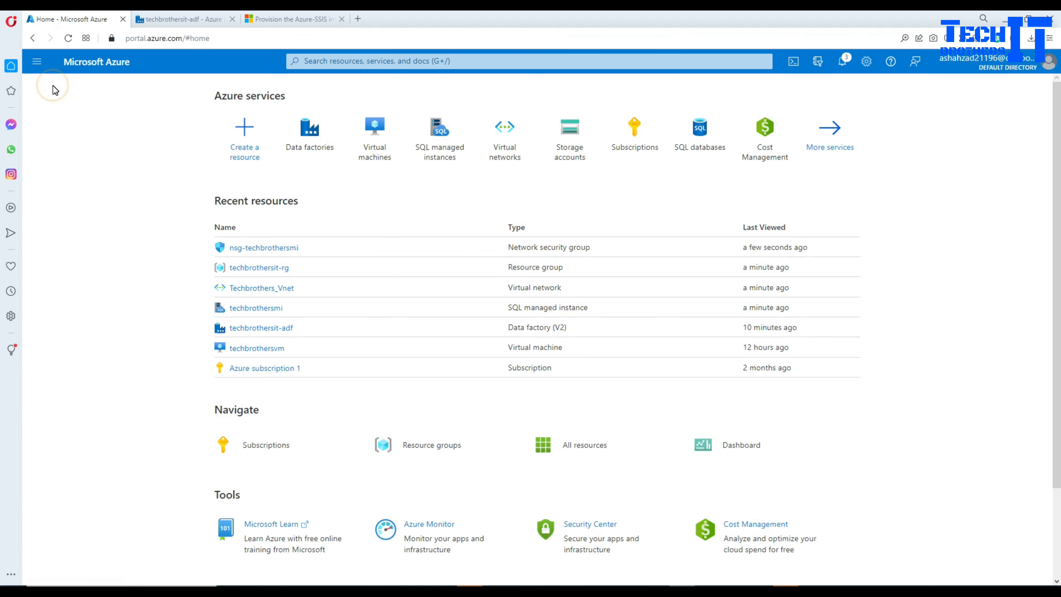
# - Enable and save the techbrothersmi public endpoint, copy its address, and retest lnk_mipkg
pyautogui.click(255, 308)
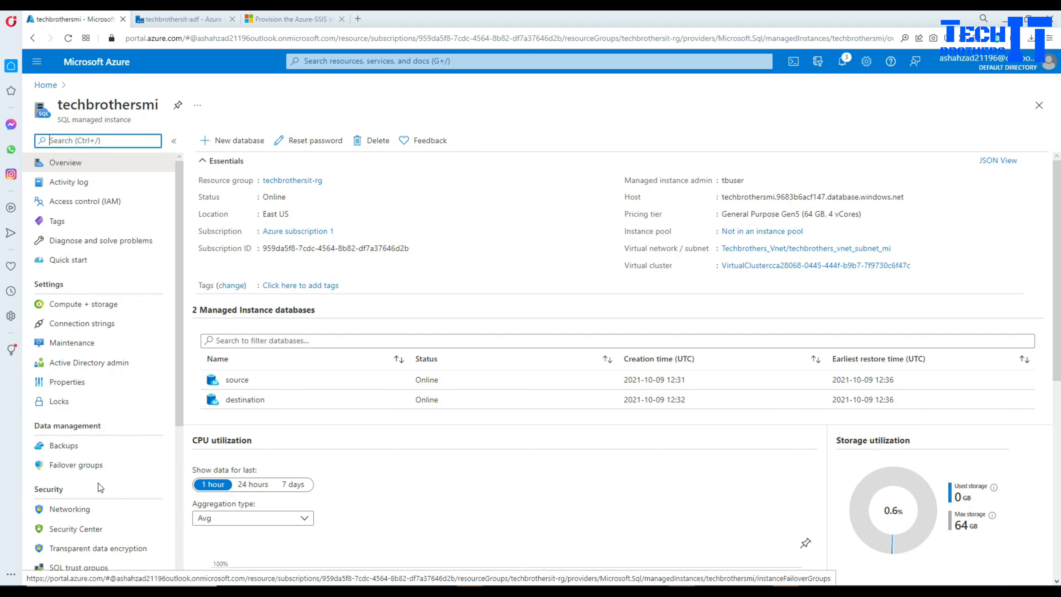
pyautogui.click(102, 512)
pyautogui.click(220, 239)
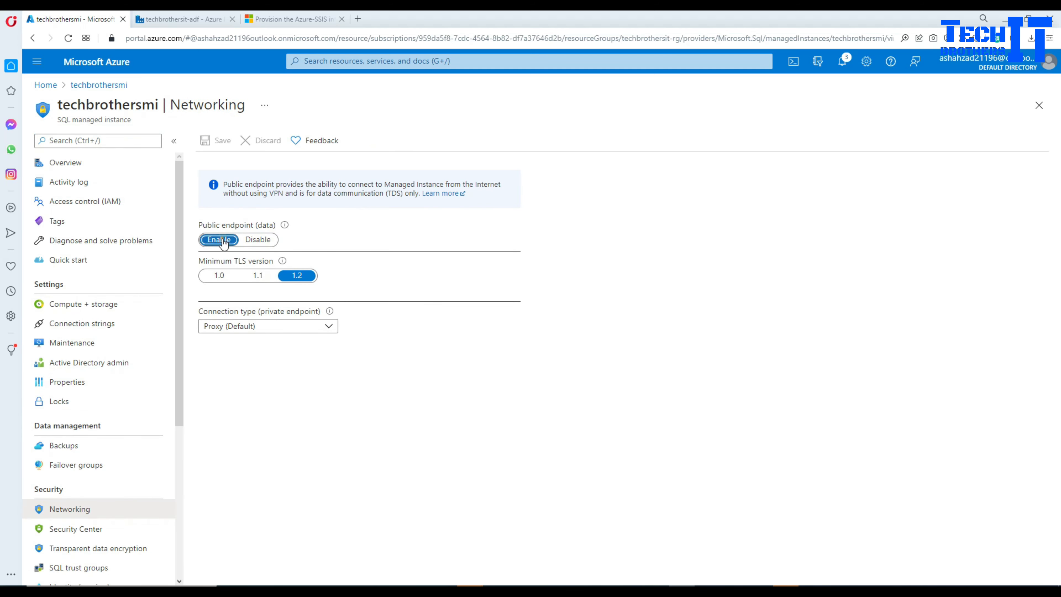
pyautogui.click(220, 141)
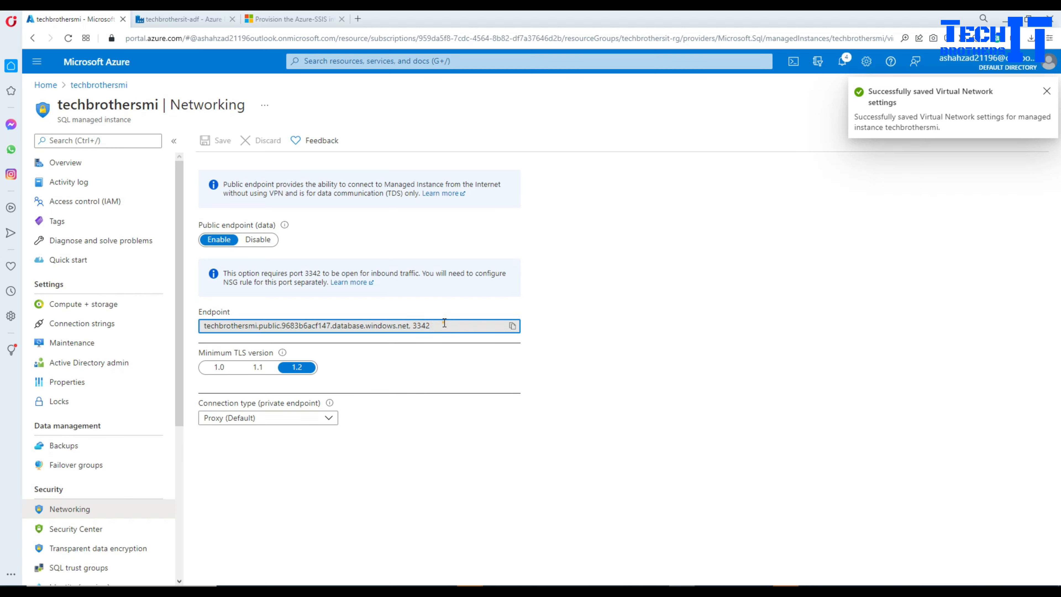
pyautogui.click(513, 331)
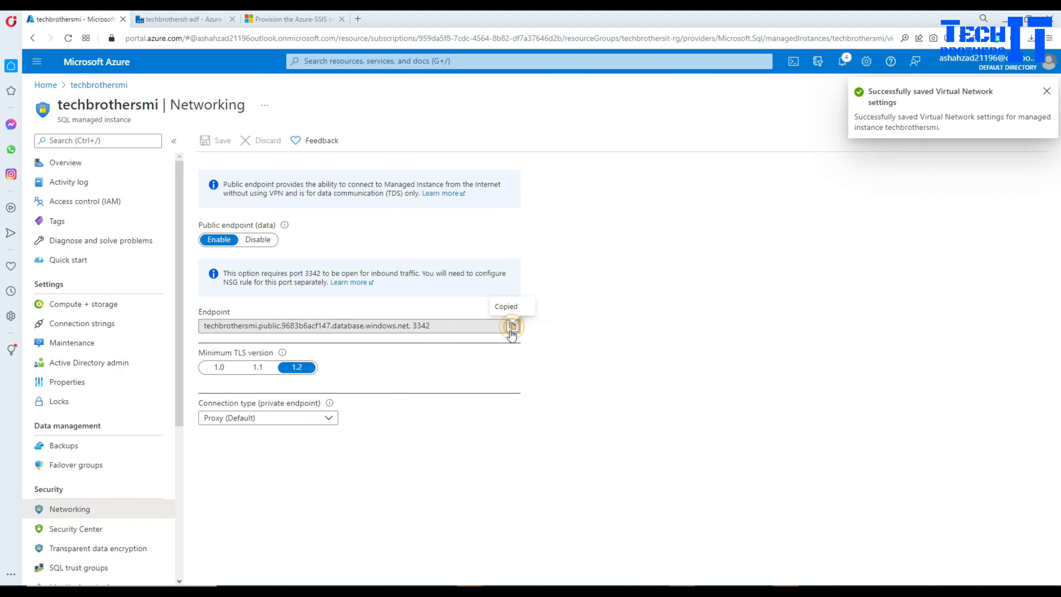
pyautogui.click(177, 19)
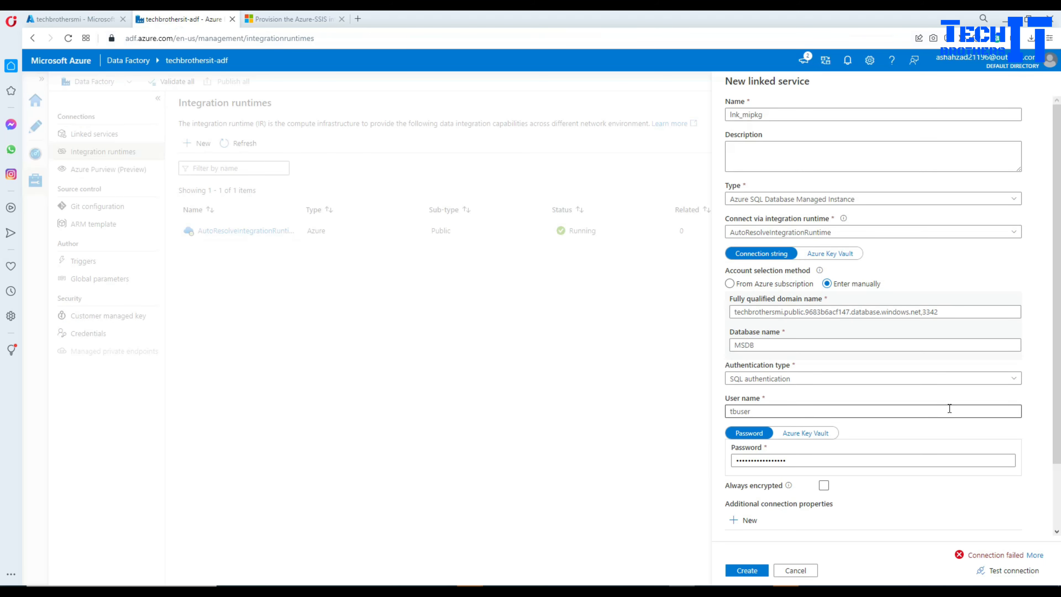
pyautogui.click(1020, 572)
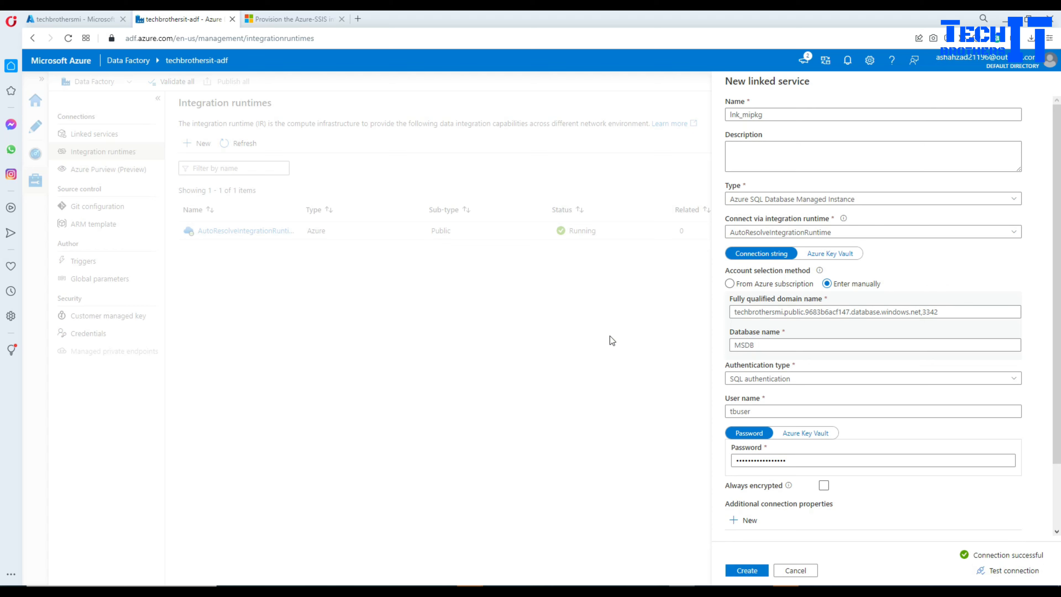
# - Return to the new linked service form, create lnk_mipkg, and dismiss the confirmation
pyautogui.click(58, 24)
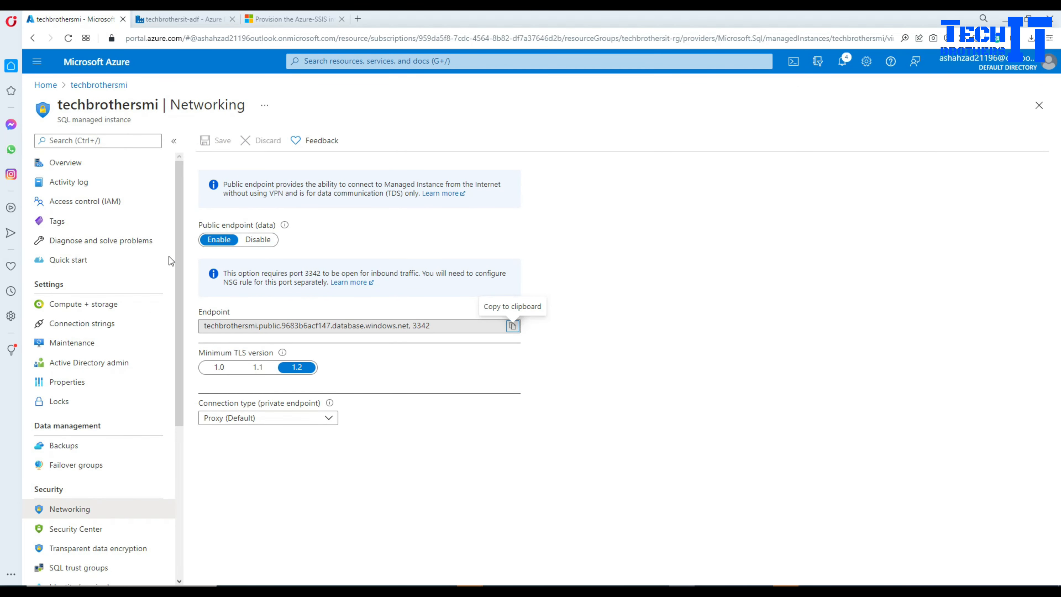
pyautogui.click(166, 22)
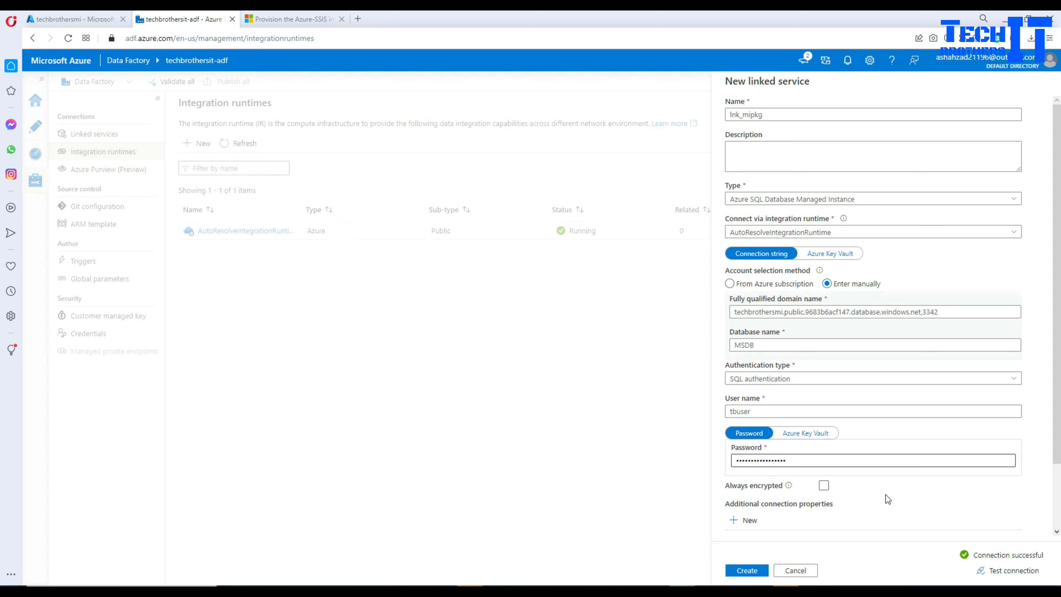
pyautogui.click(752, 574)
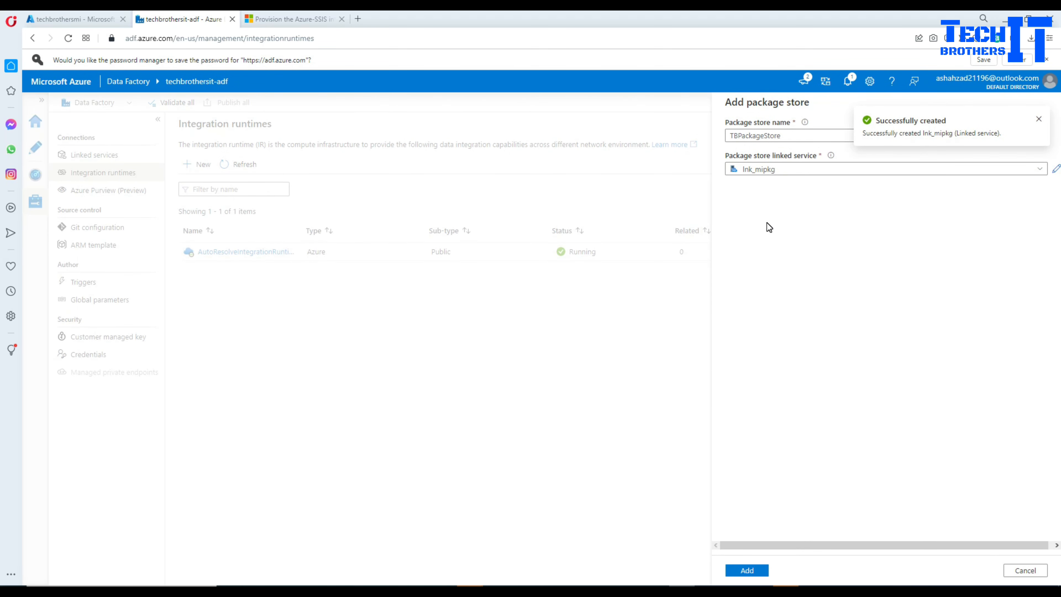
pyautogui.click(1039, 118)
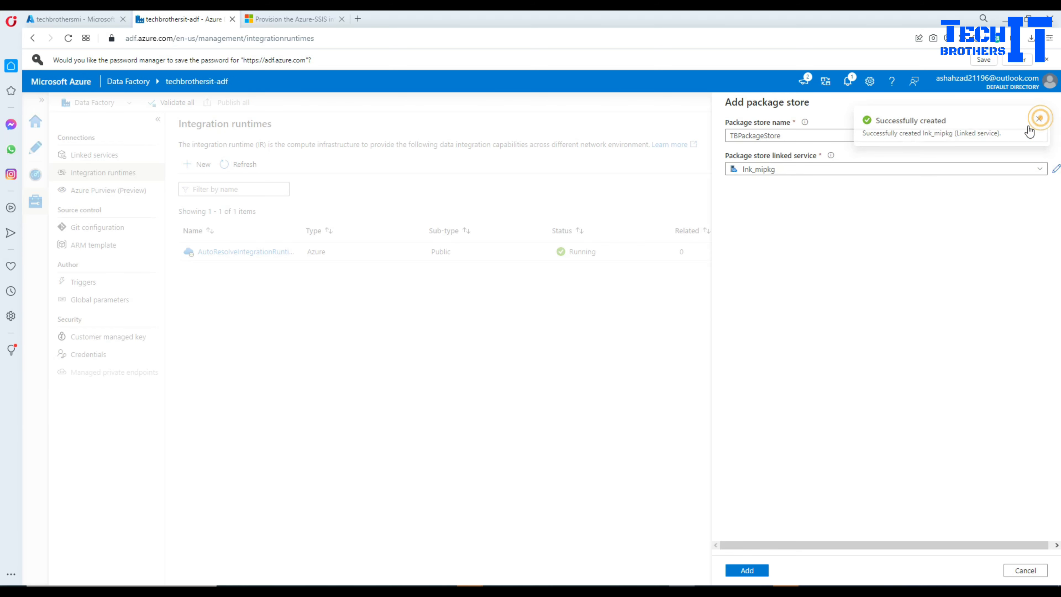
# - Add TBPackageStore as the runtime's package store and continue to advanced settings
pyautogui.click(748, 571)
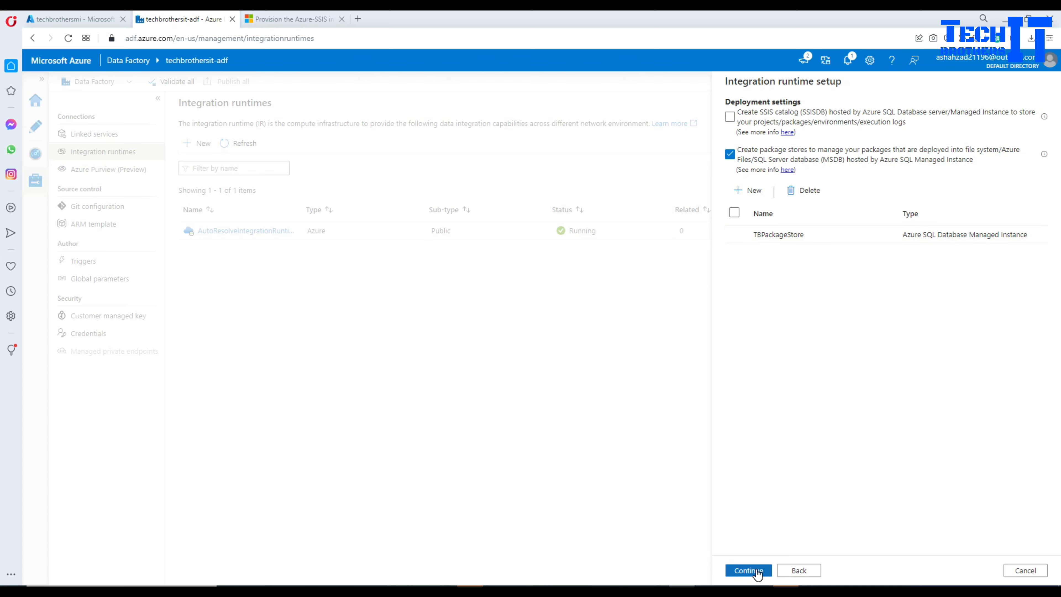
pyautogui.click(749, 571)
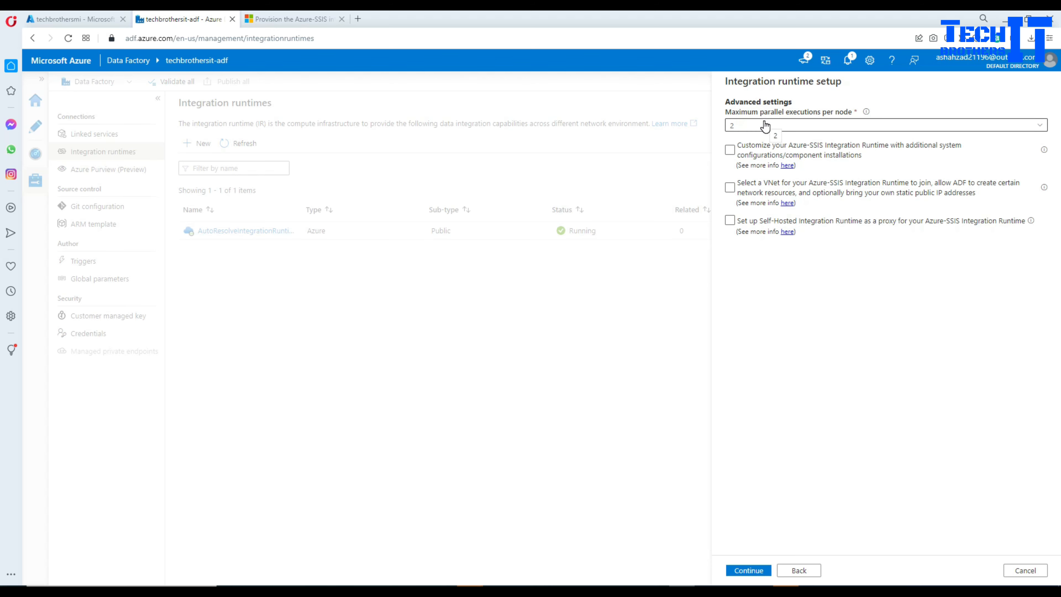
# - Keep Max parallel executions per node at 2
pyautogui.click(746, 126)
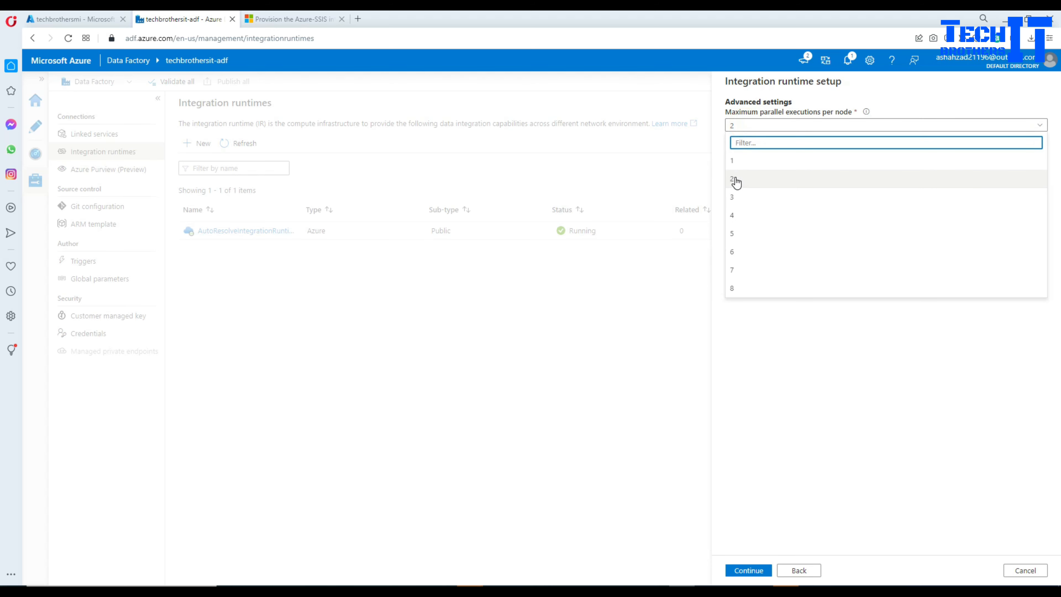
pyautogui.click(736, 182)
pyautogui.click(752, 188)
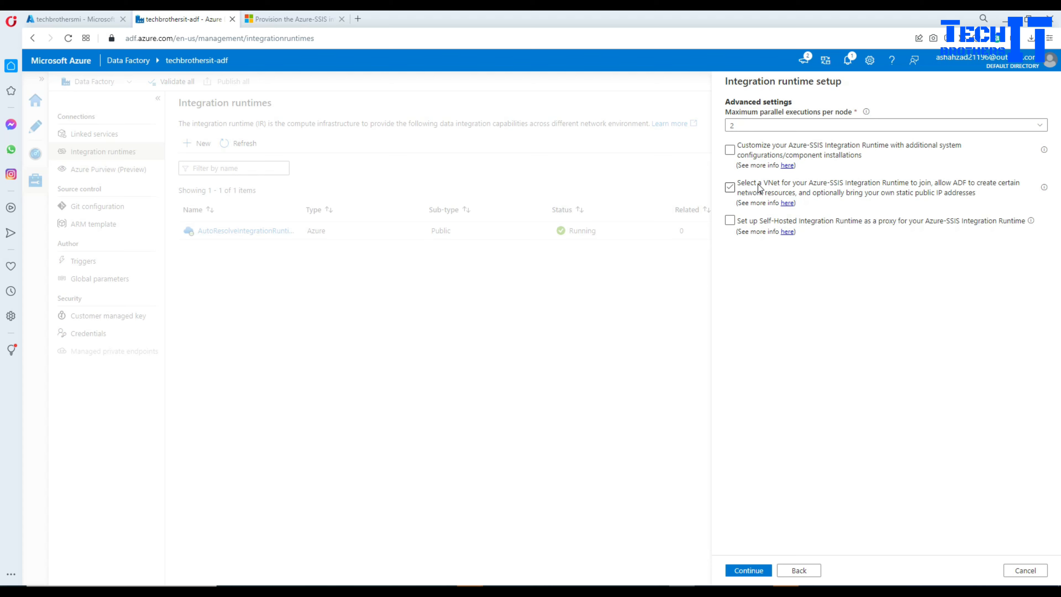
# - Join the runtime to the techbrothers_vnet_subnet_adf subnet, validate the VNet, and continue to the summary
pyautogui.click(734, 189)
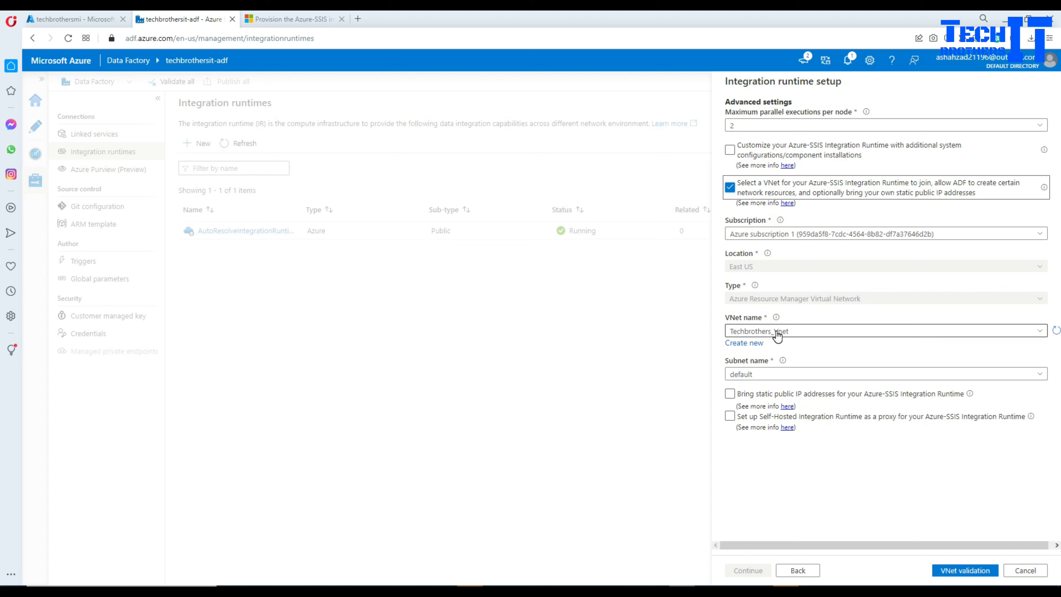
pyautogui.click(760, 373)
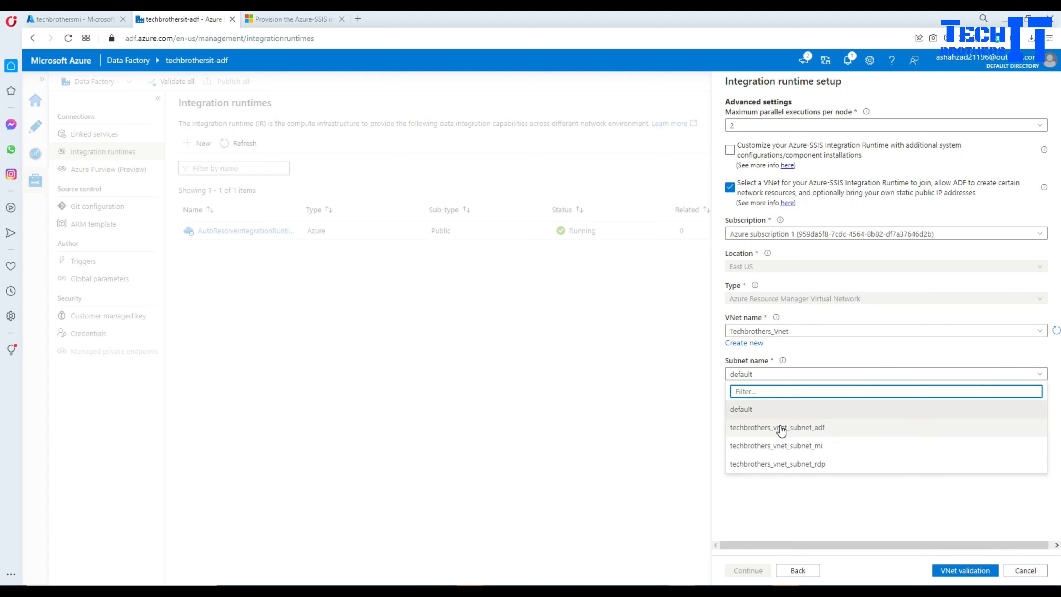
pyautogui.click(799, 430)
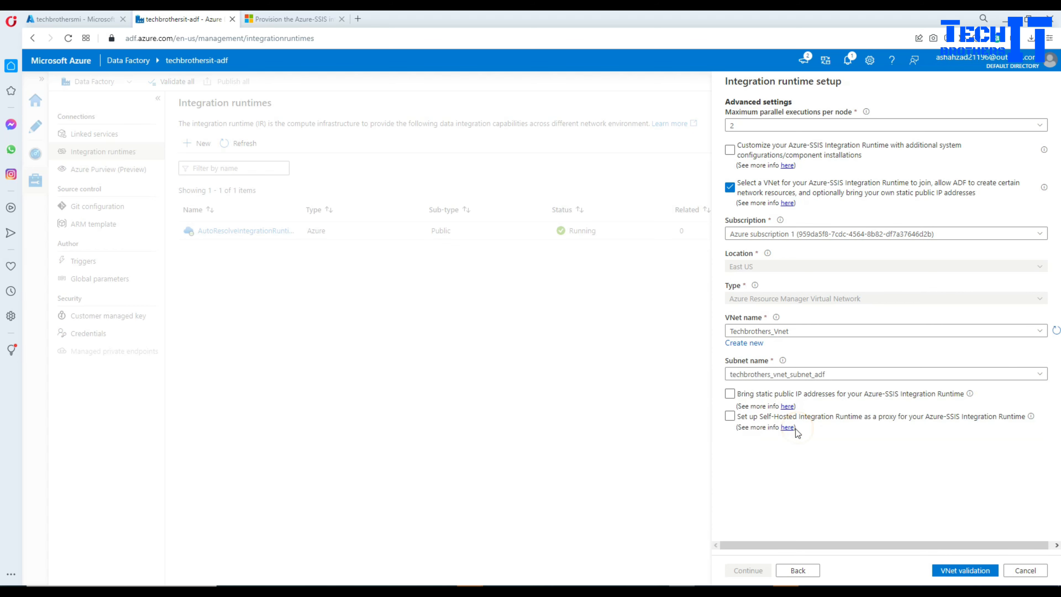
pyautogui.click(964, 576)
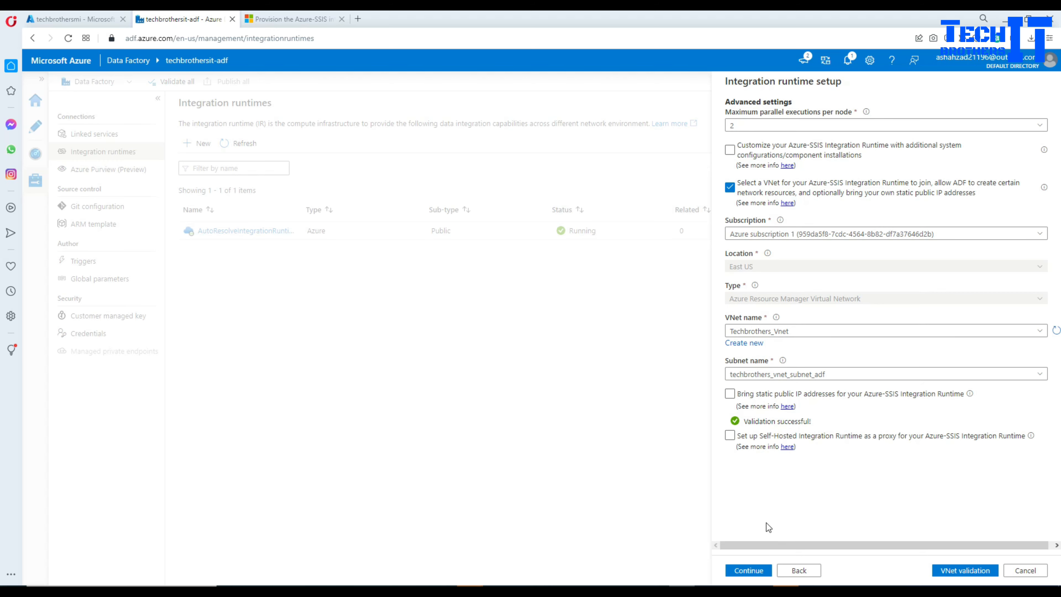
pyautogui.click(747, 571)
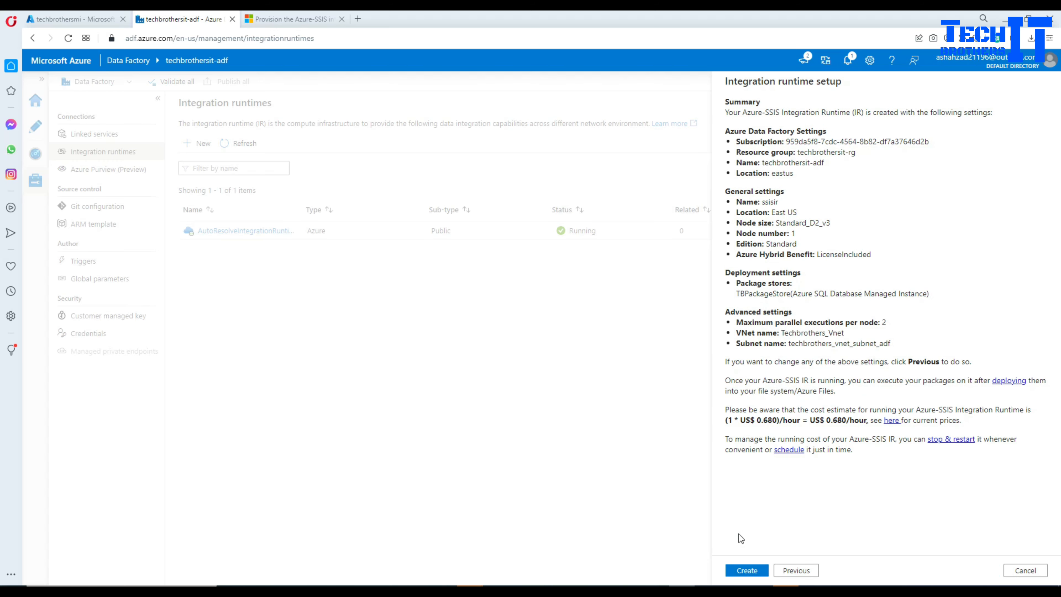
# - Create the ssisir Azure-SSIS runtime and refresh until it shows Running in East US
pyautogui.click(750, 573)
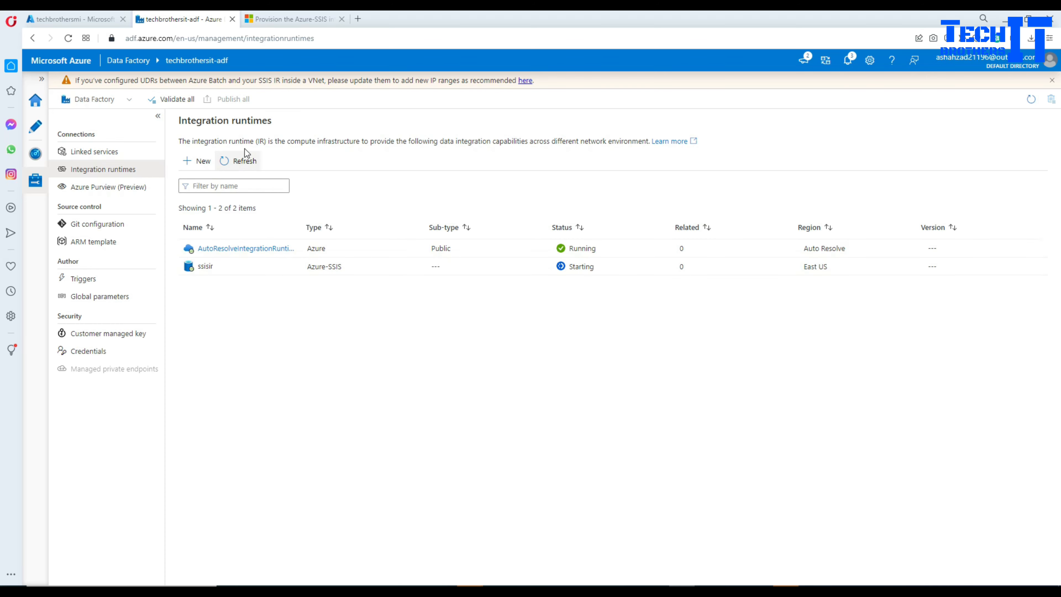
pyautogui.click(248, 166)
pyautogui.click(248, 166)
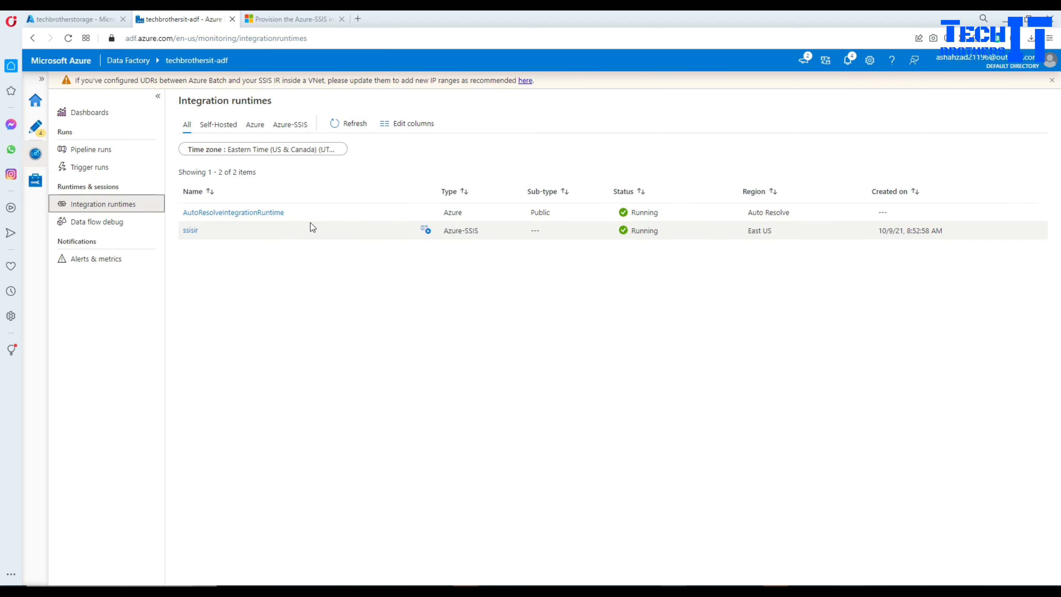
# - Review ssisir's details: Azure-SSIS type, East US, 2 cores, 8192MB memory, and VNet validation
pyautogui.click(190, 231)
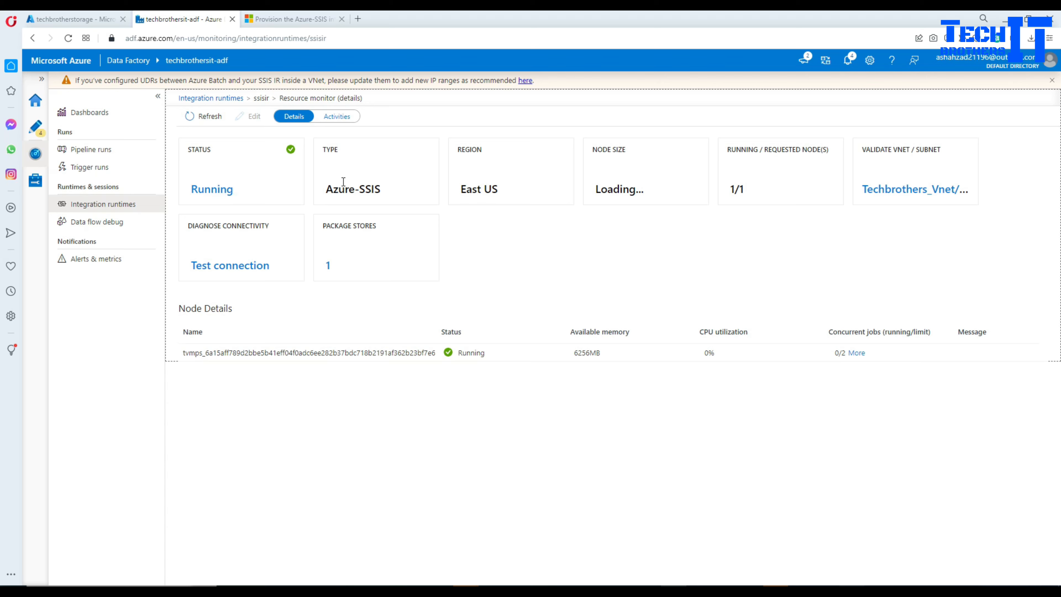
pyautogui.tripleClick(384, 190)
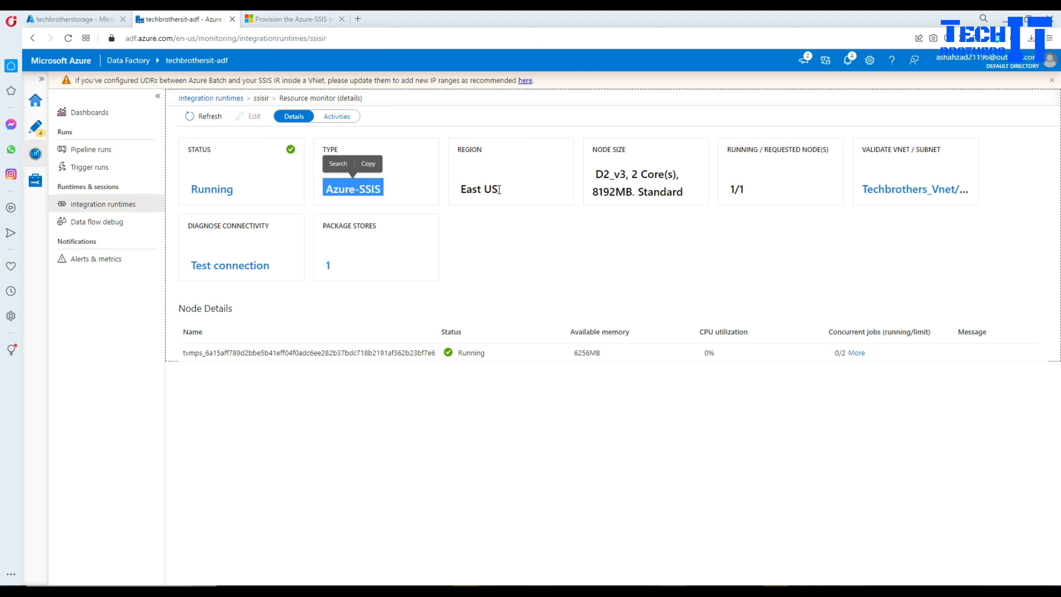
pyautogui.moveTo(498, 189); pyautogui.dragTo(465, 187)
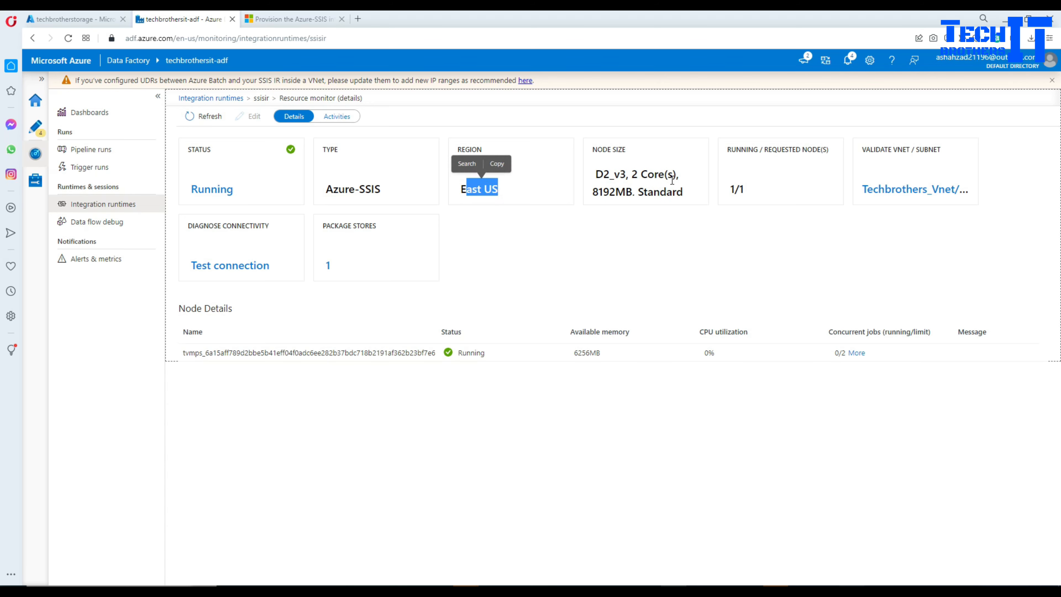
pyautogui.moveTo(635, 174); pyautogui.dragTo(692, 180)
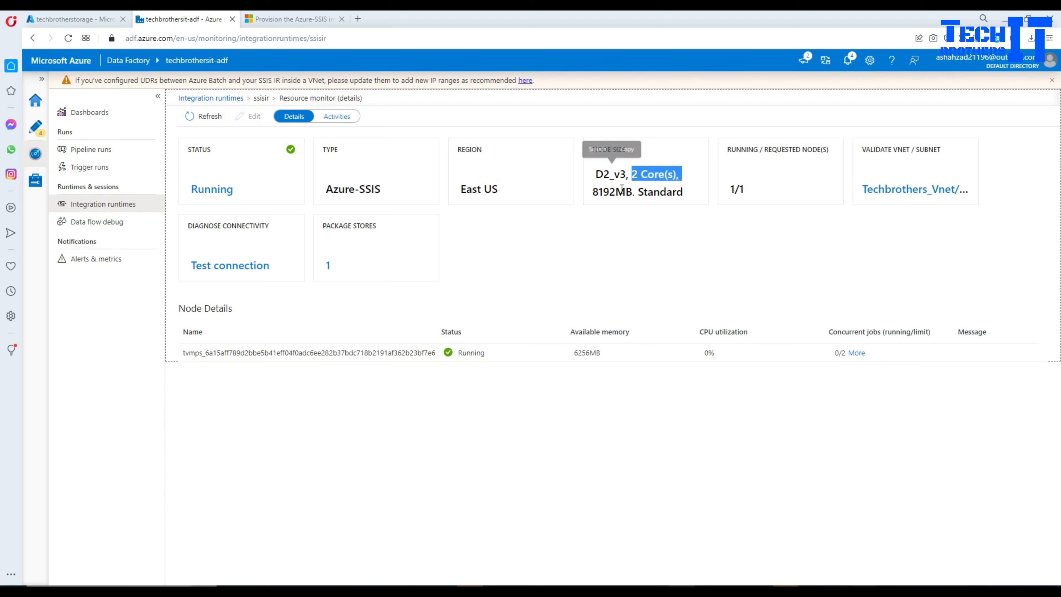
pyautogui.doubleClick(611, 193)
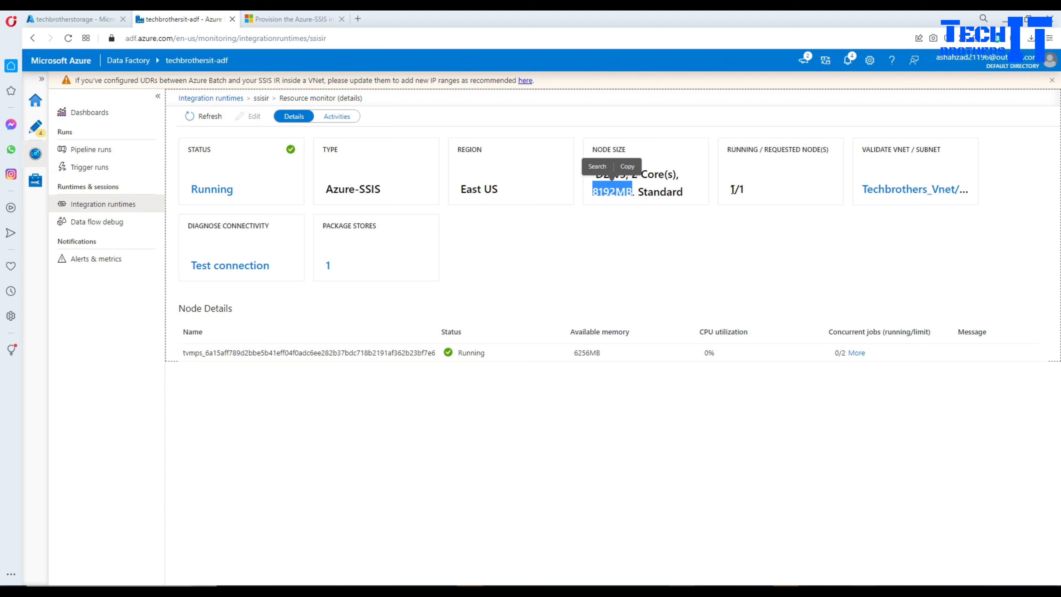
pyautogui.click(894, 193)
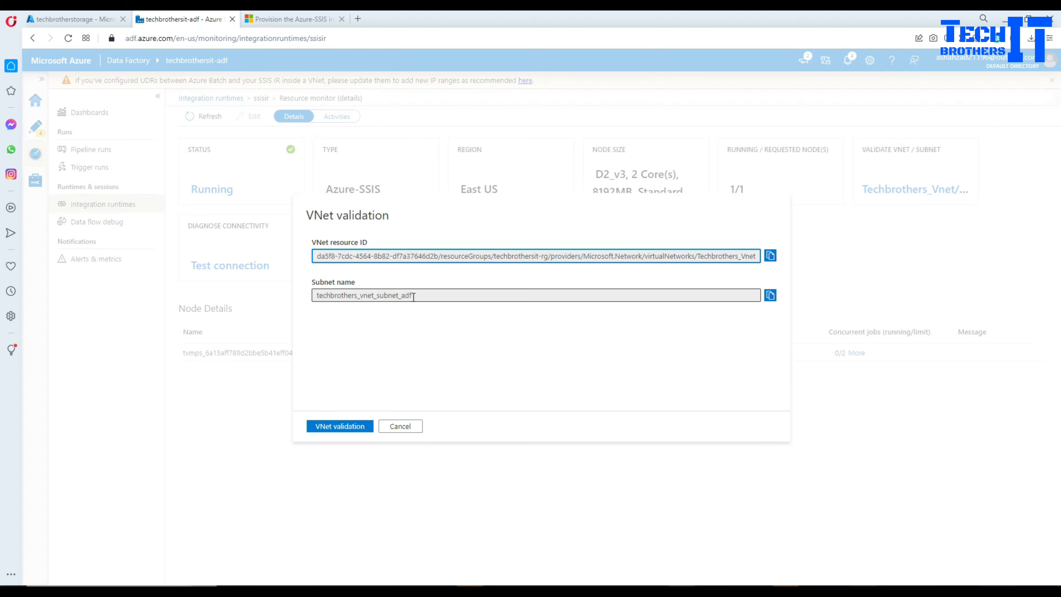
pyautogui.click(401, 427)
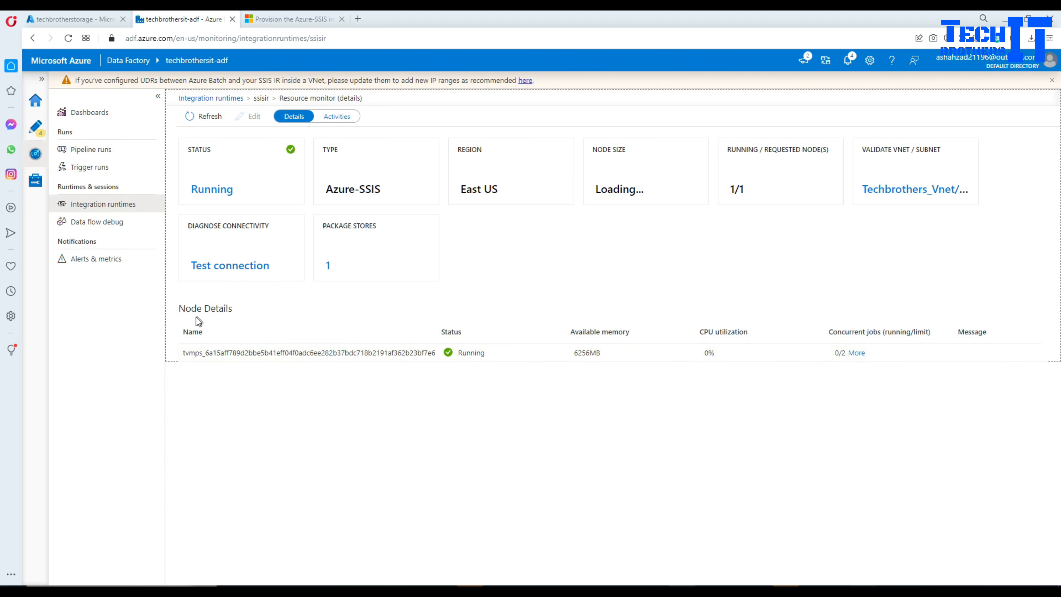
# - Open the package store's lnk_mipkg linked service, confirm database MSDB, and test its connection
pyautogui.click(328, 267)
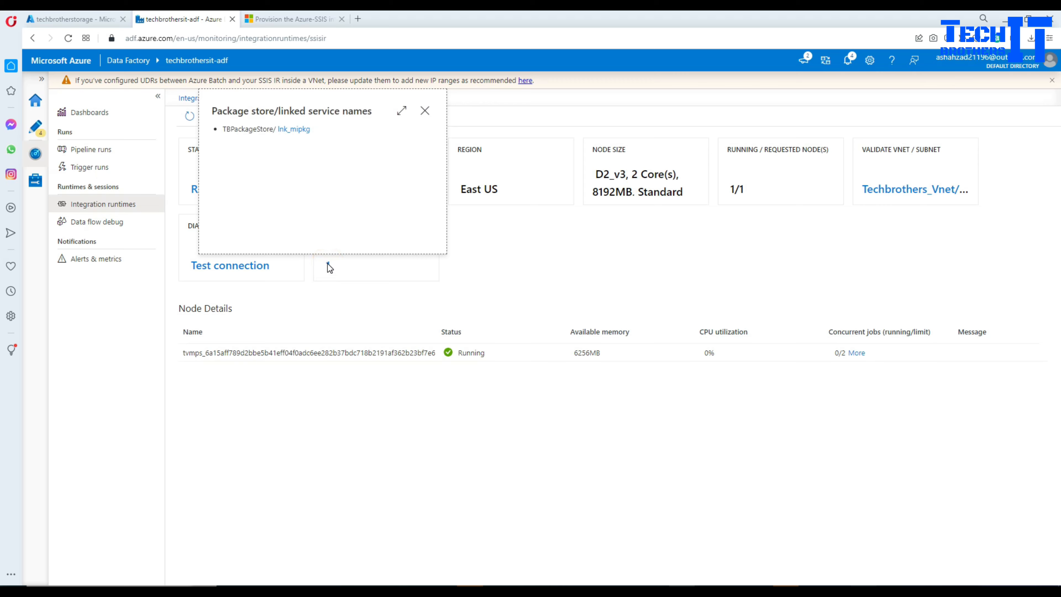
pyautogui.click(296, 131)
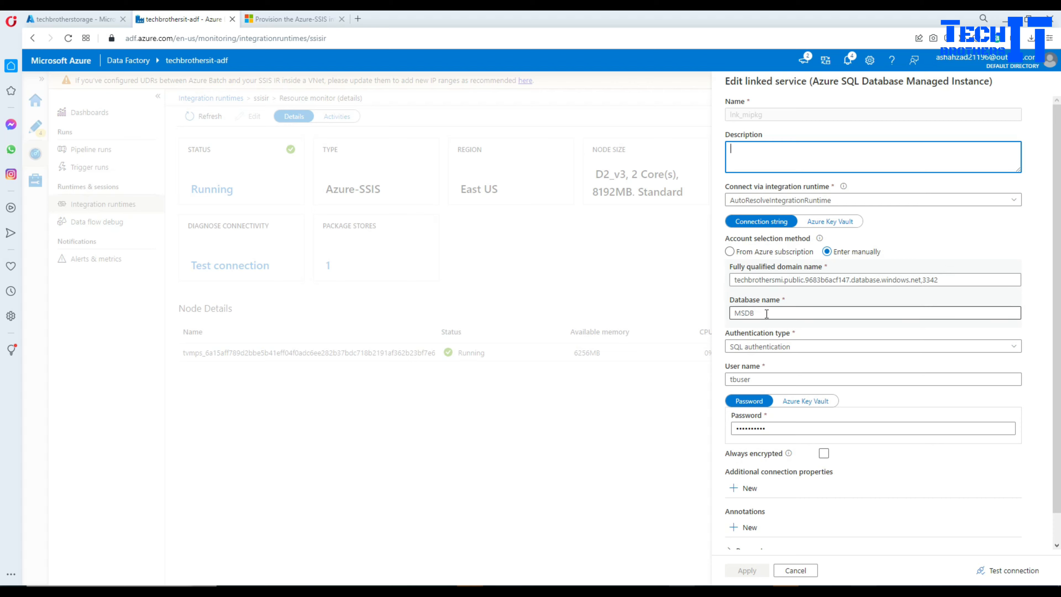
pyautogui.moveTo(758, 313); pyautogui.dragTo(729, 313)
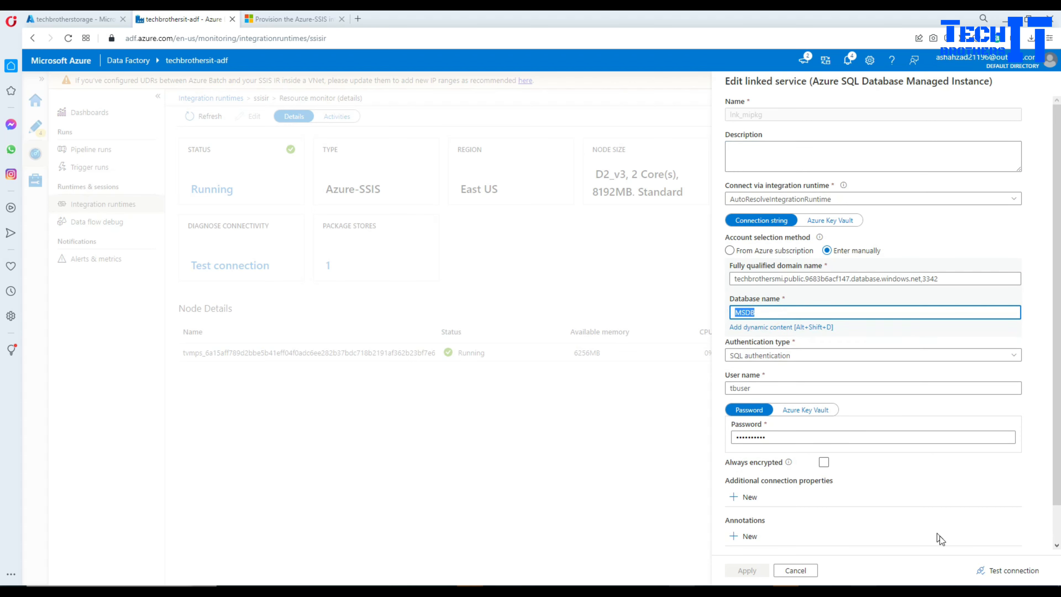
pyautogui.click(1010, 571)
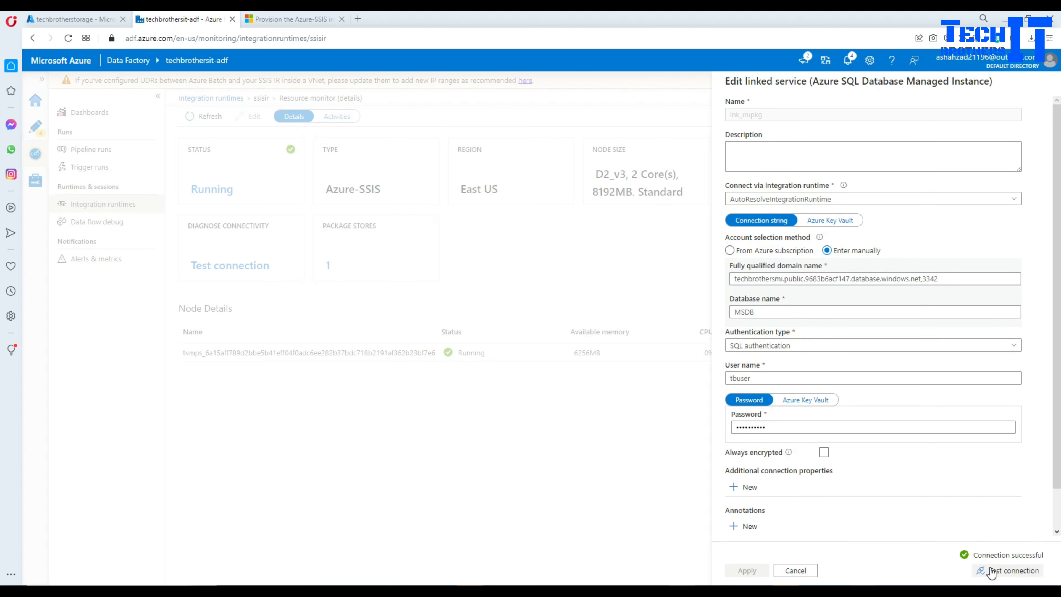
pyautogui.click(808, 571)
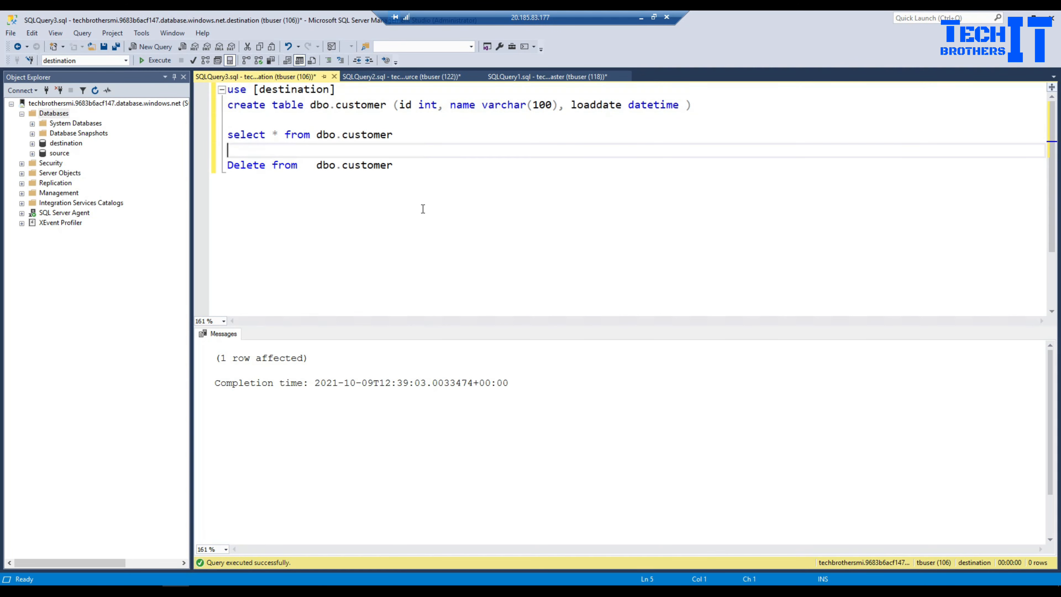
# - In Object Explorer, start a new Azure-SSIS Integration Runtime connection
pyautogui.moveTo(148, 587)
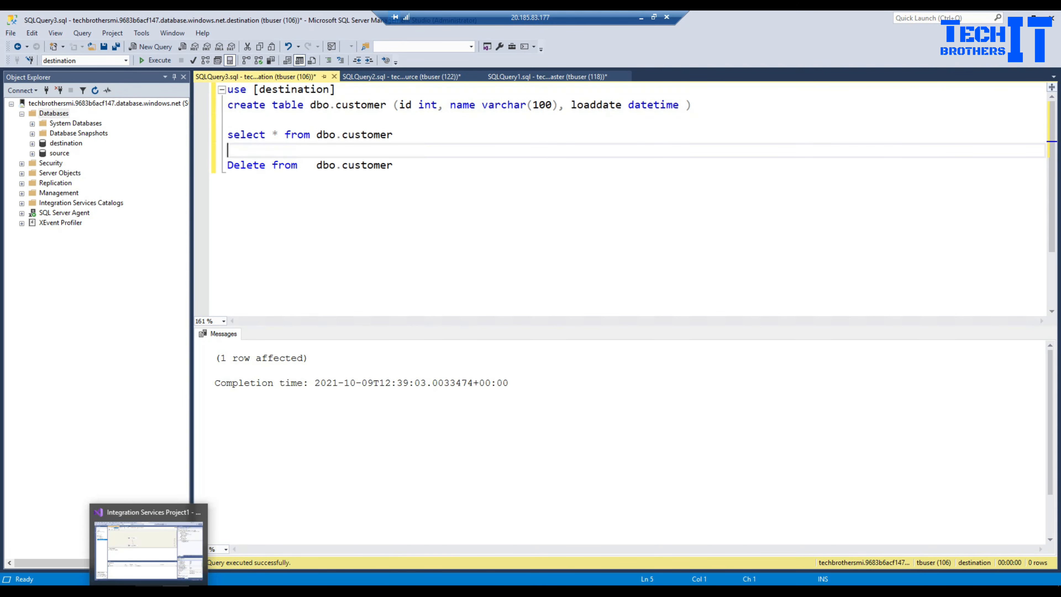
pyautogui.click(107, 250)
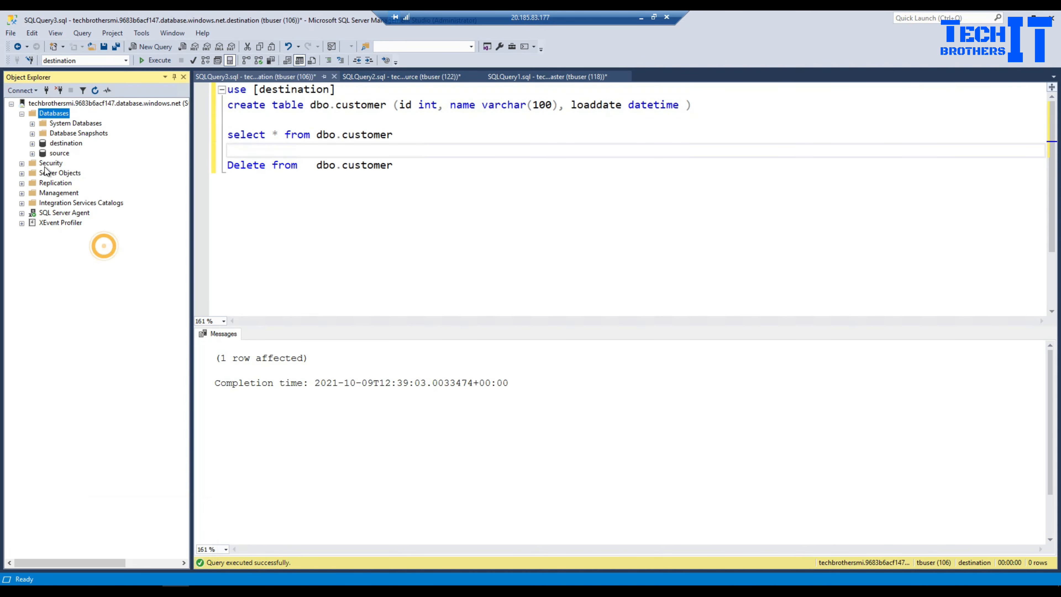
pyautogui.click(21, 114)
pyautogui.click(47, 103)
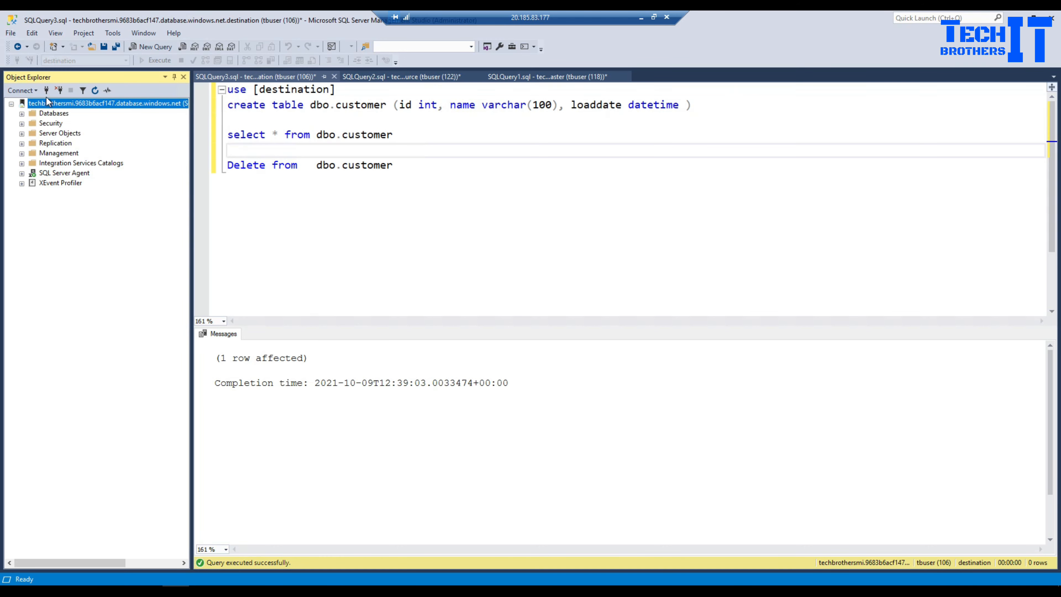
pyautogui.click(22, 91)
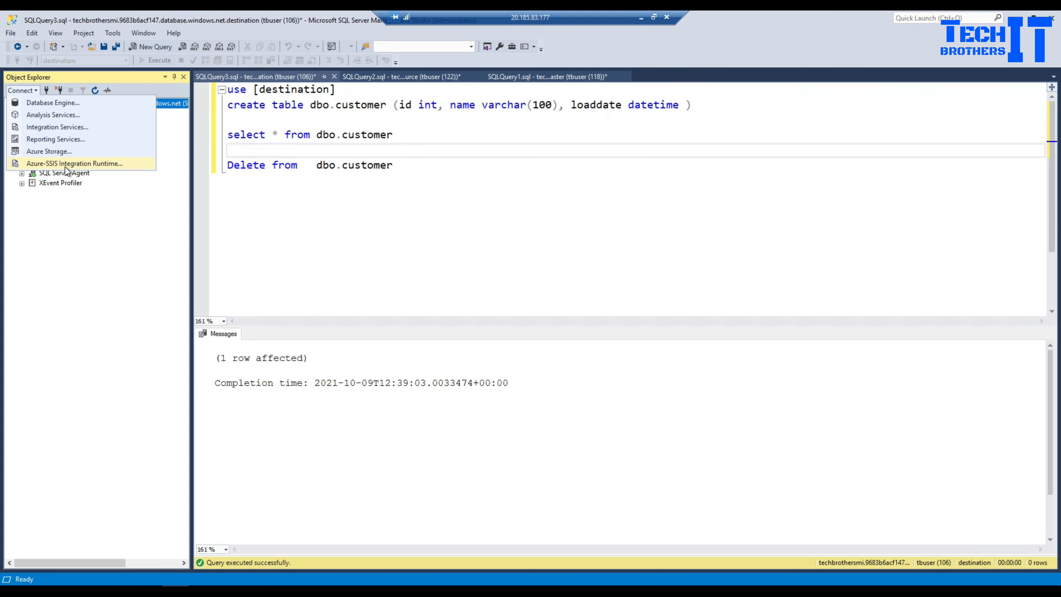
pyautogui.click(75, 164)
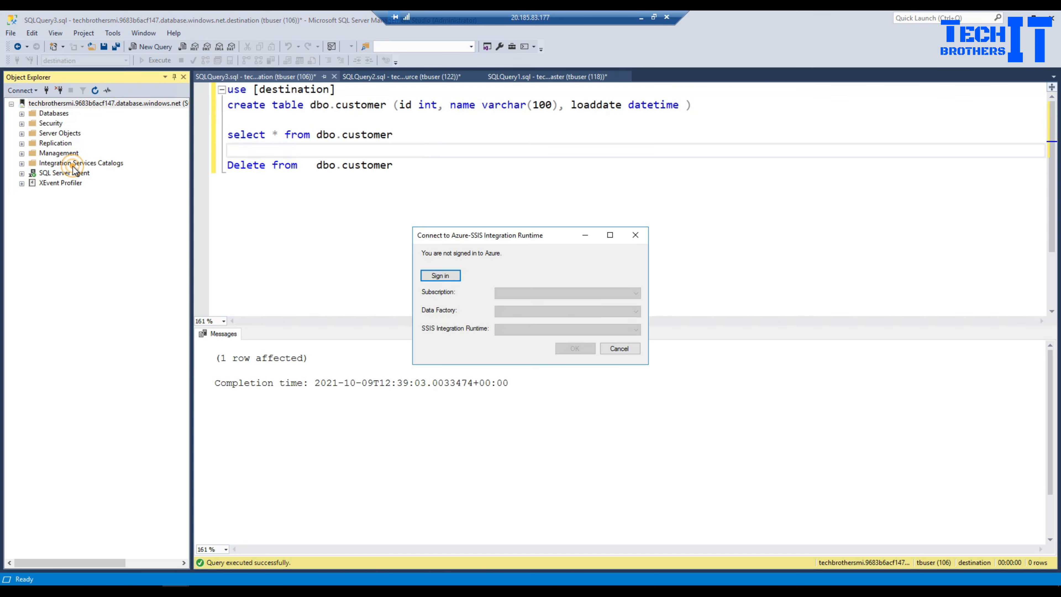
# - Sign in and connect to runtime ssisir in Azure subscription 1's techbrothersit-adf factory
pyautogui.click(441, 276)
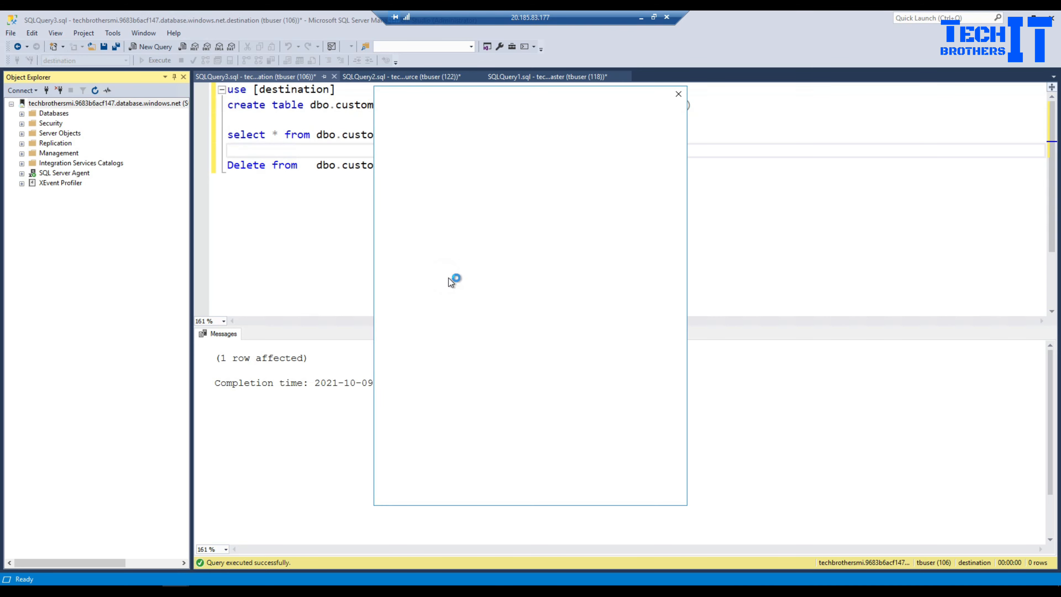
pyautogui.write('a')
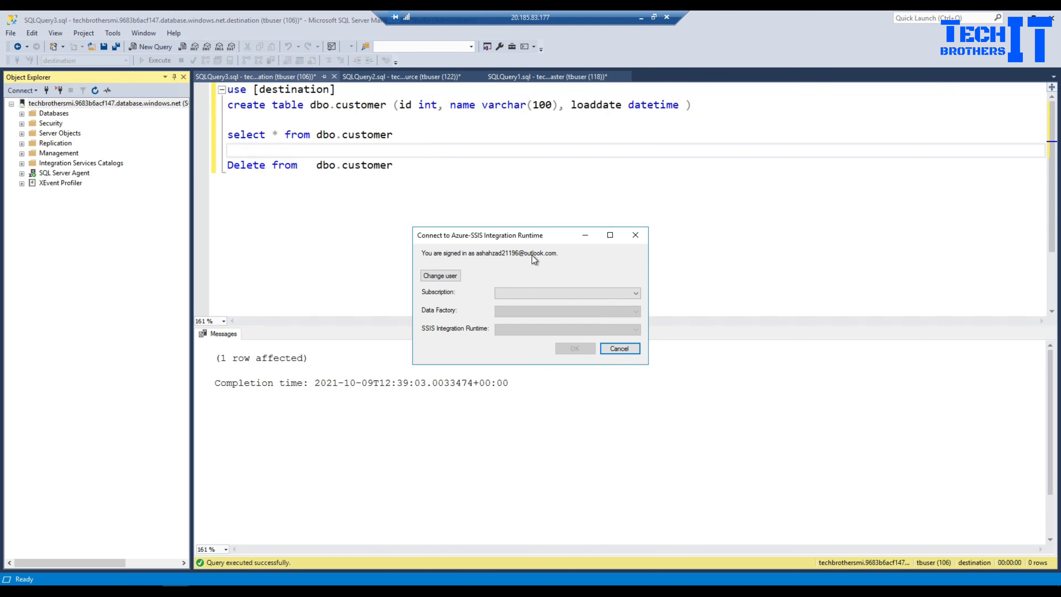
pyautogui.click(526, 295)
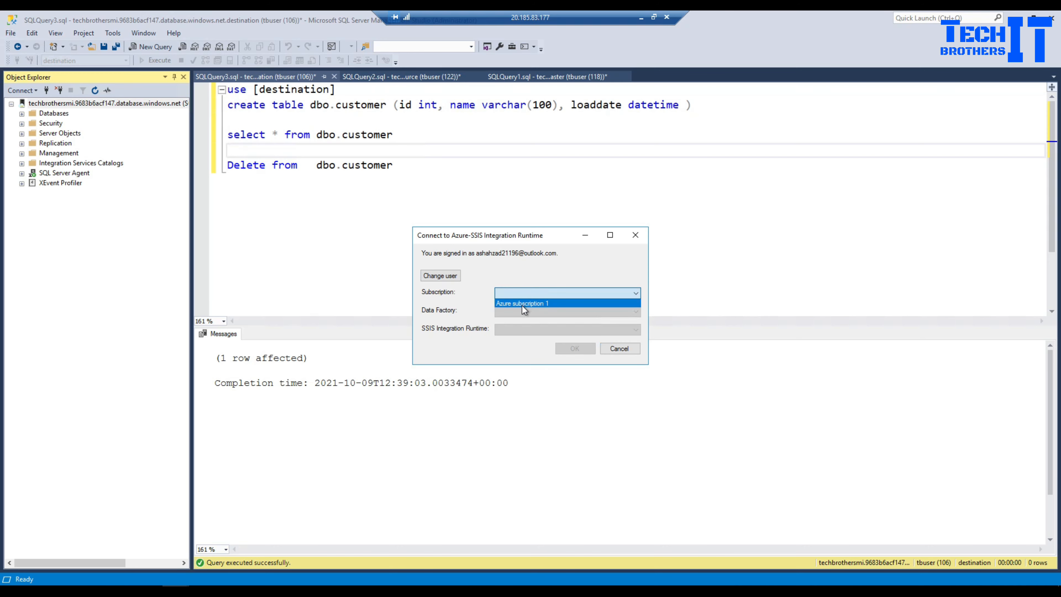
pyautogui.click(540, 307)
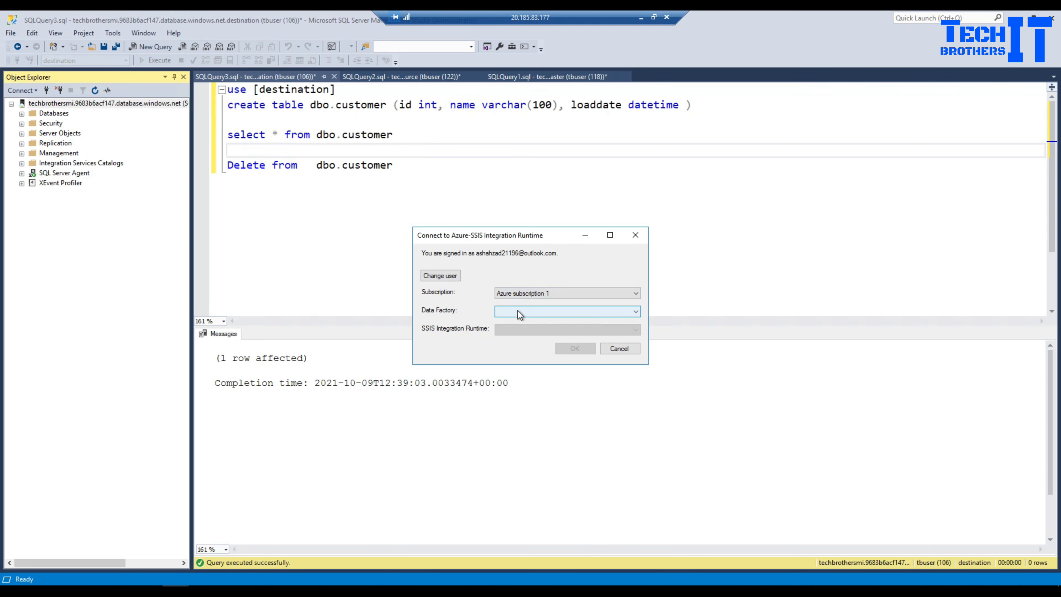
pyautogui.click(519, 316)
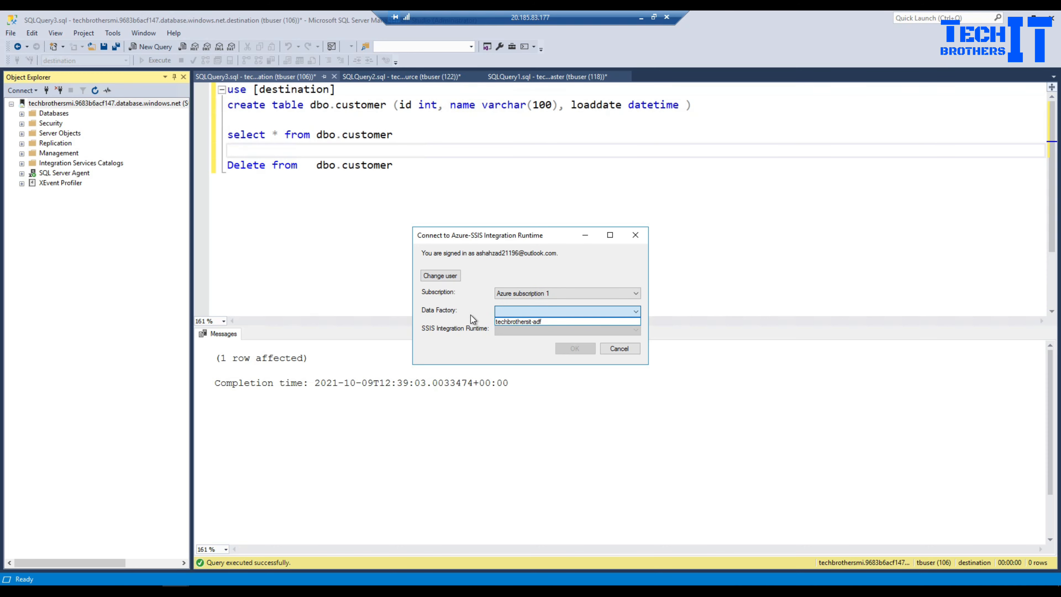
pyautogui.click(508, 322)
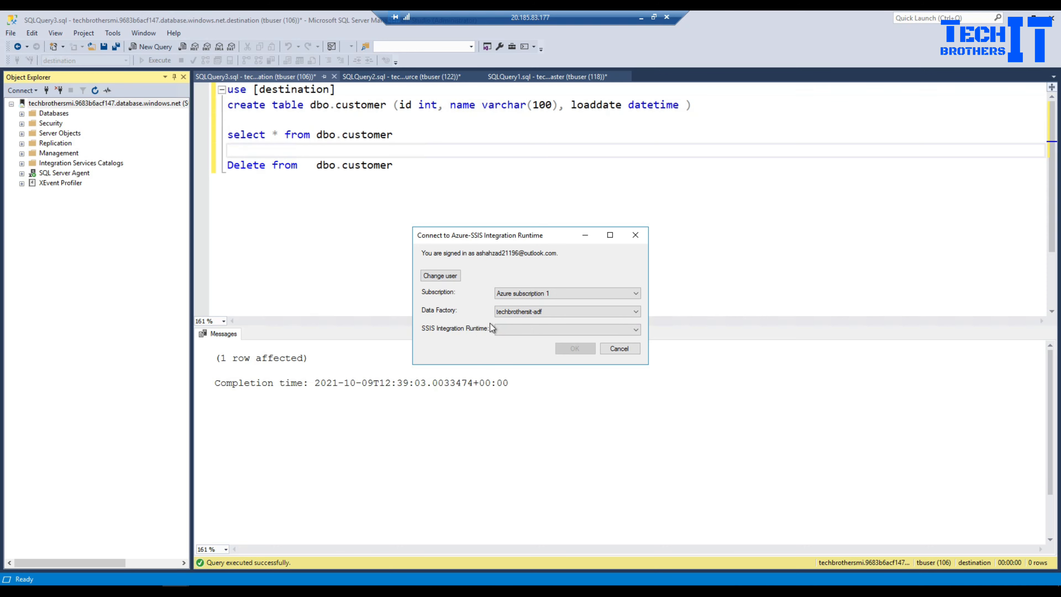
pyautogui.click(504, 330)
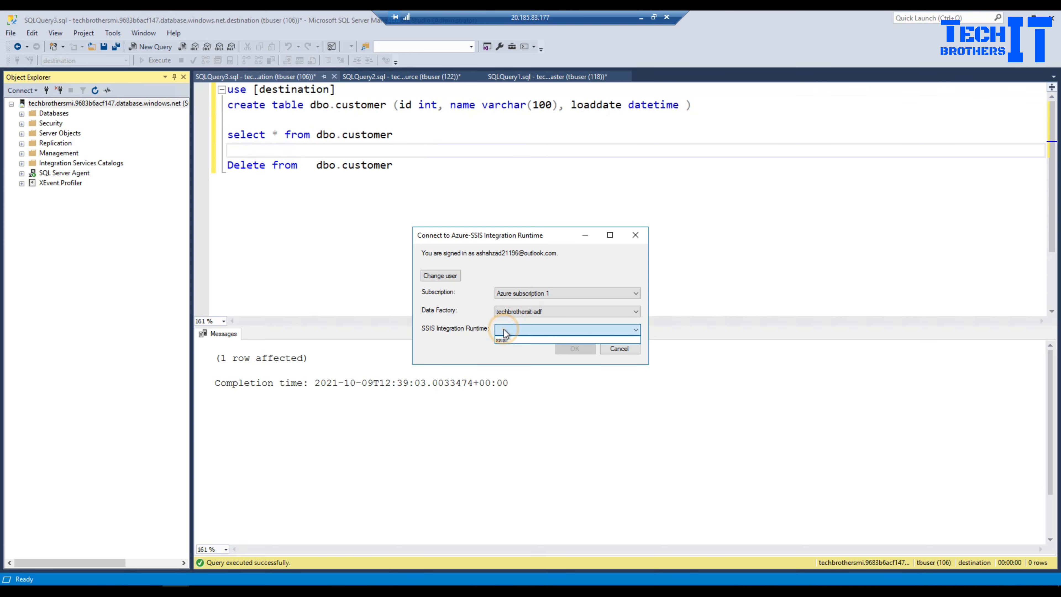
pyautogui.click(512, 340)
pyautogui.click(575, 349)
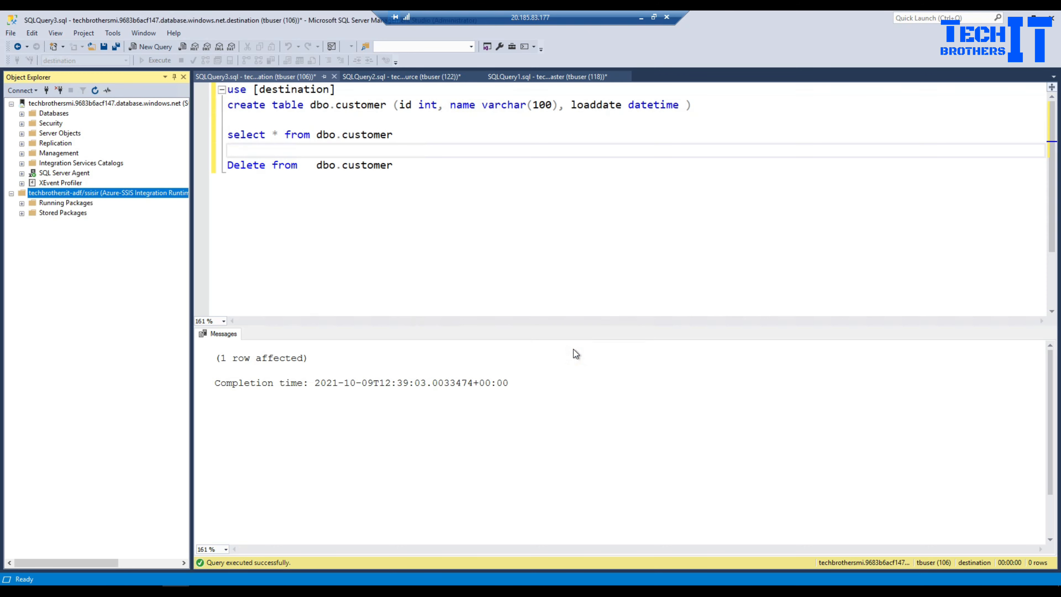
pyautogui.click(22, 203)
# - Expand Stored Packages and TBPackageStore, entering the SQL login credentials when prompted
pyautogui.click(67, 204)
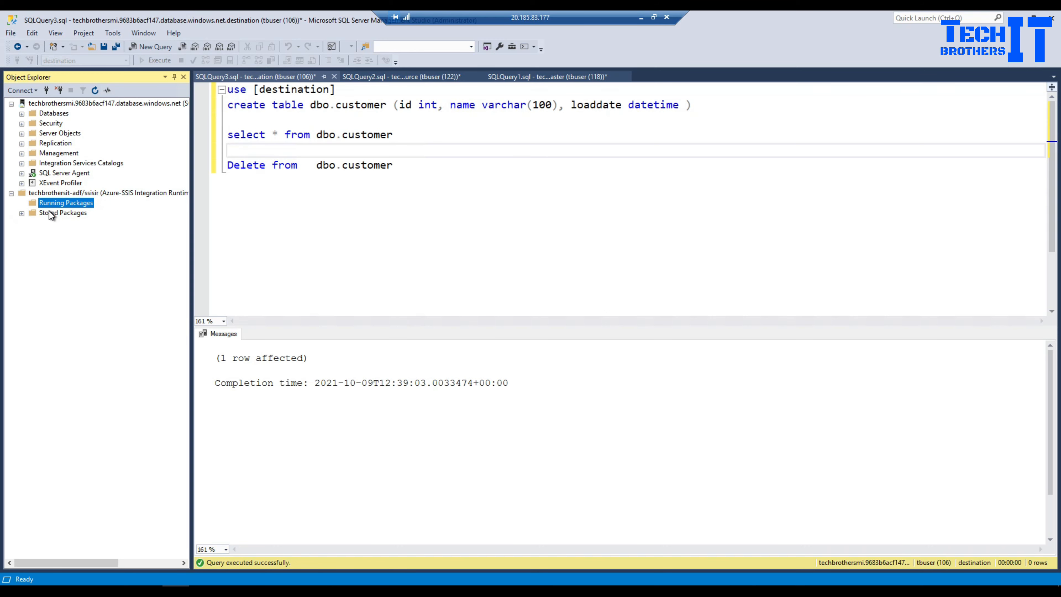
pyautogui.click(48, 212)
pyautogui.click(52, 203)
pyautogui.click(54, 214)
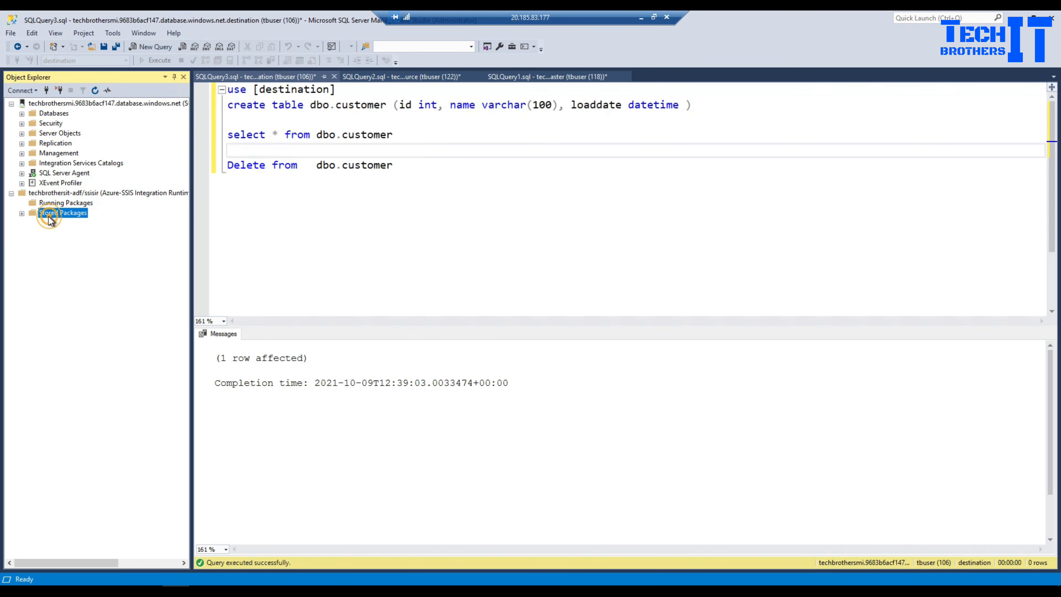
pyautogui.click(22, 213)
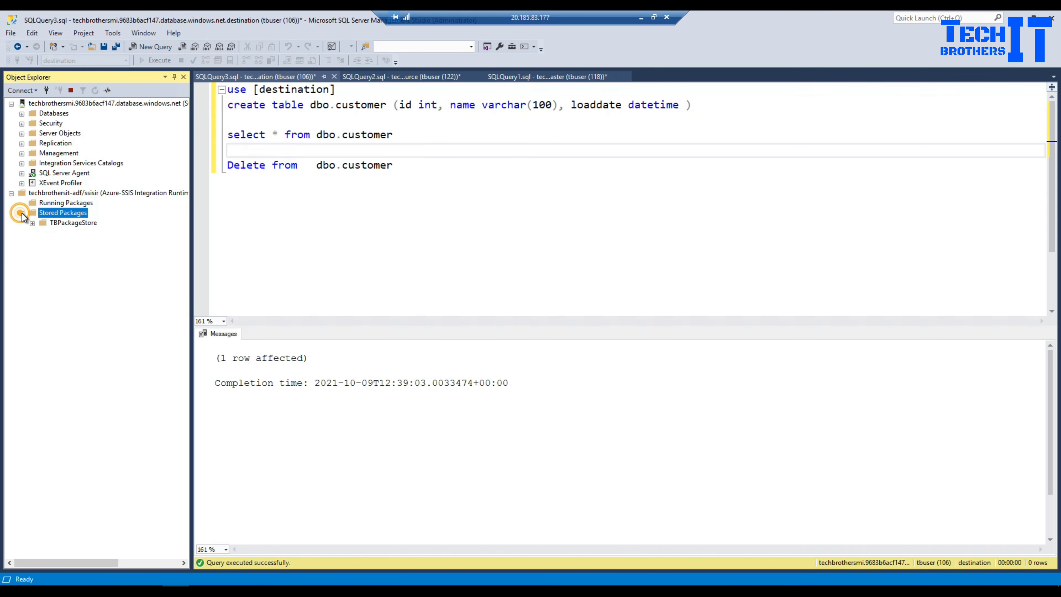
pyautogui.click(59, 224)
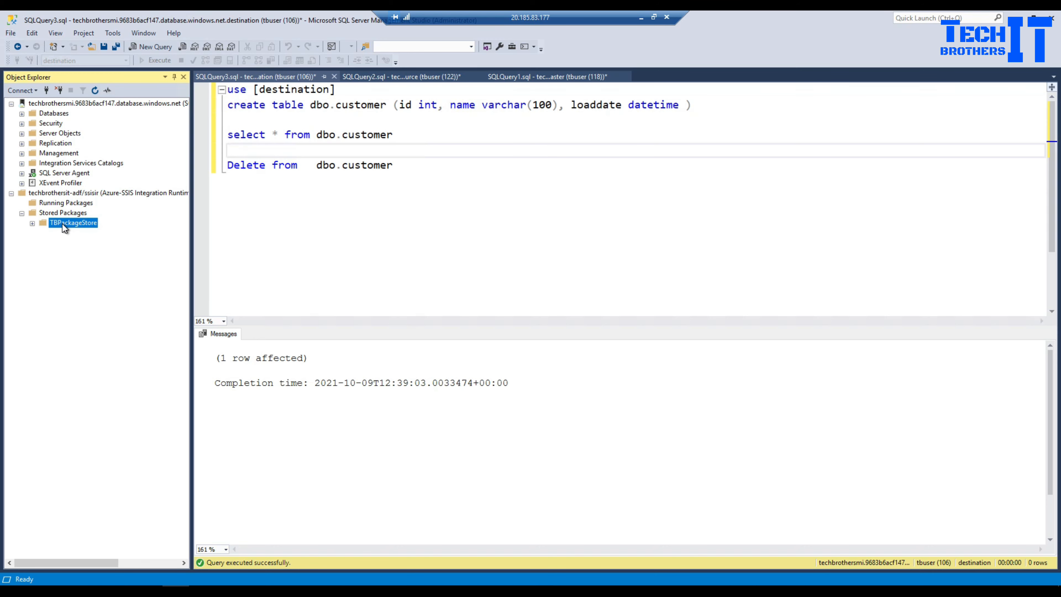
pyautogui.click(32, 223)
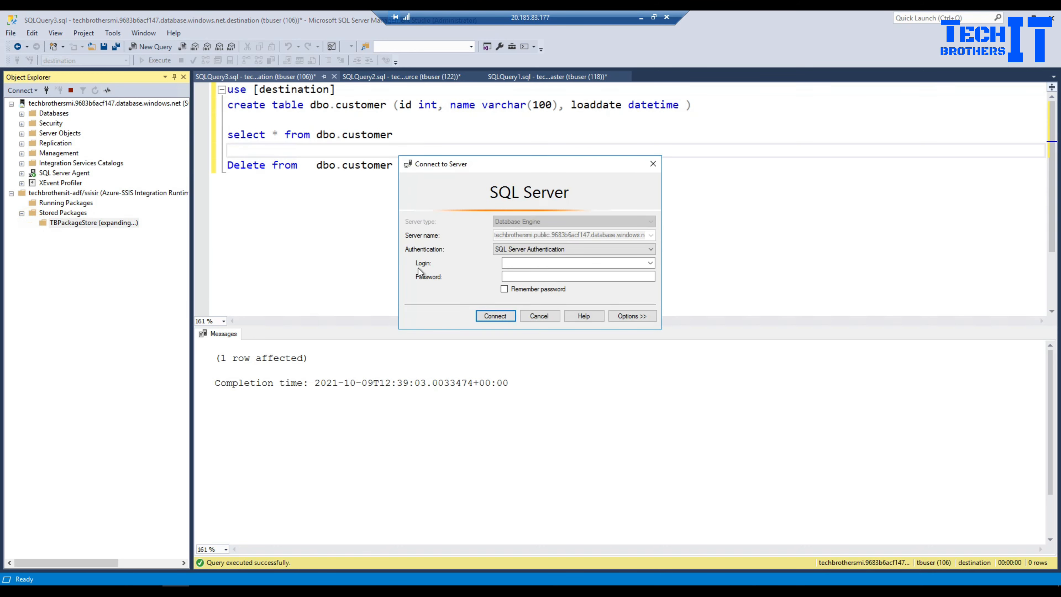
pyautogui.click(532, 264)
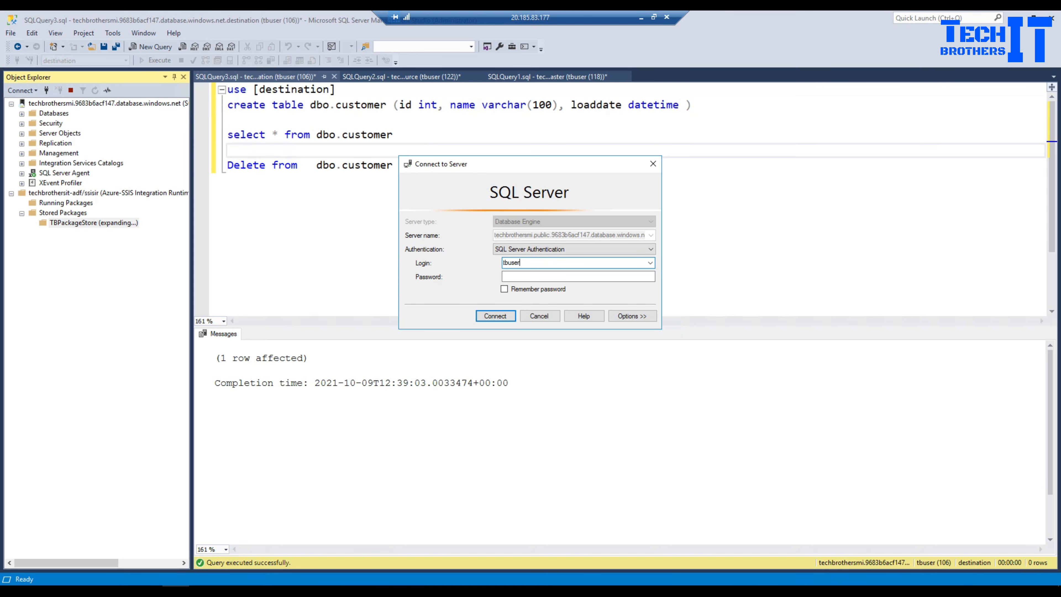
pyautogui.press('Tab')
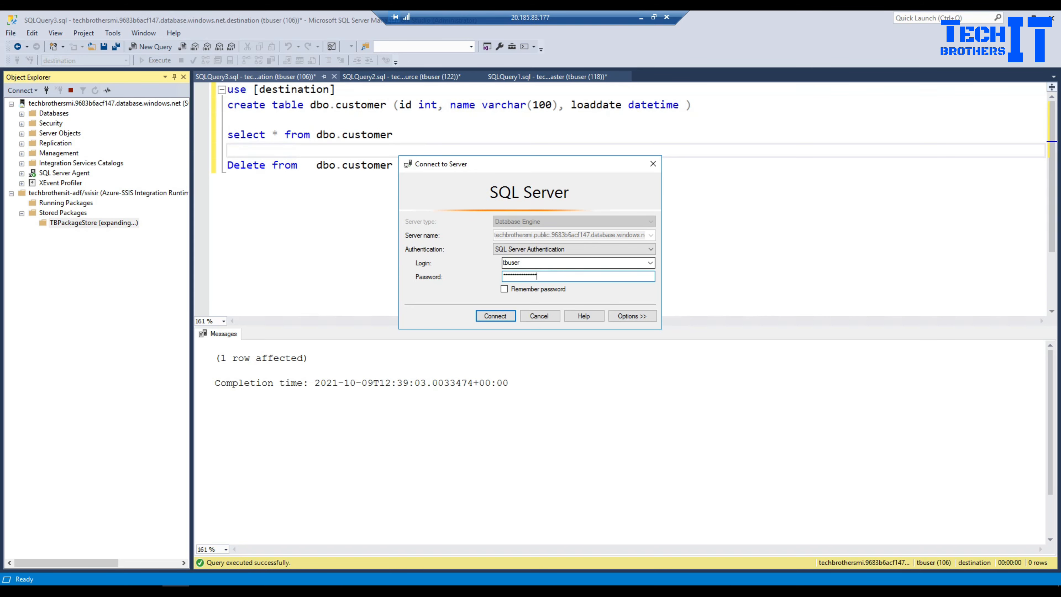
pyautogui.press('Return')
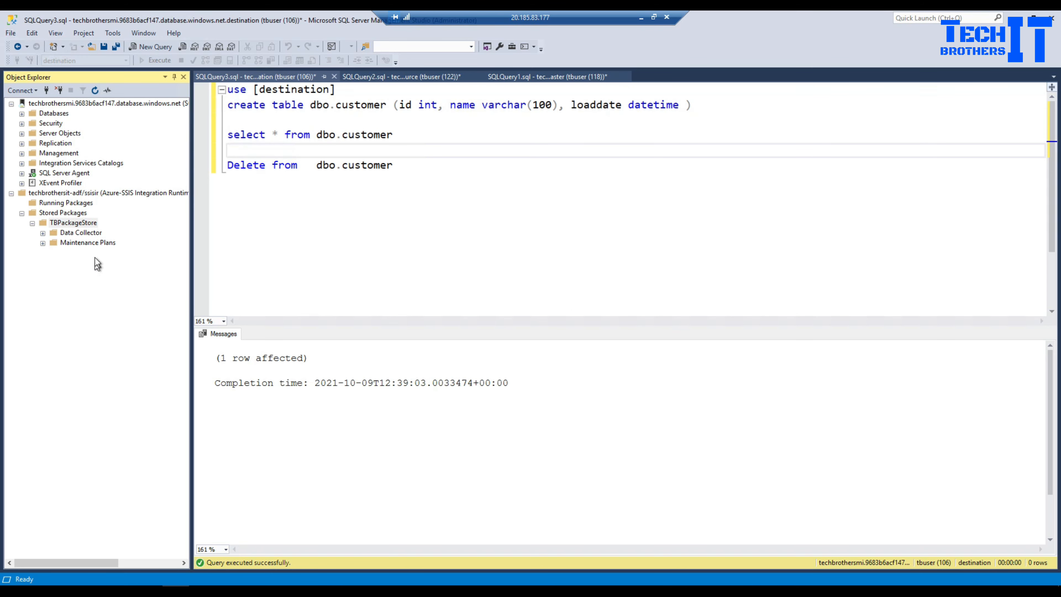
# - Browse the Data Collector, Generated and Maintenance Plans folders, then collapse them
pyautogui.click(88, 233)
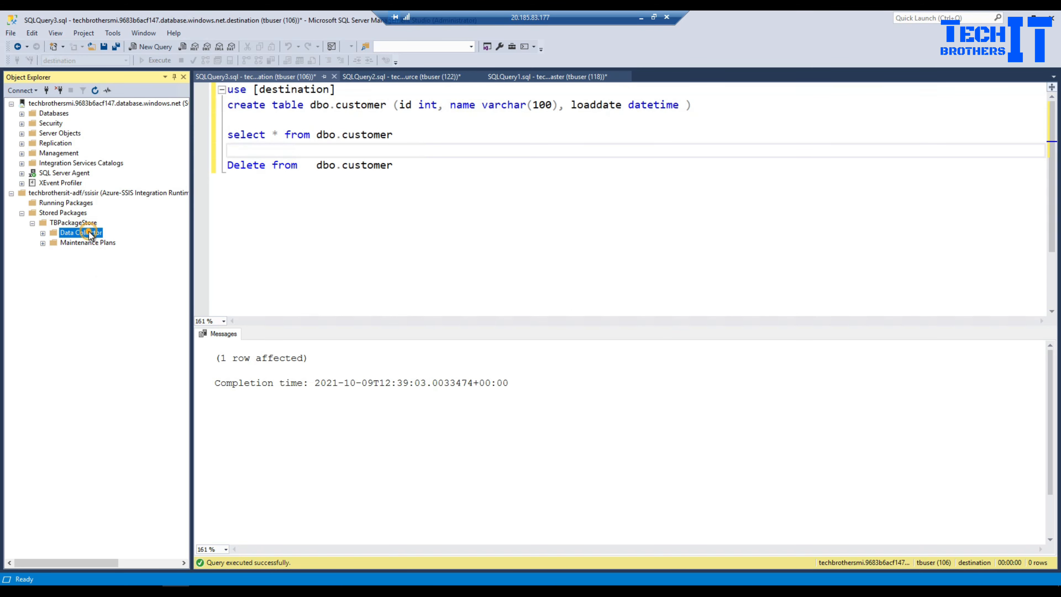
pyautogui.click(42, 233)
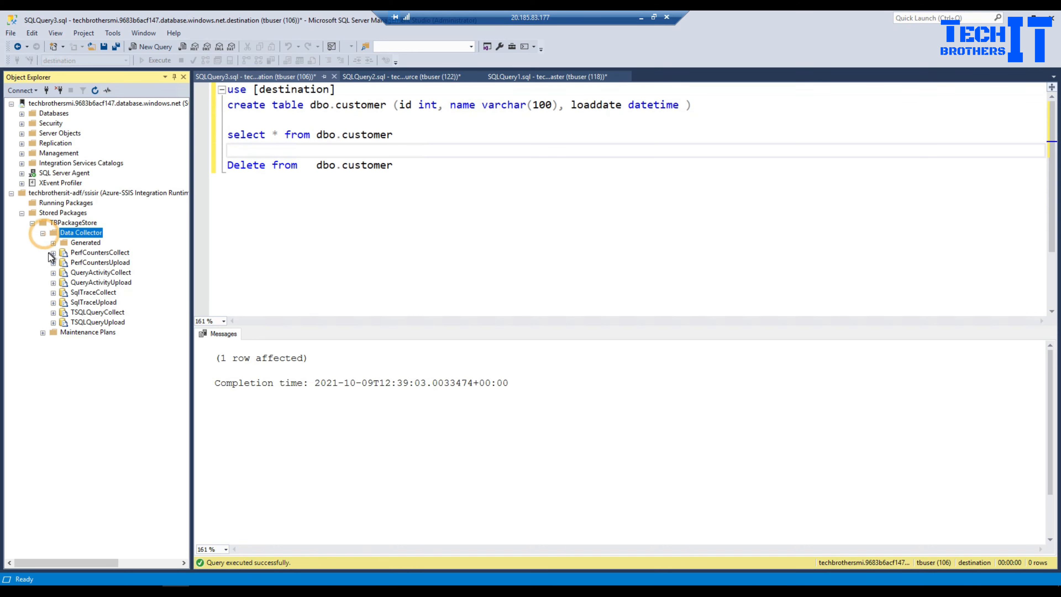
pyautogui.click(84, 244)
pyautogui.click(43, 333)
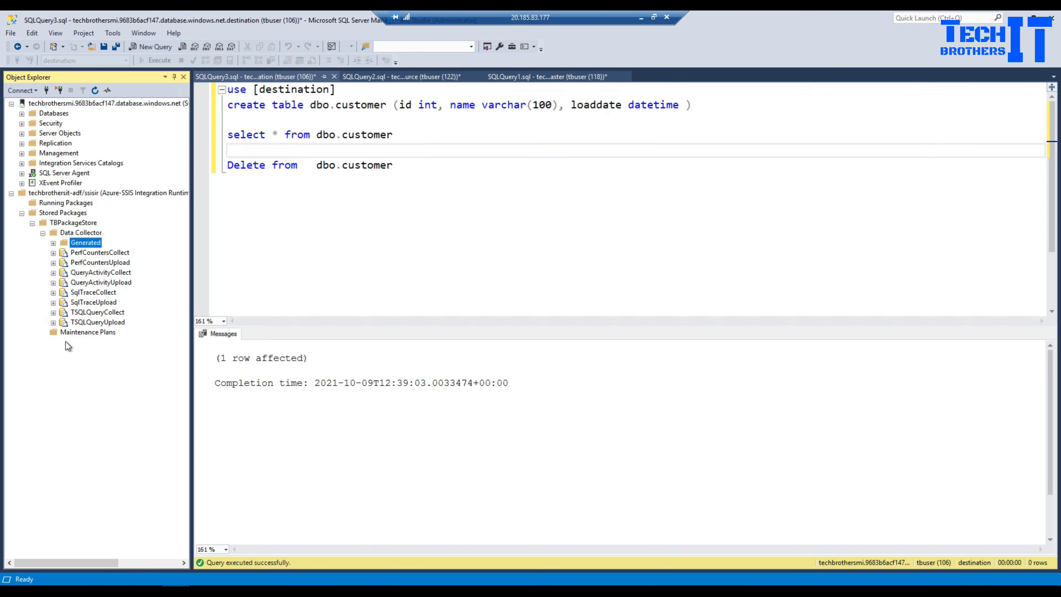
pyautogui.click(42, 233)
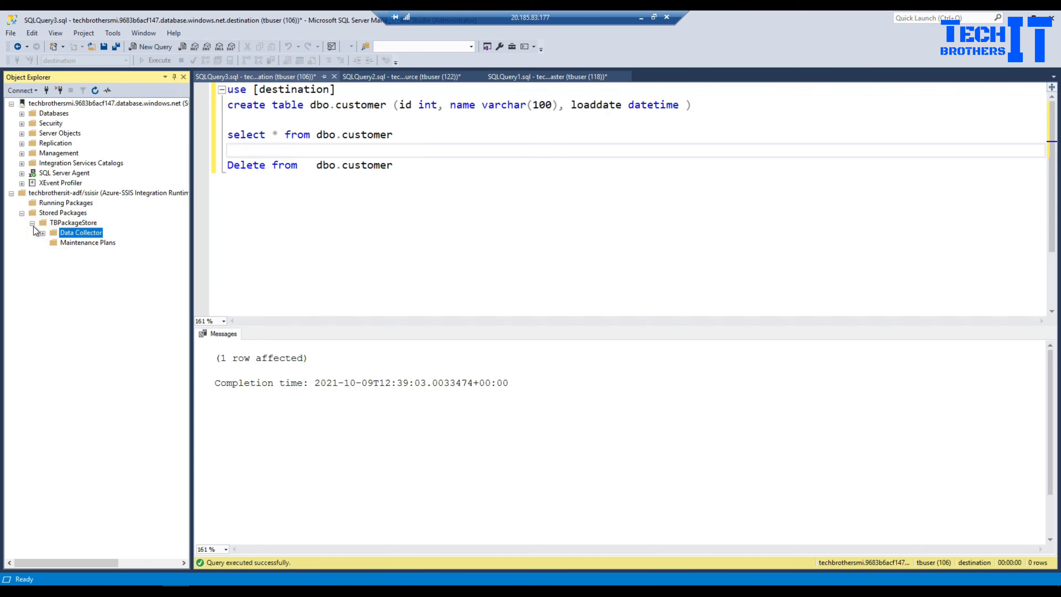
pyautogui.click(32, 224)
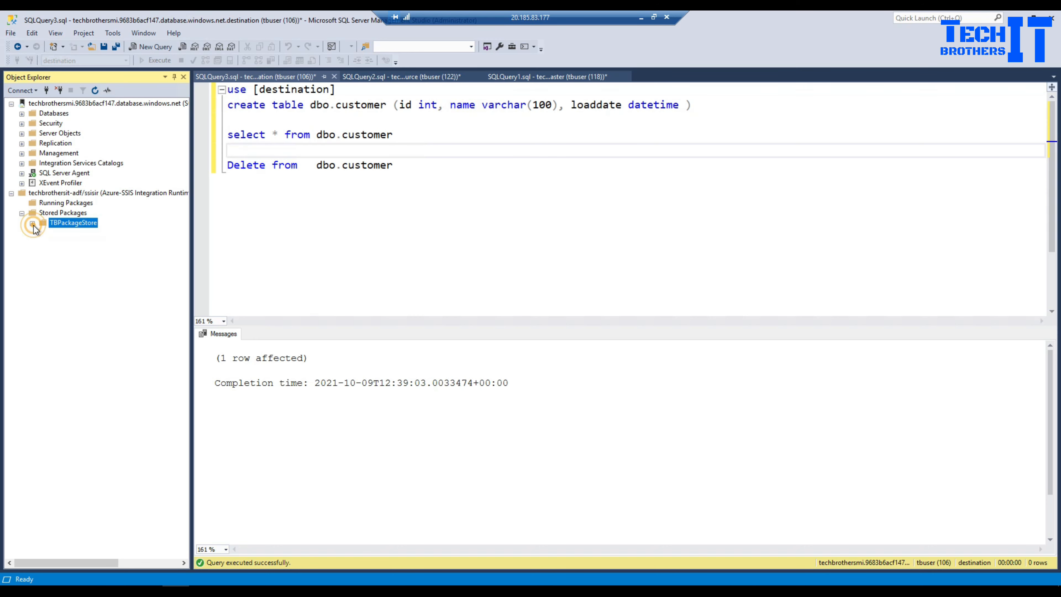
# - Expand TBPackageStore again to show its Data Collector and Maintenance Plans folders
pyautogui.click(65, 193)
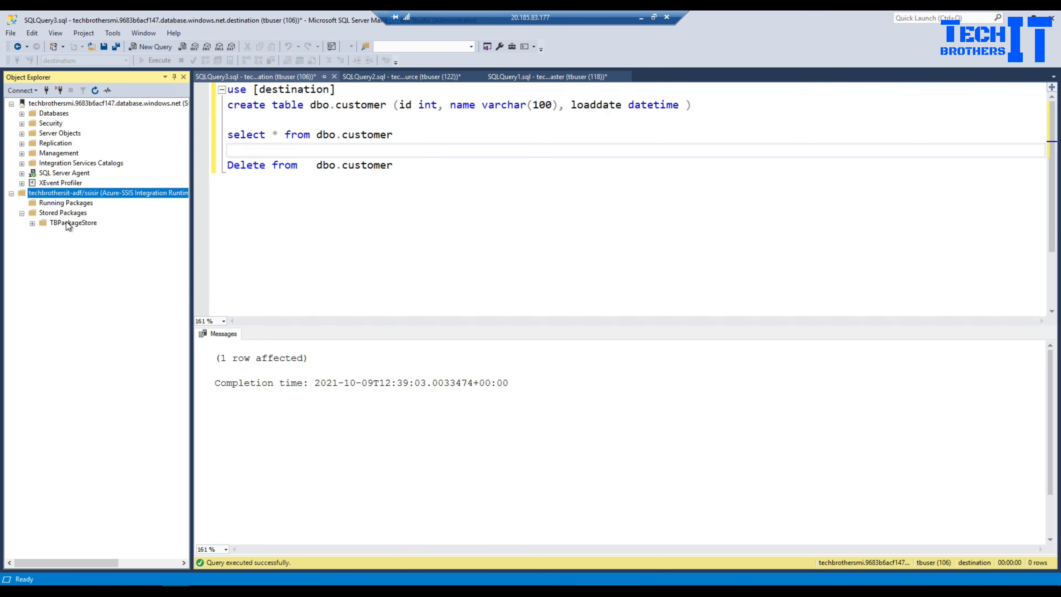
pyautogui.click(61, 225)
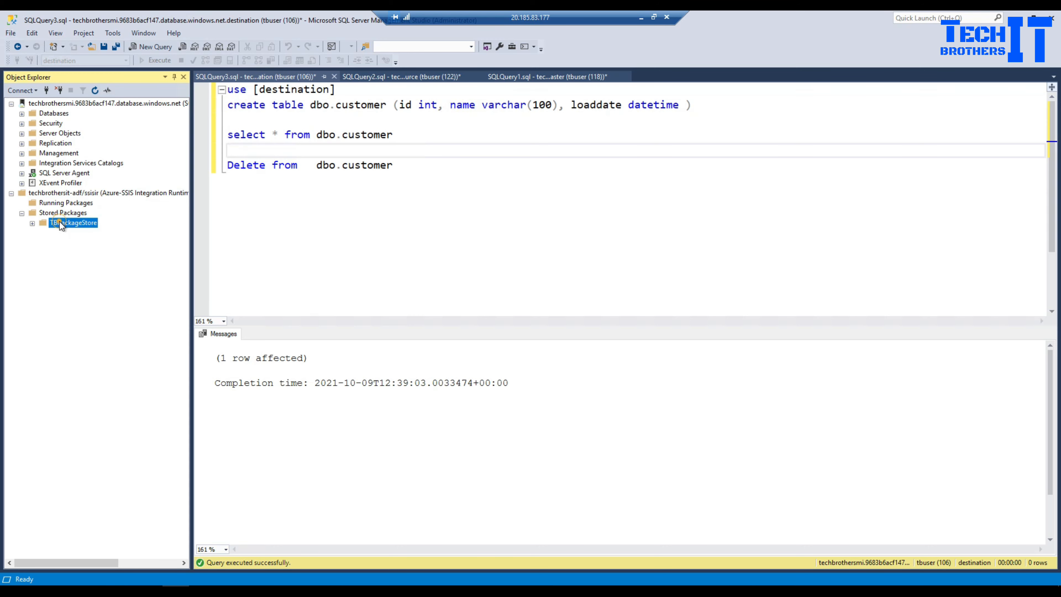
pyautogui.click(32, 224)
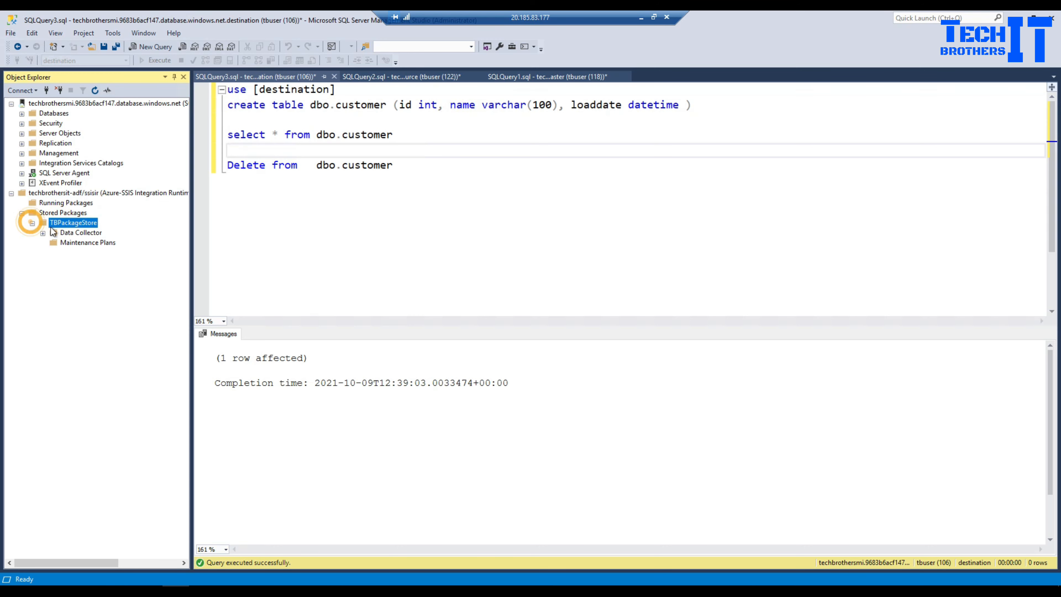
pyautogui.rightClick(74, 227)
# - Create a folder named TBSSISPAckage under TBPackageStore and expand it
pyautogui.click(110, 230)
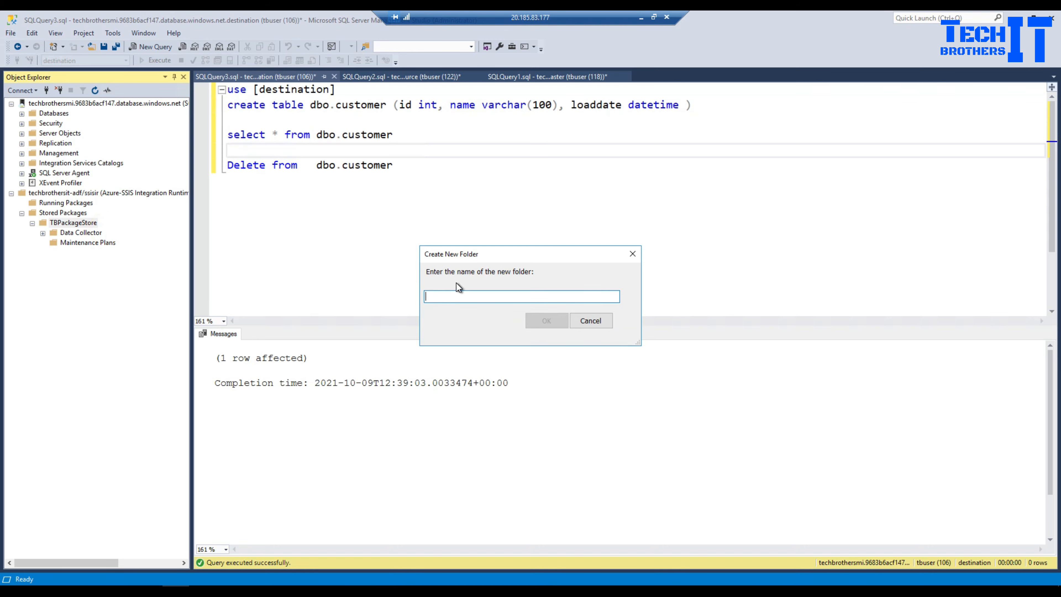
pyautogui.write('Te')
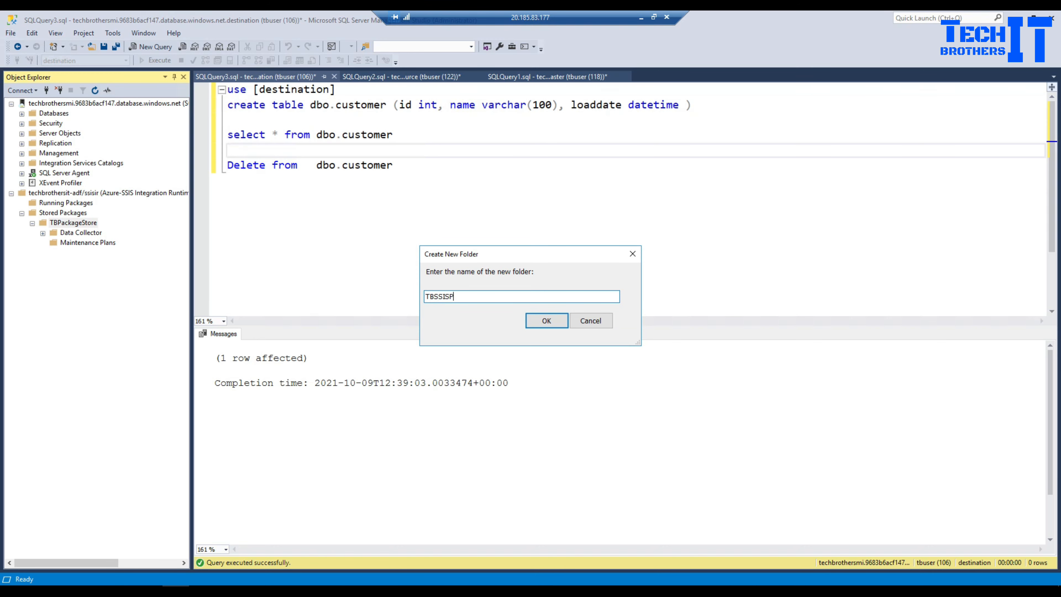
pyautogui.click(546, 320)
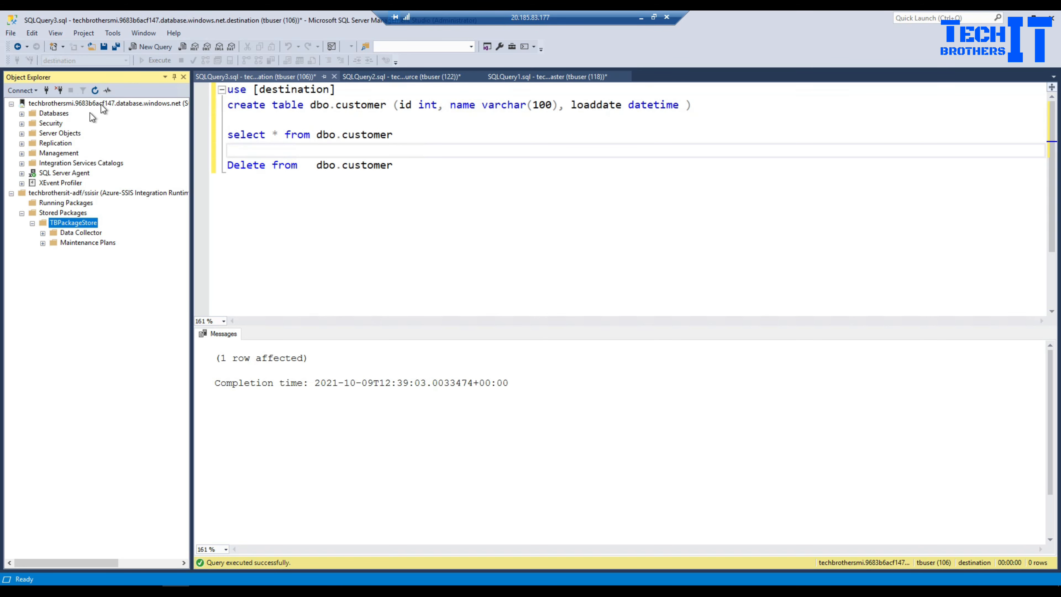
pyautogui.click(65, 253)
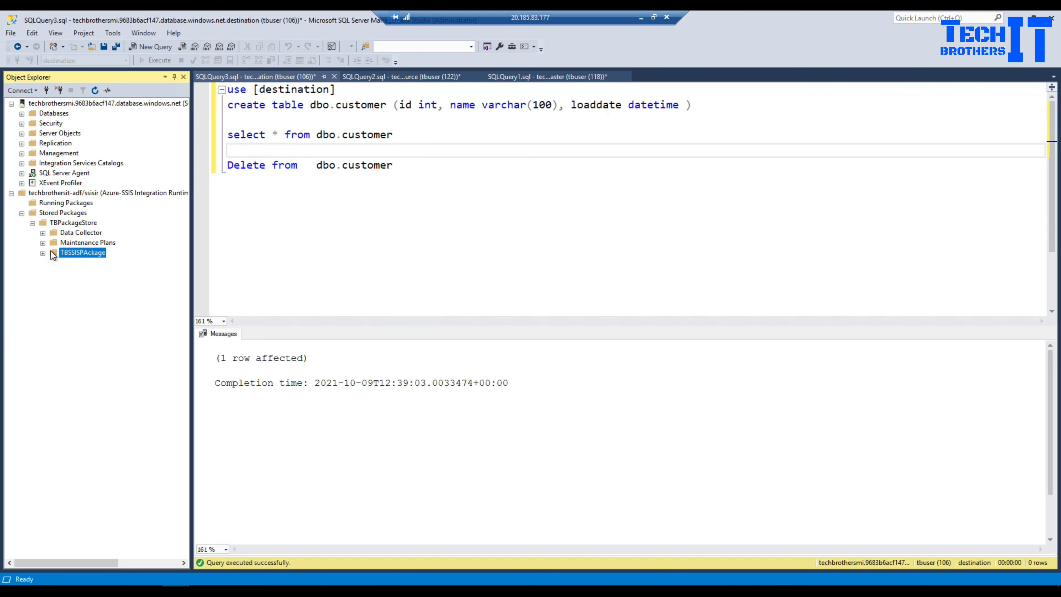
pyautogui.click(43, 252)
pyautogui.rightClick(83, 259)
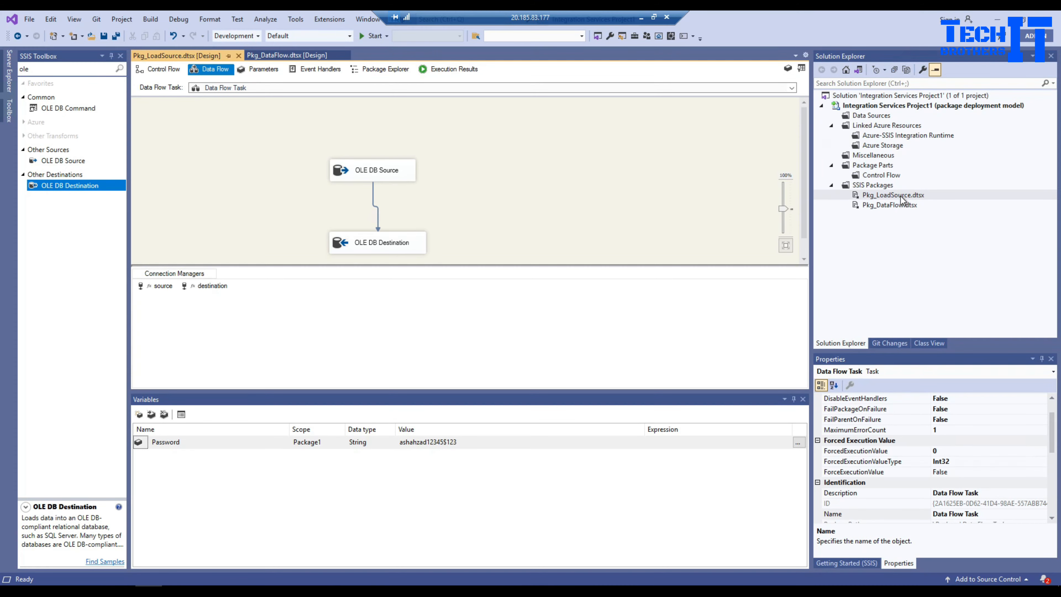
# - Copy Pkg_LoadSource.dtsx's Full Path from its Properties in Visual Studio
pyautogui.rightClick(901, 199)
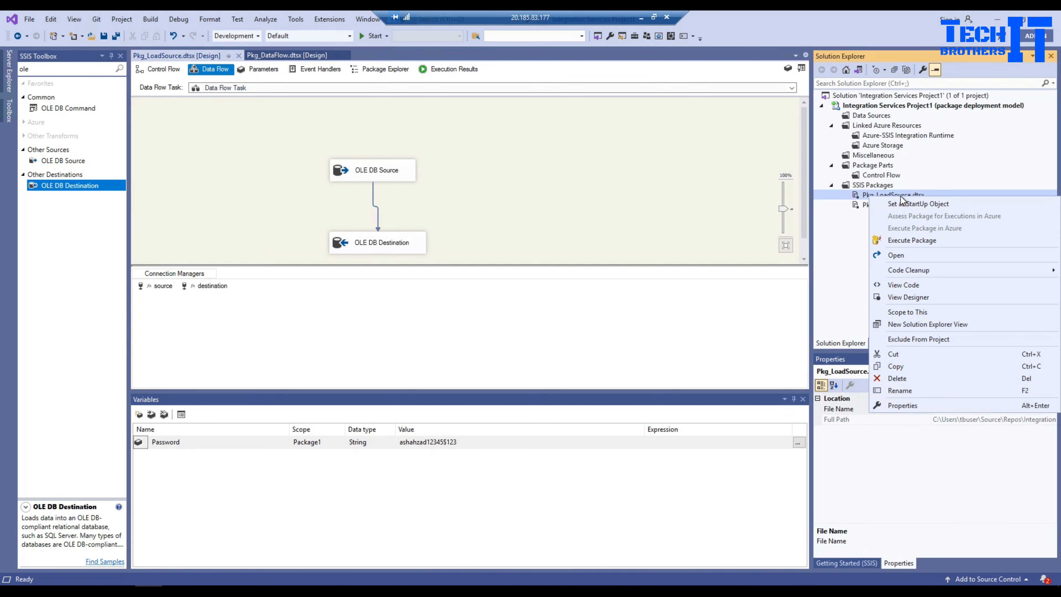
pyautogui.click(917, 406)
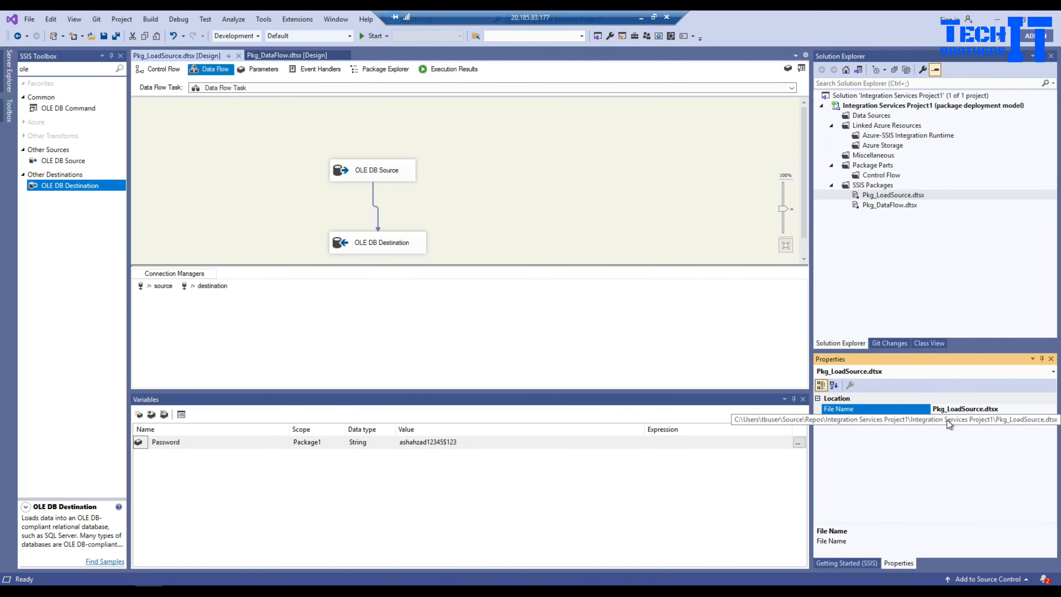
pyautogui.click(946, 419)
pyautogui.rightClick(945, 420)
pyautogui.click(943, 456)
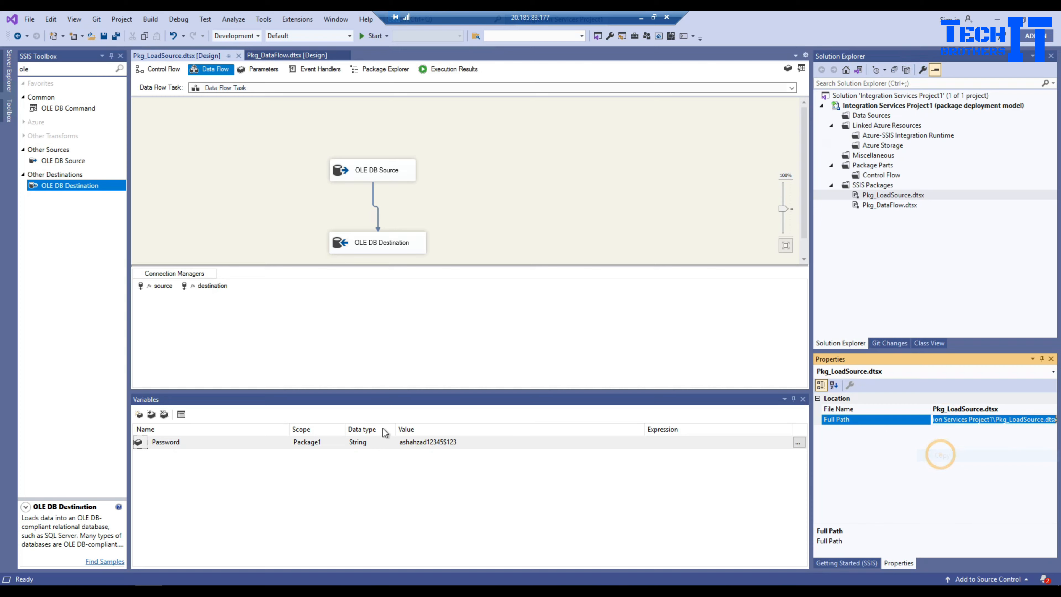
# - Open the package's project folder in File Explorer through the Run prompt
pyautogui.rightClick(7, 586)
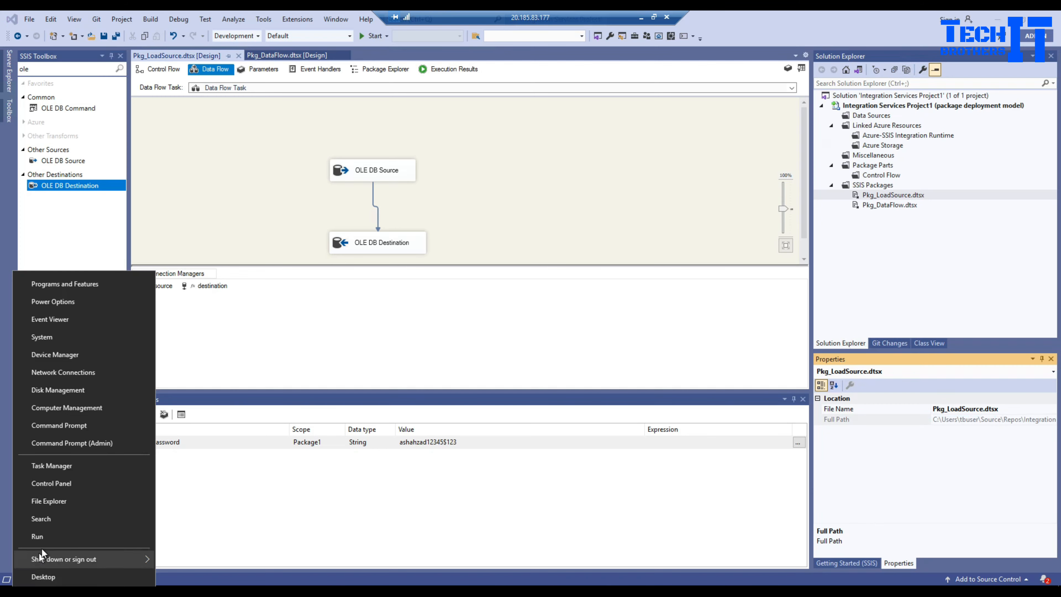
pyautogui.click(63, 531)
pyautogui.write('not')
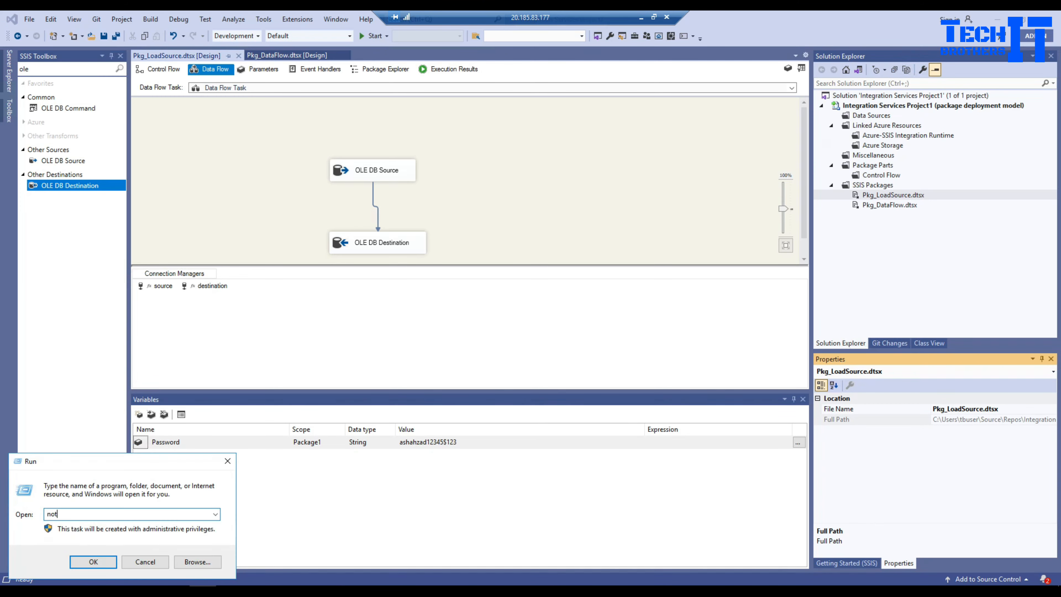
pyautogui.press('BackSpace')
pyautogui.press('BackSpace')
pyautogui.hotkey('ctrl', 'v')
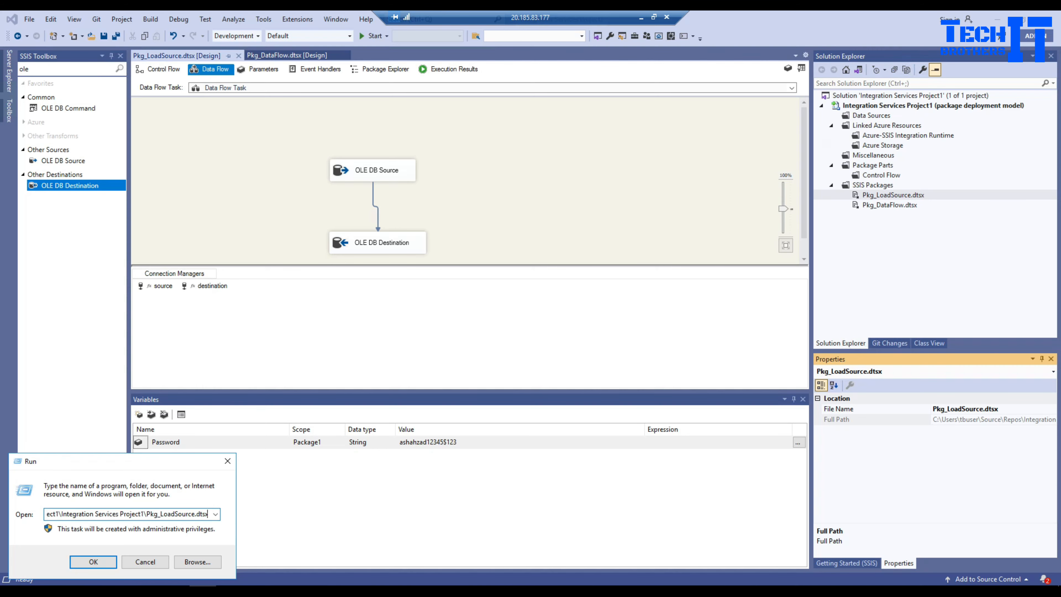
pyautogui.press('BackSpace')
pyautogui.press('BackSpace')
pyautogui.press('BackSpace')
pyautogui.press('BackSpace')
pyautogui.press('BackSpace')
pyautogui.press('BackSpace')
pyautogui.press('BackSpace')
pyautogui.press('BackSpace')
pyautogui.press('BackSpace')
pyautogui.press('BackSpace')
pyautogui.press('BackSpace')
pyautogui.press('BackSpace')
pyautogui.press('BackSpace')
pyautogui.press('BackSpace')
pyautogui.press('BackSpace')
pyautogui.press('BackSpace')
pyautogui.press('BackSpace')
pyautogui.press('BackSpace')
pyautogui.press('BackSpace')
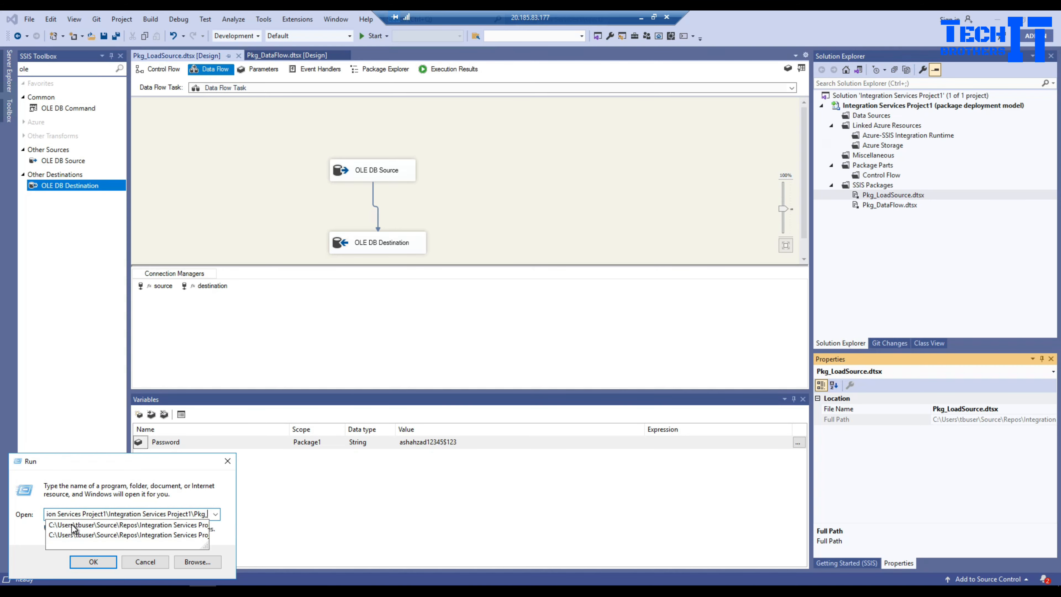
pyautogui.press('Return')
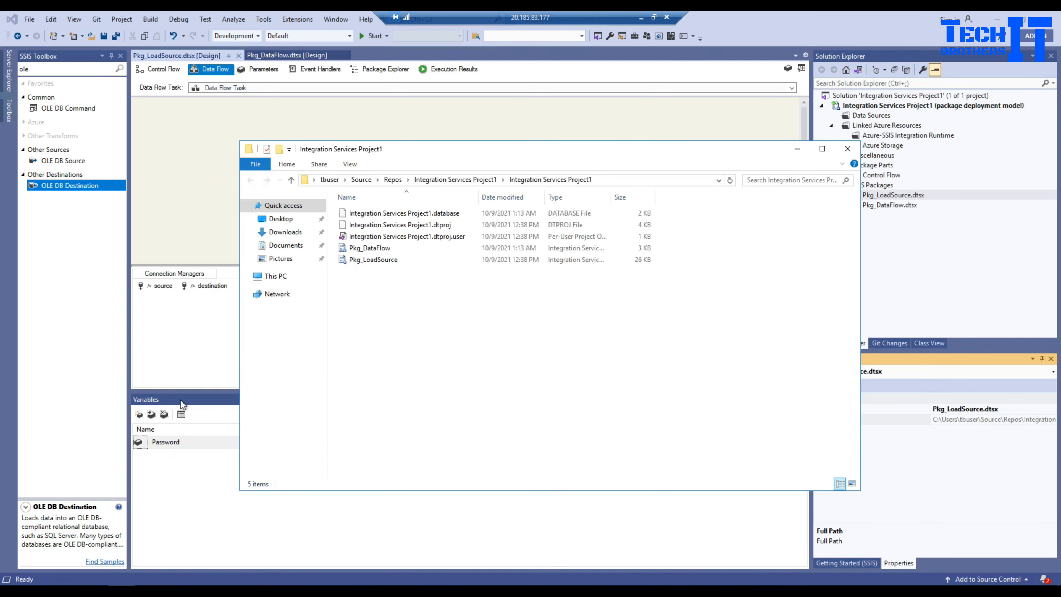
# - Copy the Integration Services Project1 folder path from the Explorer address bar
pyautogui.click(635, 183)
pyautogui.rightClick(504, 181)
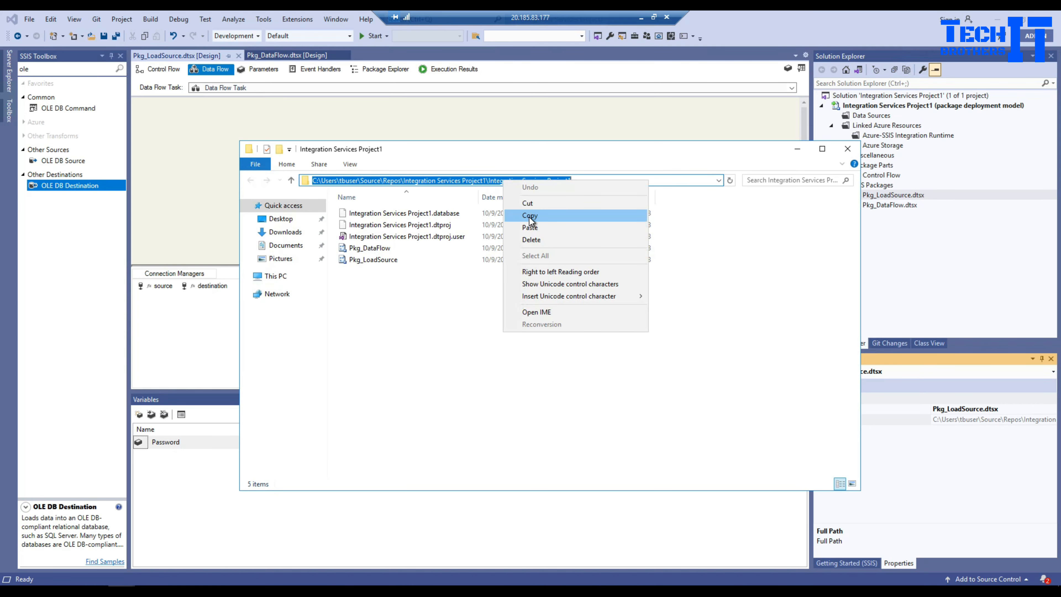
pyautogui.click(529, 217)
pyautogui.click(175, 586)
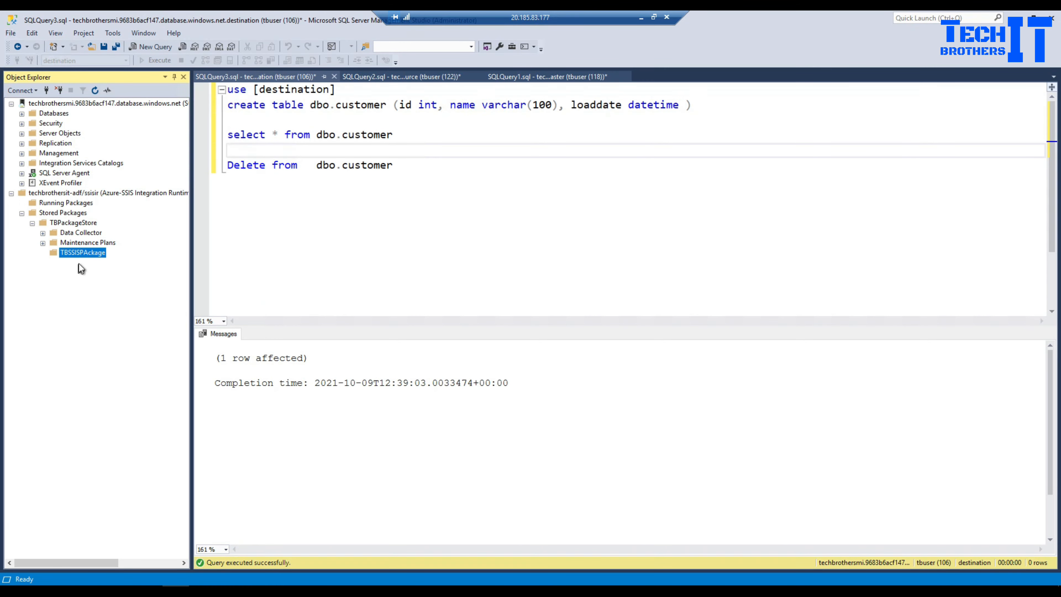
# - Import Pkg_DataFlow from the Integration Services Project1 folder into TBSSISPAckage
pyautogui.rightClick(93, 257)
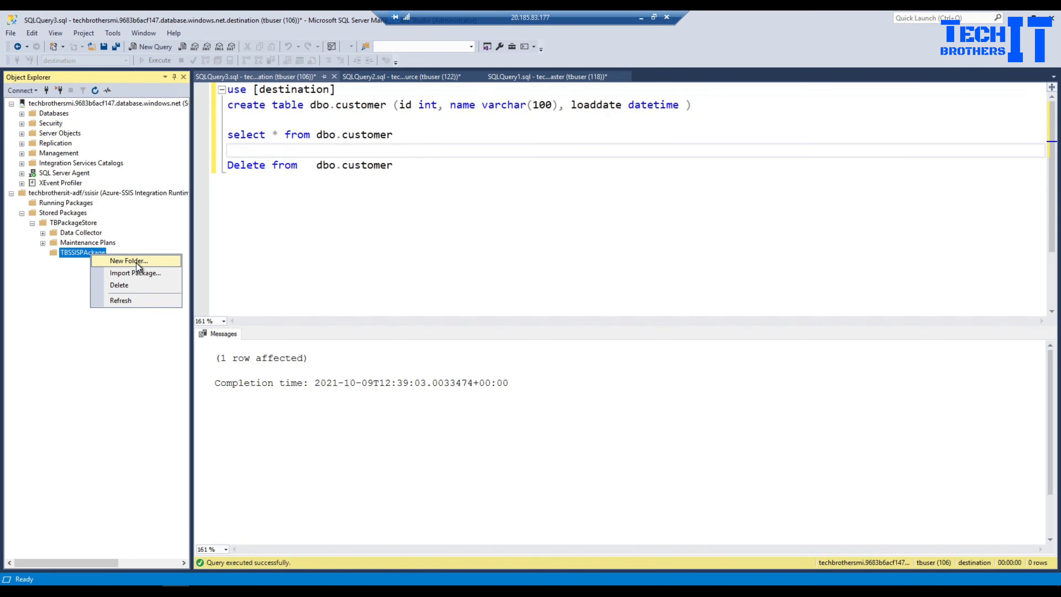
pyautogui.click(144, 274)
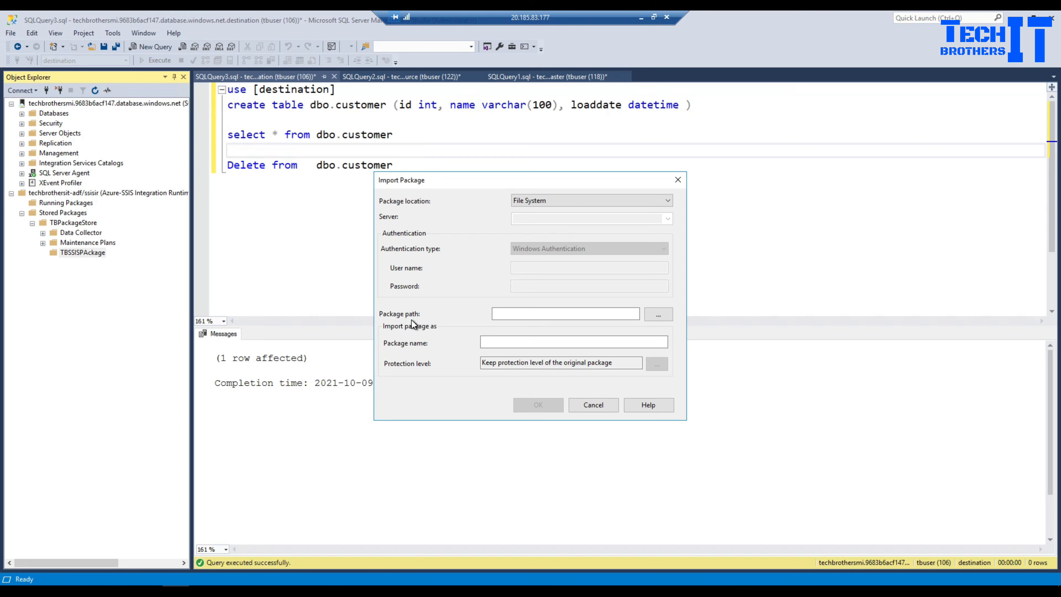
pyautogui.click(659, 314)
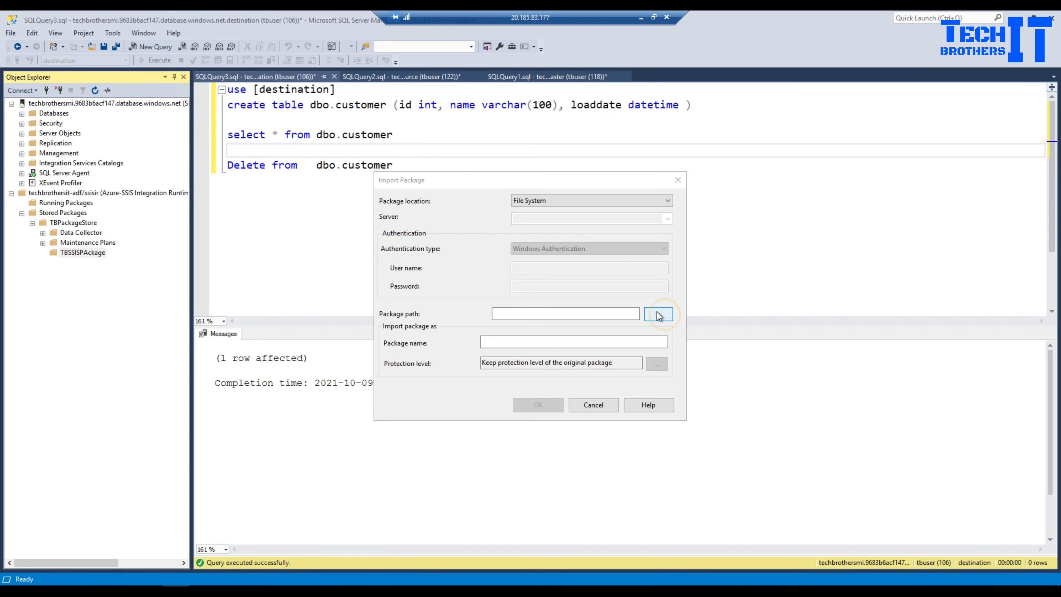
pyautogui.click(581, 215)
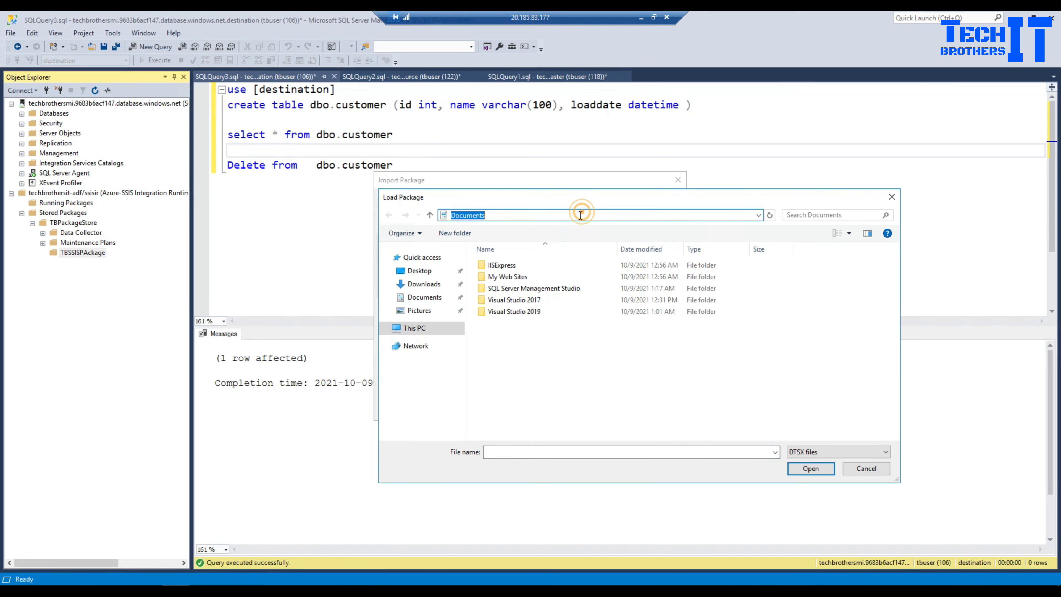
pyautogui.hotkey('ctrl', 'v')
pyautogui.press('Return')
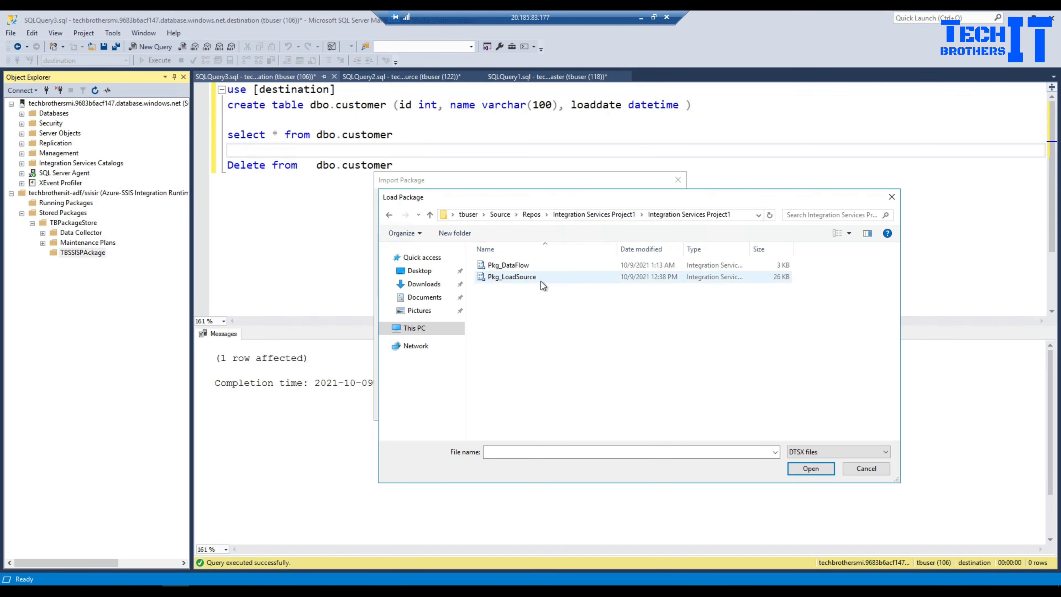
pyautogui.click(527, 268)
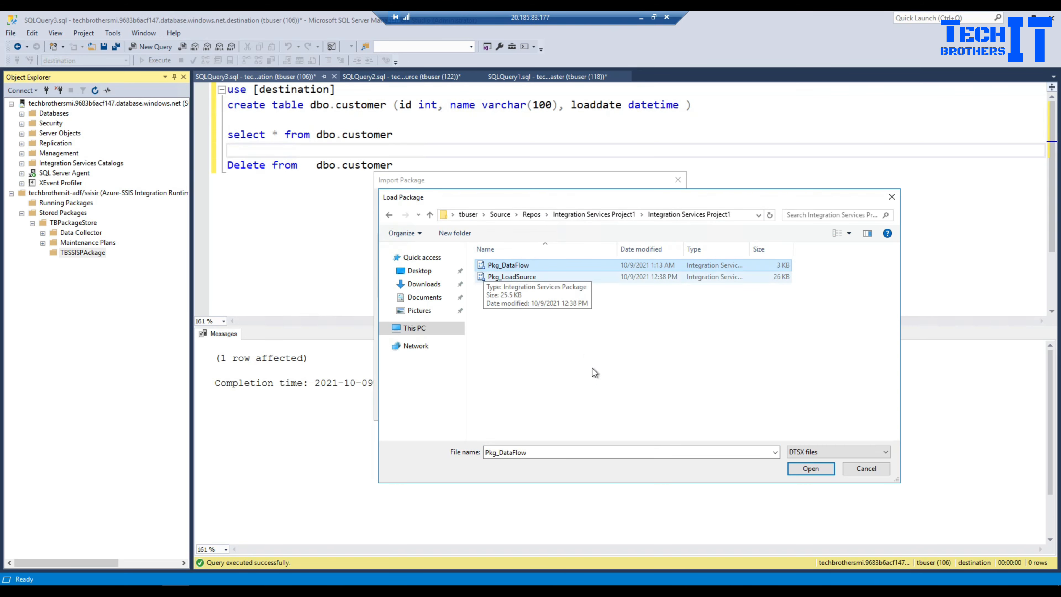
pyautogui.click(810, 468)
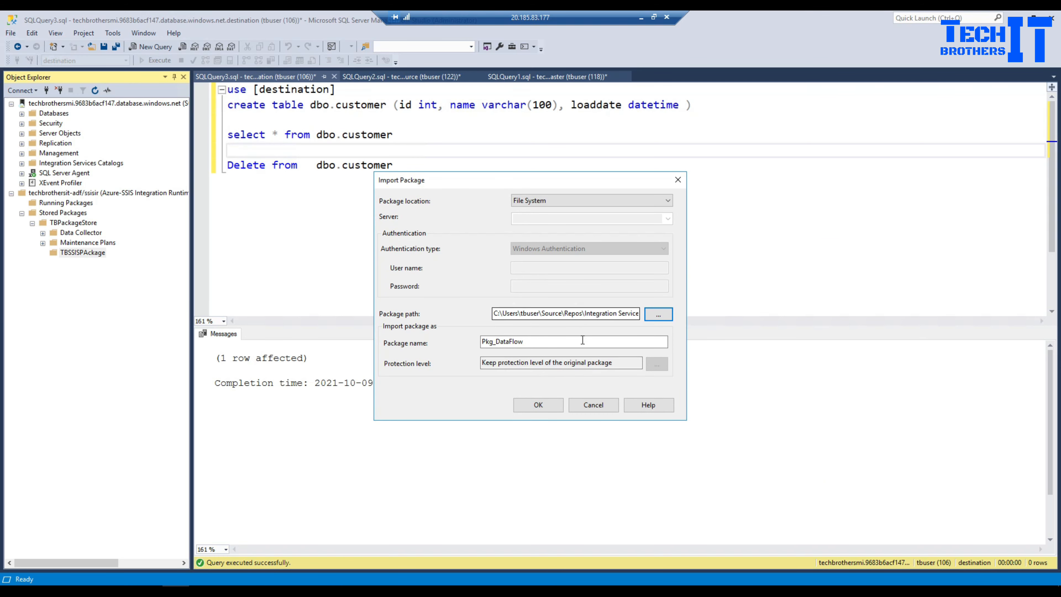
pyautogui.click(541, 404)
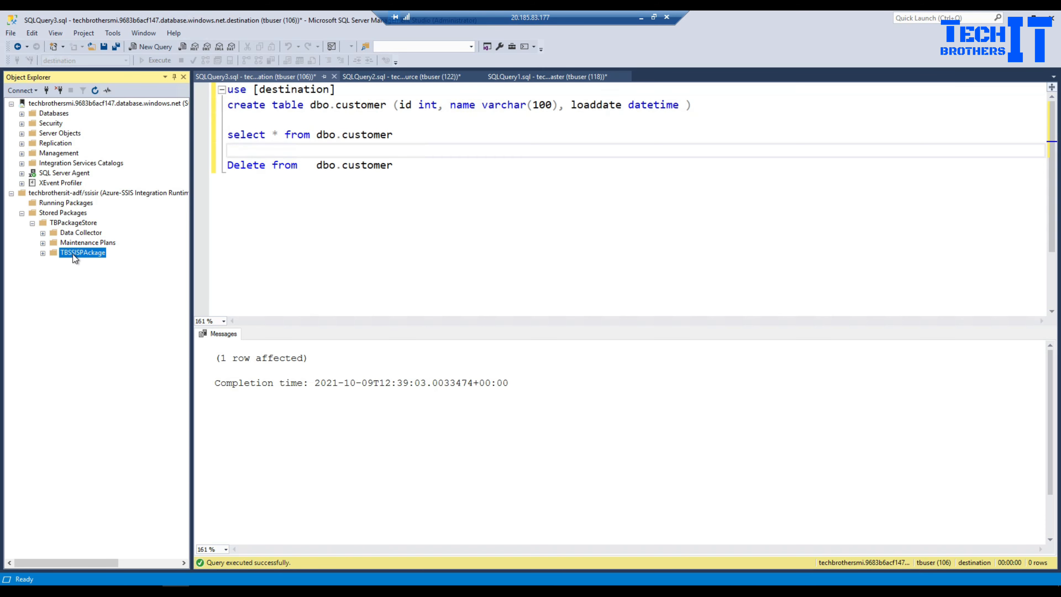
# - Import Pkg_LoadSource into TBSSISPAckage too, then expand the folder to list both packages
pyautogui.rightClick(73, 254)
pyautogui.click(117, 275)
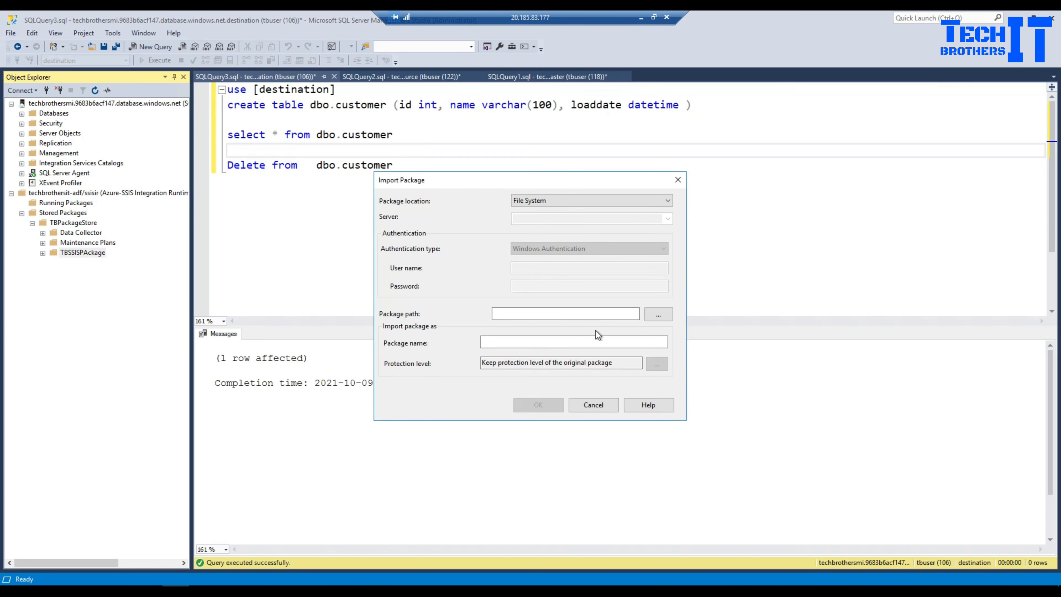
pyautogui.click(650, 314)
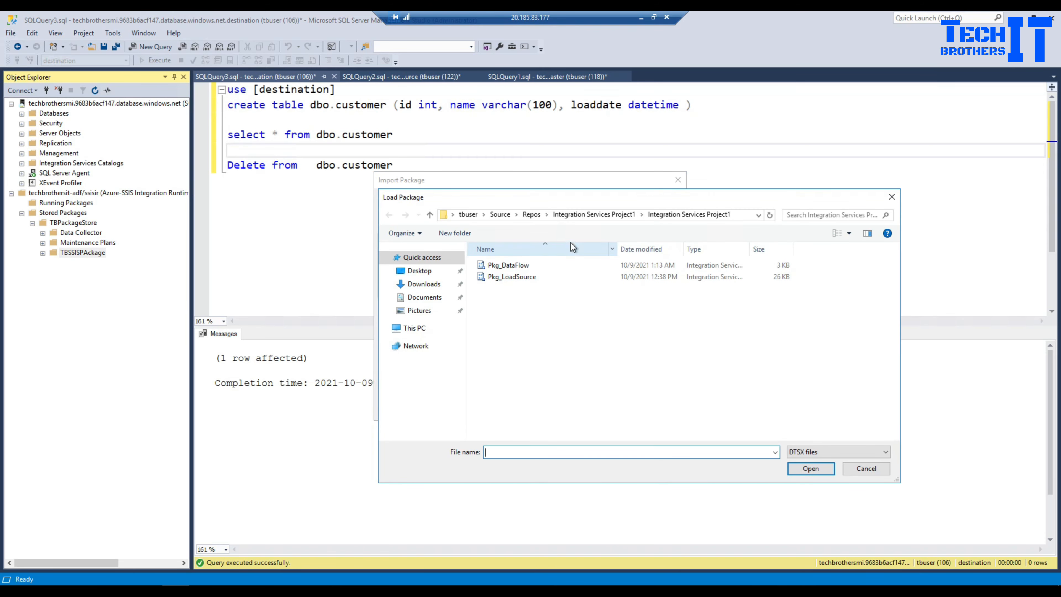
pyautogui.click(524, 276)
pyautogui.click(800, 473)
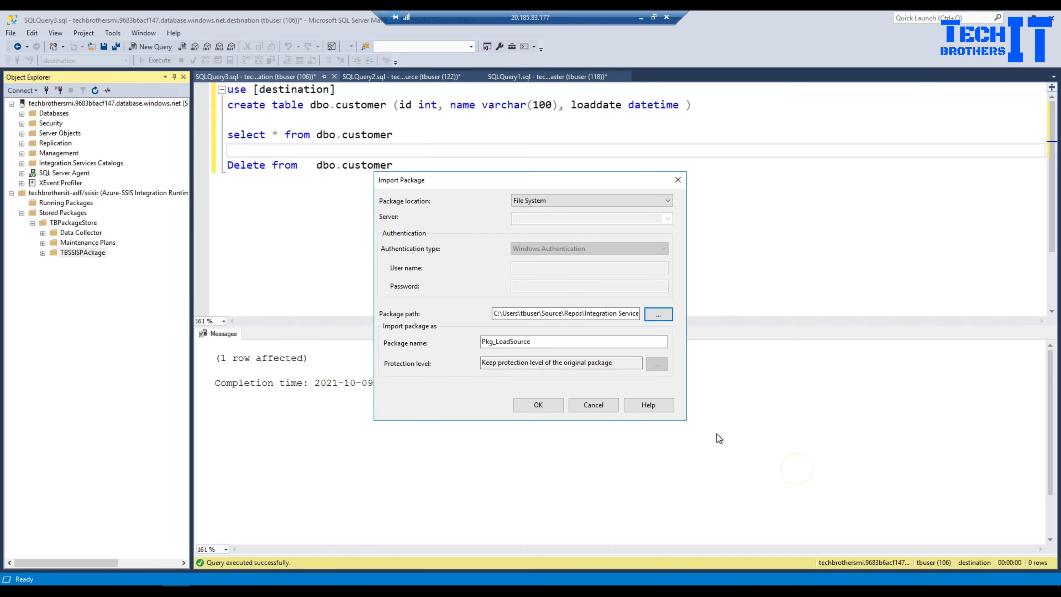
pyautogui.click(551, 406)
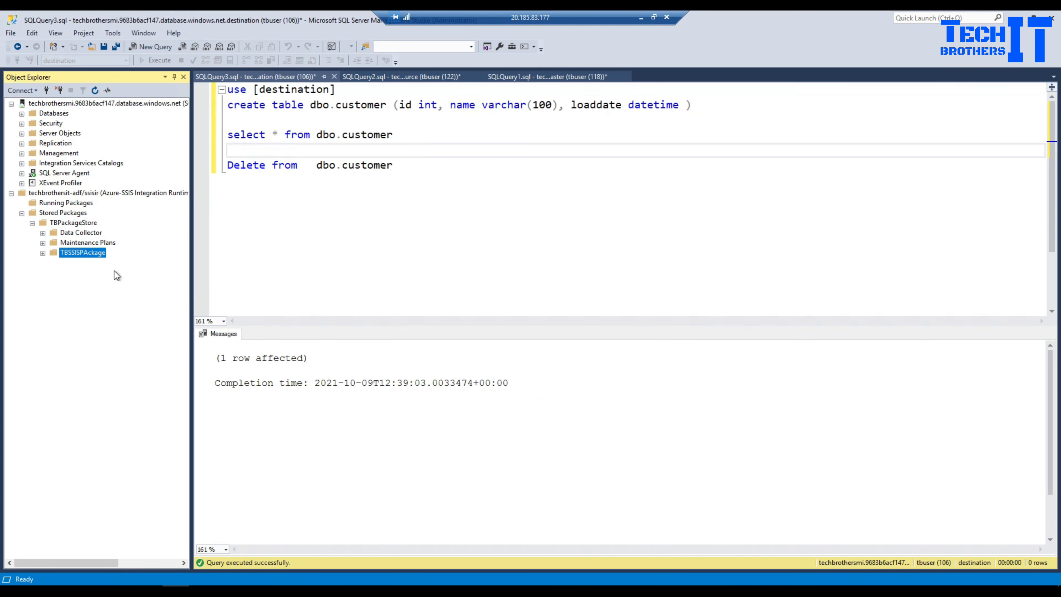
pyautogui.click(42, 253)
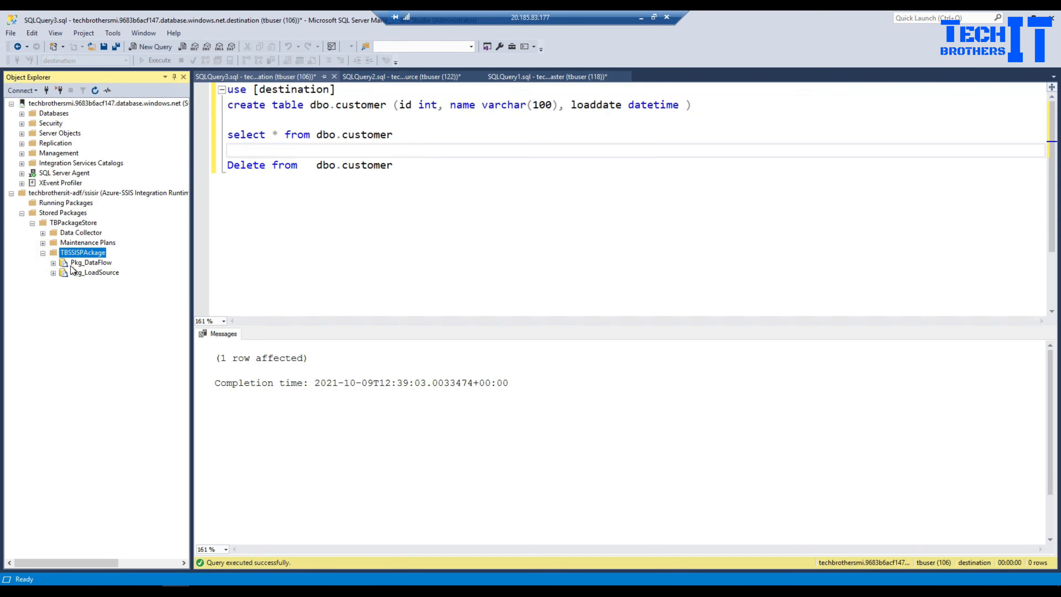
pyautogui.click(81, 263)
# - Run Pkg_DataFlow from the package store through the Execute Package Utility and close the progress report
pyautogui.rightClick(79, 263)
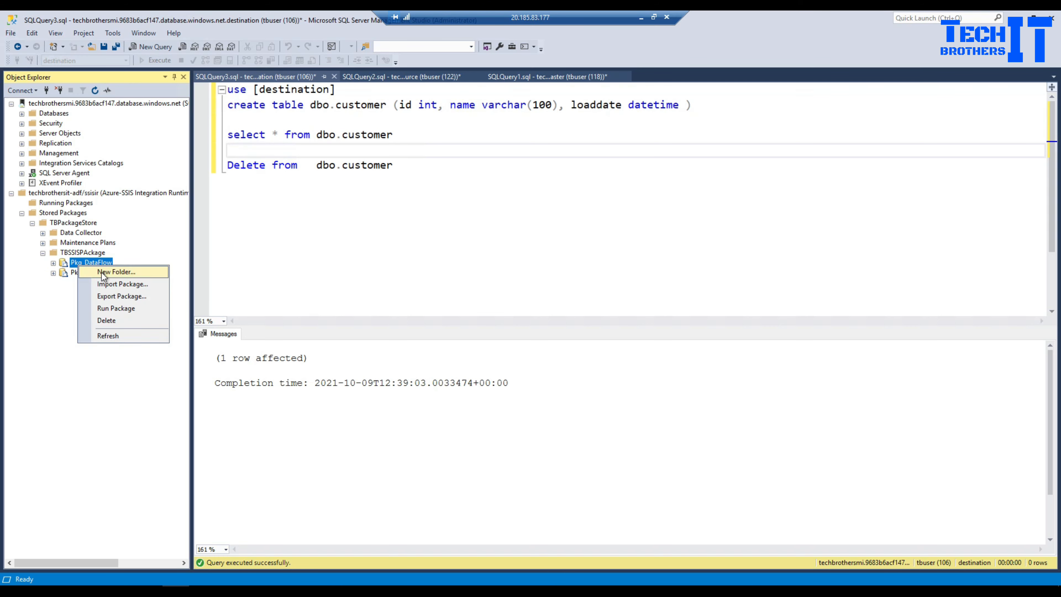
pyautogui.click(131, 309)
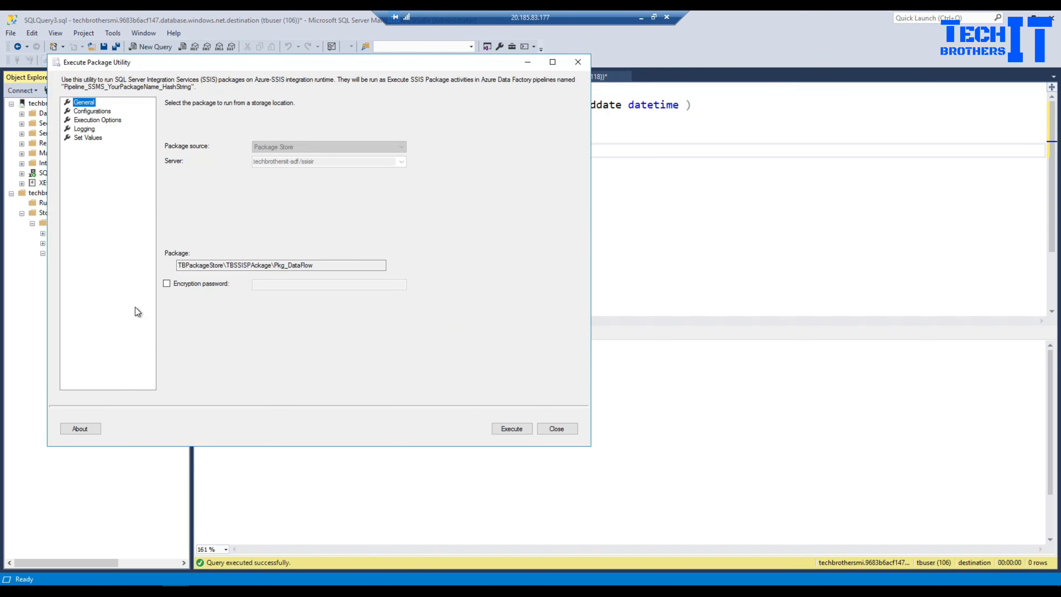
pyautogui.click(513, 429)
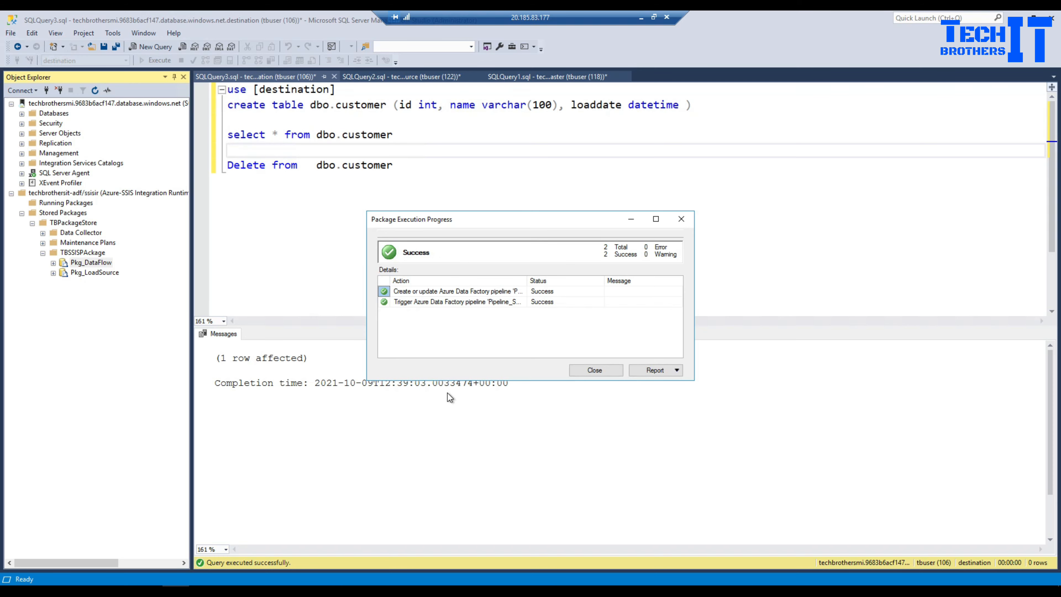
pyautogui.click(606, 371)
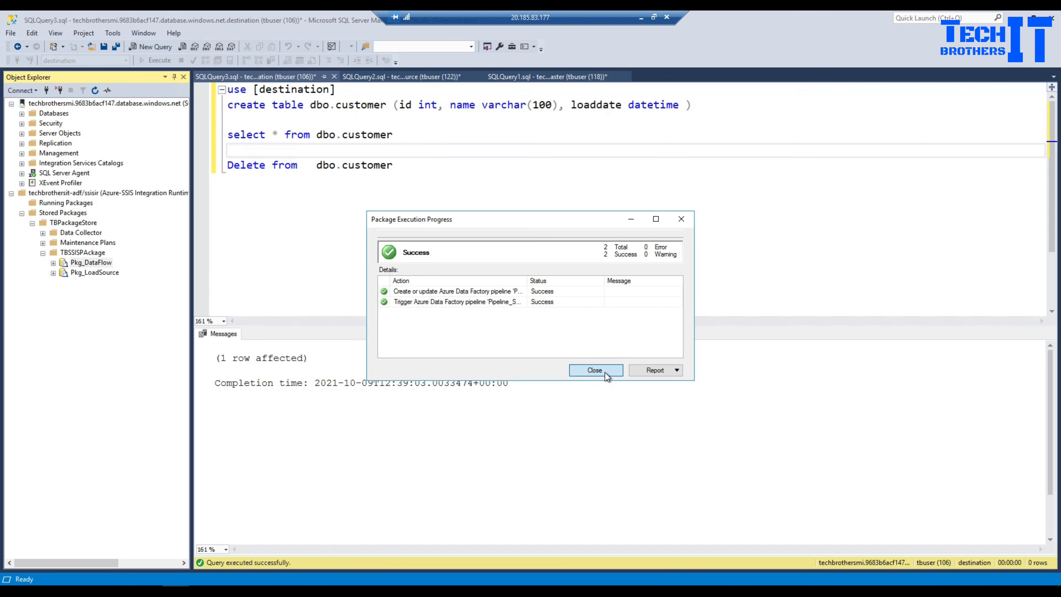
# - Run select * from dbo.customer to check the customer table before loading
pyautogui.rightClick(103, 275)
pyautogui.click(130, 264)
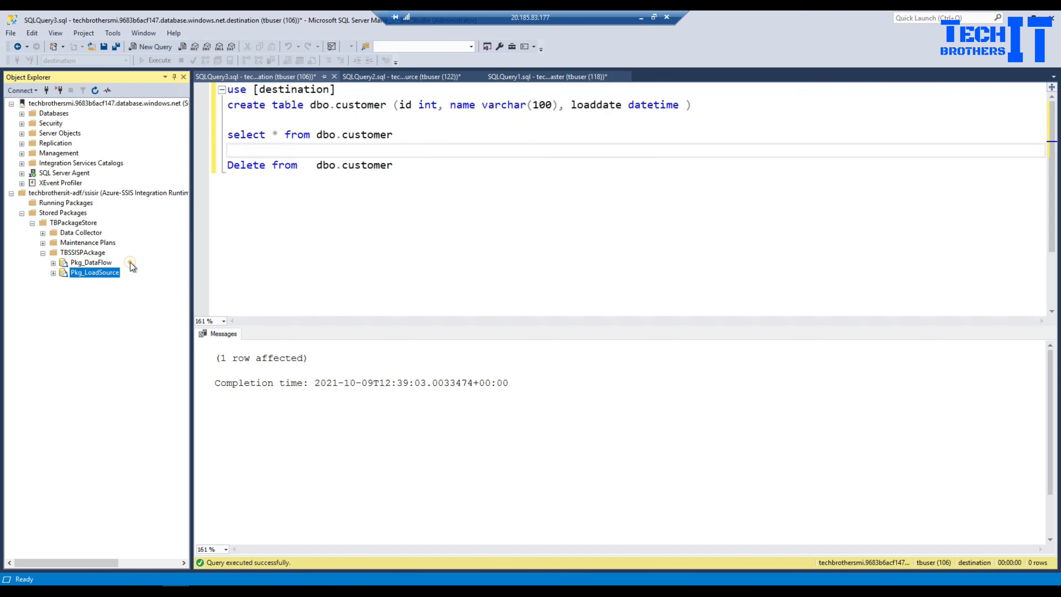
pyautogui.rightClick(75, 274)
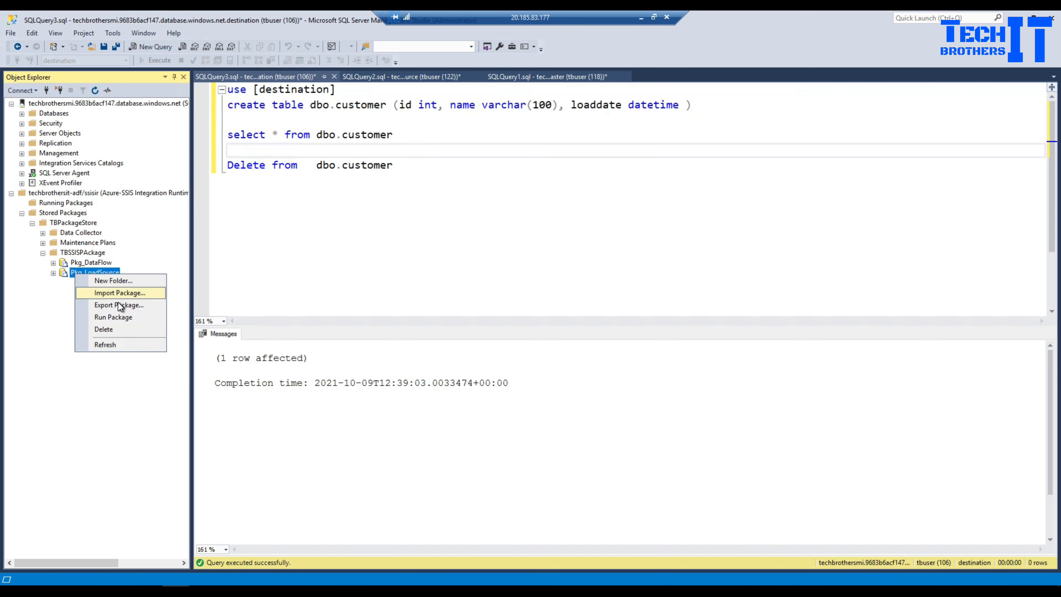
pyautogui.click(399, 134)
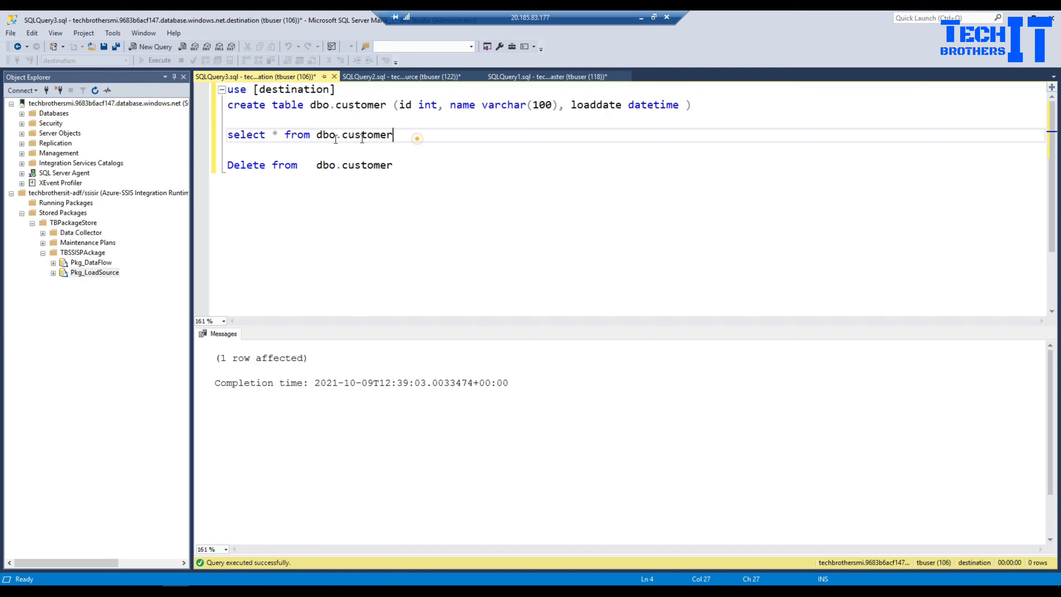
pyautogui.moveTo(414, 135); pyautogui.dragTo(227, 135)
pyautogui.click(159, 61)
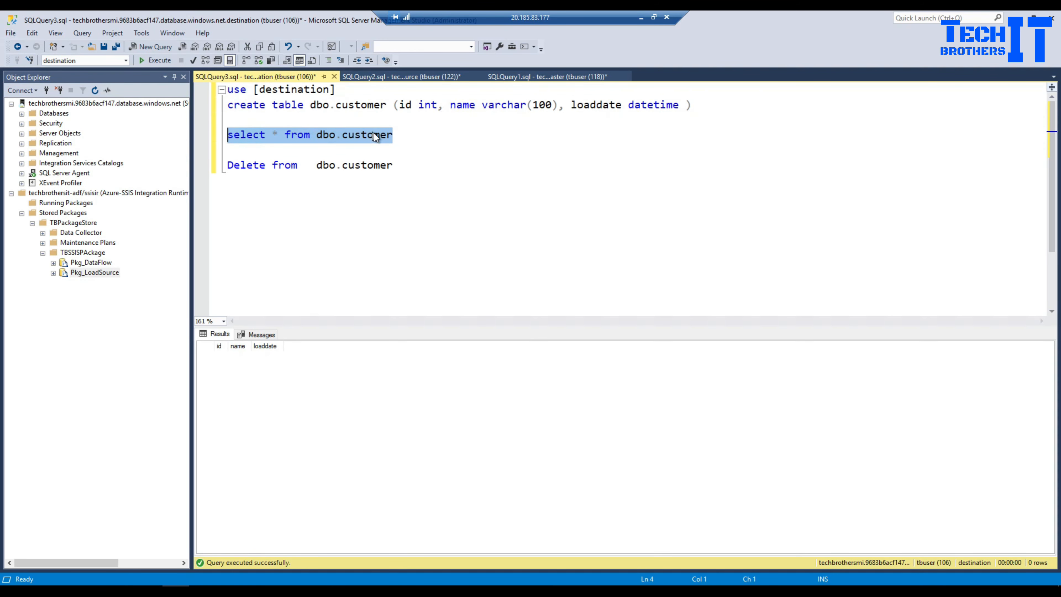
# - Run the Pkg_LoadSource package from the package store and close its progress report
pyautogui.click(113, 272)
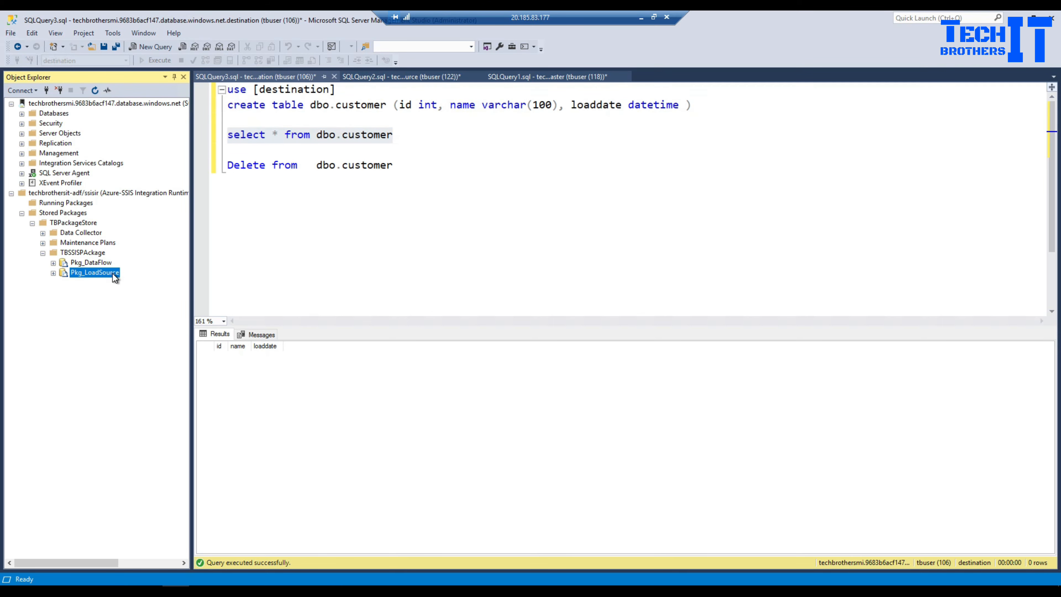
pyautogui.rightClick(114, 273)
pyautogui.click(172, 316)
pyautogui.click(528, 457)
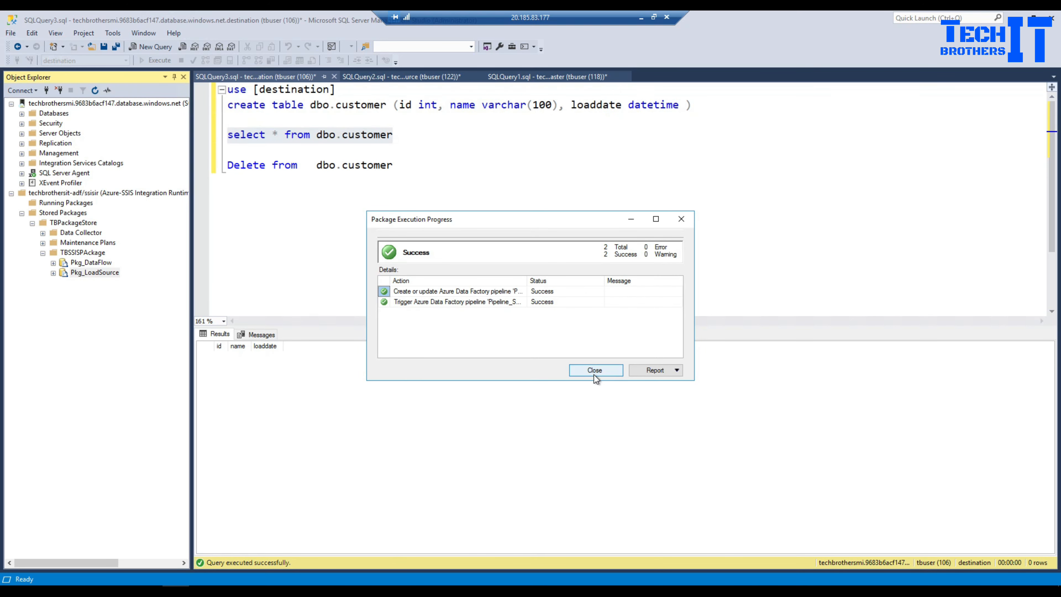
pyautogui.click(594, 373)
# - Rerun select * from dbo.customer to see the loaded row, then return to the browser
pyautogui.moveTo(397, 135); pyautogui.dragTo(222, 142)
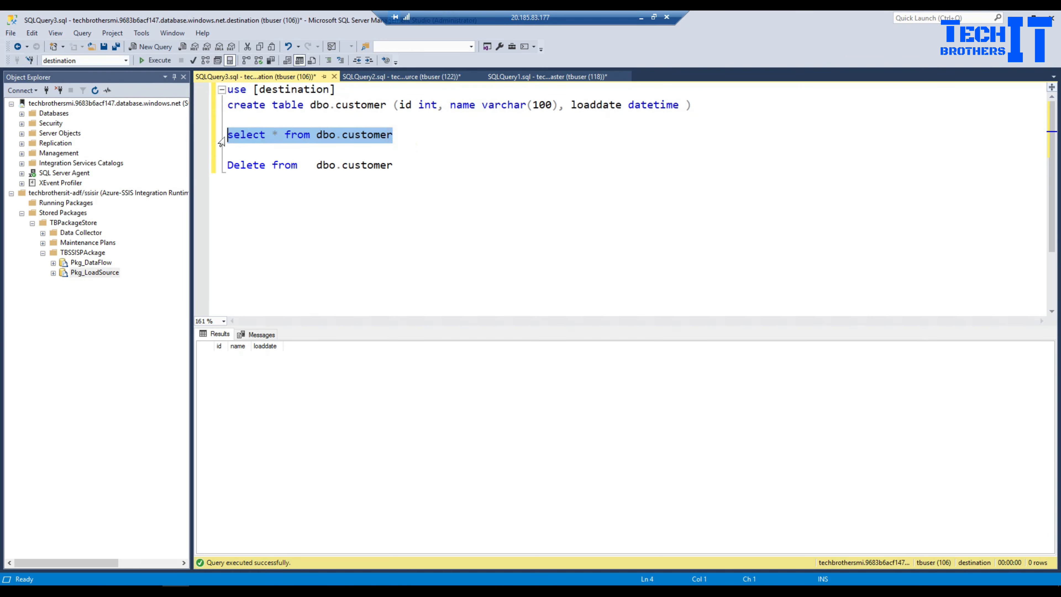
pyautogui.click(155, 60)
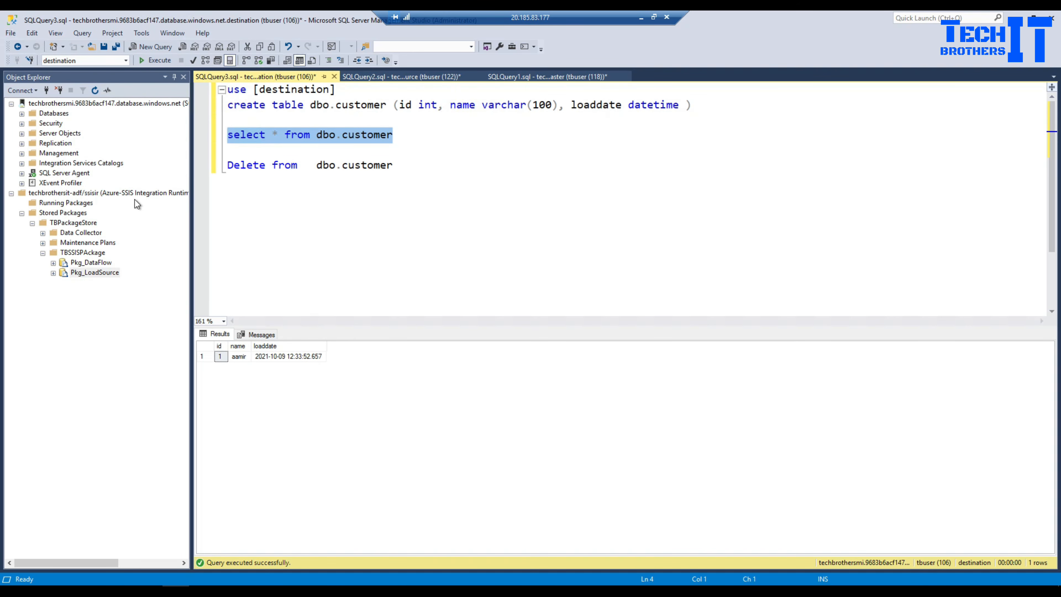
pyautogui.click(642, 18)
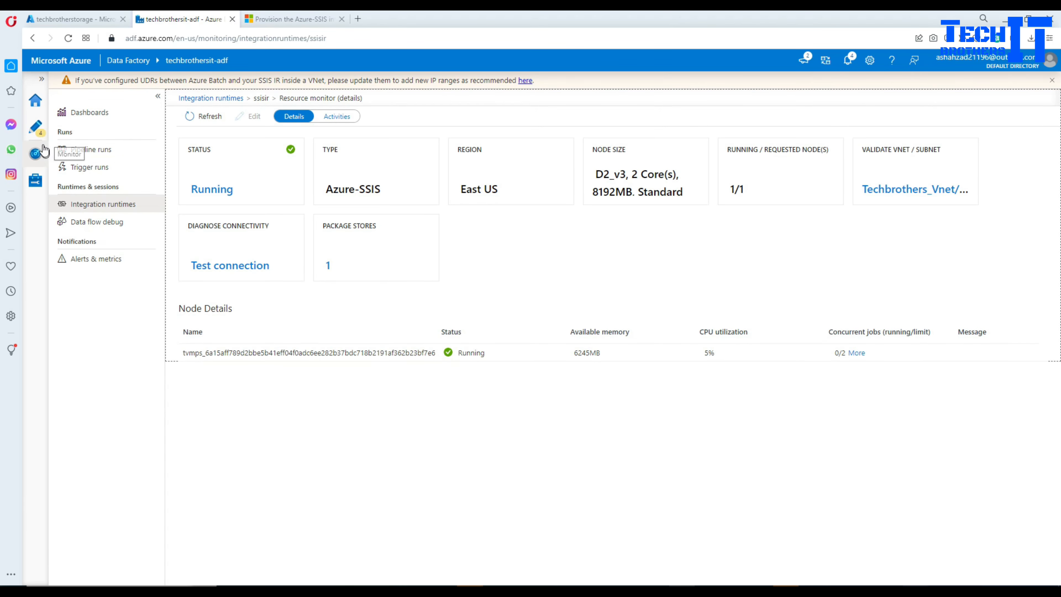
# - Switch to the authoring view of pipeline1 and move its Copy data activity to the upper right
pyautogui.click(36, 180)
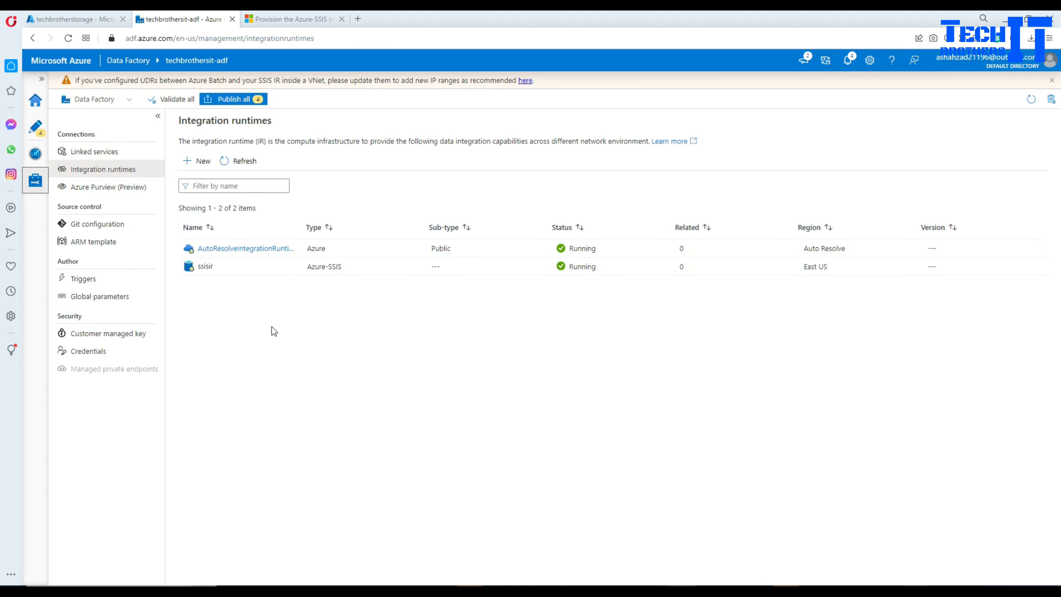
pyautogui.click(39, 133)
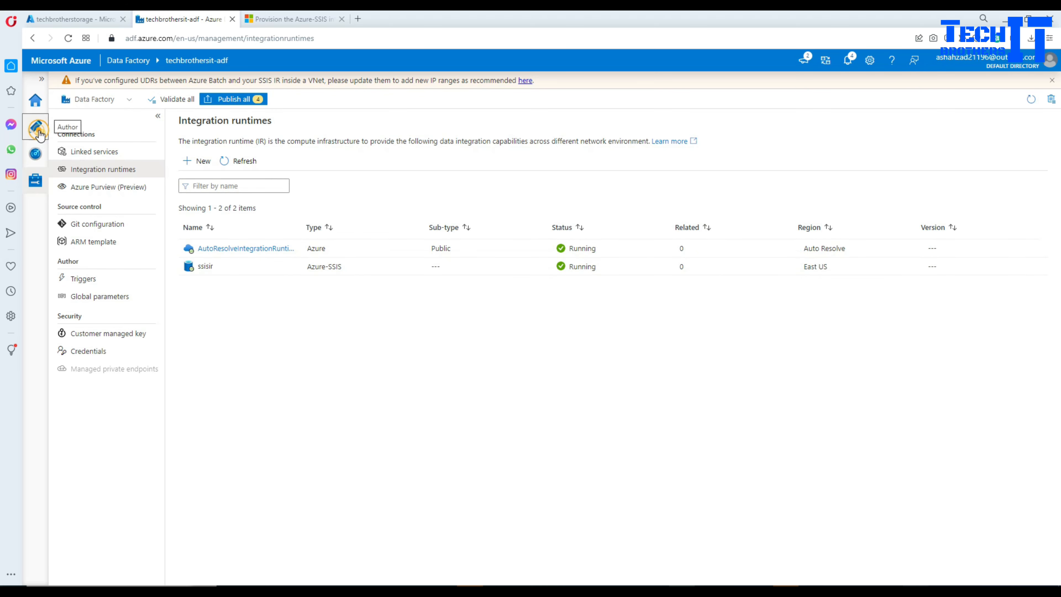
pyautogui.click(38, 134)
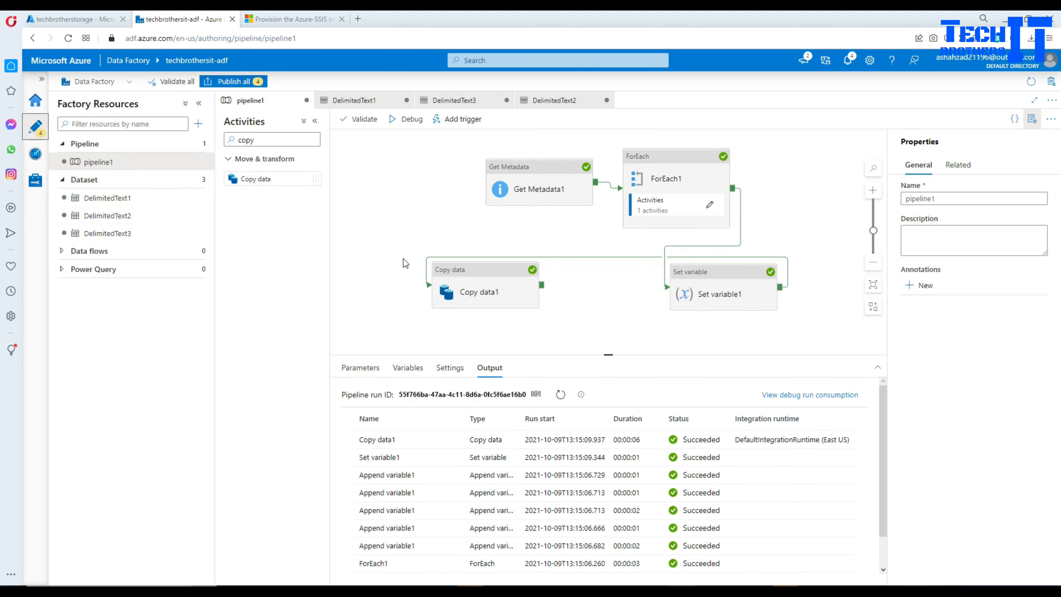
pyautogui.moveTo(450, 275); pyautogui.dragTo(801, 159)
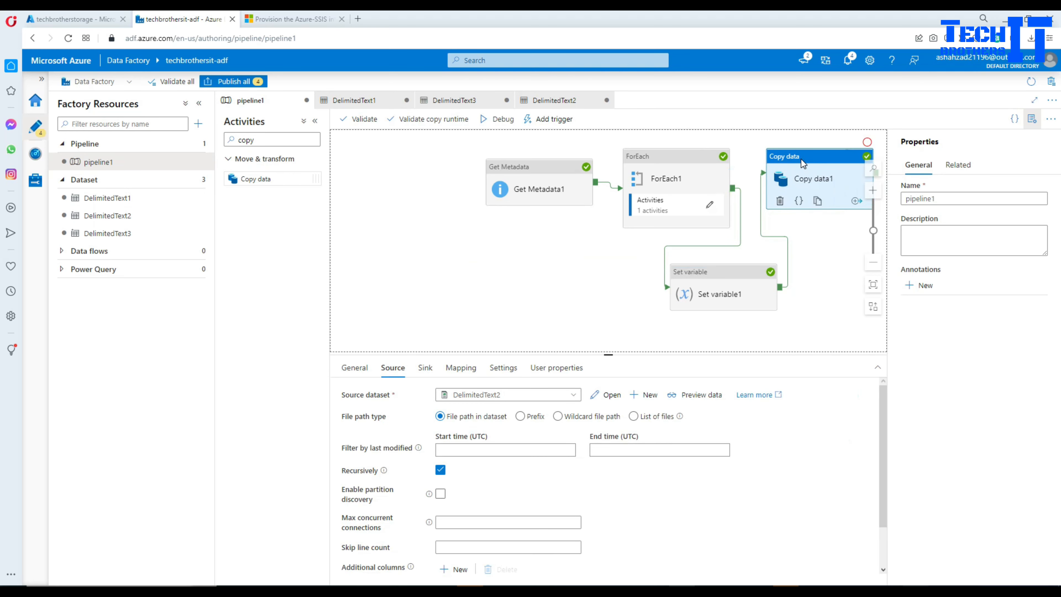
# - Create a new pipeline and rename it from pipeline2 to executessispackage
pyautogui.click(203, 146)
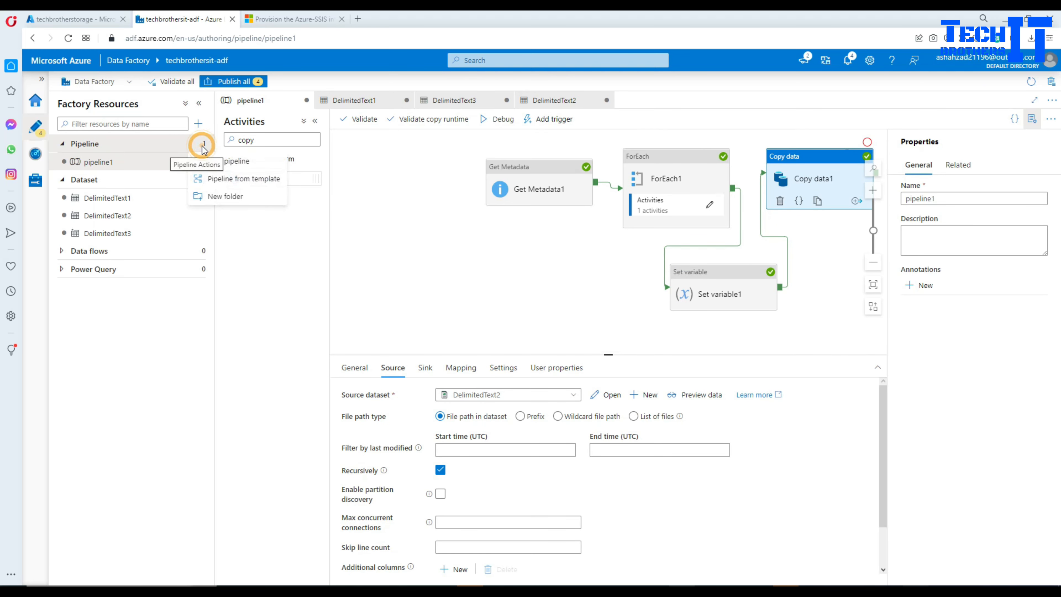
pyautogui.click(228, 161)
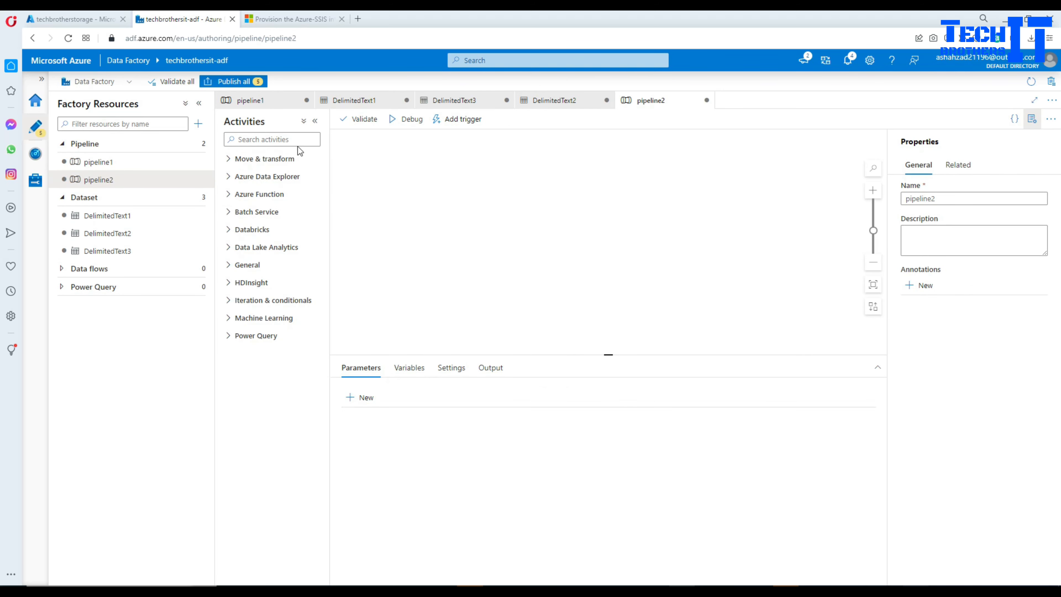
pyautogui.doubleClick(965, 200)
pyautogui.click(810, 201)
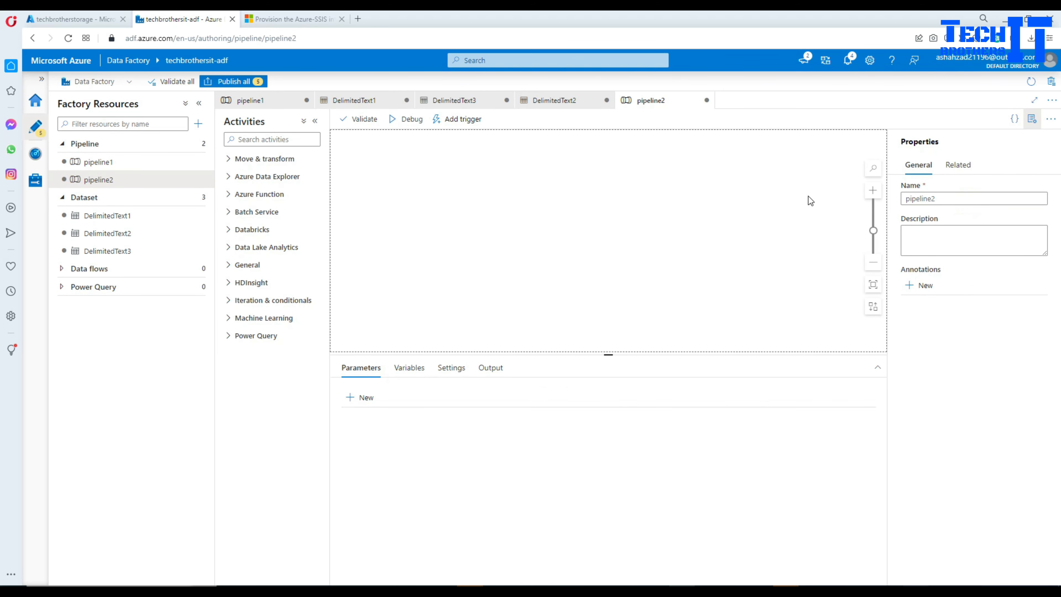
pyautogui.doubleClick(960, 199)
pyautogui.write('e')
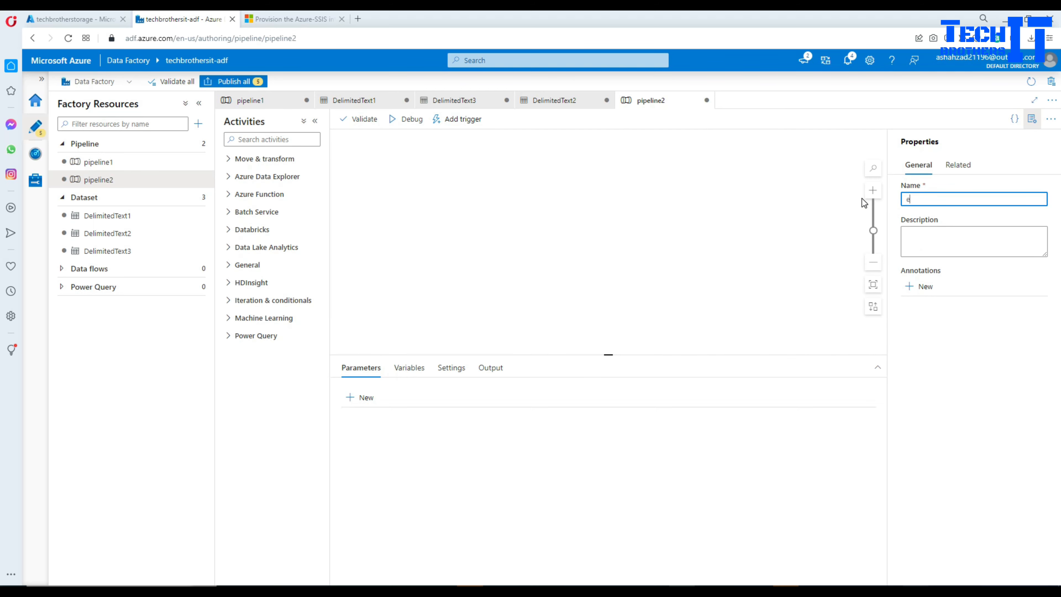
pyautogui.write('xecute ssis')
pyautogui.press('BackSpace')
pyautogui.press('BackSpace')
pyautogui.press('BackSpace')
pyautogui.press('BackSpace')
pyautogui.press('BackSpace')
pyautogui.press('BackSpace')
pyautogui.write('ssispackage')
pyautogui.click(449, 230)
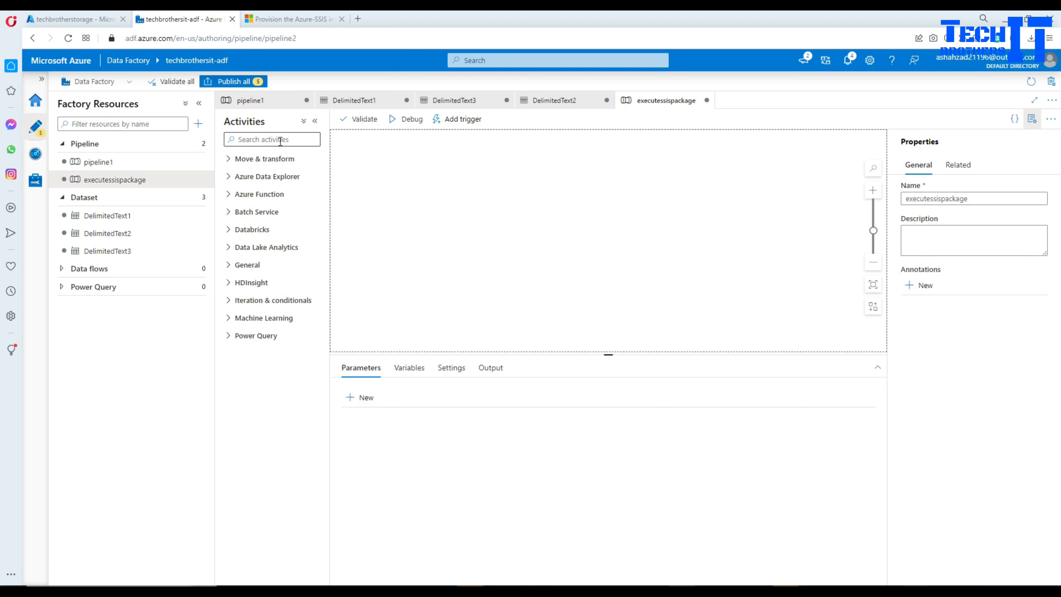
# - Search the activities list for 'exe' to find Execute SSIS package
pyautogui.click(280, 140)
pyautogui.write('e')
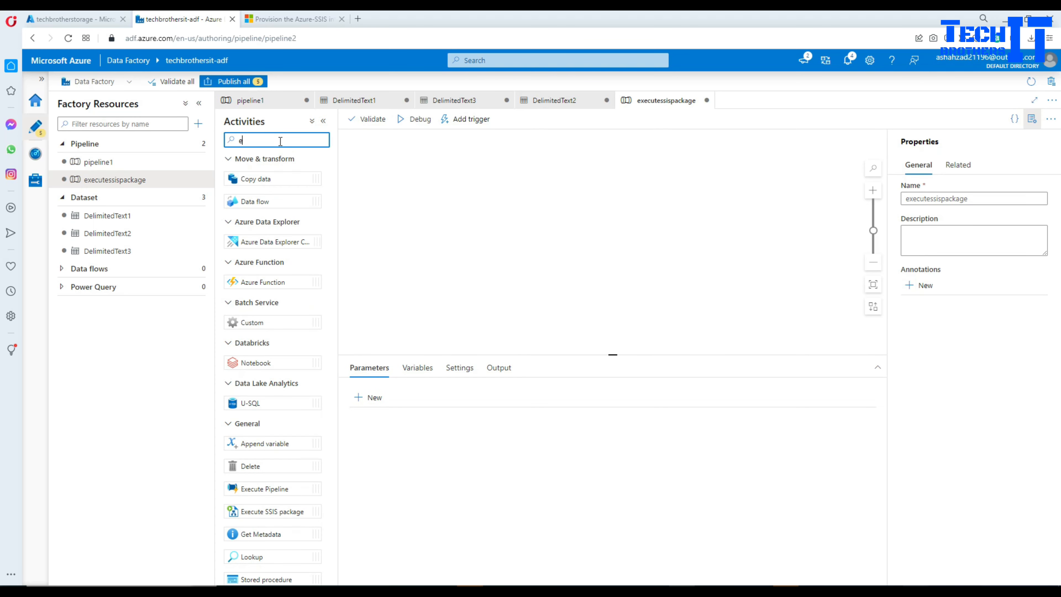
pyautogui.press('BackSpace')
pyautogui.write('exe')
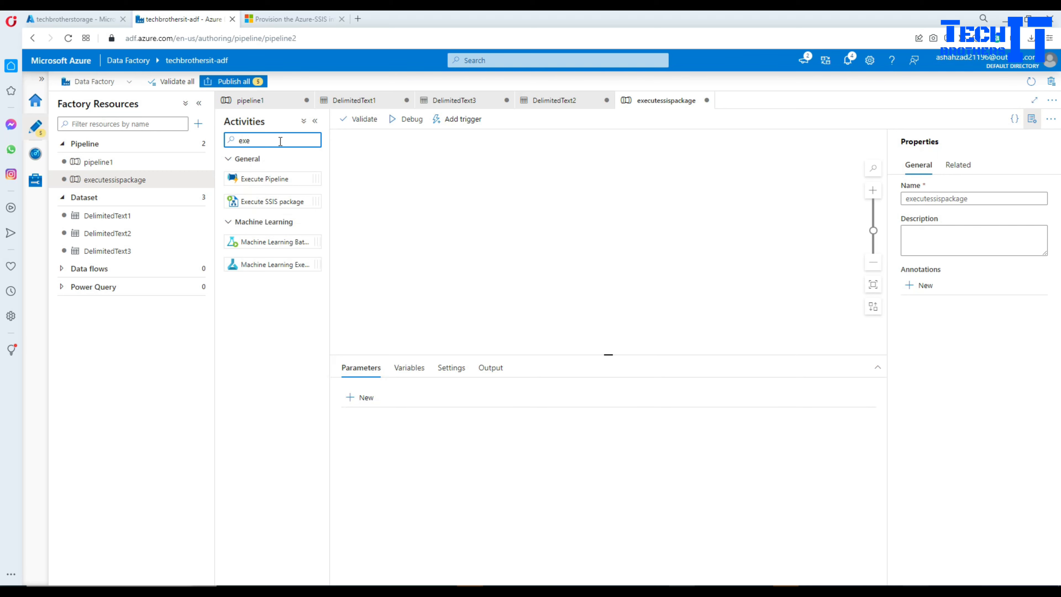
# - Add an Execute SSIS package activity and set it to run on the ssisir runtime
pyautogui.moveTo(276, 201); pyautogui.dragTo(445, 201)
pyautogui.click(401, 371)
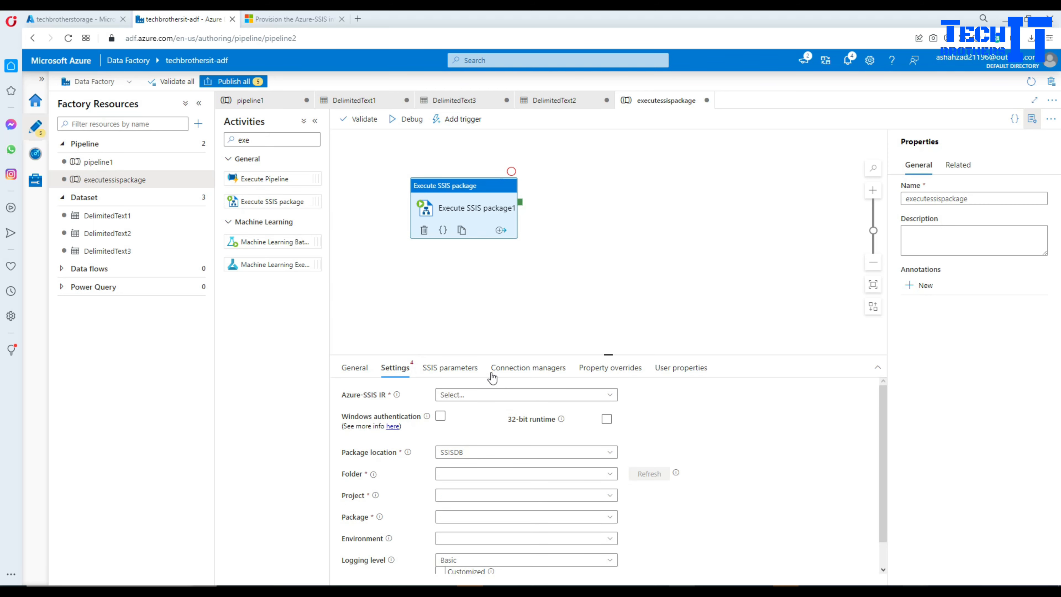
pyautogui.moveTo(501, 355); pyautogui.dragTo(513, 289)
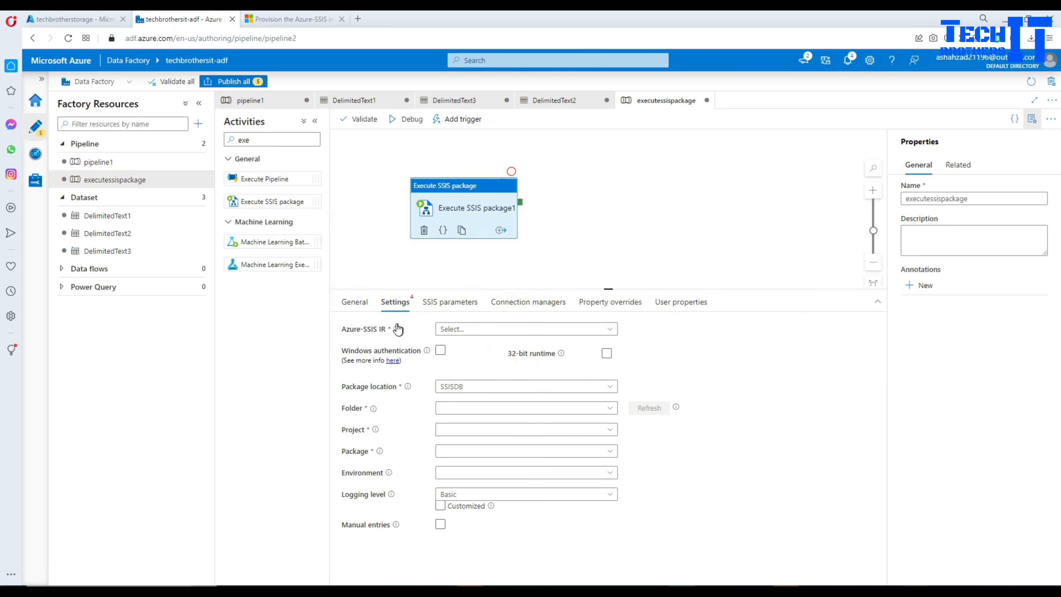
pyautogui.click(518, 330)
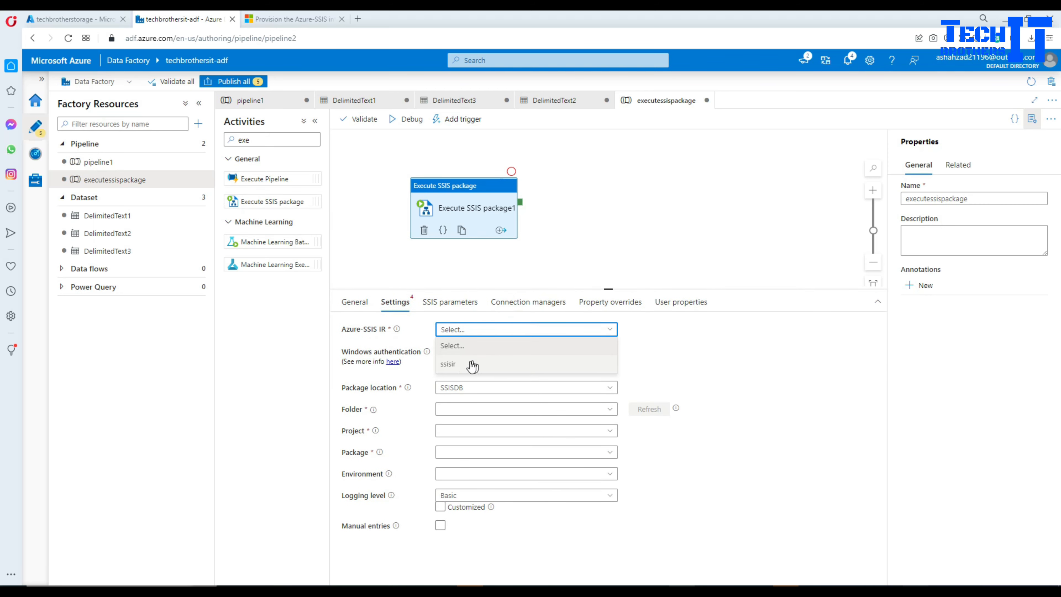
pyautogui.click(451, 370)
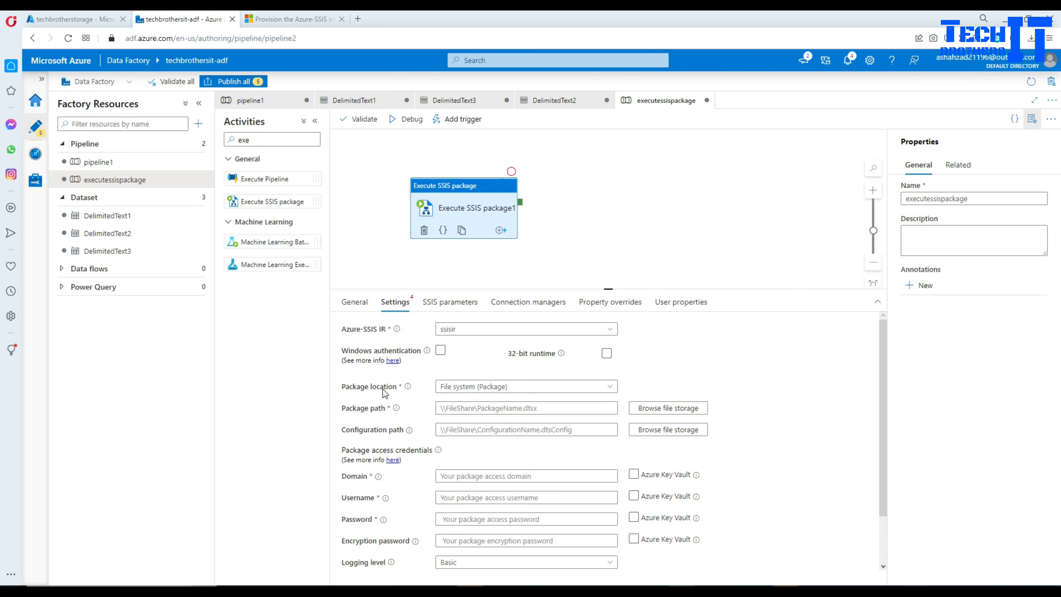
# - Set package location to Package store with store name TBPackageStore, leaving Package path empty
pyautogui.click(479, 390)
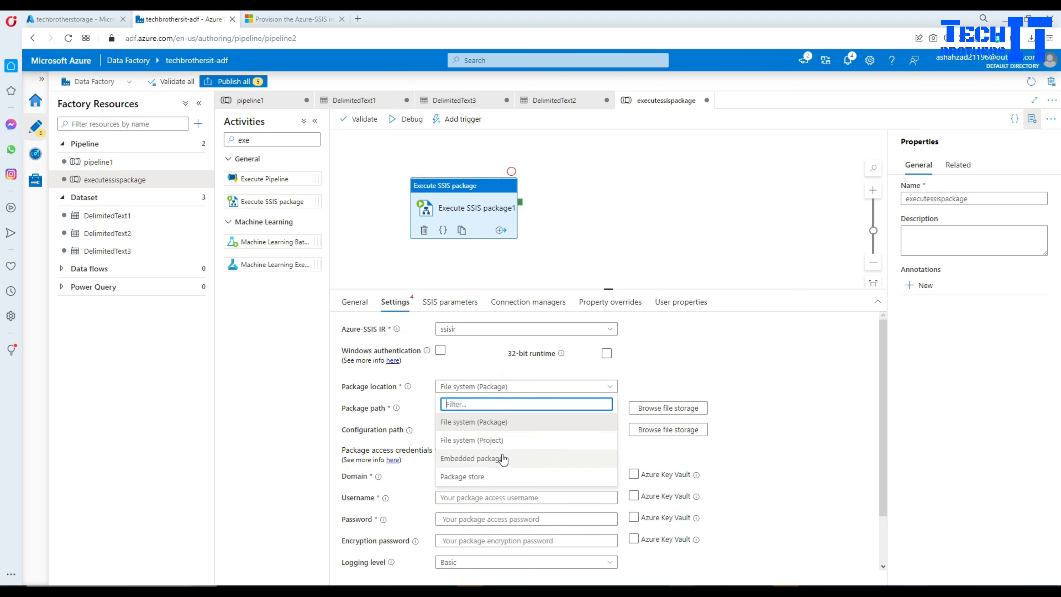
pyautogui.click(480, 482)
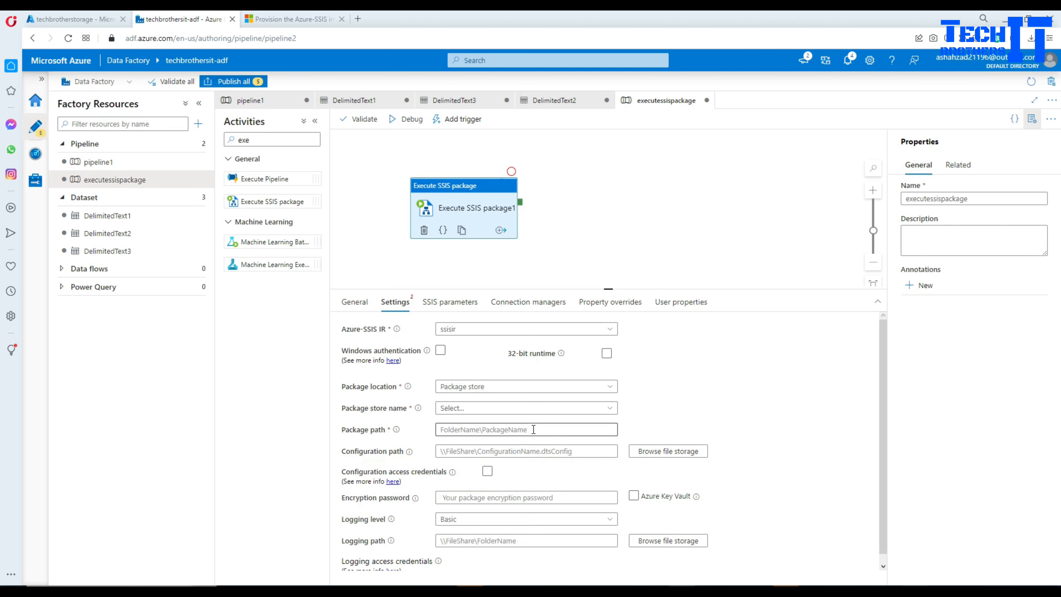
pyautogui.click(515, 408)
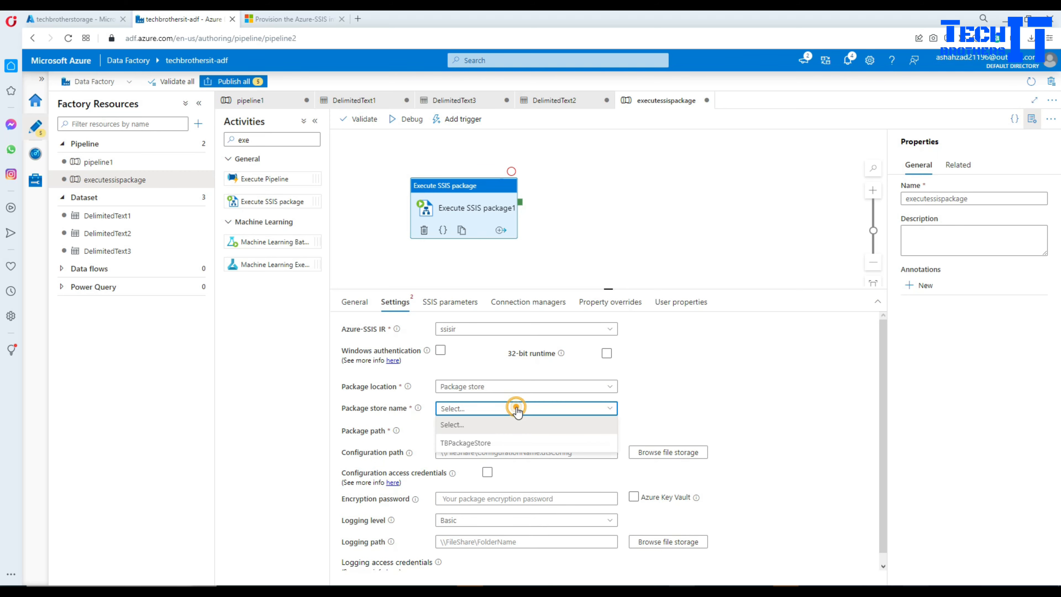
pyautogui.click(458, 446)
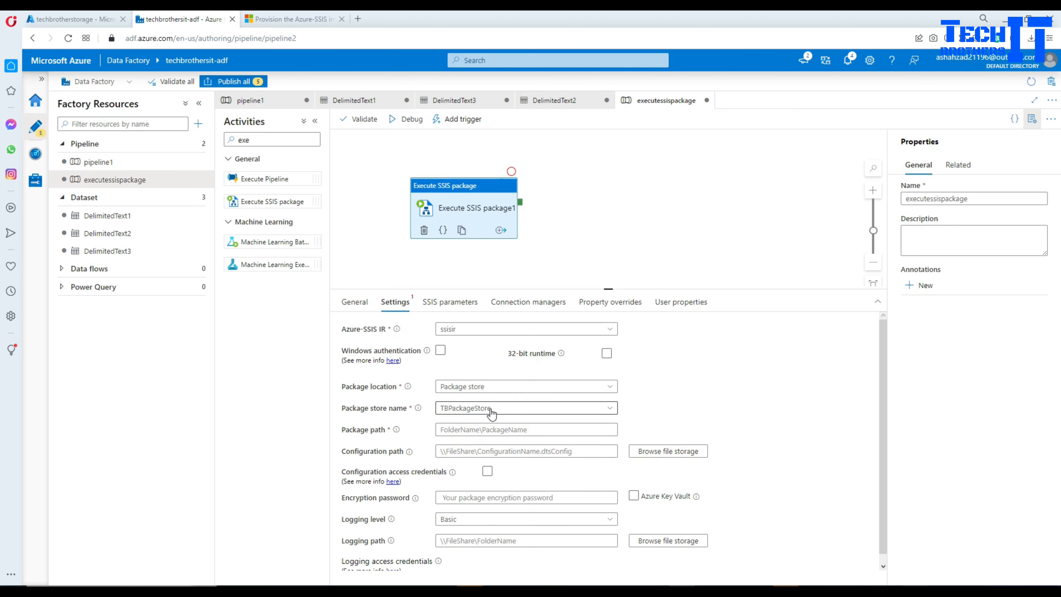
pyautogui.click(438, 432)
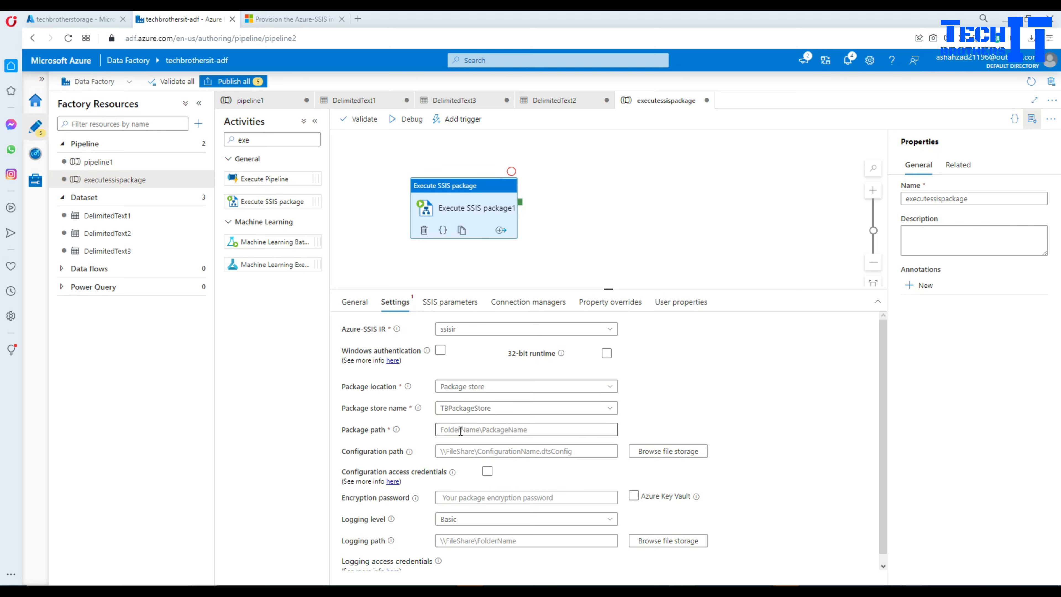
pyautogui.click(480, 431)
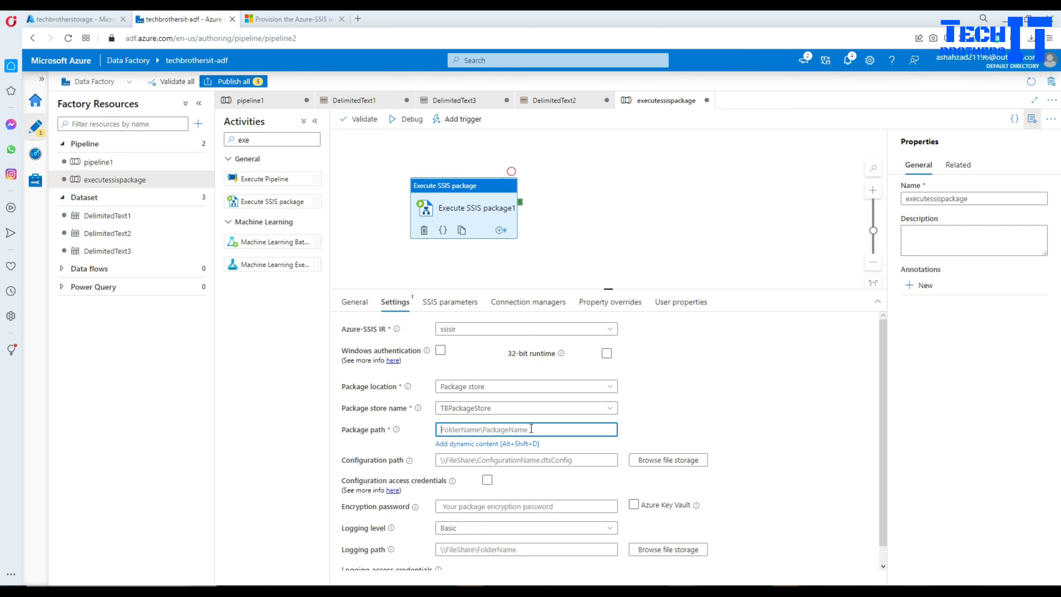
pyautogui.moveTo(398, 434)
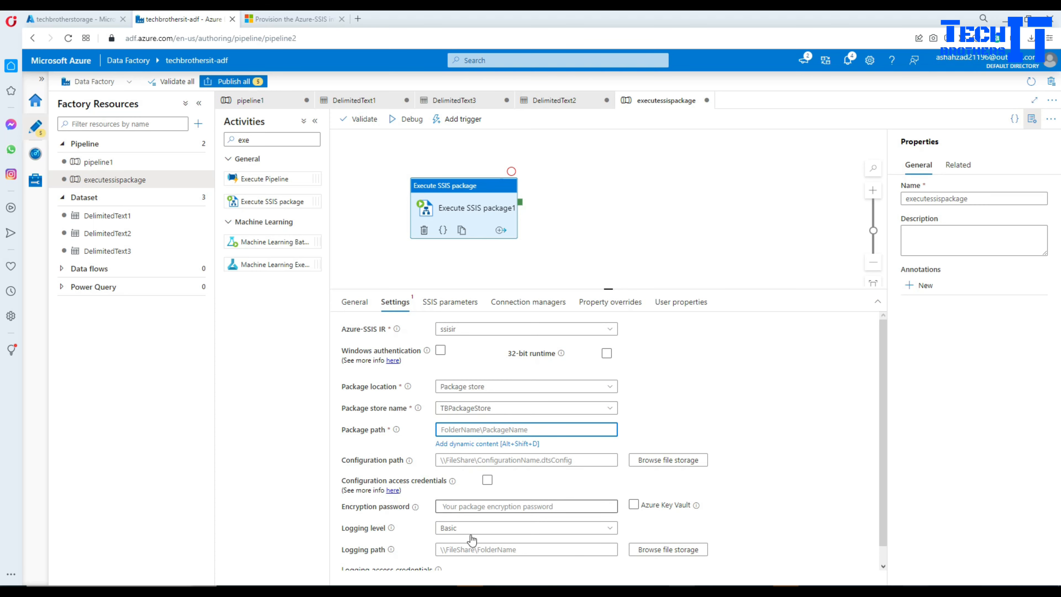
pyautogui.hotkey('alt', 'Tab')
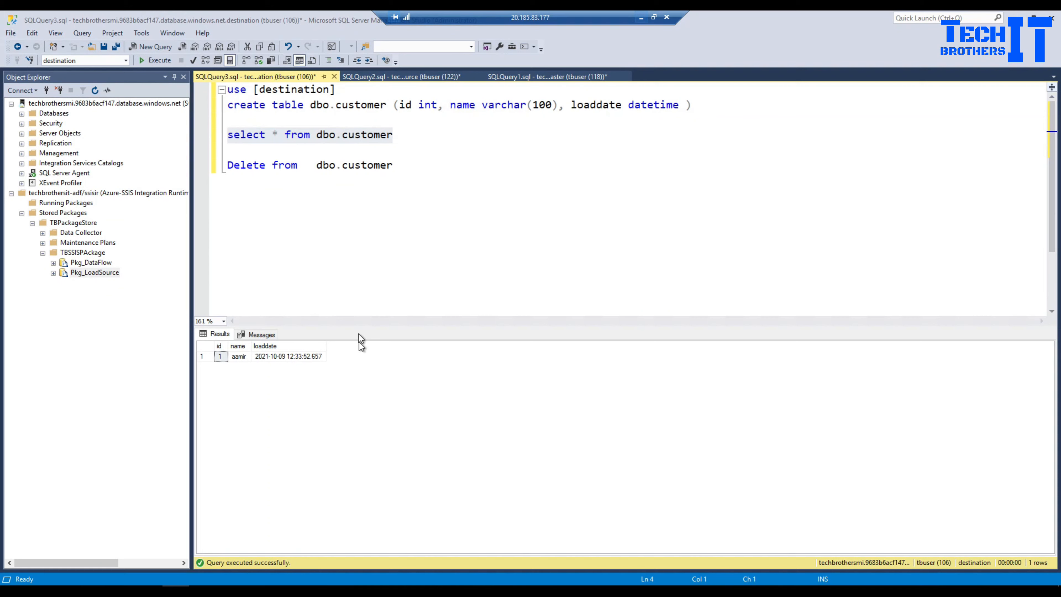
# - Check the TBSSISPAckage folder and type the package path TBSSISPAckage\Pkg_DataFlow.dtsx on a new query line
pyautogui.click(89, 255)
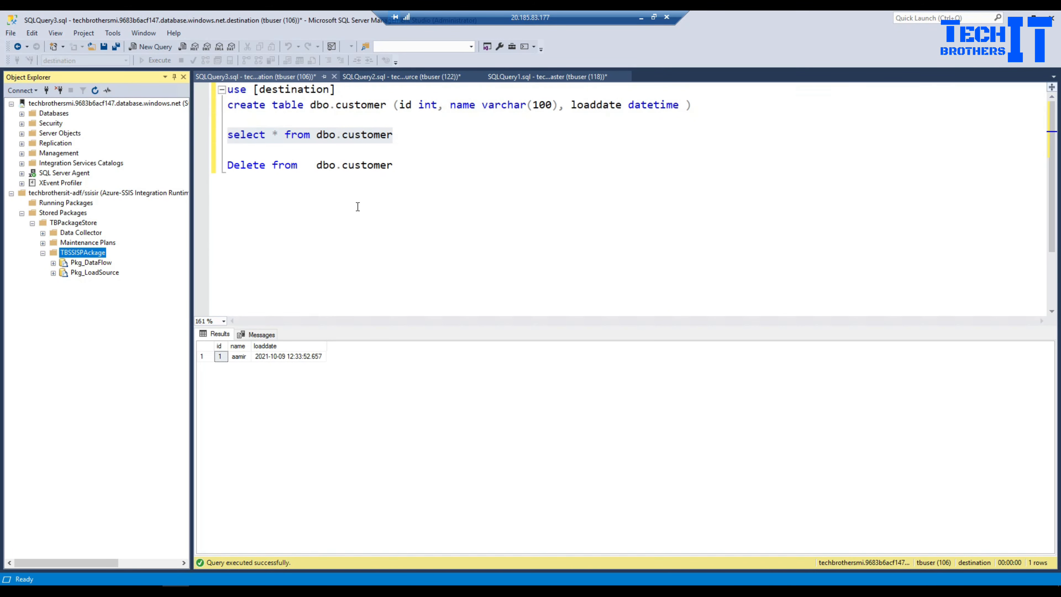
pyautogui.click(451, 181)
pyautogui.press('Return')
pyautogui.press('Return')
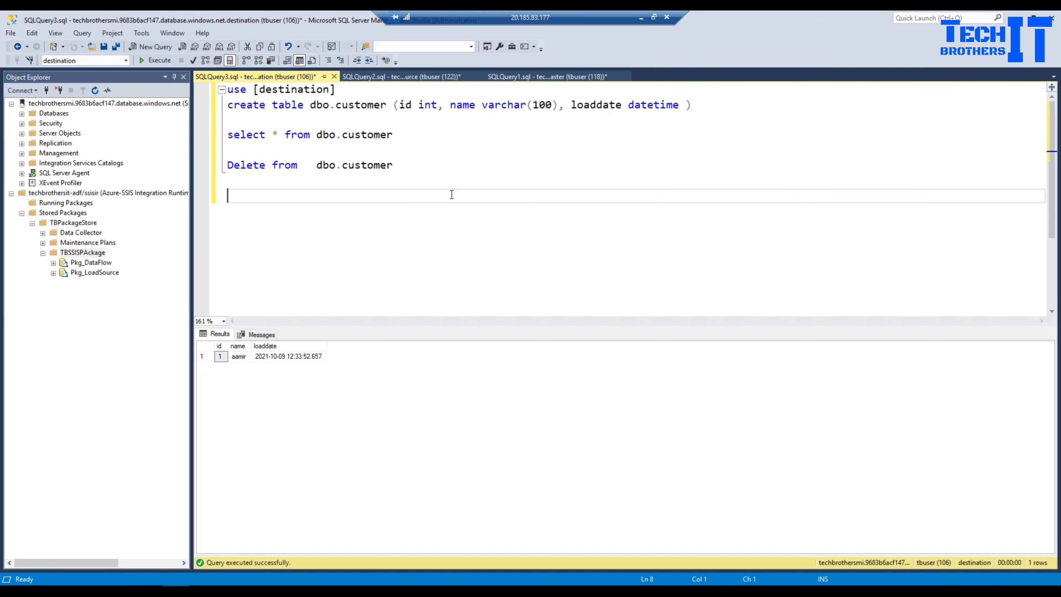
pyautogui.write('TBSSISPAckage')
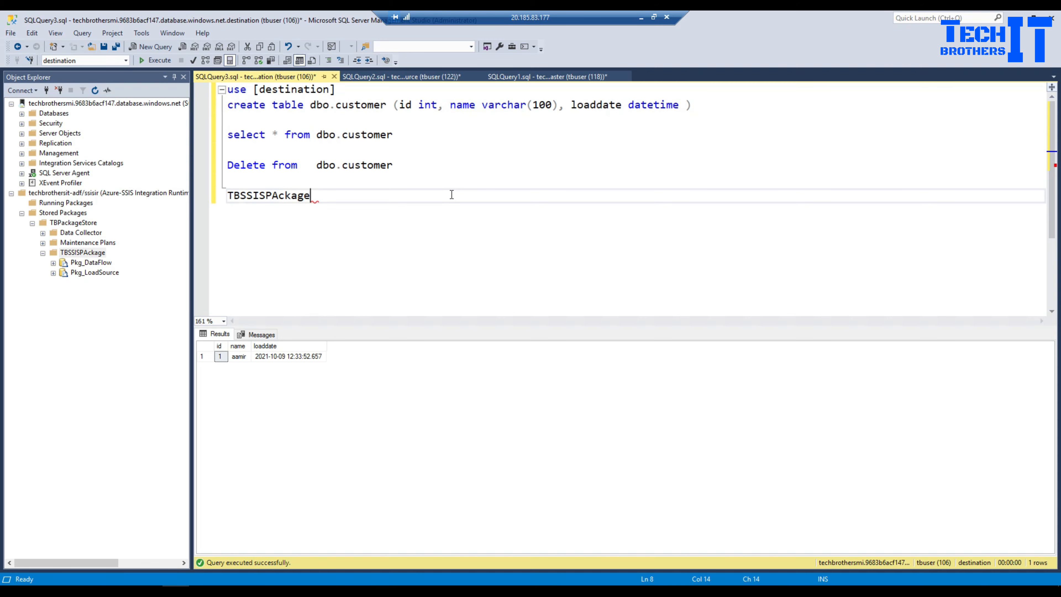
pyautogui.write('\\Pkg_DataFlow.dtsx')
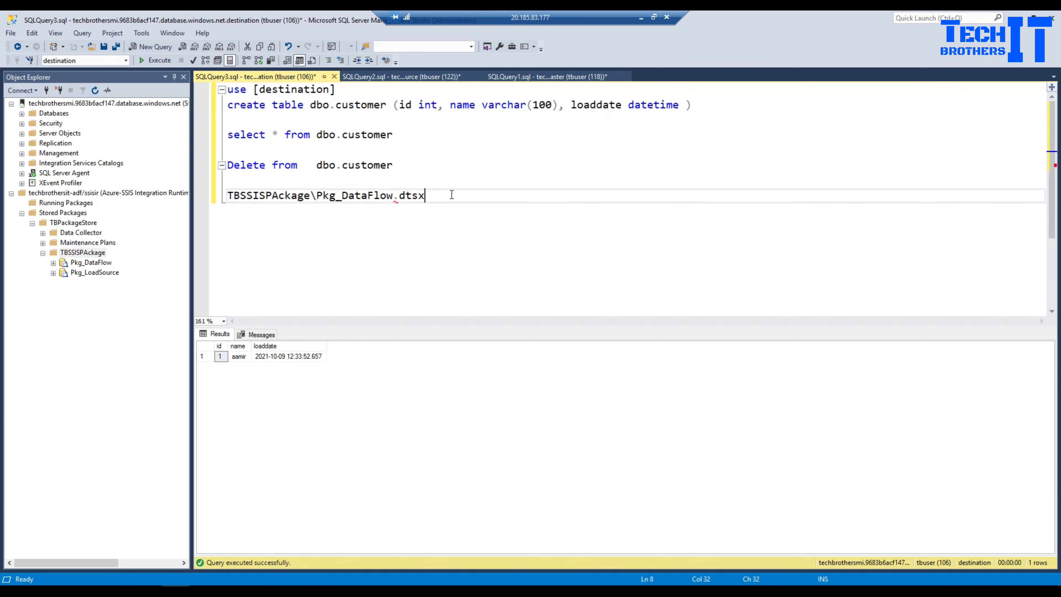
# - Copy the typed package path and go back to the Data Factory Package path field
pyautogui.moveTo(442, 196); pyautogui.dragTo(219, 196)
pyautogui.rightClick(249, 198)
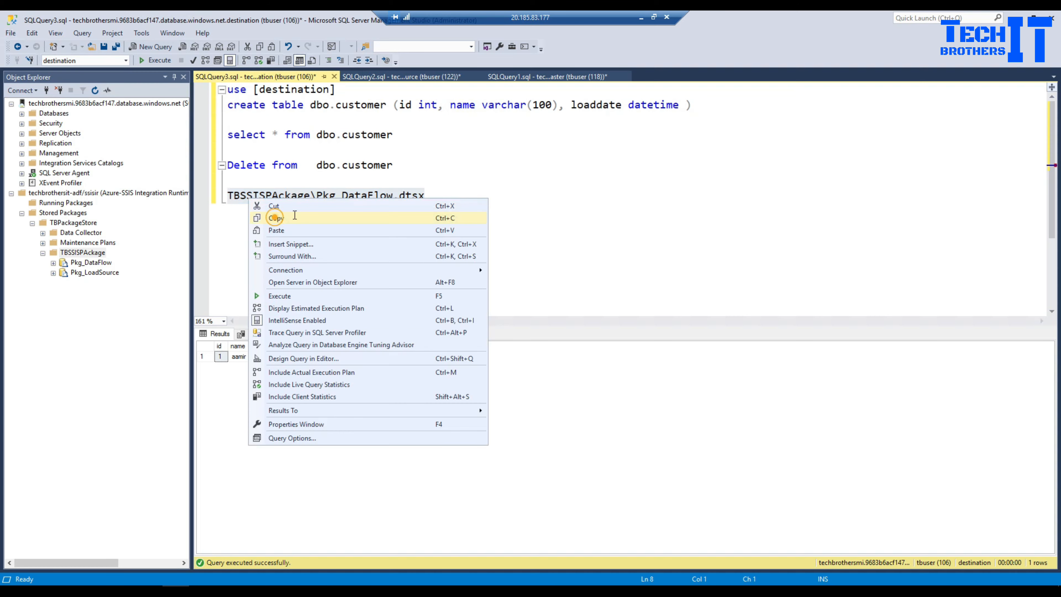
pyautogui.click(274, 217)
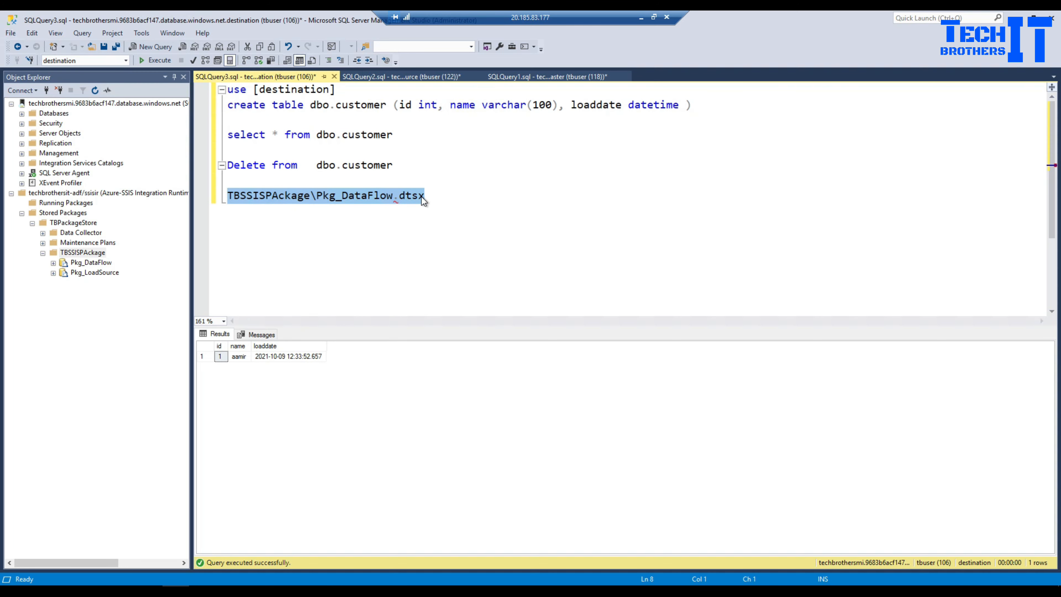
pyautogui.click(641, 17)
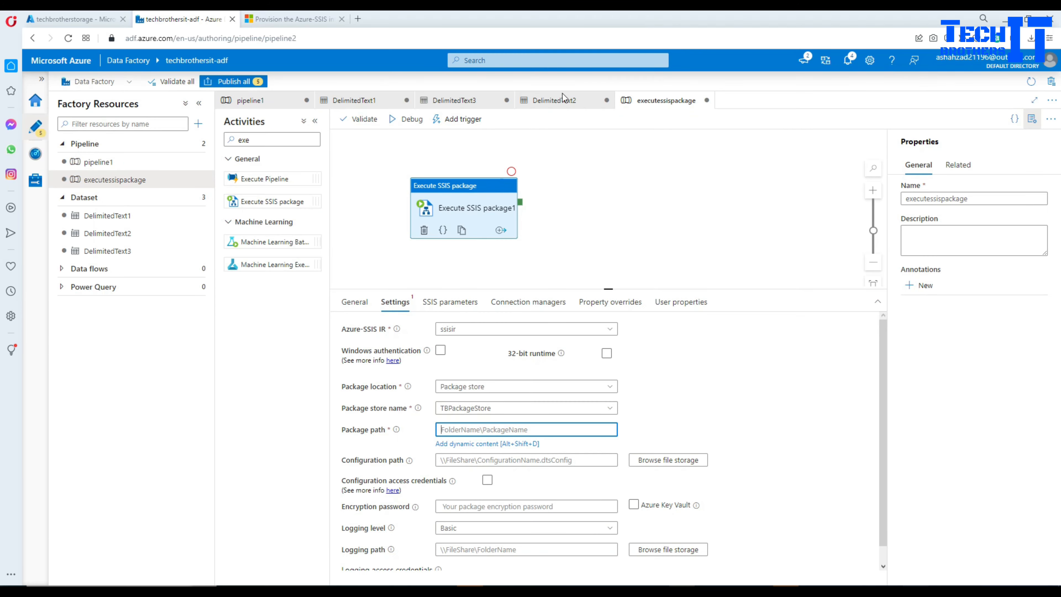
pyautogui.click(471, 433)
# - Paste TBSSISPAckage\Pkg_DataFlow.dtsx into Package path, debug the pipeline, and inspect the Failed run's error
pyautogui.hotkey('ctrl', 'v')
pyautogui.click(600, 168)
pyautogui.click(418, 120)
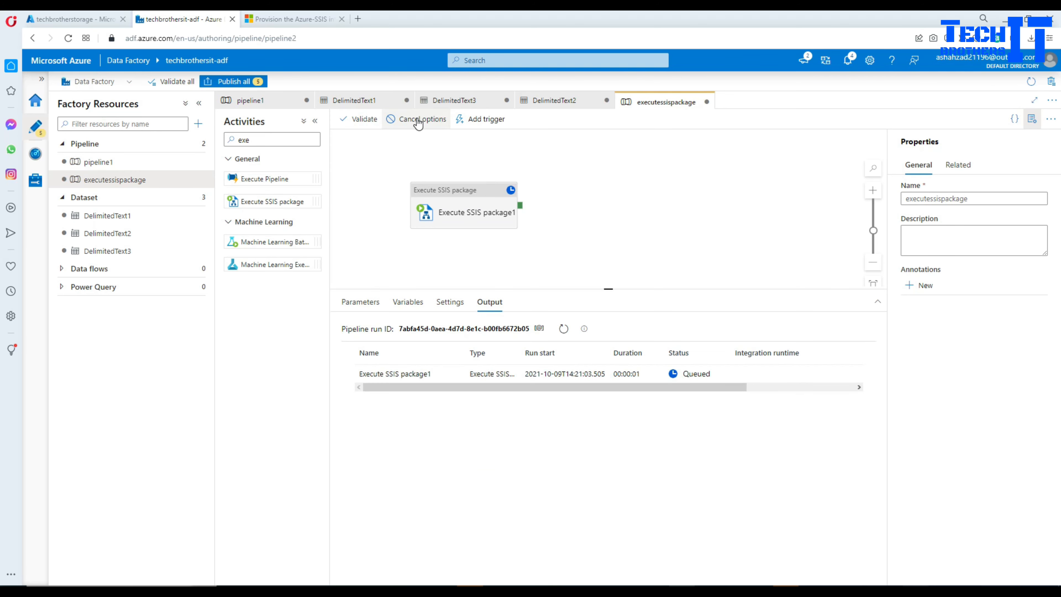
pyautogui.click(563, 329)
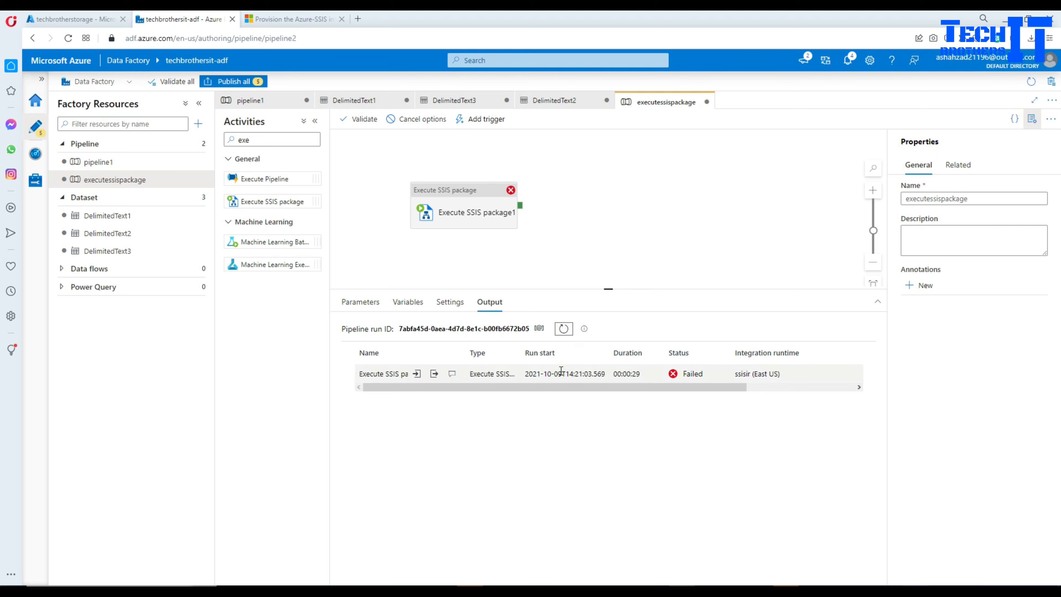
pyautogui.click(435, 374)
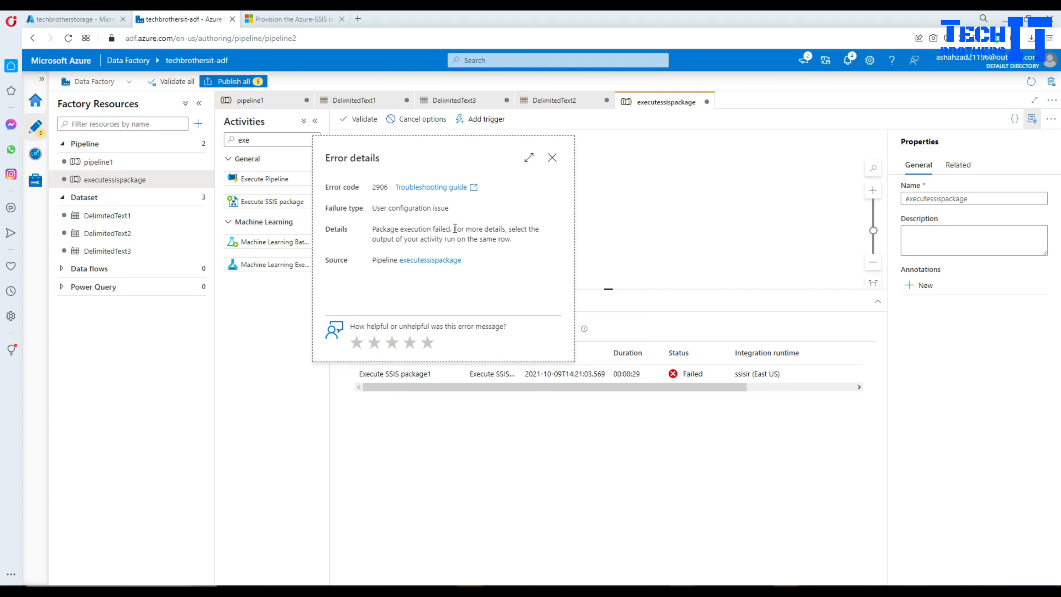
pyautogui.click(553, 157)
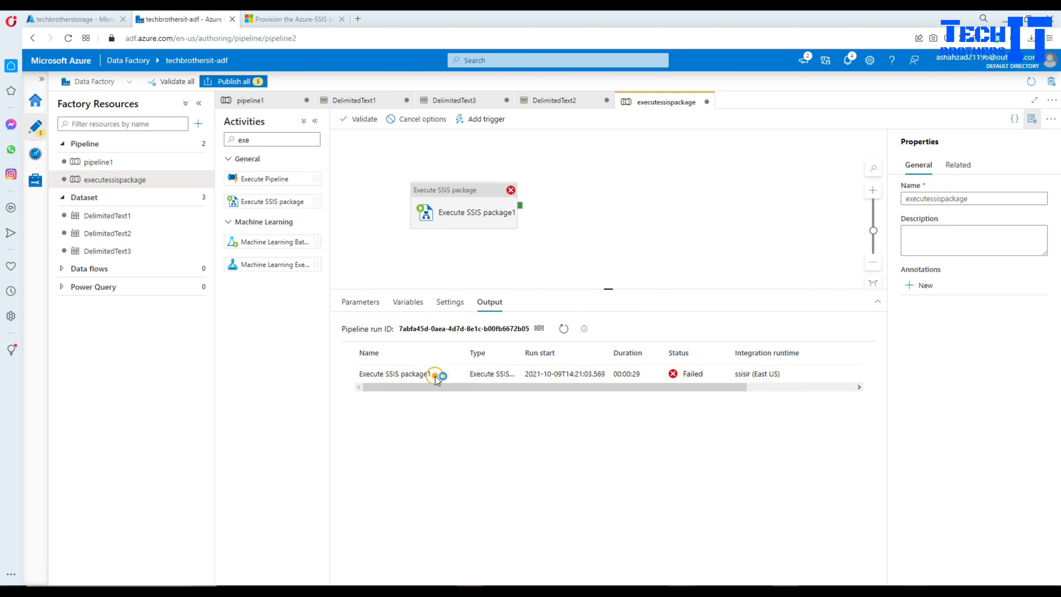
pyautogui.click(434, 375)
pyautogui.click(505, 218)
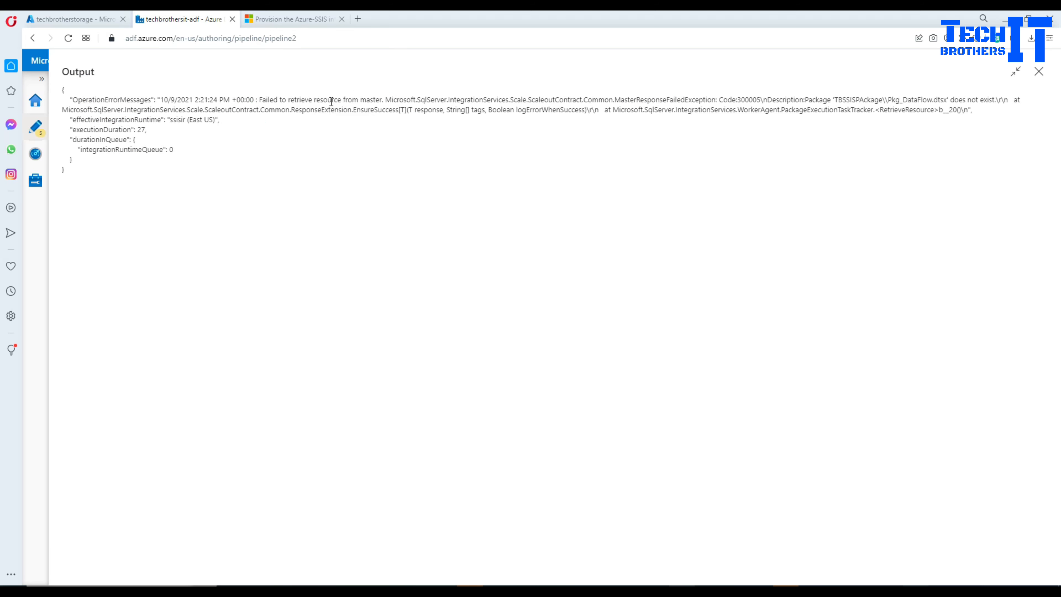
pyautogui.moveTo(384, 97); pyautogui.dragTo(263, 95)
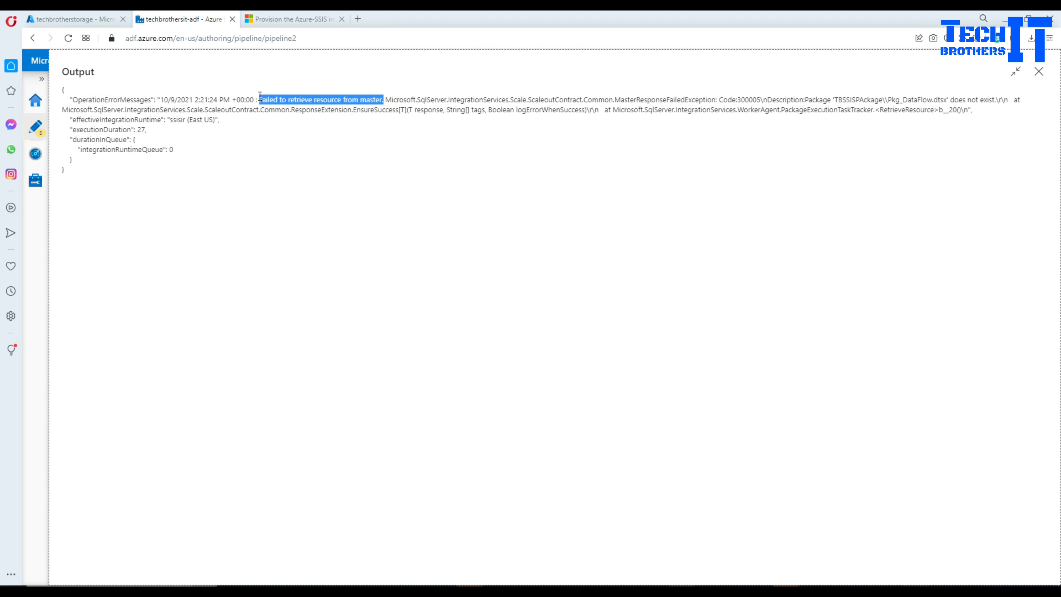
pyautogui.click(881, 100)
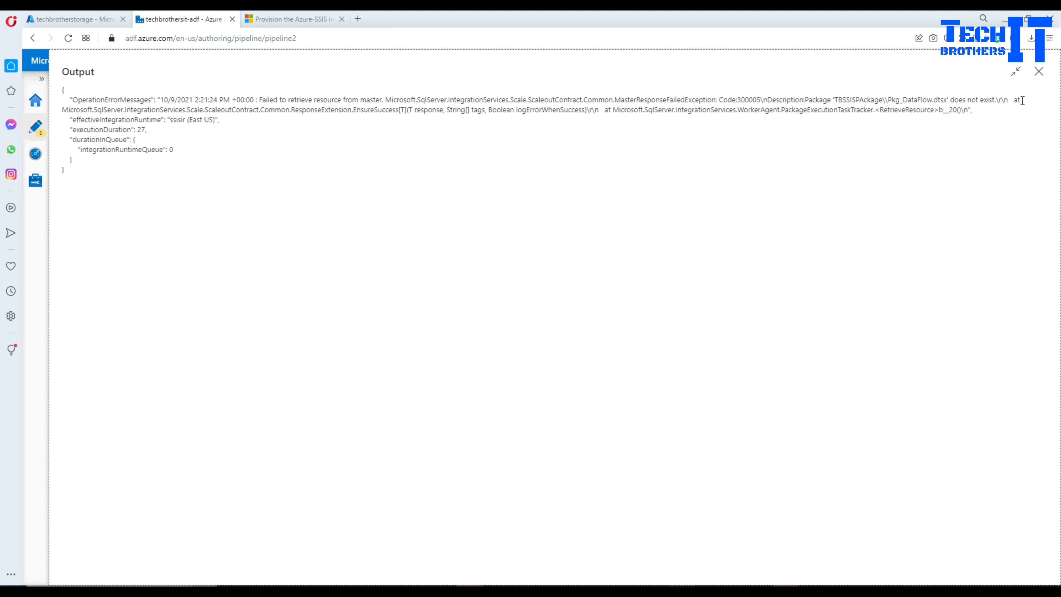
pyautogui.moveTo(1023, 100); pyautogui.dragTo(830, 95)
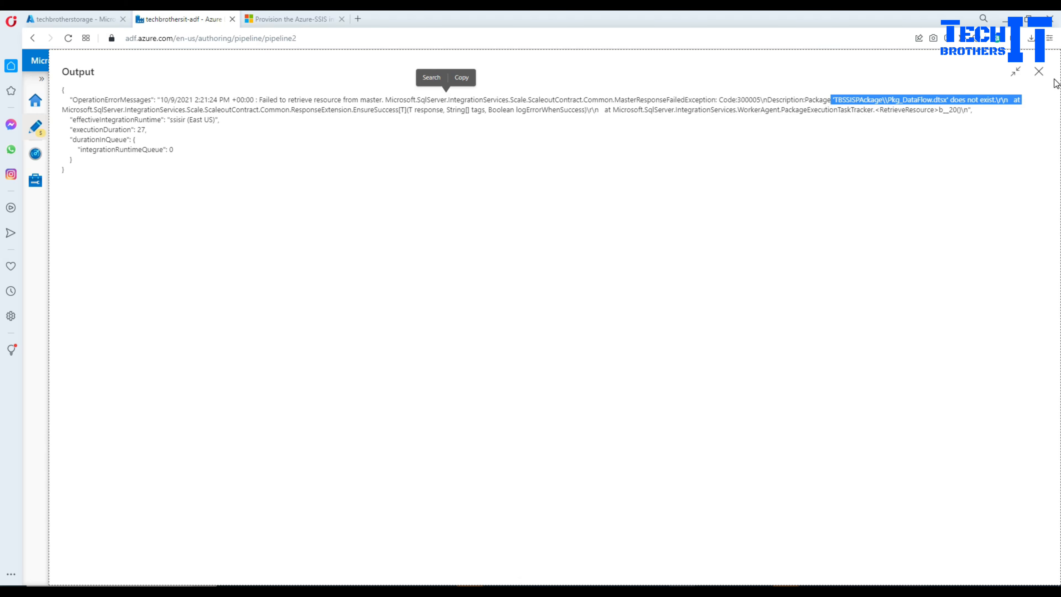
pyautogui.click(1039, 72)
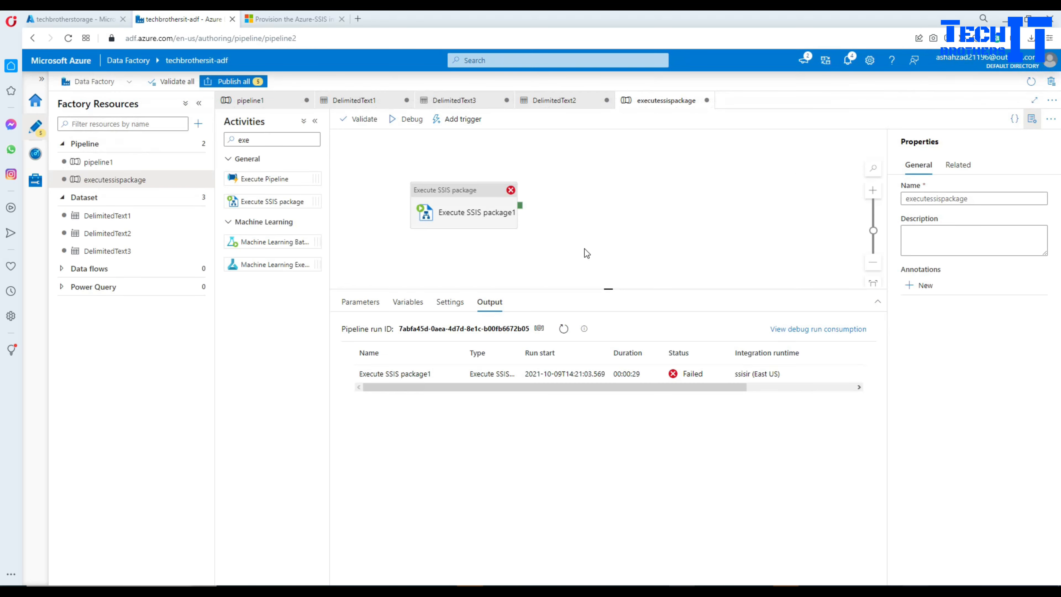
pyautogui.click(457, 216)
# - Trim the path to TBSSISPAckage\Pkg_DataFlow by deleting dtsx, then debug the pipeline again
pyautogui.click(534, 427)
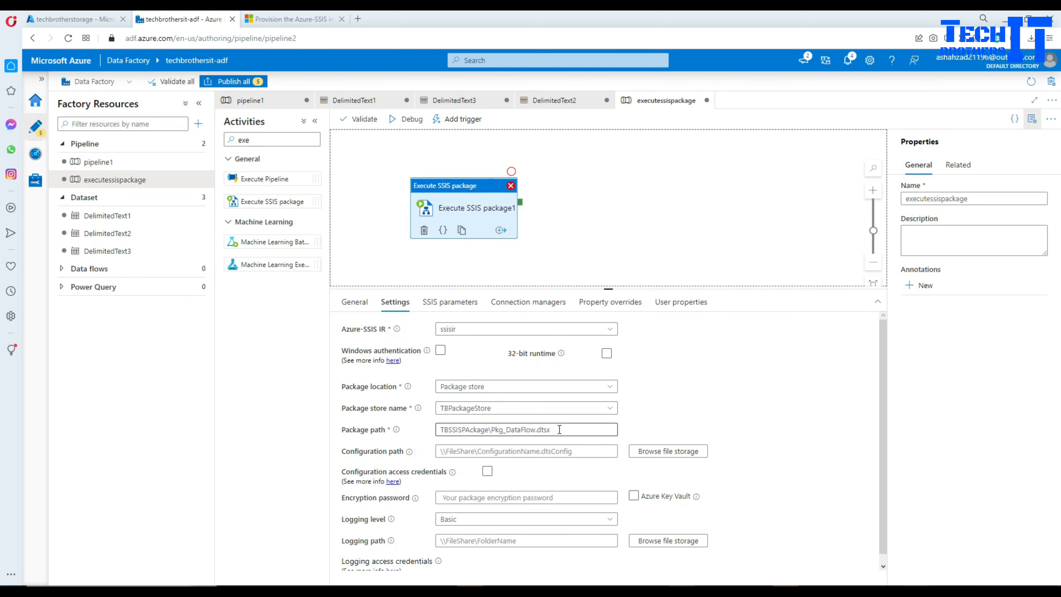
pyautogui.moveTo(559, 430); pyautogui.dragTo(540, 429)
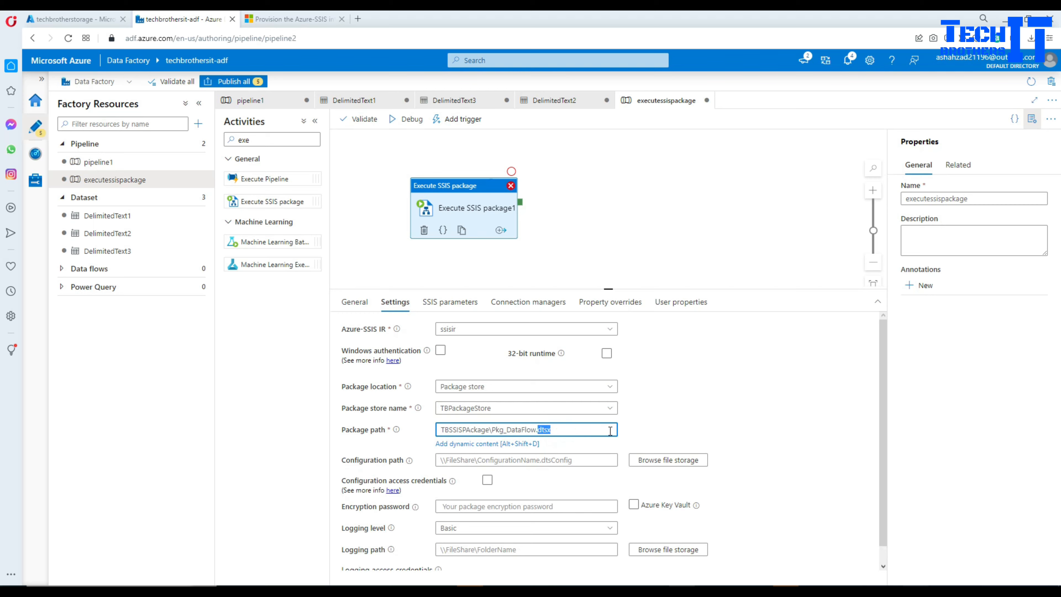
pyautogui.press('BackSpace')
pyautogui.click(576, 251)
pyautogui.click(413, 122)
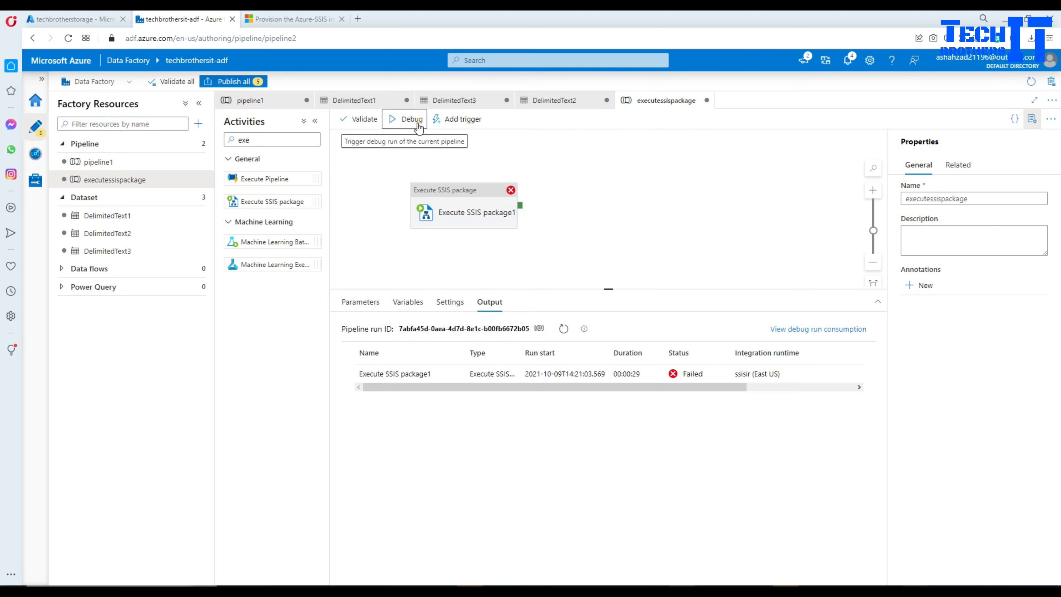
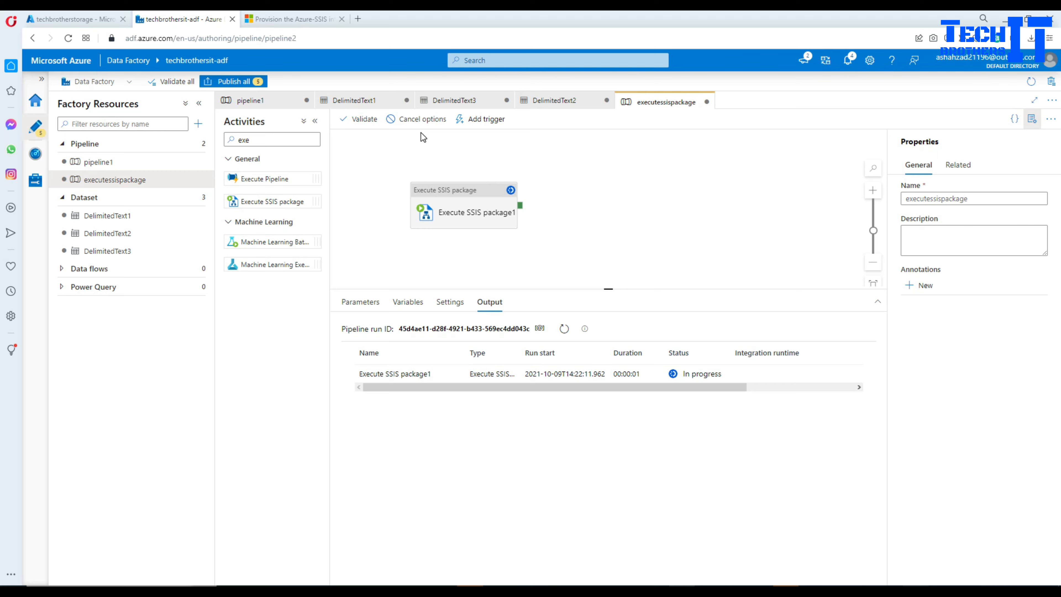
# - Refresh the debug run, confirm it succeeded in 00:00:08, review its output, and select the Execute SSIS package activity
pyautogui.click(564, 329)
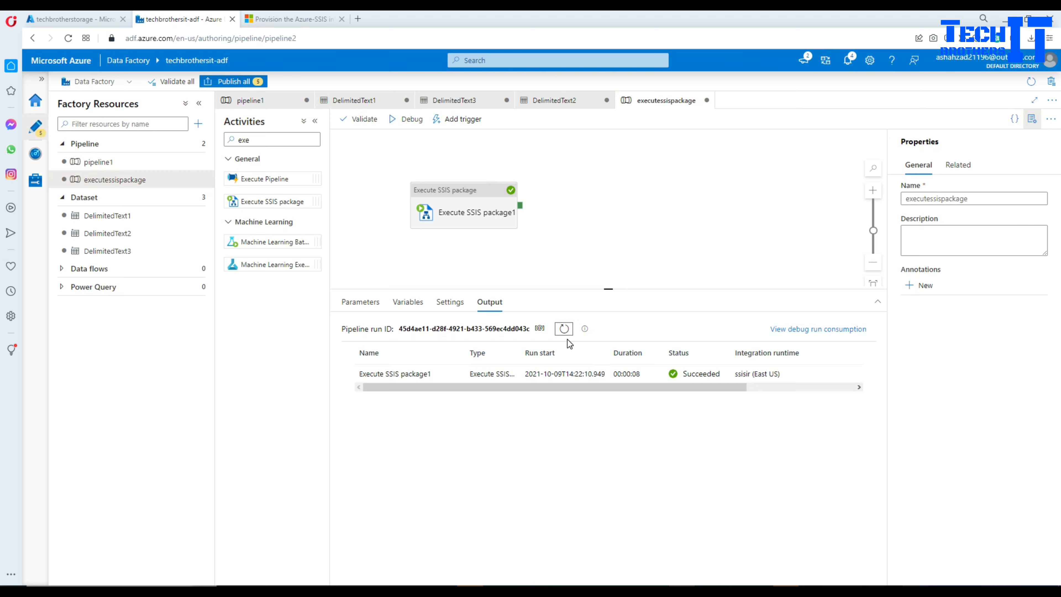
pyautogui.moveTo(457, 384)
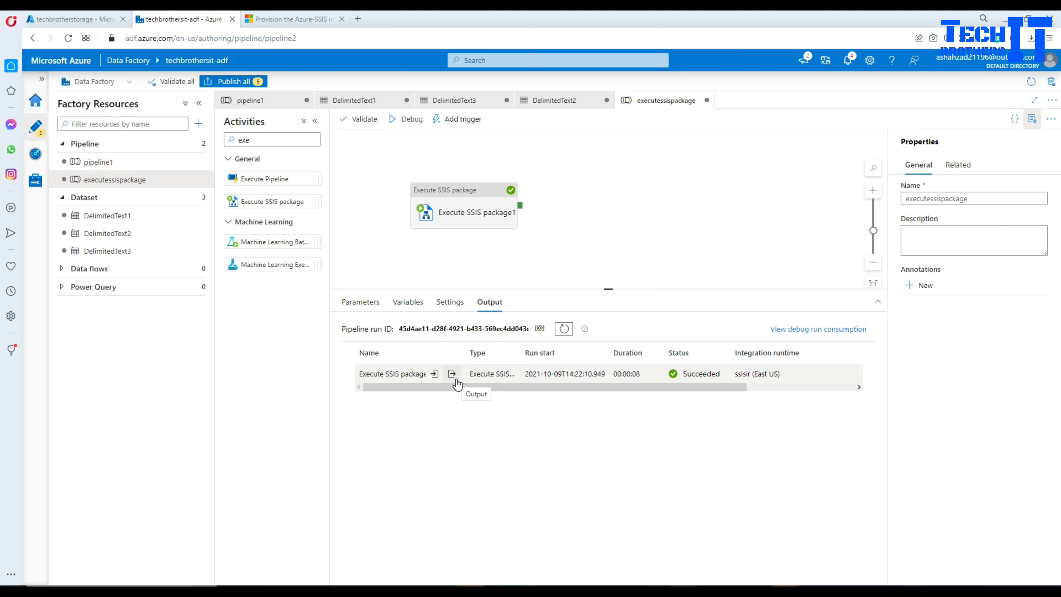
pyautogui.click(455, 379)
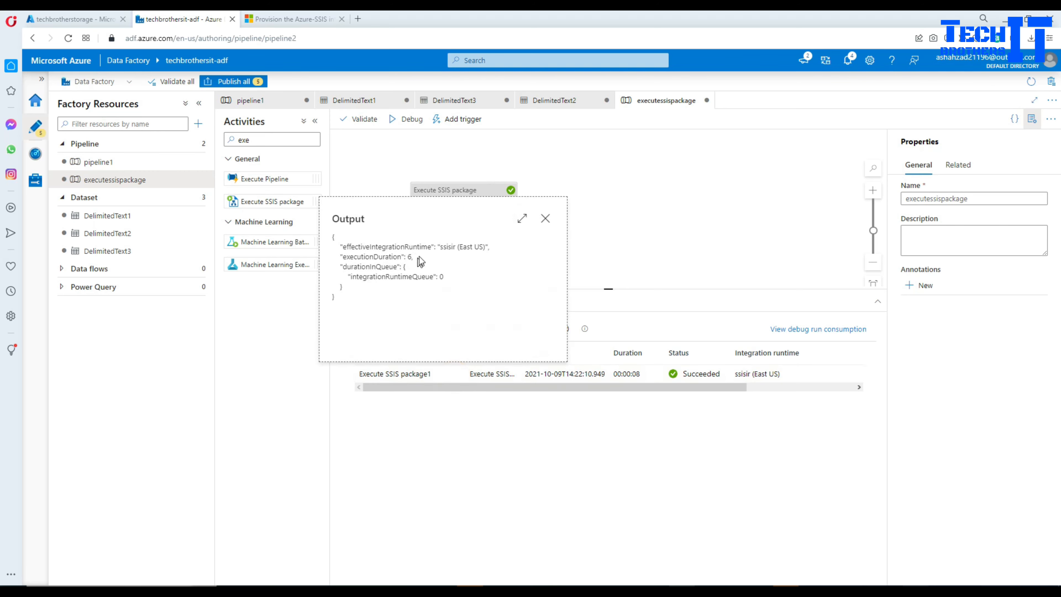
pyautogui.click(546, 218)
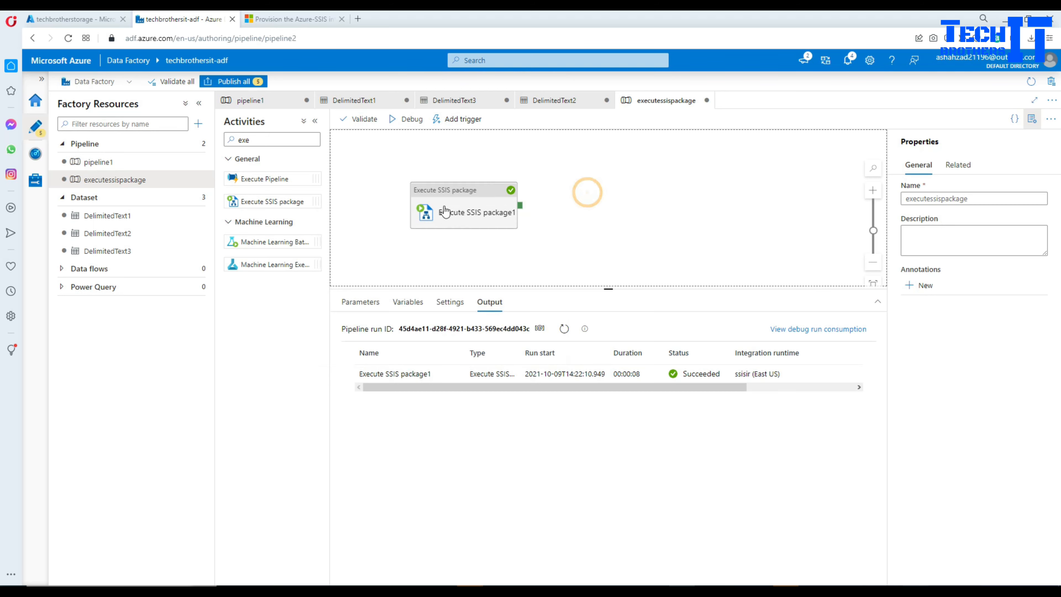
pyautogui.click(485, 185)
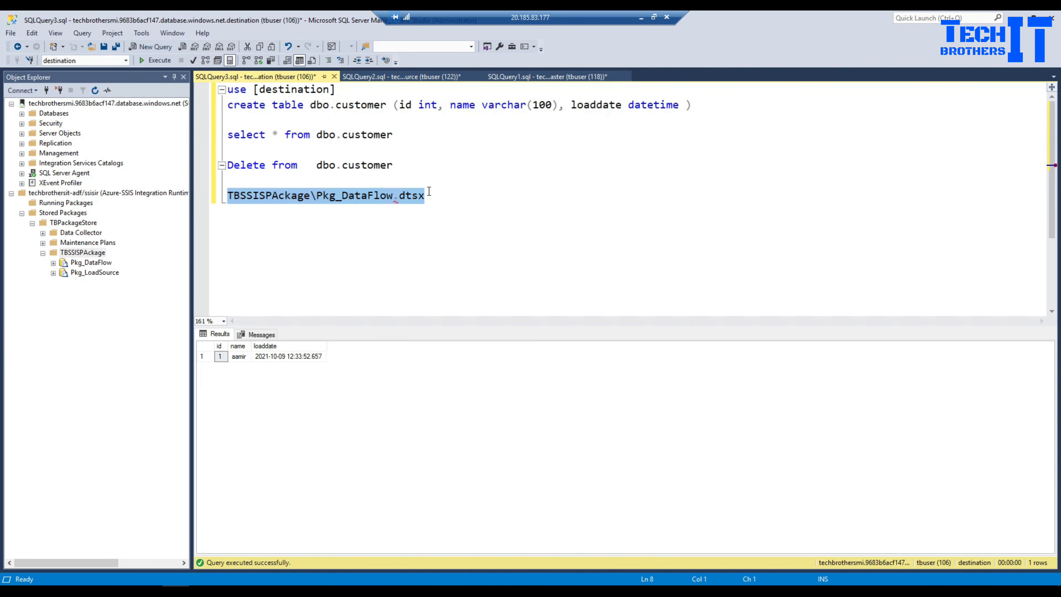
# - Change the noted path to TBSSISPAckage\Pkg_LoadSource and copy it
pyautogui.click(429, 191)
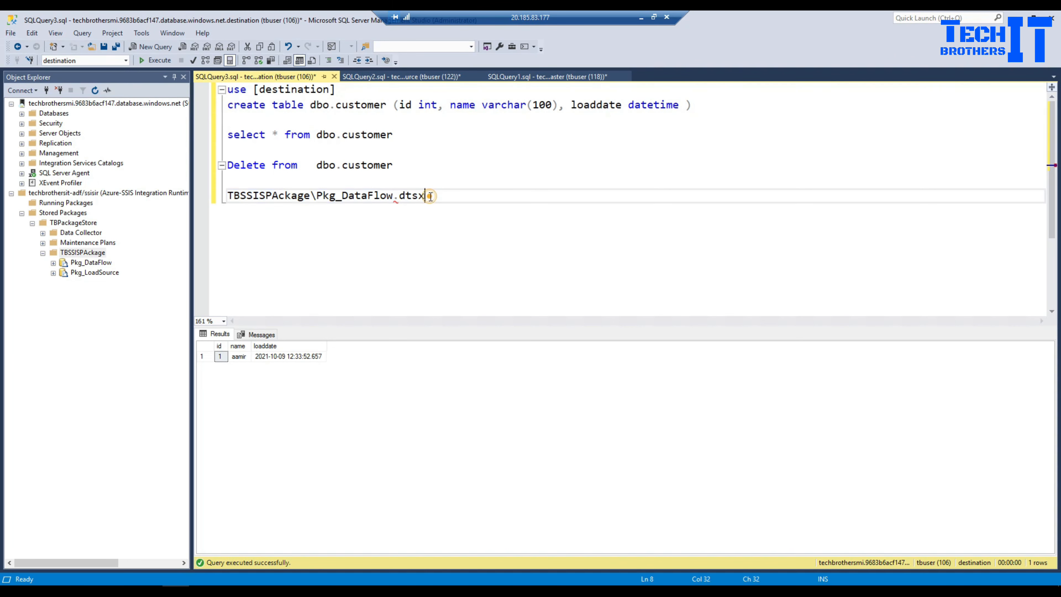
pyautogui.moveTo(427, 195); pyautogui.dragTo(319, 190)
pyautogui.press('BackSpace')
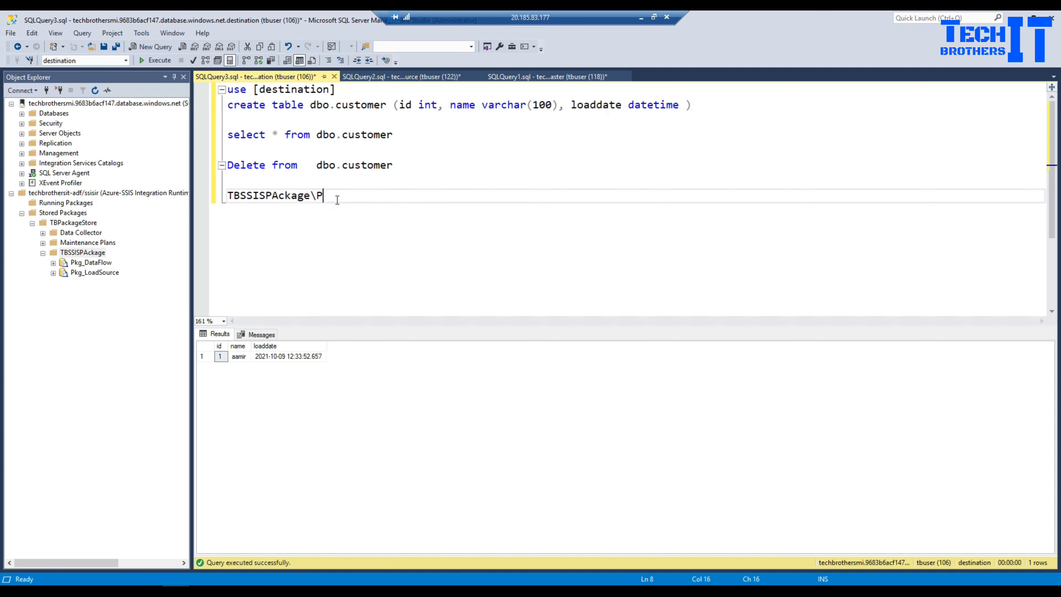
pyautogui.write('Pkg_LoadSource')
pyautogui.moveTo(414, 194); pyautogui.dragTo(227, 195)
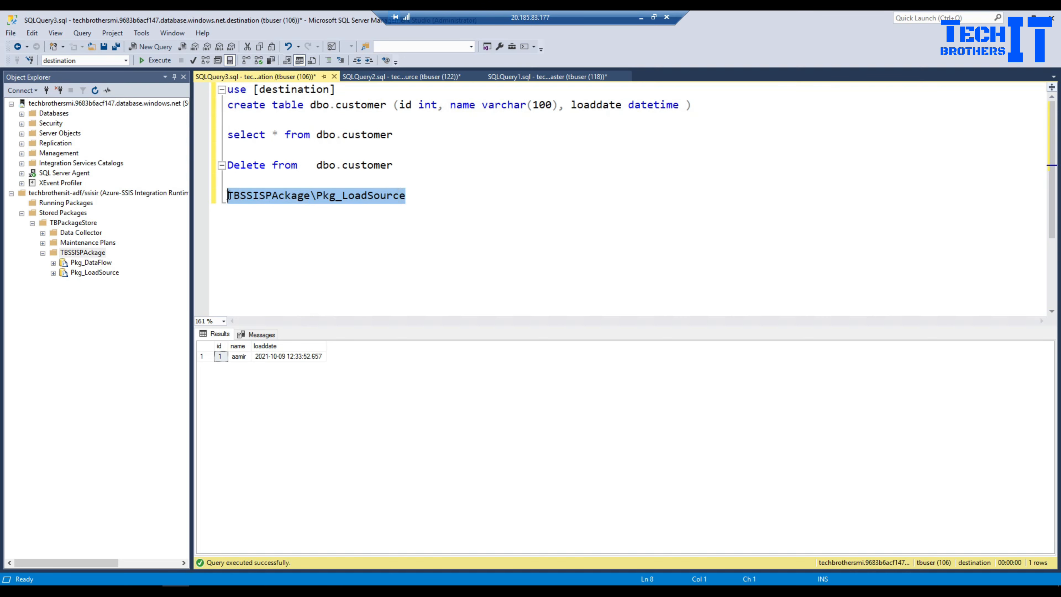
pyautogui.rightClick(247, 201)
pyautogui.click(273, 216)
# - Delete all rows from dbo.customer, confirm the select returns nothing, and return to Data Factory
pyautogui.click(403, 136)
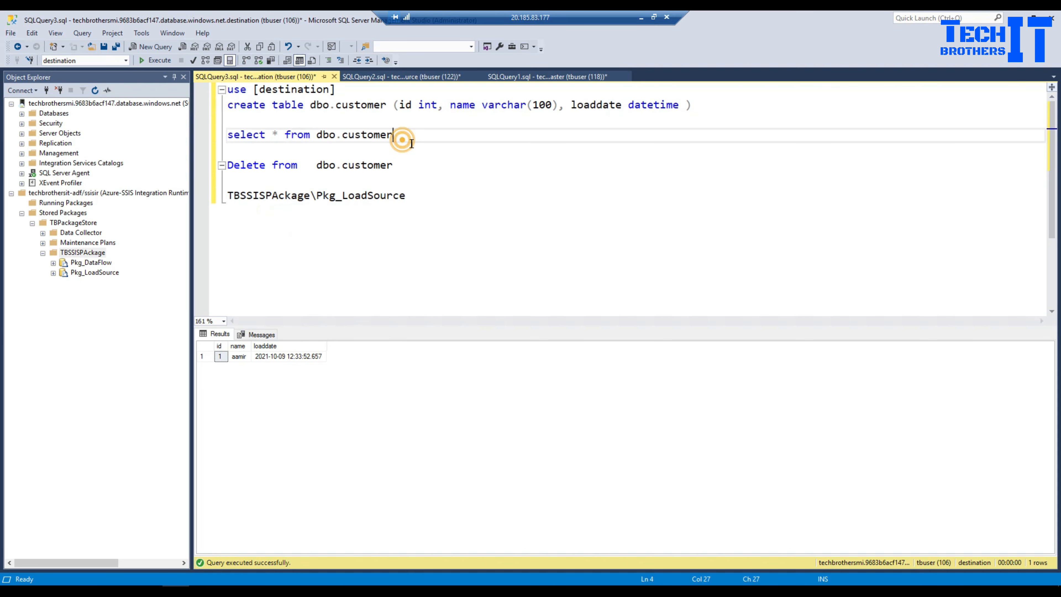
pyautogui.moveTo(408, 165); pyautogui.dragTo(228, 150)
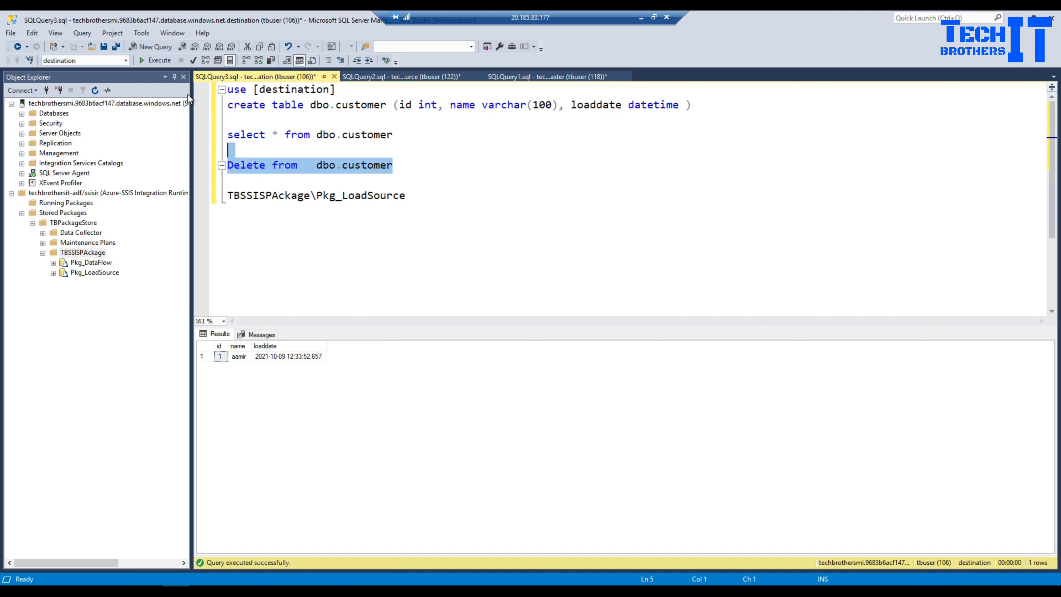
pyautogui.click(157, 61)
pyautogui.moveTo(414, 135); pyautogui.dragTo(226, 135)
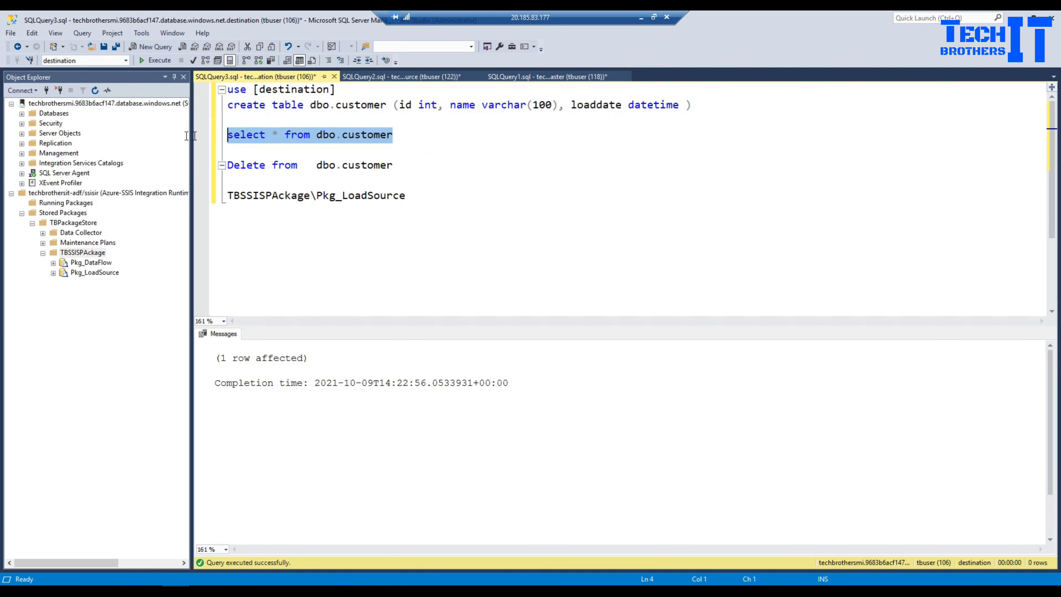
pyautogui.click(164, 64)
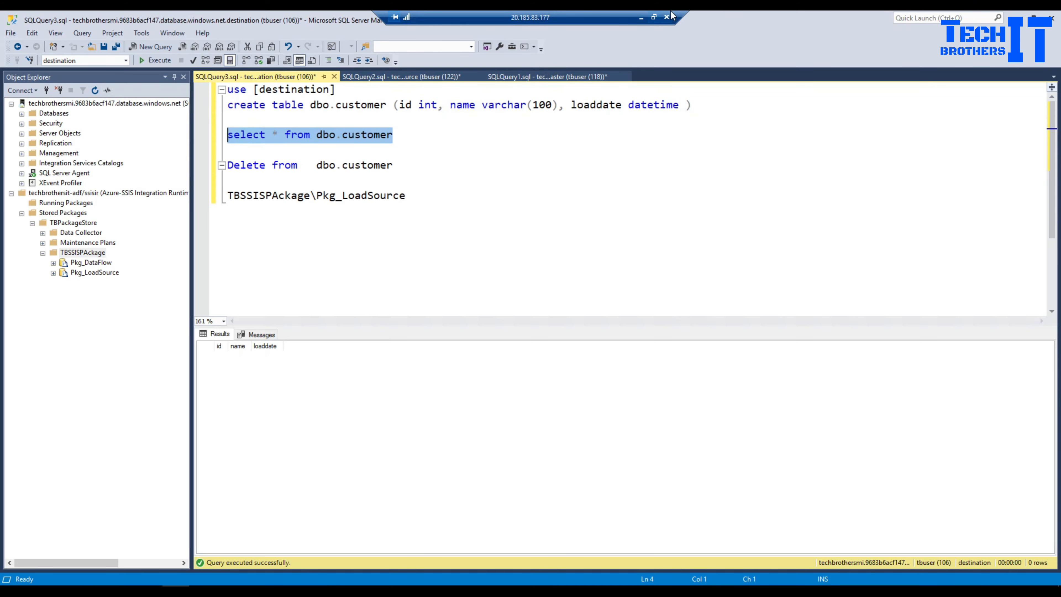
pyautogui.click(641, 18)
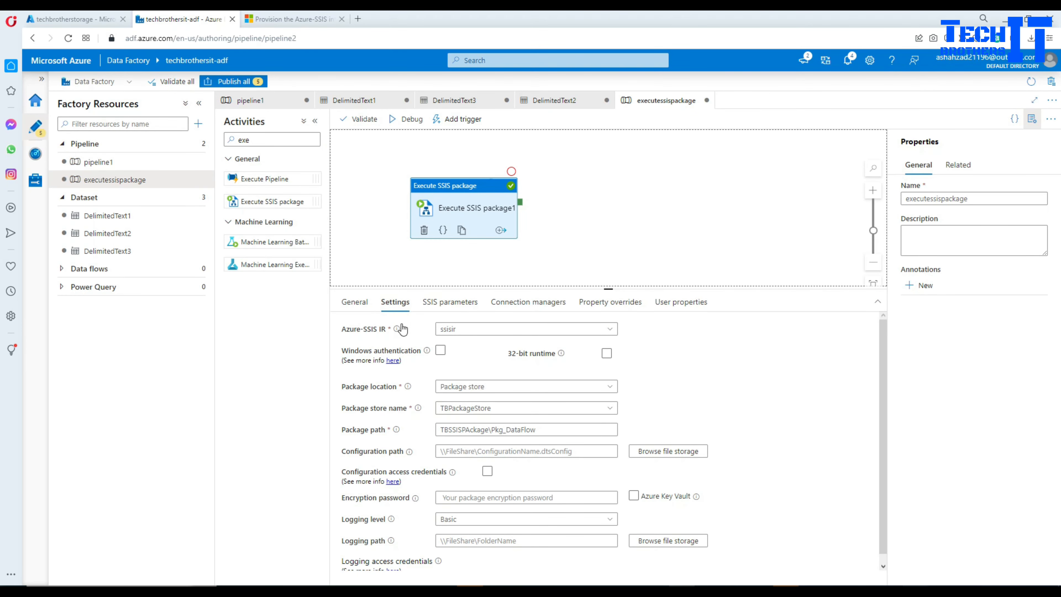
# - Replace the Package path with TBSSISPAckage\Pkg_LoadSource and start a debug run
pyautogui.click(540, 429)
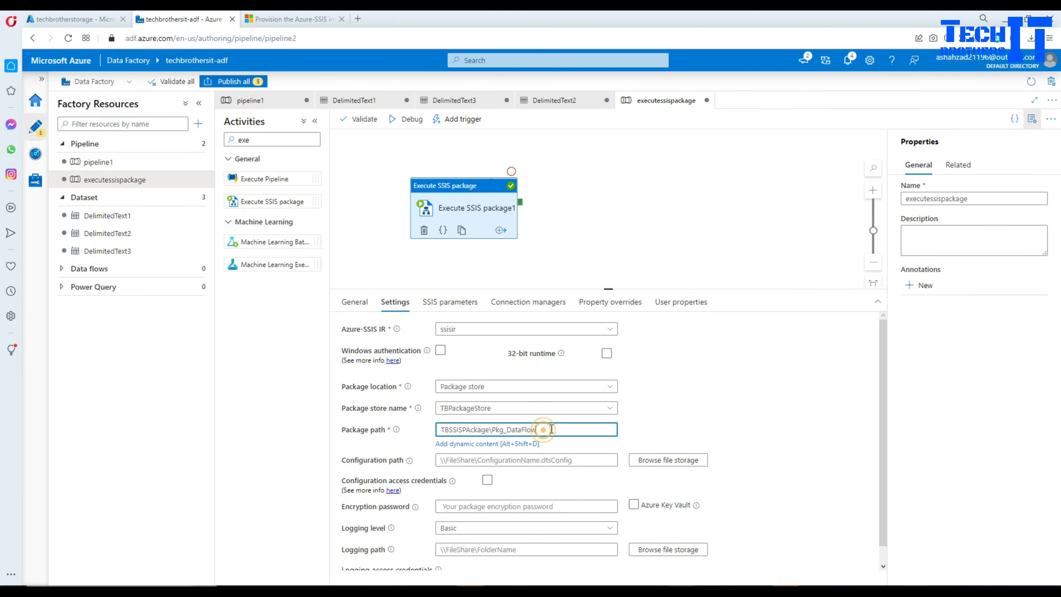
pyautogui.moveTo(540, 429); pyautogui.dragTo(432, 424)
pyautogui.hotkey('ctrl', 'v')
pyautogui.click(597, 189)
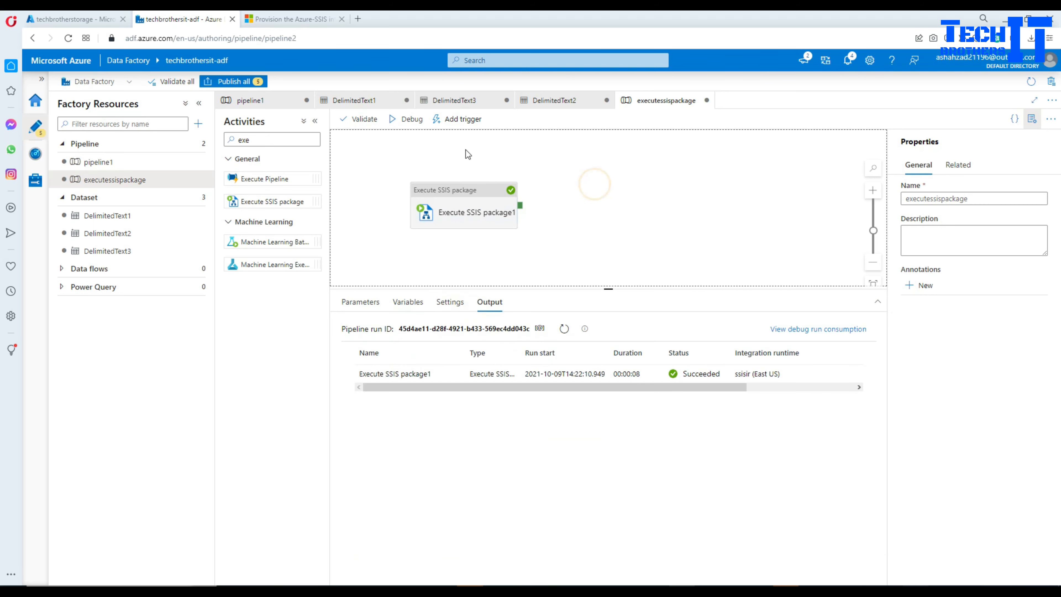
pyautogui.click(416, 121)
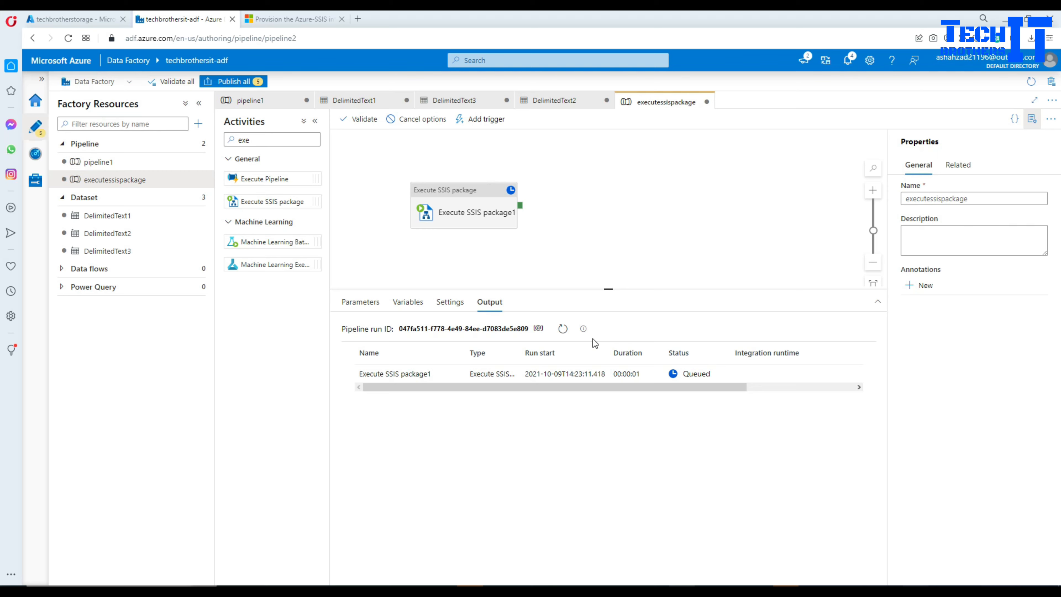
# - Confirm the new debug run succeeded in 00:00:08 and switch back to SQL Server Management Studio
pyautogui.click(563, 330)
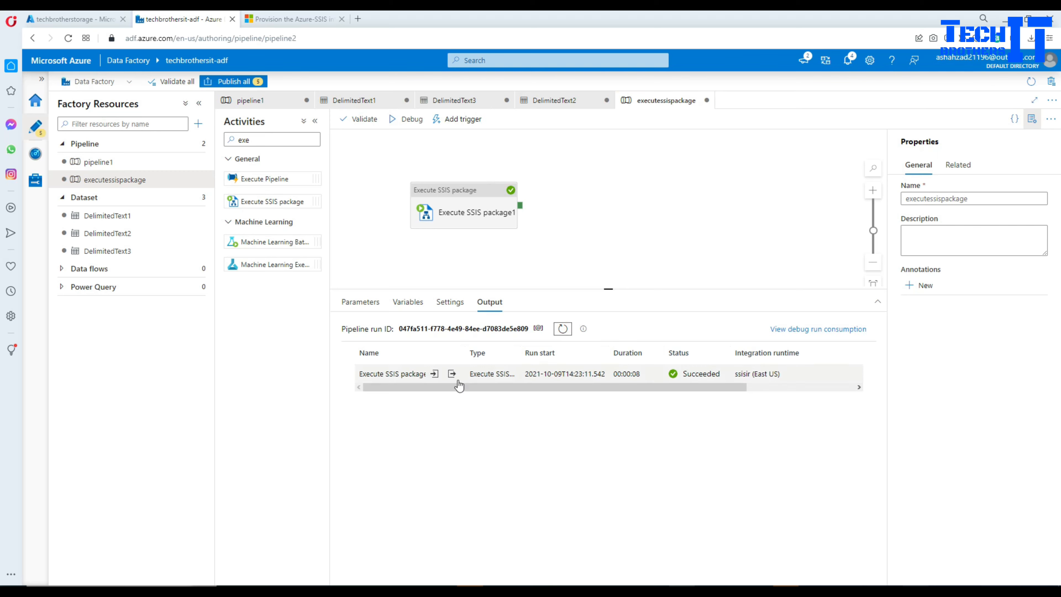
pyautogui.click(454, 375)
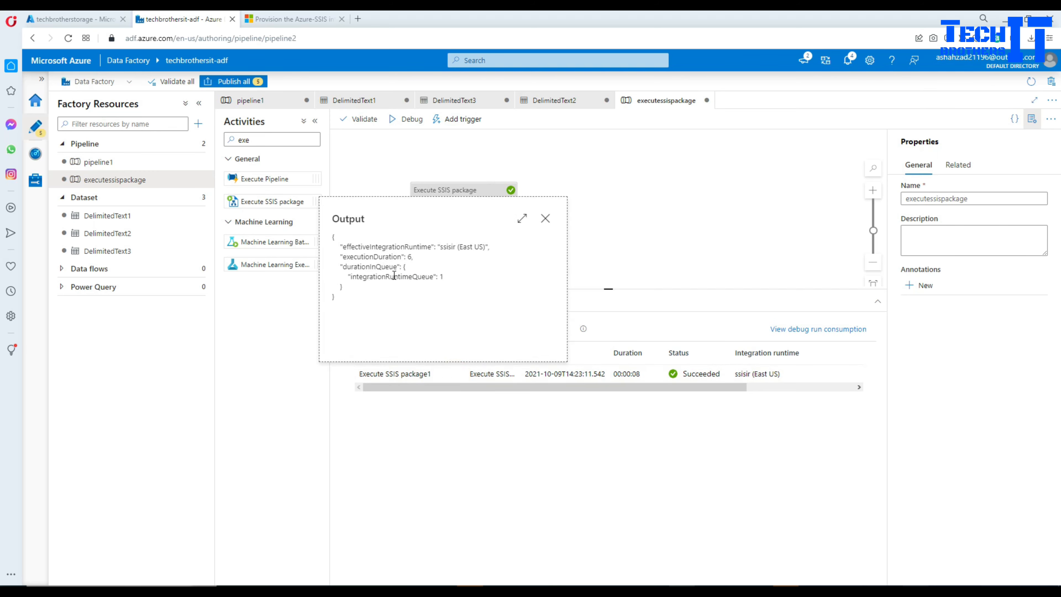
pyautogui.click(546, 220)
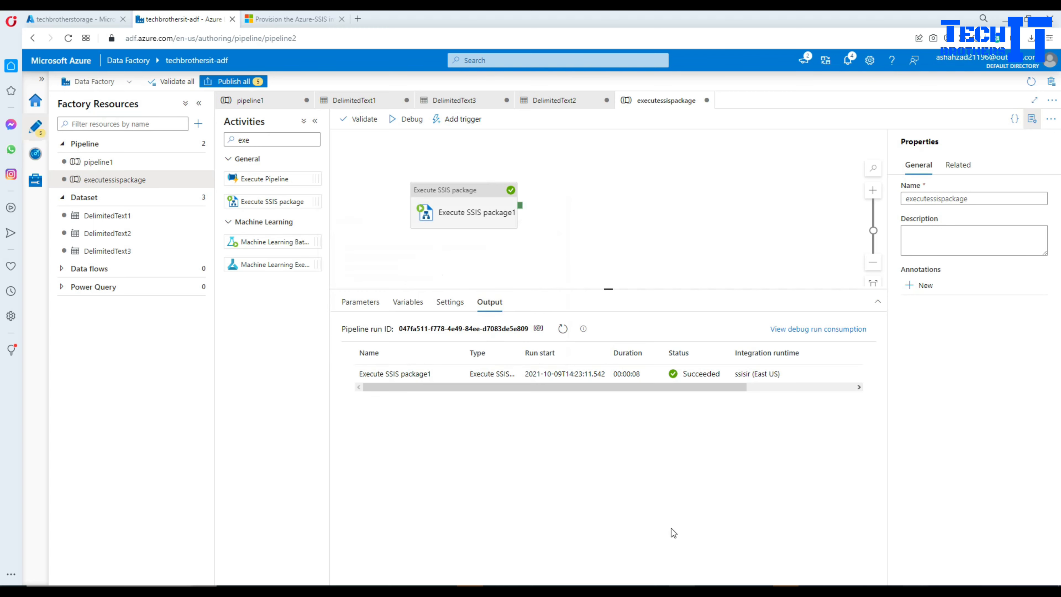
pyautogui.moveTo(854, 579)
pyautogui.click(864, 543)
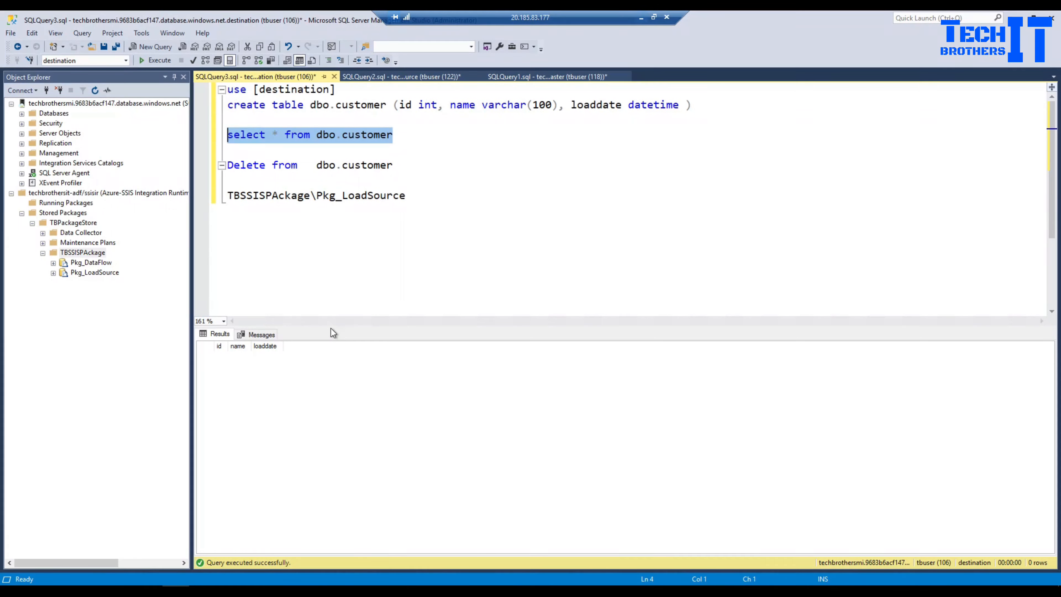
pyautogui.click(161, 61)
pyautogui.click(244, 356)
pyautogui.click(289, 358)
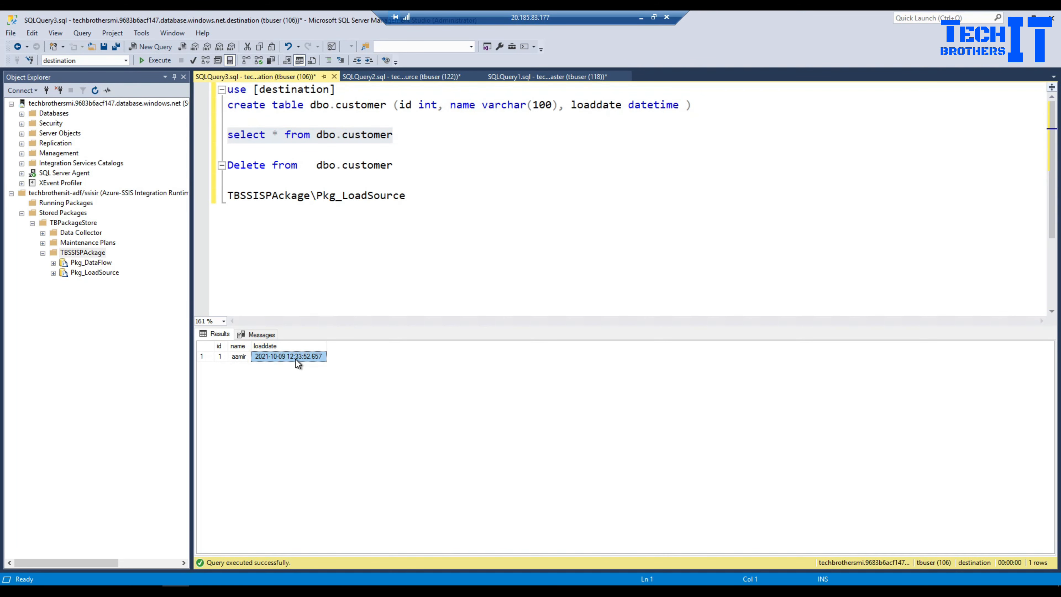
pyautogui.click(388, 136)
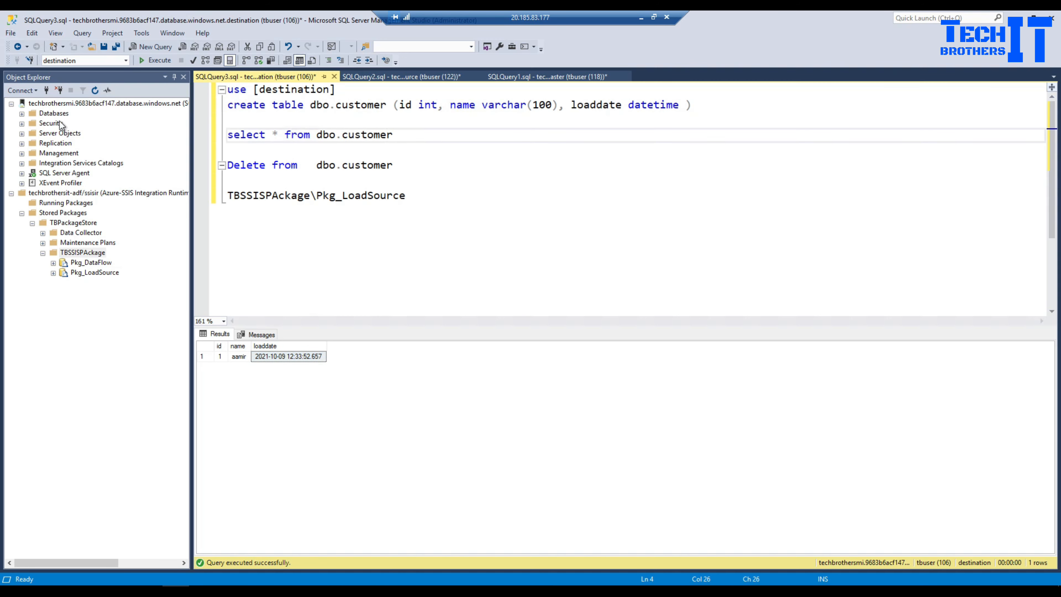
# - In Object Explorer, collapse Stored Packages and expand Databases and System Databases
pyautogui.click(53, 114)
pyautogui.click(88, 194)
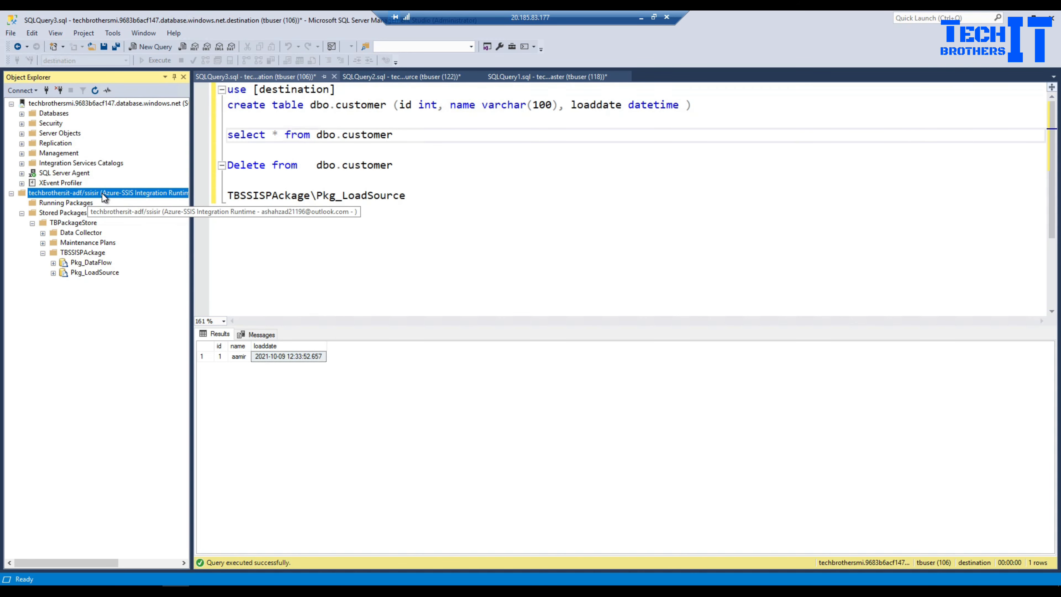
pyautogui.click(66, 204)
pyautogui.click(65, 214)
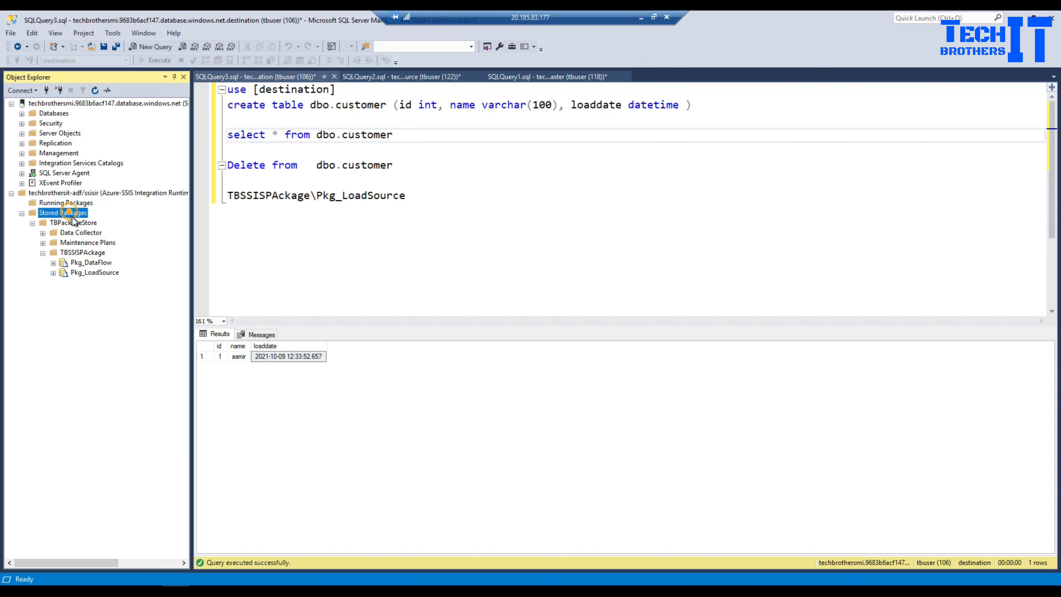
pyautogui.click(22, 214)
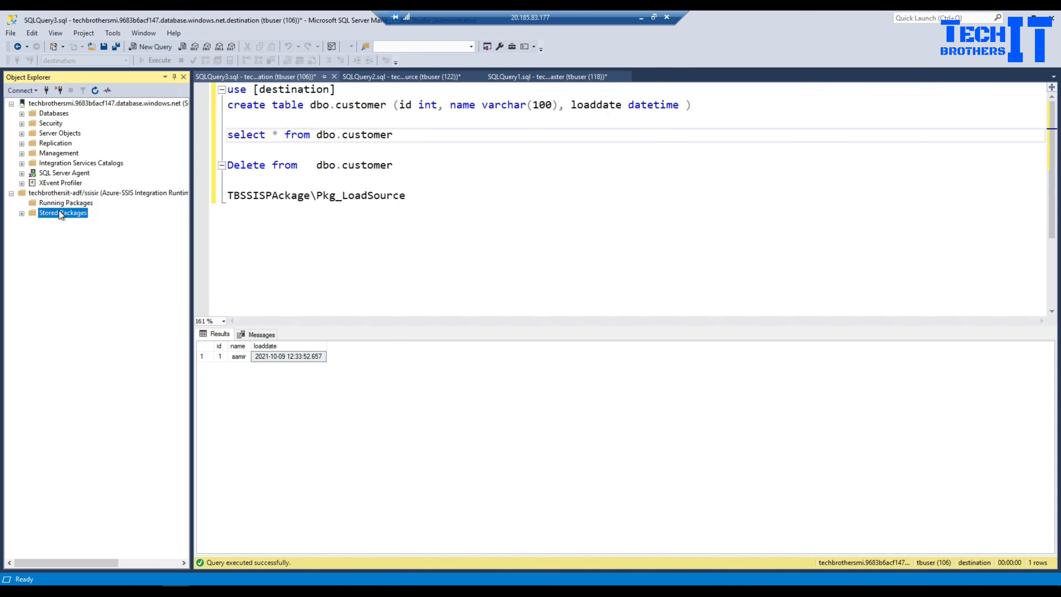
pyautogui.click(63, 114)
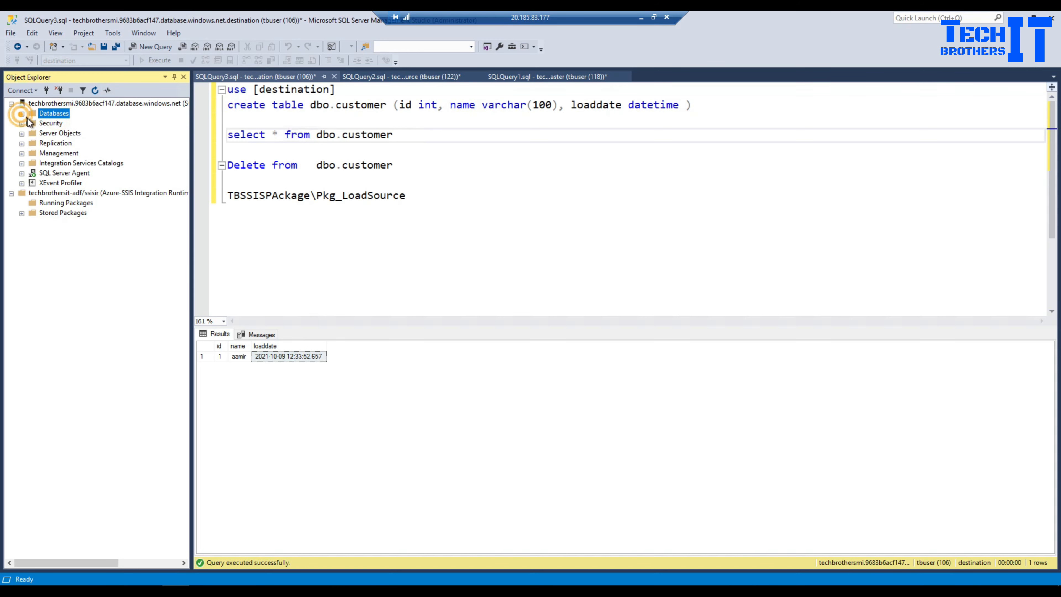
pyautogui.click(22, 113)
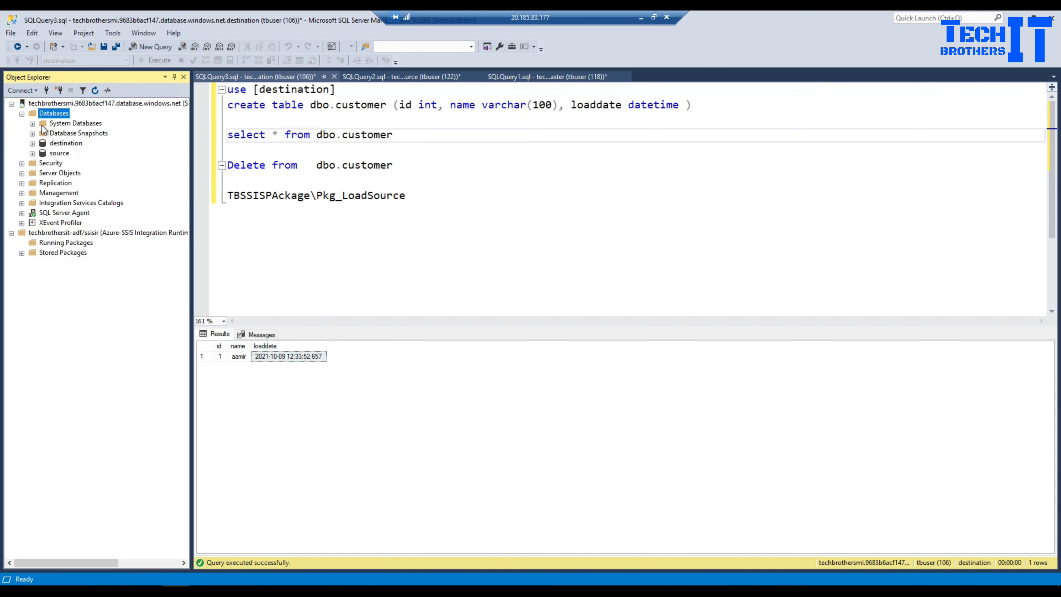
pyautogui.doubleClick(63, 124)
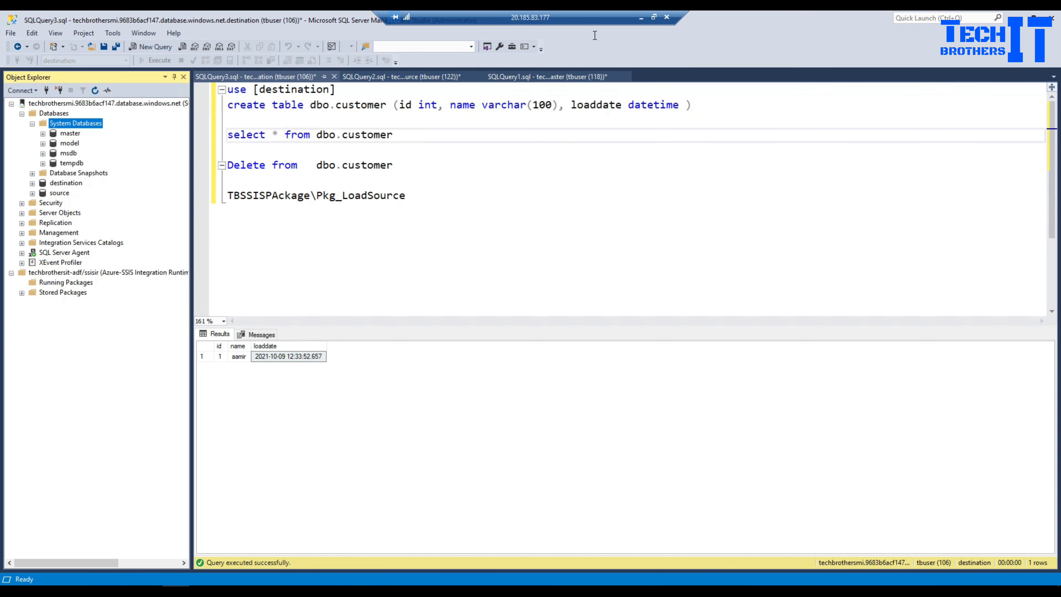
pyautogui.click(574, 164)
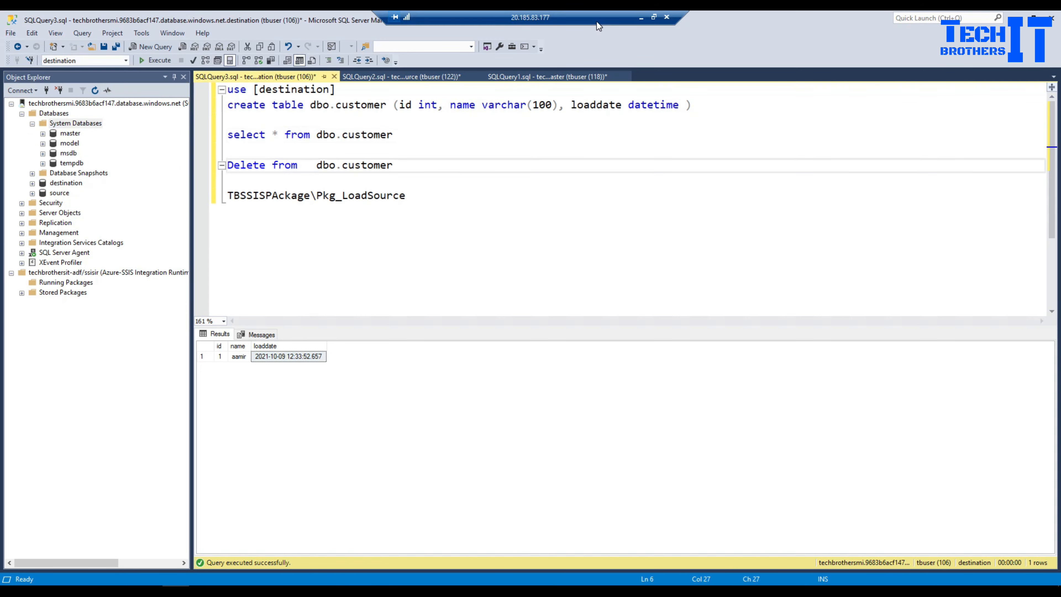
# - In a new query, run 'use MSDB' and 'select * From dbo.sysssispackages'
pyautogui.click(150, 49)
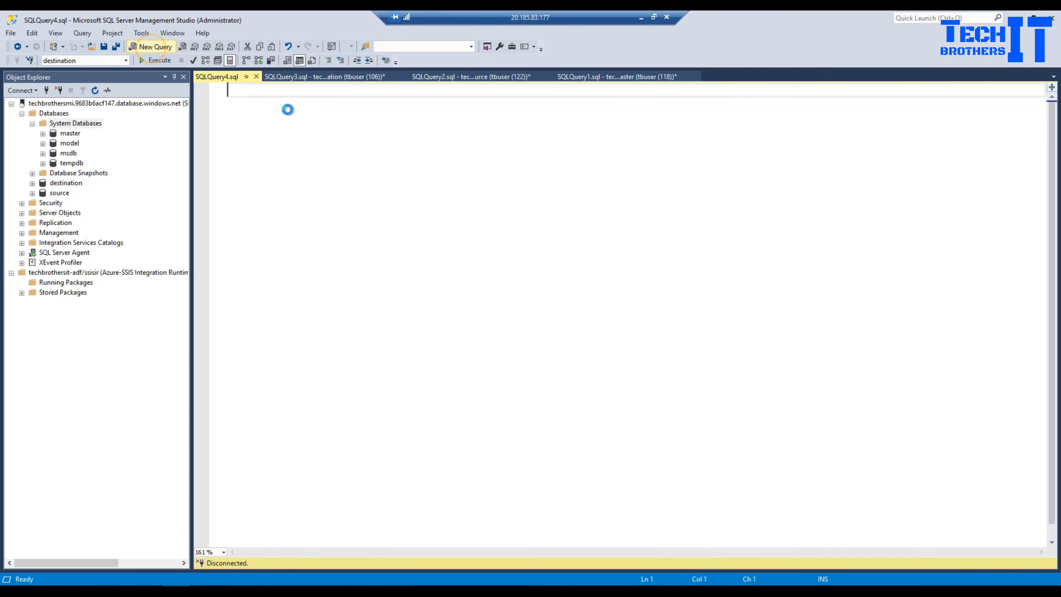
pyautogui.click(344, 140)
pyautogui.write('use MS')
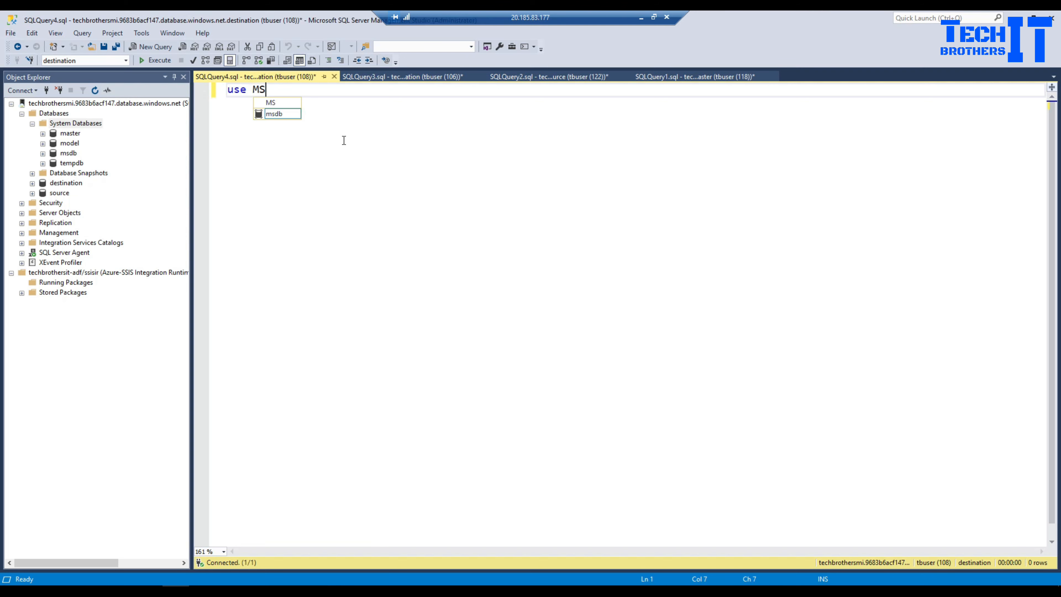
pyautogui.write('DB')
pyautogui.press('Return')
pyautogui.press('Return')
pyautogui.write('g')
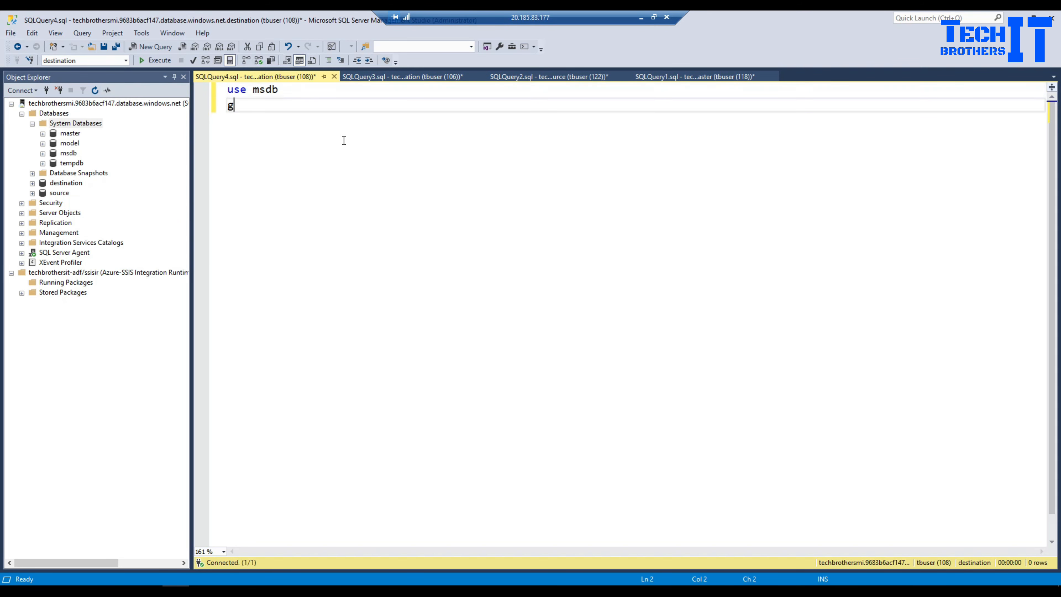
pyautogui.press('BackSpace')
pyautogui.press('BackSpace')
pyautogui.write('se;ec')
pyautogui.write('lect * From dbo.')
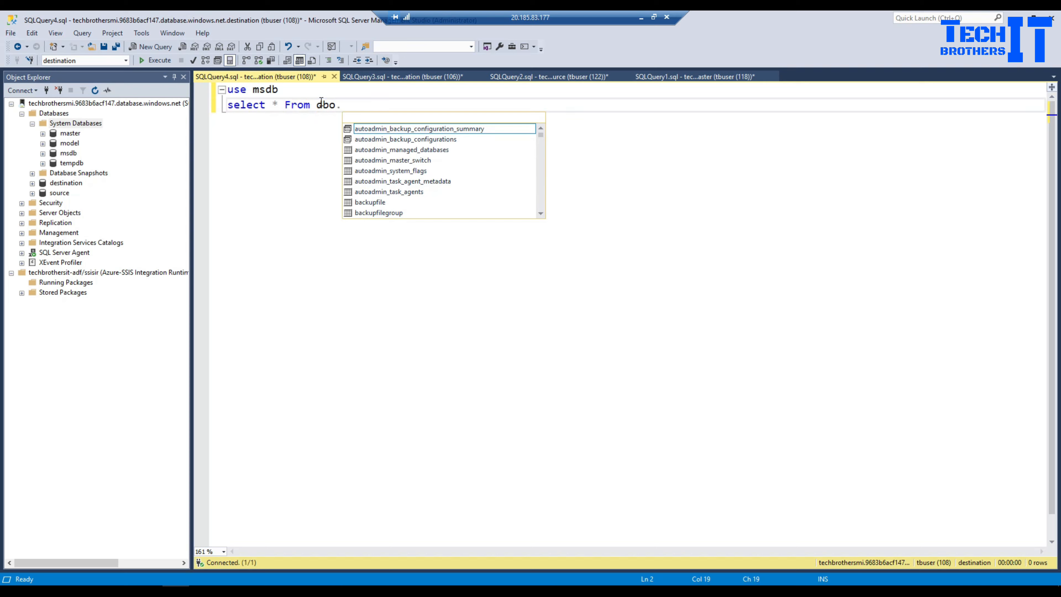
pyautogui.write('ssis')
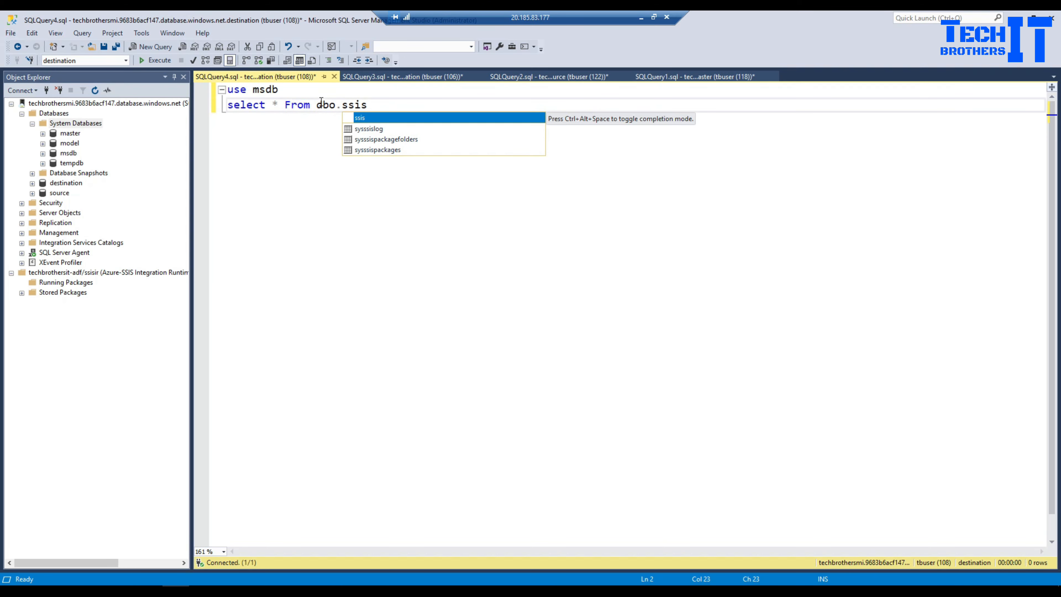
pyautogui.press('Down')
pyautogui.press('Down')
pyautogui.press('Down')
pyautogui.press('Escape')
pyautogui.hotkey('ctrl', 'space')
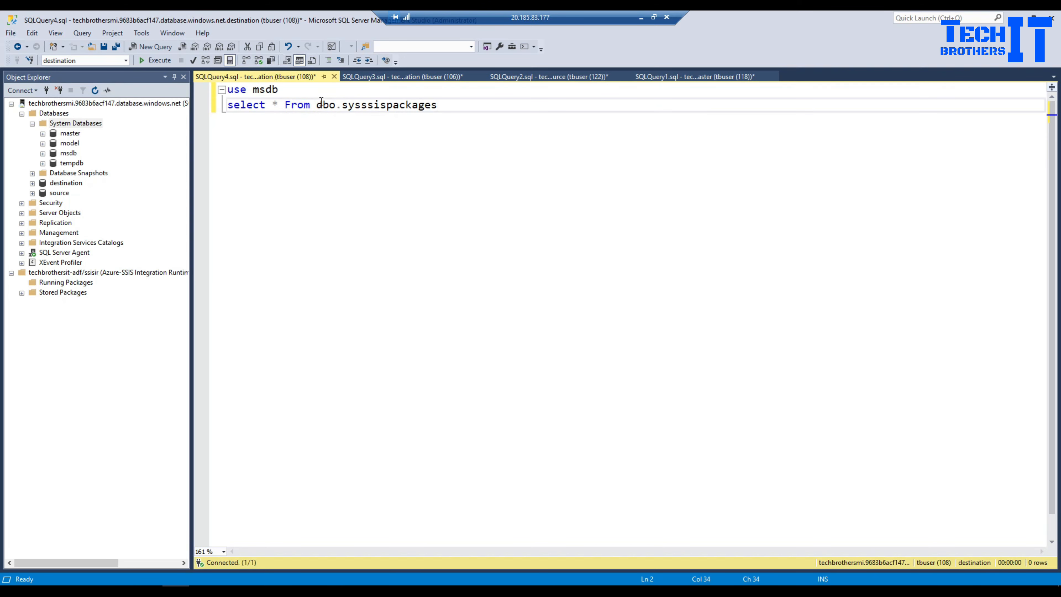
pyautogui.click(154, 63)
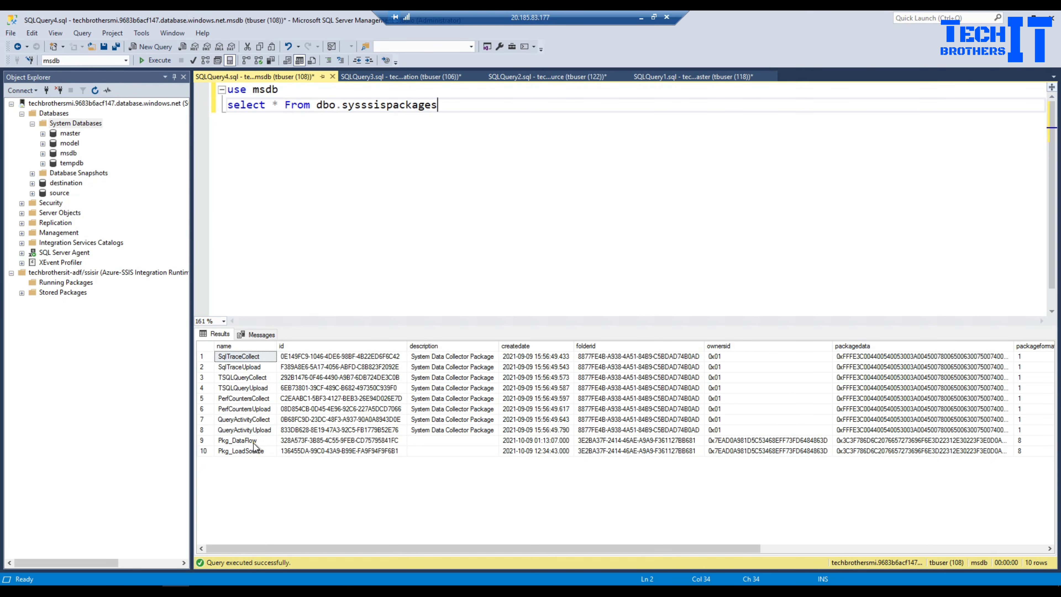
# - Select the Pkg_DataFlow and Pkg_LoadSource rows in the results grid
pyautogui.click(268, 443)
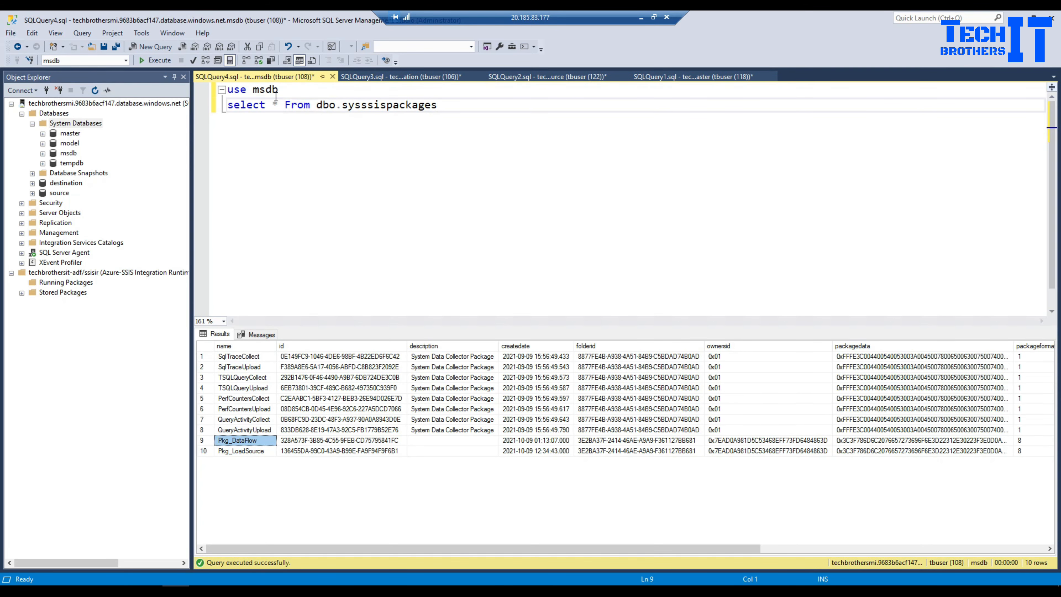
pyautogui.doubleClick(268, 90)
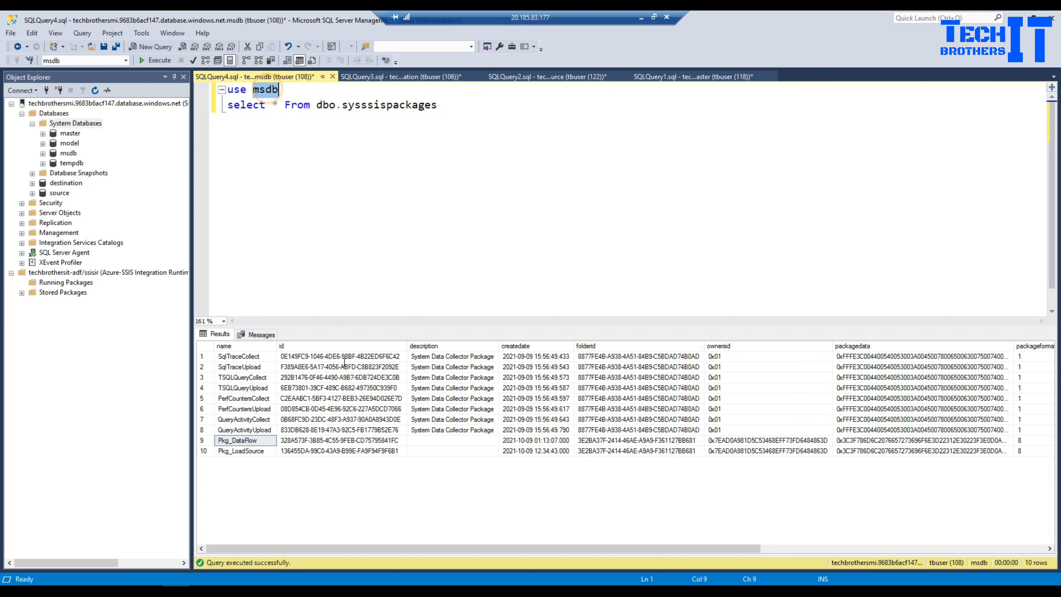
pyautogui.click(395, 441)
pyautogui.moveTo(268, 443); pyautogui.dragTo(302, 452)
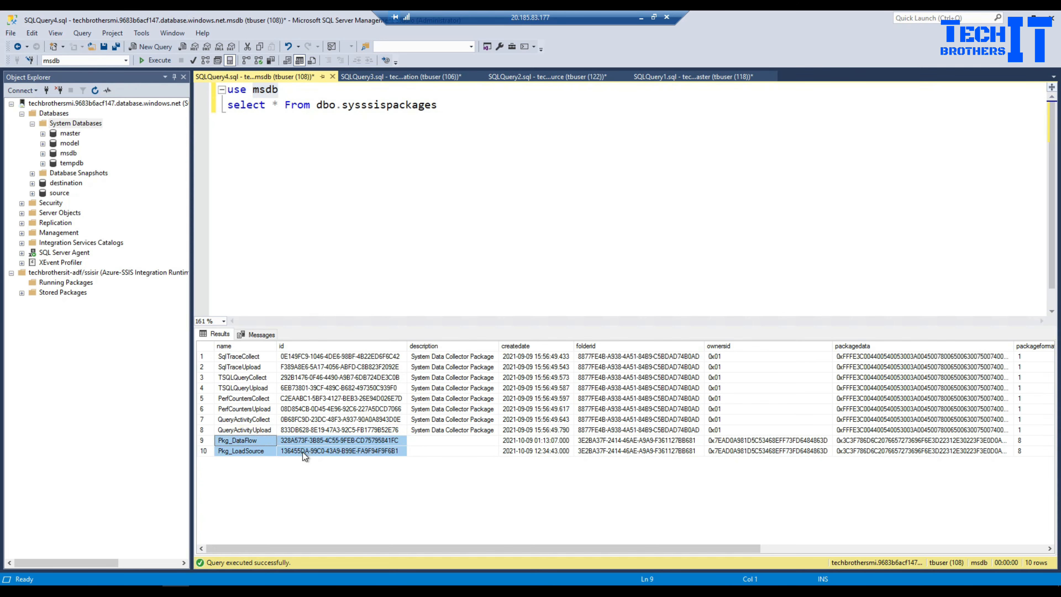
pyautogui.moveTo(562, 452); pyautogui.dragTo(767, 451)
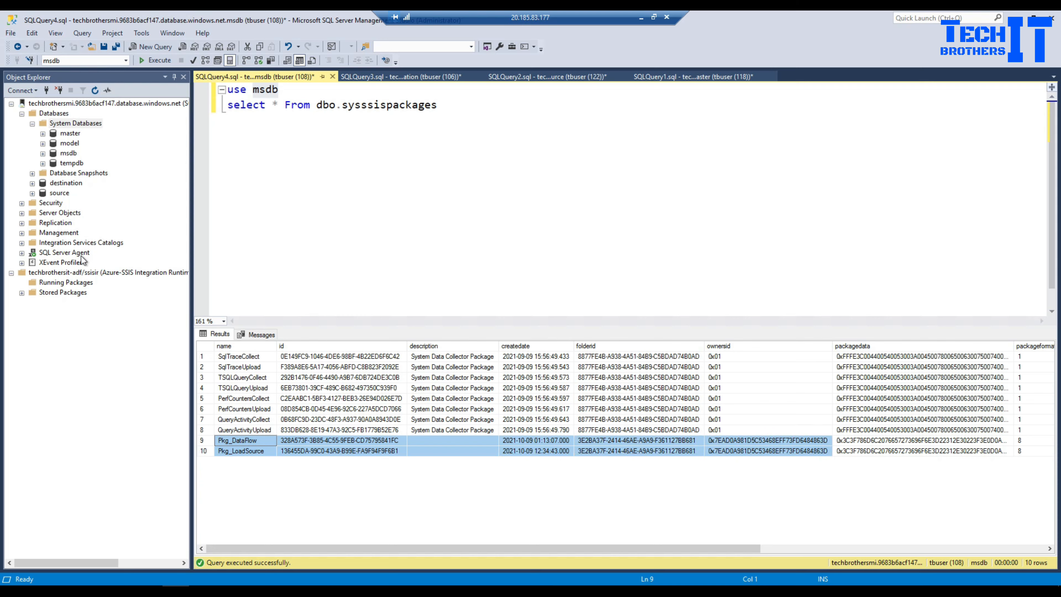
pyautogui.click(58, 273)
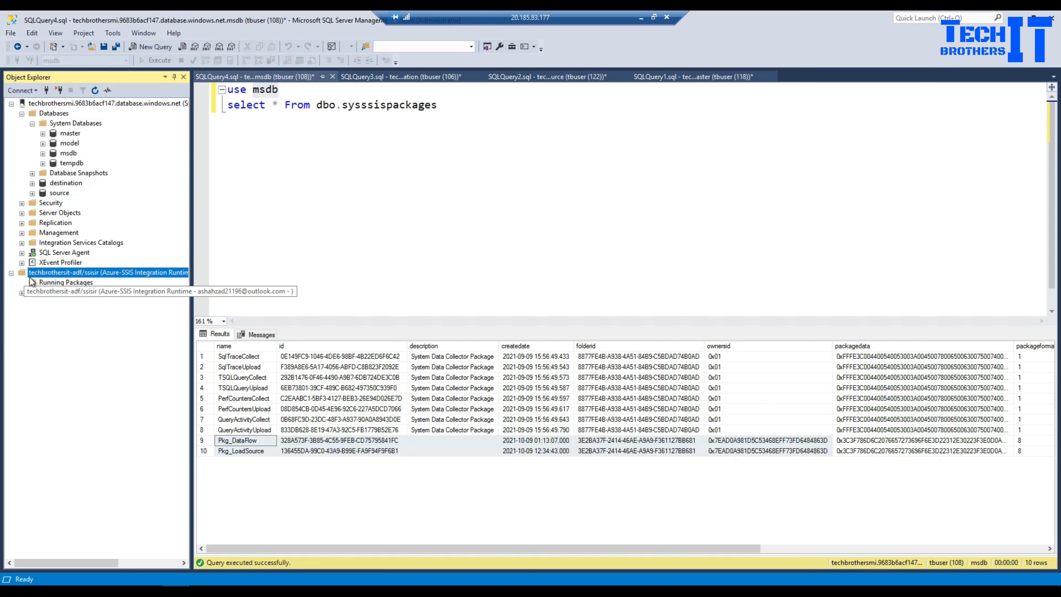
pyautogui.click(21, 91)
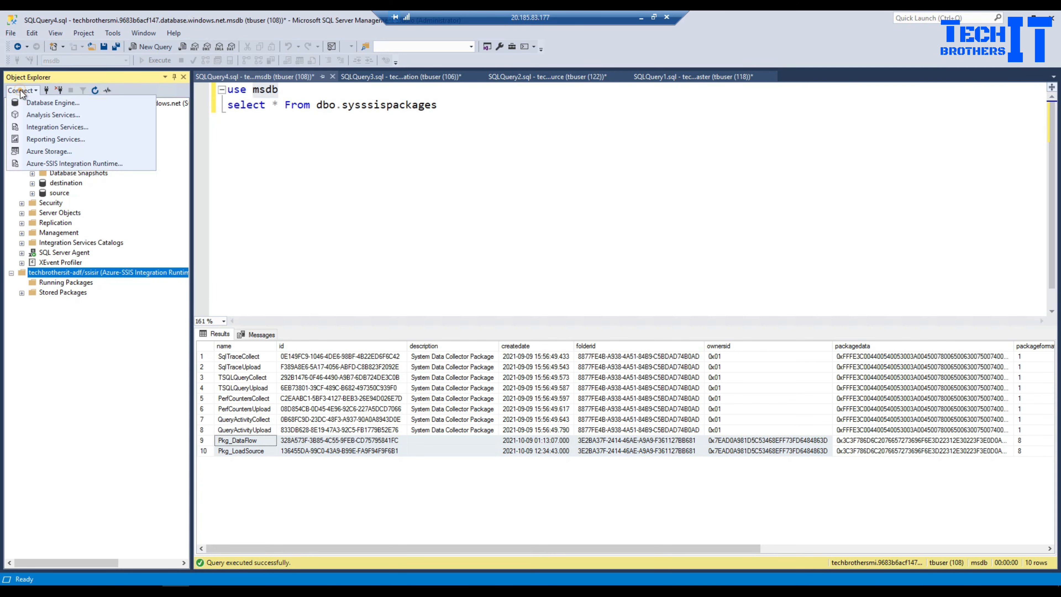
pyautogui.click(53, 127)
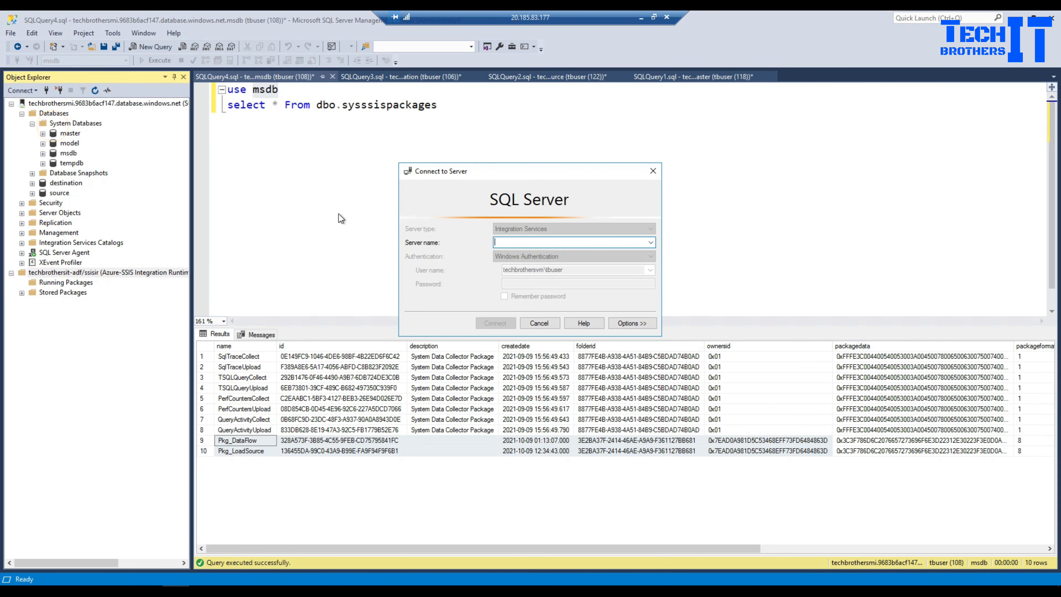
pyautogui.click(546, 322)
pyautogui.click(29, 92)
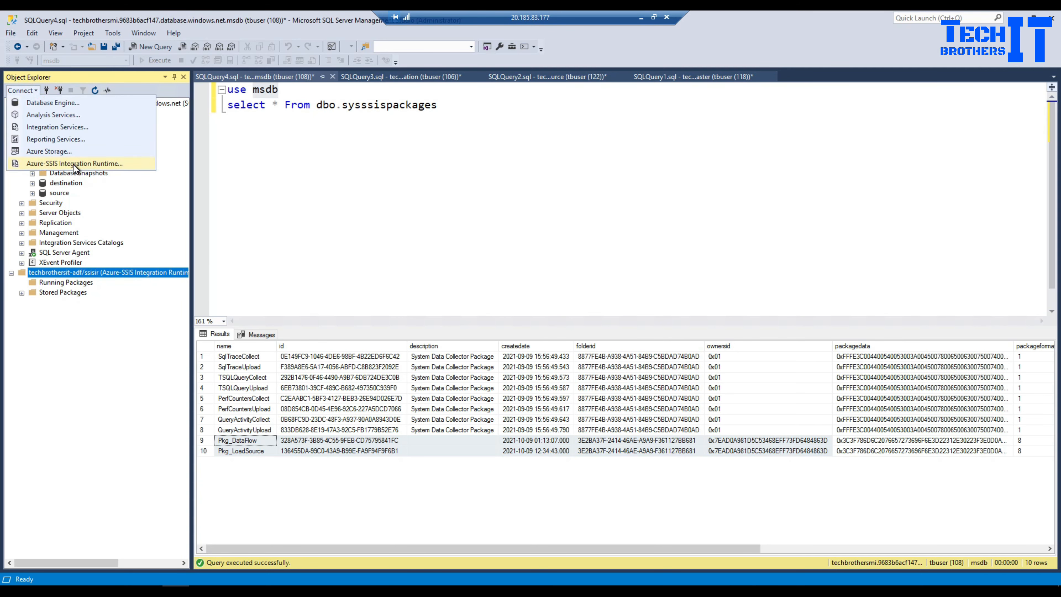
pyautogui.click(107, 303)
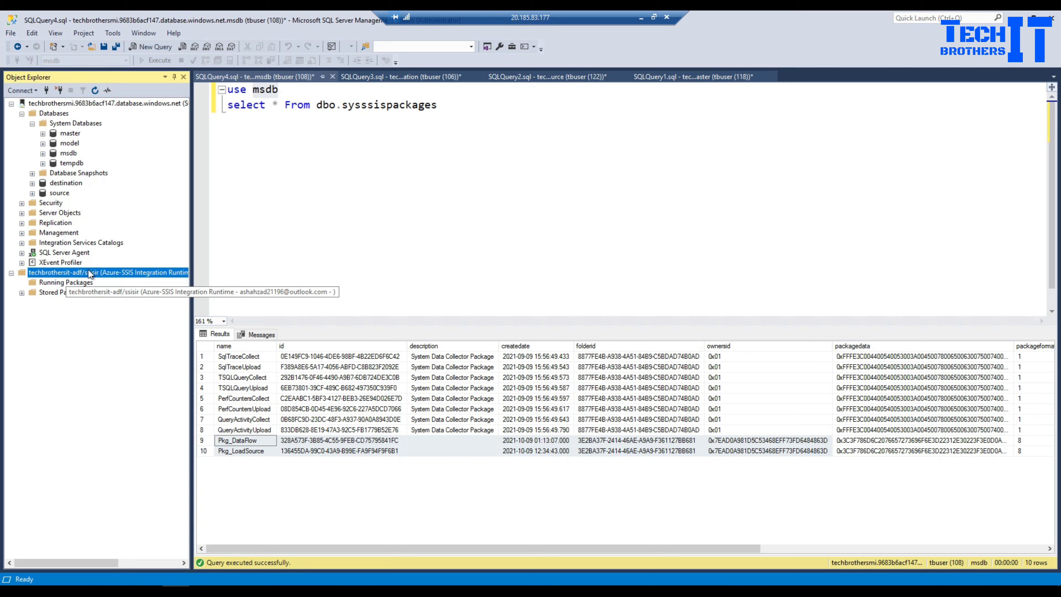
pyautogui.click(261, 91)
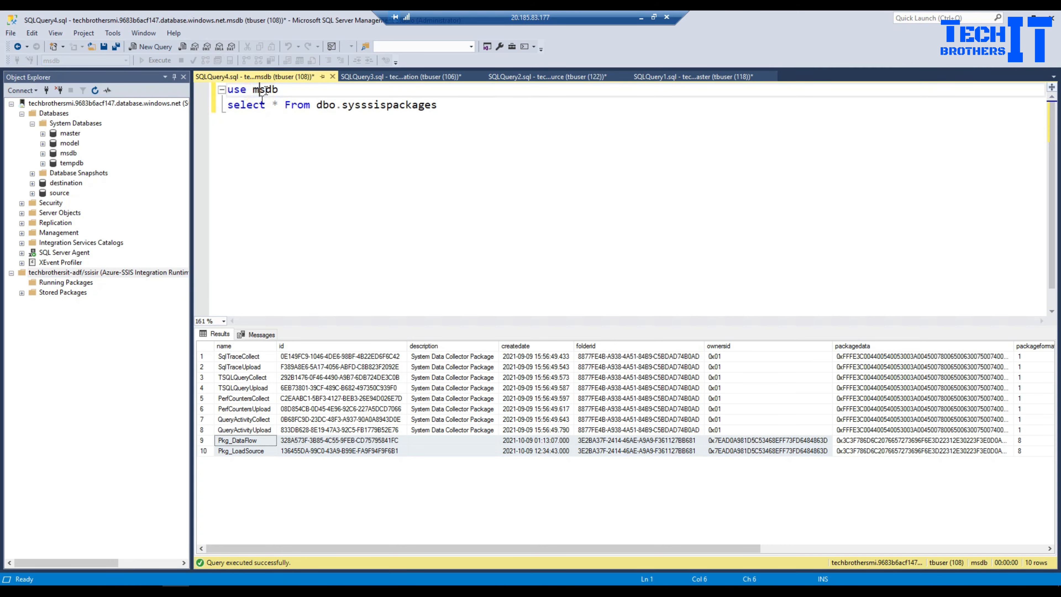
# - Add and run 'Select * from dbo.sysssislog', which returns no rows
pyautogui.click(292, 452)
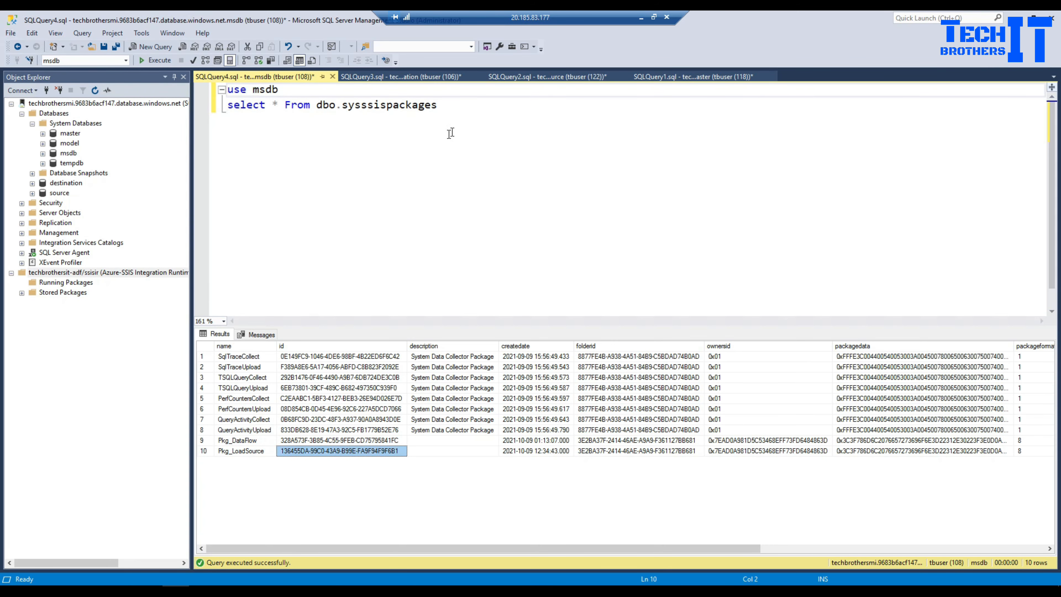
pyautogui.click(459, 112)
pyautogui.press('Return')
pyautogui.press('Return')
pyautogui.write('Se')
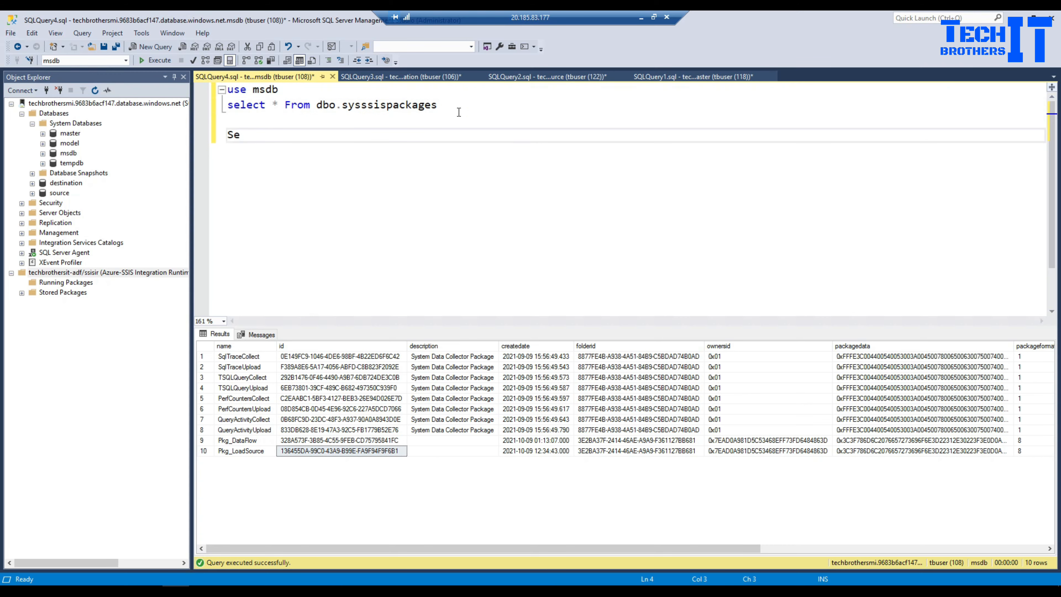
pyautogui.write('lect * from dbo.ss')
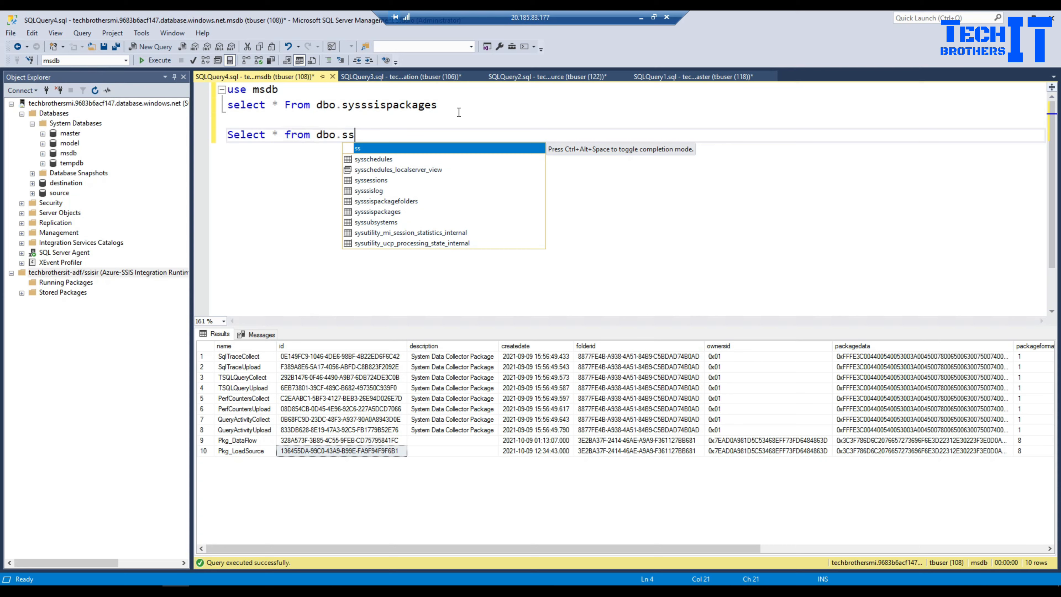
pyautogui.doubleClick(372, 191)
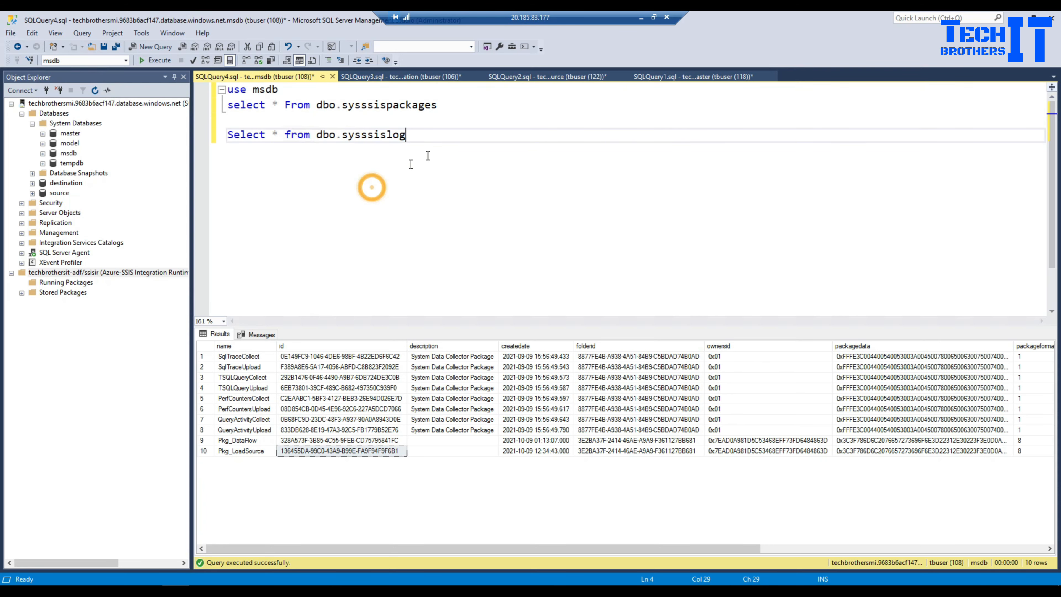
pyautogui.moveTo(436, 140); pyautogui.dragTo(202, 126)
pyautogui.click(163, 60)
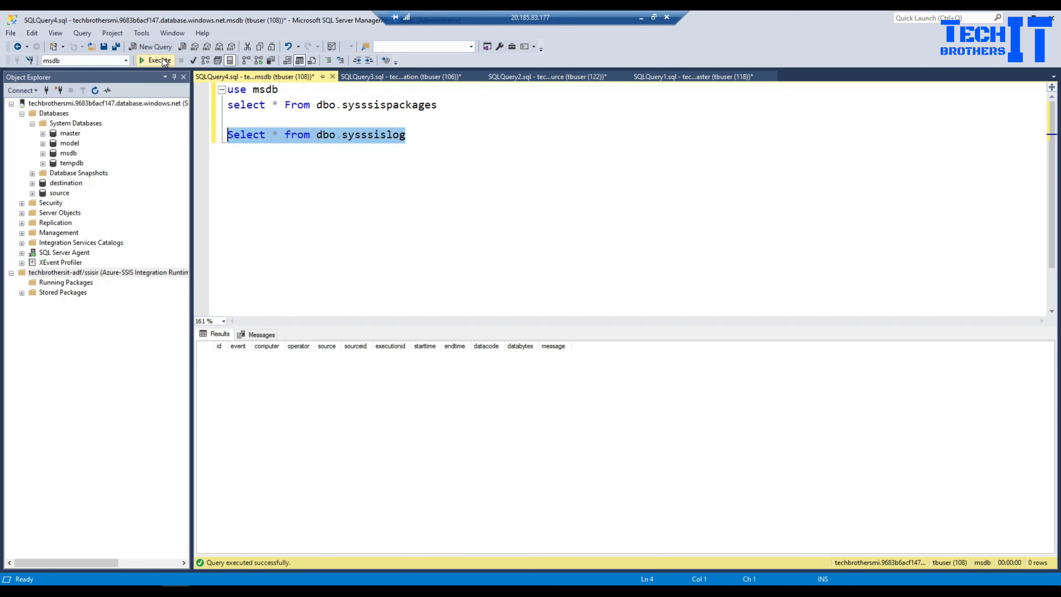
# - Rerun the use msdb and sysssispackages query lines to re-list the stored packages
pyautogui.click(350, 135)
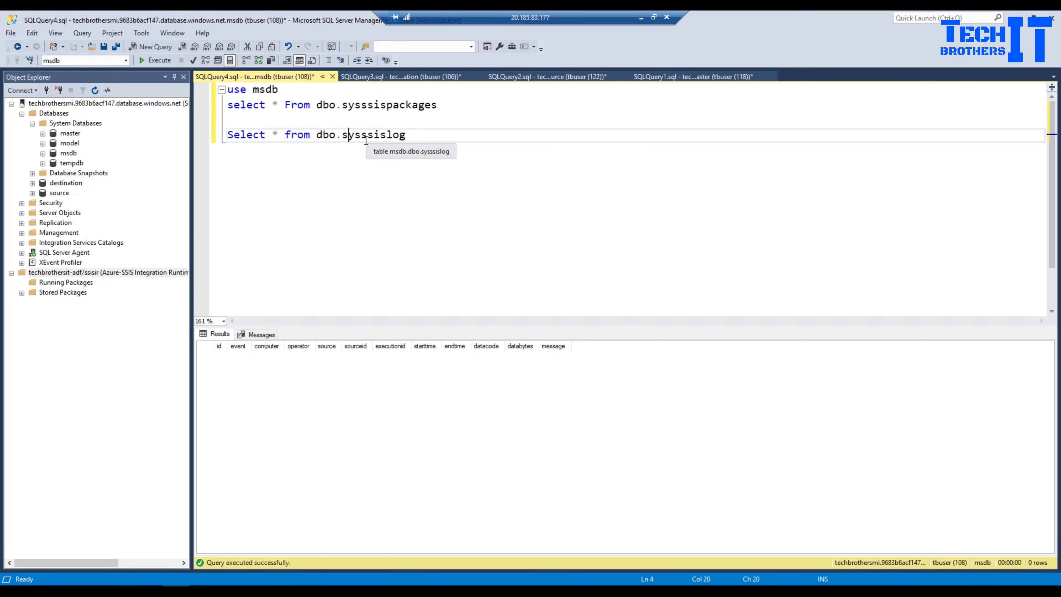
pyautogui.moveTo(448, 106); pyautogui.dragTo(213, 85)
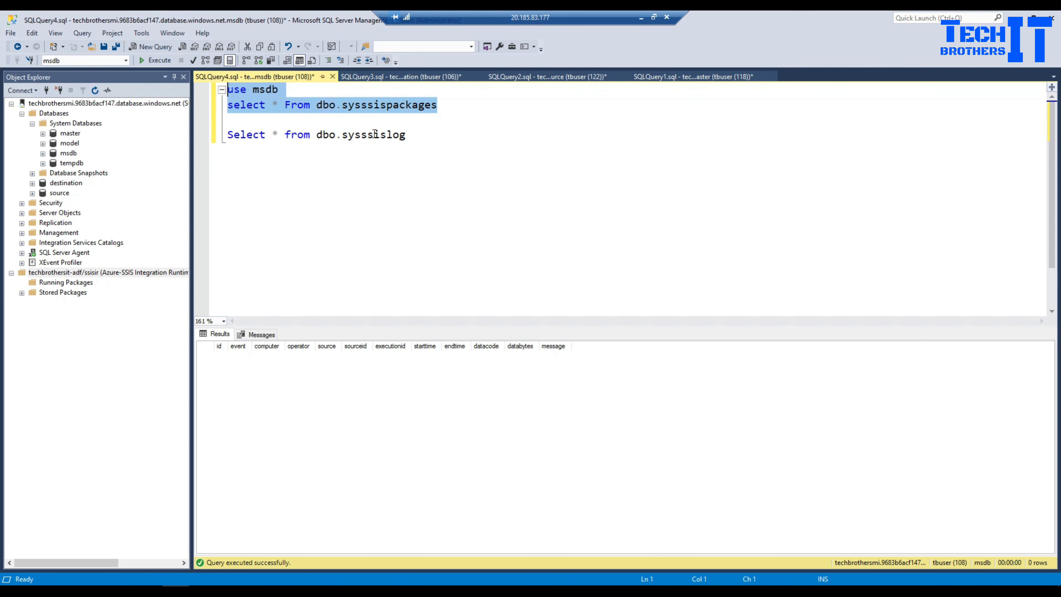
pyautogui.click(163, 60)
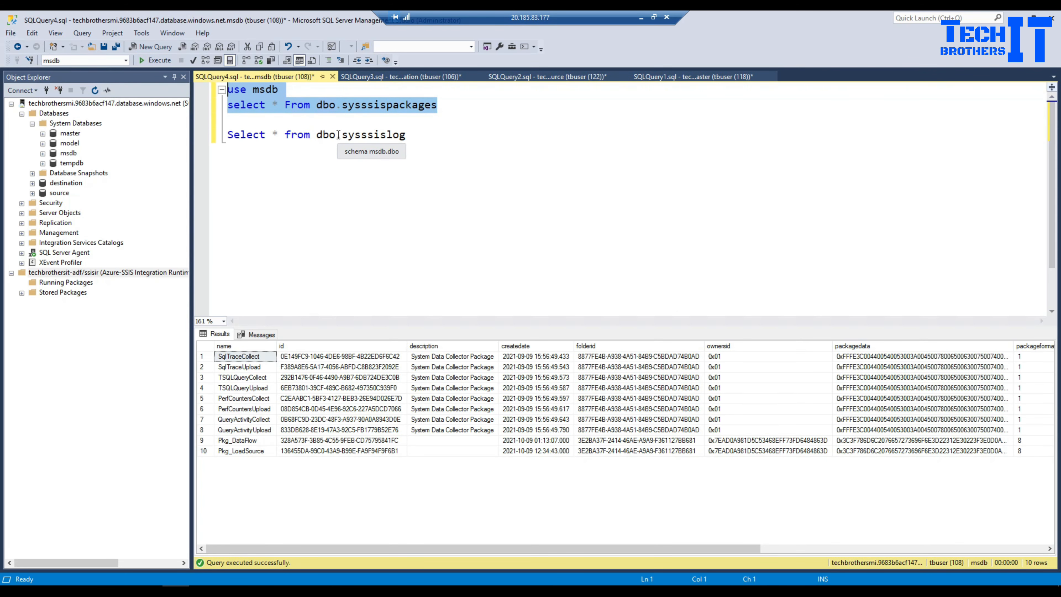
pyautogui.click(322, 107)
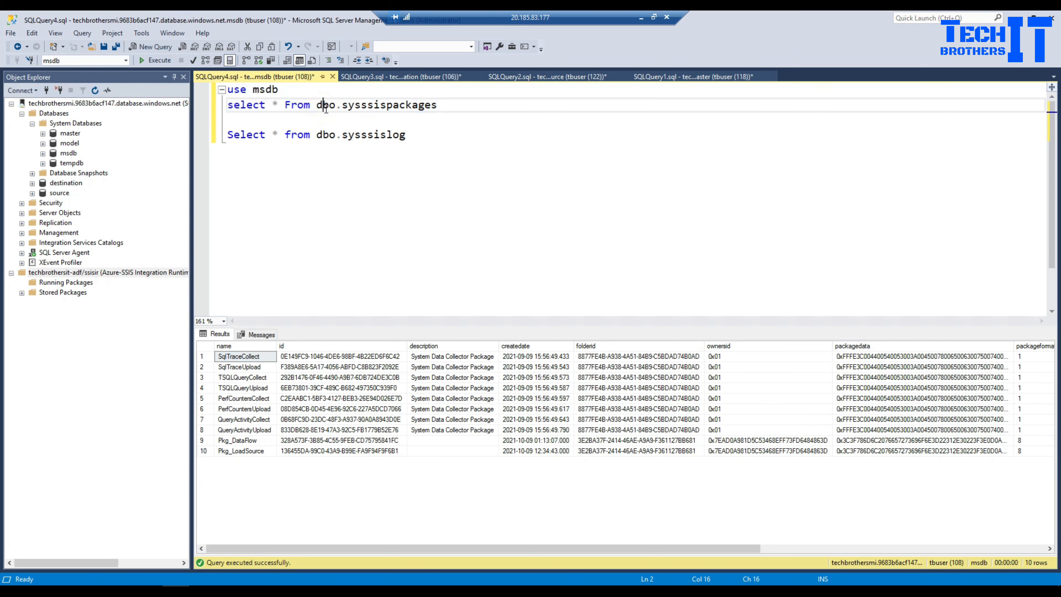
pyautogui.click(399, 105)
pyautogui.click(376, 123)
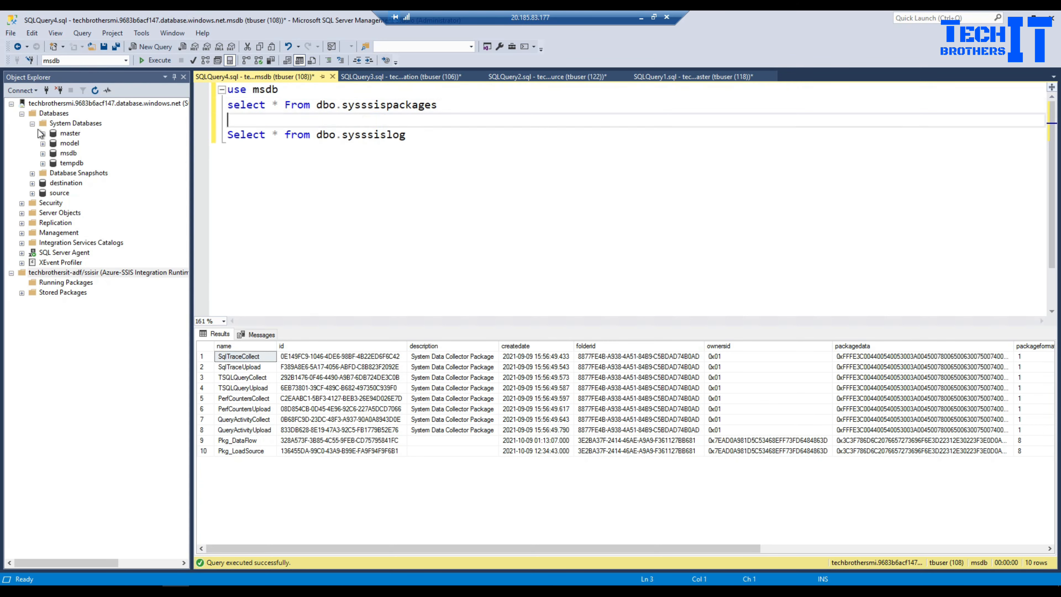
# - Collapse System Databases and Databases, then minimize the remote session to reach the Notepad++ notes
pyautogui.click(32, 124)
pyautogui.click(21, 113)
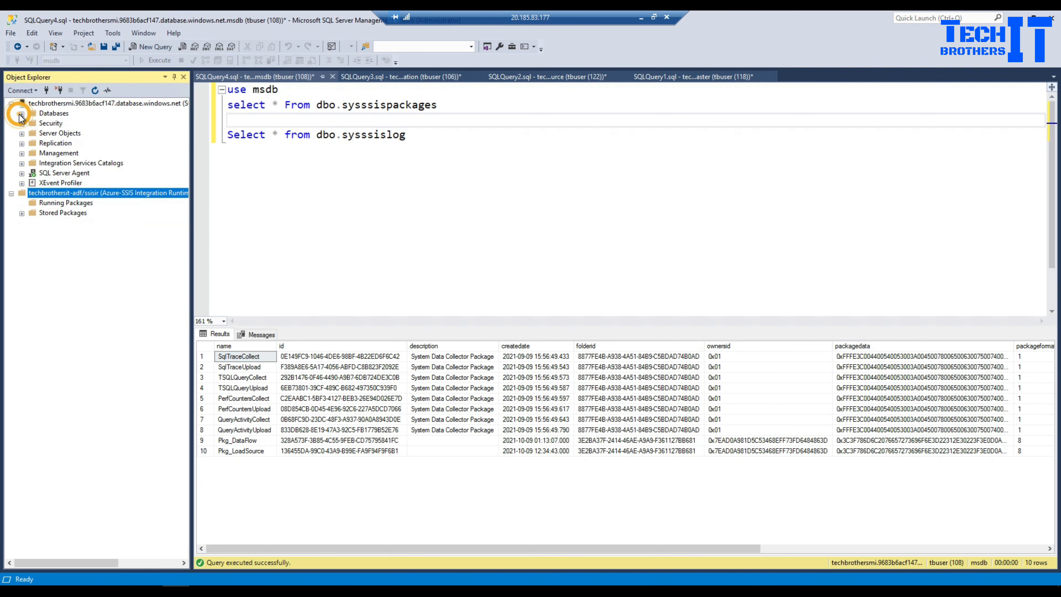
pyautogui.click(22, 113)
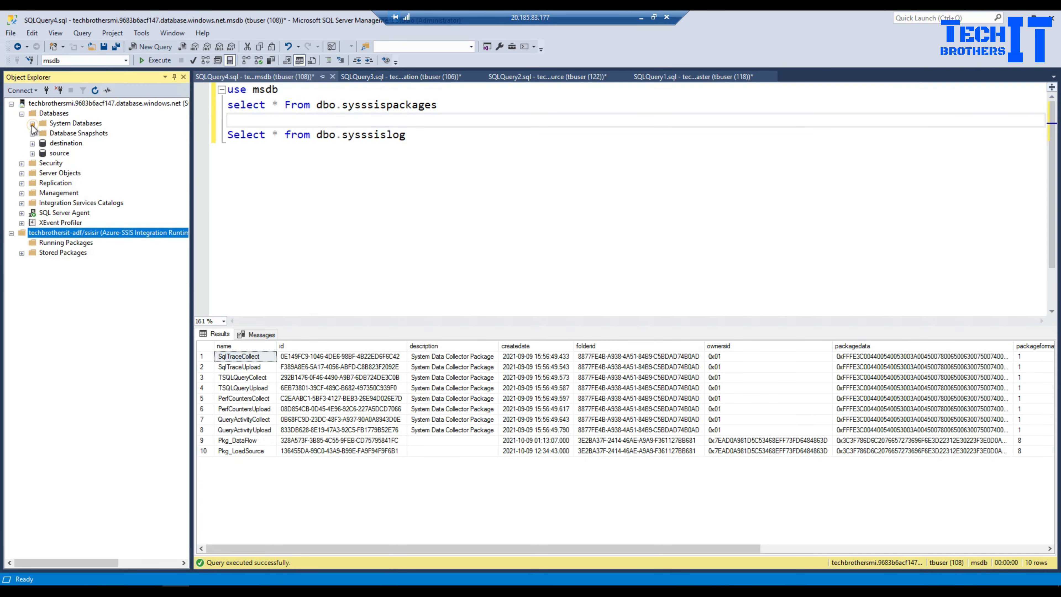
pyautogui.click(22, 114)
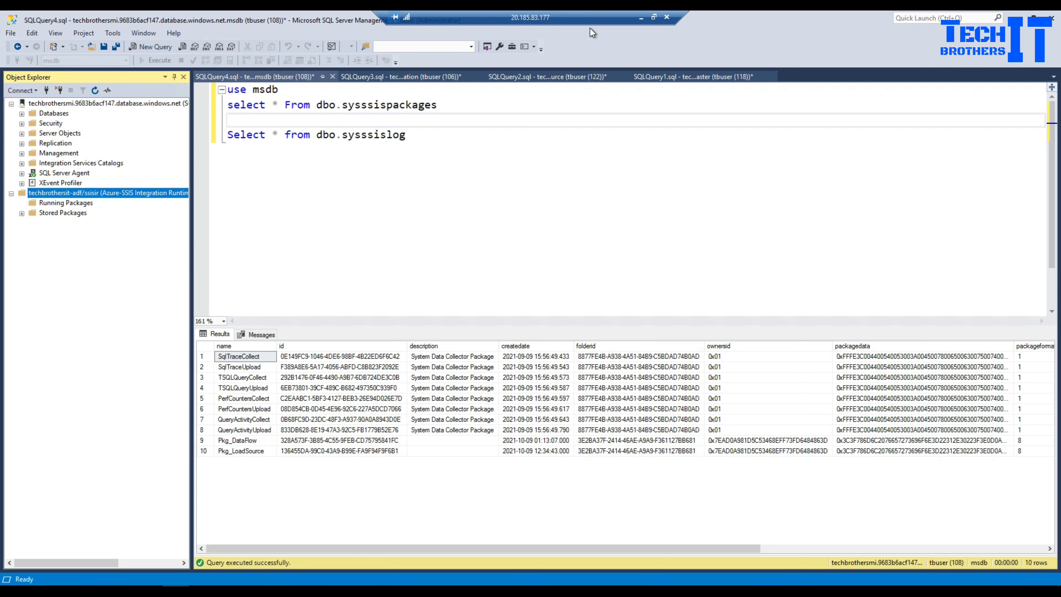
pyautogui.click(643, 19)
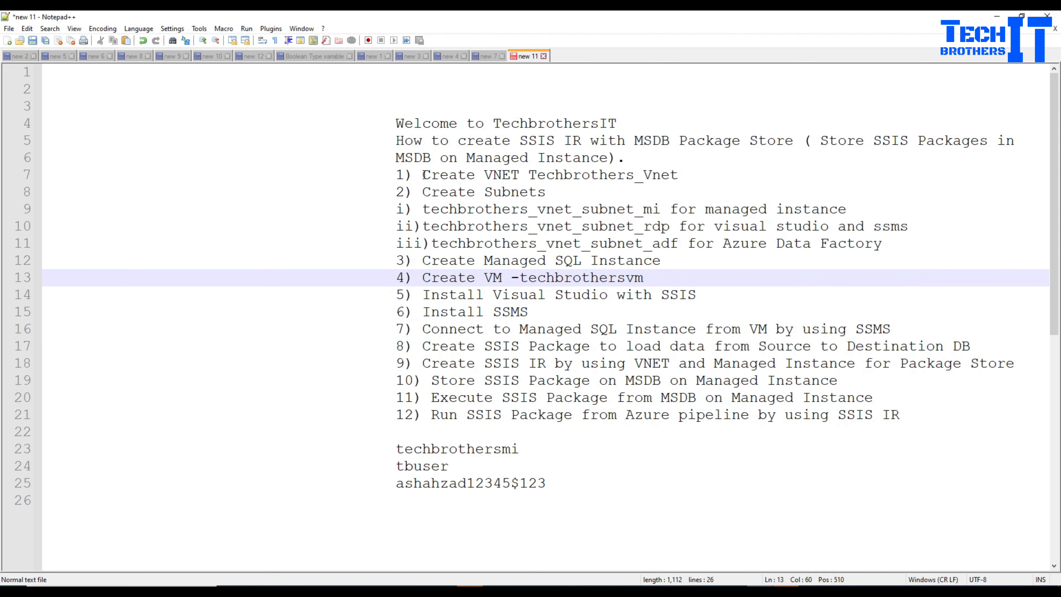
pyautogui.click(399, 173)
# - Review the outline steps from line 7 through step 12 on running via SSIS IR
pyautogui.moveTo(399, 172); pyautogui.dragTo(840, 416)
pyautogui.click(871, 419)
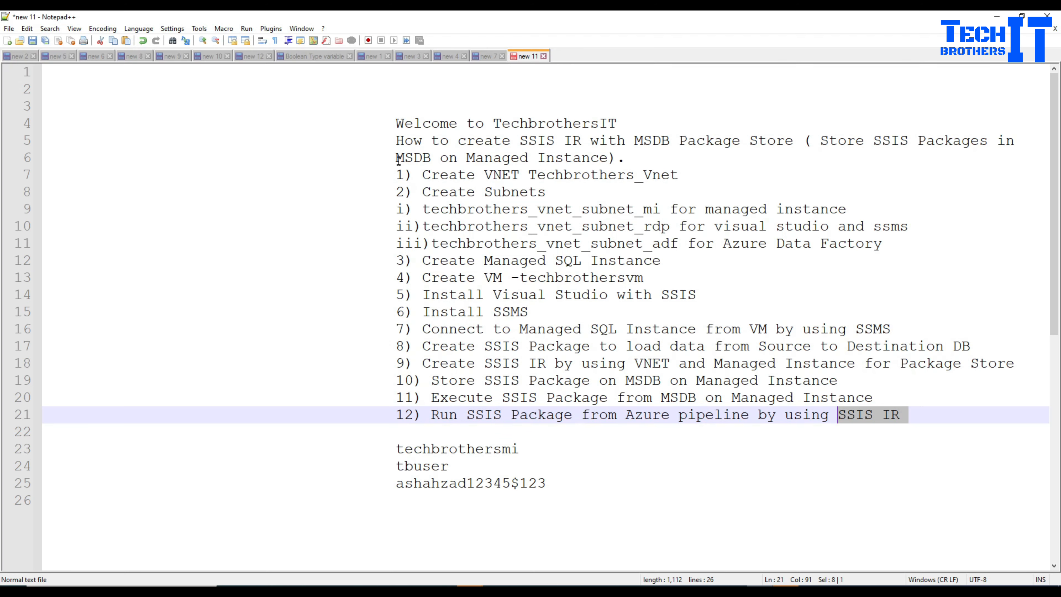
pyautogui.click(397, 173)
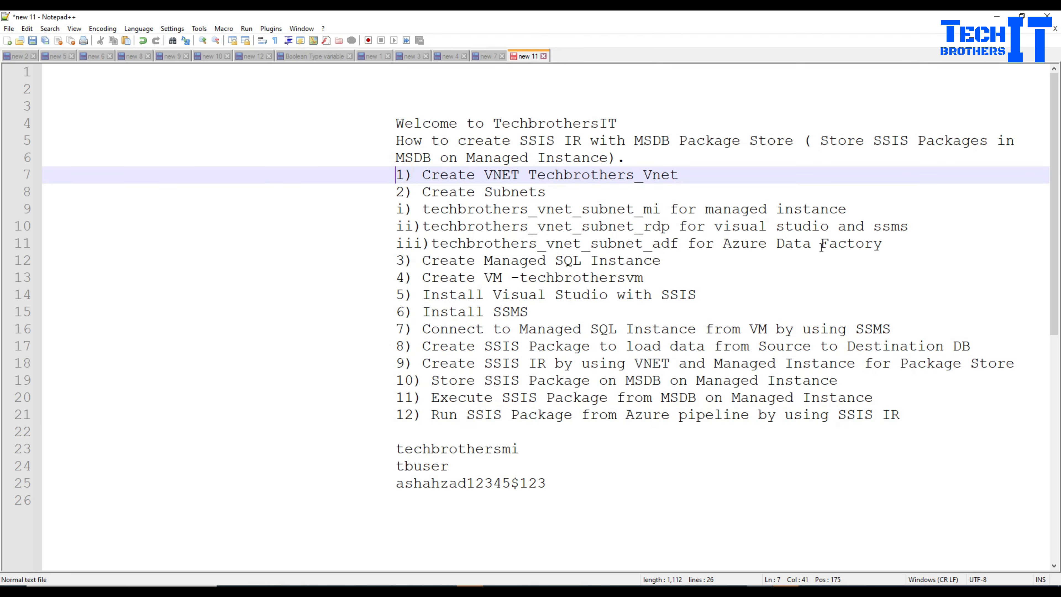
# - Insert a new line after line 11 reading '2a) Create Azure Data Factory techbrothers-adf'
pyautogui.click(884, 244)
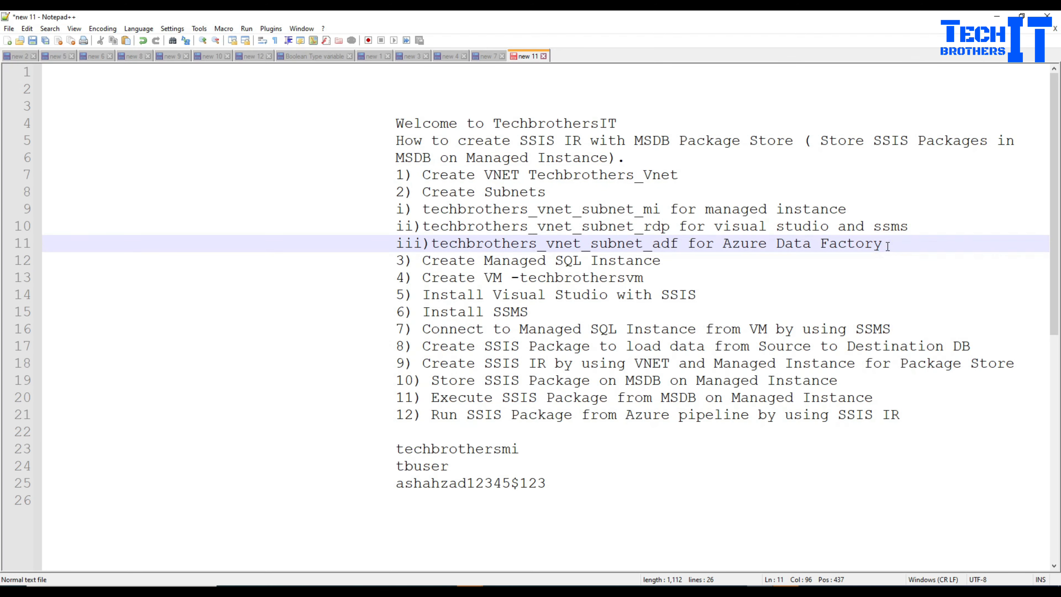
pyautogui.press('Return')
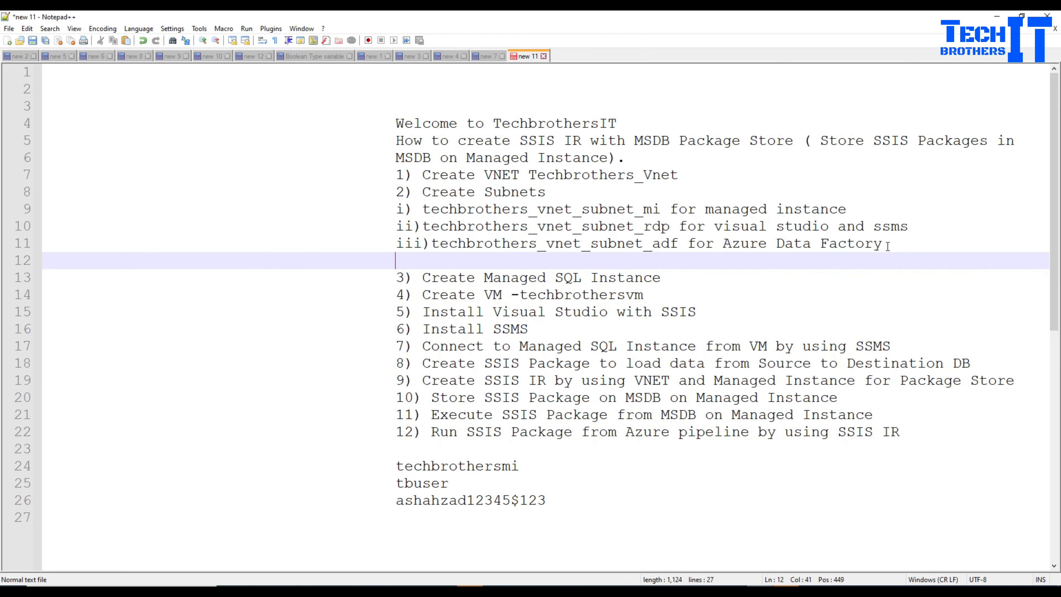
pyautogui.write('2a) Crea')
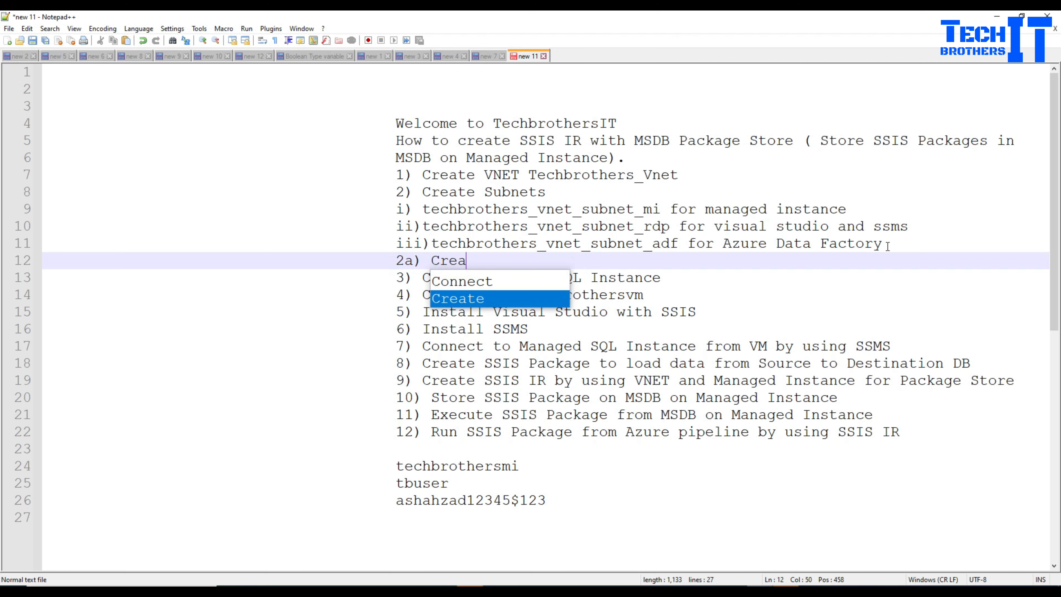
pyautogui.write('te Azure Data FAc')
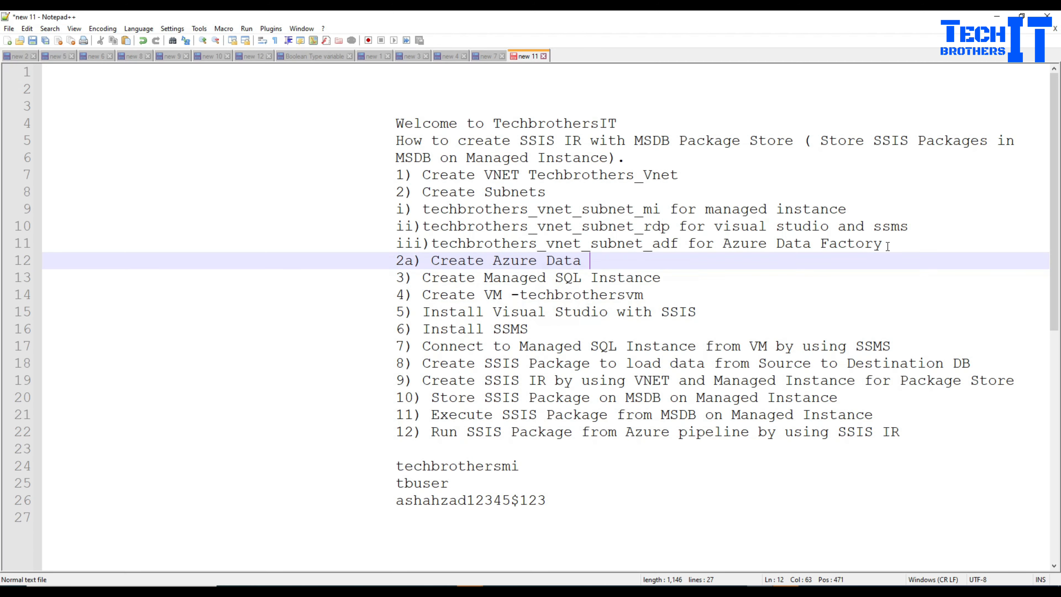
pyautogui.press('BackSpace')
pyautogui.press('BackSpace')
pyautogui.write('ac')
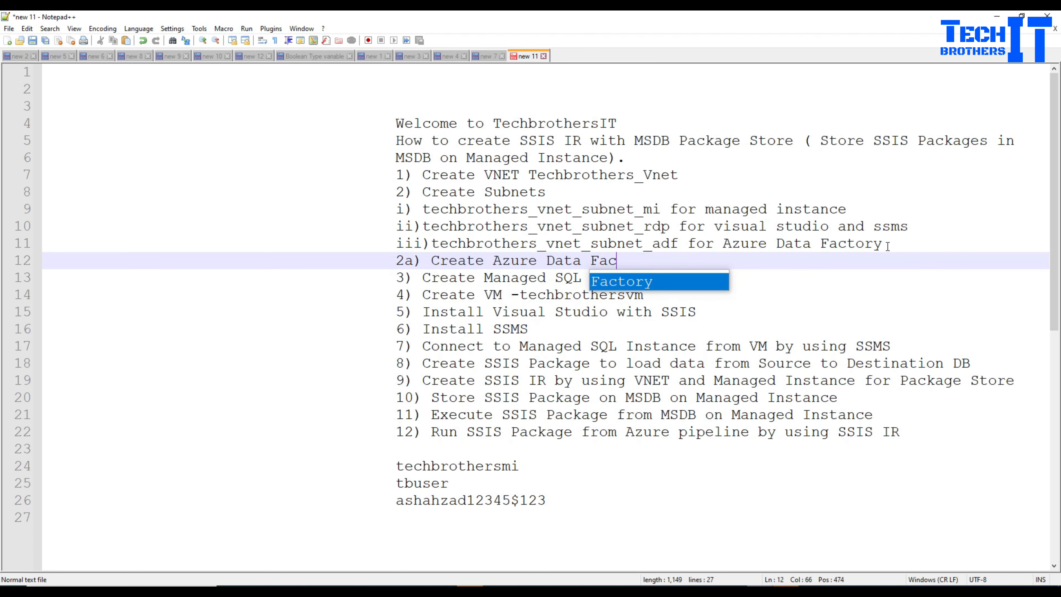
pyautogui.write('tory techbrothe')
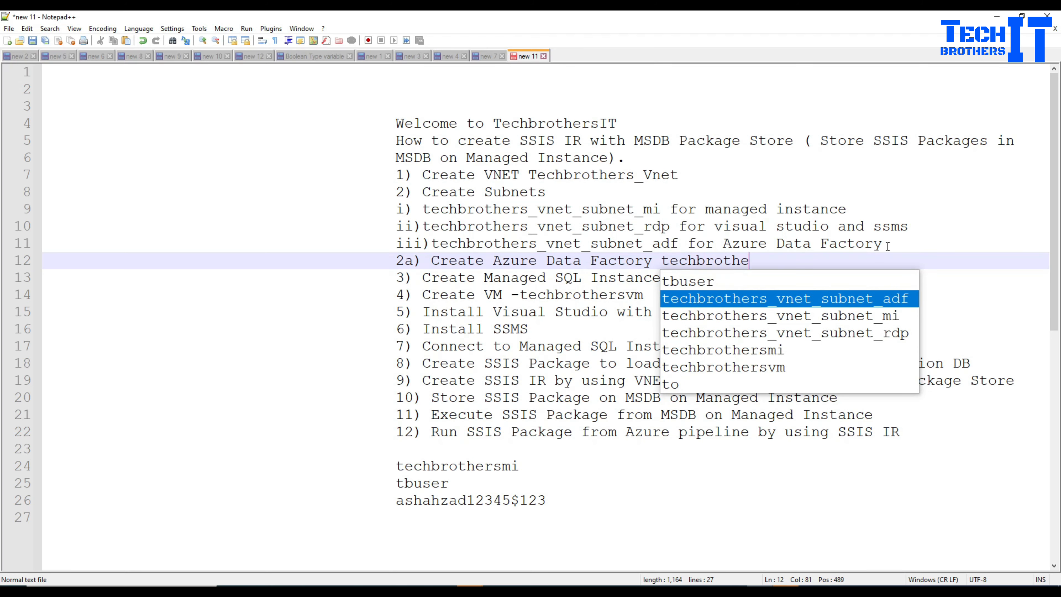
pyautogui.write('rs-adf')
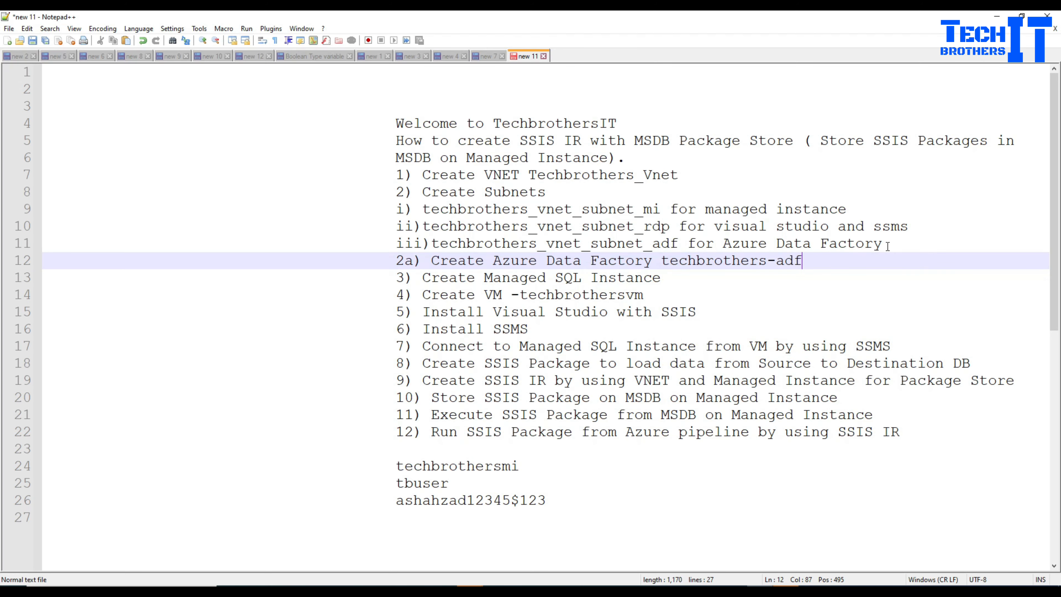